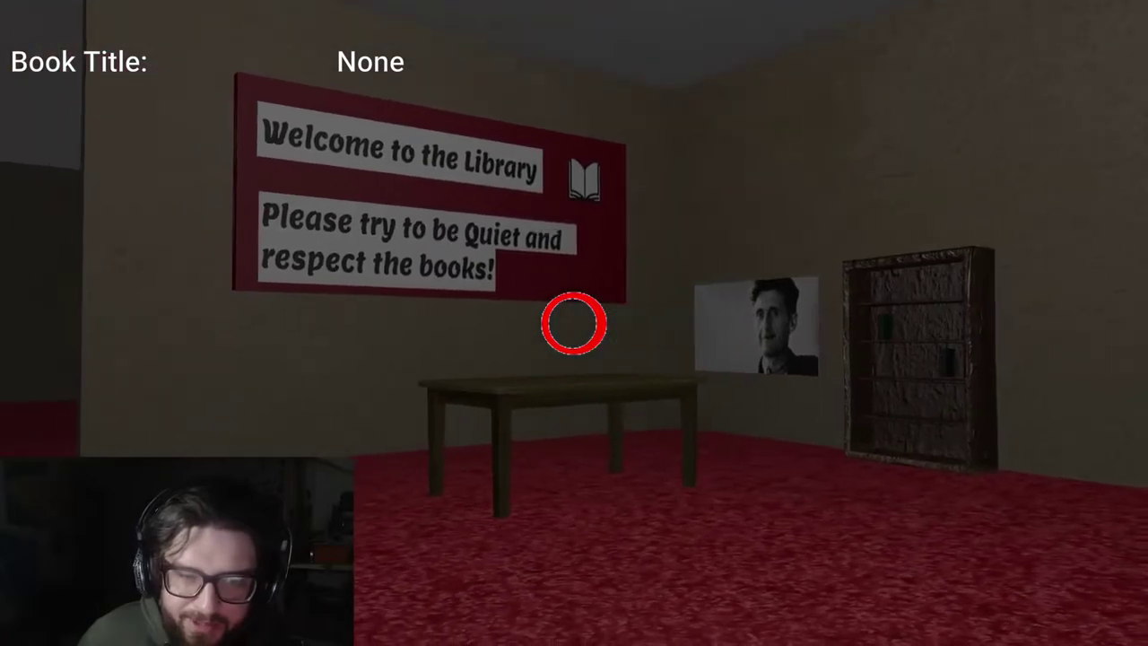
Walk through the running library demo and examine the titles and descriptions of the books on the shelves.
key("w")
key("w")
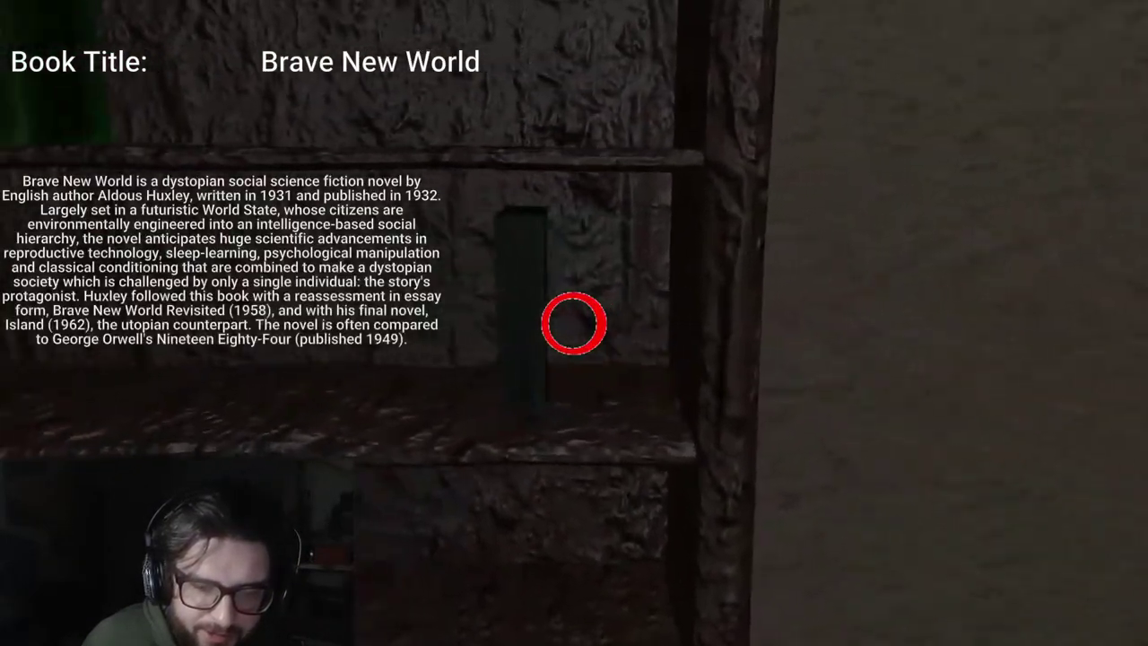
key("w")
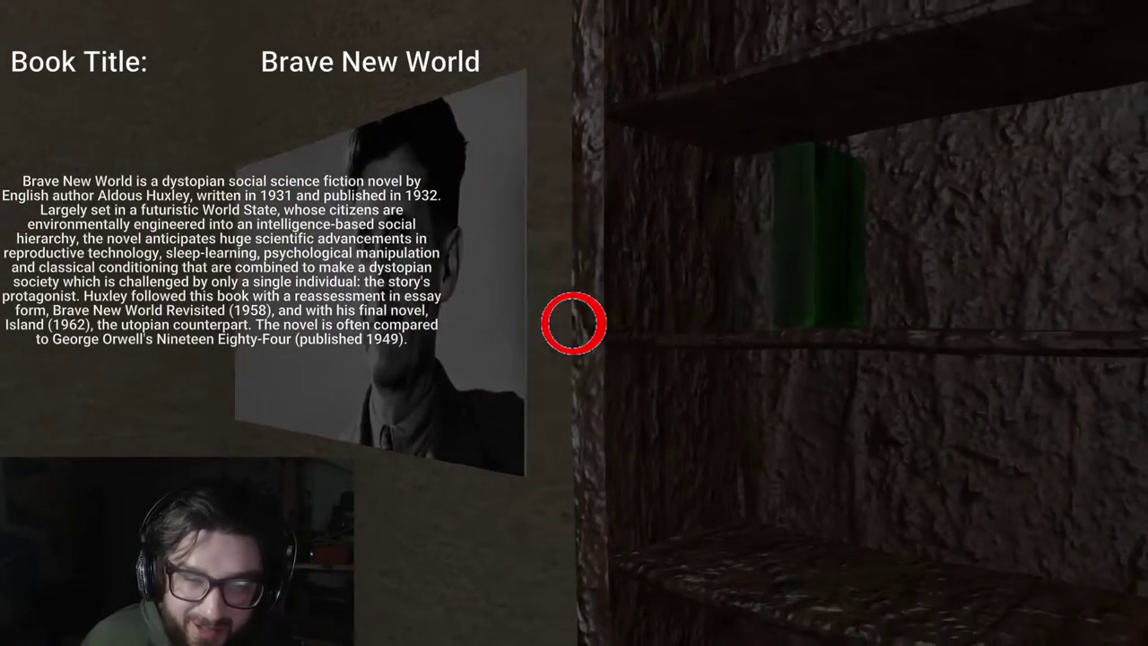
key("w")
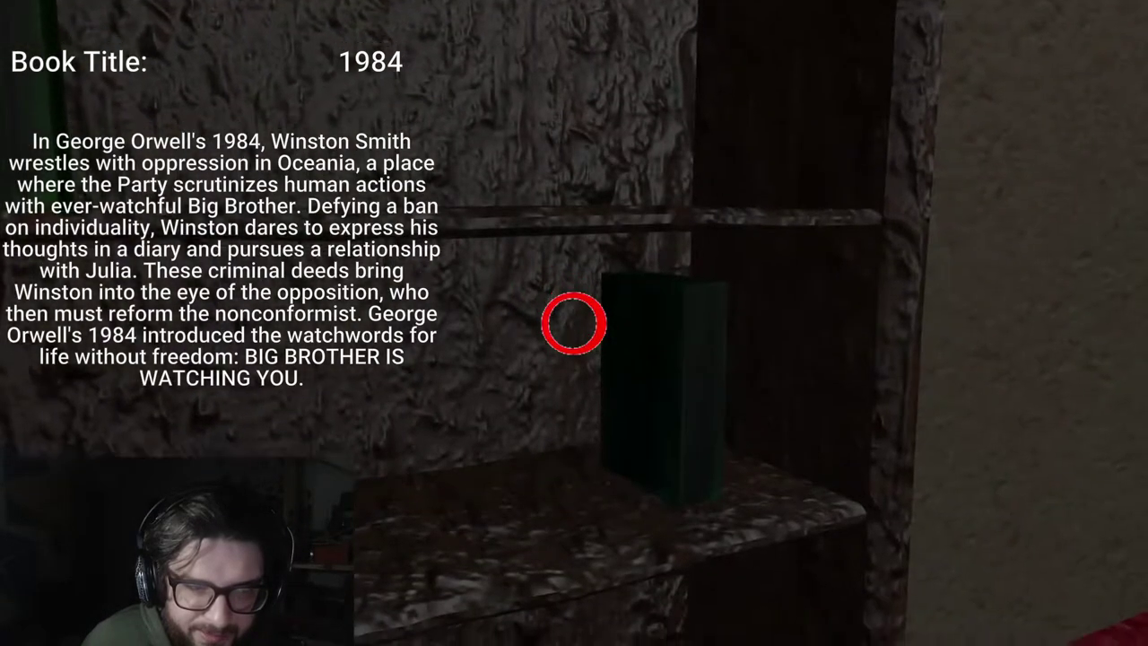
key("d")
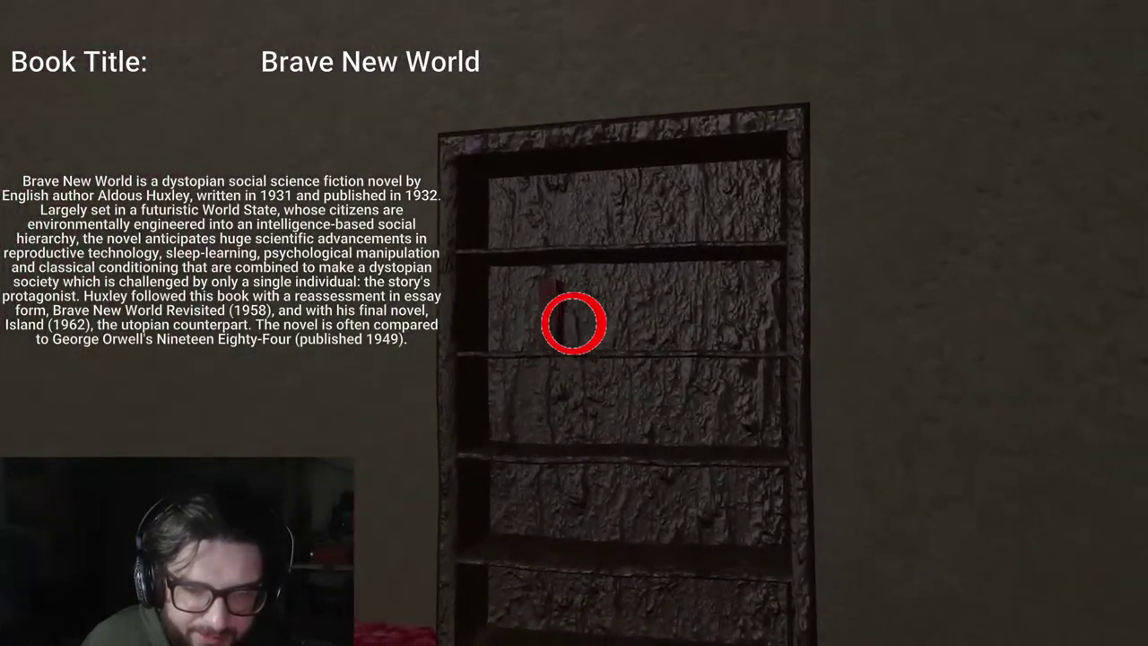
key("w")
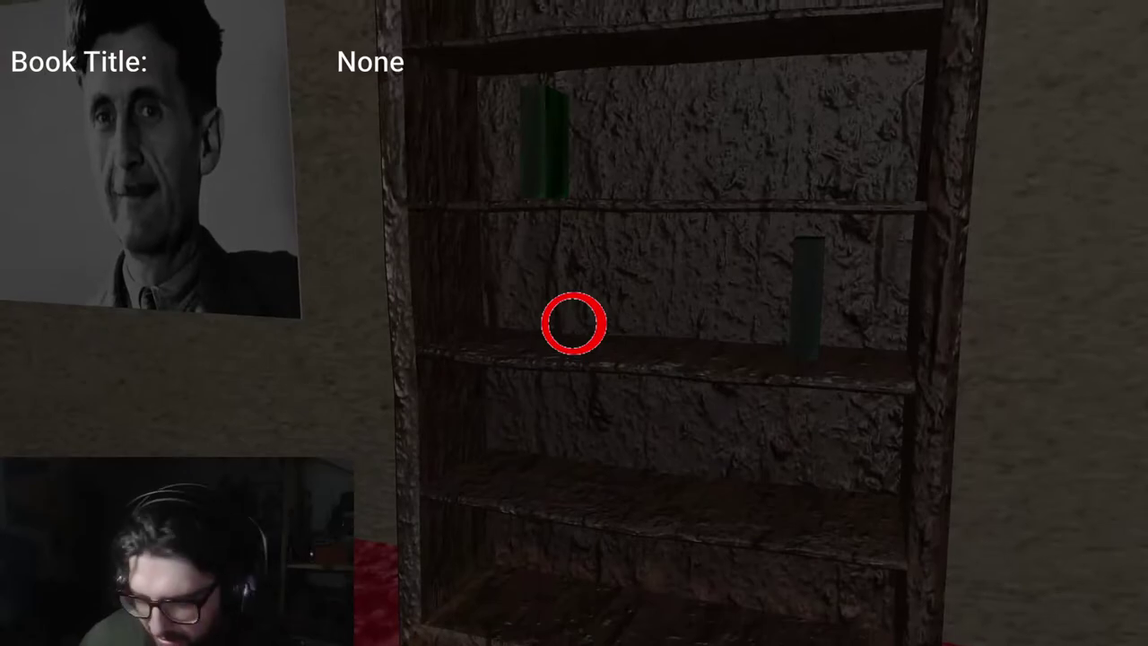
Explore the bookshelf, walls and floor of the library room, ending with full-screen view off and the cursor released.
key("w")
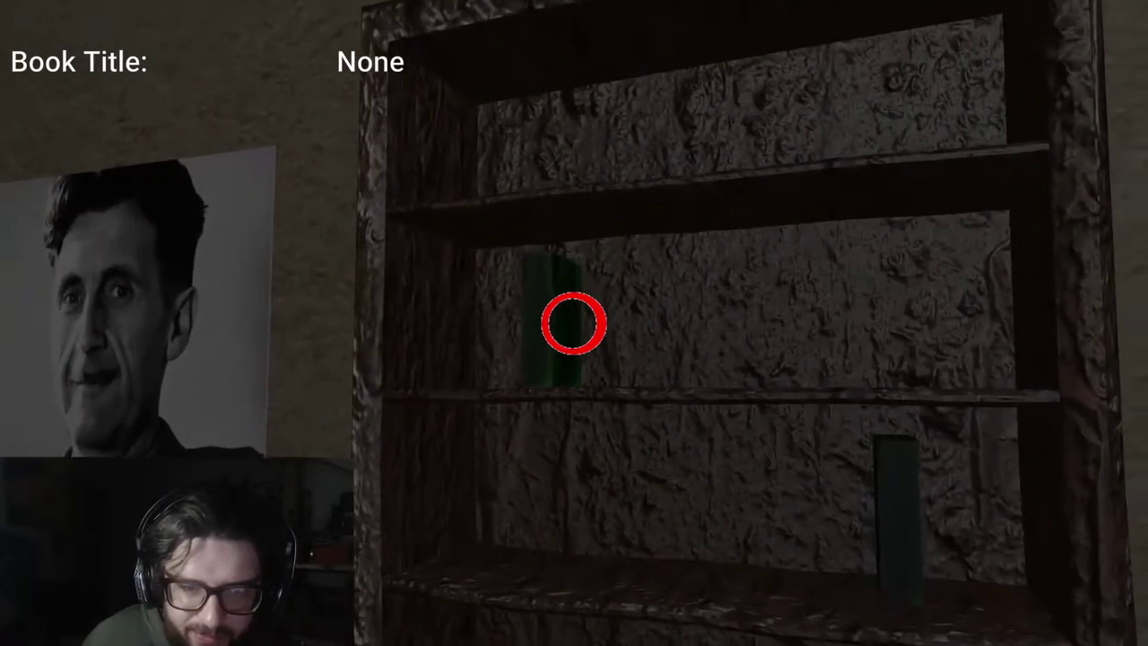
key("s")
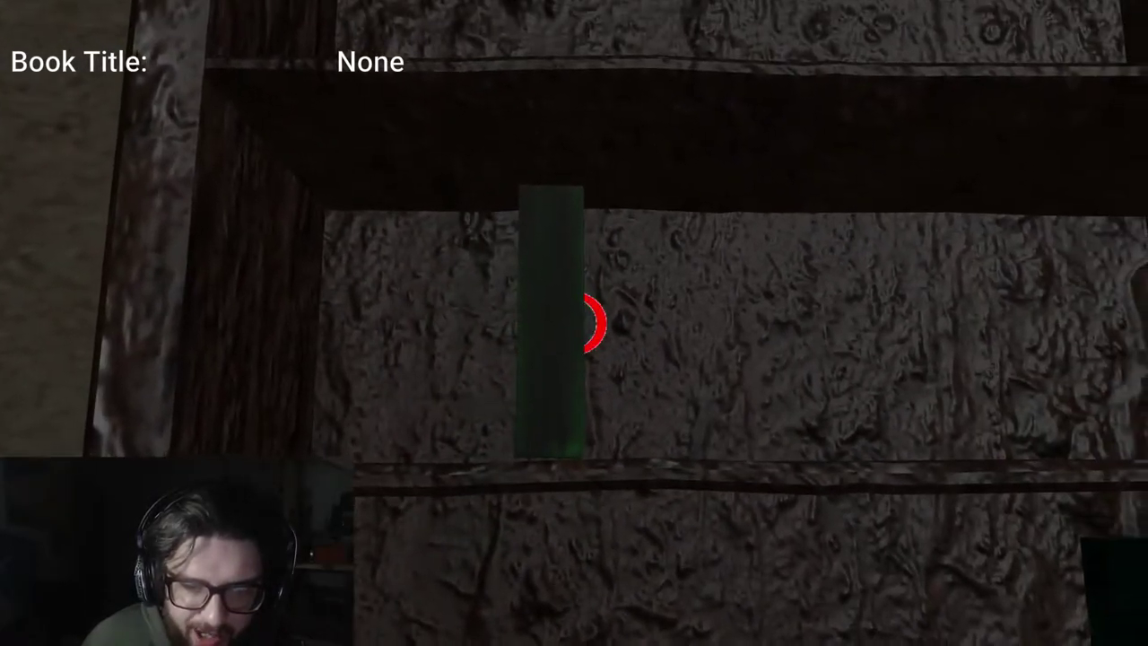
key("s")
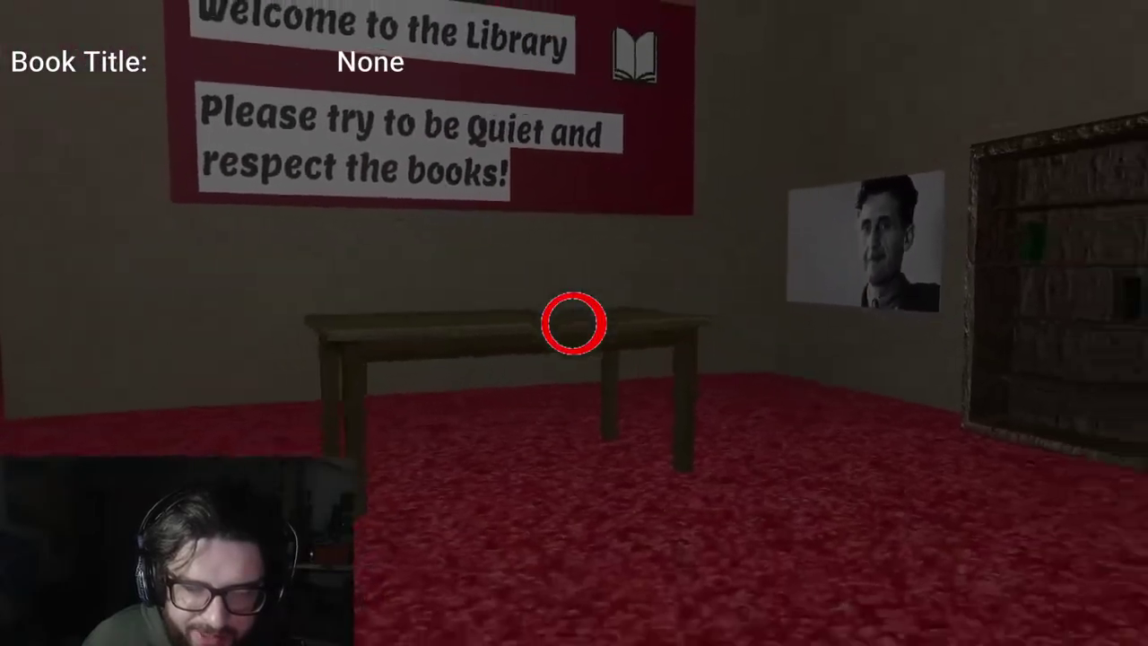
key("w")
key("w")
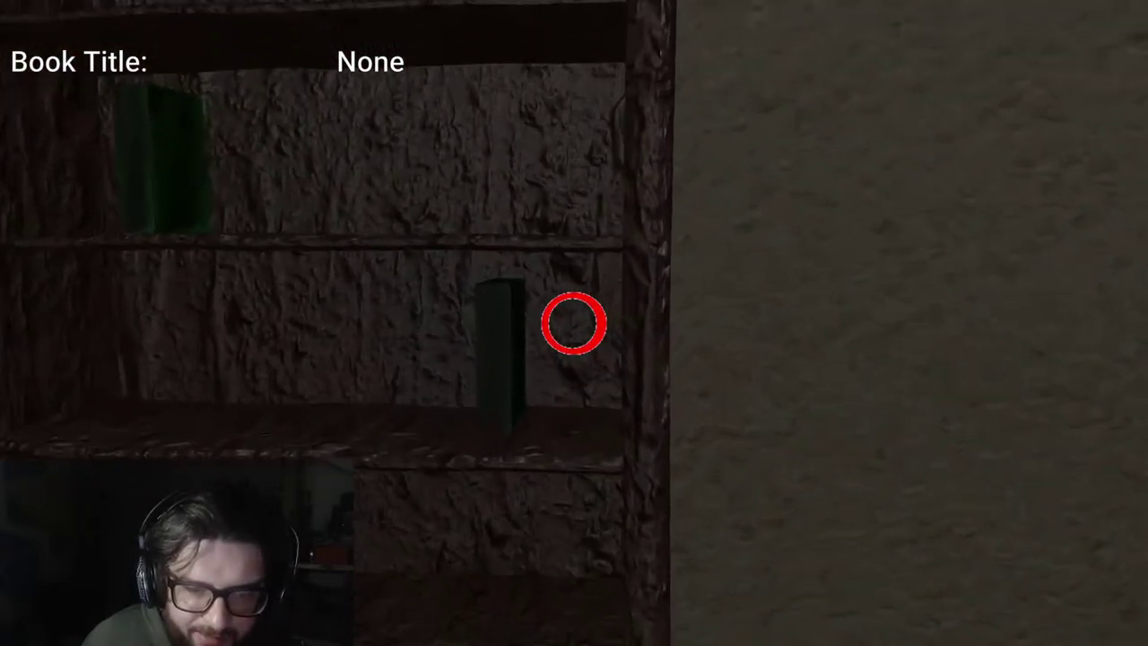
key("w")
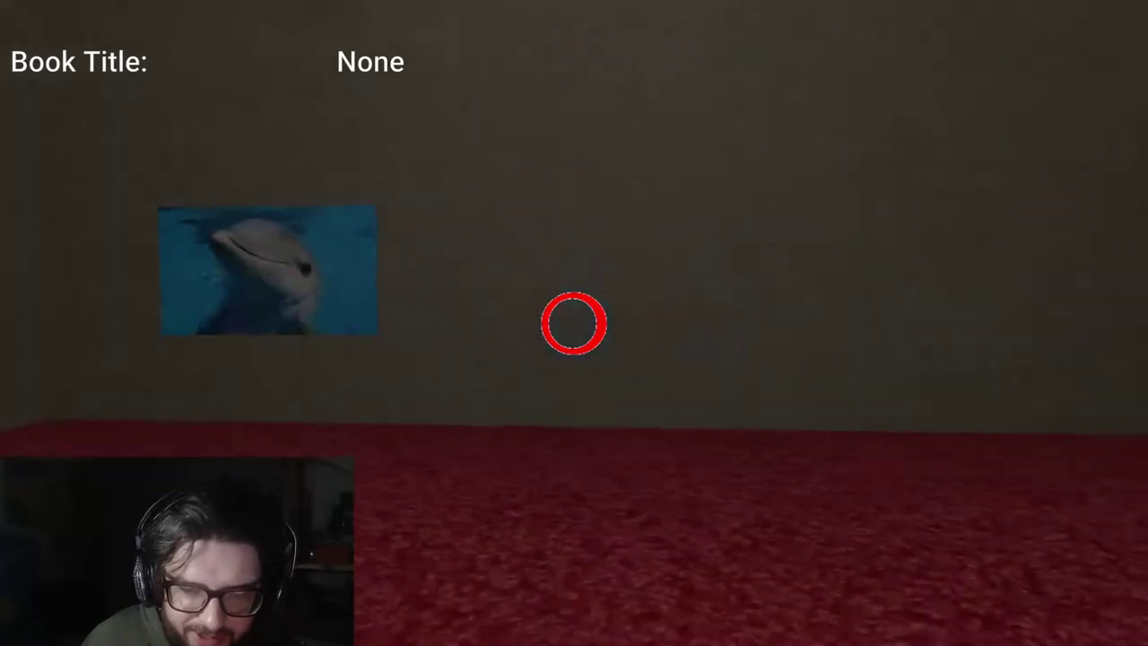
key("s")
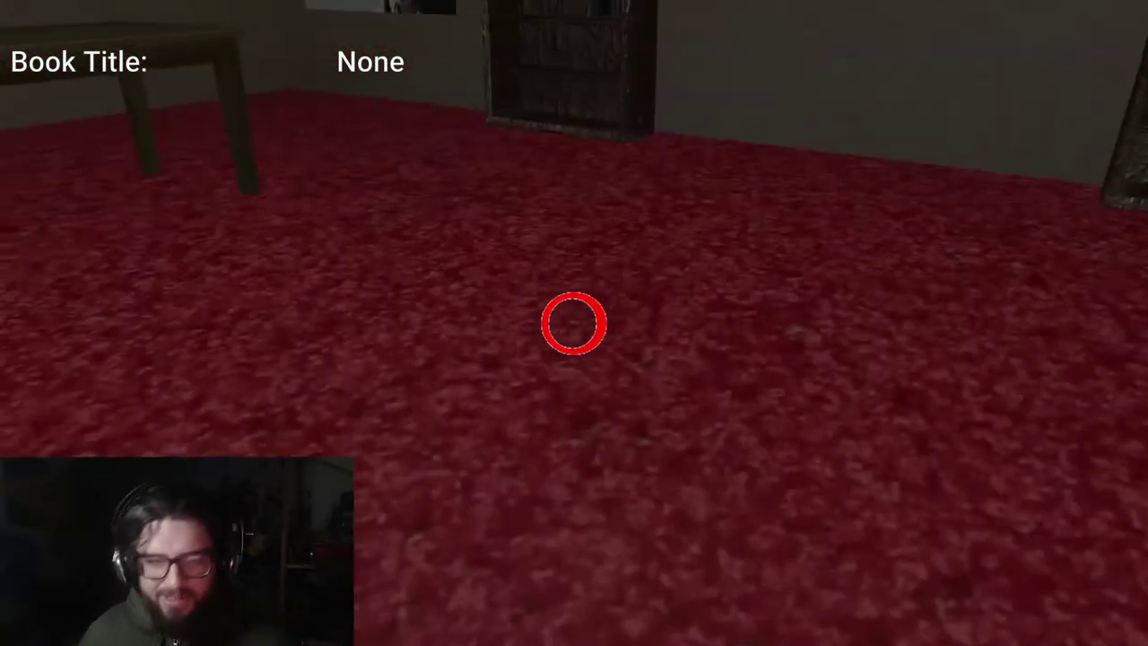
key("a")
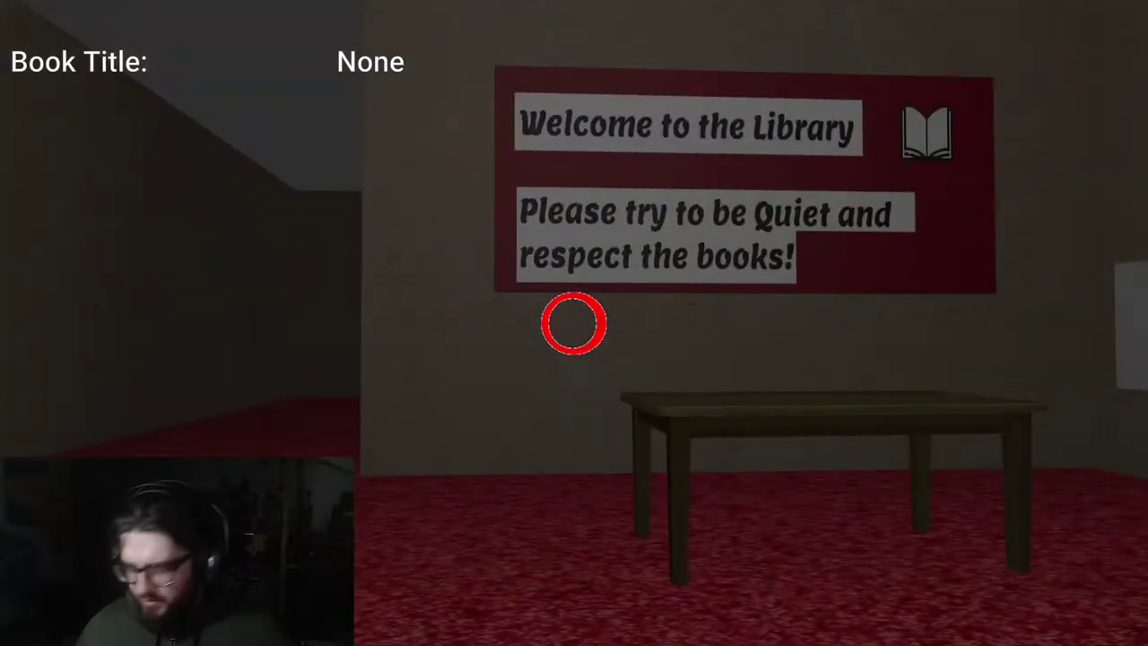
key("F11")
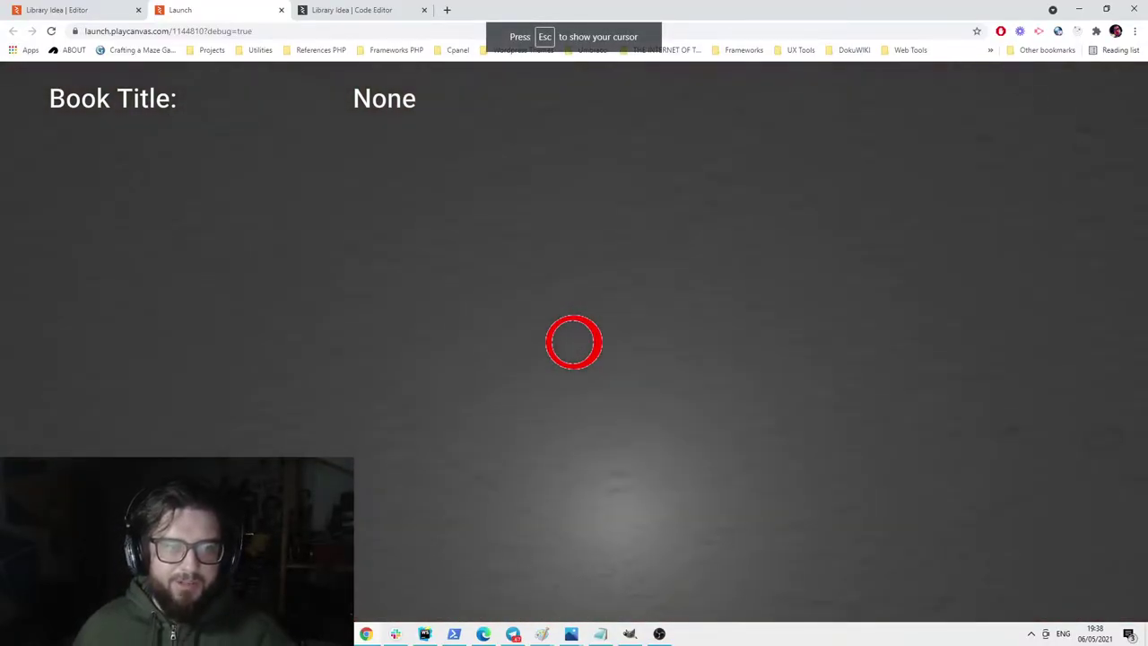
key("Escape")
Open the PlayCanvas projects page in a new browser tab and start a blank project named "library tutorial".
left_click(446, 9)
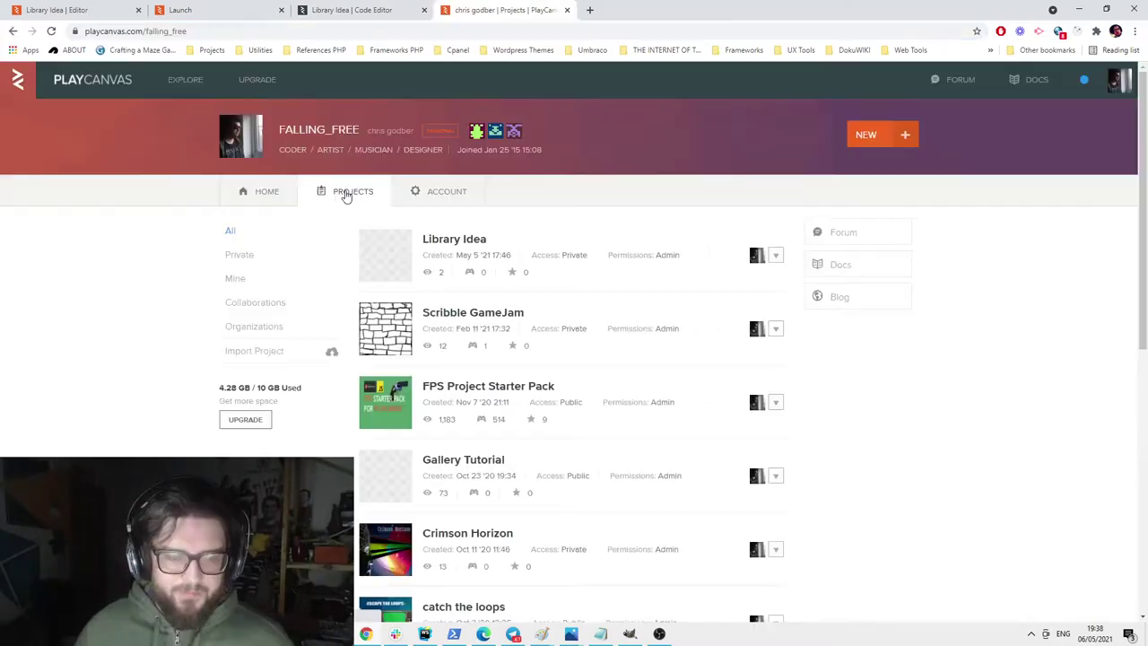
left_click(875, 135)
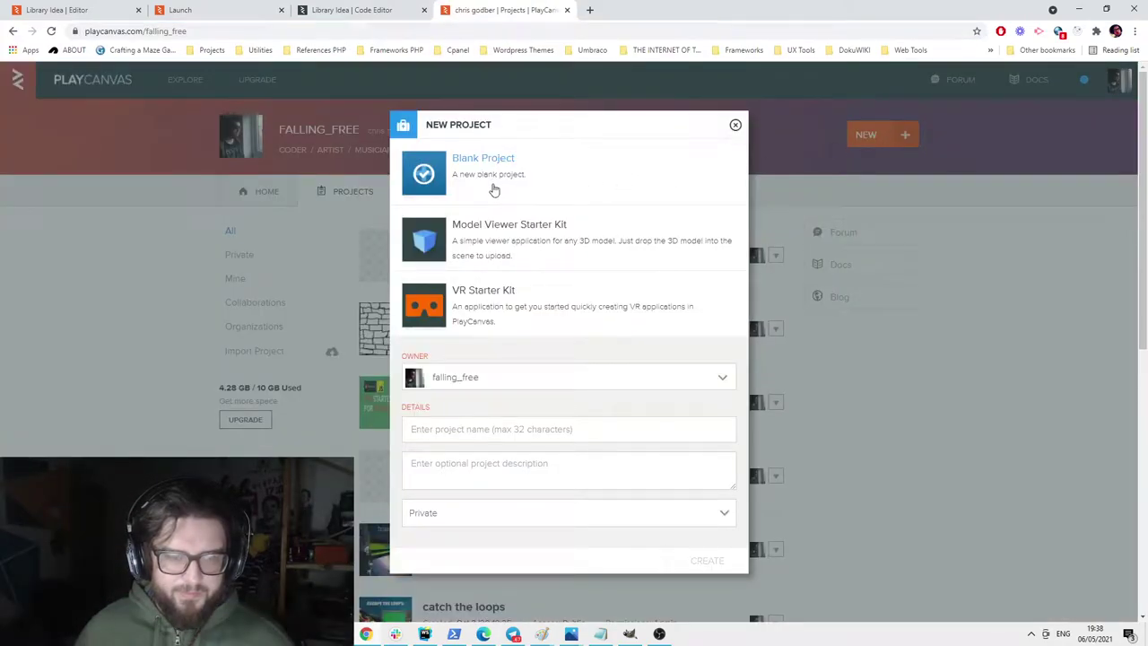
left_click(485, 431)
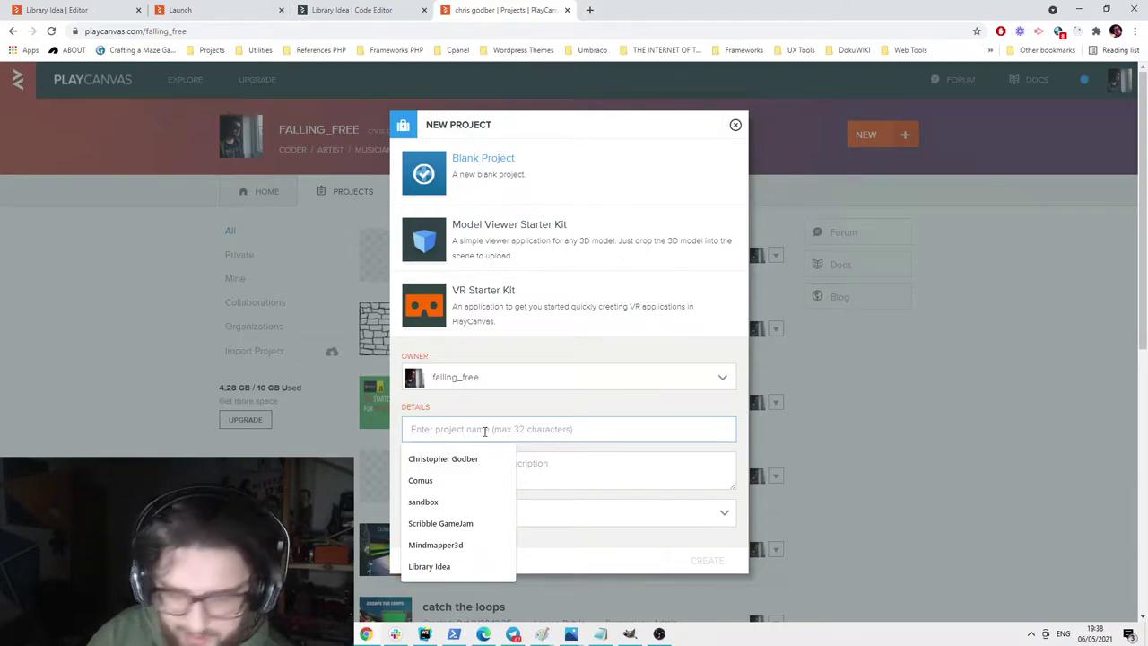
type("librray tutotiral")
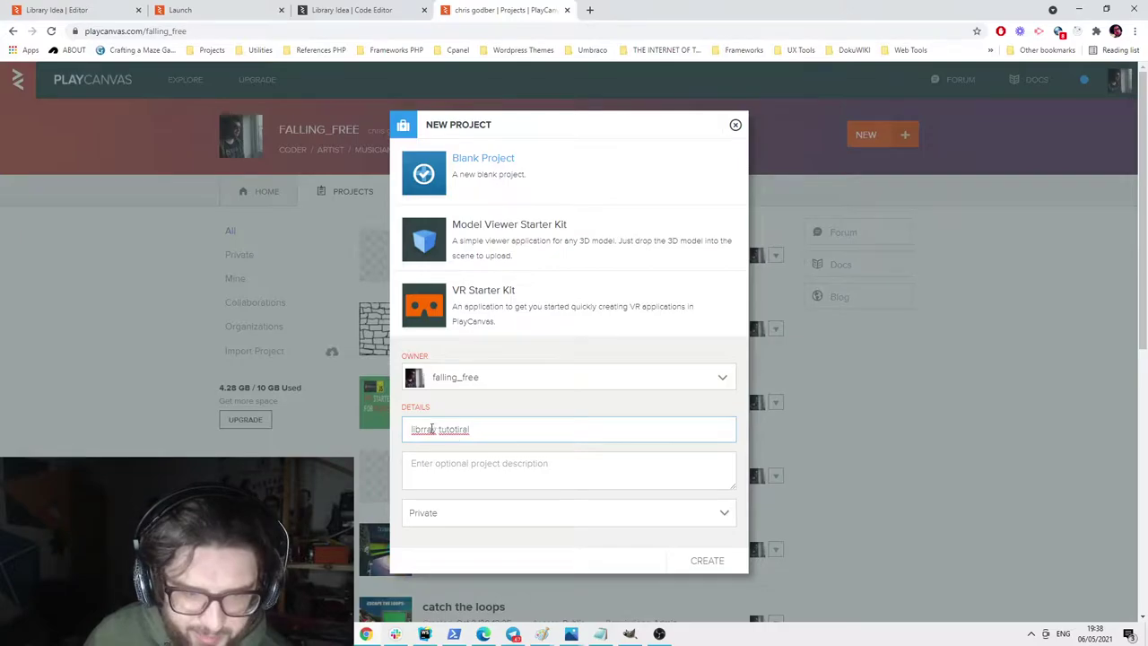
right_click(432, 429)
left_click(453, 440)
right_click(453, 428)
left_click(457, 441)
Reuse "library tutorial" as the description, create the private project and open it in the editor.
left_click(463, 457)
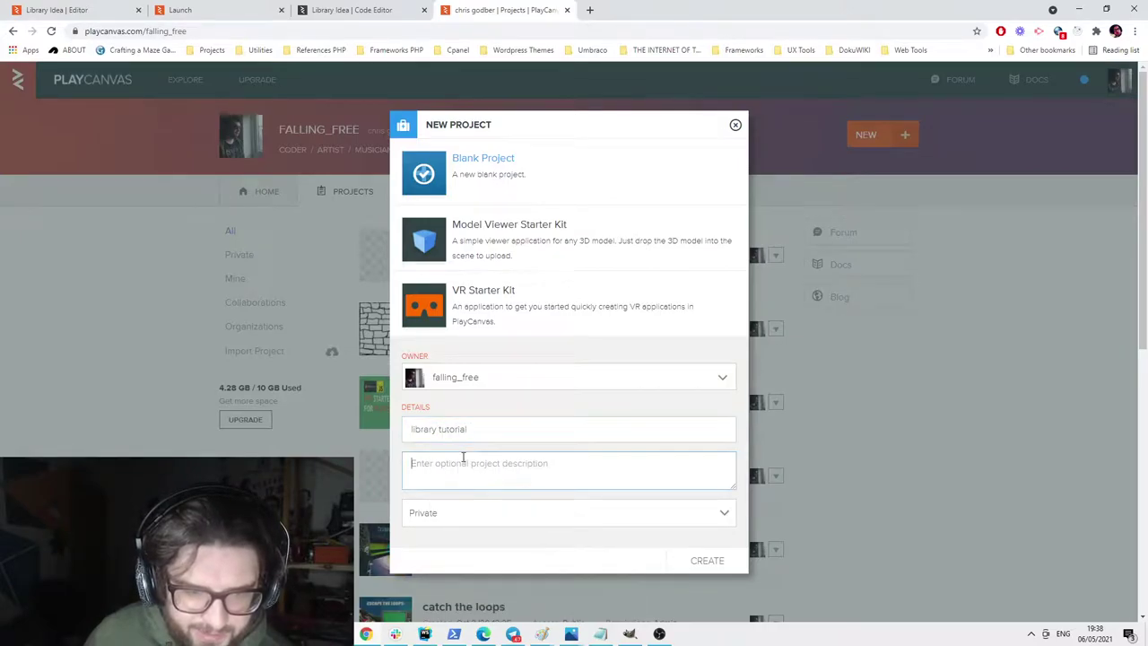
left_click_drag(474, 430, 365, 420)
left_click(477, 467)
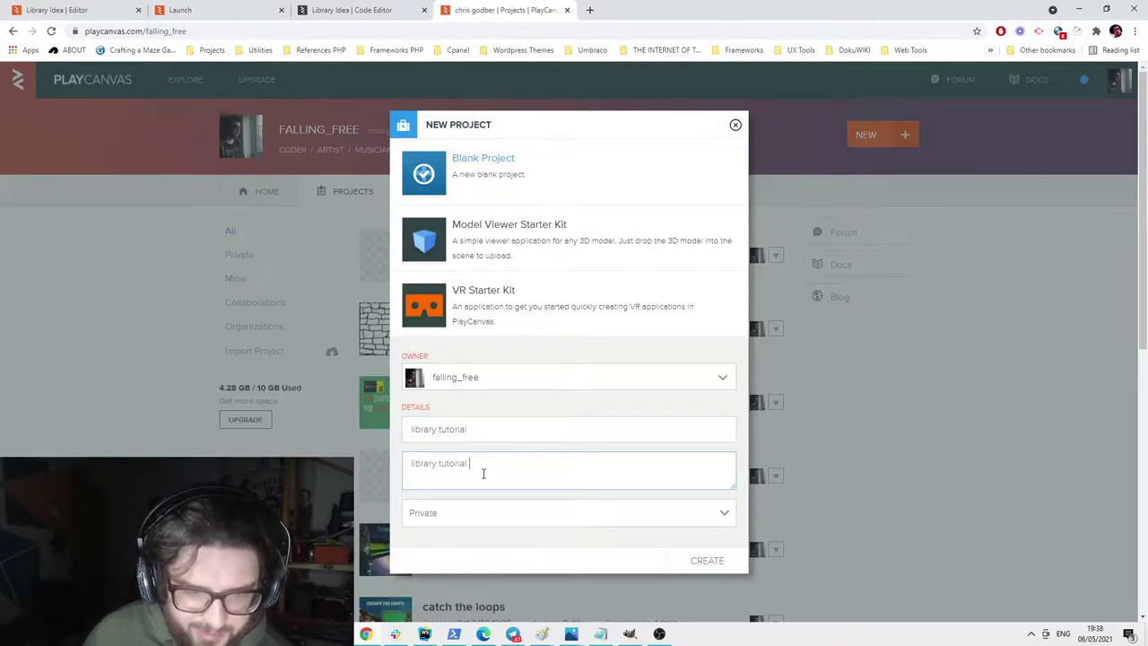
scroll(487, 463, "down", 3)
scroll(499, 467, "up", 2)
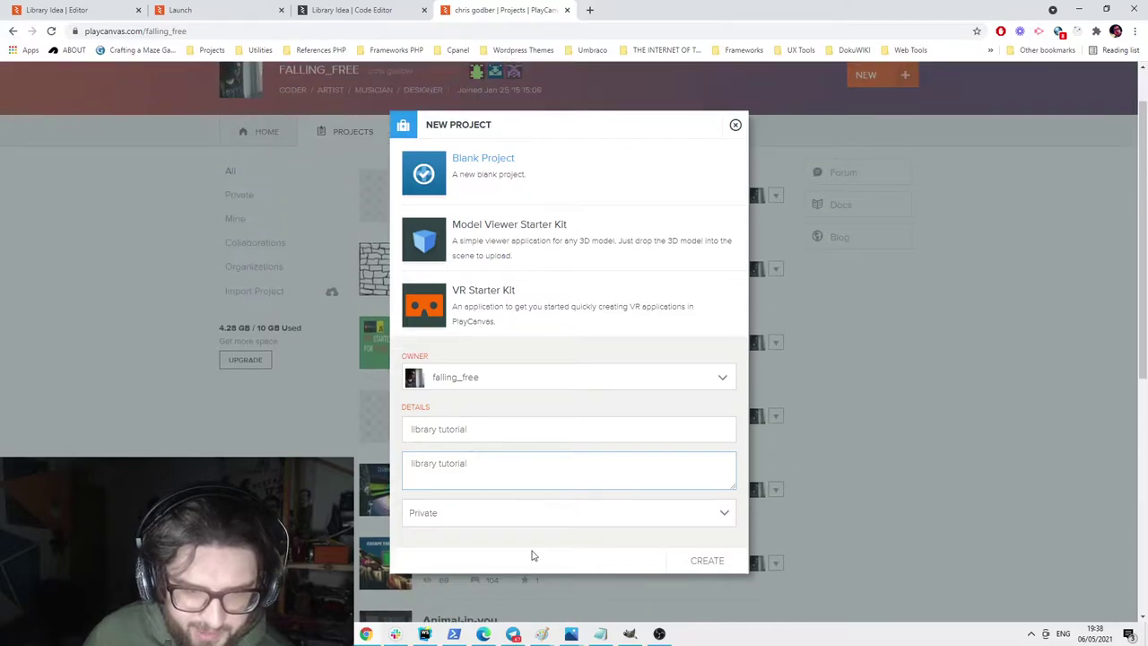
left_click(717, 565)
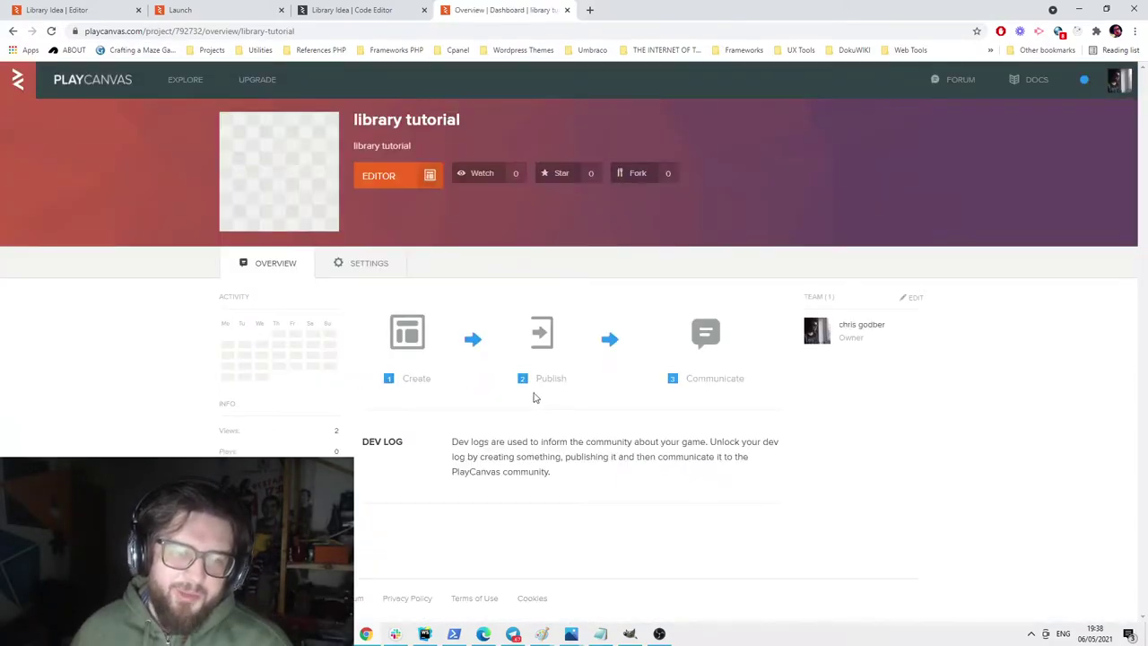
left_click(398, 179)
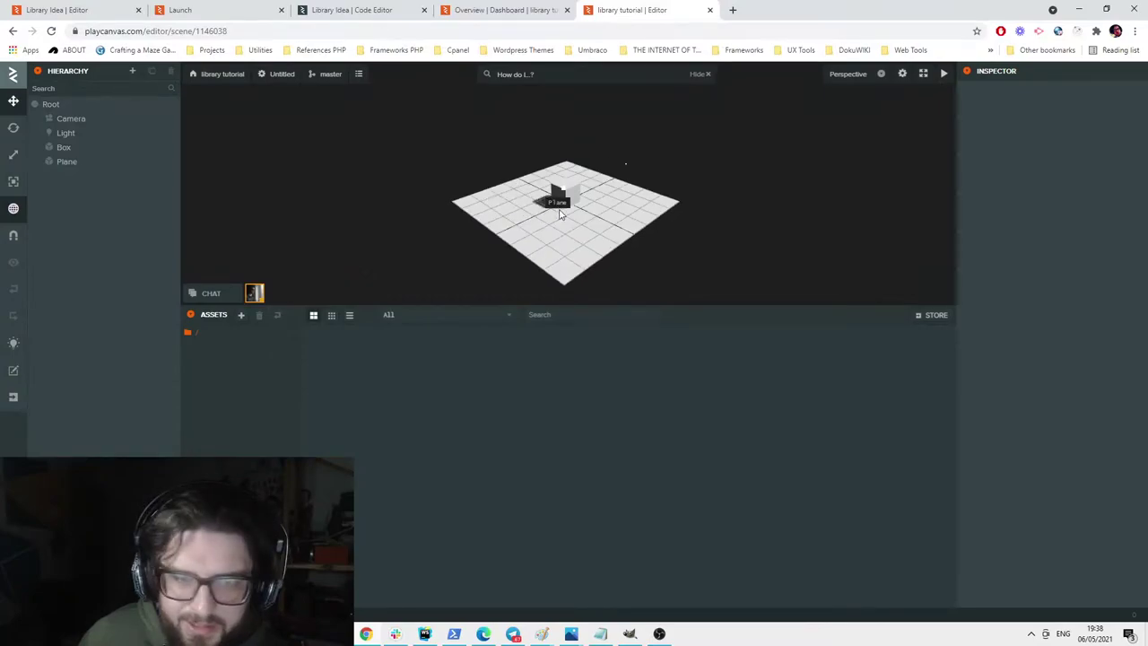
Delete the default box and the default camera from the scene.
scroll(555, 212, "up", 3)
scroll(555, 211, "up", 5)
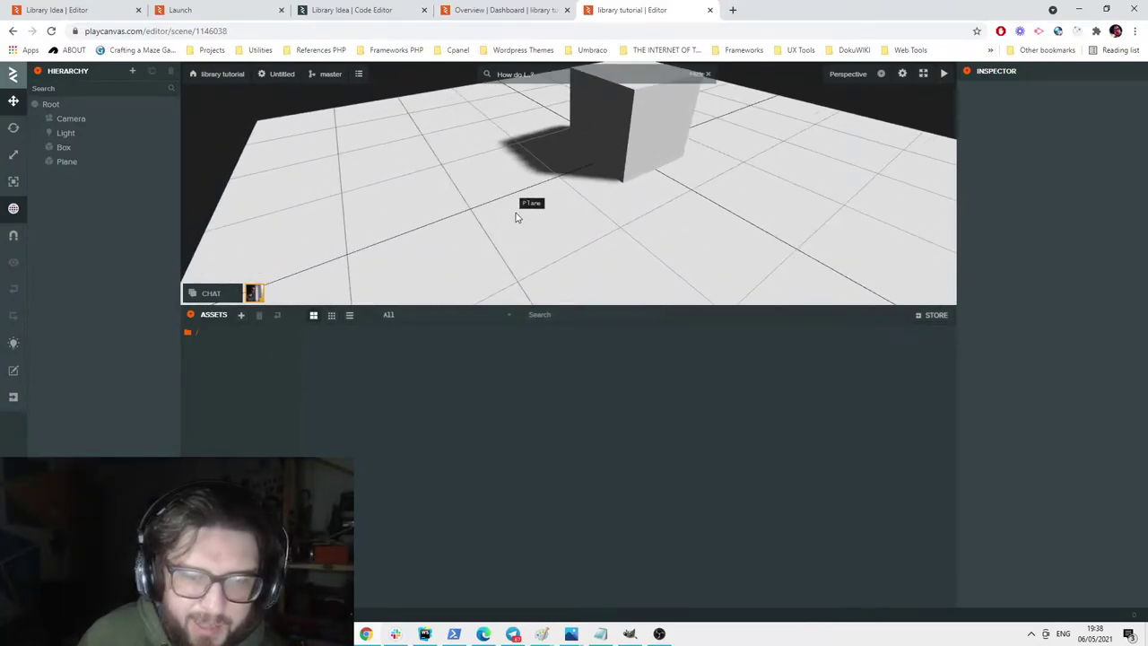
scroll(723, 172, "down", 6)
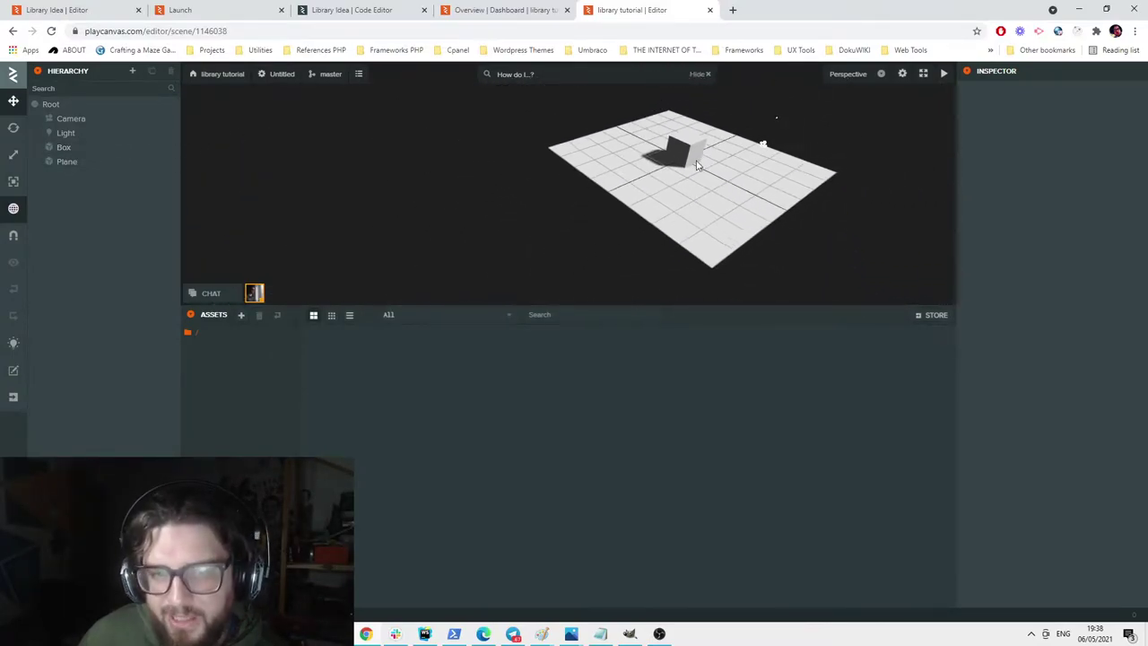
double_click(640, 167)
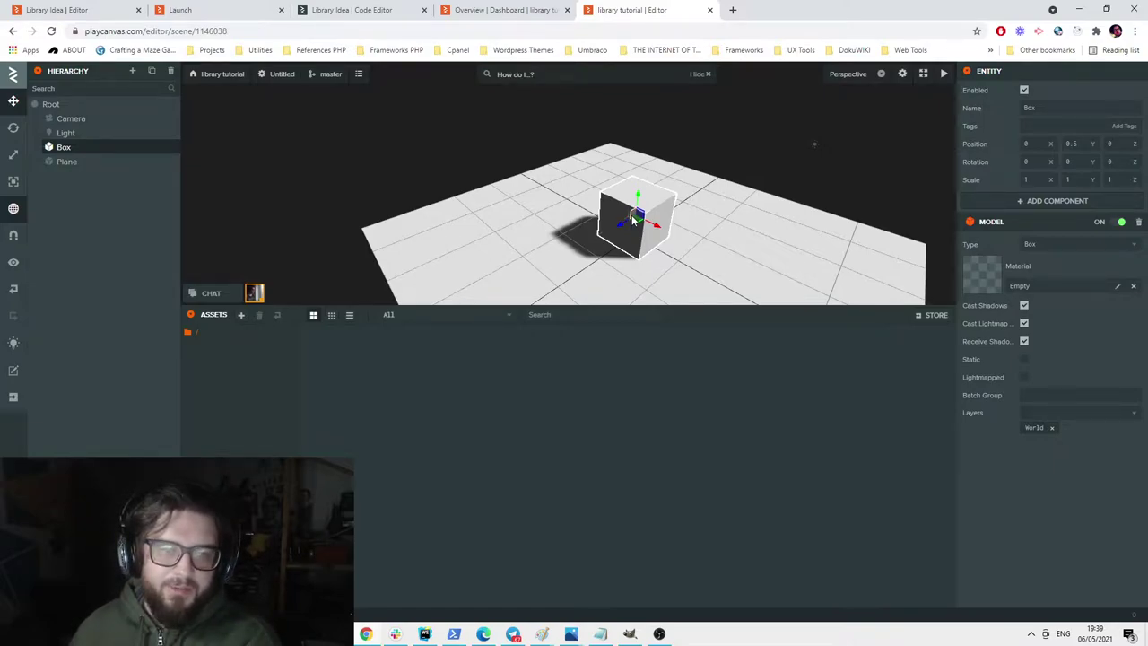
key("Delete")
scroll(634, 215, "down", 5)
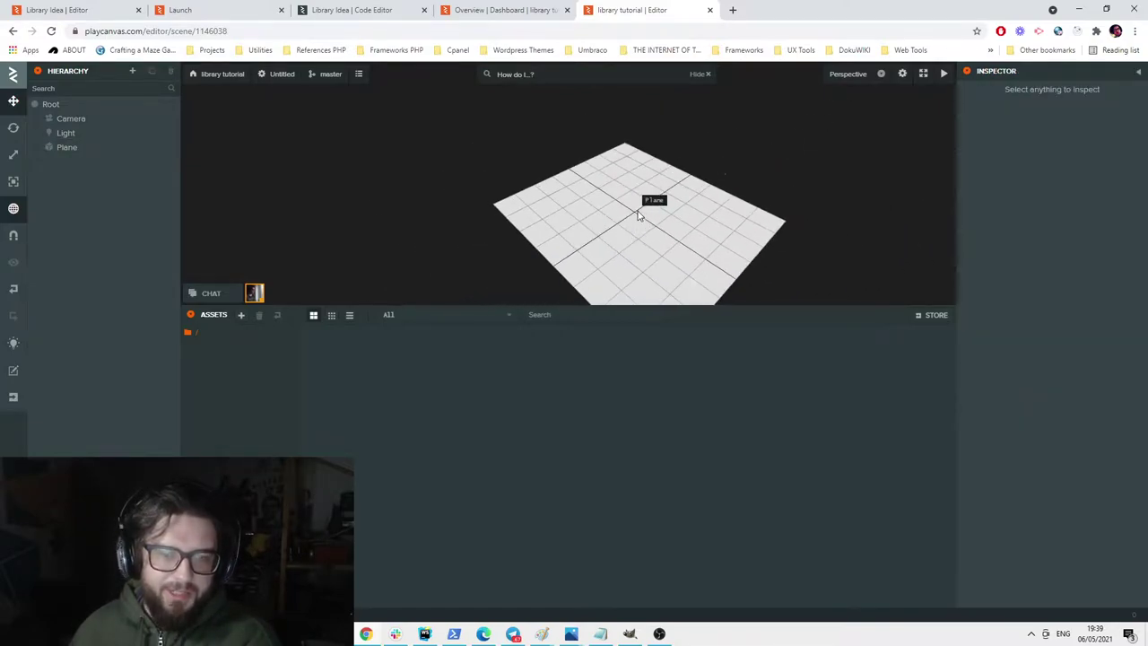
left_click(77, 120)
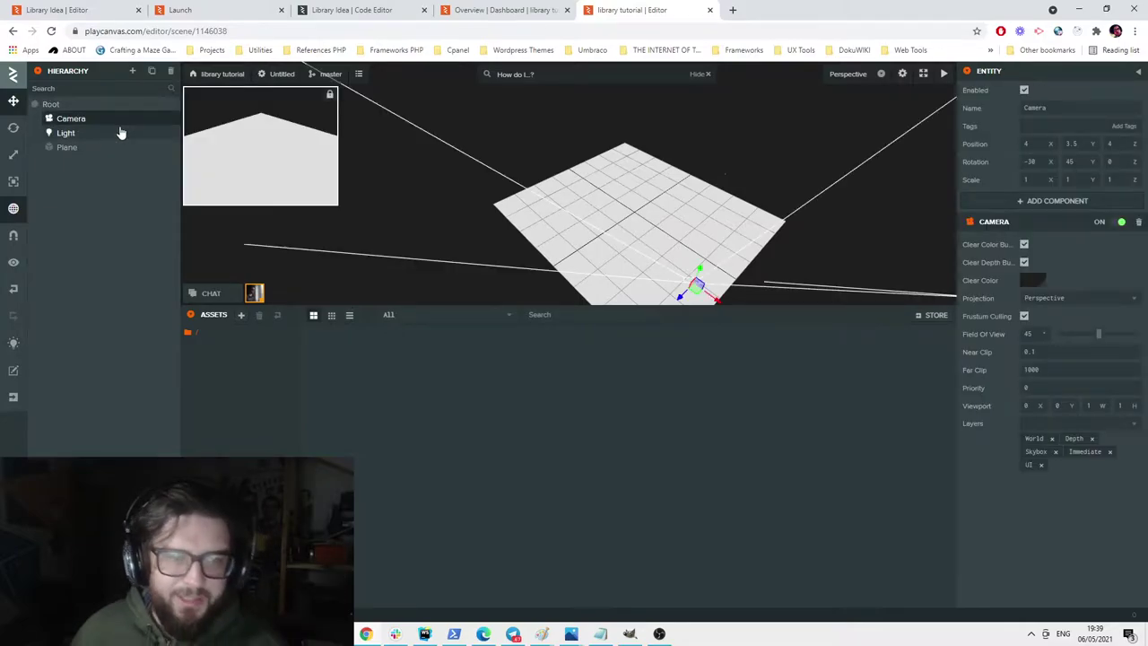
key("Delete")
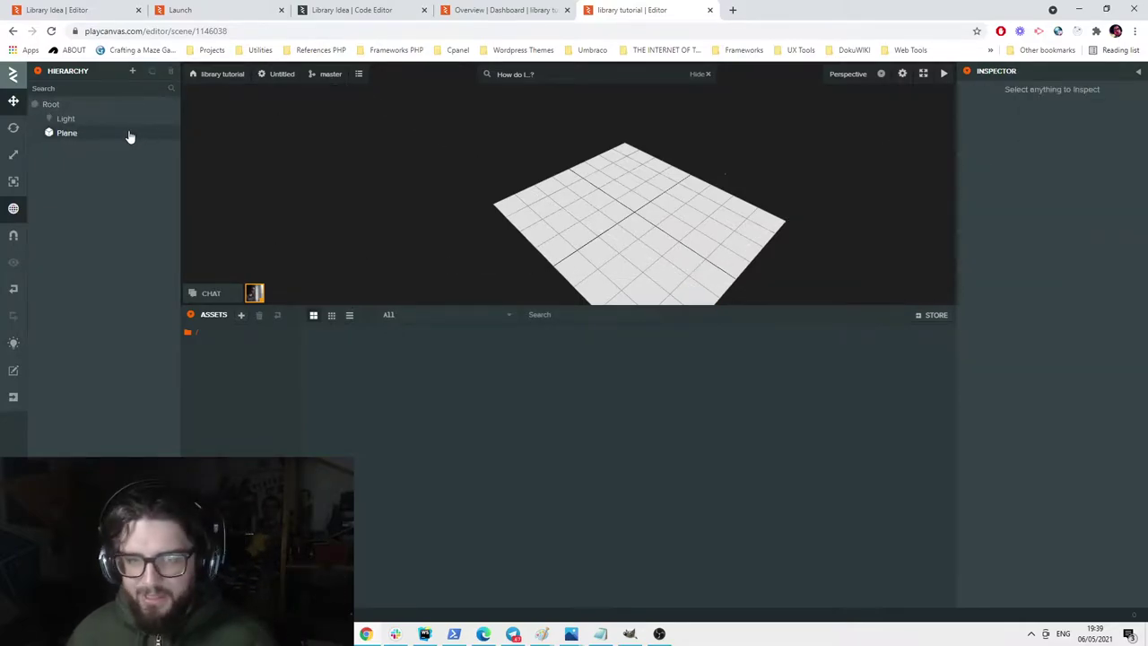
Add an empty entity under the root and name it "player".
right_click(79, 106)
mouse_move(143, 119)
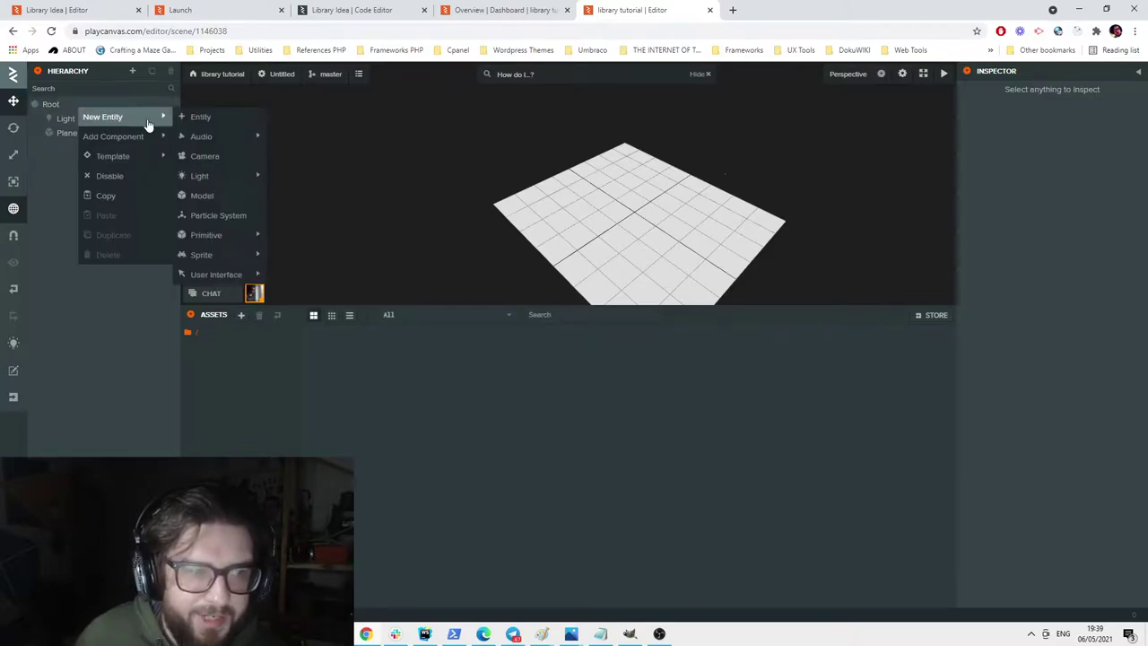
left_click(214, 122)
left_click_drag(1060, 108, 768, 169)
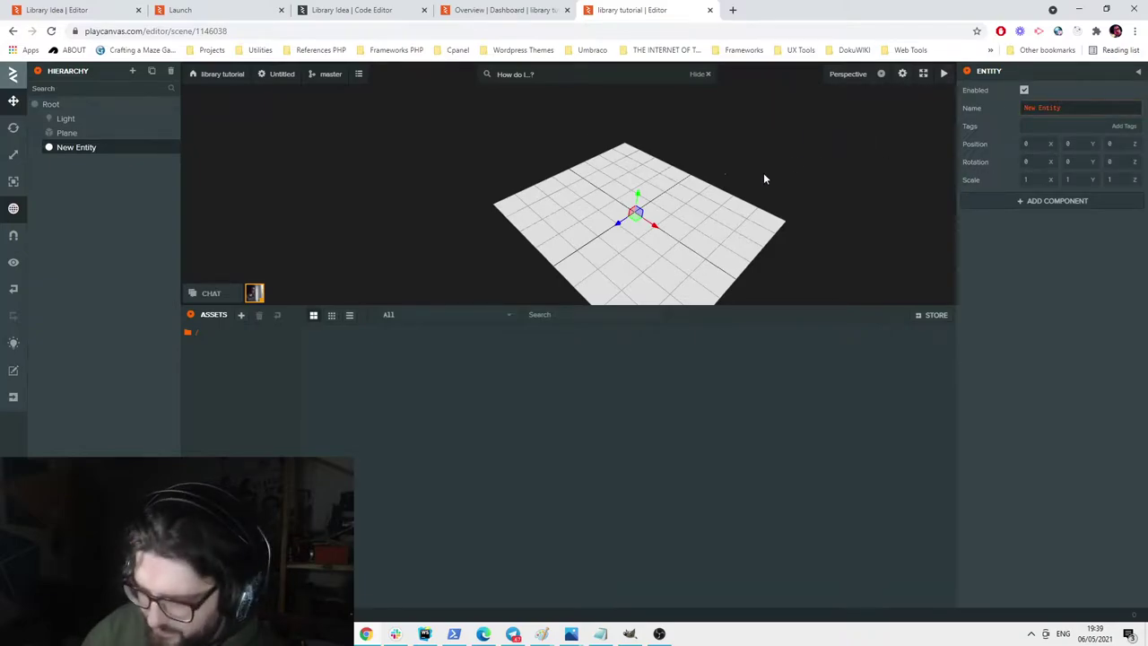
key("Return")
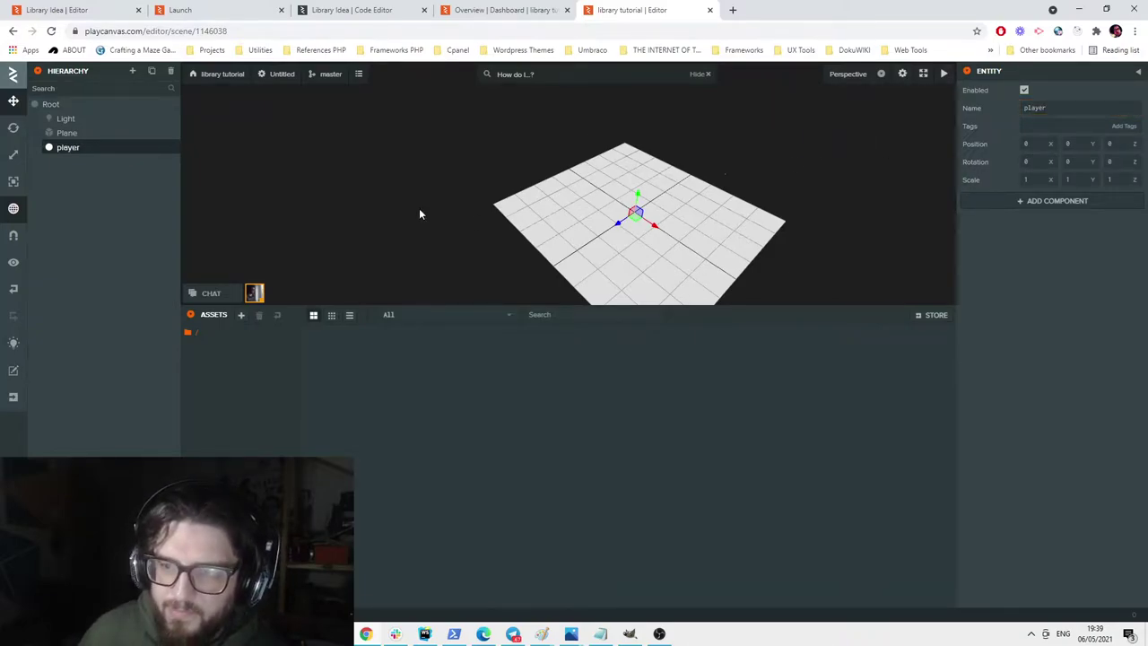
Add a camera entity as a child of the player entity.
left_click(1030, 205)
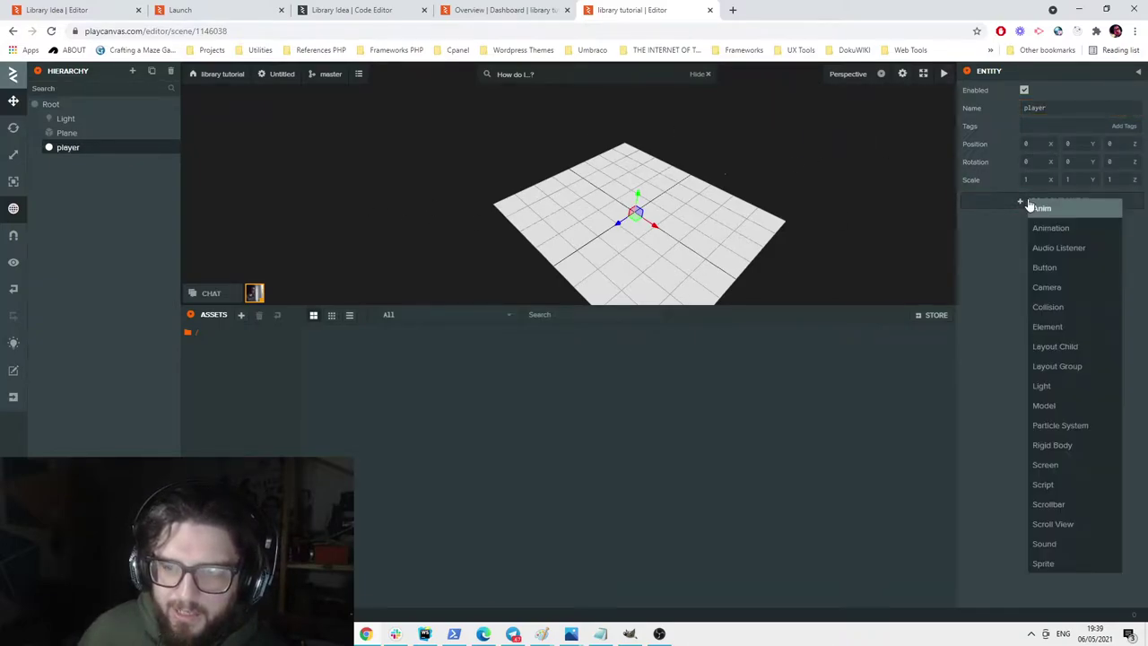
right_click(82, 154)
mouse_move(110, 159)
left_click(206, 196)
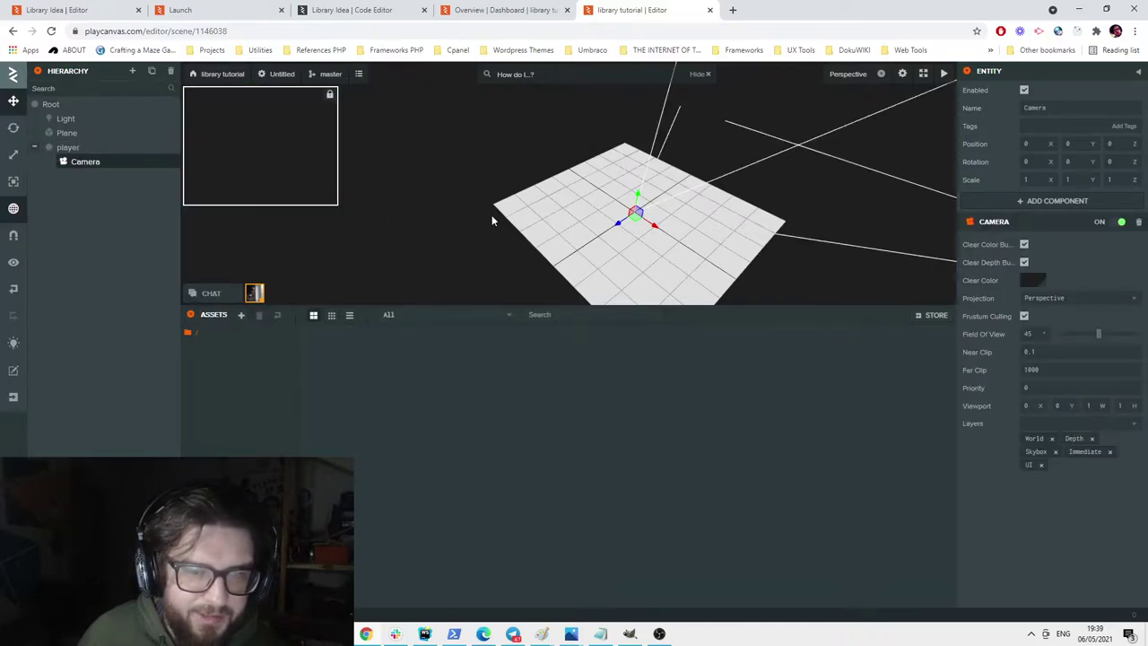
scroll(591, 196, "down", 3)
scroll(561, 223, "up", 4)
scroll(569, 210, "down", 4)
scroll(557, 229, "up", 2)
scroll(583, 224, "down", 2)
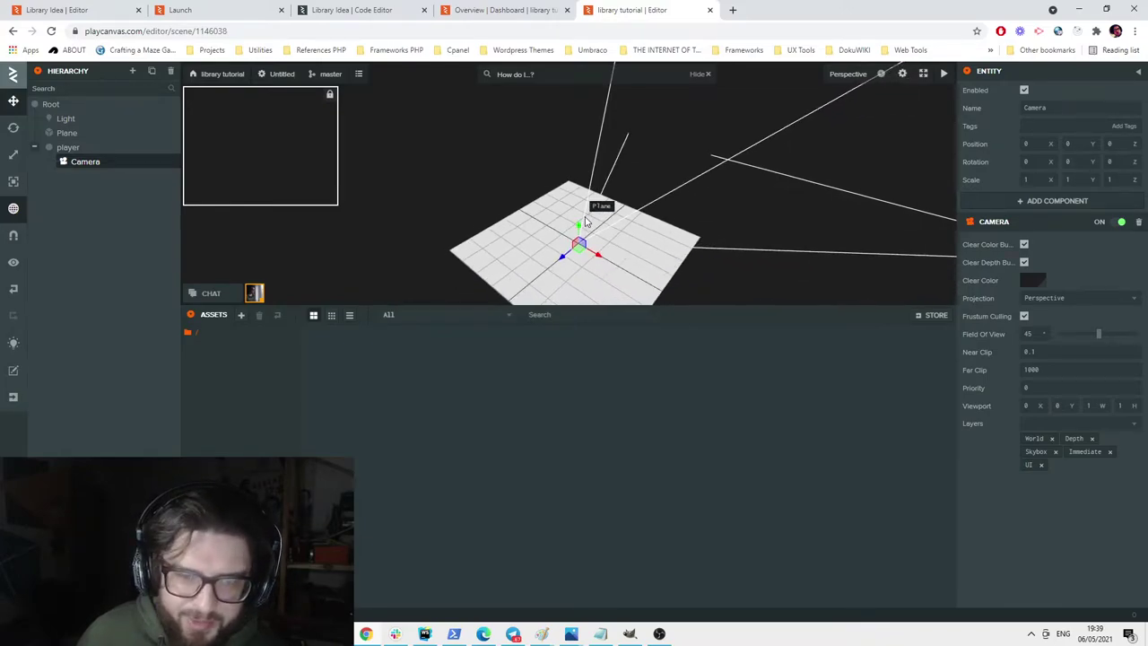
scroll(587, 214, "up", 6)
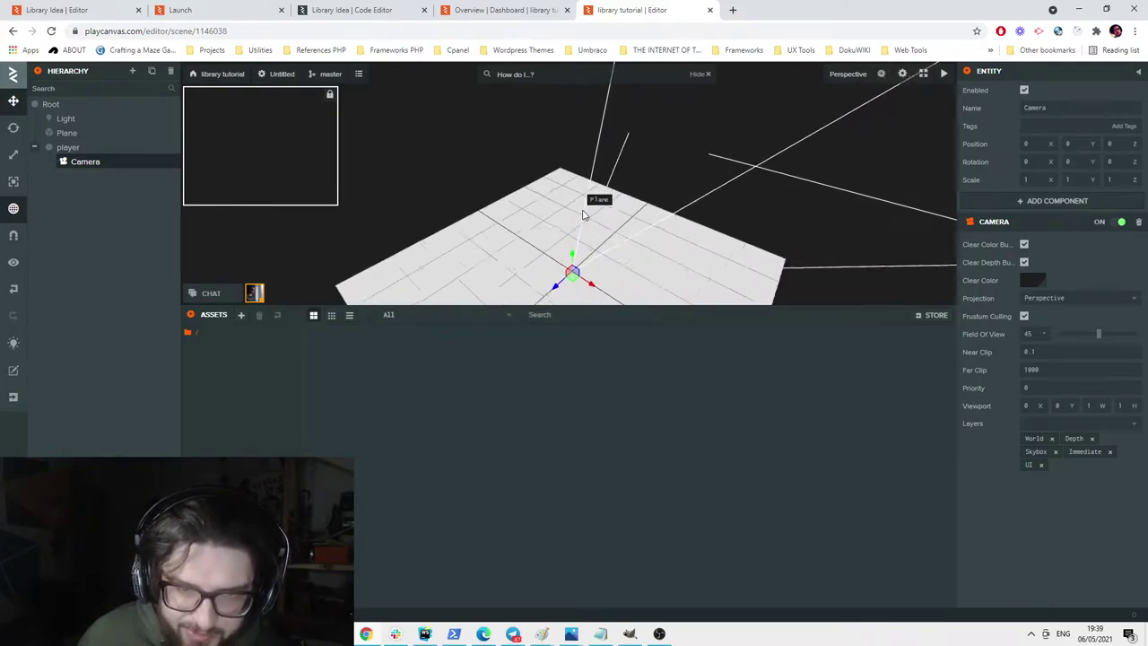
Create a new folder in the project's assets and name it "mat".
key("f")
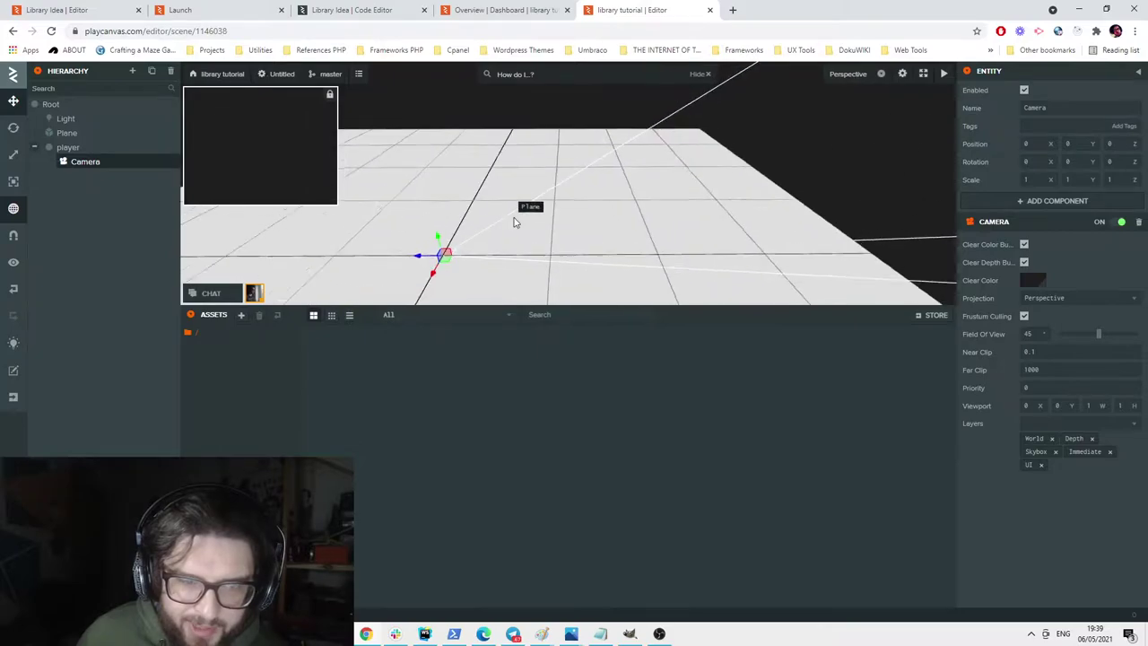
right_click(211, 345)
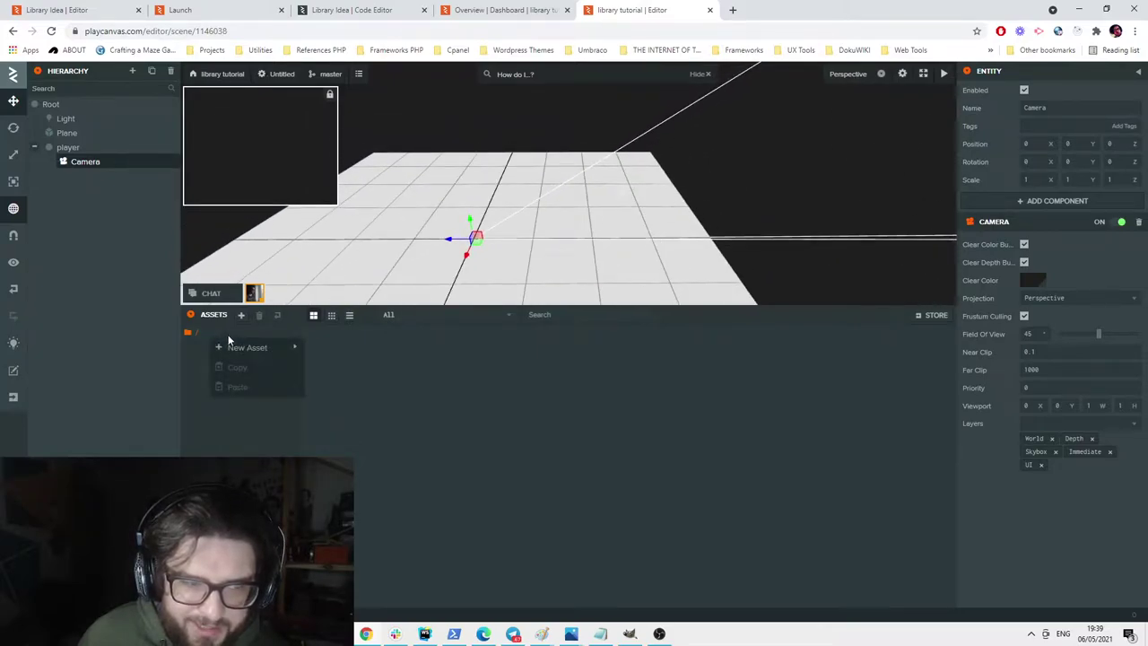
right_click(422, 343)
mouse_move(447, 352)
left_click(551, 376)
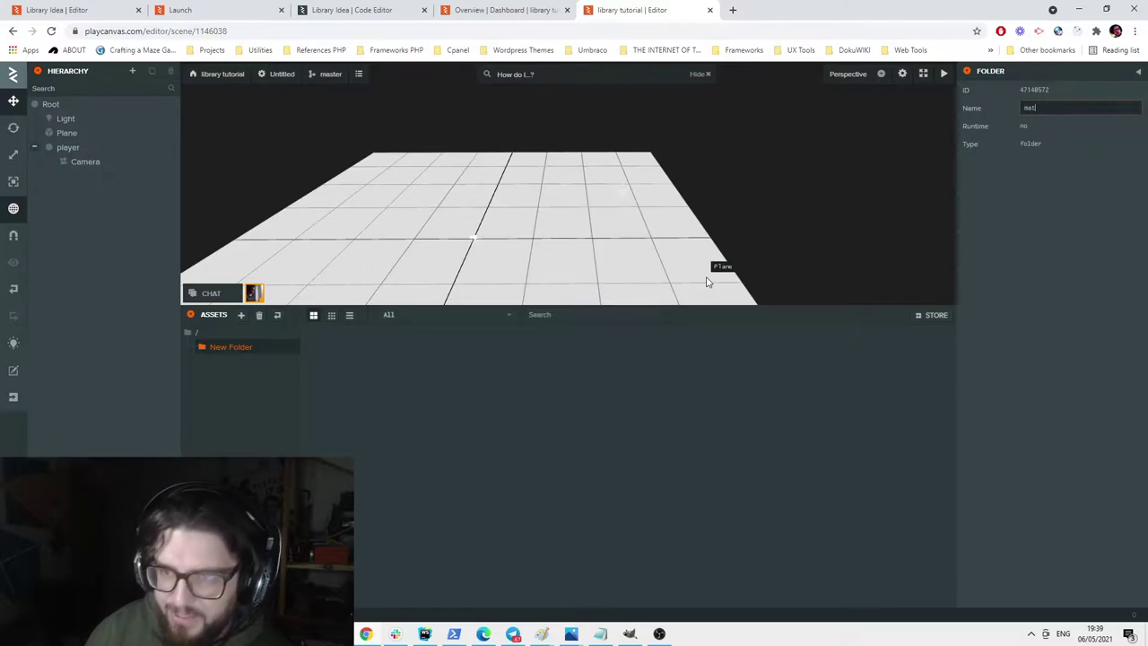
key("Return")
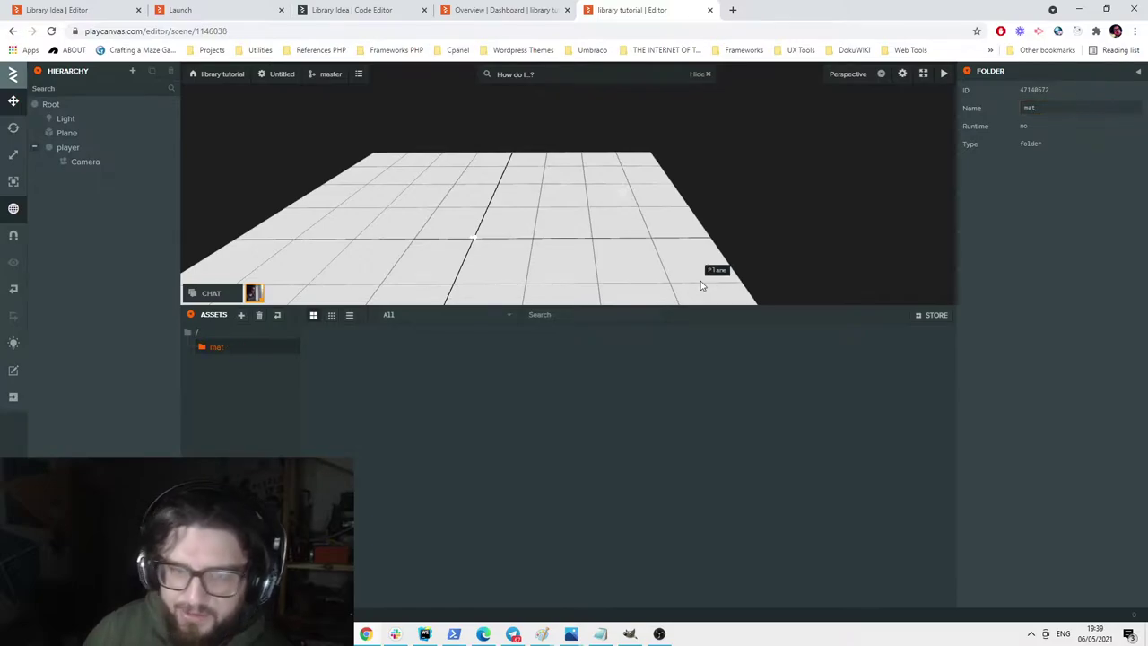
Start an upload into the mat folder and select the banner, BOOK2, dolphin poster, orwell, walltext and redcarpet images.
left_click(246, 353)
right_click(357, 351)
mouse_move(375, 359)
left_click(505, 366)
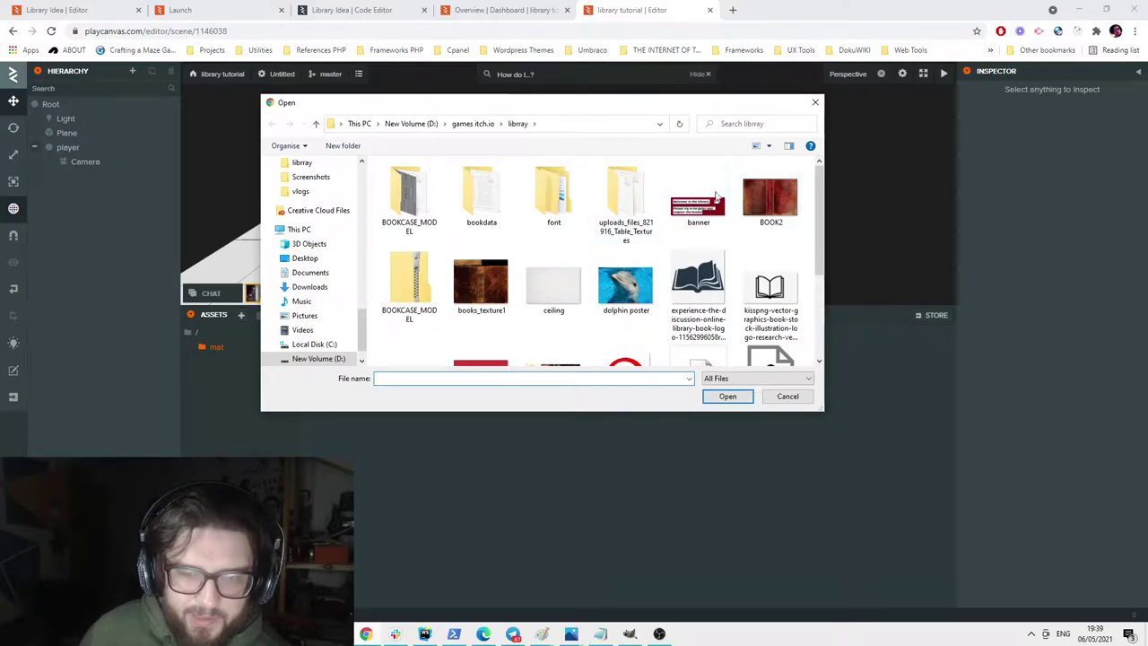
left_click(700, 199)
left_click(775, 189, "ctrl")
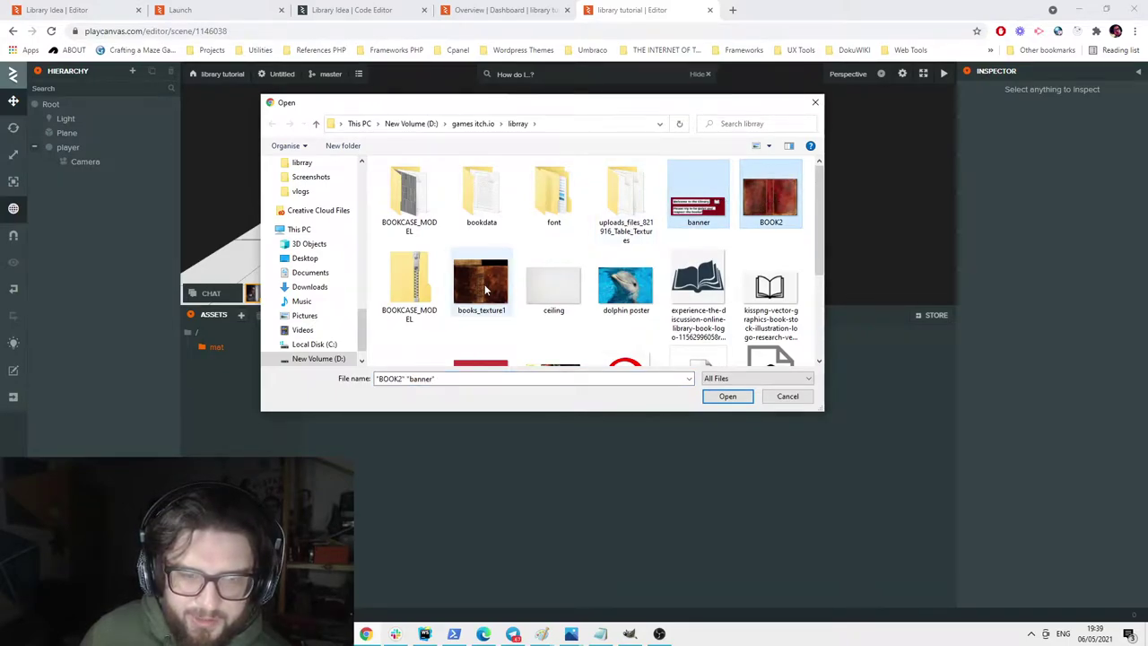
scroll(556, 269, "down", 1)
left_click(626, 235, "ctrl")
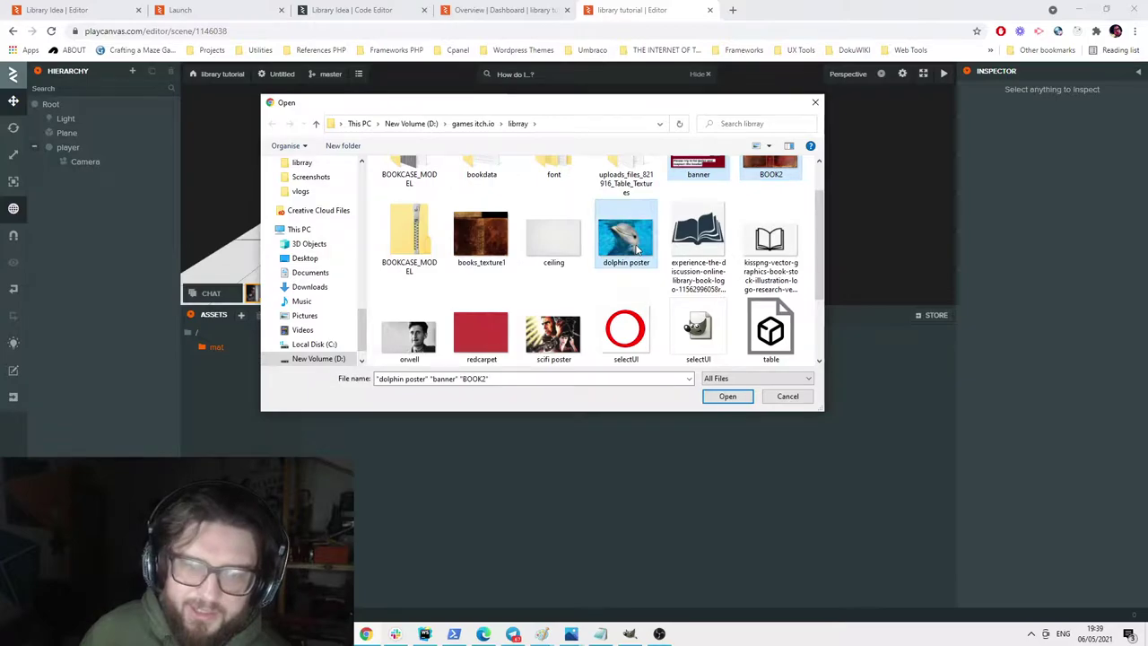
scroll(550, 328, "down", 2)
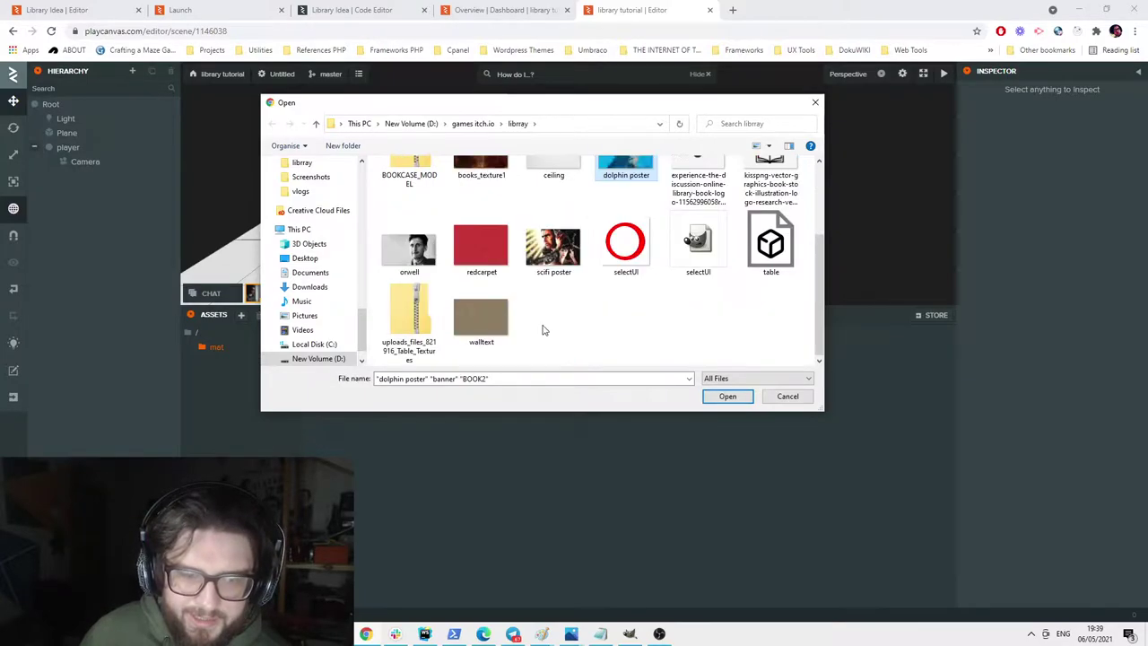
left_click(415, 251, "ctrl")
left_click(482, 316, "ctrl")
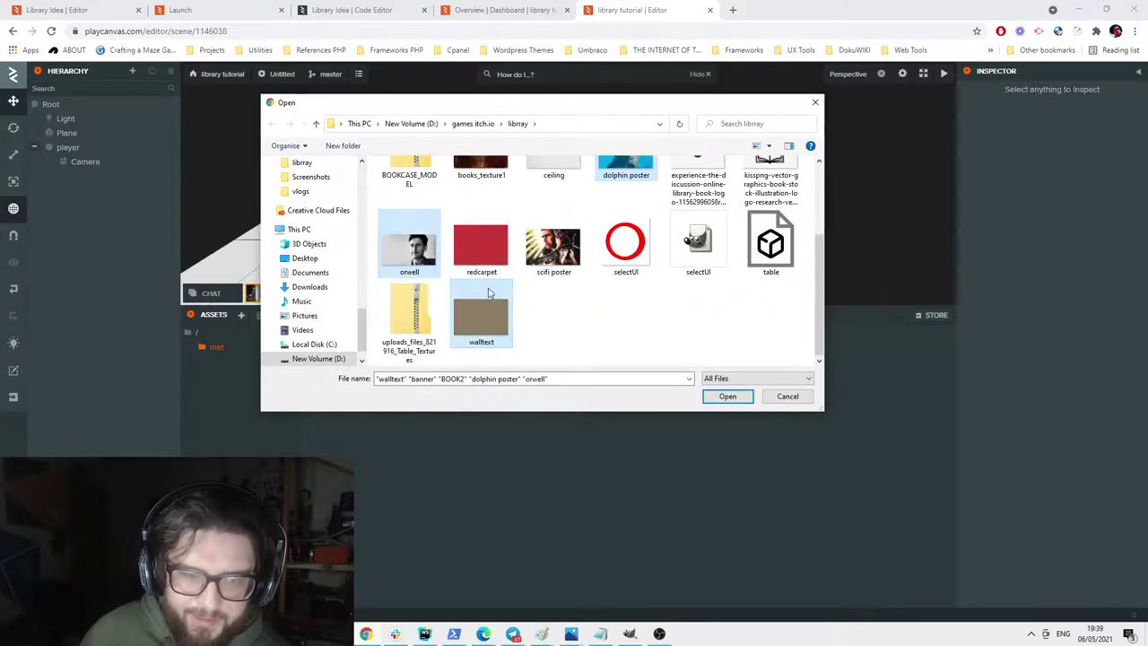
left_click(485, 259, "ctrl")
Add the ceiling and scifi poster images to the file selection and upload the whole selection.
scroll(636, 295, "up", 1)
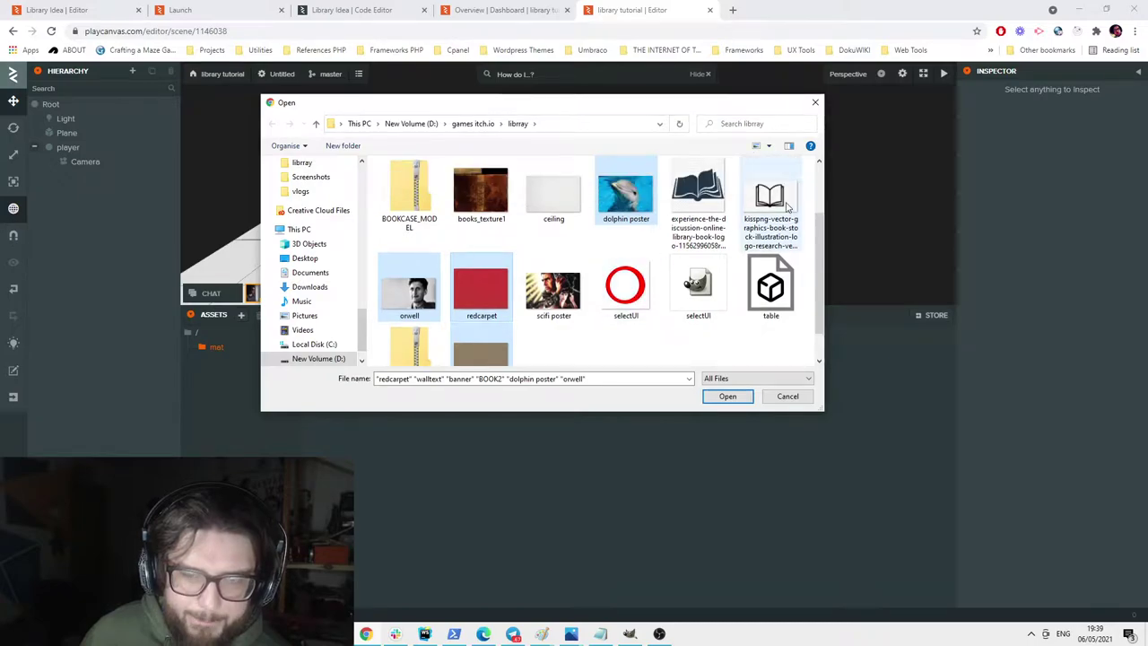
scroll(777, 214, "up", 2)
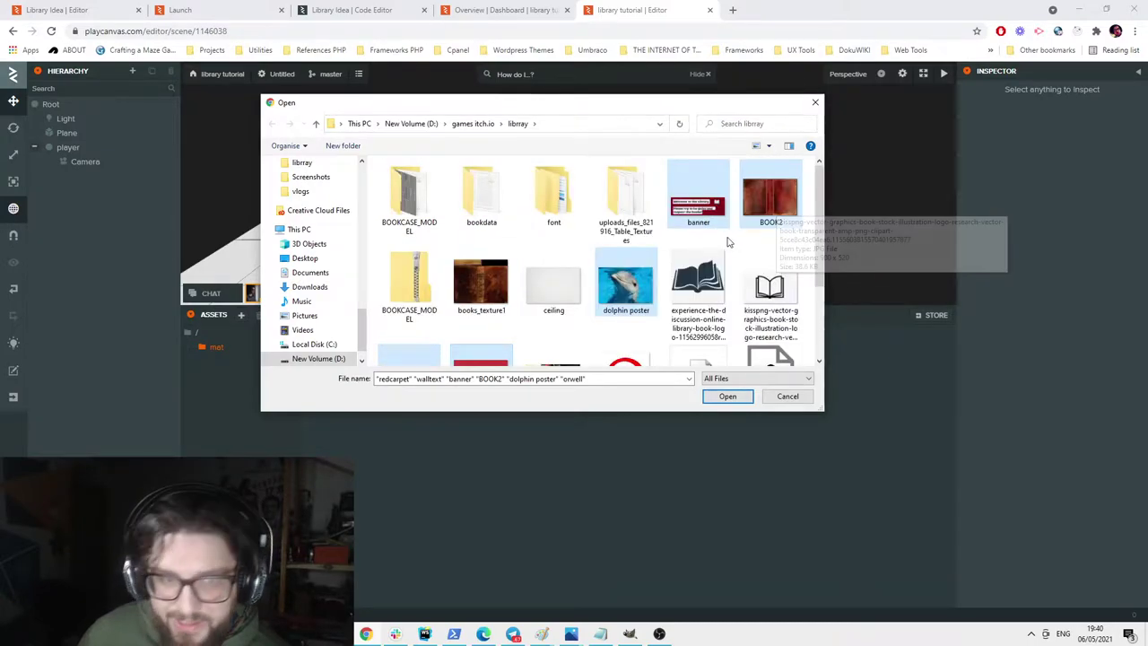
left_click(564, 286, "ctrl")
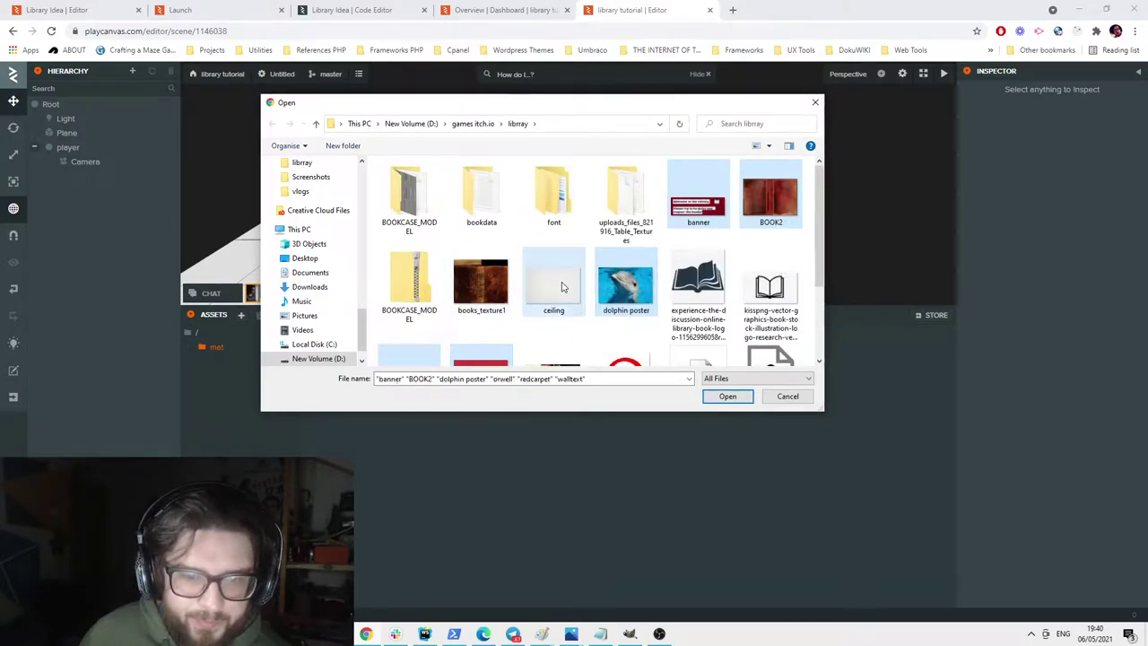
scroll(649, 263, "down", 3)
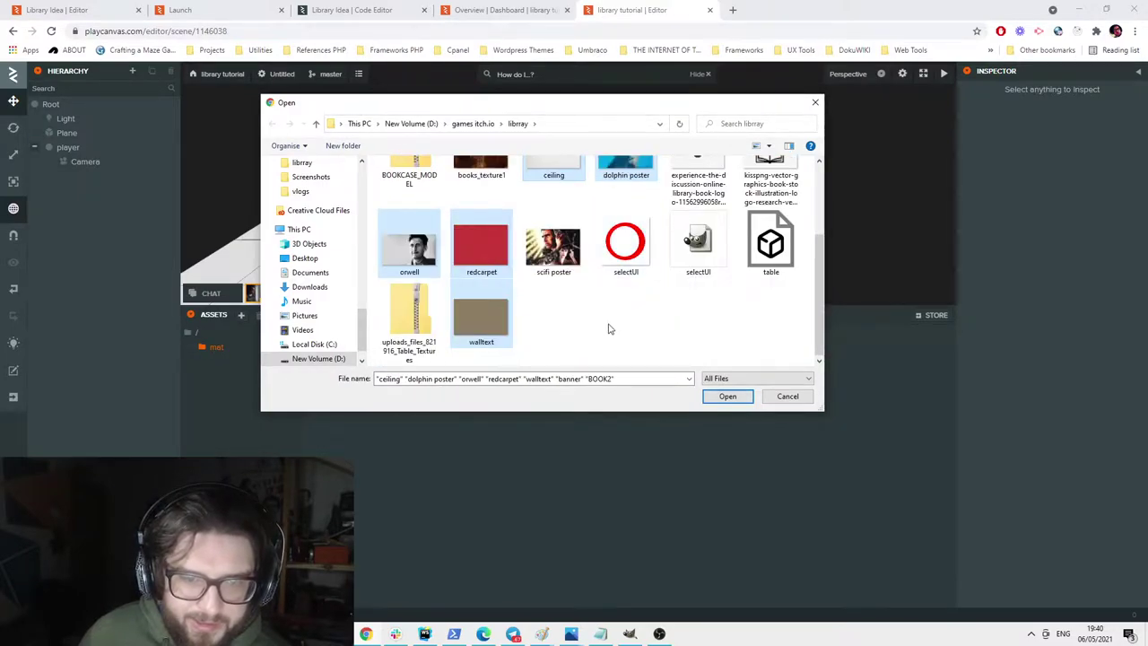
left_click(574, 260, "ctrl")
scroll(619, 287, "up", 3)
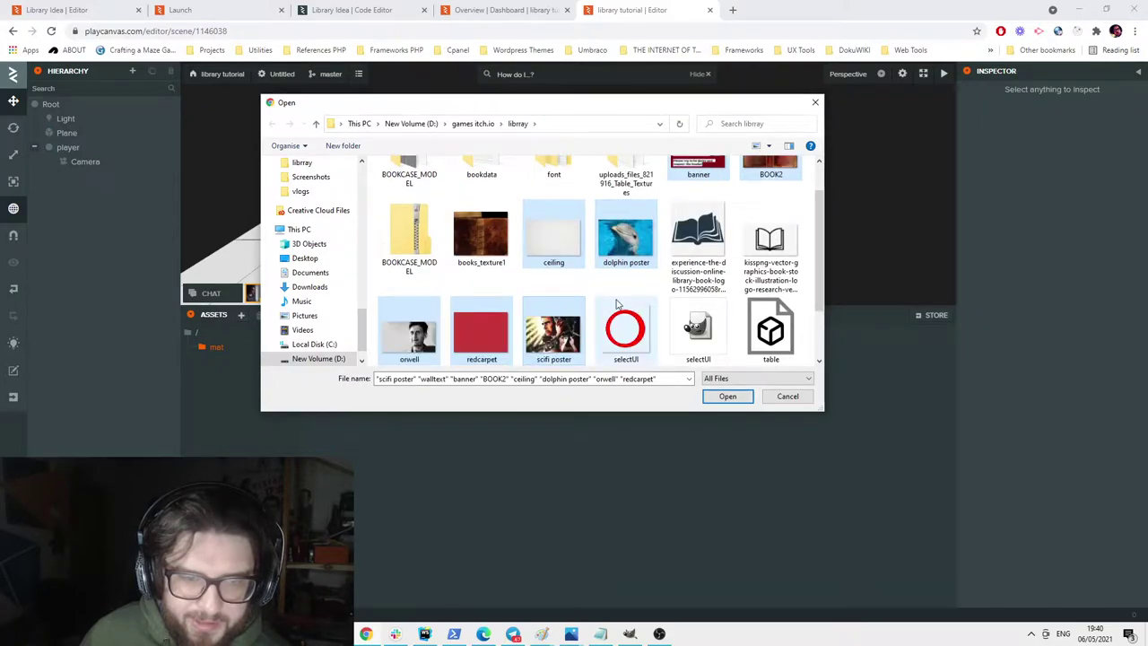
left_click(714, 397)
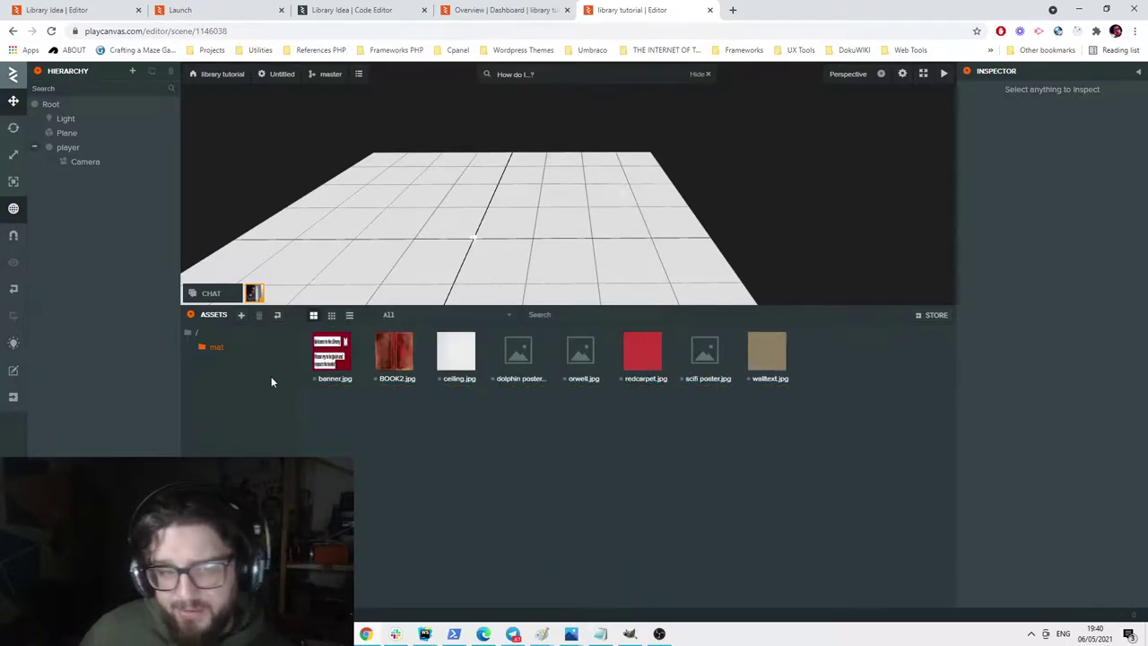
Create another folder at the assets root and name it "3d".
right_click(208, 333)
mouse_move(260, 343)
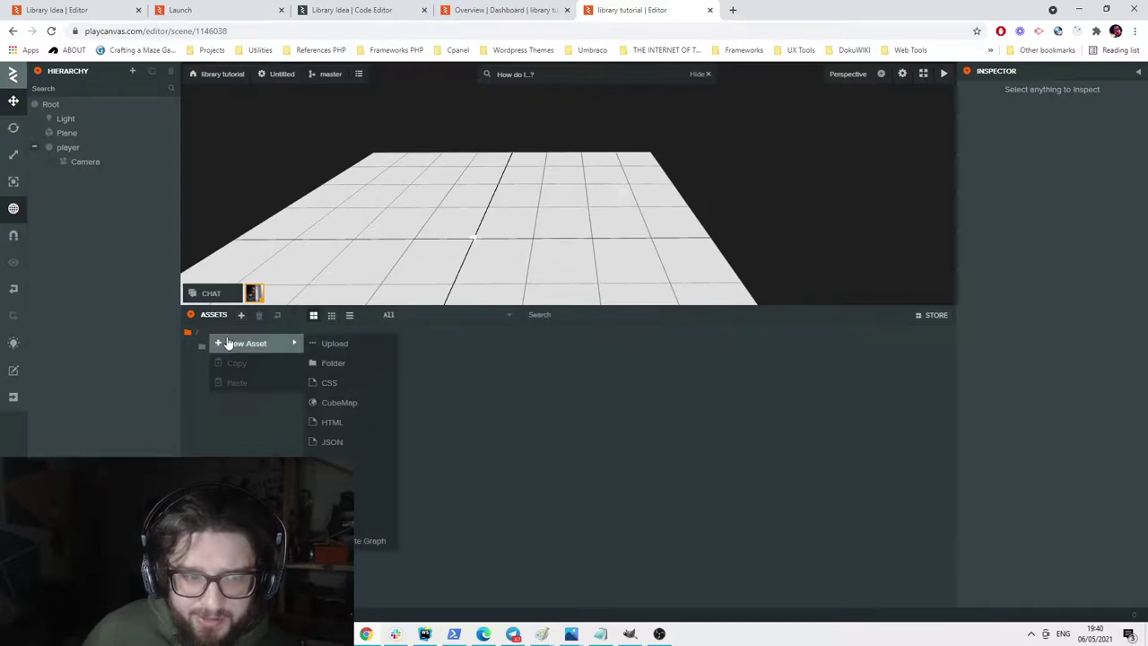
left_click(334, 363)
left_click_drag(1063, 108, 987, 102)
type("3d")
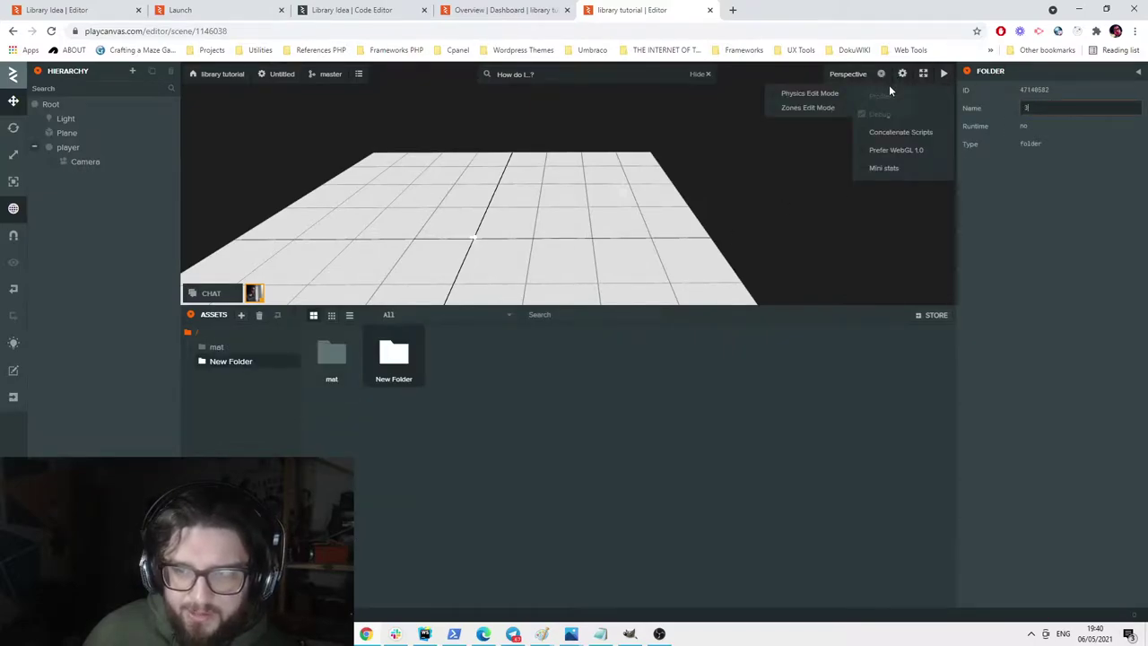
key("Return")
Start an upload into the 3d folder and browse to the BOOKCASE_MODEL folder.
double_click(324, 359)
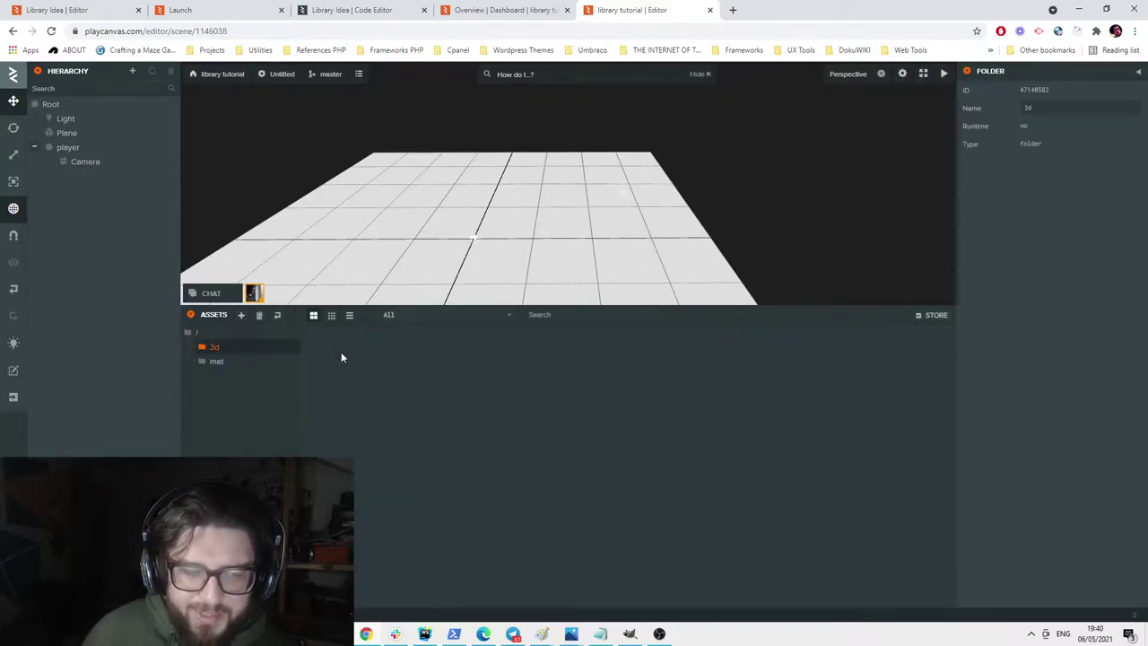
right_click(423, 336)
mouse_move(444, 344)
left_click(568, 342)
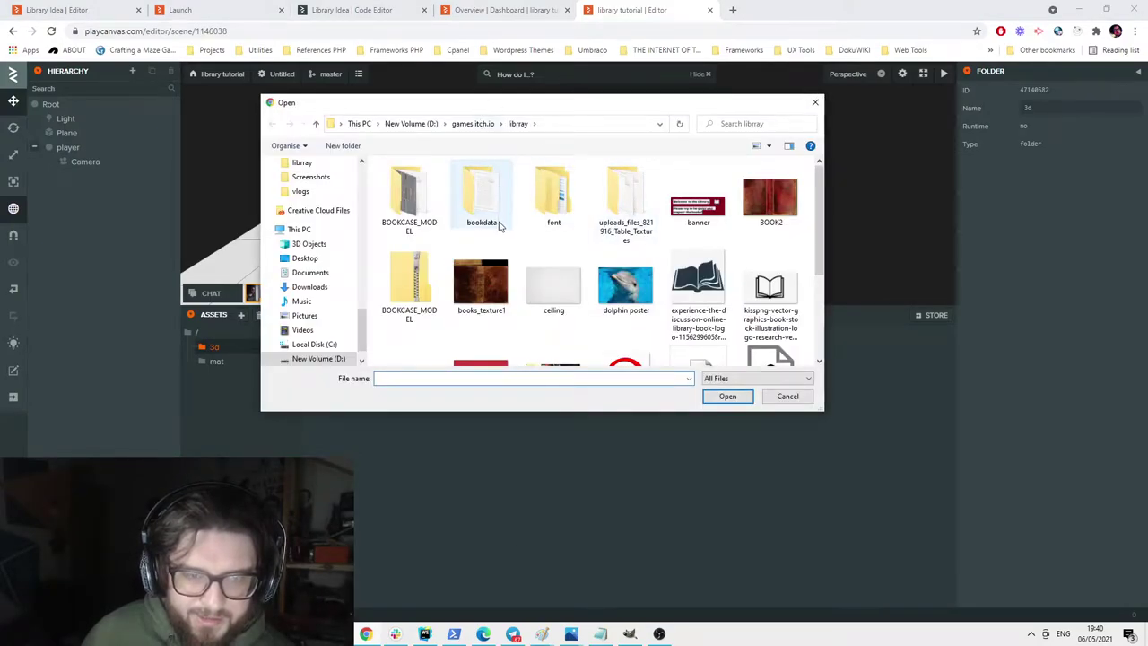
scroll(608, 278, "down", 3)
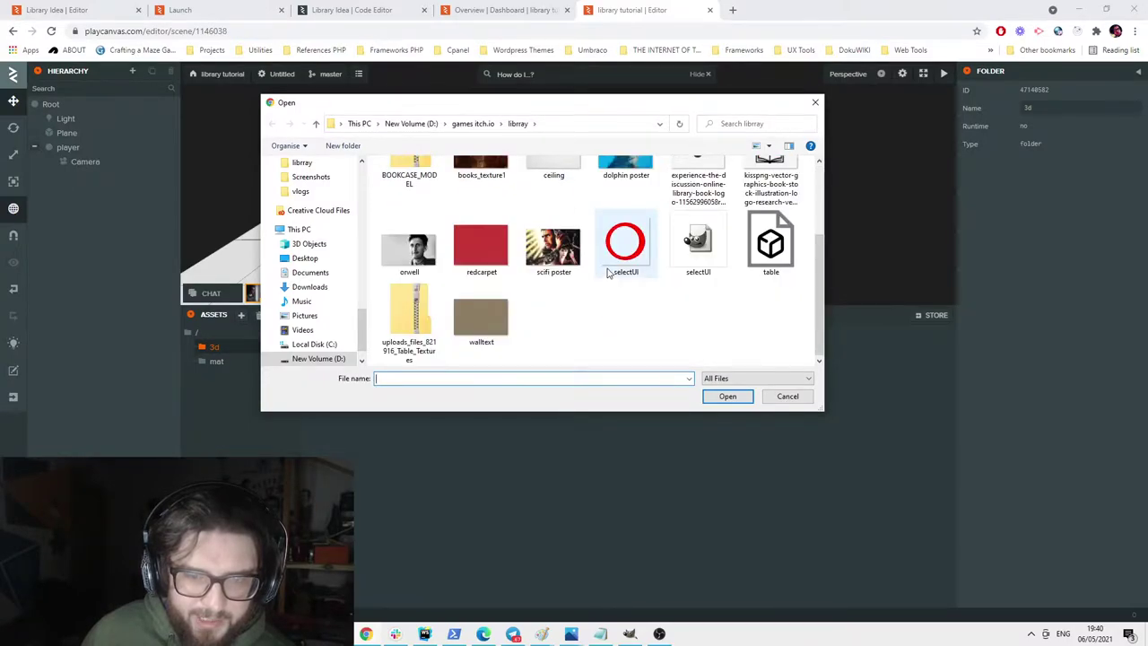
left_click(770, 241)
scroll(697, 269, "up", 1)
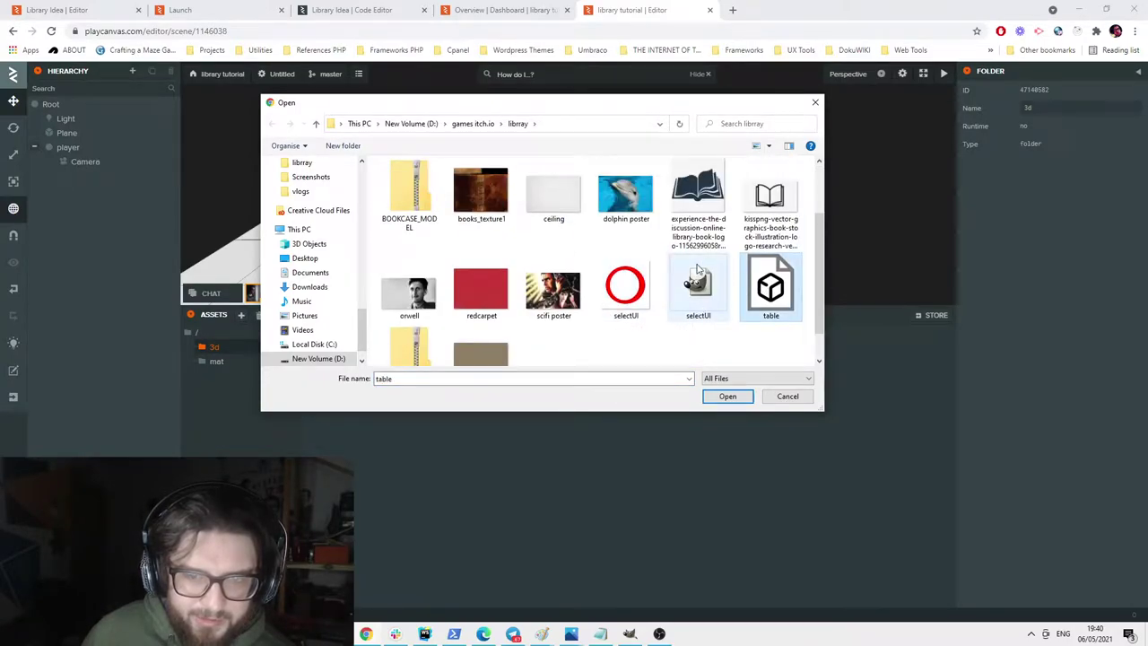
scroll(699, 274, "up", 2)
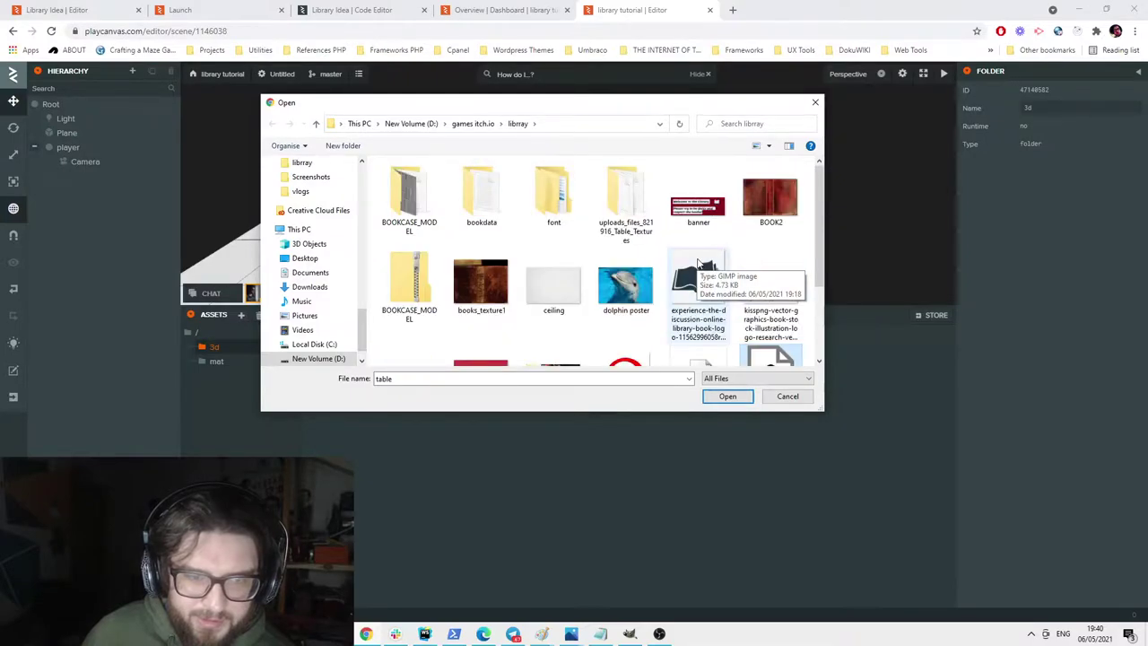
double_click(415, 185)
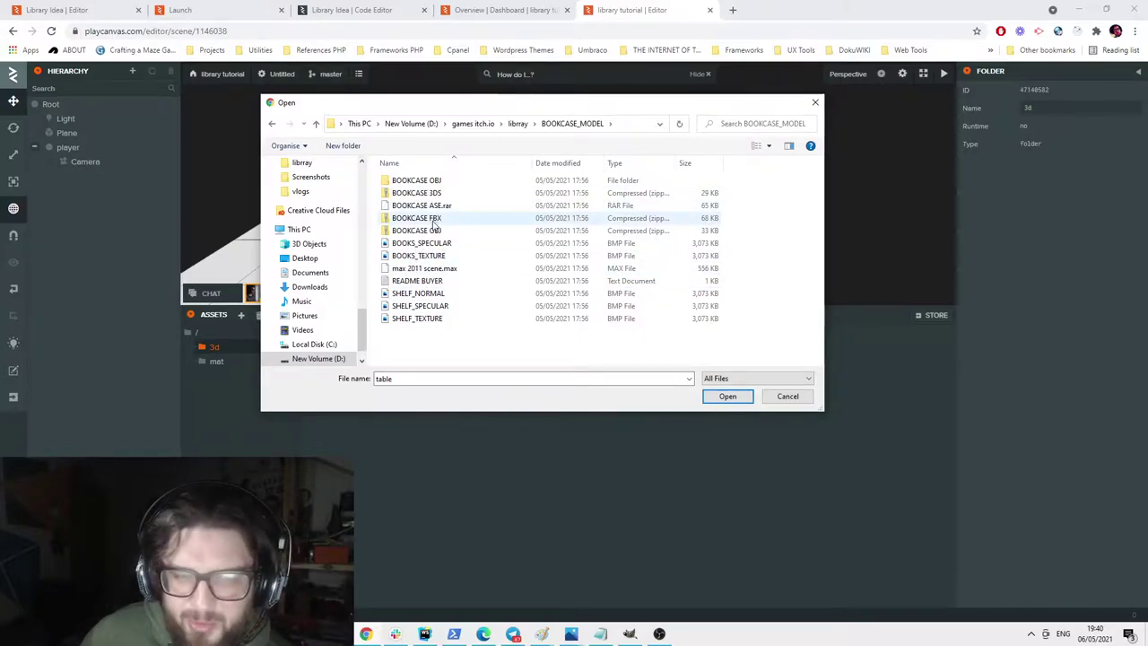
left_click(427, 256)
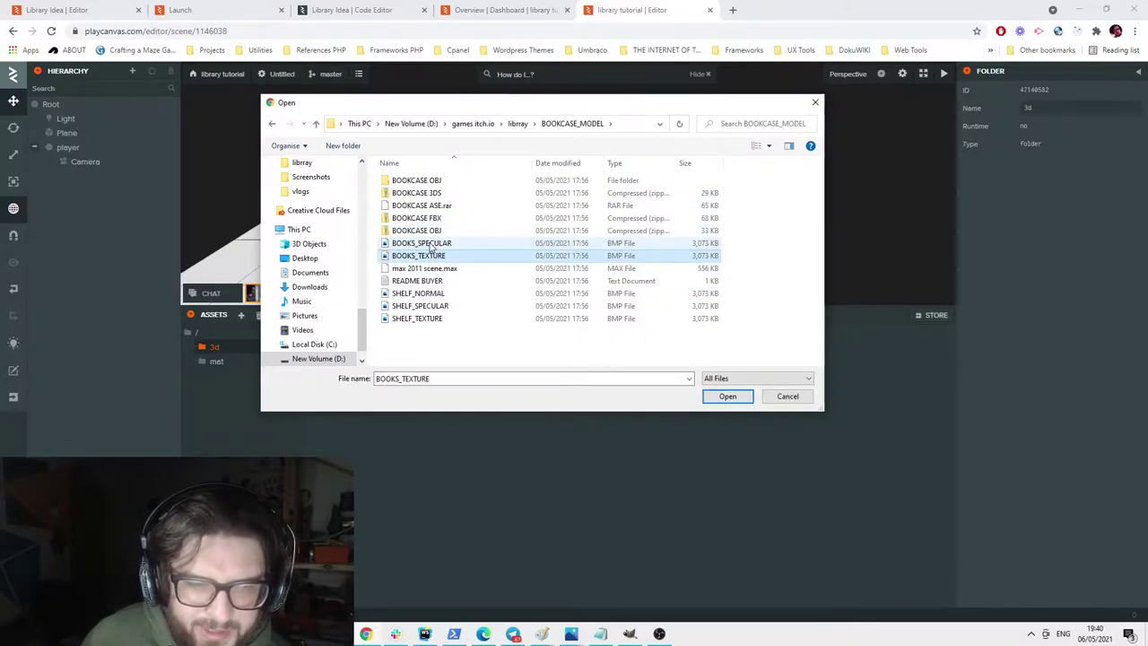
left_click(431, 244, "ctrl")
left_click(422, 294, "ctrl")
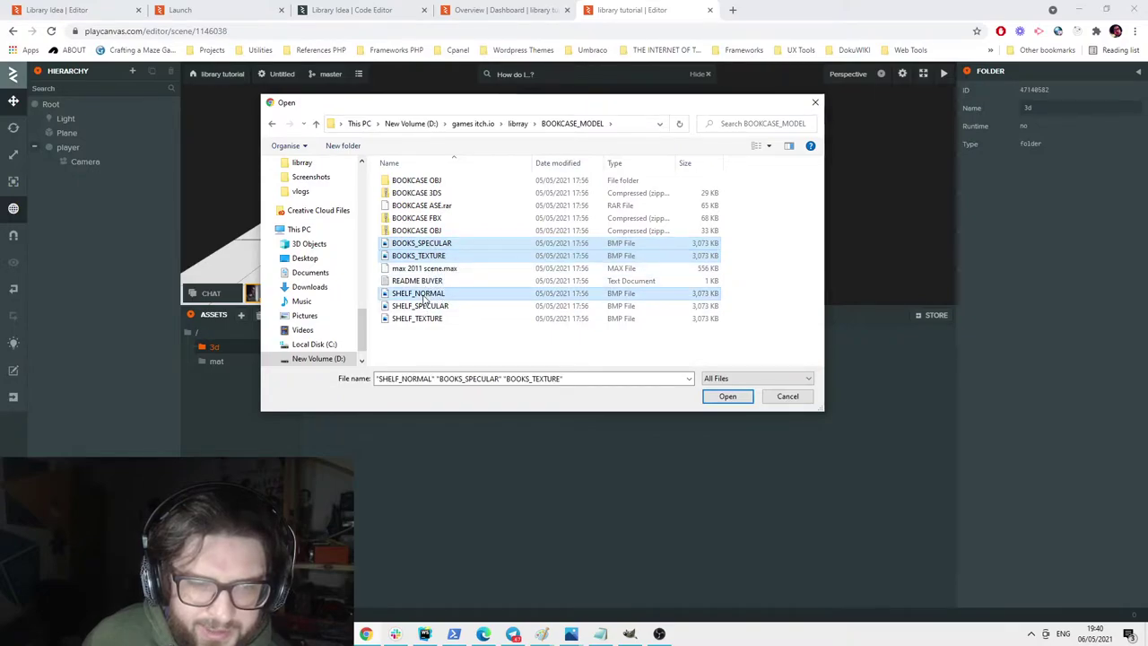
left_click(424, 306, "ctrl")
left_click(425, 319, "ctrl")
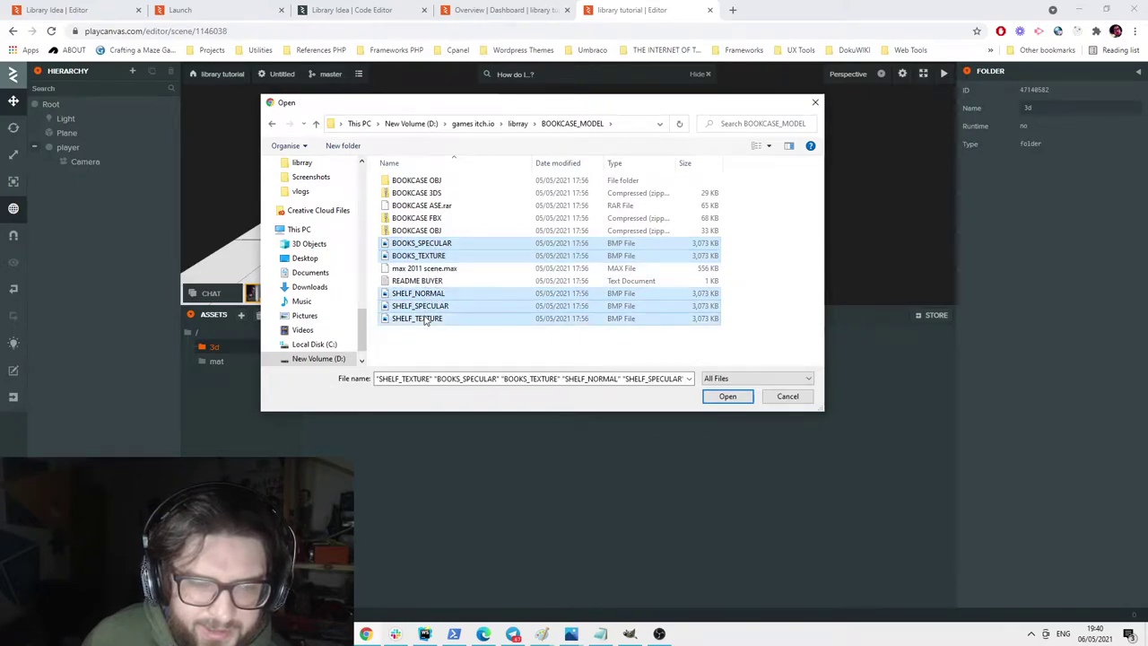
left_click(430, 244)
Upload the SHELF_NORMAL, SHELF_SPECULAR and SHELF_TEXTURE images into the 3d folder.
left_click(427, 306)
left_click(427, 320, "ctrl")
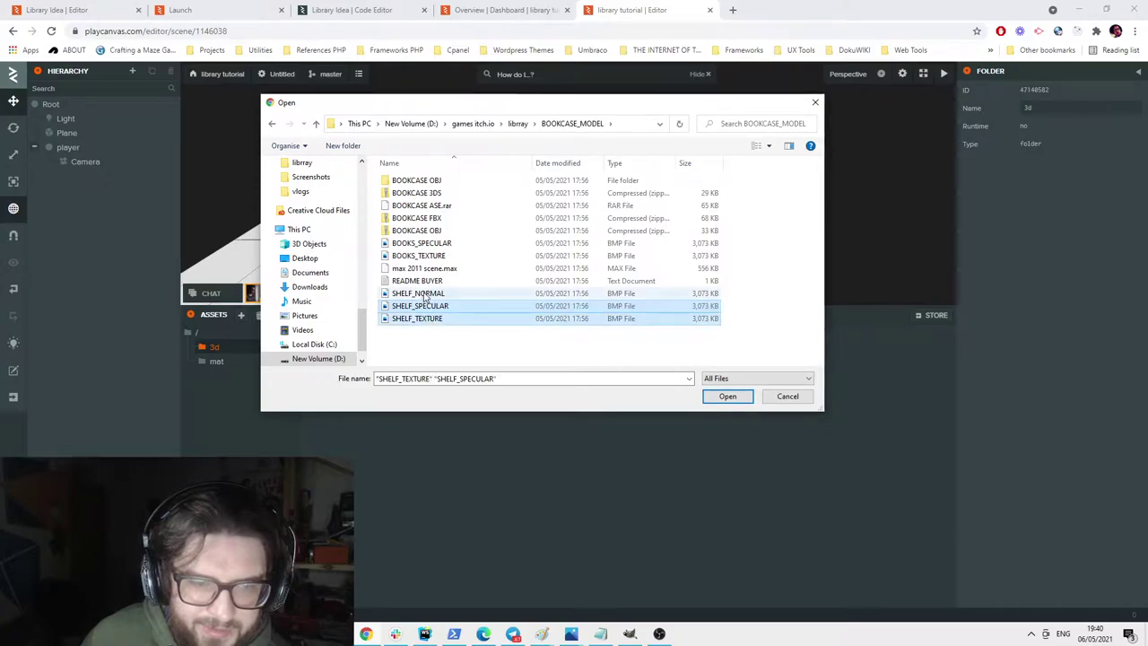
left_click(424, 293, "ctrl")
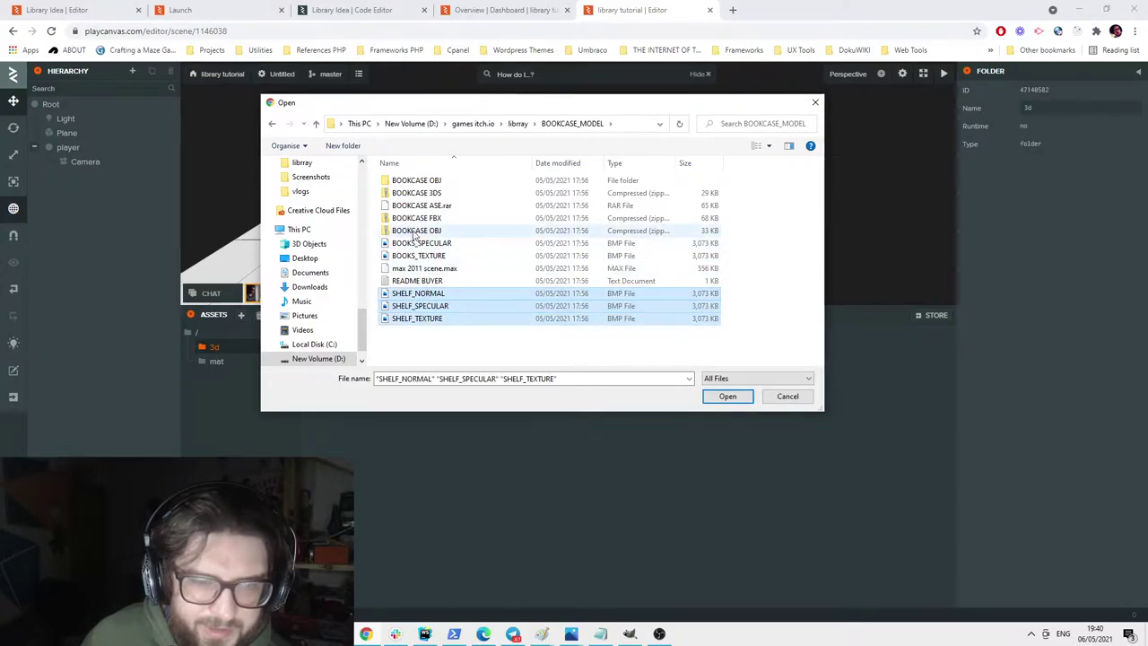
key("Return")
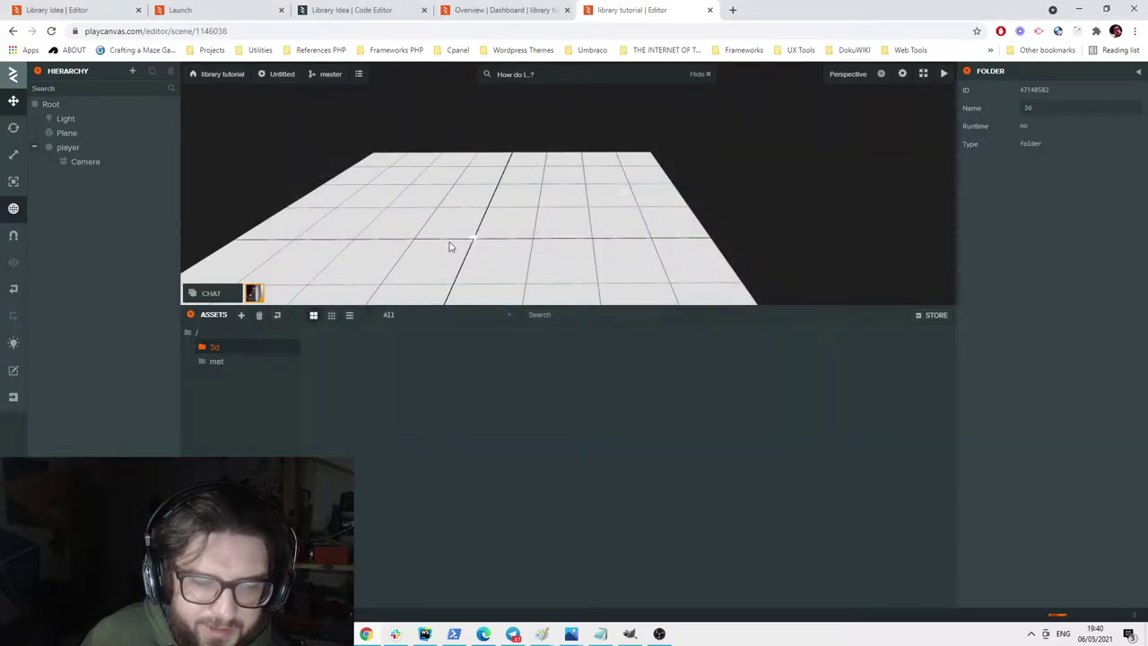
Upload the SHELF OBJ model from the BOOKCASE OBJ folder into the 3d folder and select the converted shelf model for inspection.
right_click(454, 351)
mouse_move(466, 363)
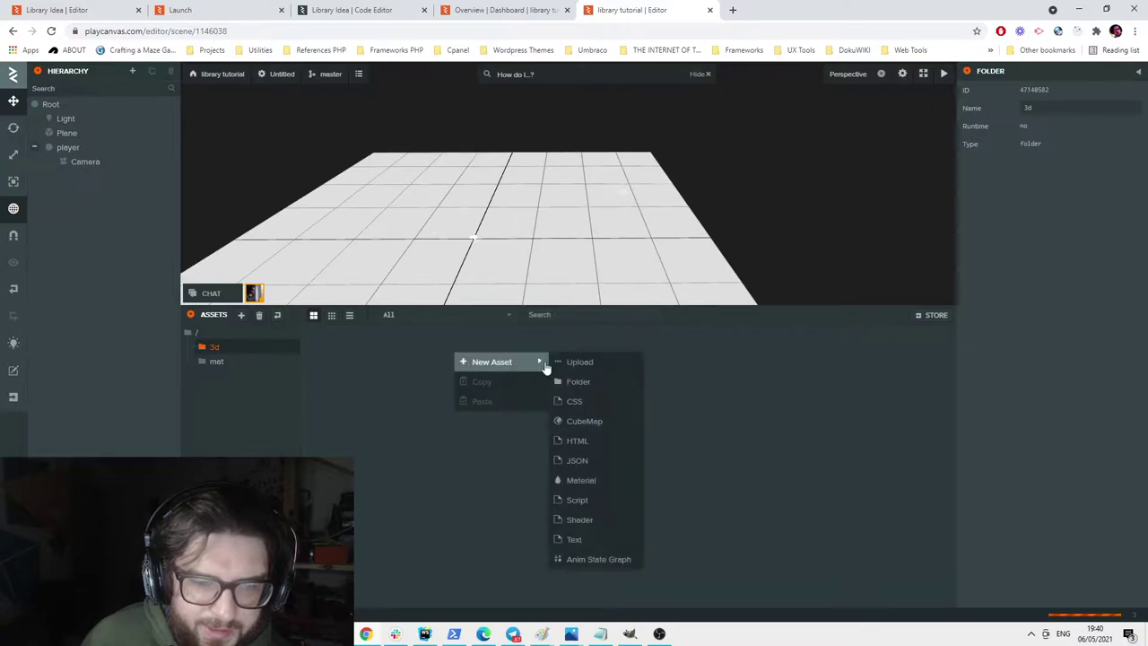
left_click(565, 360)
right_click(567, 370)
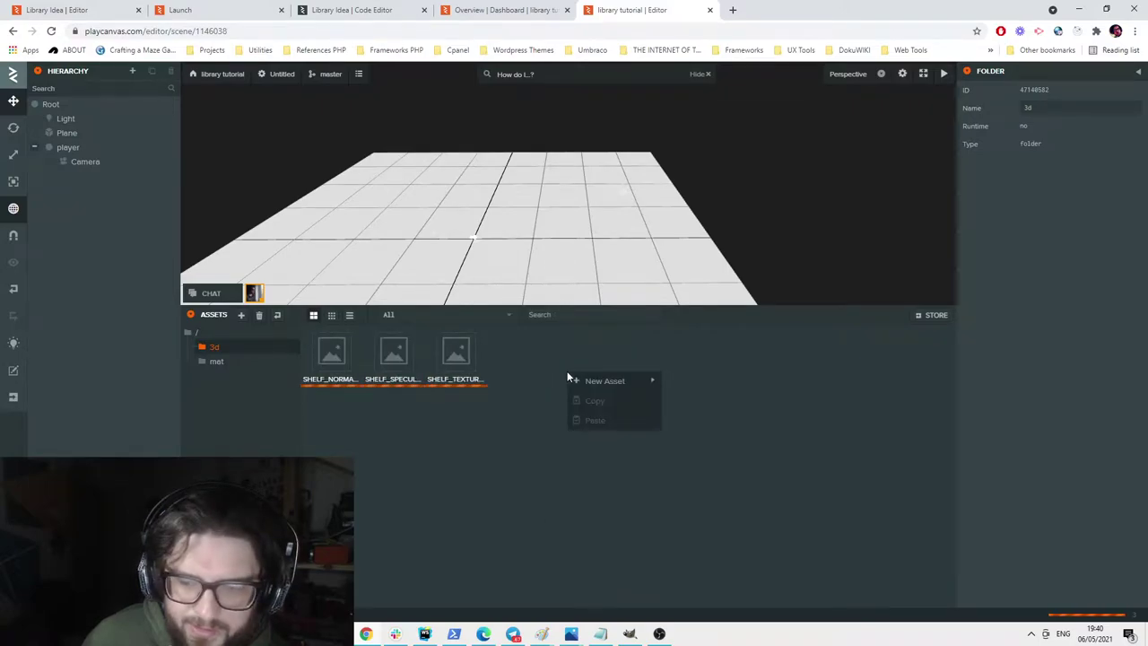
mouse_move(628, 381)
left_click(691, 382)
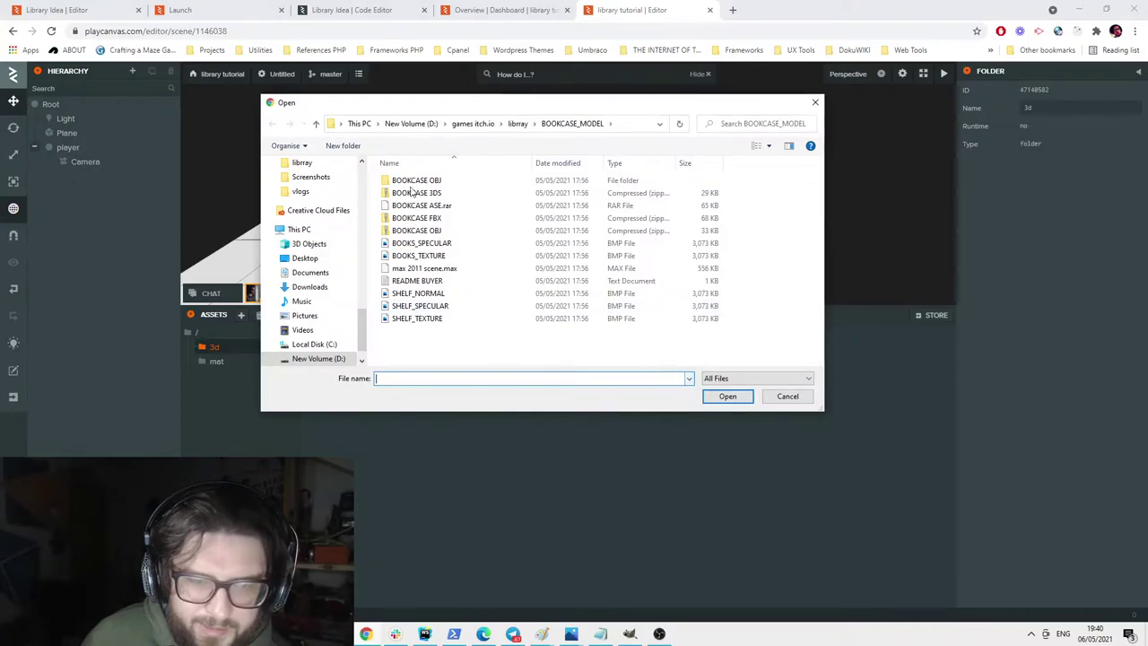
double_click(414, 182)
left_click(415, 181)
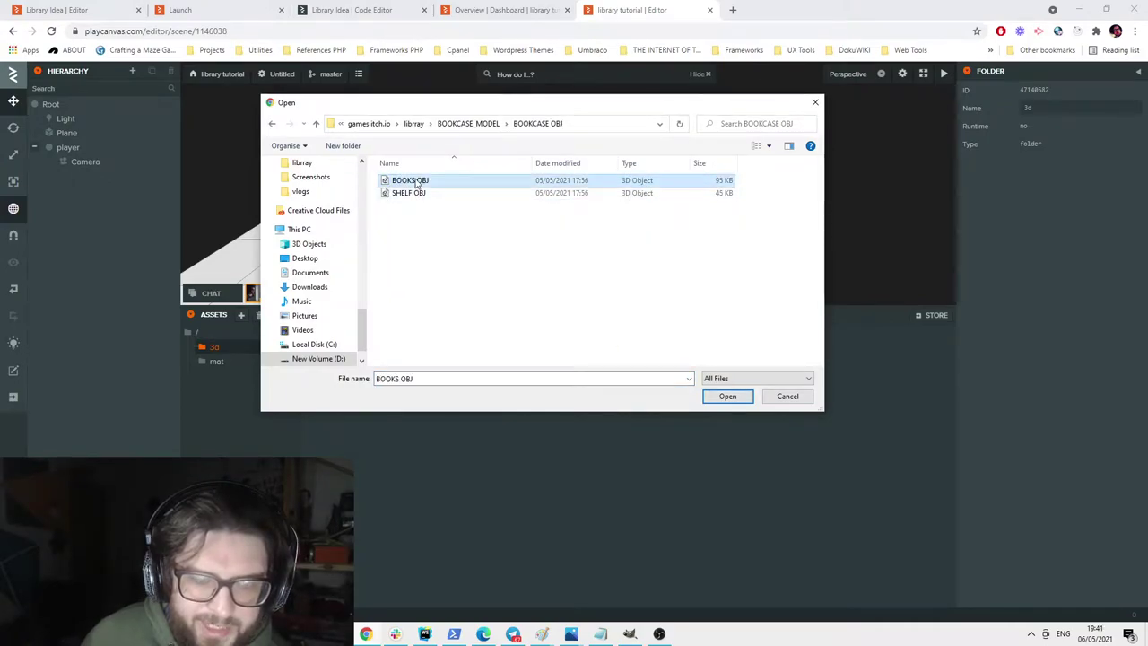
double_click(414, 193)
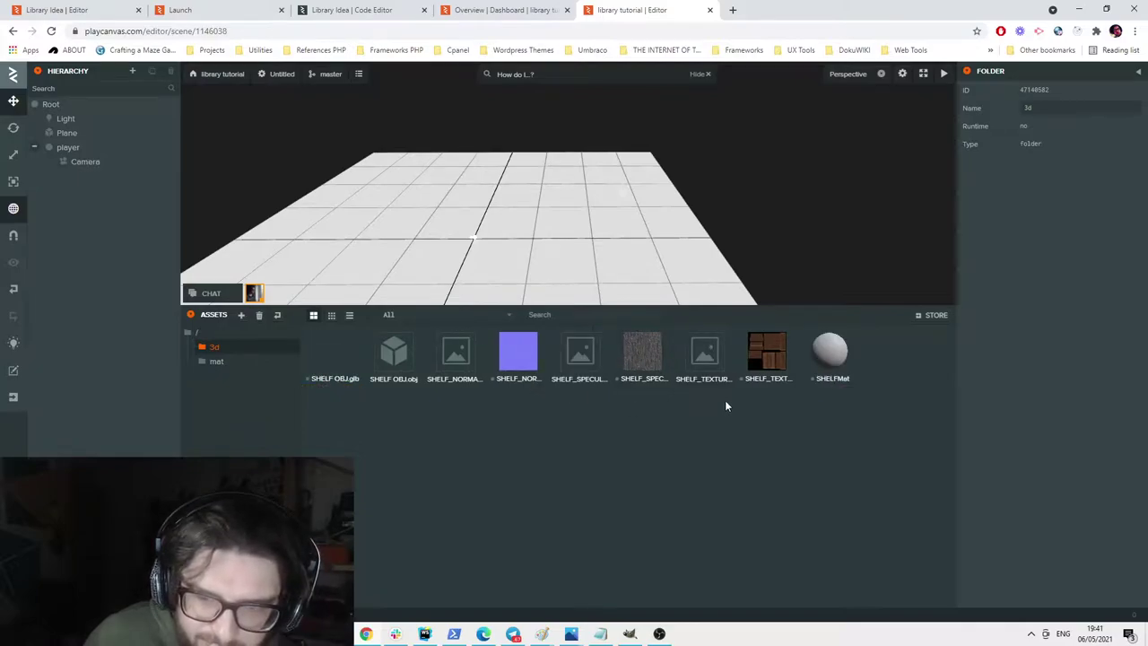
left_click(331, 350)
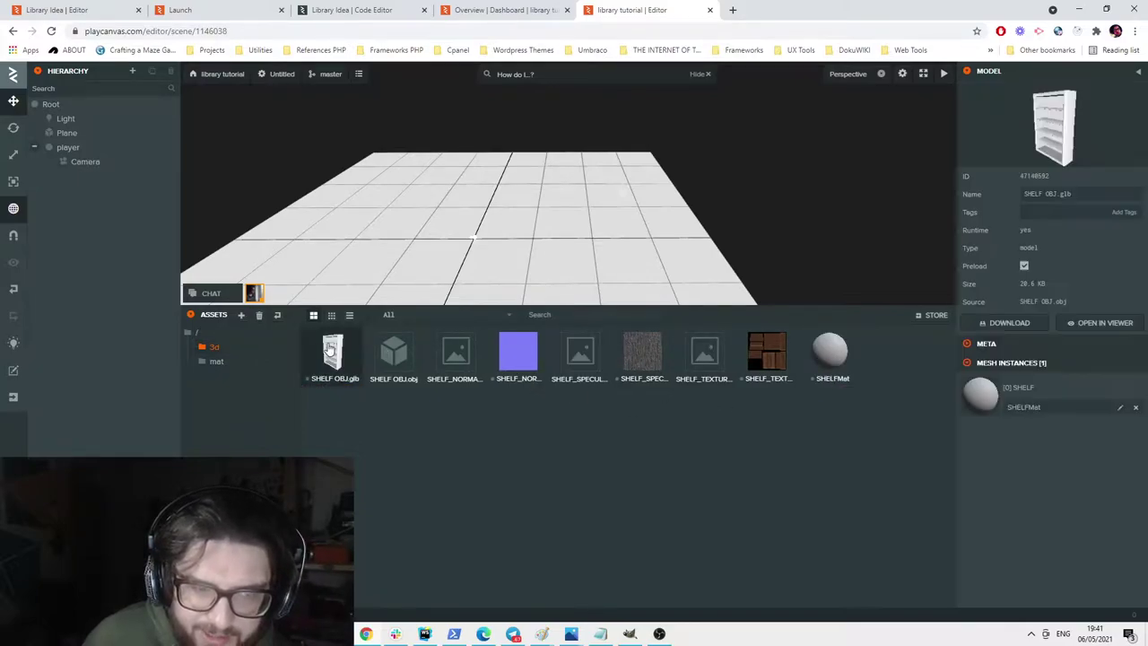
Check the materials available for the shelf model's mesh instance, then inspect the SHELF_TEXTURE texture.
left_click(1119, 409)
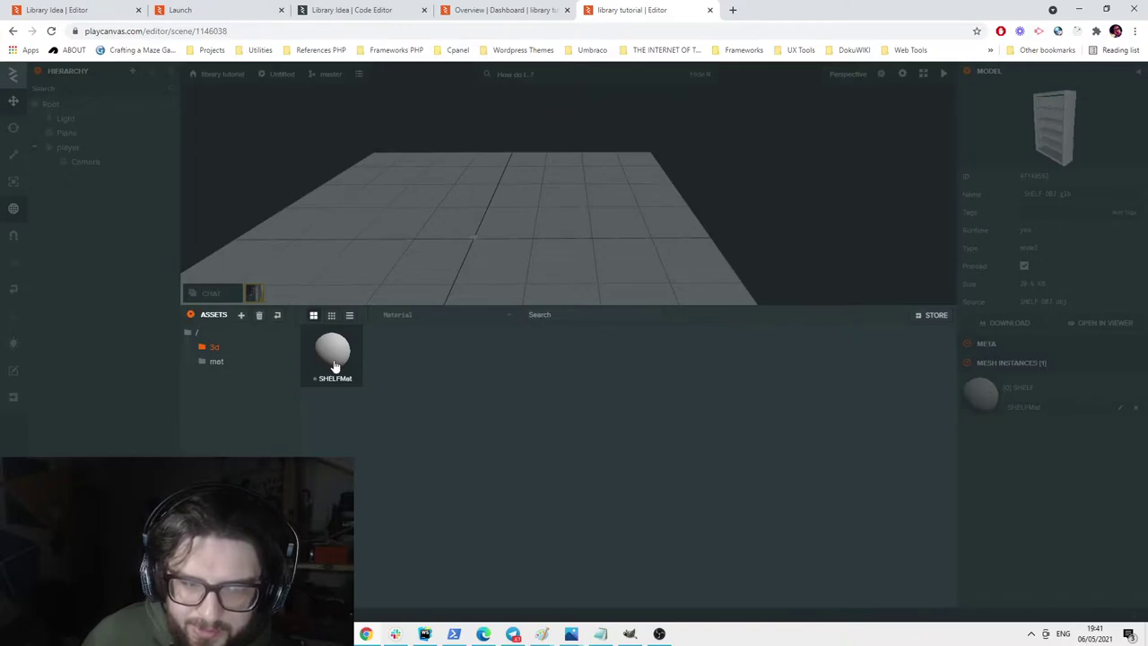
left_click(994, 403)
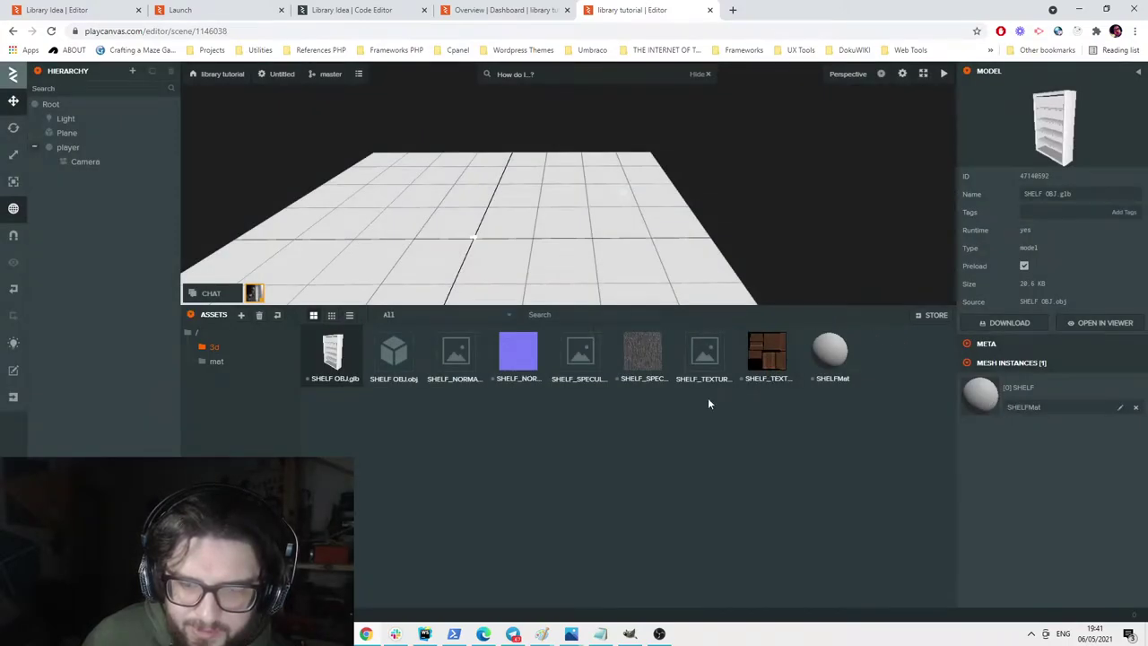
left_click(776, 359)
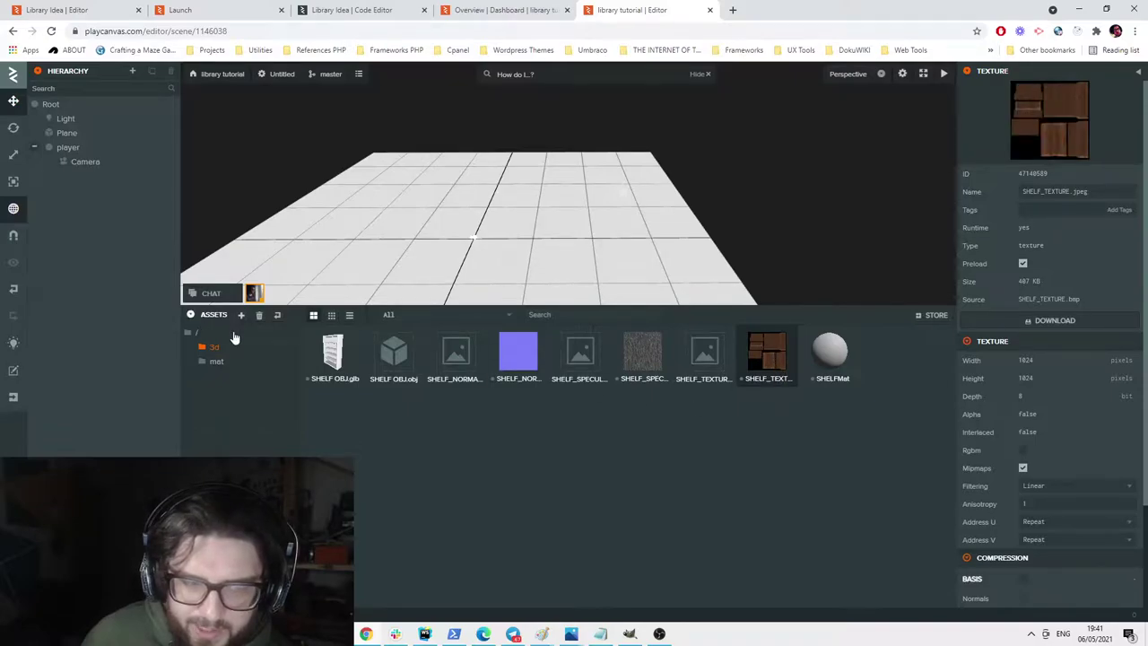
Upload the table OBJ model from the library project folder on disk into the 3d asset folder.
right_click(393, 397)
left_click(518, 405)
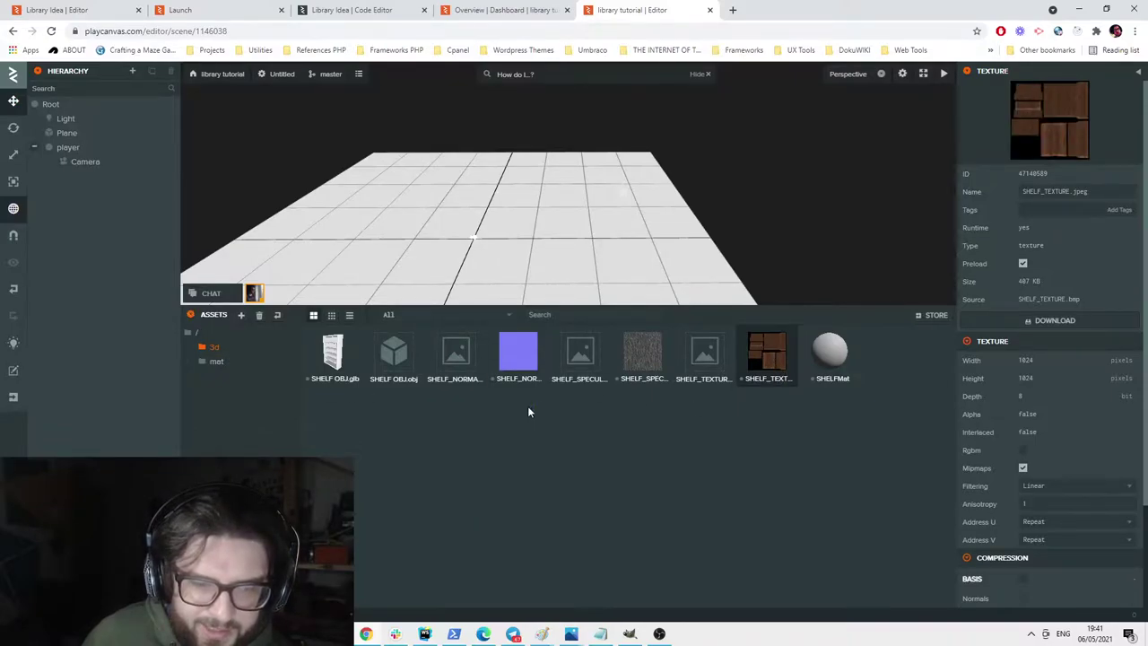
left_click(489, 127)
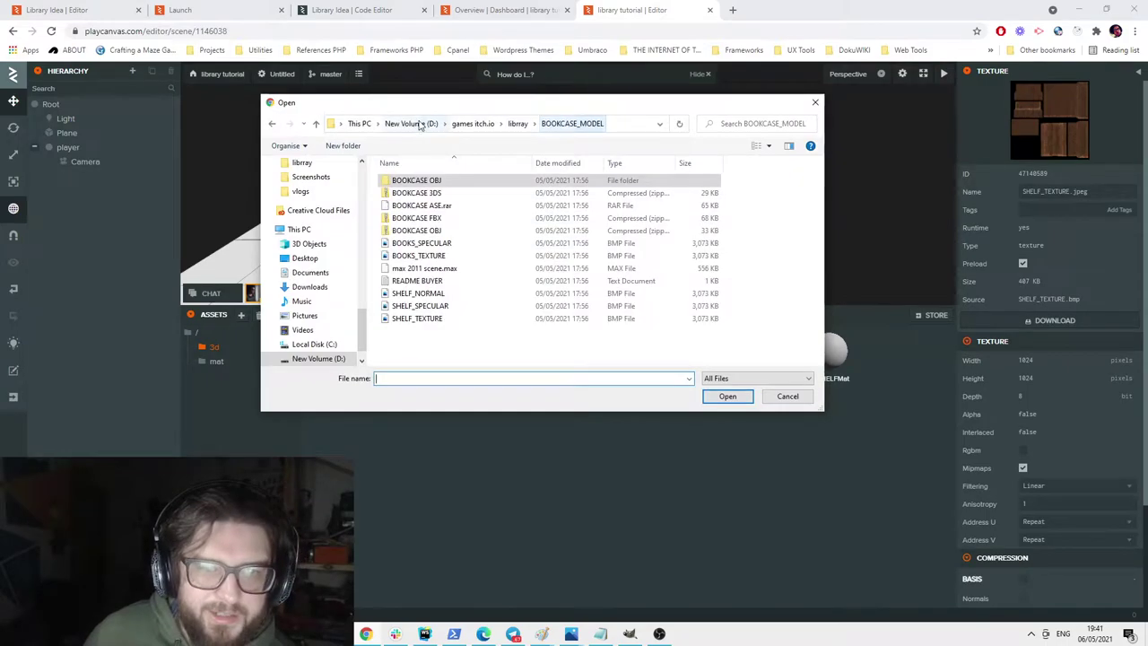
left_click(518, 125)
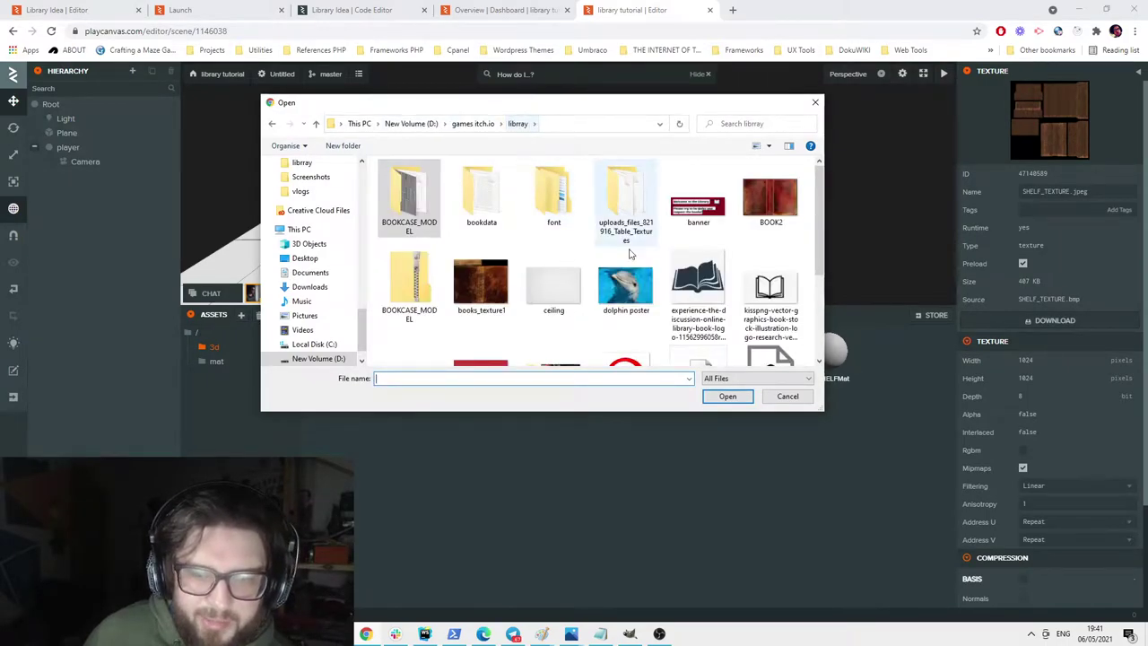
scroll(623, 233, "down", 3)
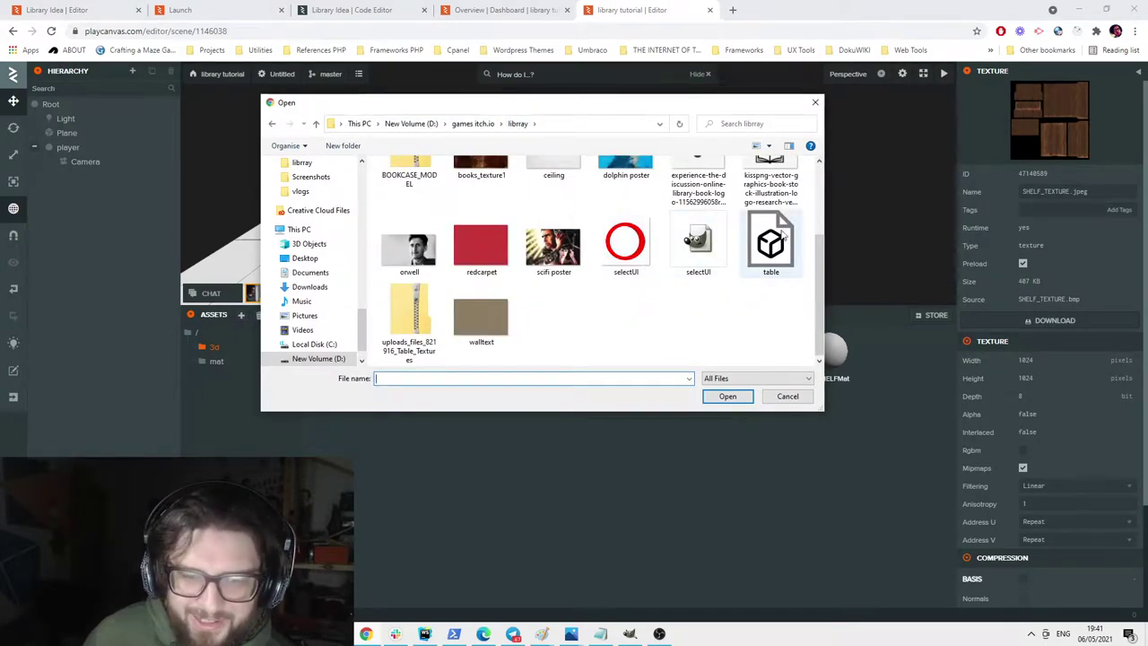
scroll(763, 247, "up", 1)
scroll(756, 251, "up", 2)
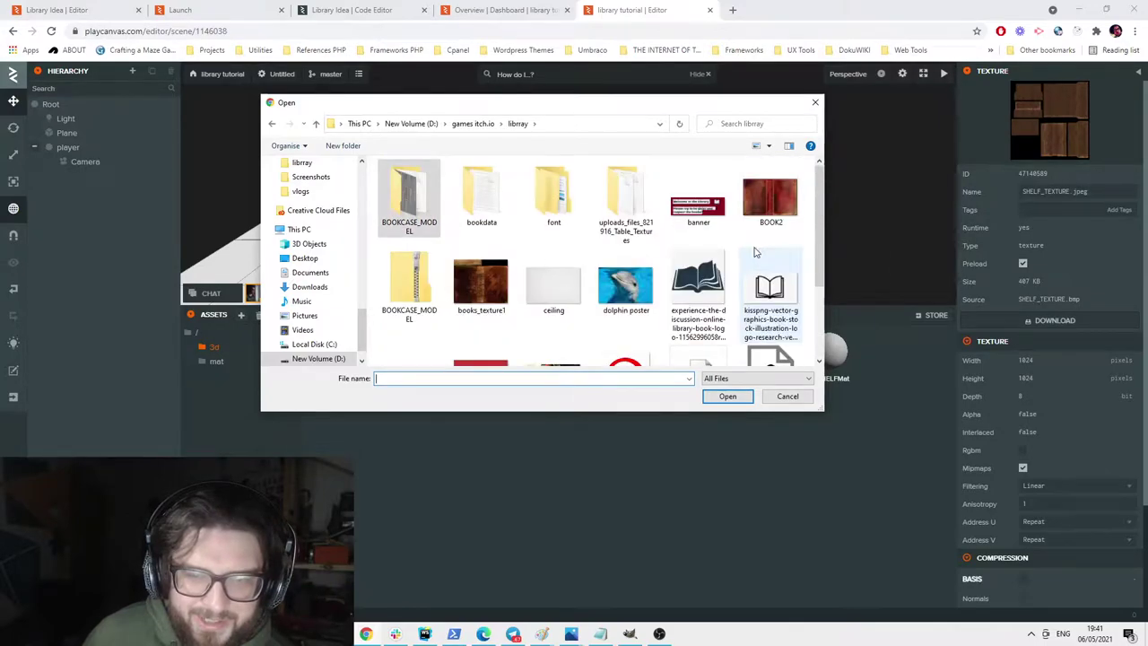
scroll(740, 253, "down", 1)
scroll(740, 253, "down", 1)
double_click(769, 238)
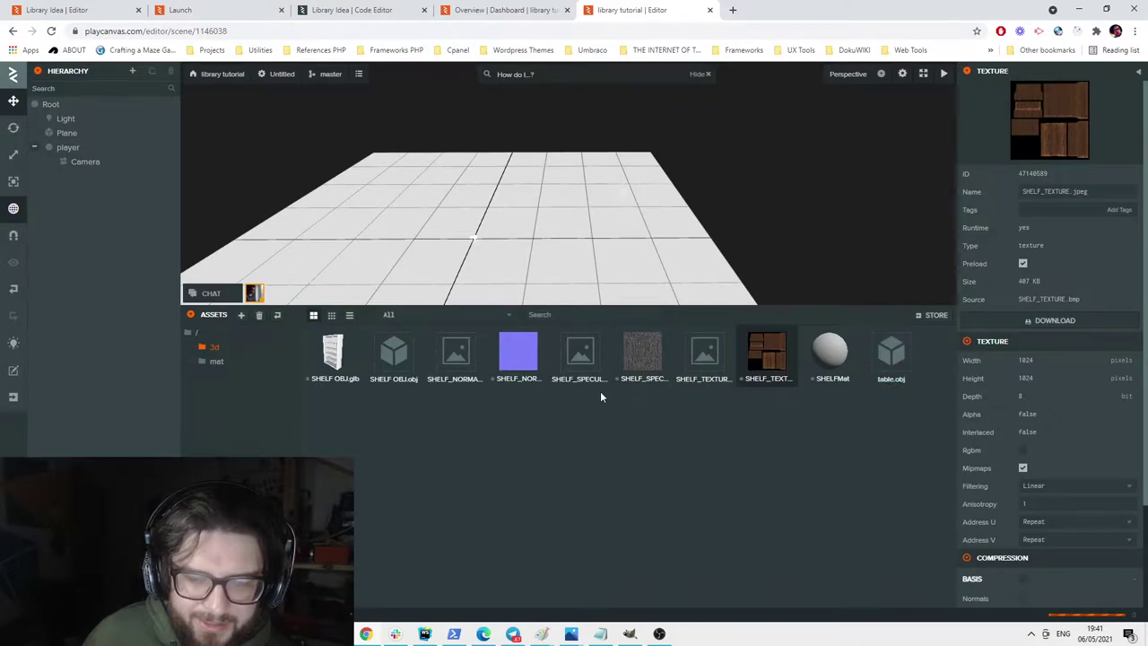
Upload the Table_BaseColor, Table_Normal and Table_OcclusionRoughnessMetallic textures from the table textures folder into the 3d folder.
right_click(613, 408)
mouse_move(643, 422)
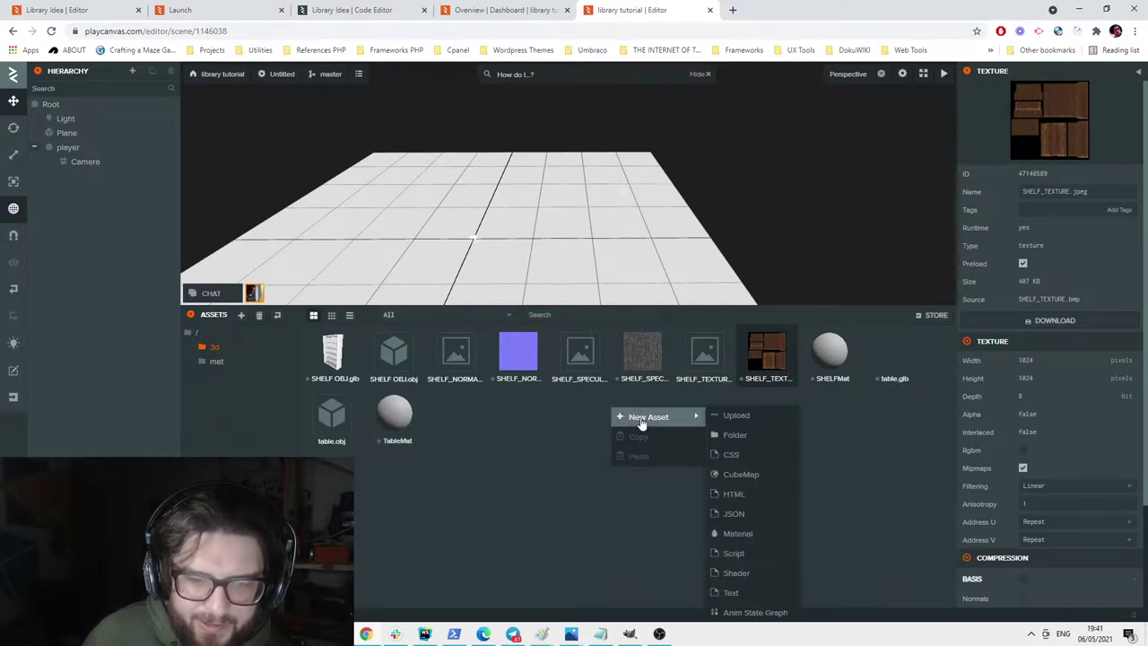
left_click(727, 417)
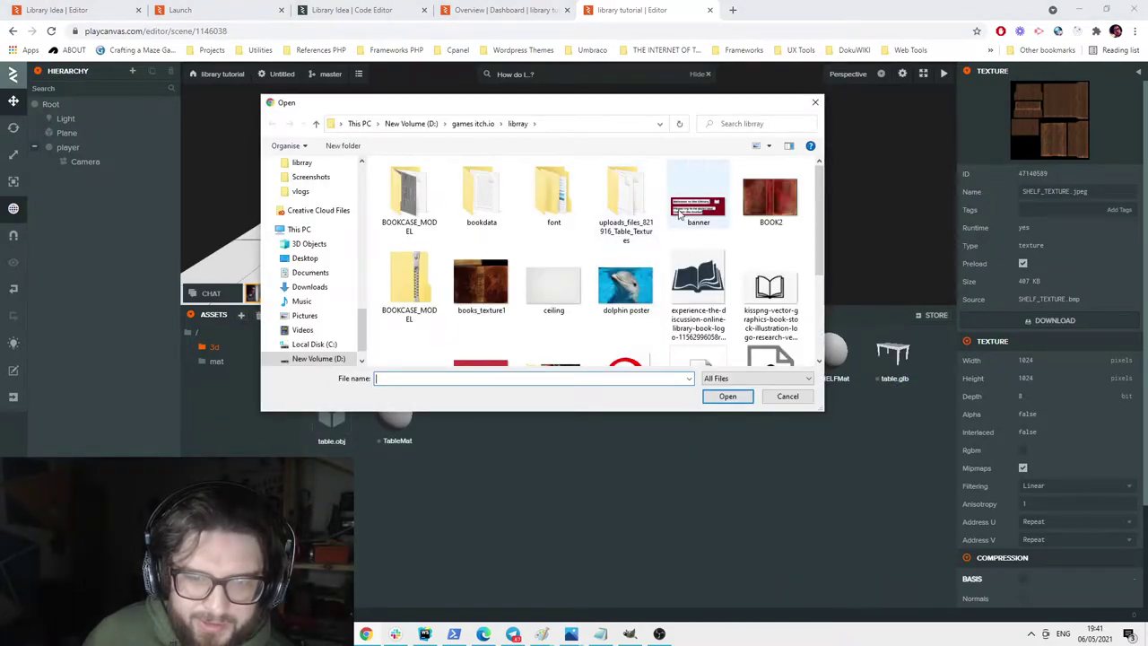
double_click(626, 200)
left_click_drag(463, 238, 426, 159)
left_click(735, 395)
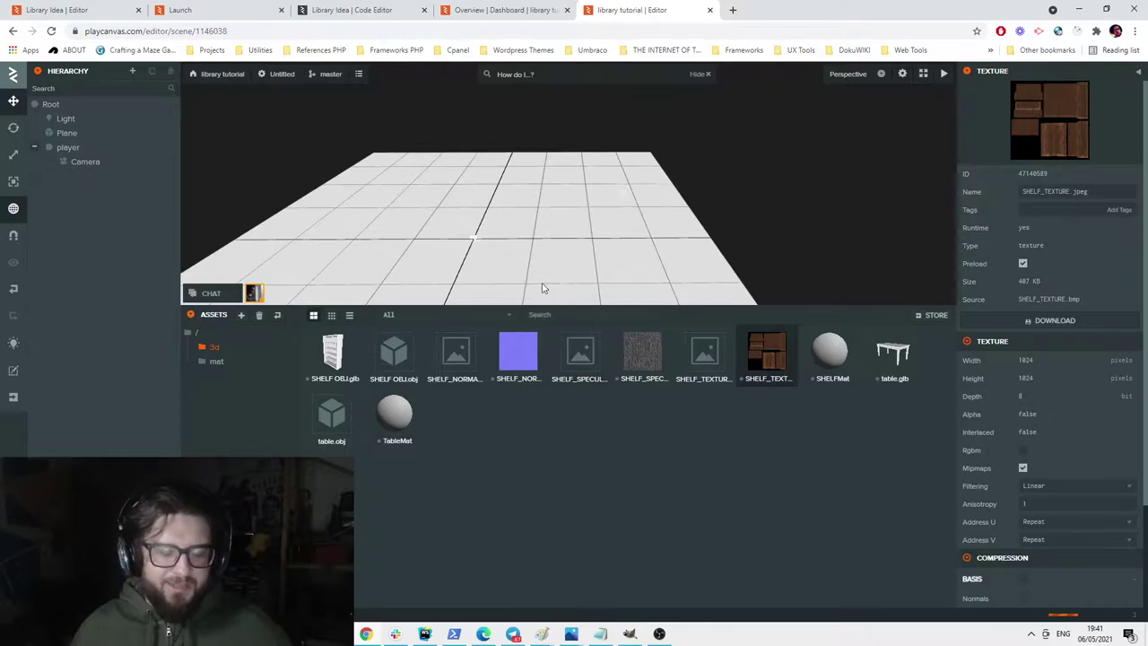
Create a new folder at the assets root and name it "UI".
left_click(230, 339)
right_click(231, 339)
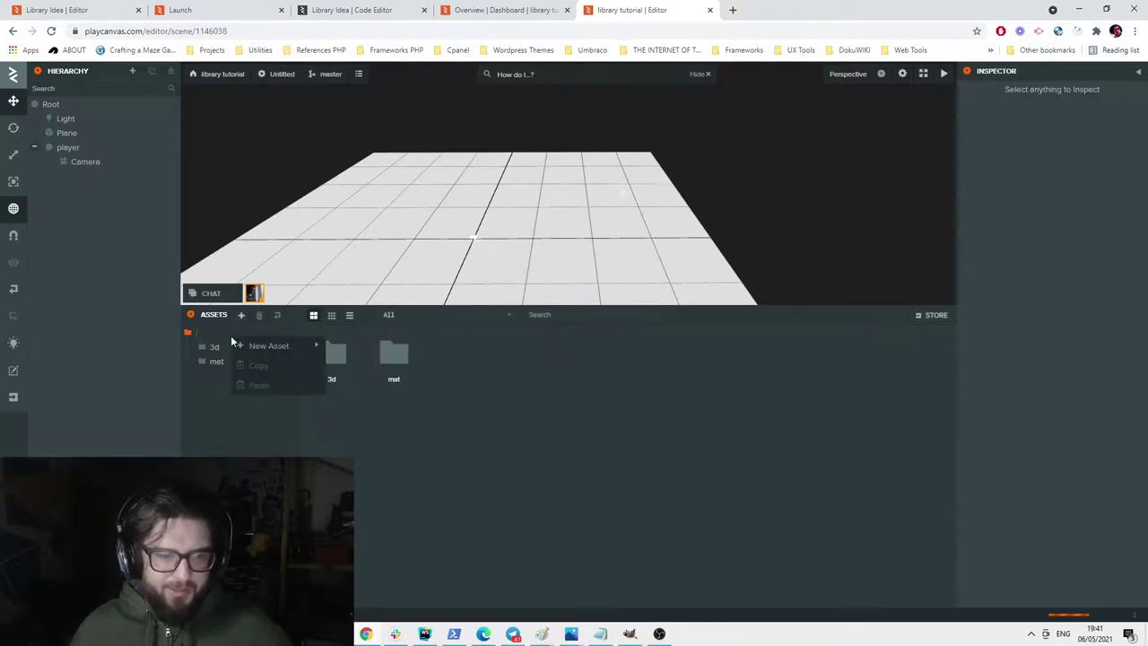
mouse_move(259, 345)
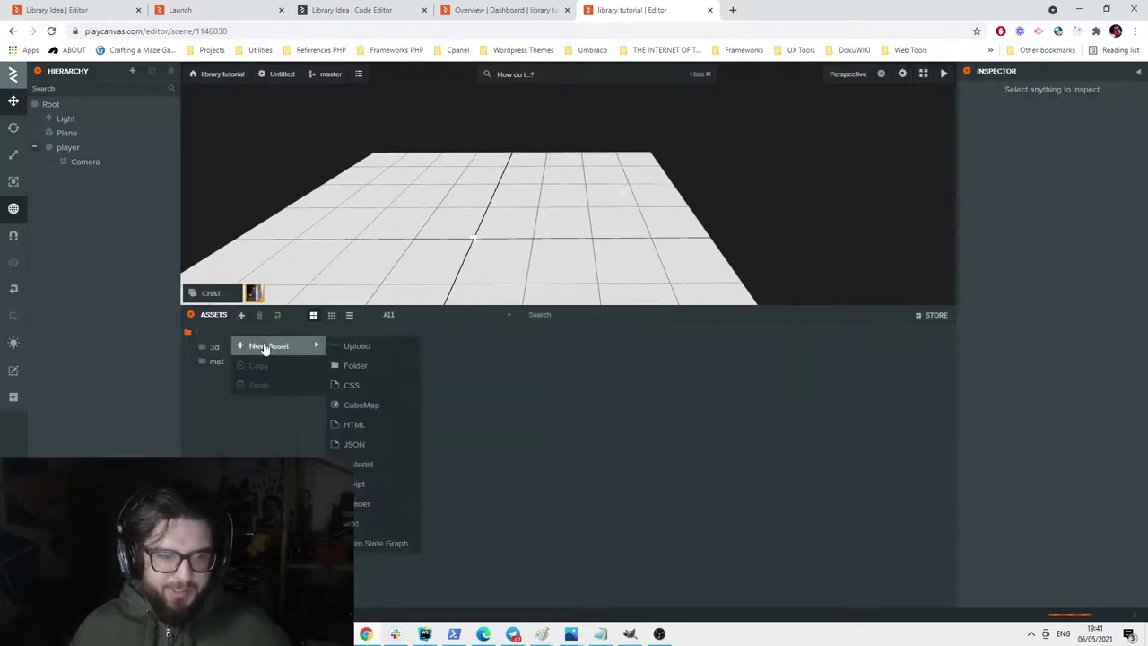
left_click(372, 366)
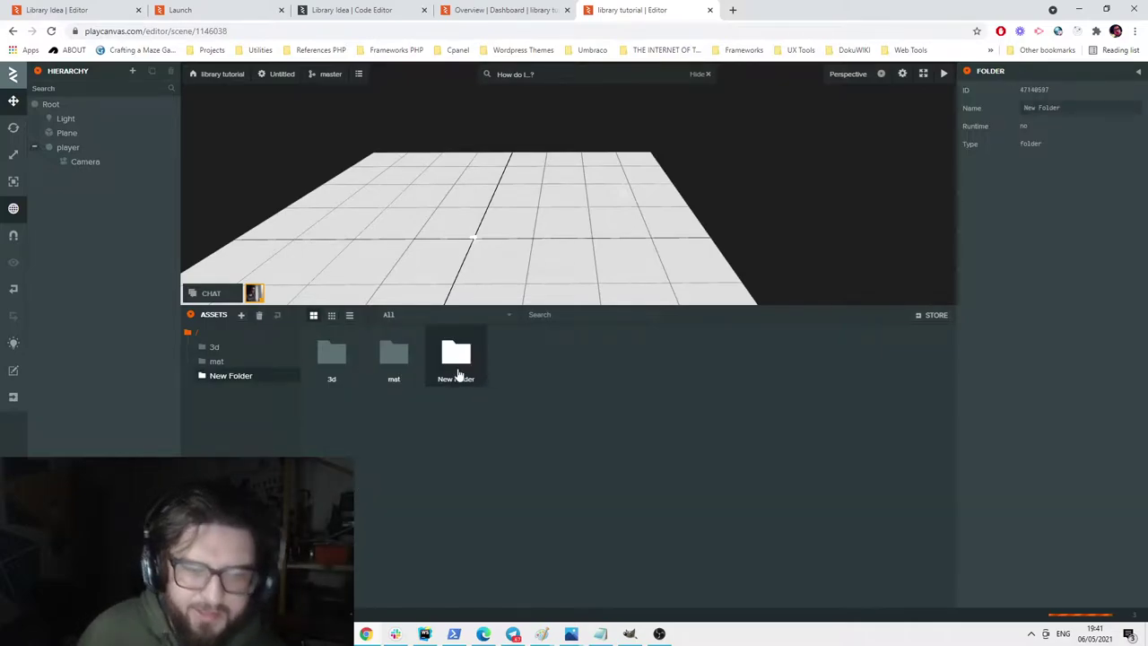
left_click(1078, 107)
type("UUI")
key("Return")
left_click(1032, 107)
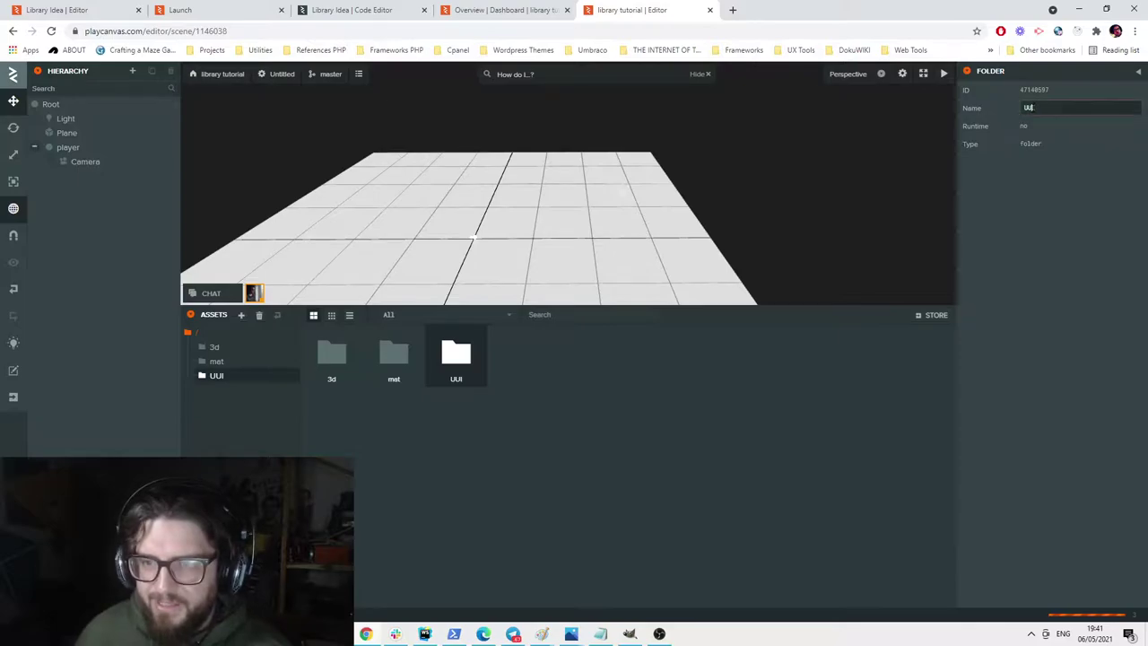
Upload the red-circle selectUI PNG image from the library project folder on disk into the UI asset folder.
double_click(462, 356)
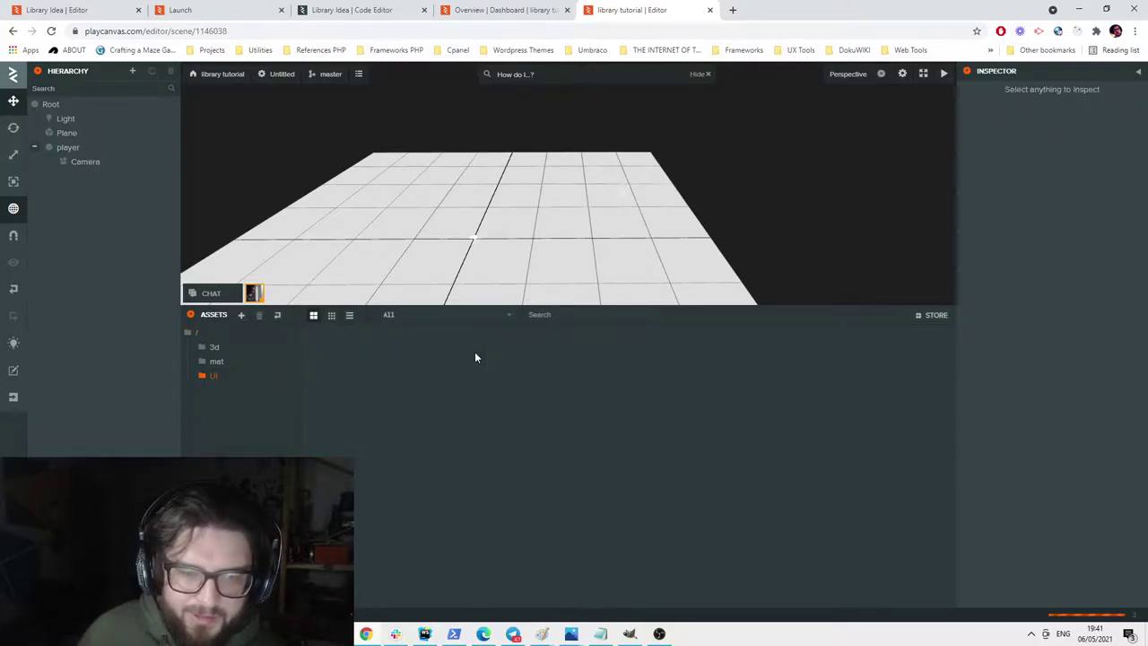
right_click(510, 378)
mouse_move(556, 389)
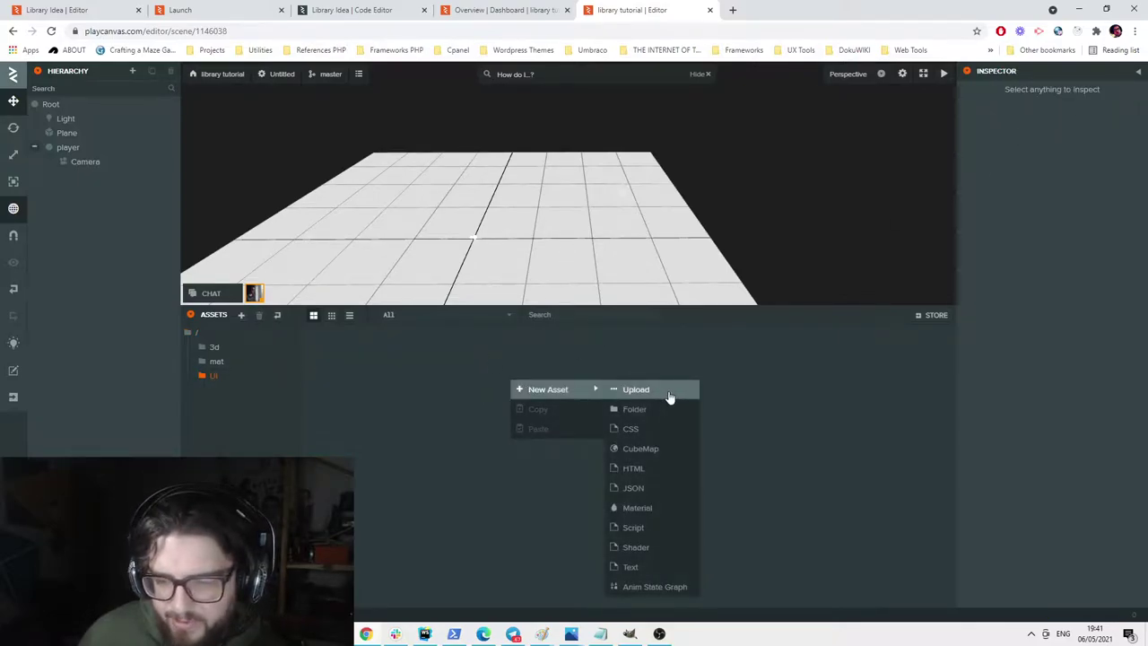
left_click(671, 392)
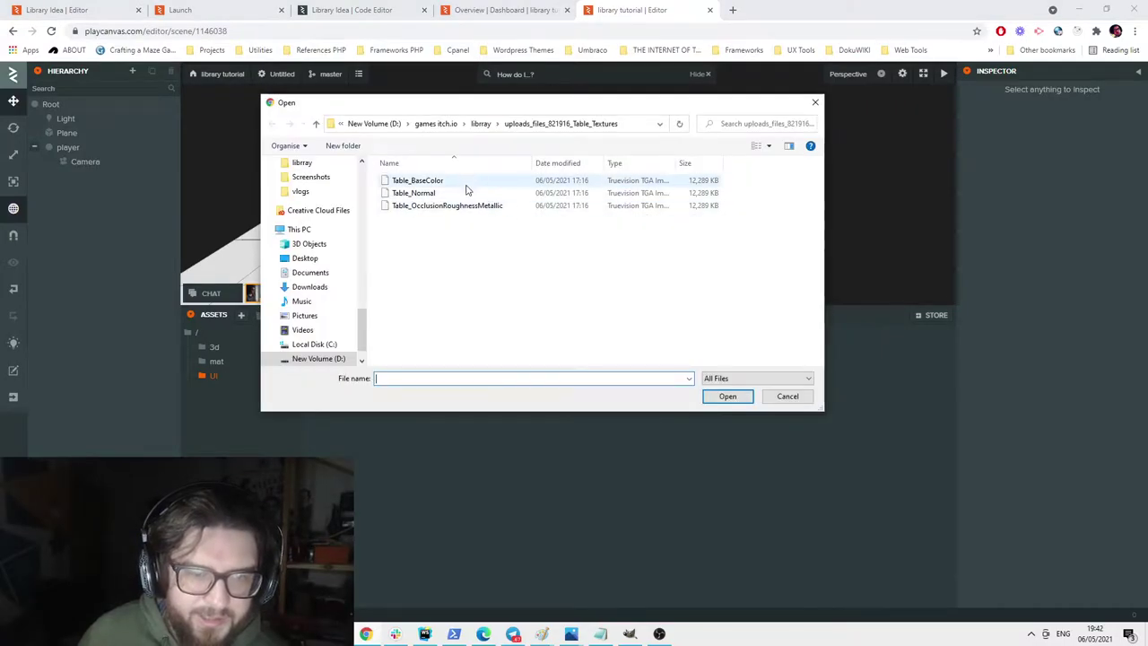
left_click(482, 123)
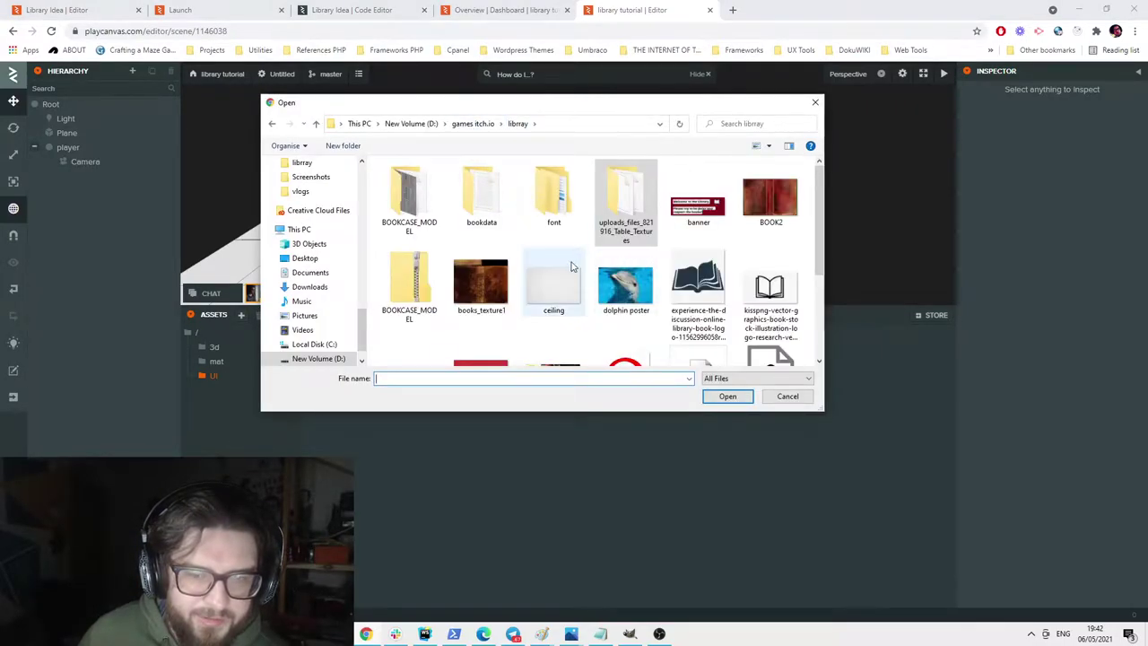
scroll(538, 285, "down", 1)
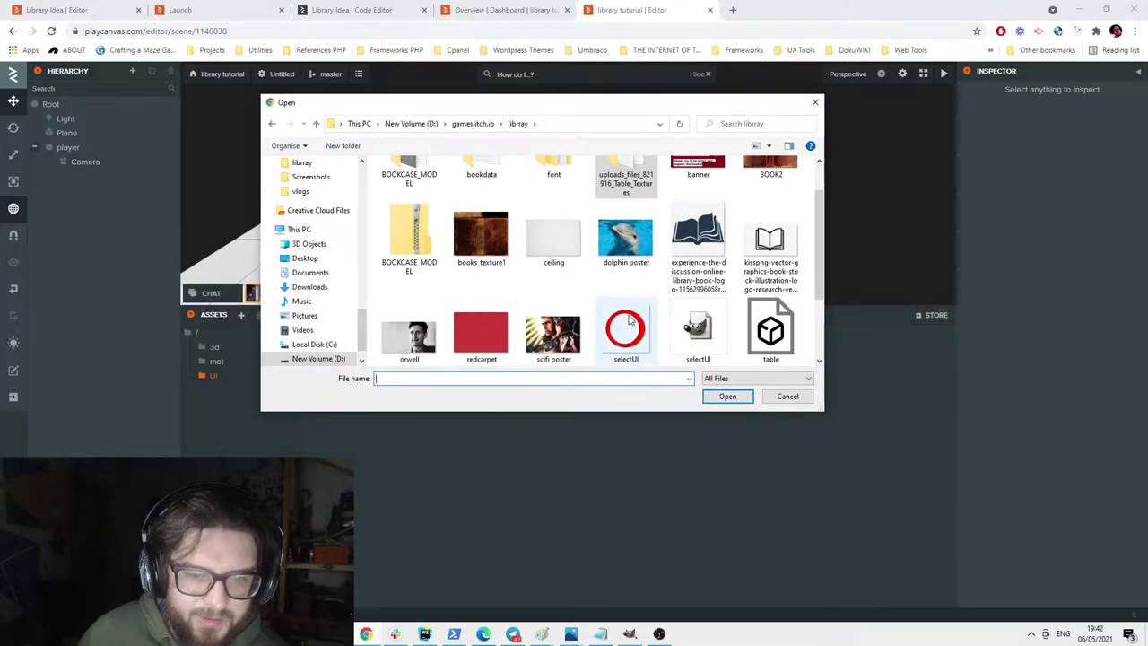
double_click(628, 319)
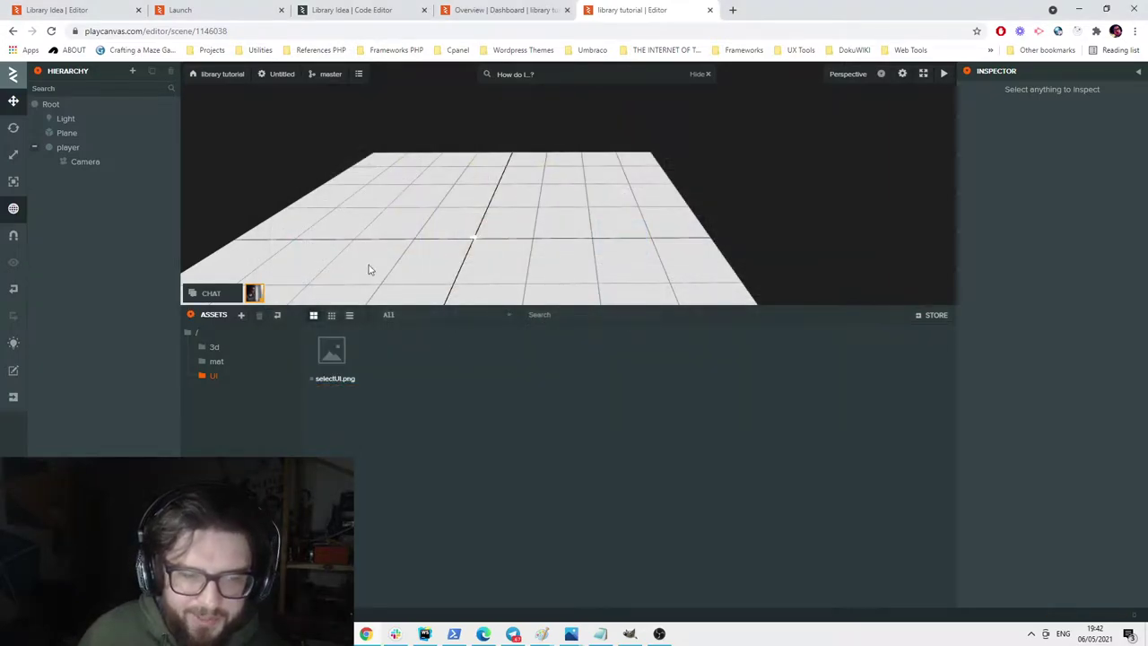
Upload the Roboto-Medium font from the font/Roboto folder on disk to the assets root.
left_click(221, 334)
right_click(543, 385)
mouse_move(581, 386)
left_click(672, 385)
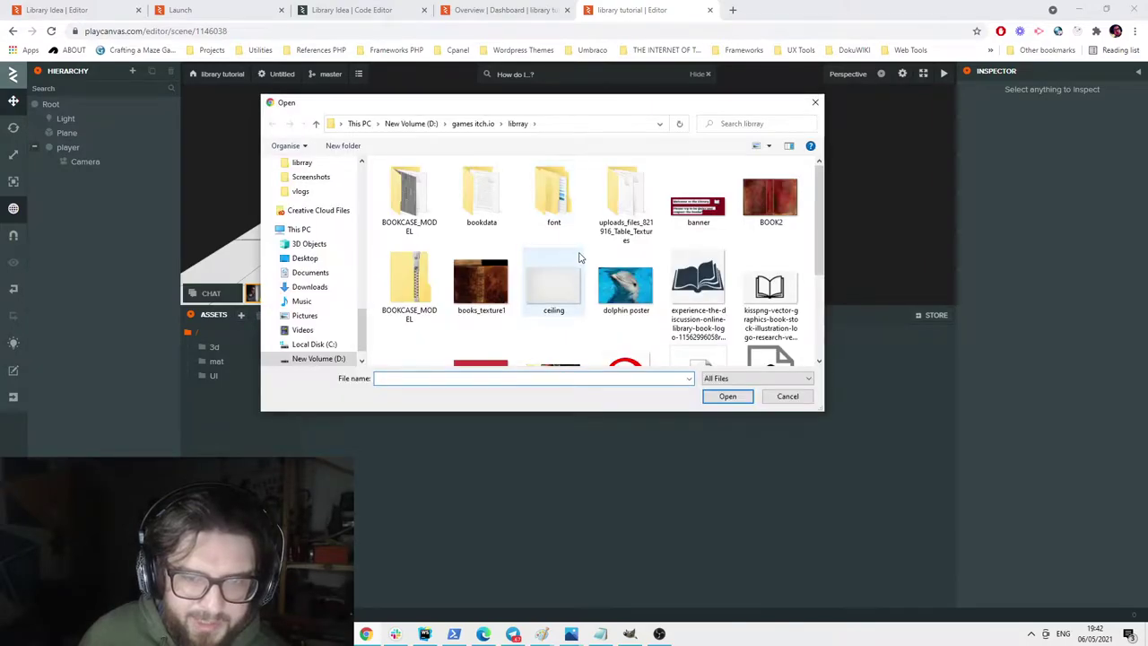
double_click(565, 198)
double_click(411, 182)
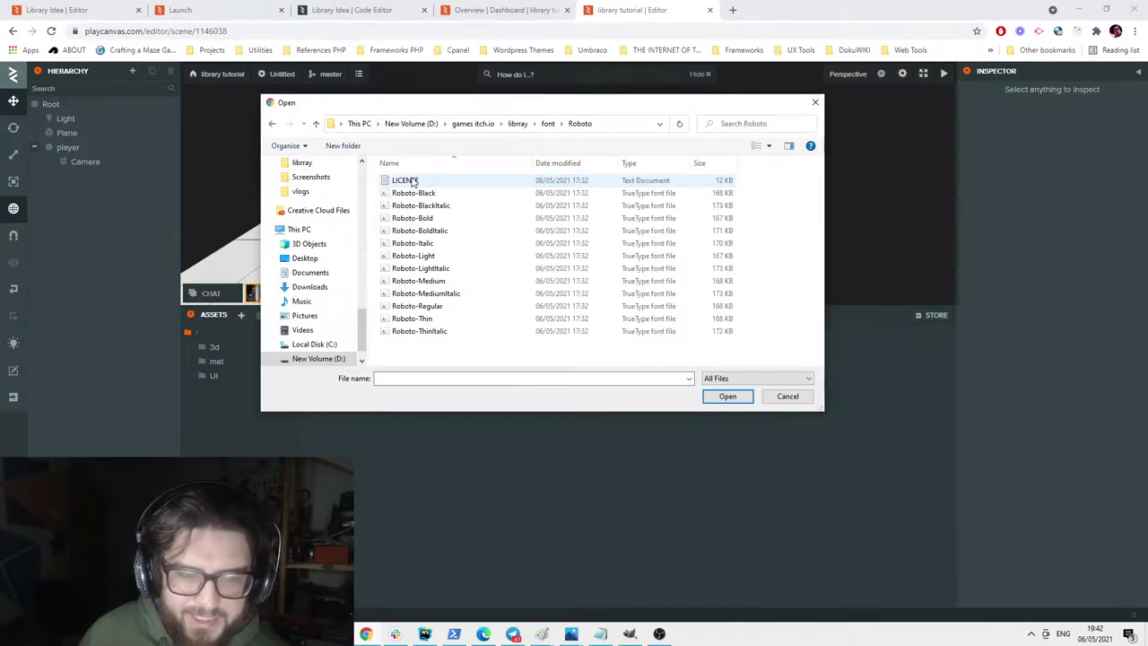
left_click(441, 282)
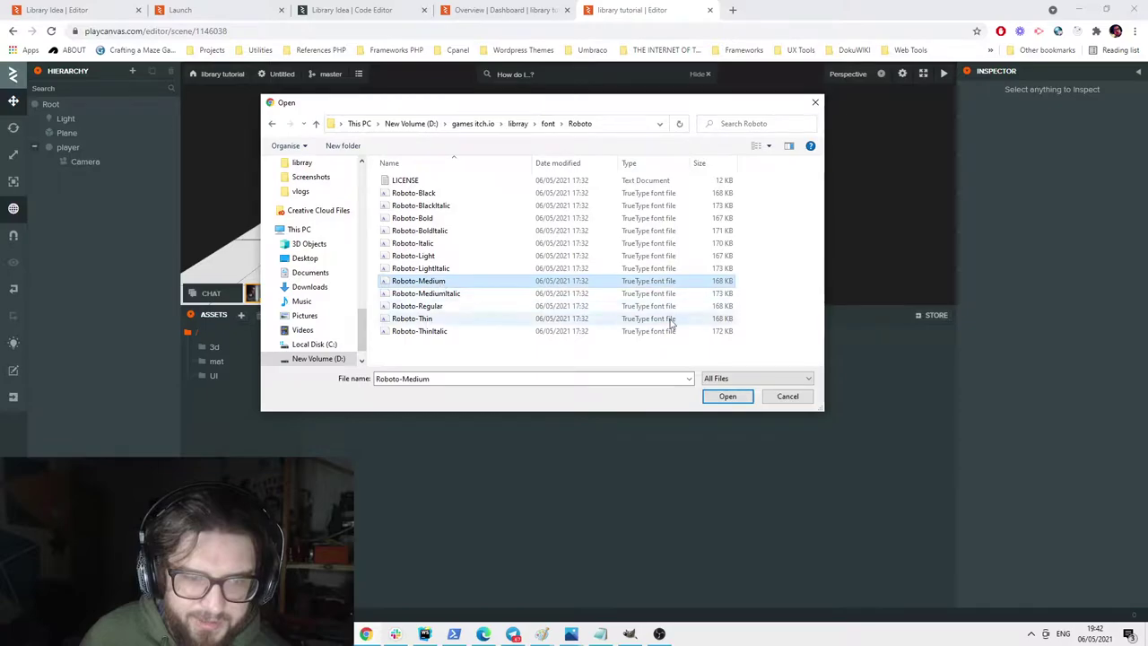
left_click(725, 398)
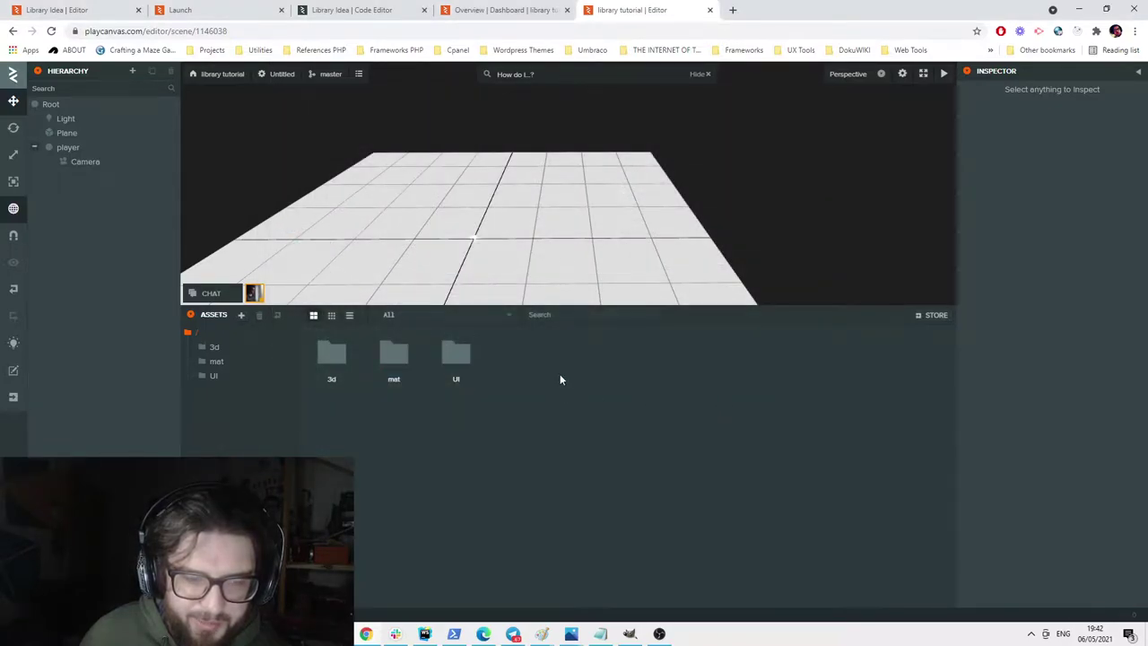
Create a new folder at the assets root and name it "fonts".
right_click(655, 382)
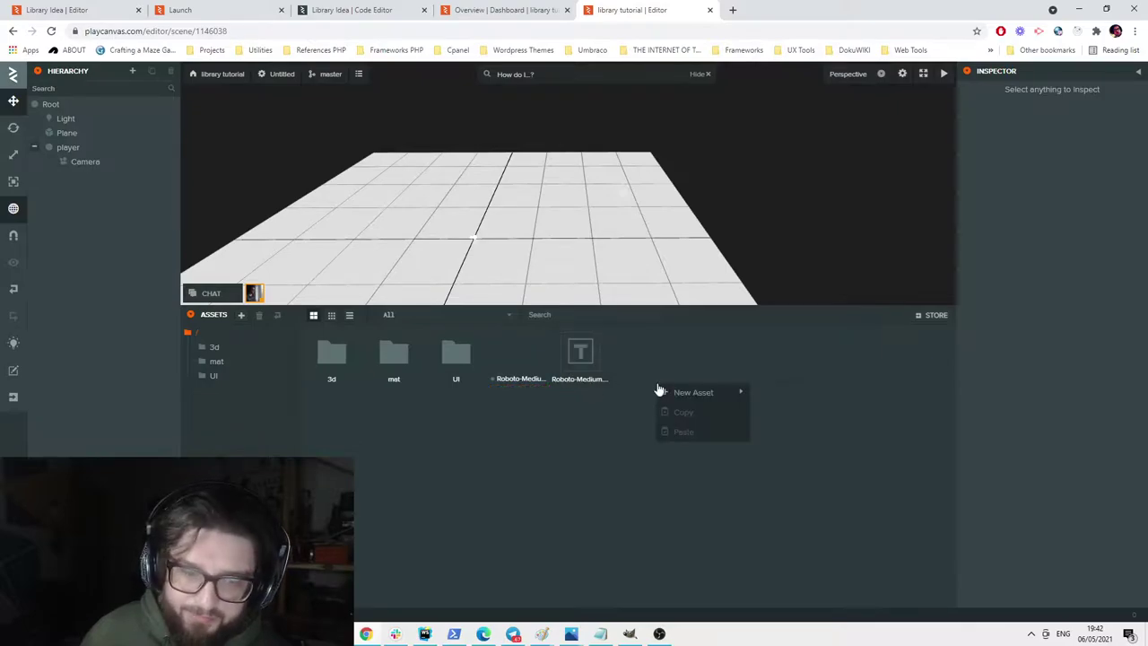
mouse_move(709, 392)
left_click(808, 412)
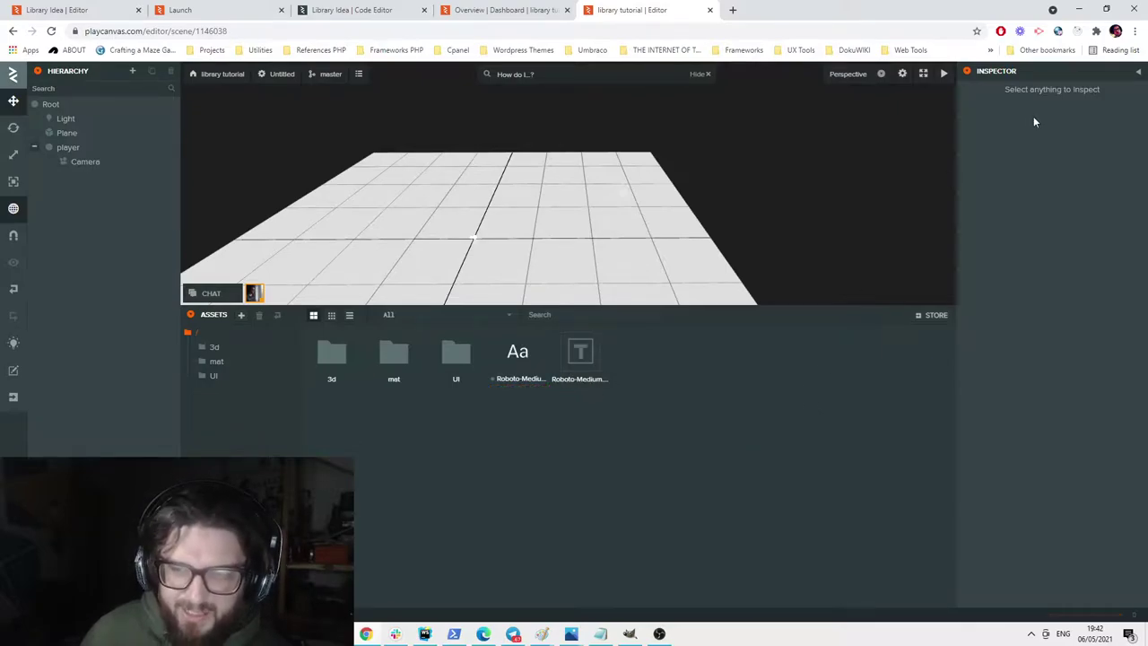
left_click(1060, 107)
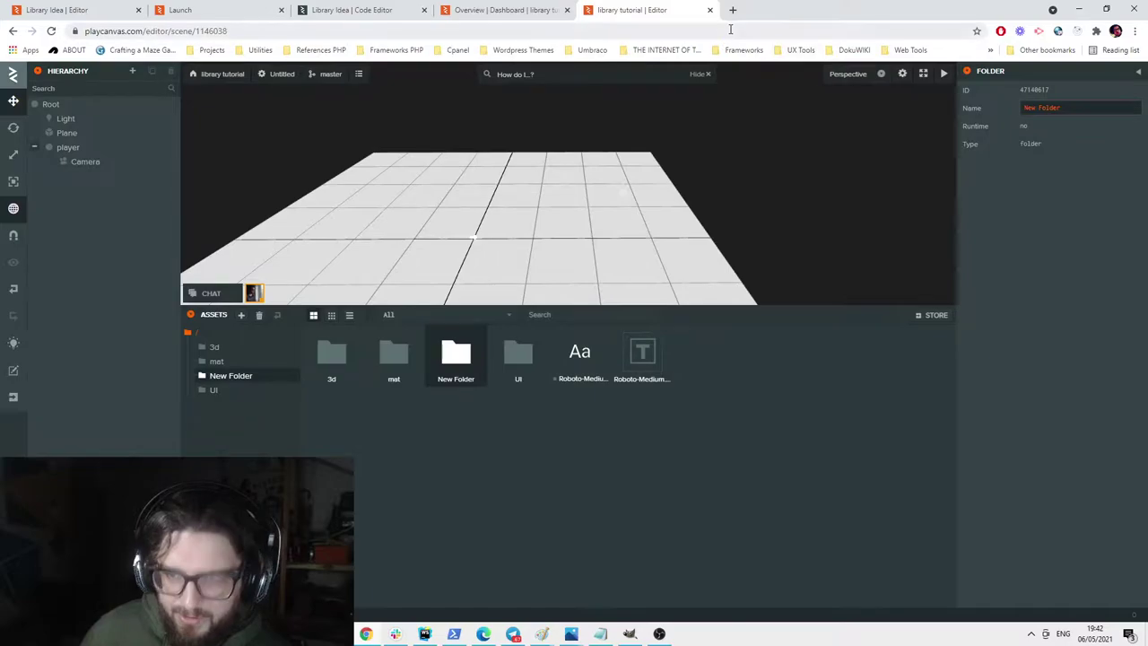
type("fo")
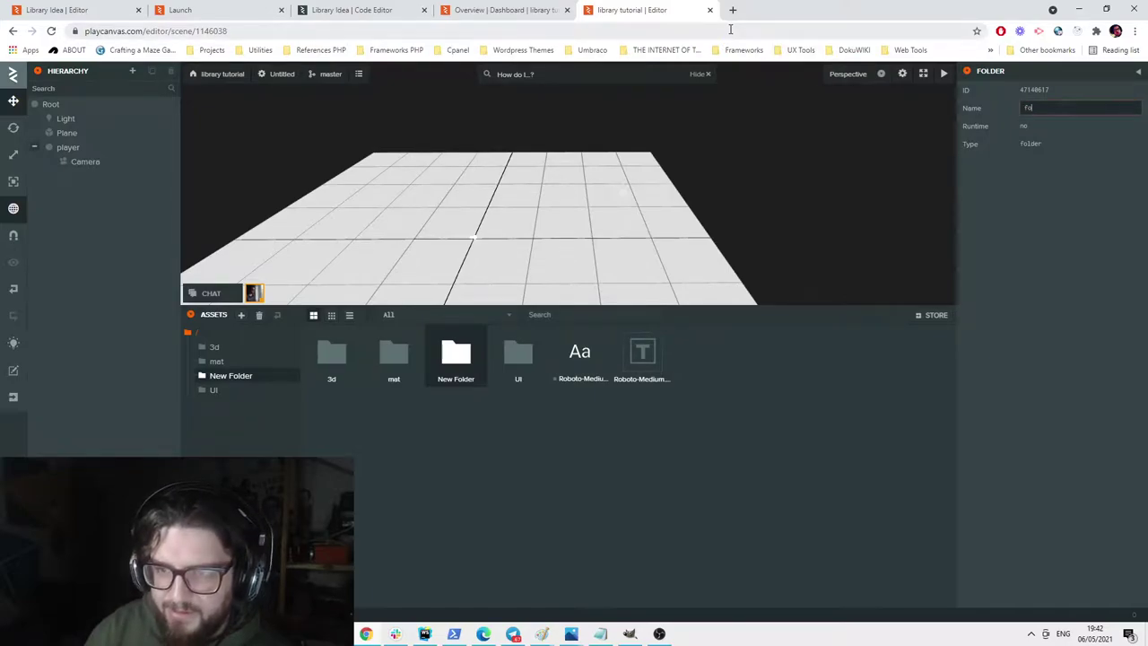
type("nts")
key("Return")
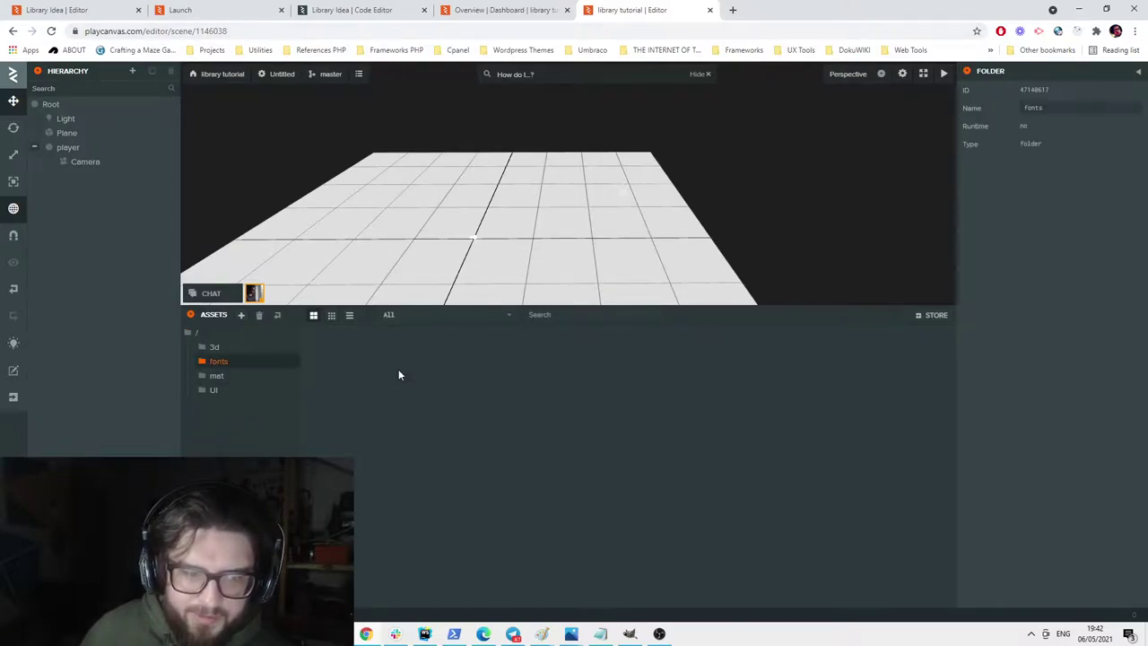
Move the Roboto-Medium source file and its converted font asset from the assets root into the fonts folder.
left_click(216, 350)
left_click(218, 360)
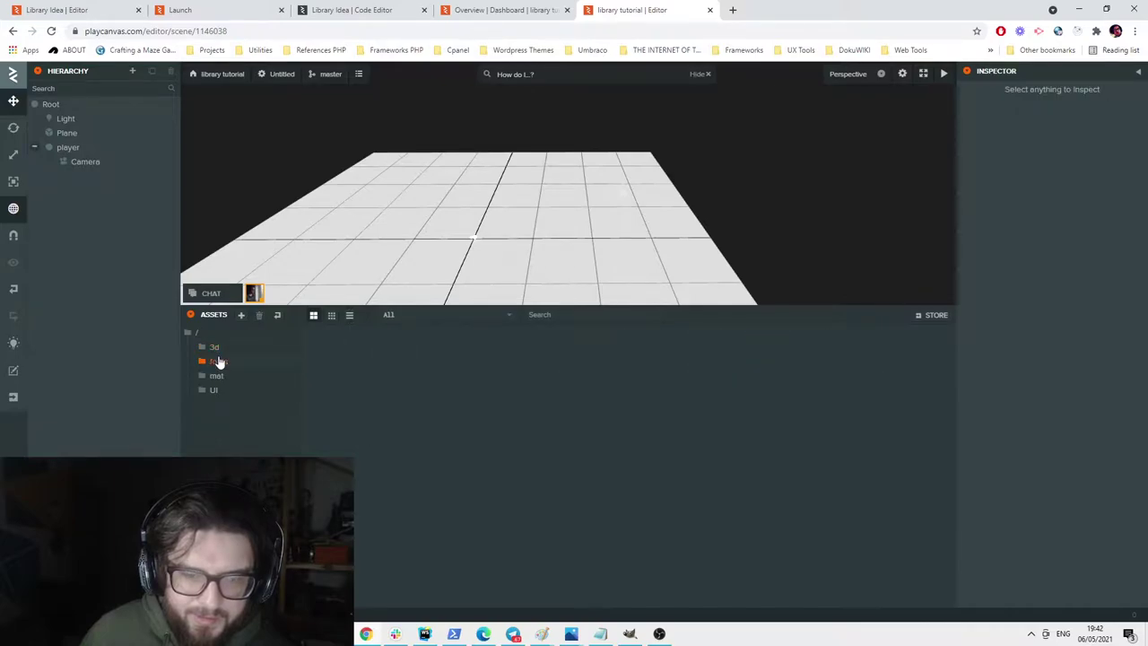
left_click(209, 335)
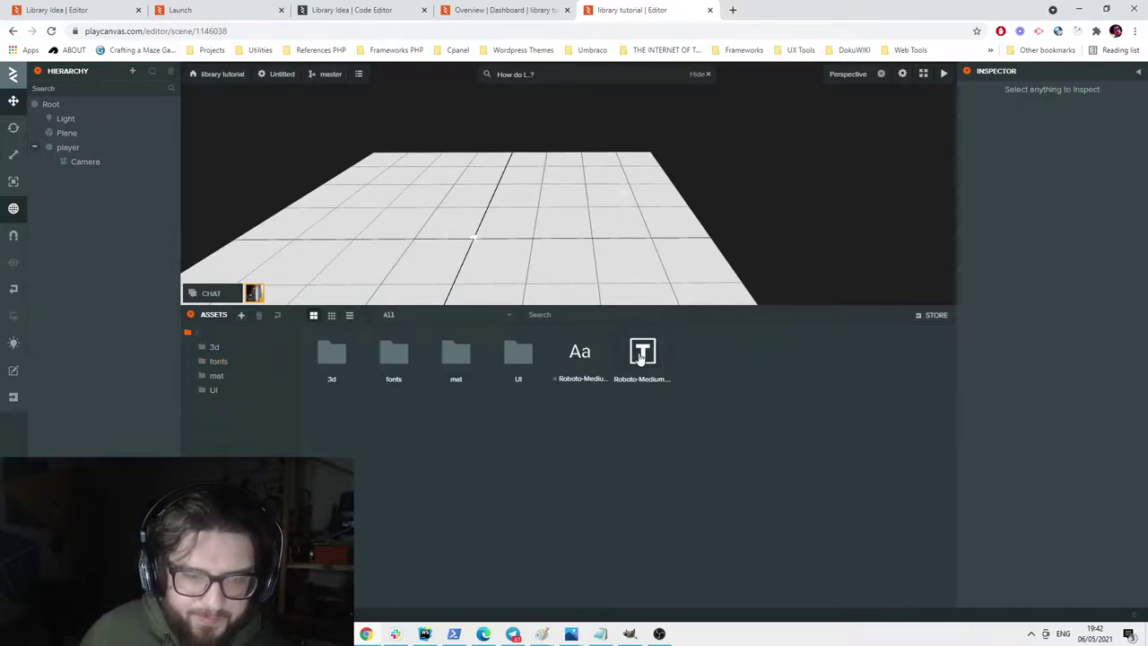
left_click_drag(580, 357, 405, 360)
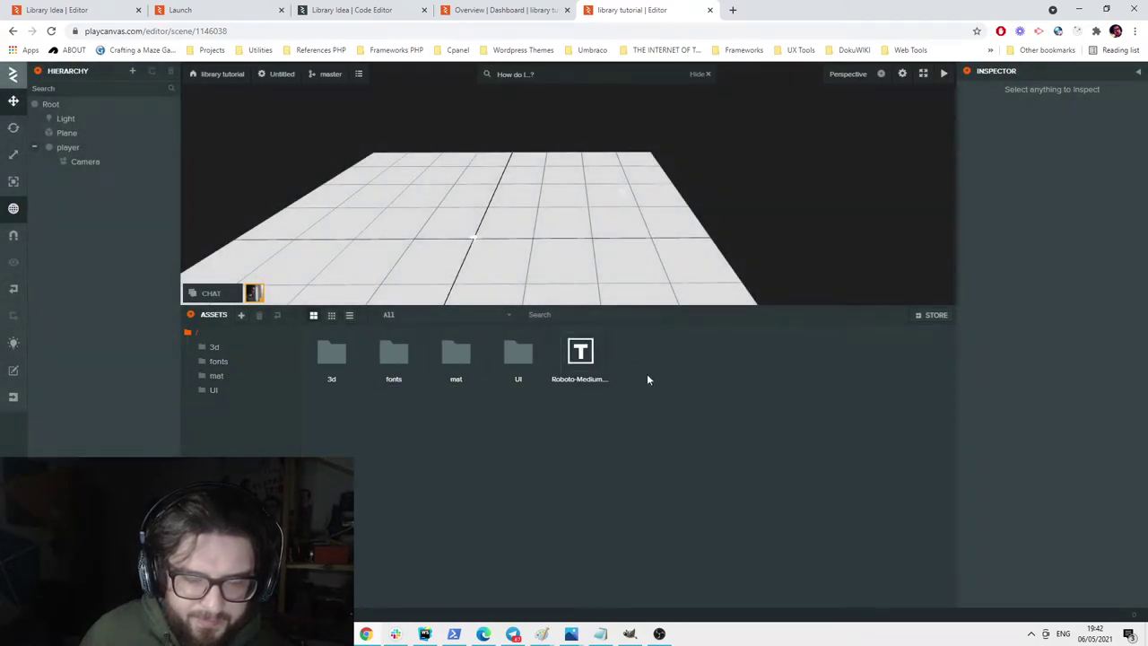
Select the floor plane in the scene and set its X scale to 16.
left_click_drag(634, 271, 615, 227)
scroll(585, 218, "down", 3)
scroll(590, 212, "up", 2)
scroll(596, 189, "down", 2)
left_click(613, 226)
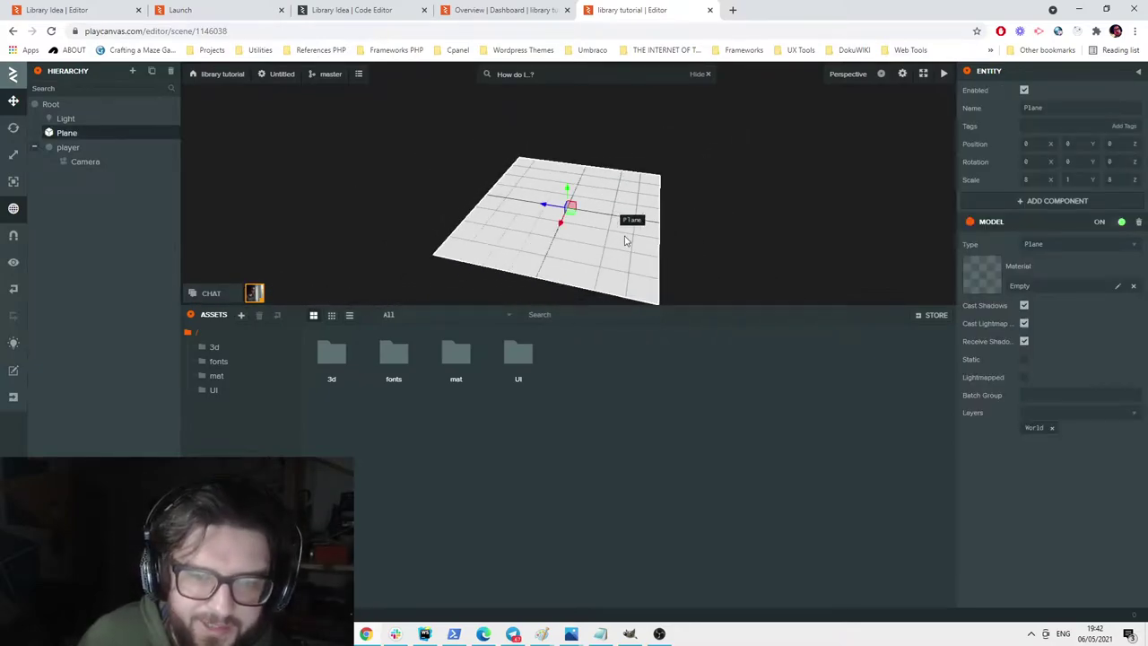
scroll(623, 238, "up", 3)
left_click(14, 154)
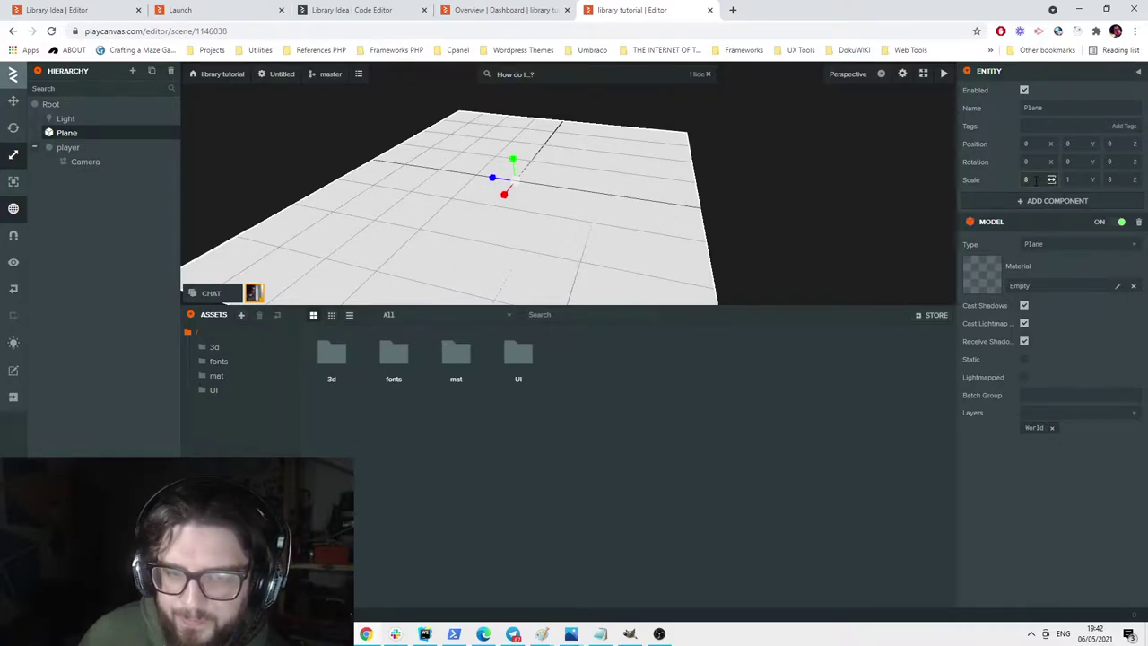
scroll(548, 177, "up", 2)
scroll(561, 189, "down", 5)
scroll(580, 185, "up", 3)
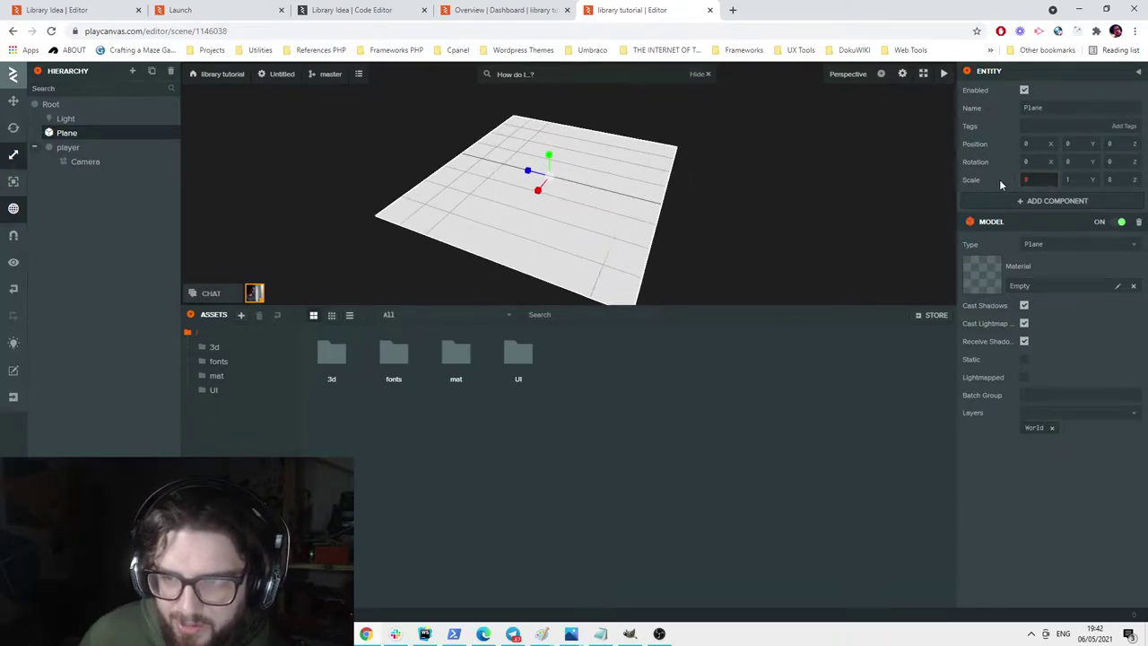
type("16")
key("Tab")
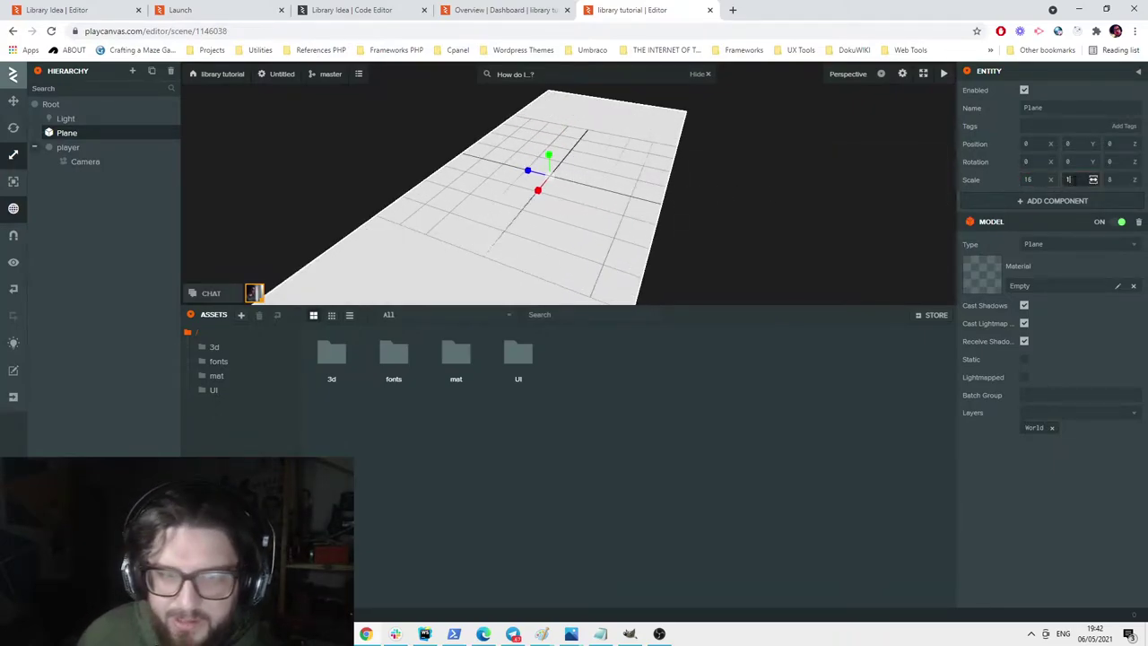
Set the floor plane's Z scale to 10.
left_click_drag(637, 140, 568, 189)
scroll(628, 188, "down", 3)
scroll(798, 186, "up", 2)
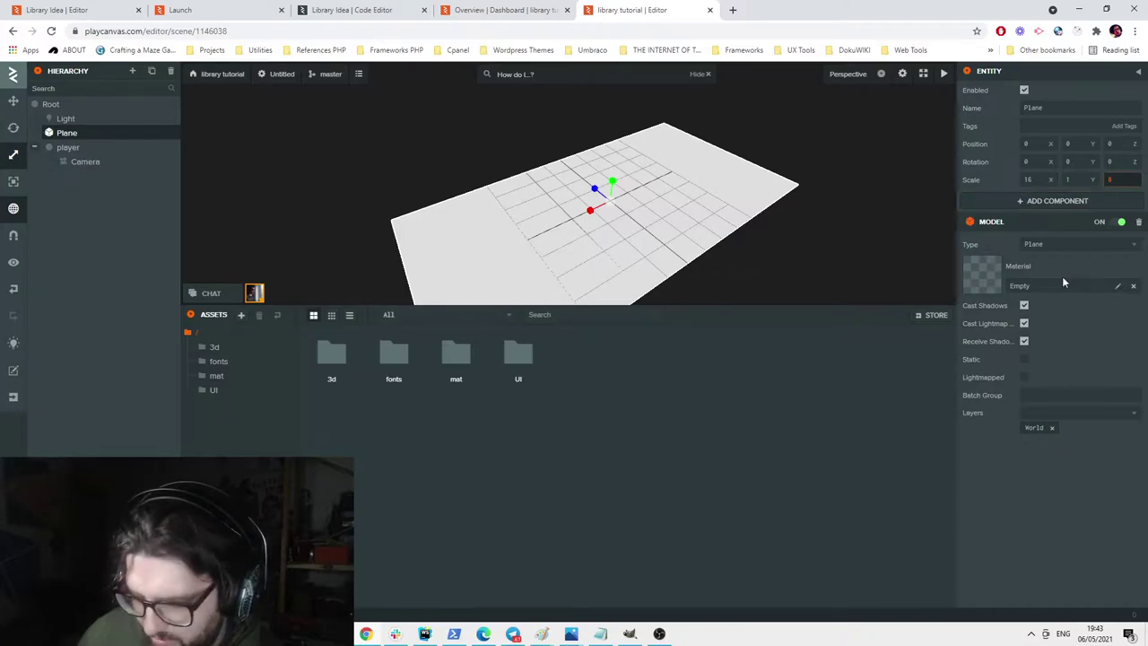
type("8")
key("Return")
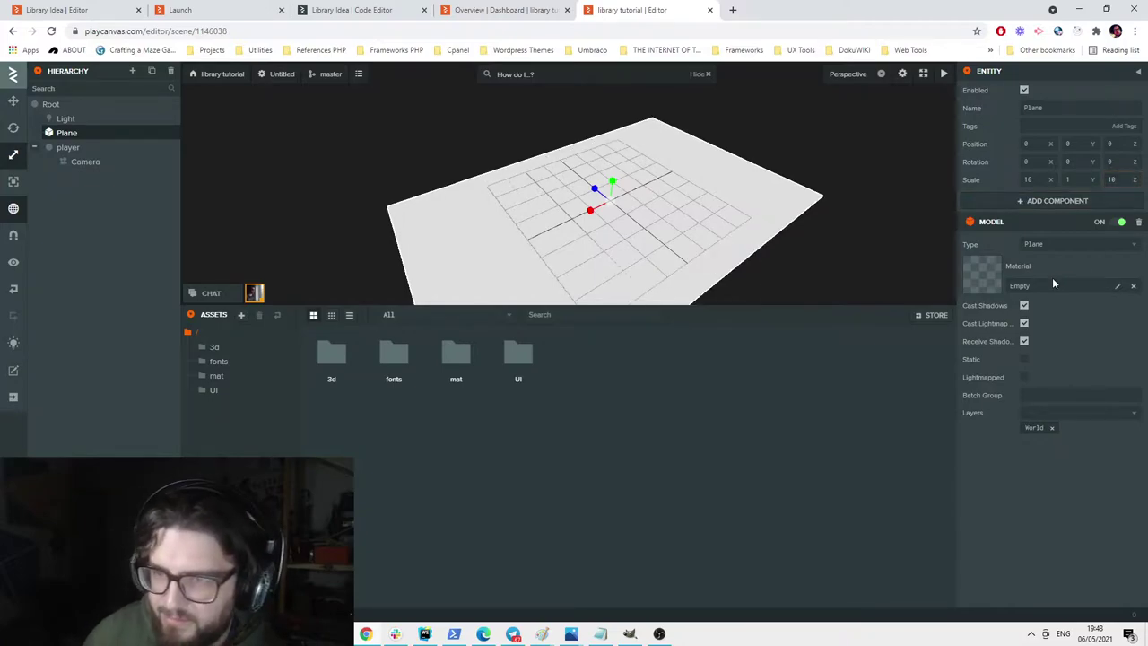
Add a Collision component and a Rigid Body component to the floor plane.
scroll(679, 172, "up", 6)
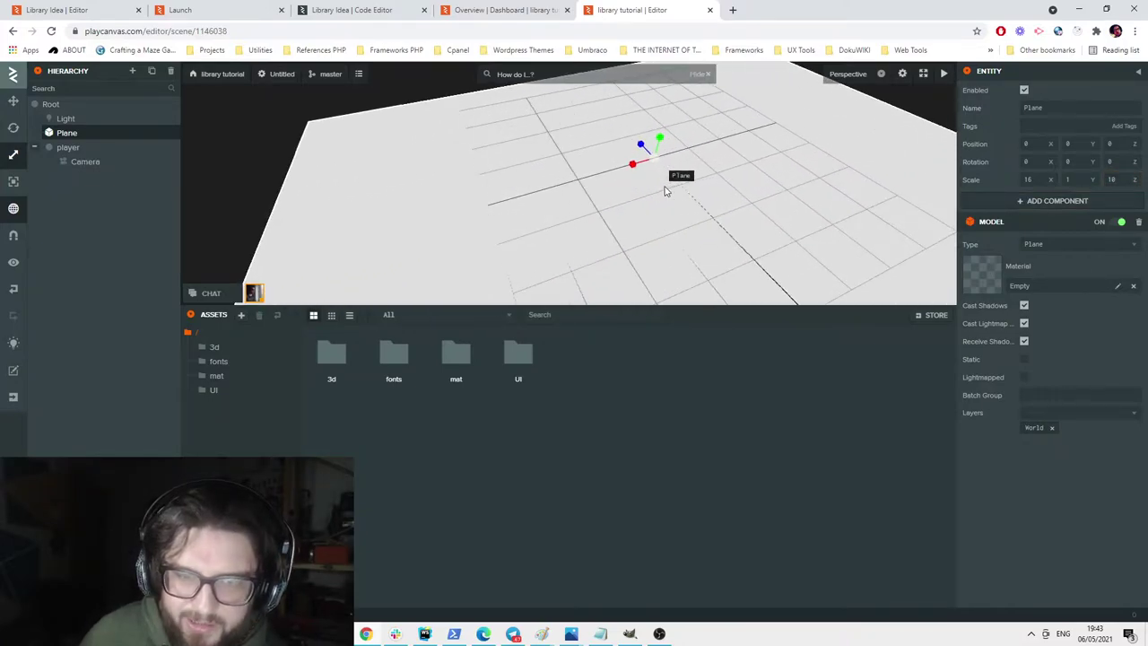
left_click(1075, 201)
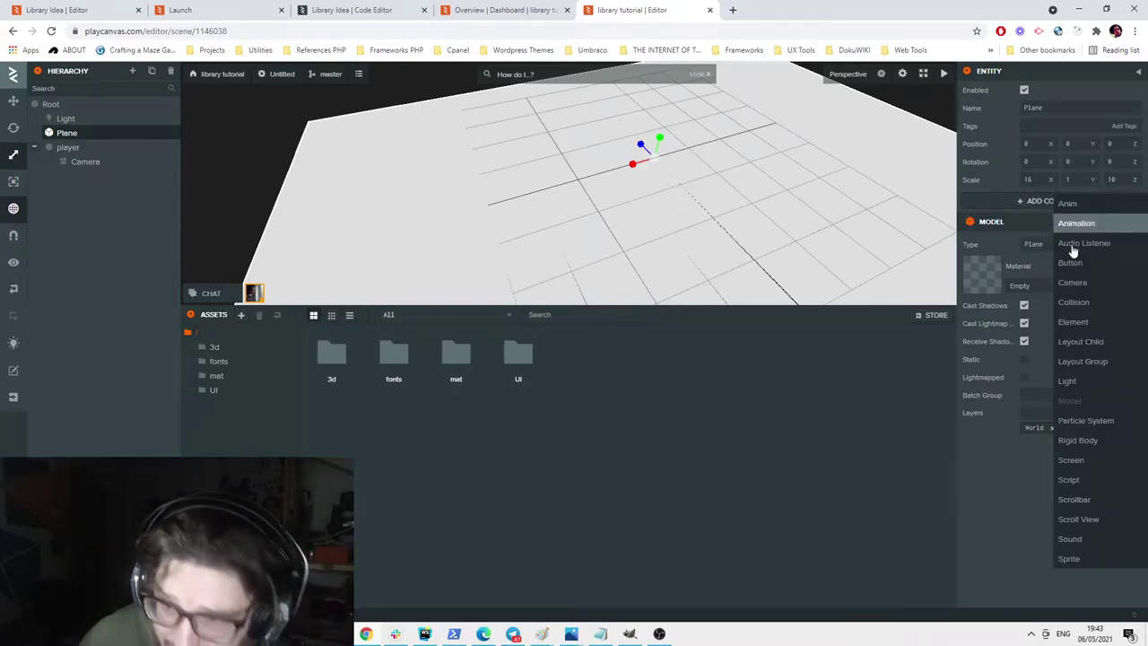
left_click(1079, 318)
left_click(1058, 201)
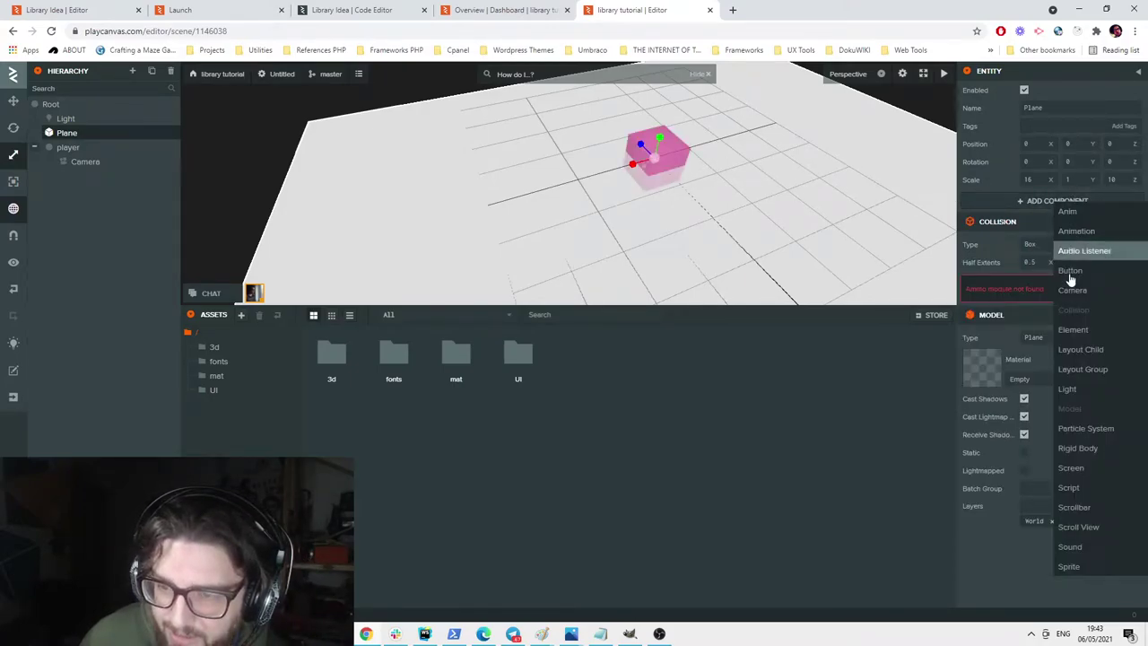
left_click(1086, 451)
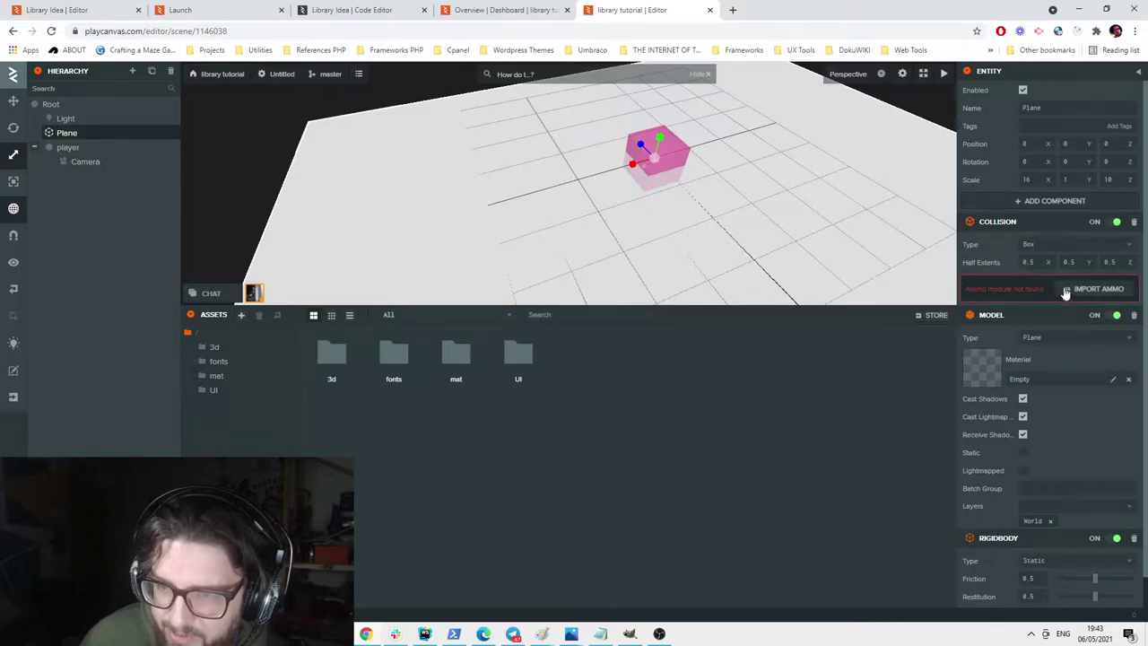
scroll(799, 260, "down", 4)
scroll(1058, 451, "down", 1)
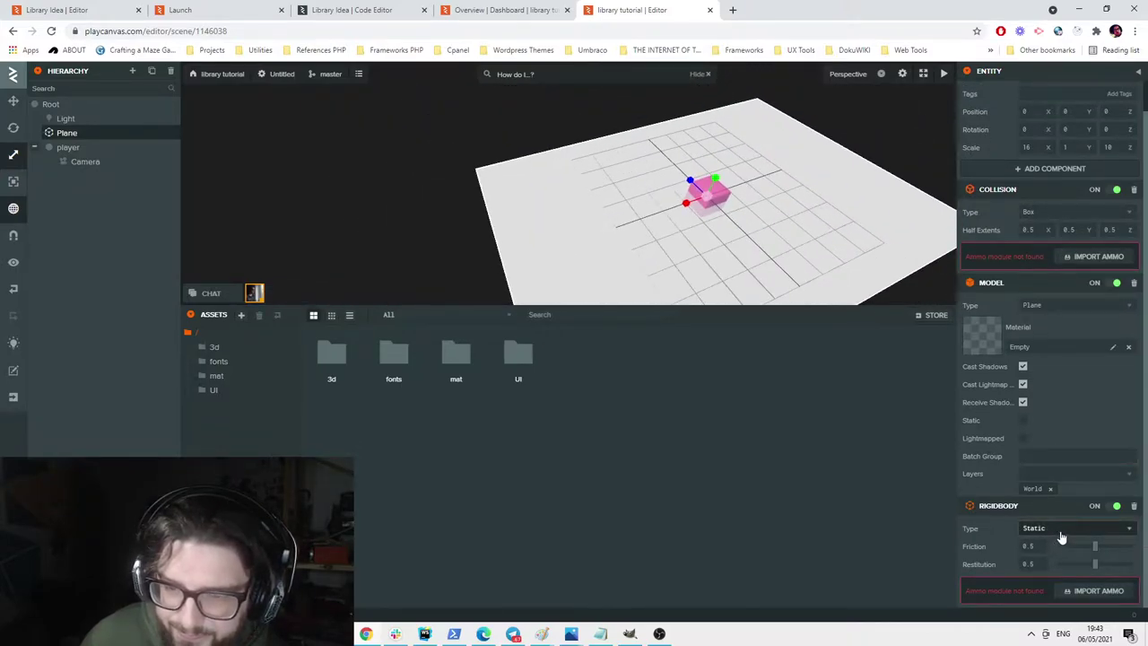
Set the plane's box collision half extents to 8 in X, 0.1 in Y and 5 in Z, and deselect the plane.
scroll(1029, 340, "up", 1)
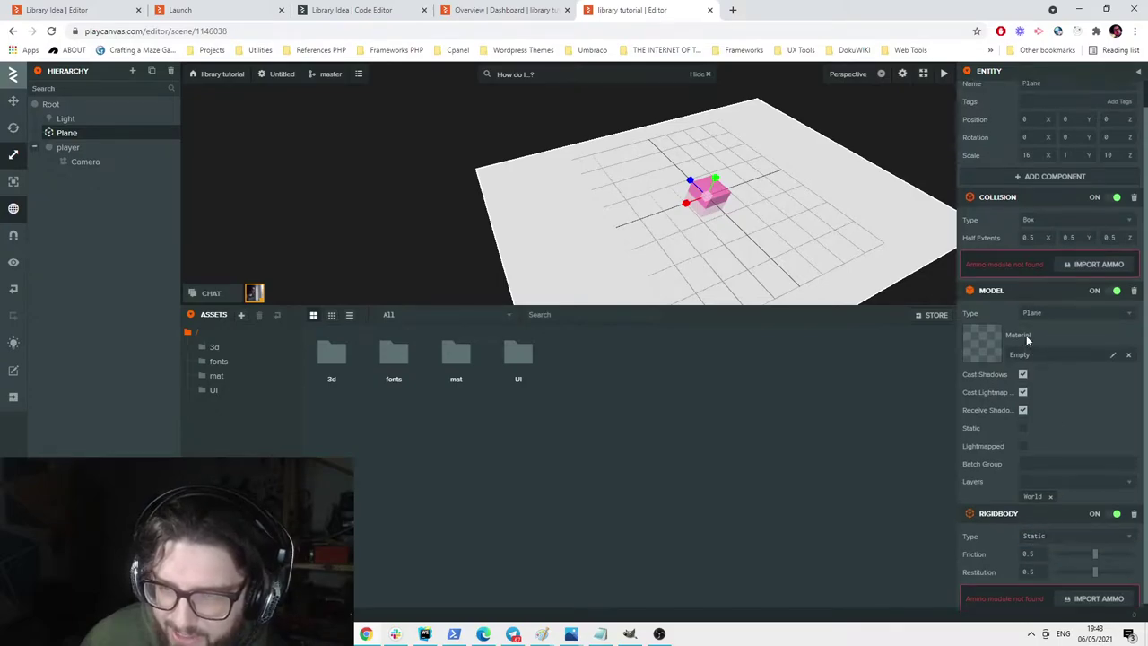
scroll(1028, 340, "up", 1)
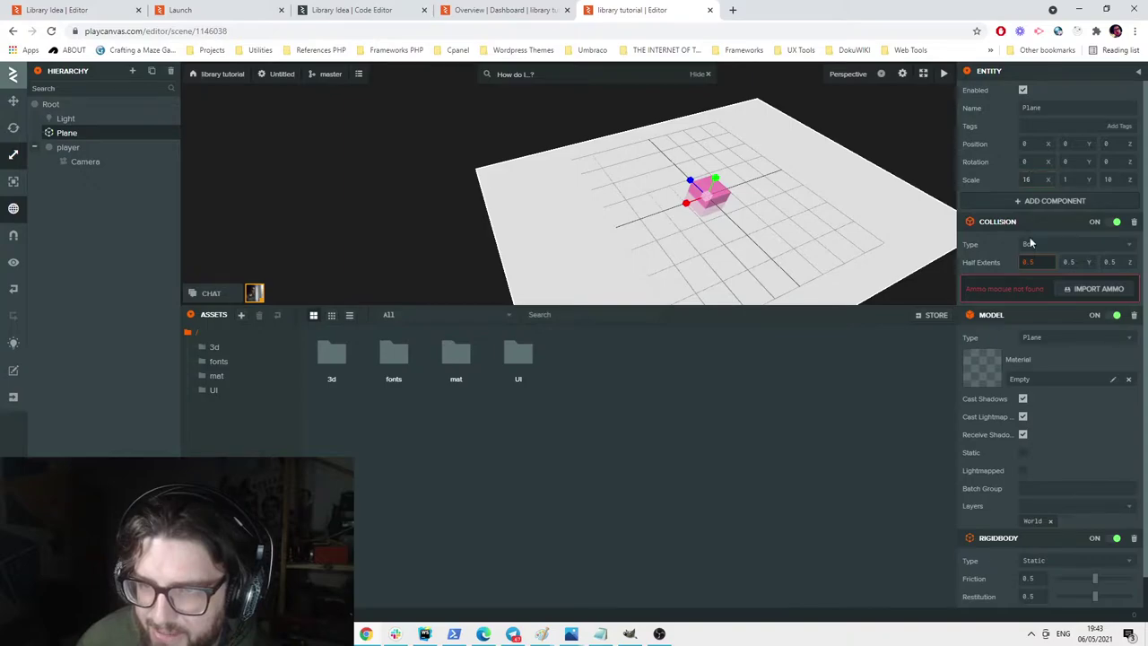
key("Tab")
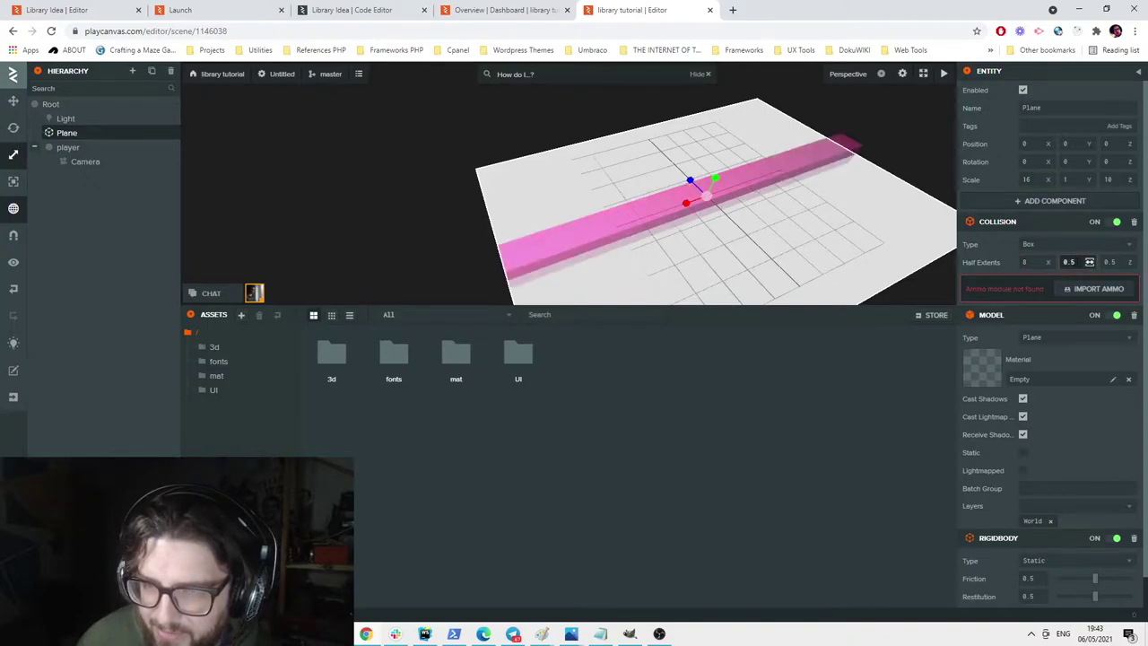
key("Tab")
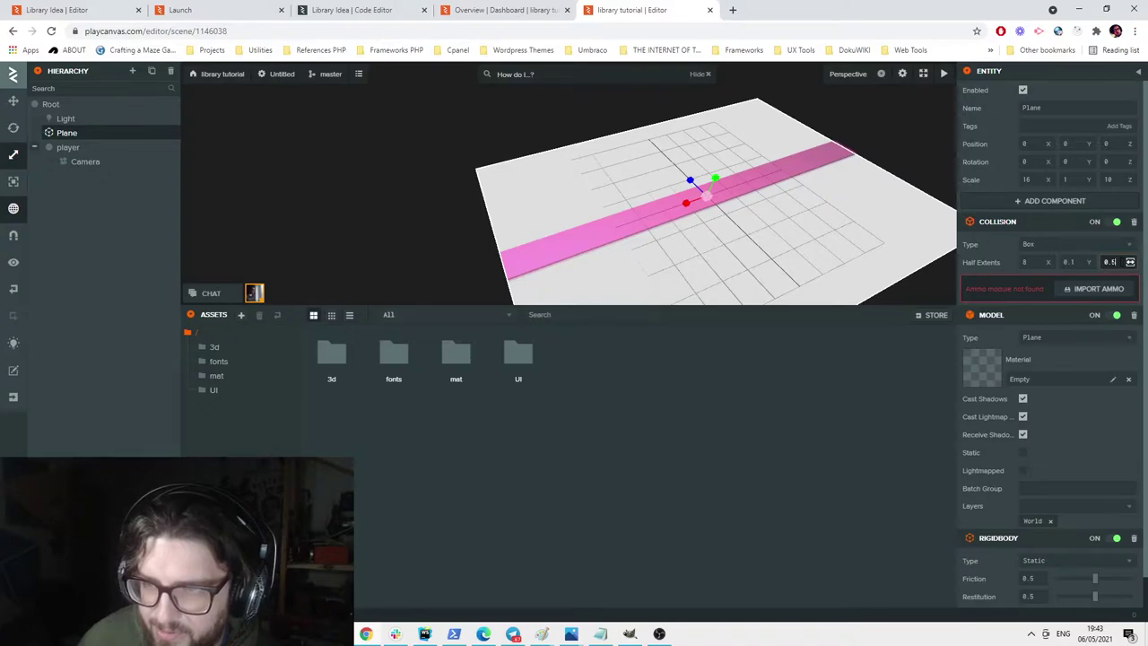
type("5")
key("Tab")
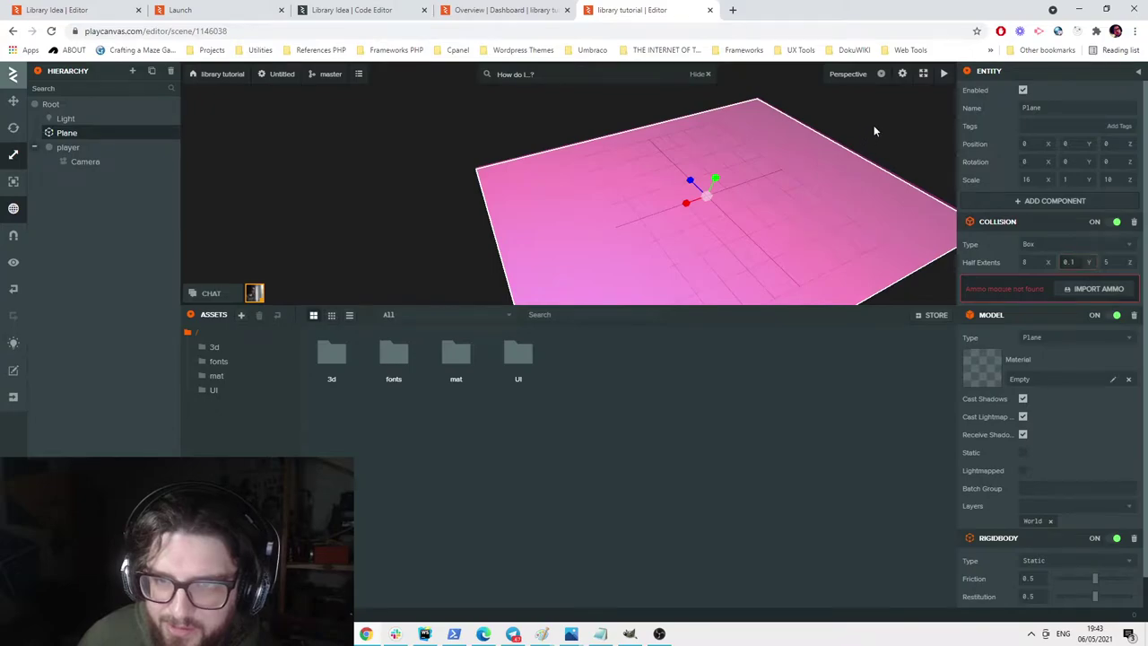
left_click(874, 131)
Move the player entity with its child camera straight up above the floor to a Y position of about 0.637.
scroll(744, 200, "up", 1)
scroll(748, 207, "up", 2)
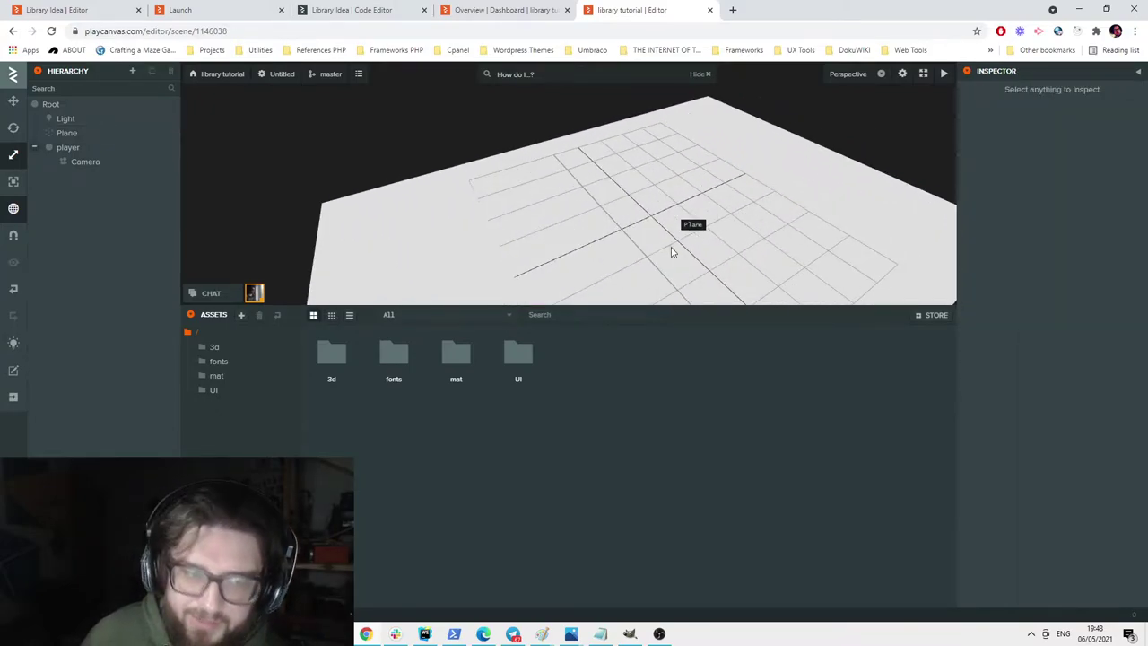
left_click(88, 149)
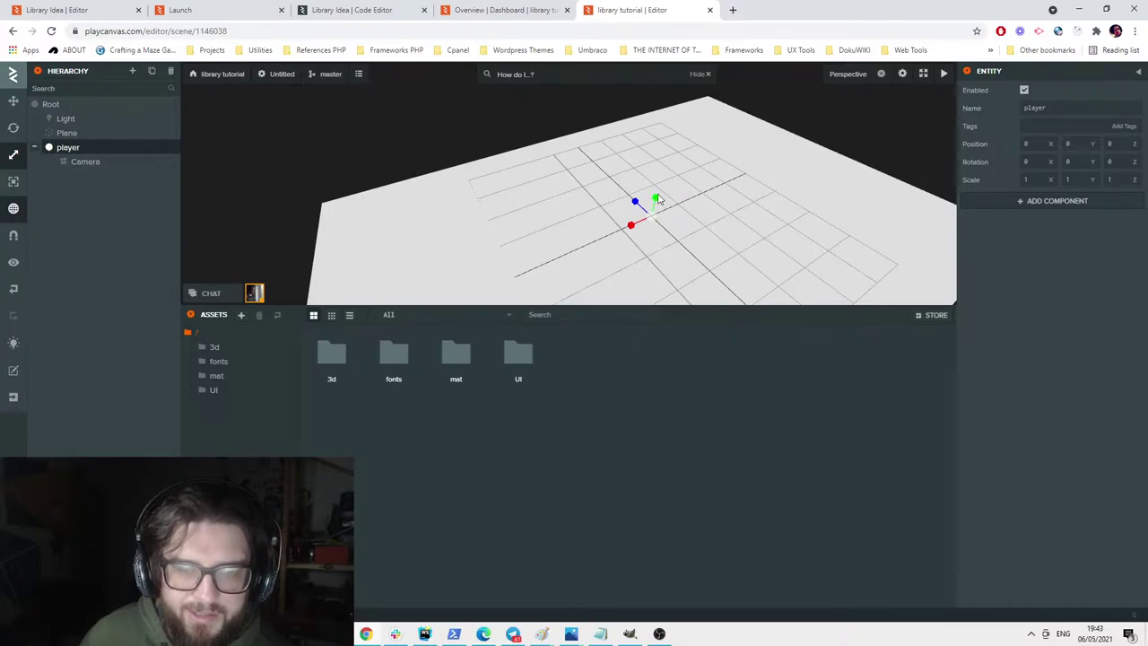
left_click(14, 100)
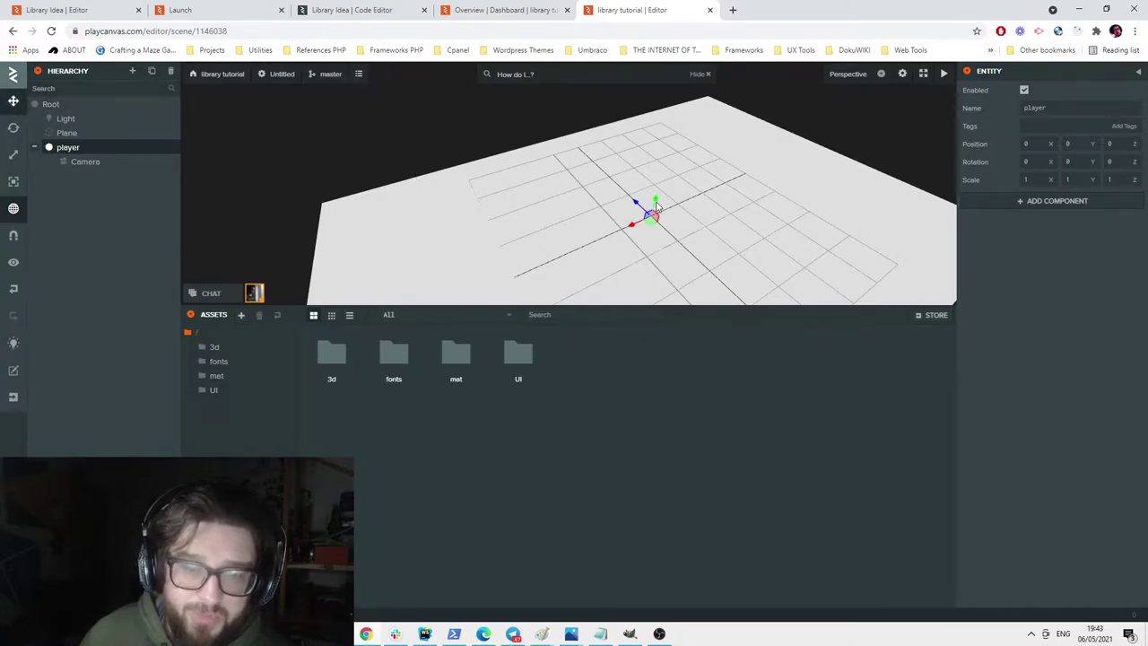
left_click_drag(656, 205, 659, 192)
left_click(105, 161)
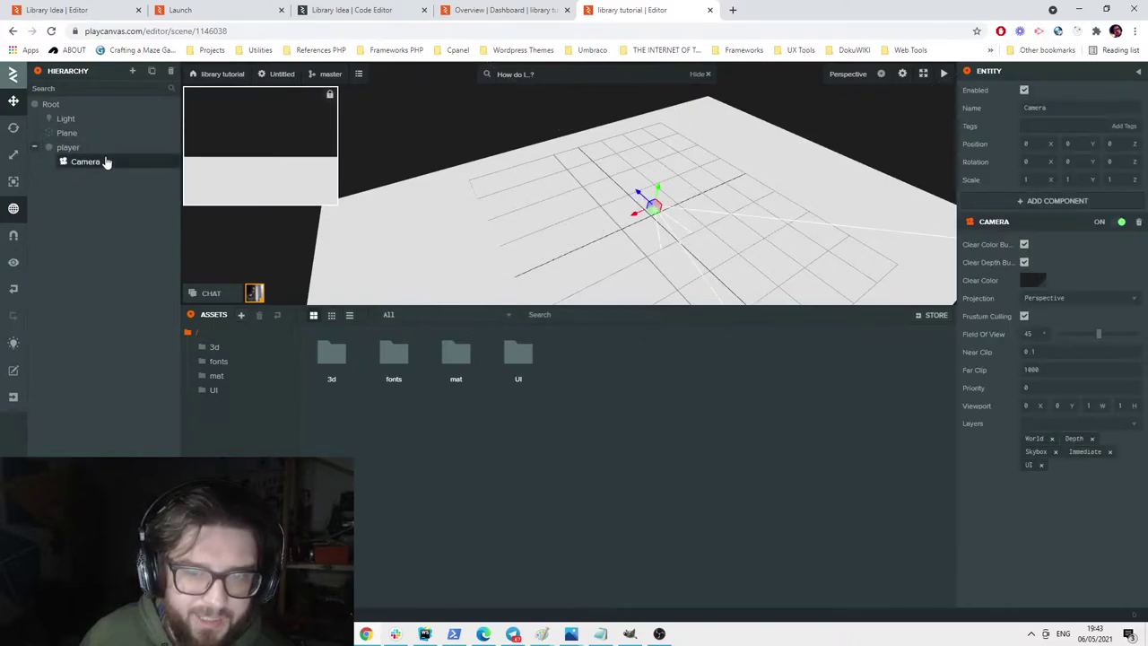
left_click(90, 149)
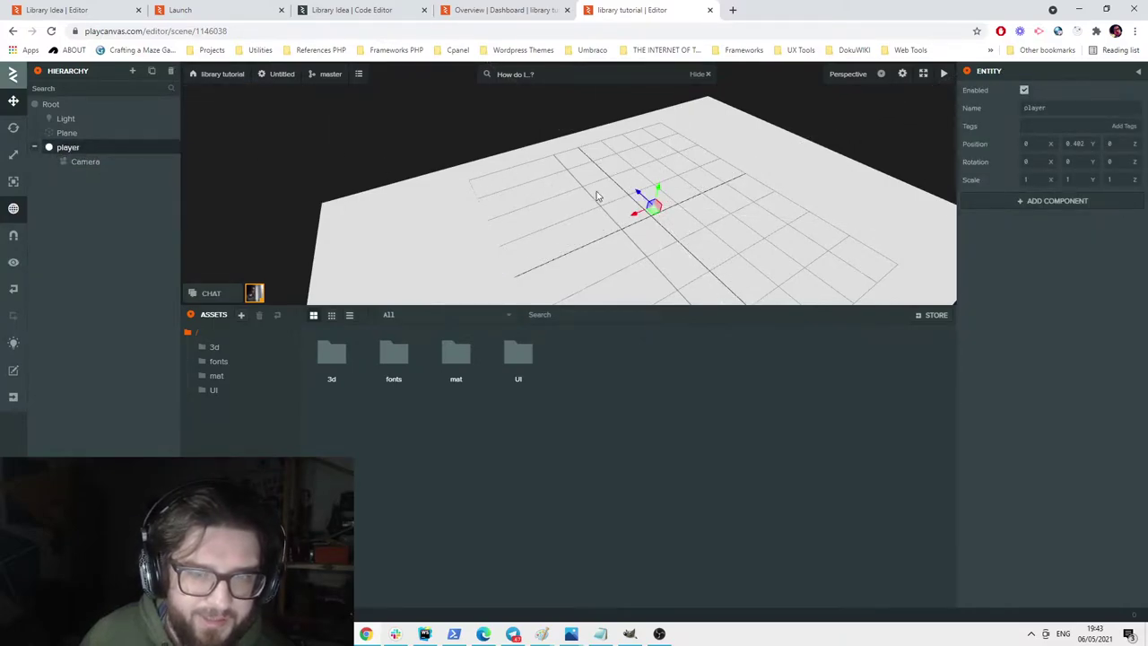
left_click_drag(658, 196, 659, 185)
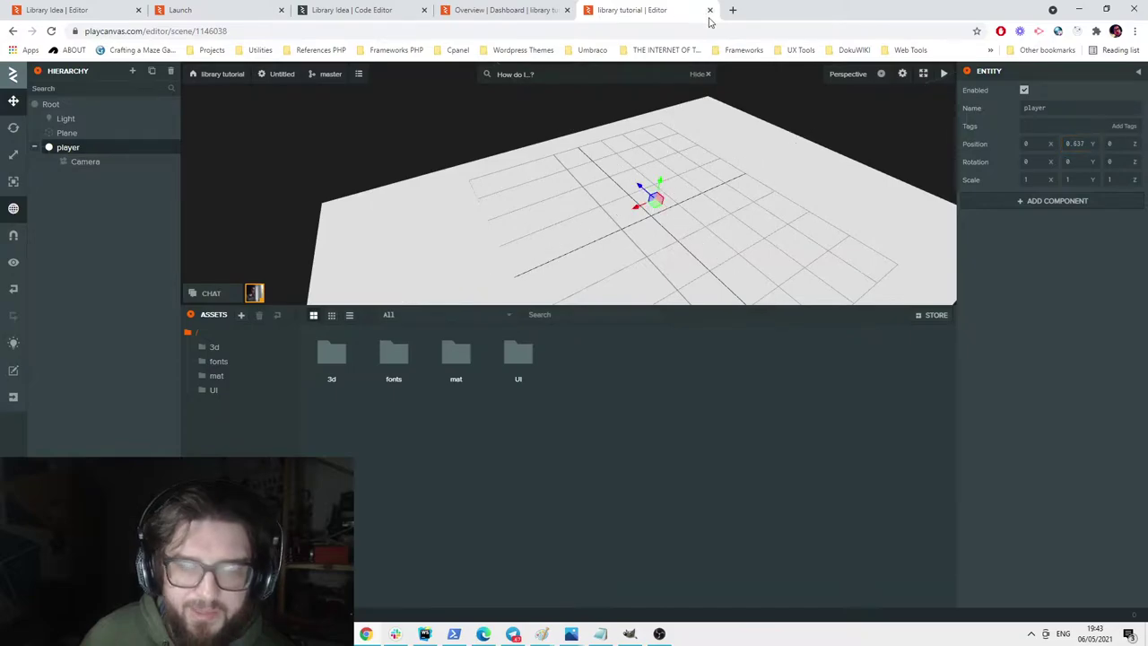
Search Google for "firstperson control playcanvas" in a new browser tab and open the First Person Movement tutorial on Learn PlayCanvas.
left_click(733, 10)
type("first")
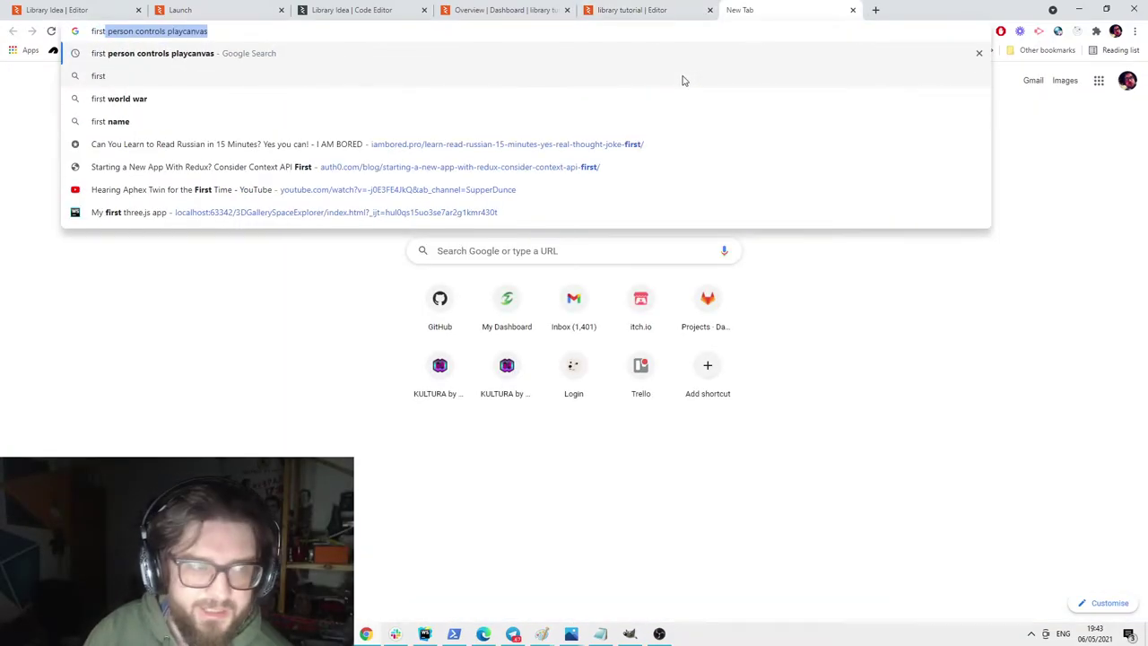
type("person contr")
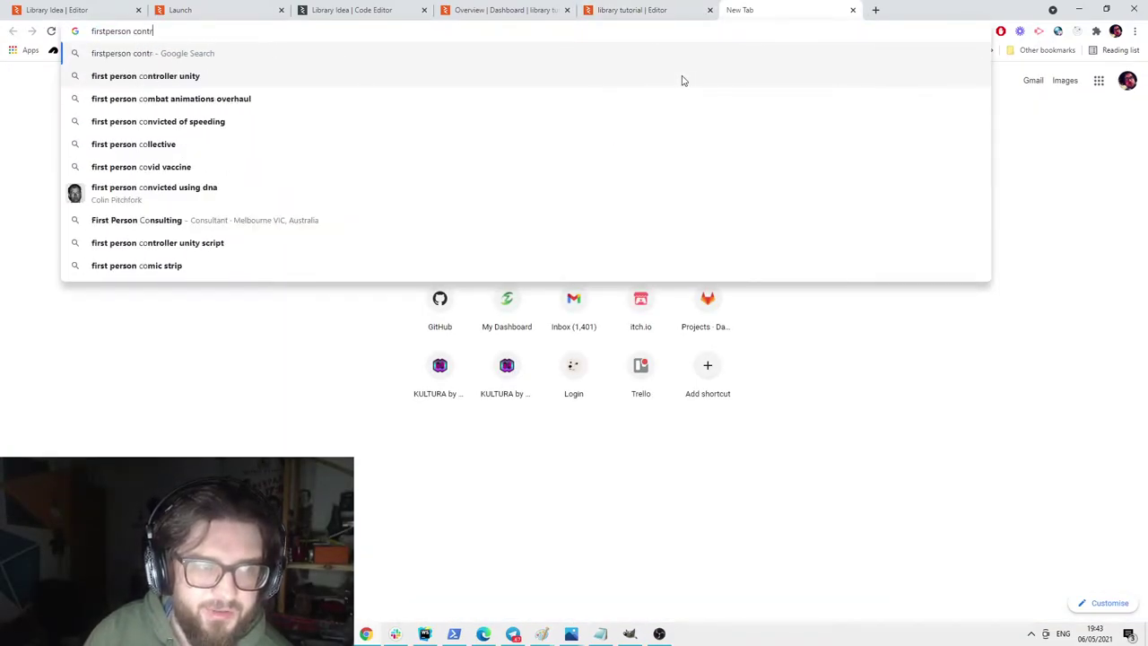
type("ol playcanvas")
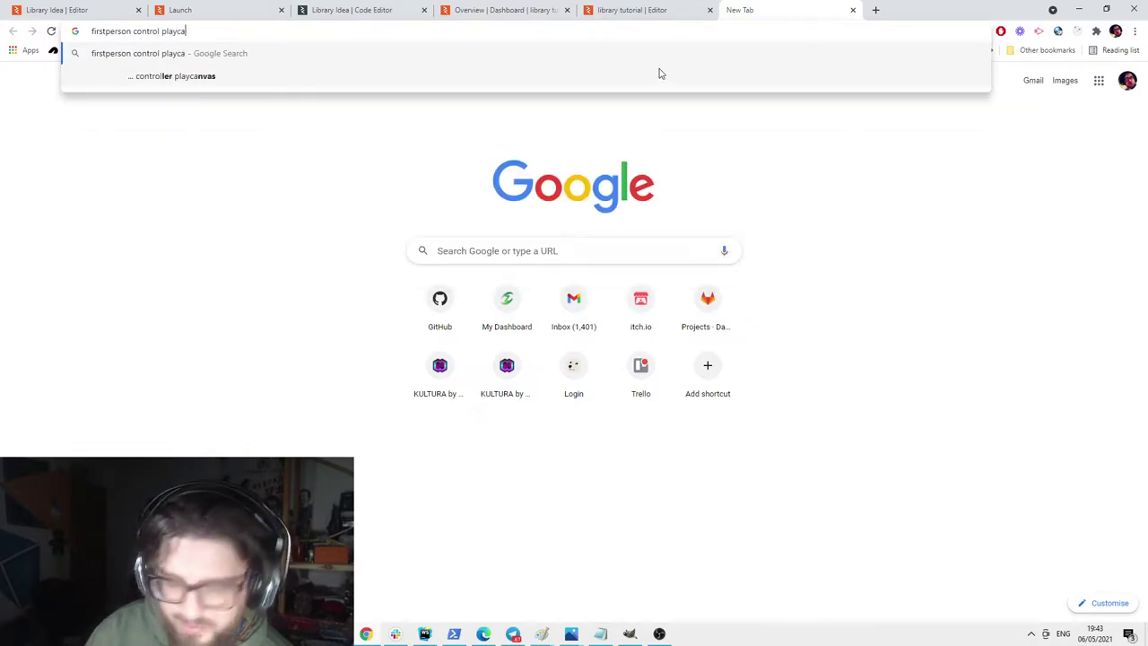
key("Return")
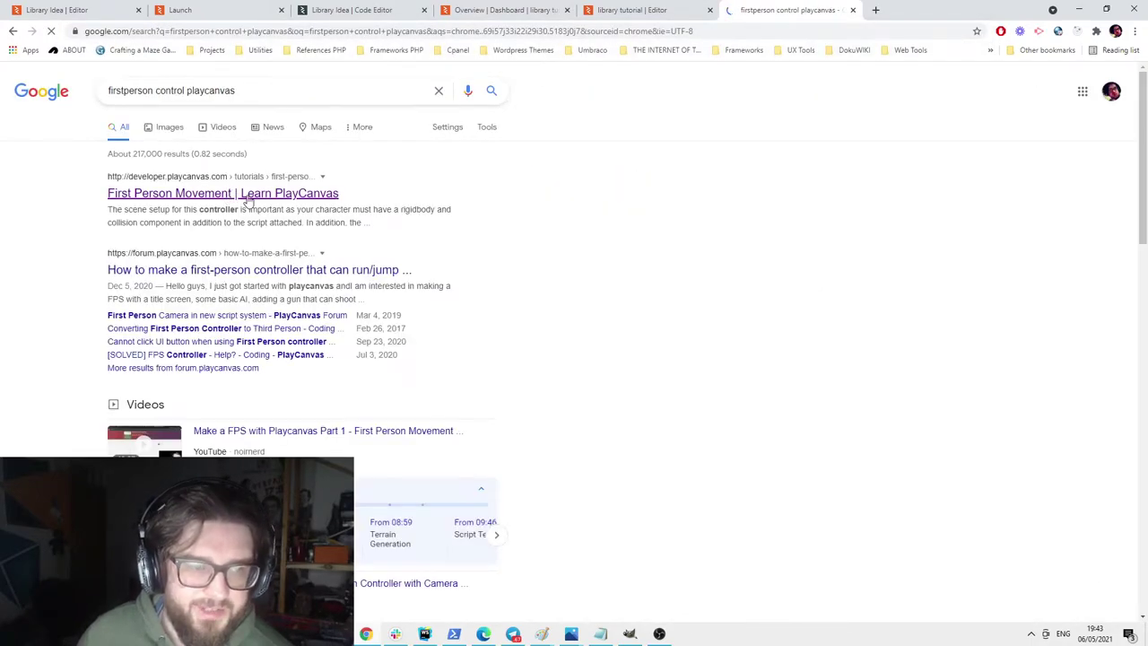
left_click(249, 194)
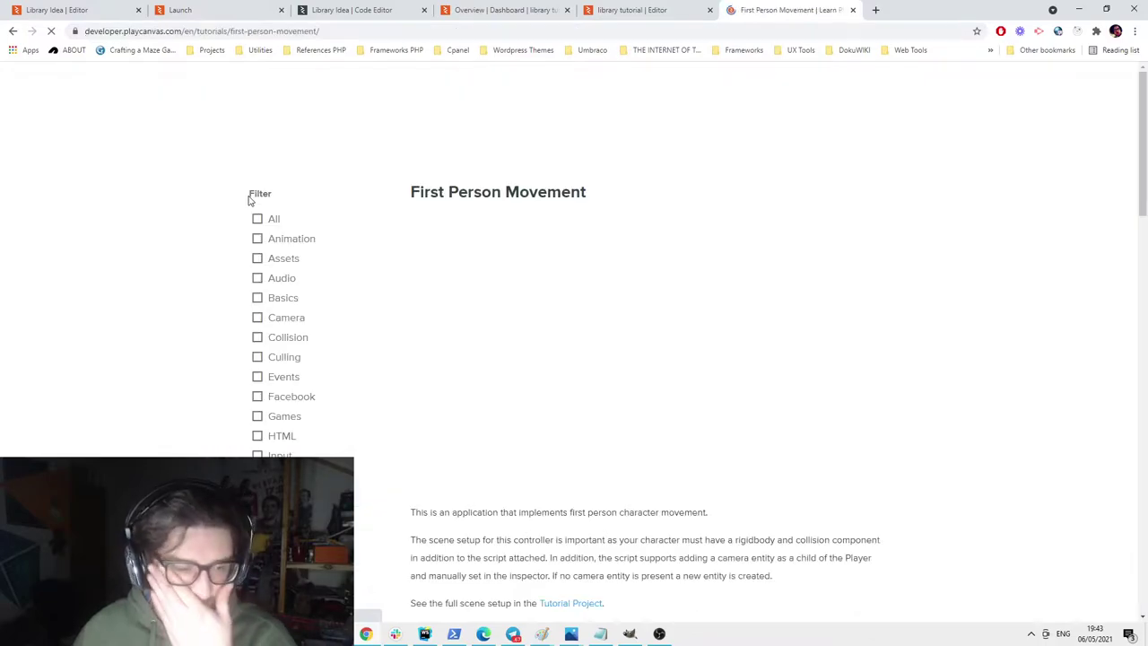
Select the complete FirstPersonMovement script code on the tutorial page, up to its pc.createScript line.
scroll(637, 439, "down", 4)
scroll(629, 452, "down", 15)
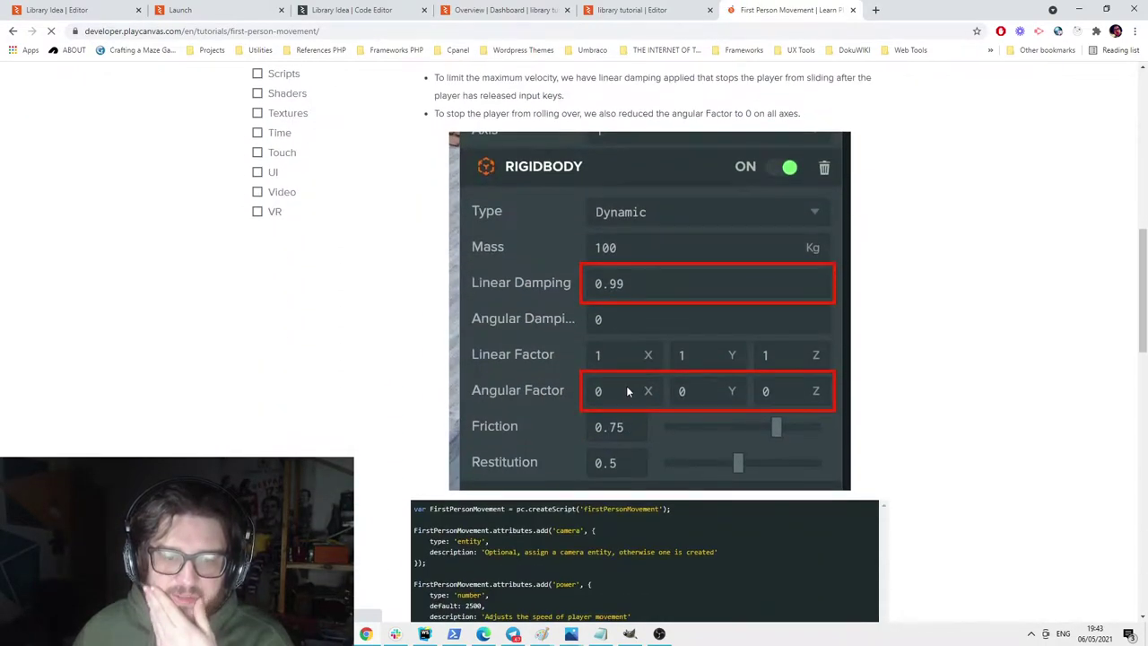
scroll(557, 529, "down", 10)
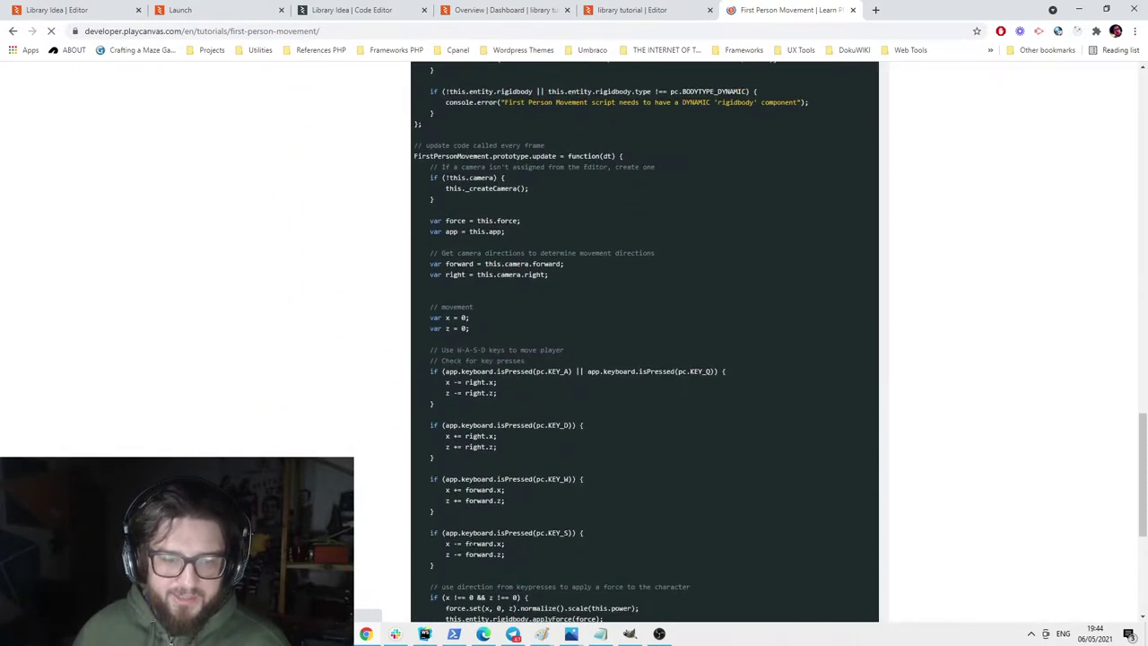
left_click_drag(450, 528, 416, 285)
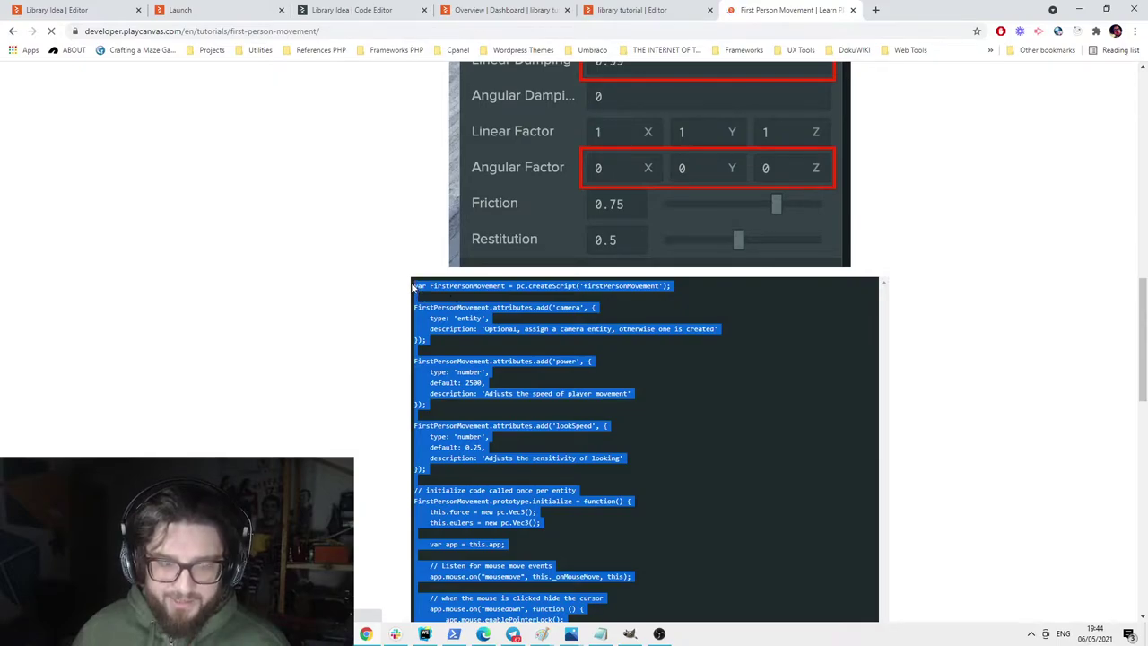
Switch back to the library tutorial project's editor.
left_click(502, 10)
left_click(633, 9)
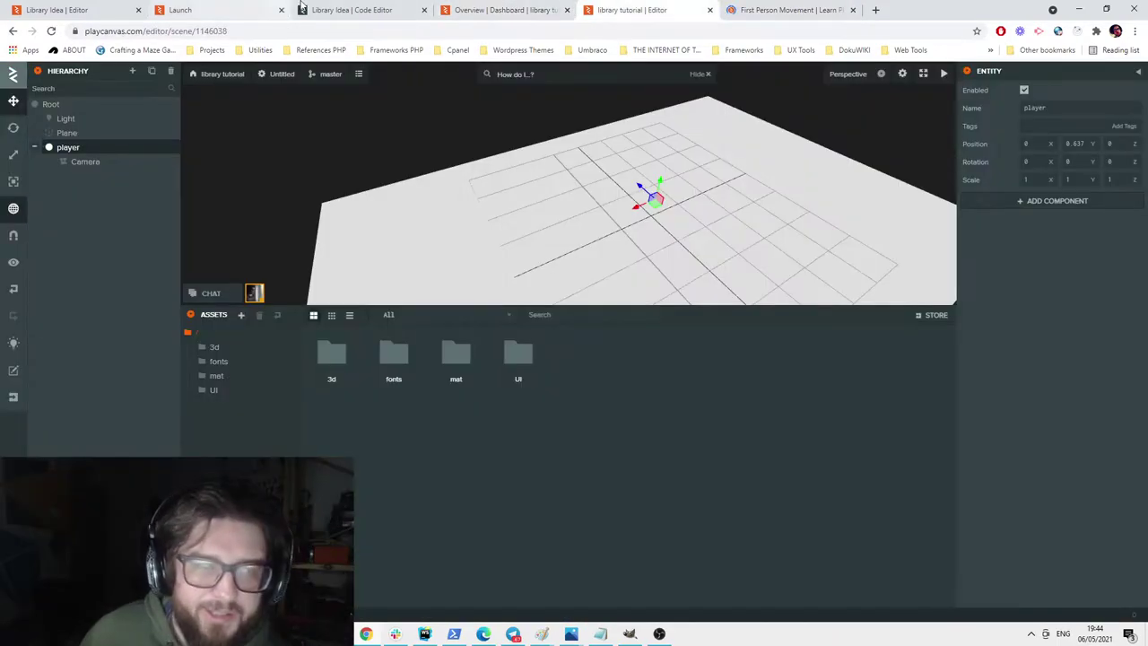
left_click(349, 11)
left_click(204, 10)
left_click(502, 10)
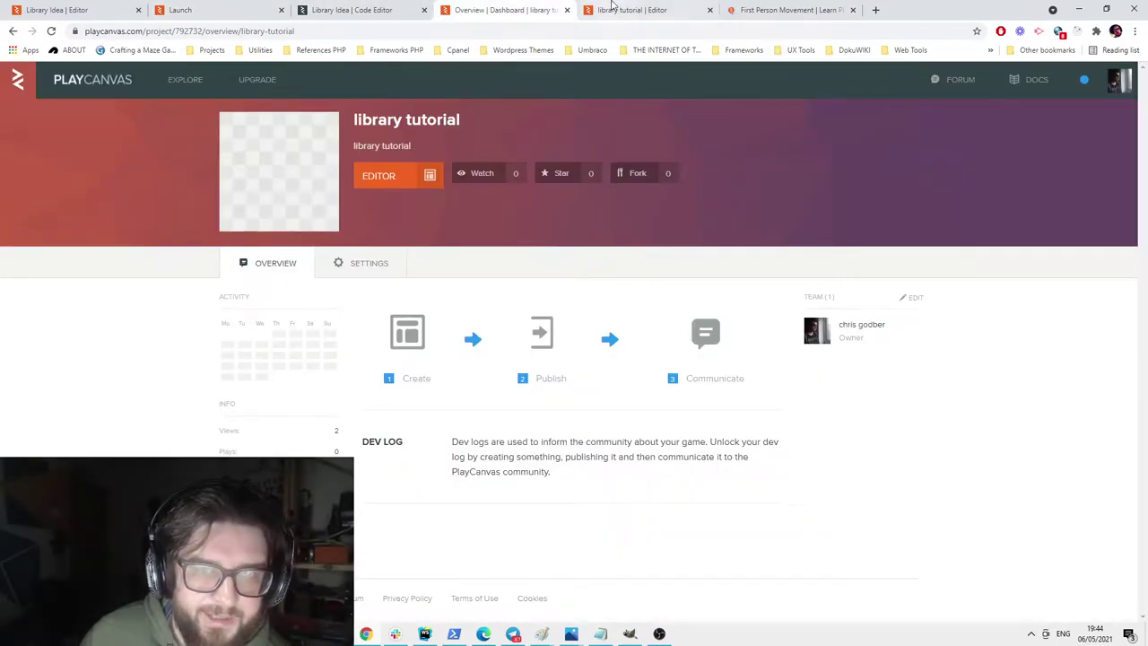
left_click(628, 10)
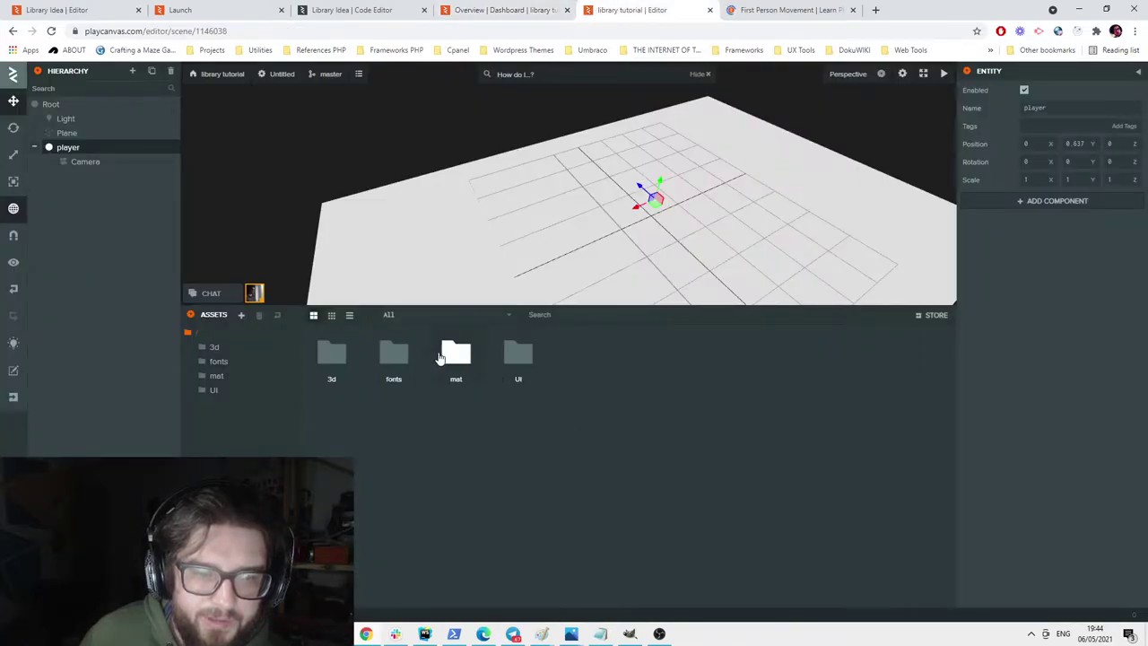
Create a folder named "scripts" in the root of the project's assets.
right_click(669, 393)
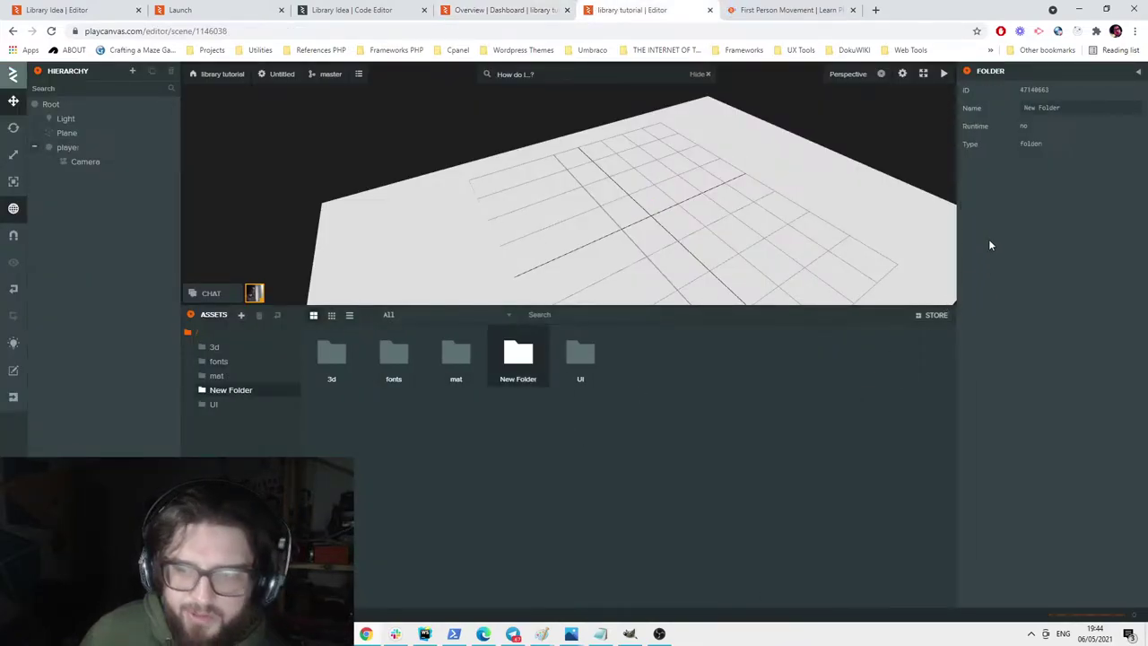
left_click_drag(1068, 107, 803, 135)
type("scri")
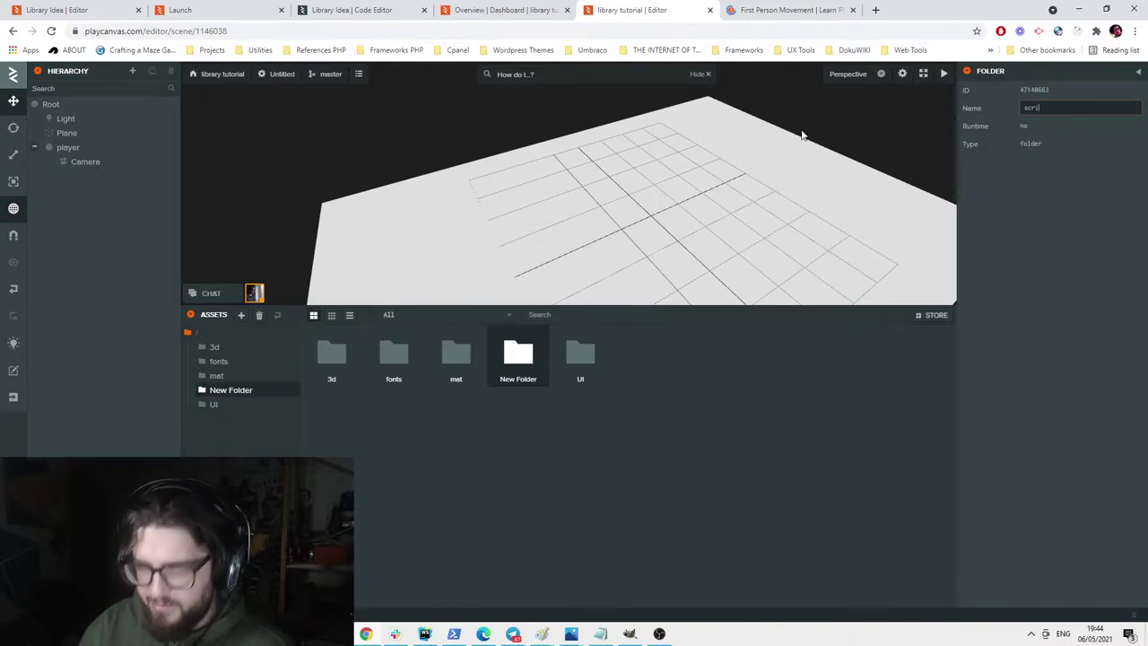
key("Return")
Add a Script component to the player entity.
left_click(68, 147)
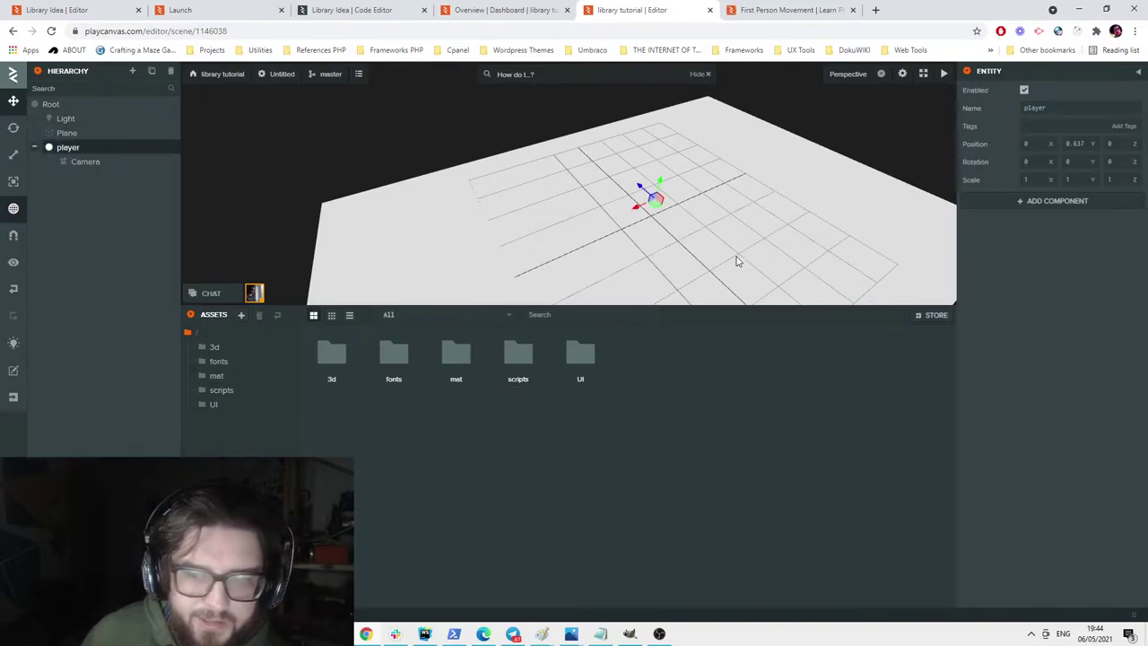
left_click(1055, 202)
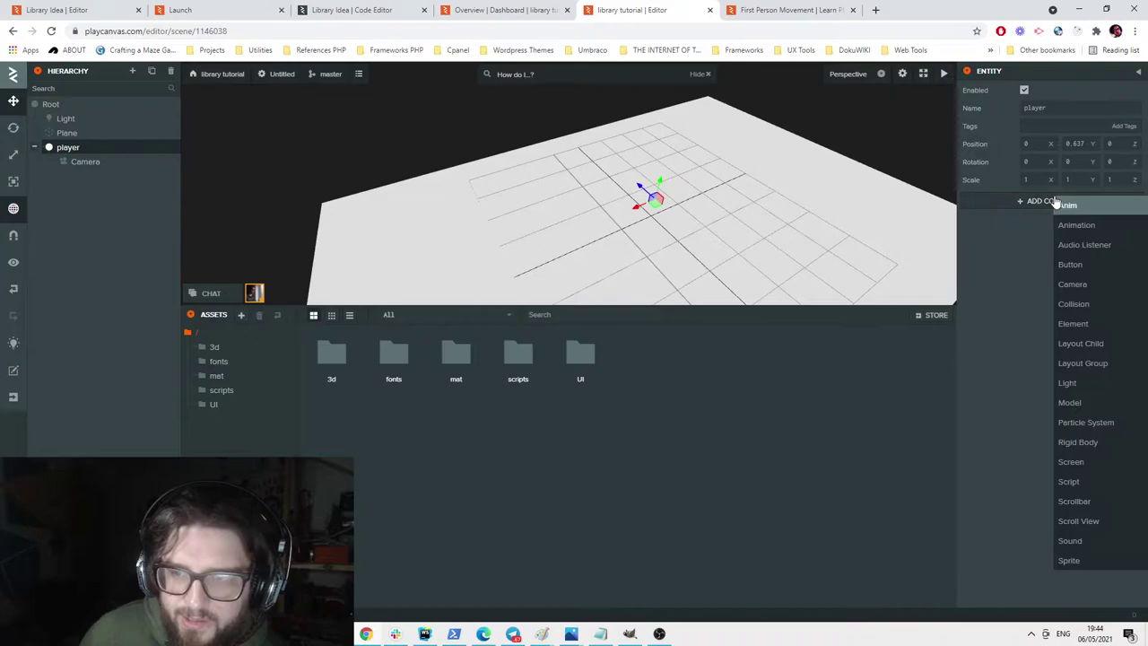
left_click(85, 162)
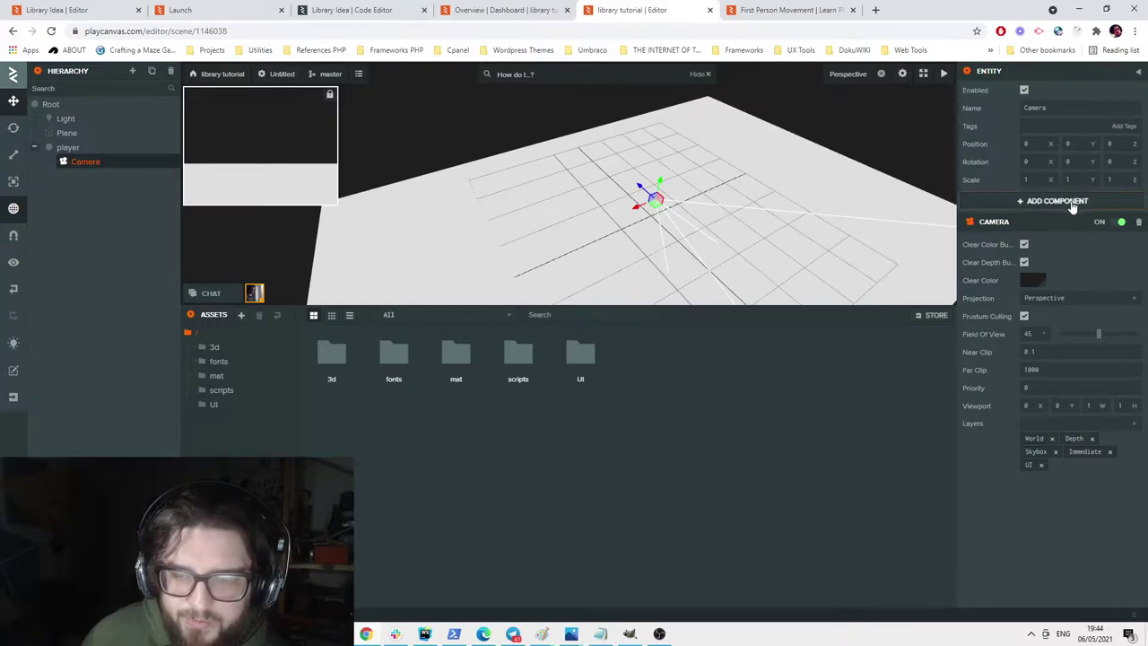
left_click(67, 147)
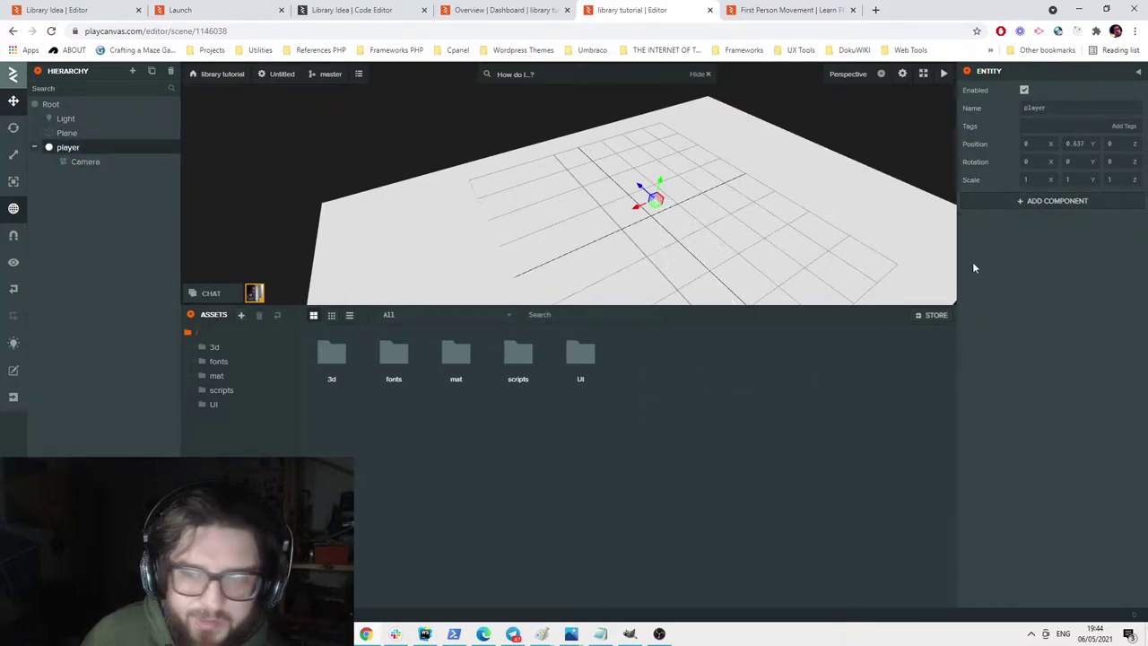
left_click(1048, 203)
left_click(1071, 490)
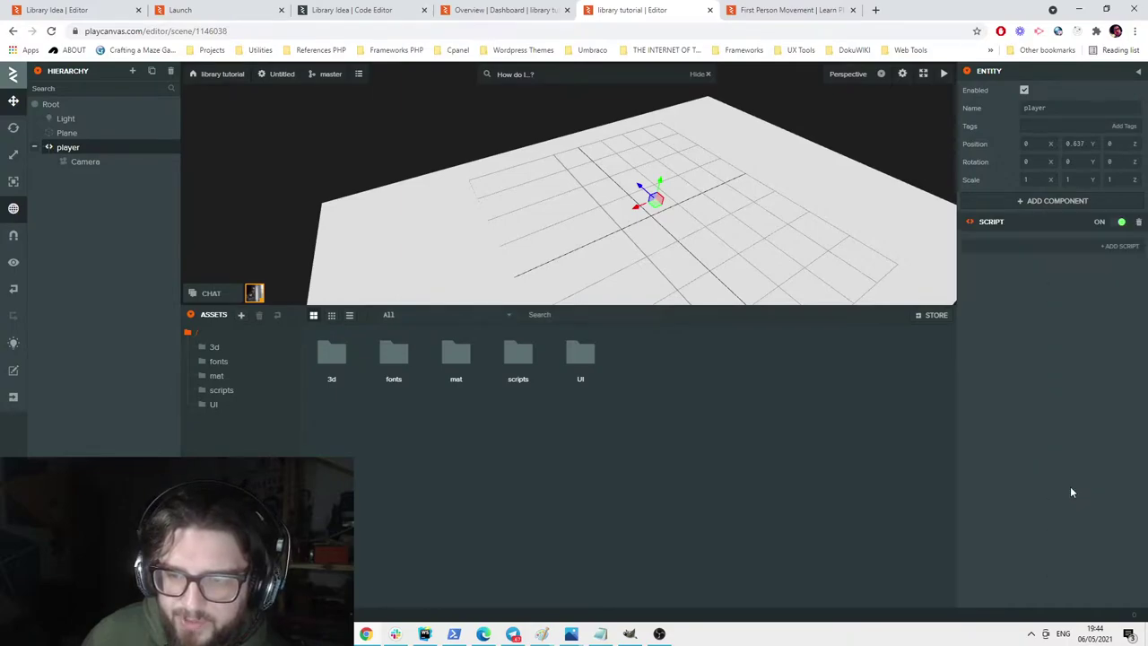
Check the script name in the tutorial and create a firstPersonMovement script on the player's Script component.
left_click(782, 10)
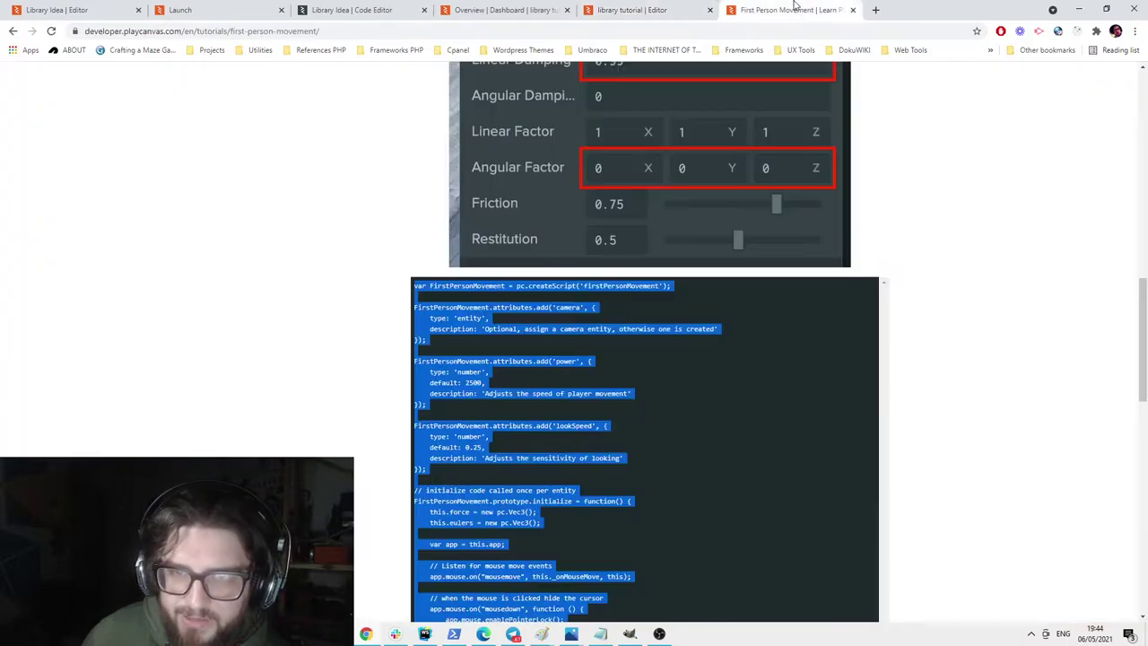
left_click(685, 7)
type("firstPersonMovem")
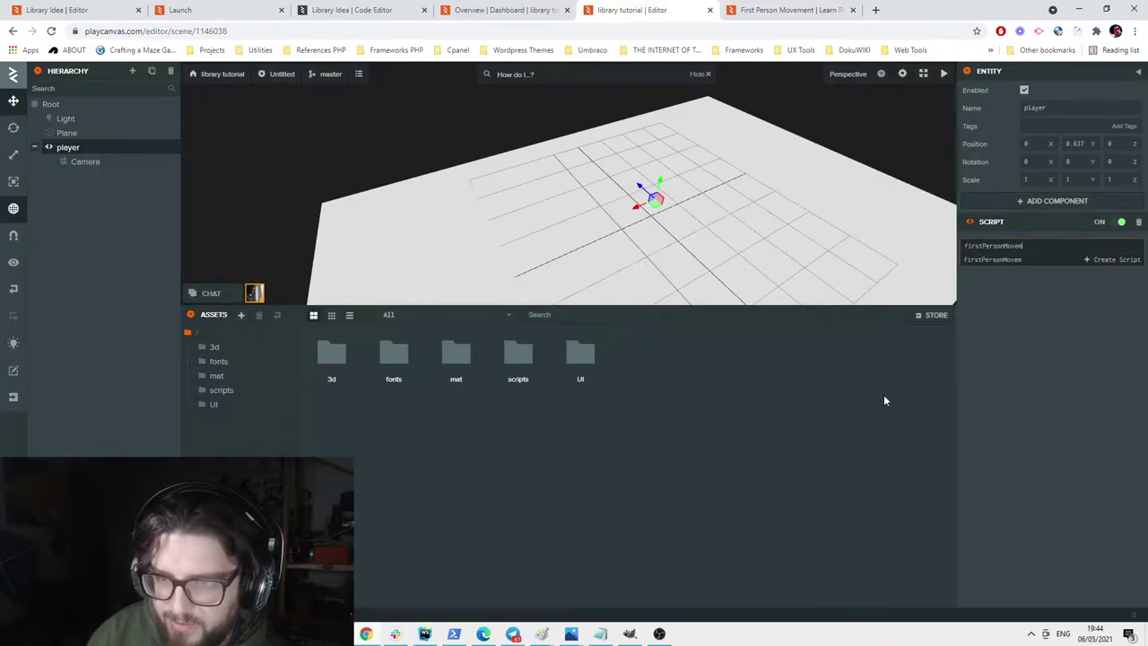
type("ent")
key("Return")
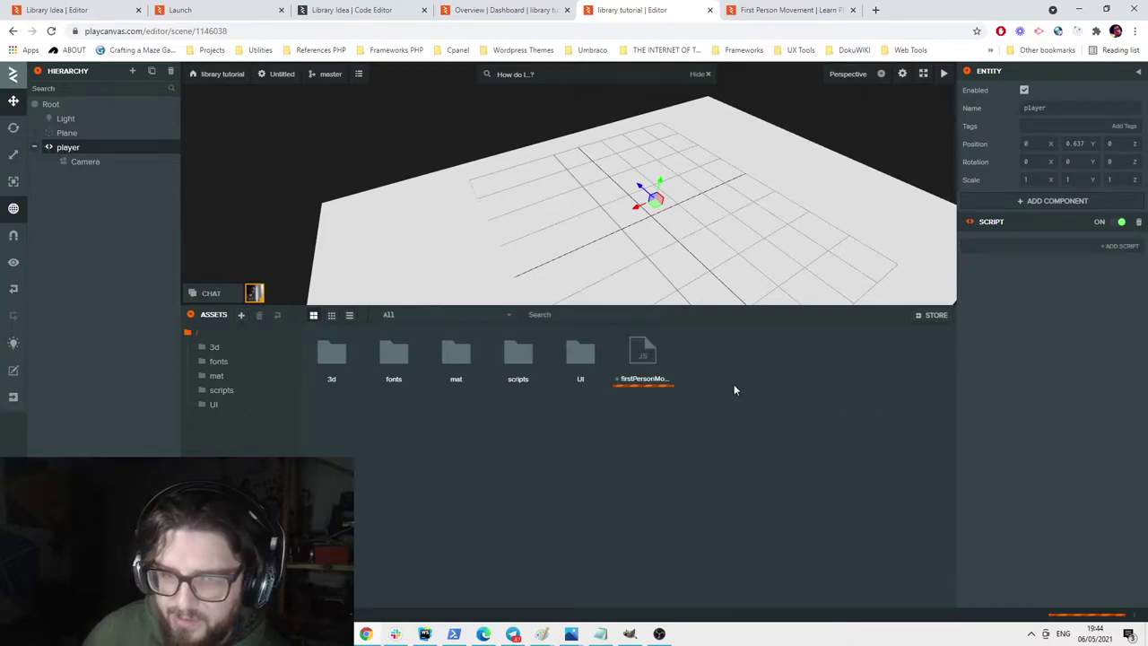
Open the firstPersonMovement script and replace its whole template with the copied tutorial code.
double_click(654, 363)
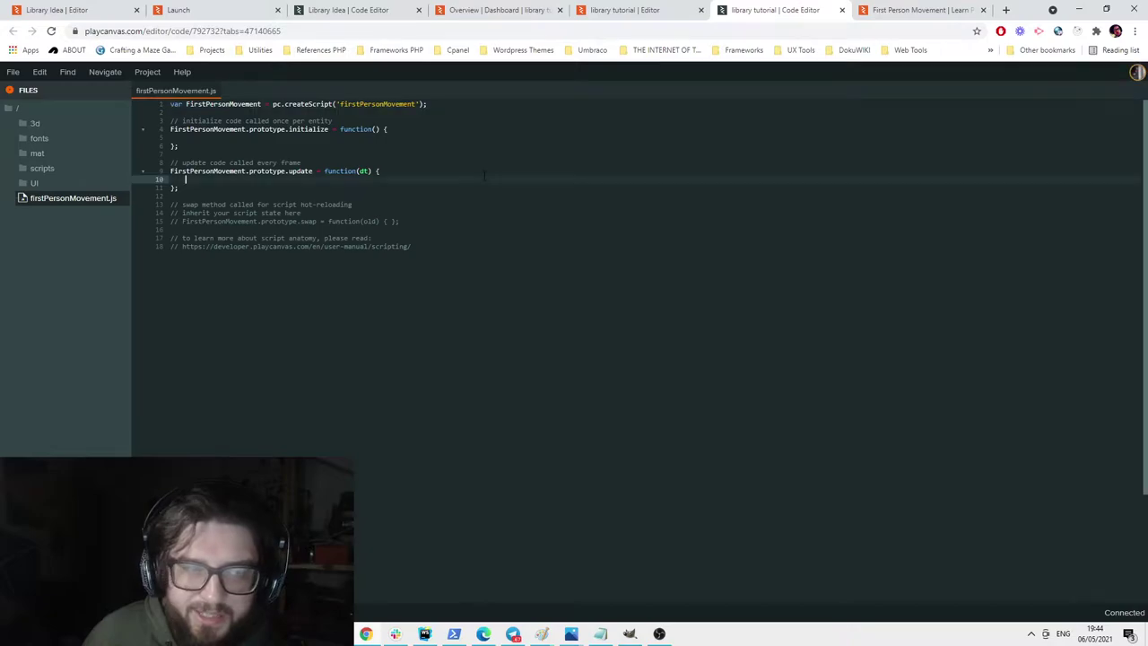
key("ctrl+a")
key("ctrl+v")
scroll(575, 270, "up", 5)
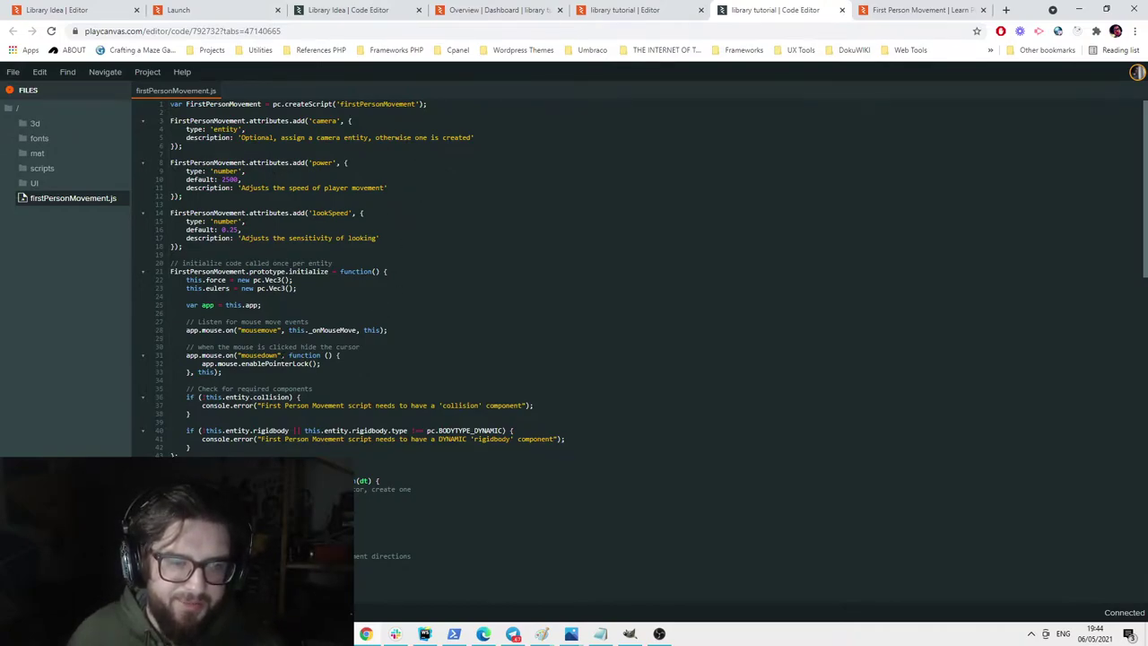
scroll(297, 228, "down", 5)
scroll(314, 285, "down", 7)
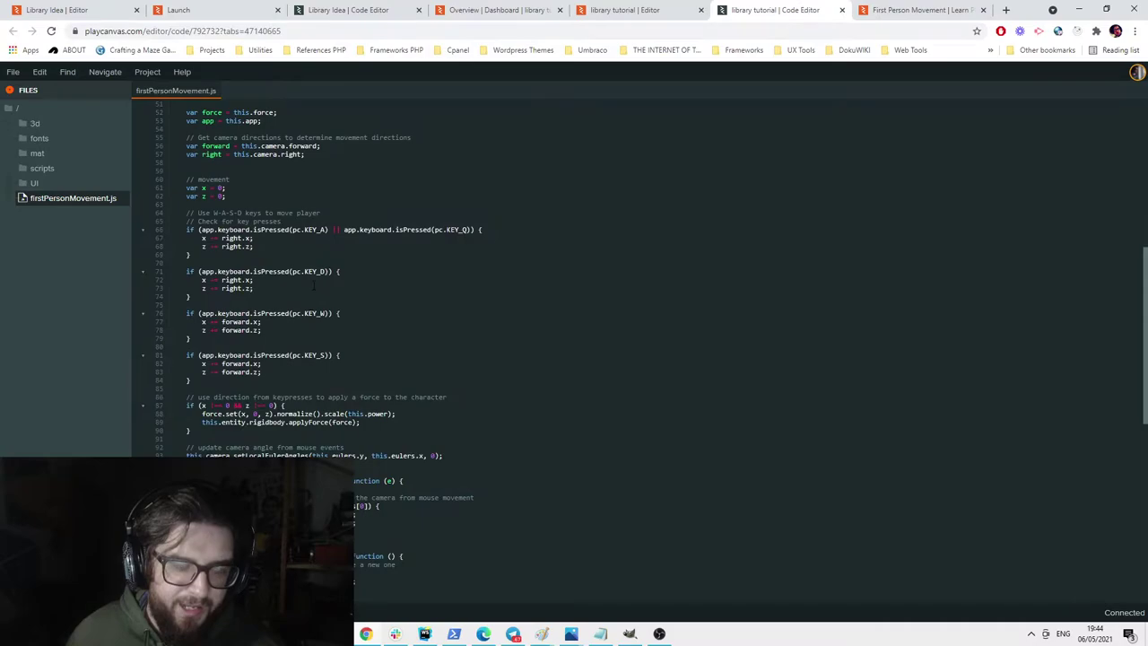
scroll(313, 350, "down", 9)
scroll(269, 269, "up", 7)
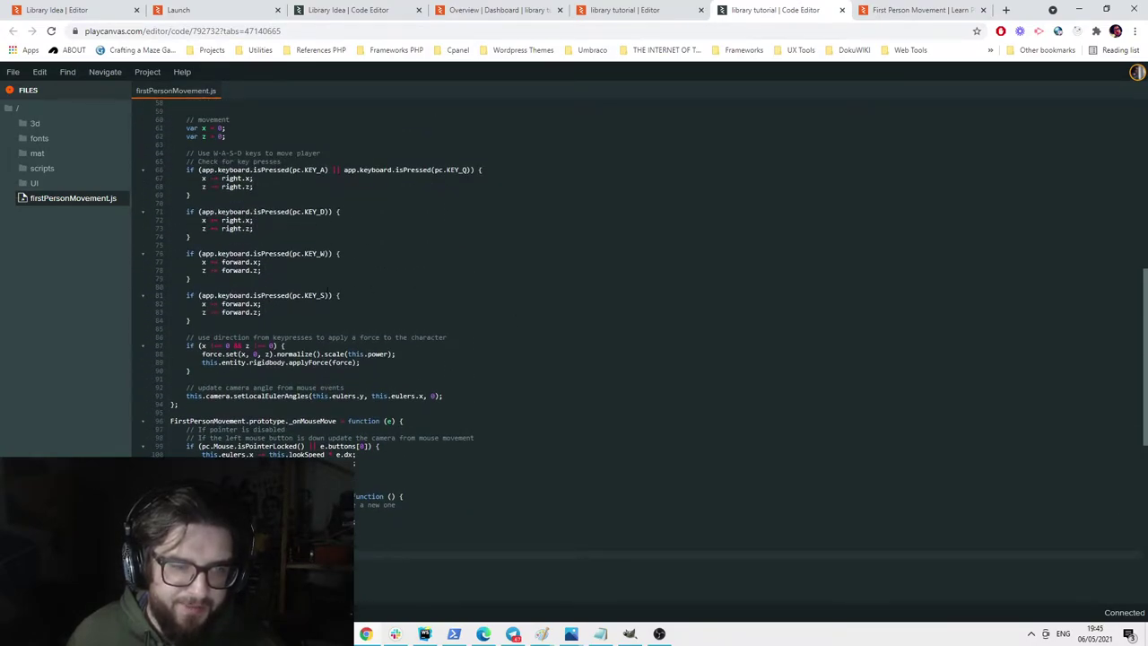
Launch the library tutorial scene to test looking around with the mouse, and return to the scene editor.
left_click(647, 11)
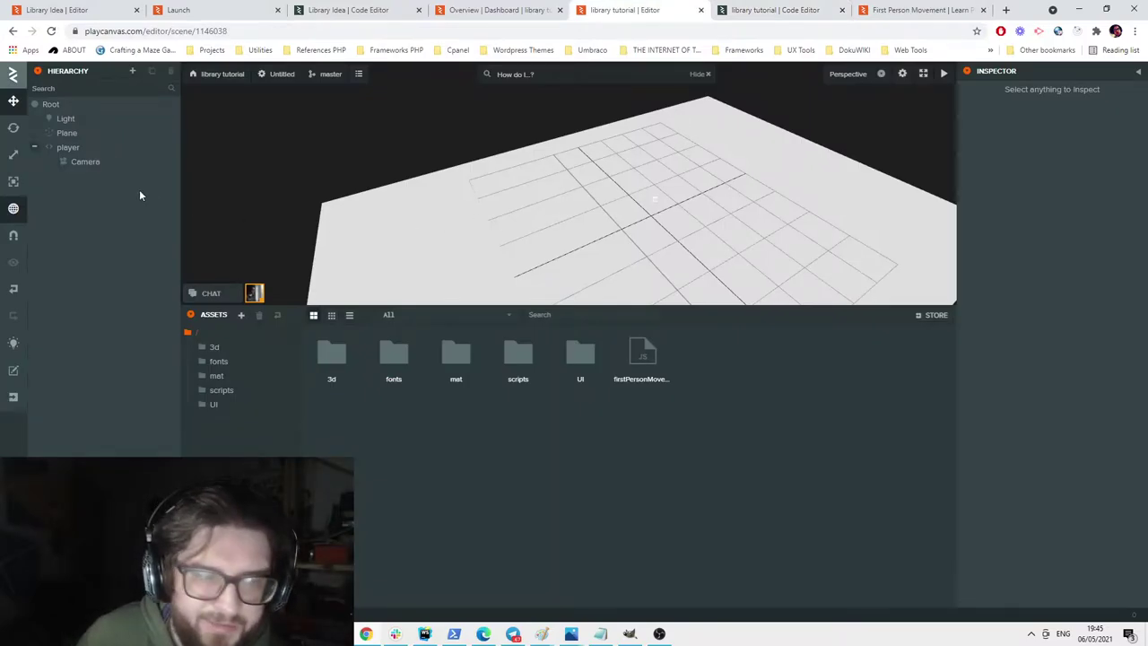
left_click(942, 74)
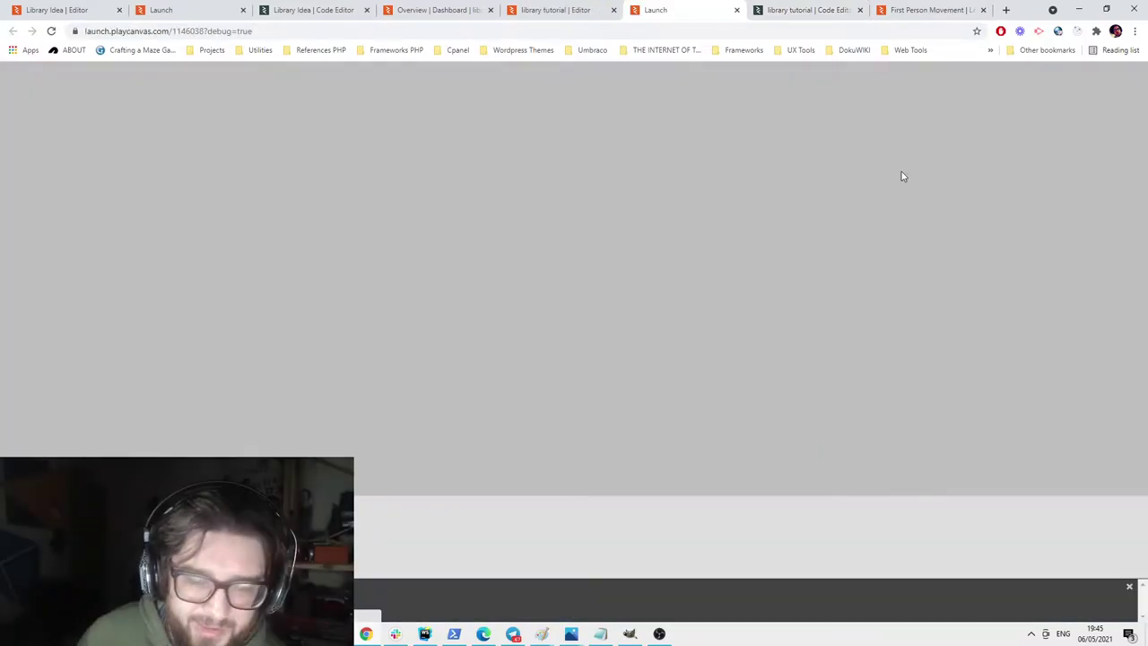
left_click(901, 171)
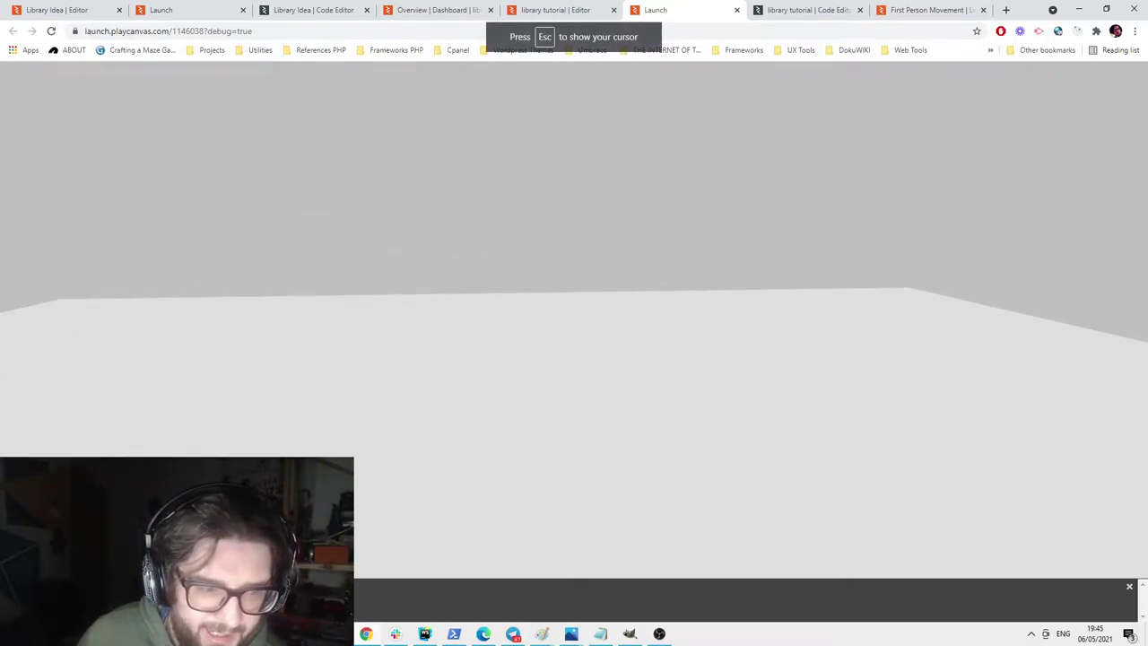
key("Escape")
left_click(572, 10)
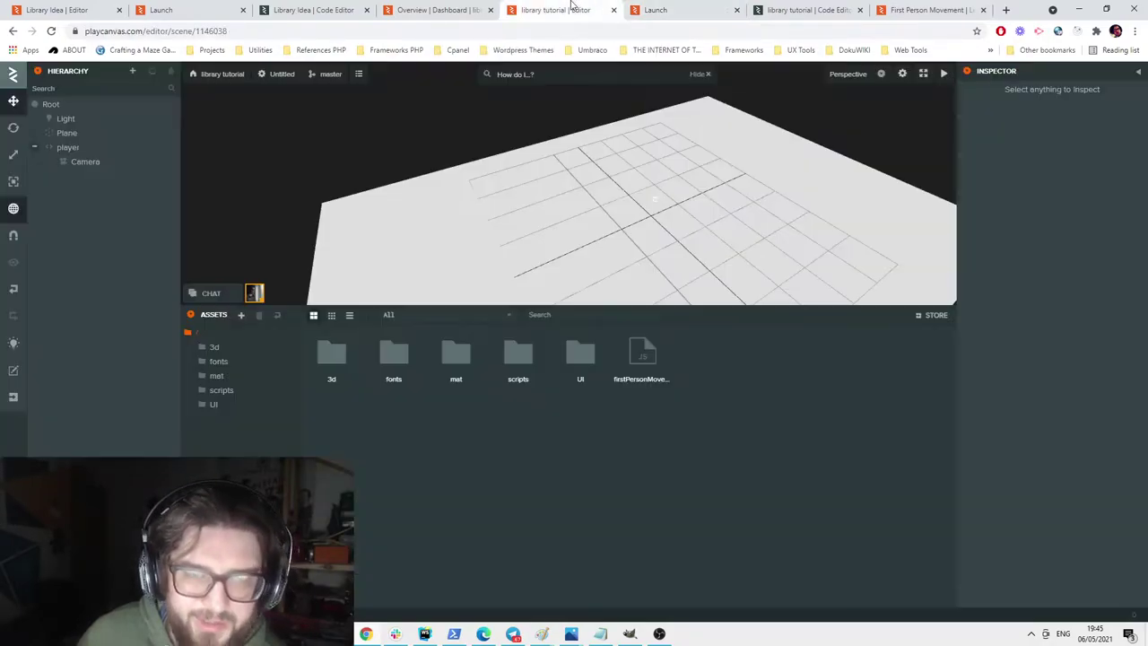
Add Collision and Rigid Body components to the player entity and import the Ammo physics module.
left_click(71, 163)
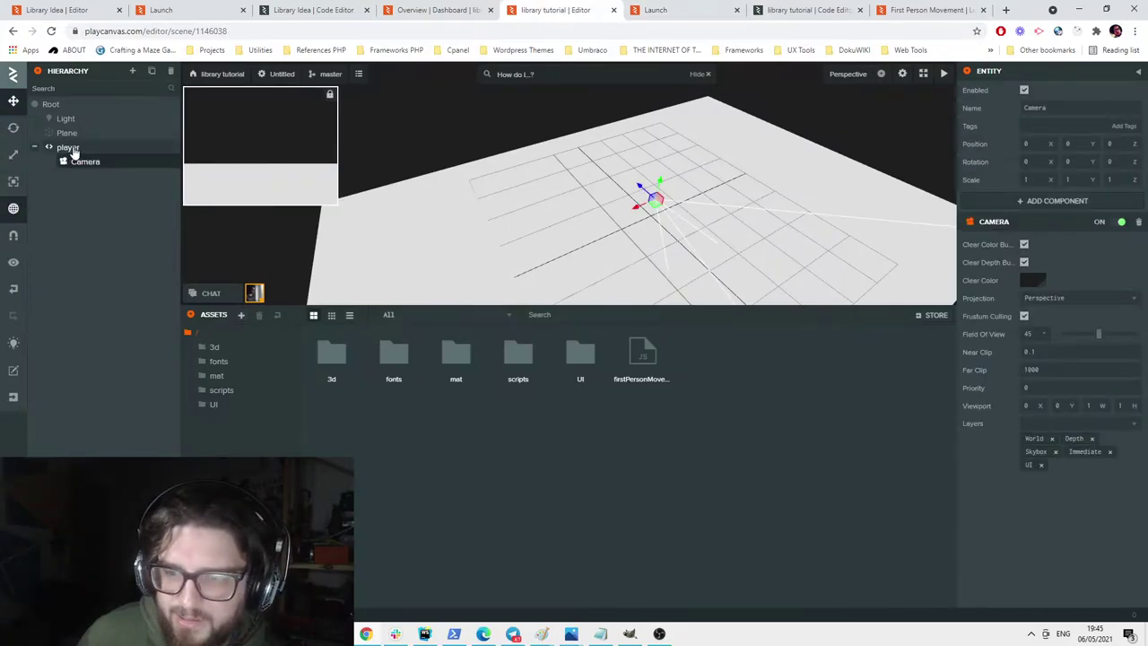
left_click(68, 147)
left_click(1045, 203)
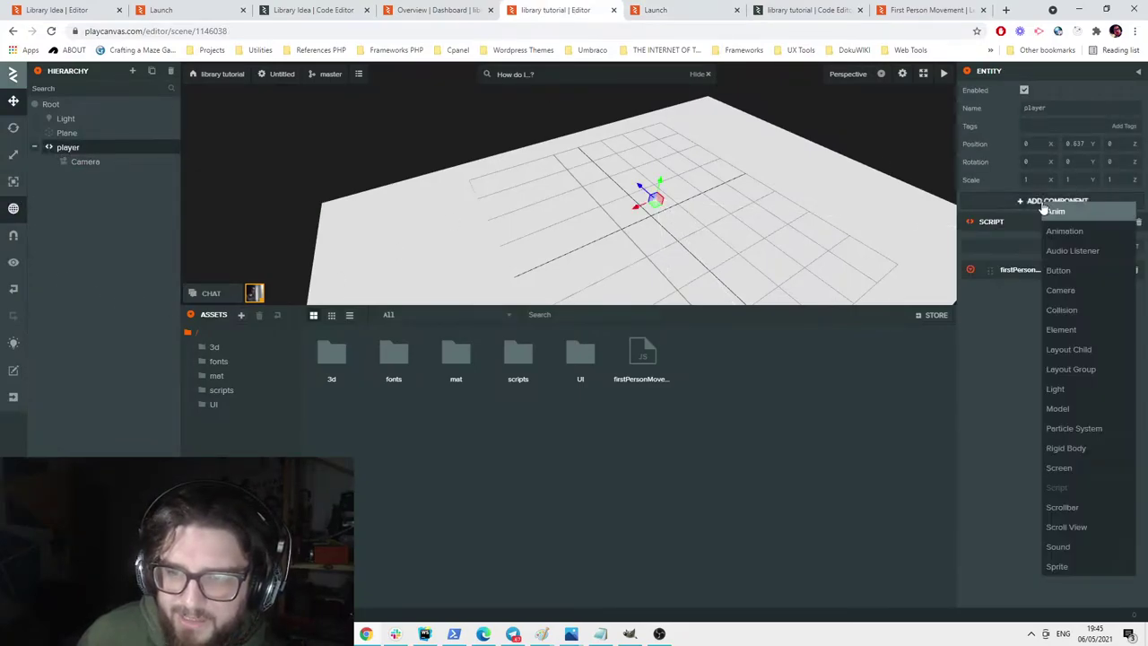
left_click(1064, 309)
left_click(1045, 204)
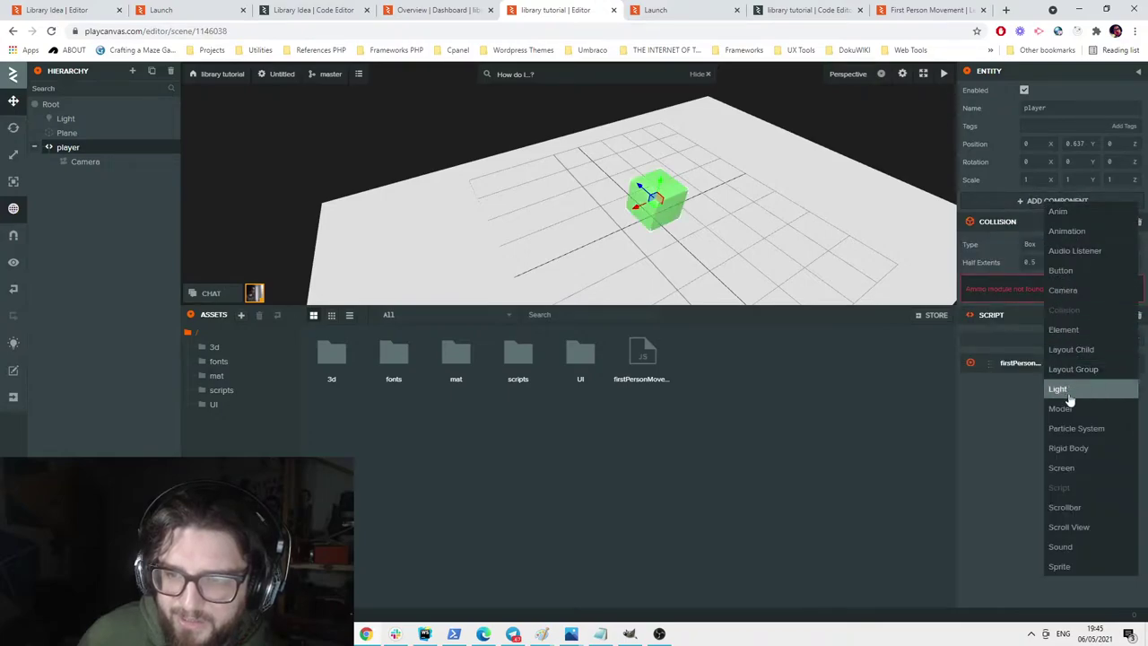
left_click(1068, 448)
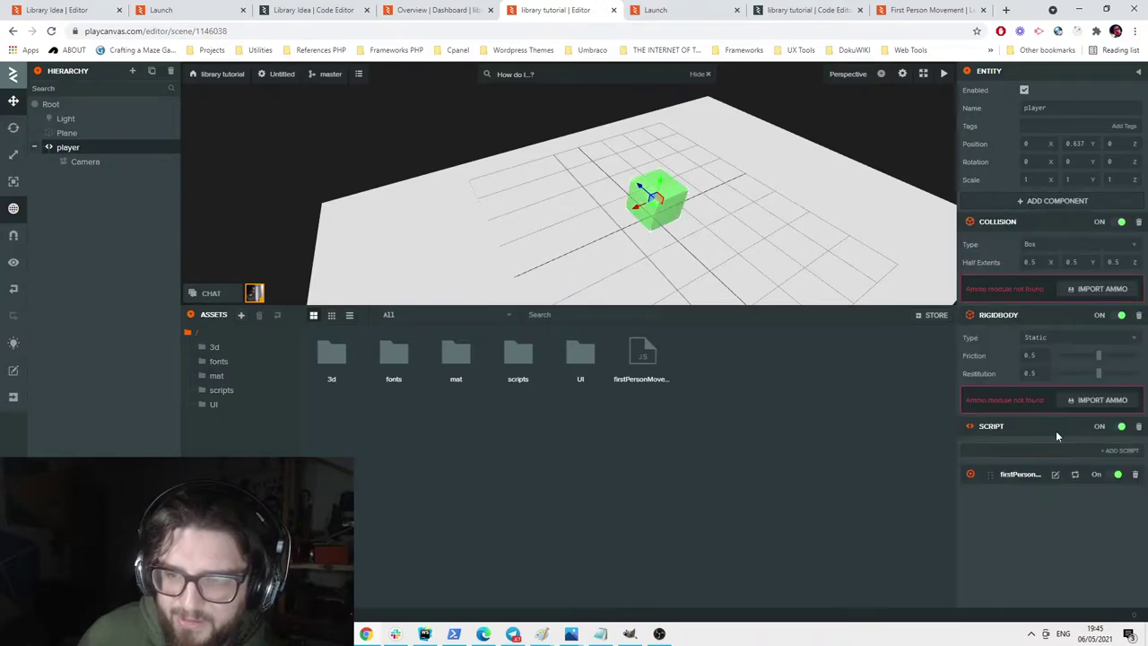
left_click(1109, 295)
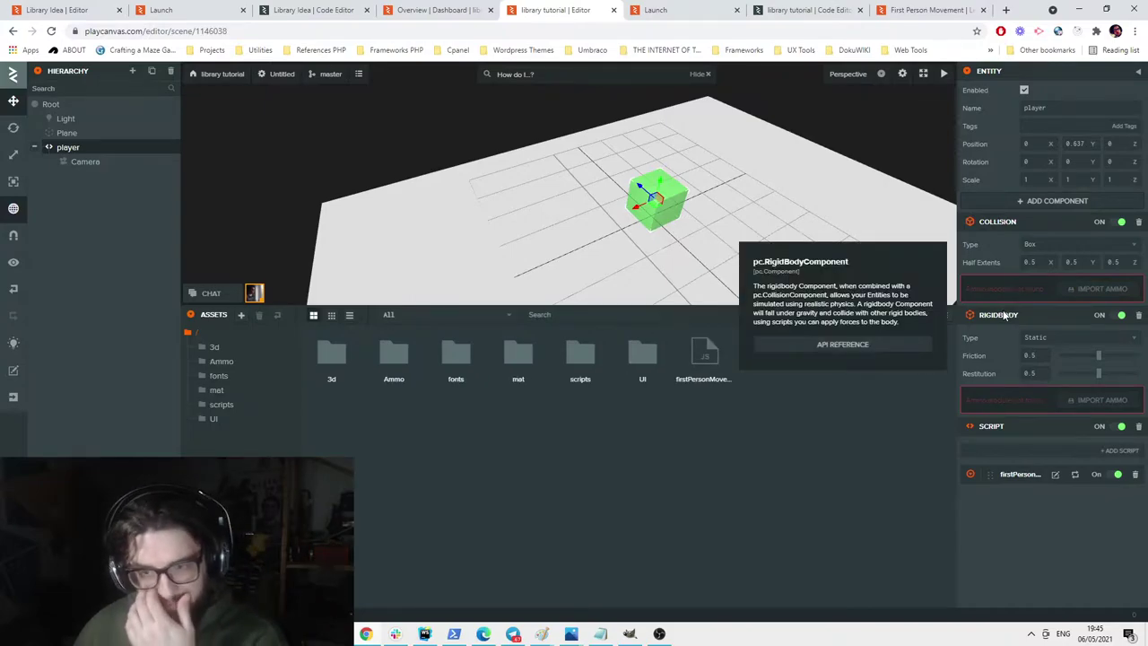
Set the player's collision type to Capsule and its rigidbody type to Dynamic.
left_click(1089, 246)
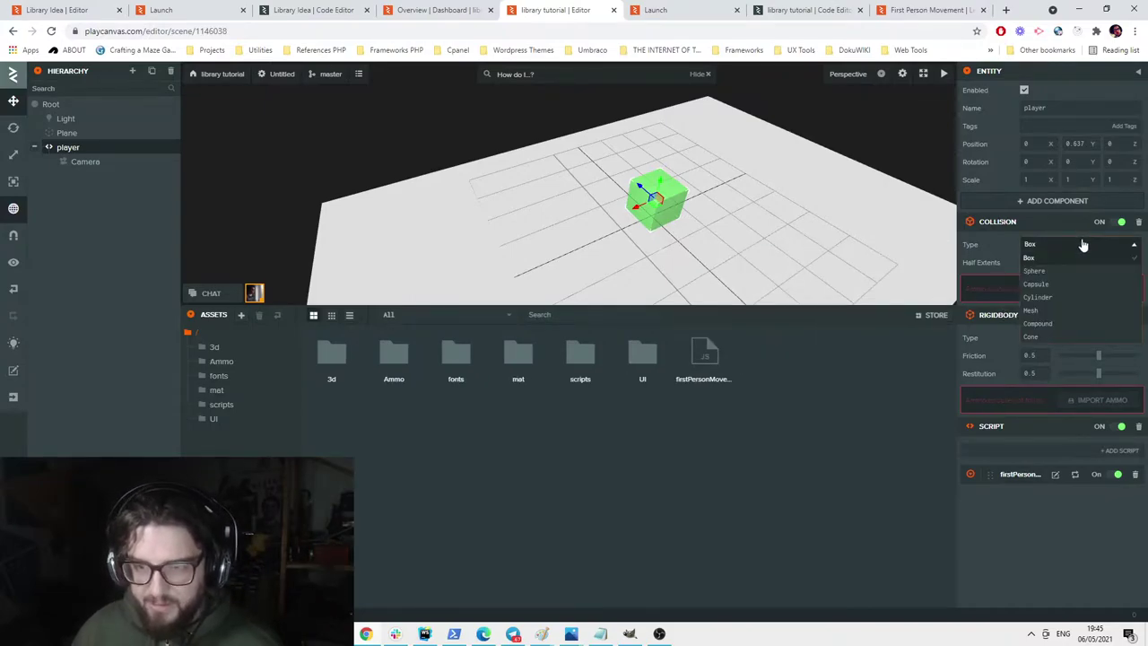
left_click(1050, 283)
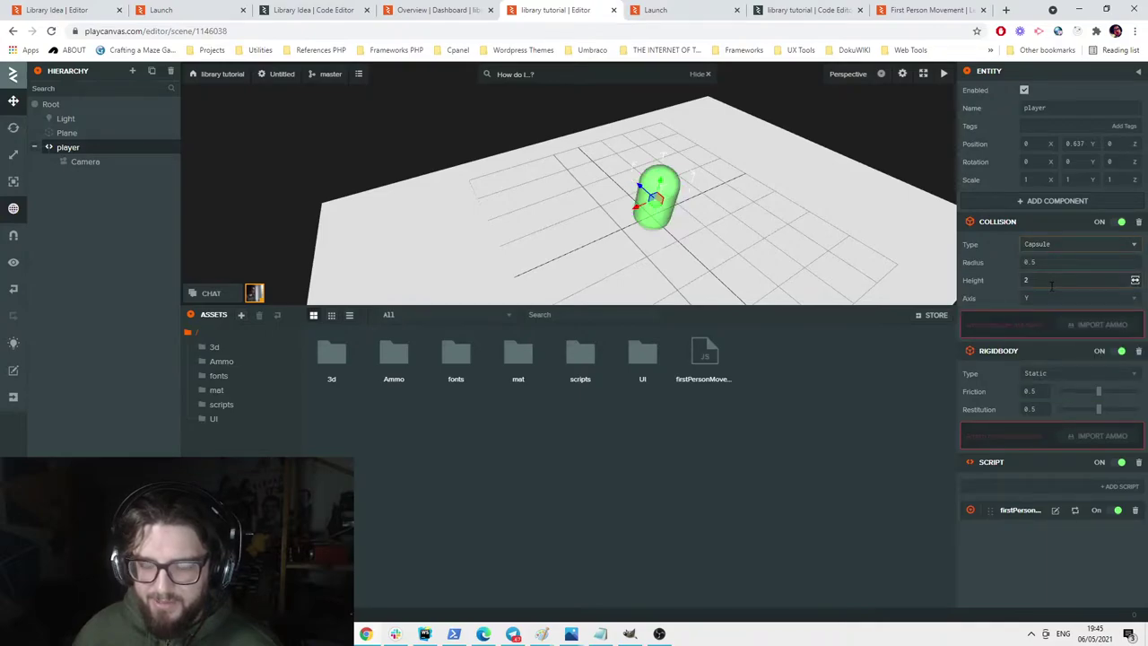
left_click(1059, 377)
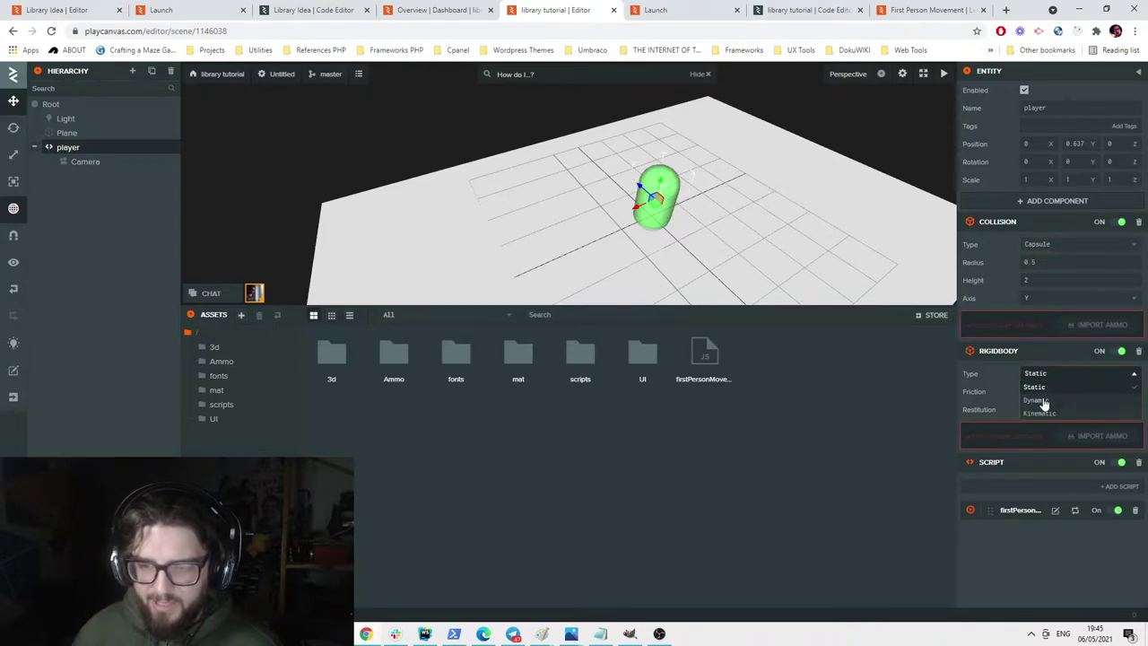
left_click(1042, 397)
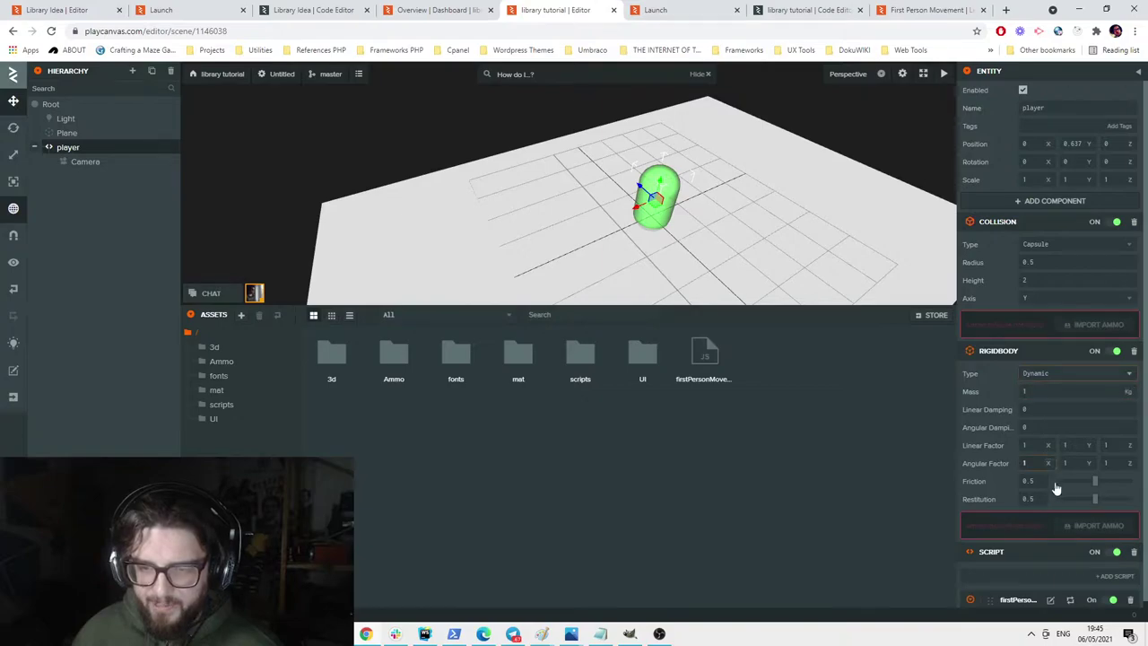
Parse the player's firstPersonMovement script to load its attributes and set power to 25.
scroll(1015, 533, "down", 1)
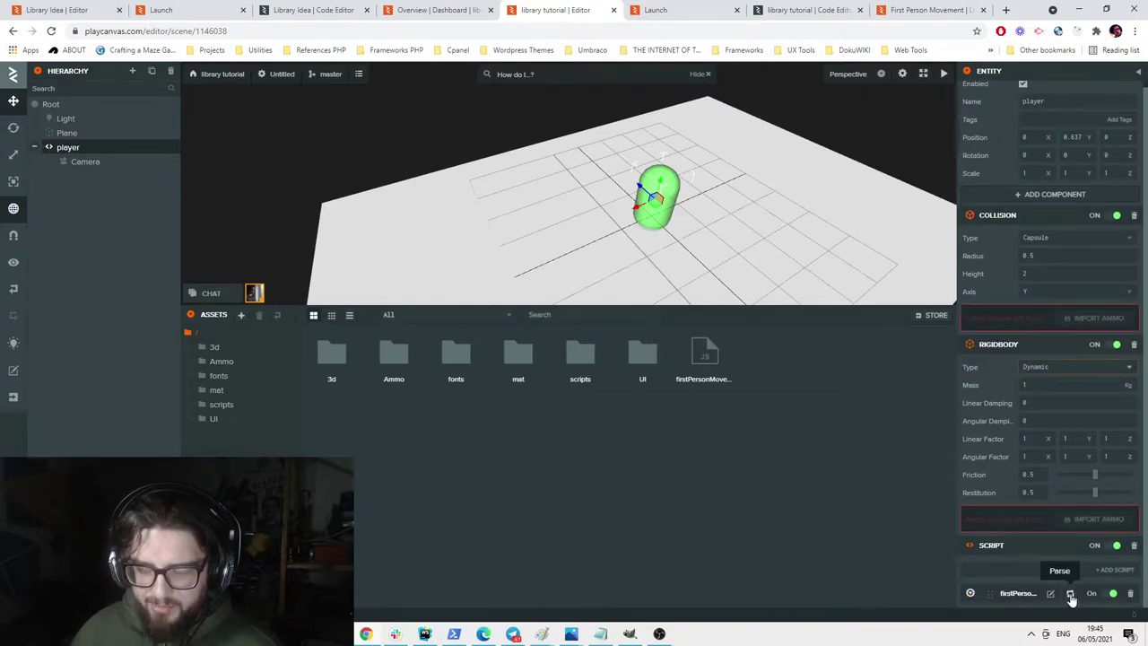
left_click(1071, 594)
scroll(1083, 502, "down", 1)
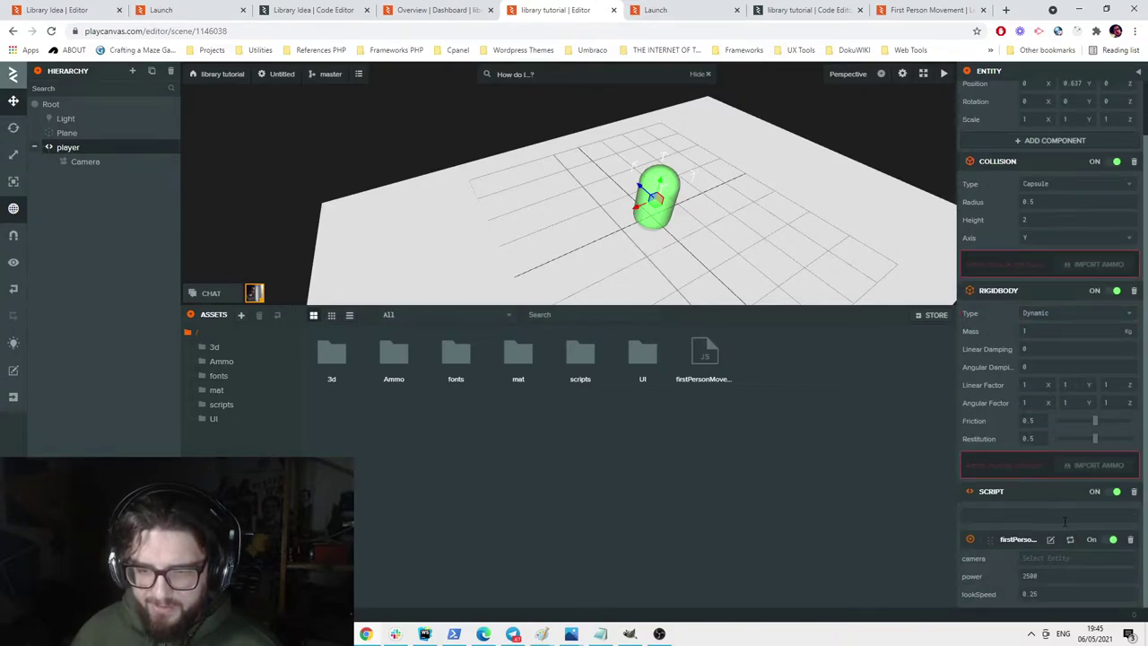
left_click(1057, 579)
key("BackSpace")
key("BackSpace")
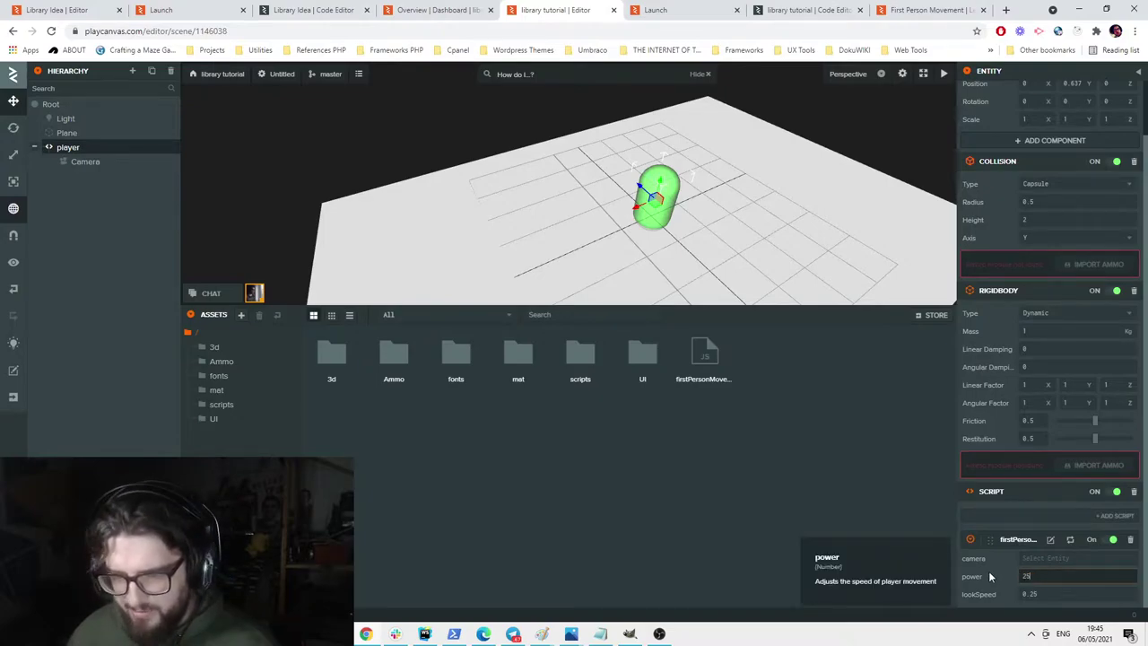
Launch the scene to test the player's physics and movement, and return to the scene editor.
left_click(942, 77)
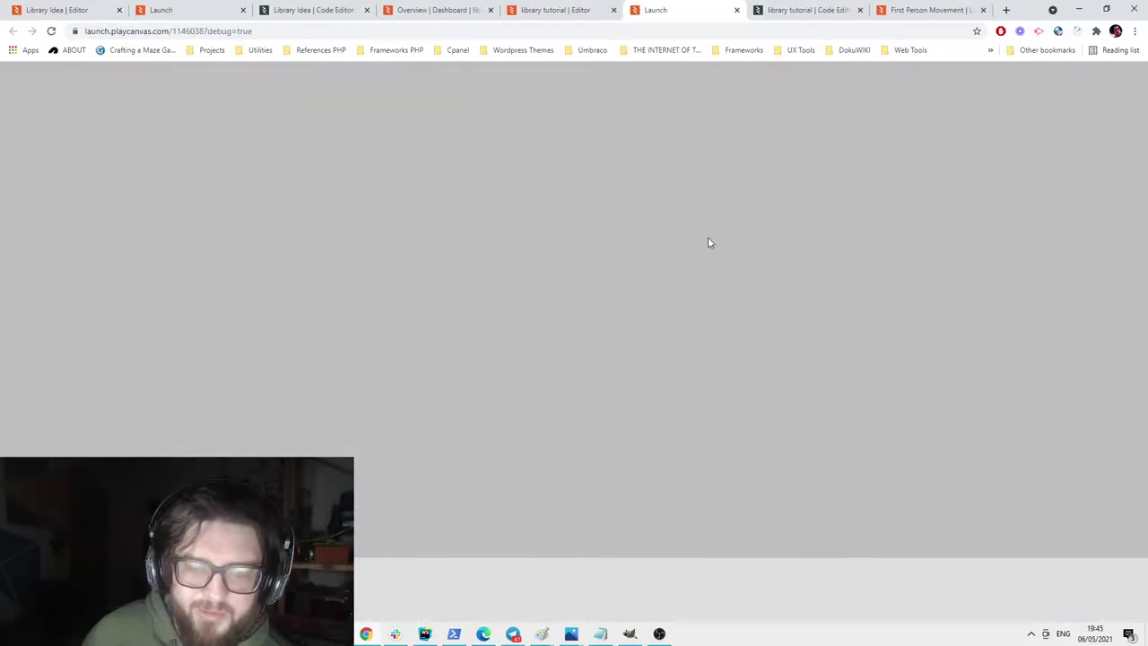
left_click(707, 239)
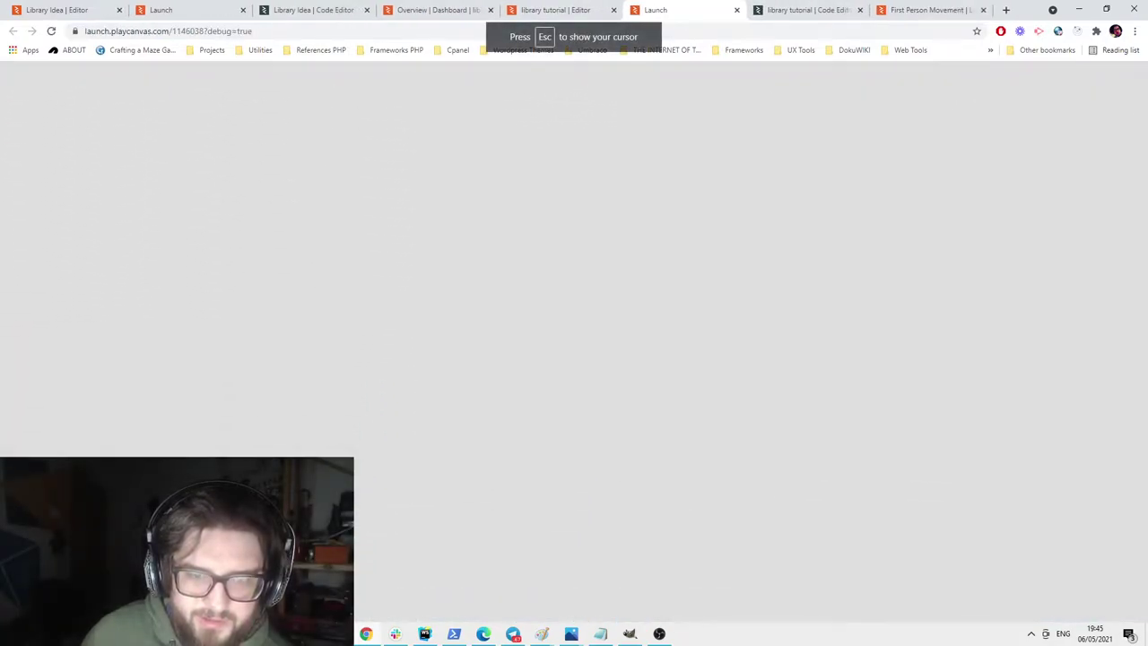
key("Escape")
left_click(521, 9)
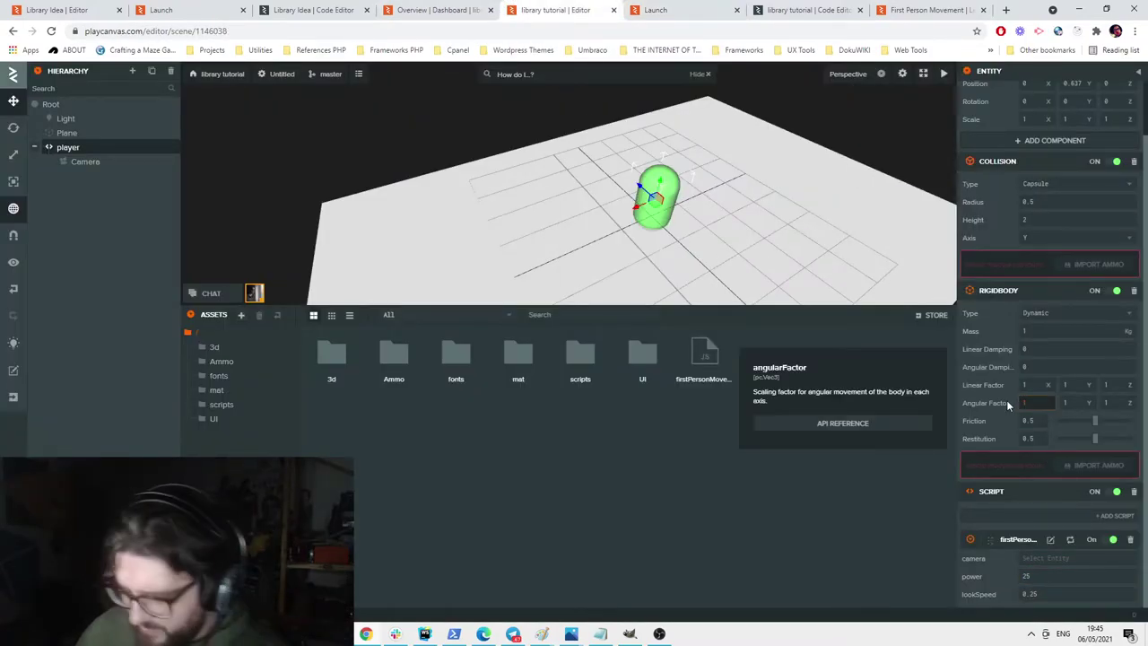
Set the player's rigidbody Angular Factor to 0 on X, Y and Z, and switch back to the launched game.
type("0")
mouse_move(1077, 403)
left_mouse_down()
mouse_move(1057, 403)
mouse_move(1086, 402)
left_mouse_up()
type("0")
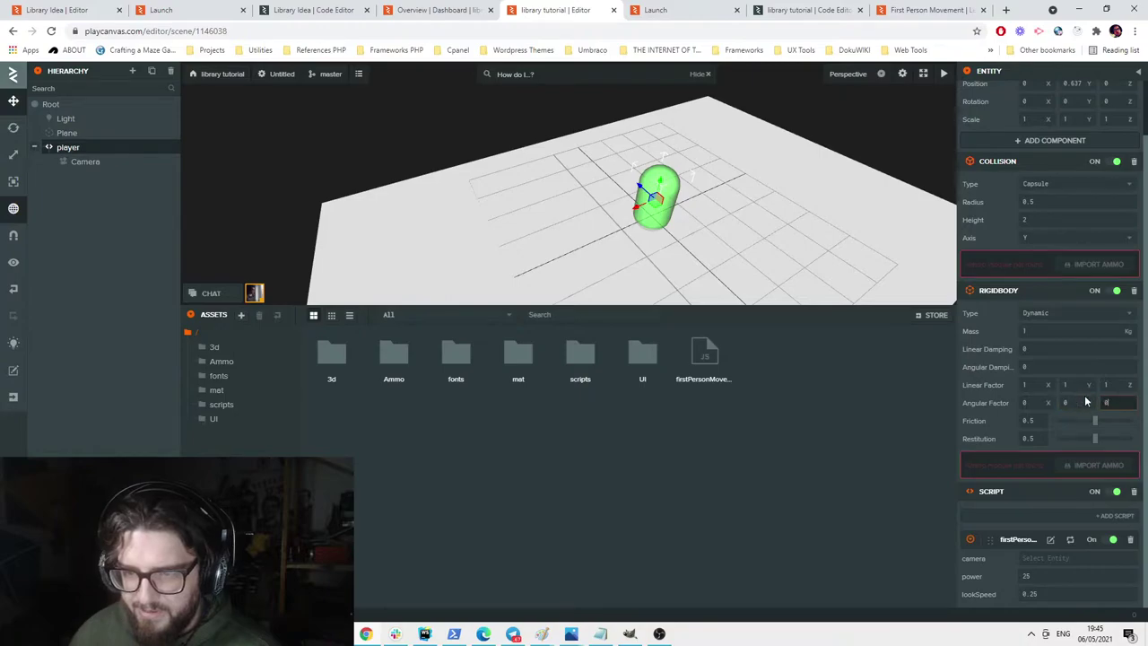
left_click(682, 9)
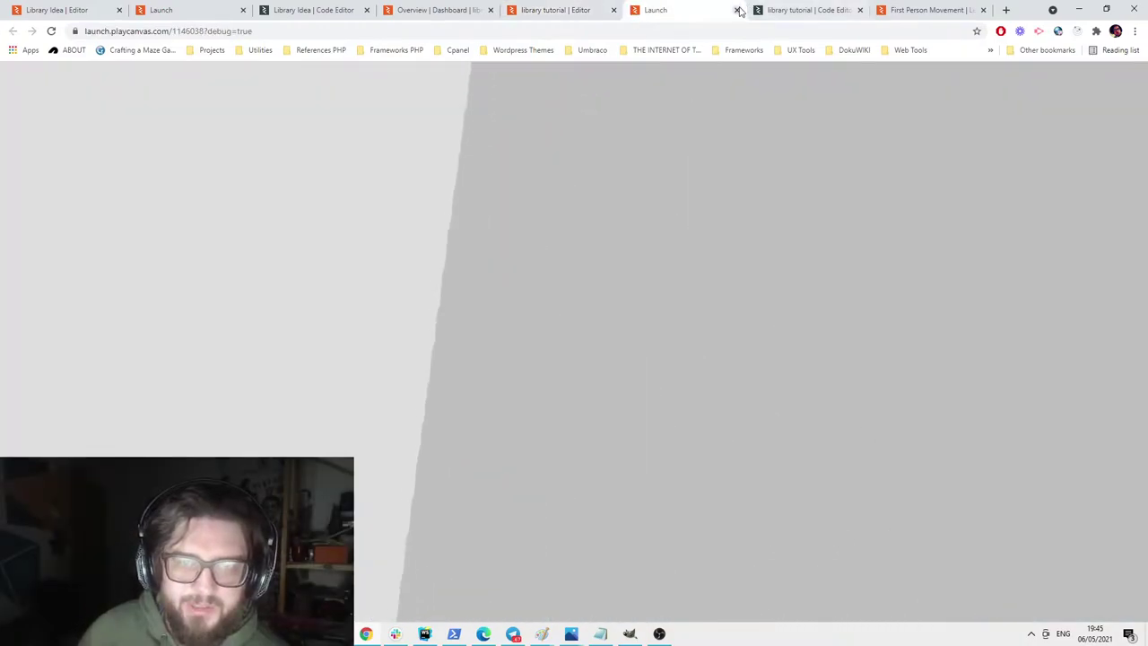
Relaunch the scene to test the player's movement with rotation locked, and close the launched game.
left_click(736, 9)
left_click(943, 74)
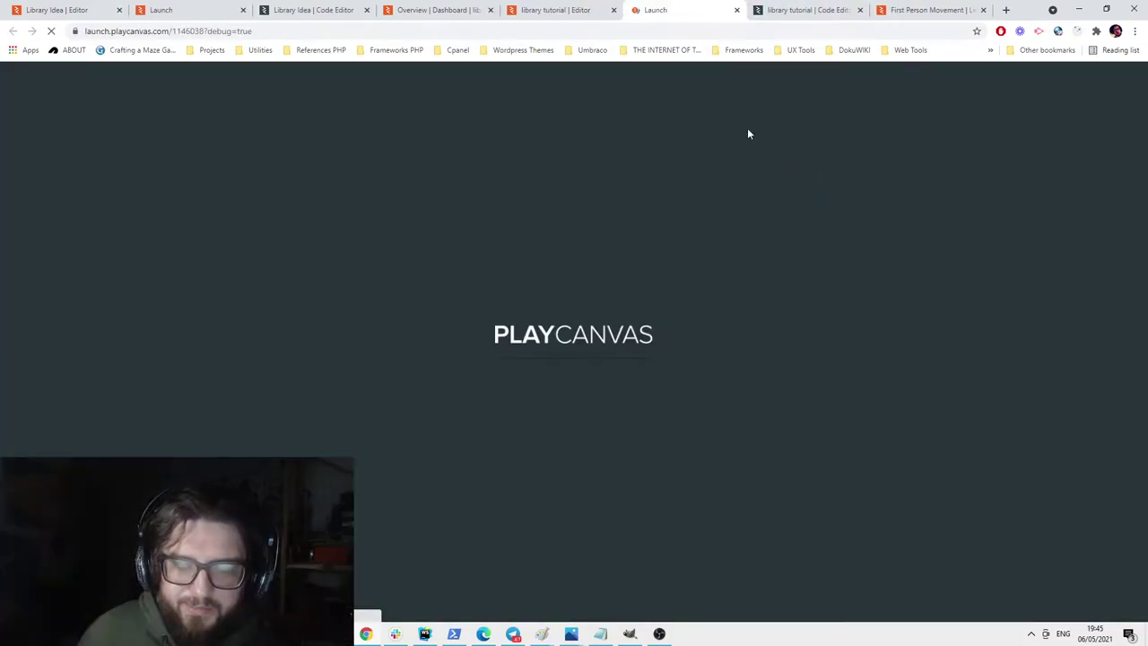
left_click(741, 172)
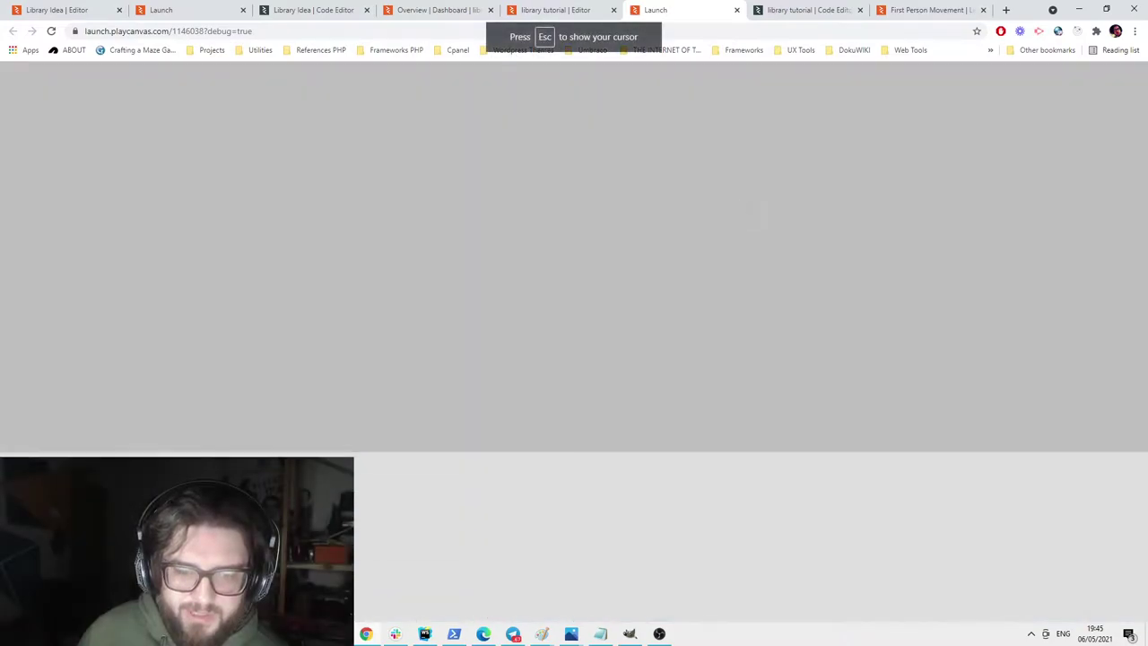
key("d")
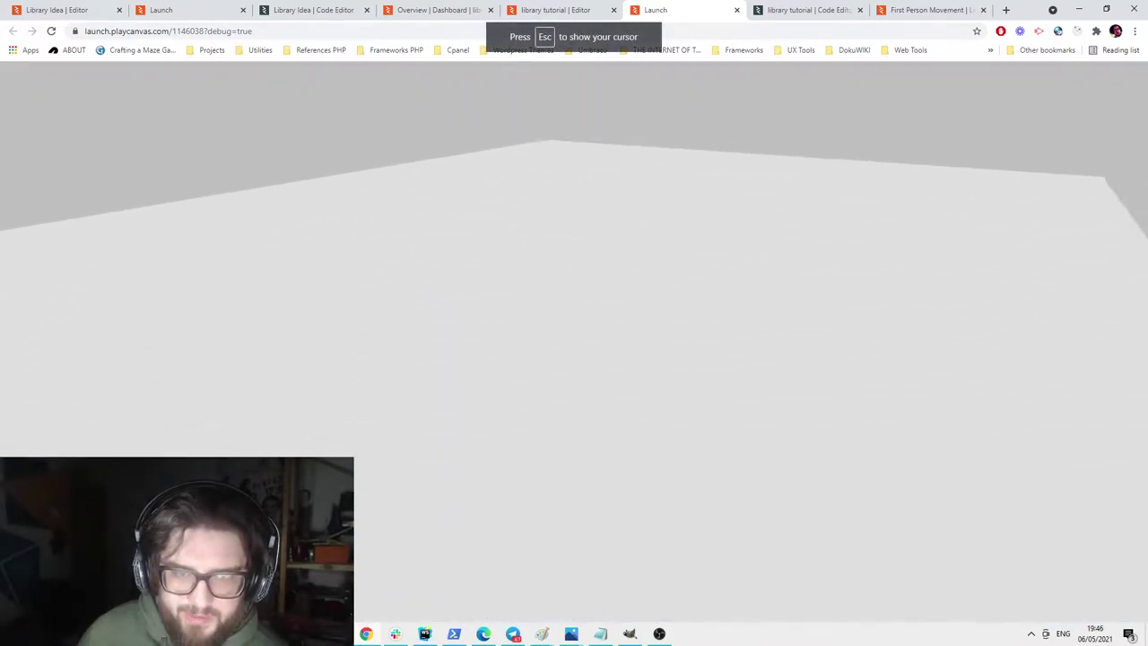
key("Escape")
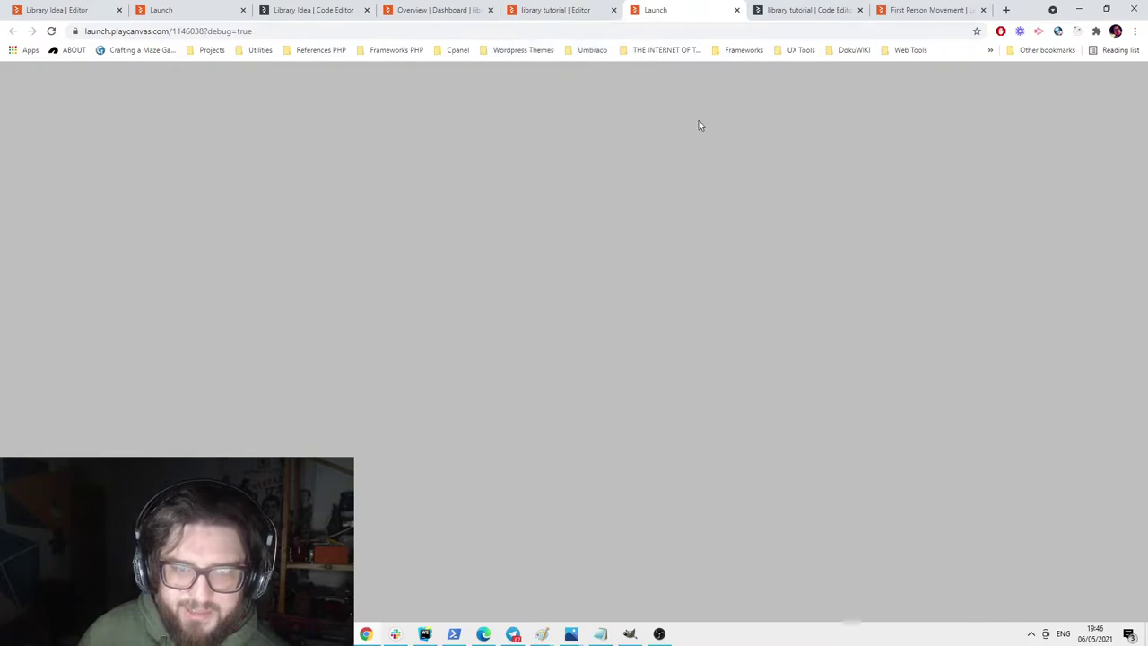
left_click(737, 9)
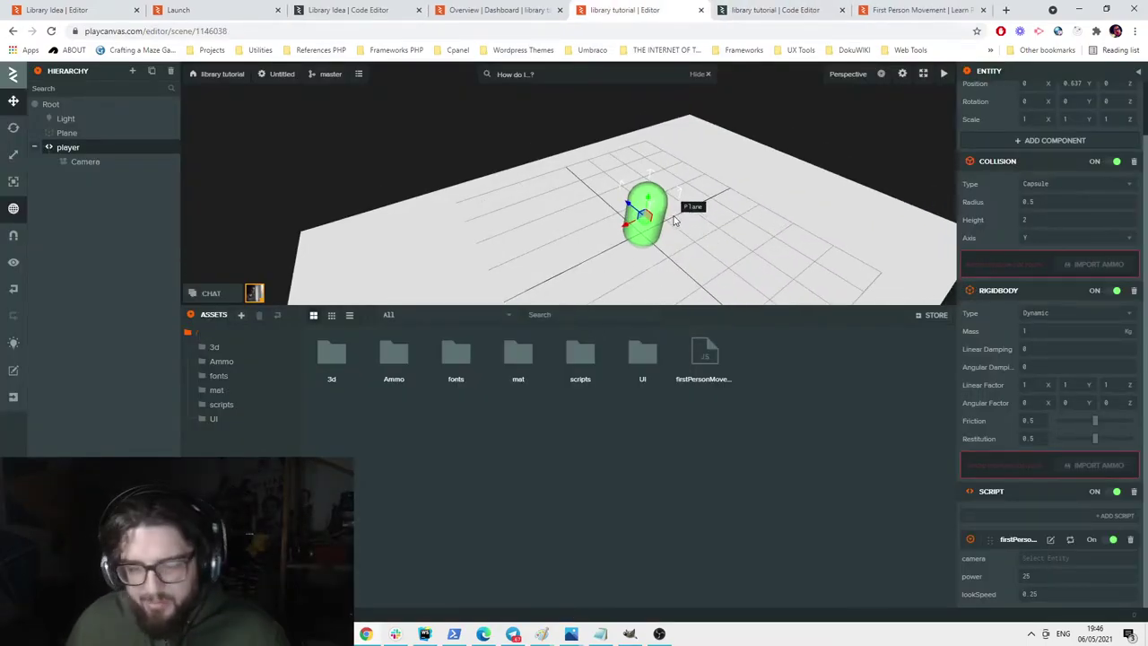
scroll(710, 220, "down", 4)
scroll(712, 221, "up", 3)
right_click_drag(713, 220, 654, 218)
scroll(655, 218, "down", 3)
left_click(659, 634)
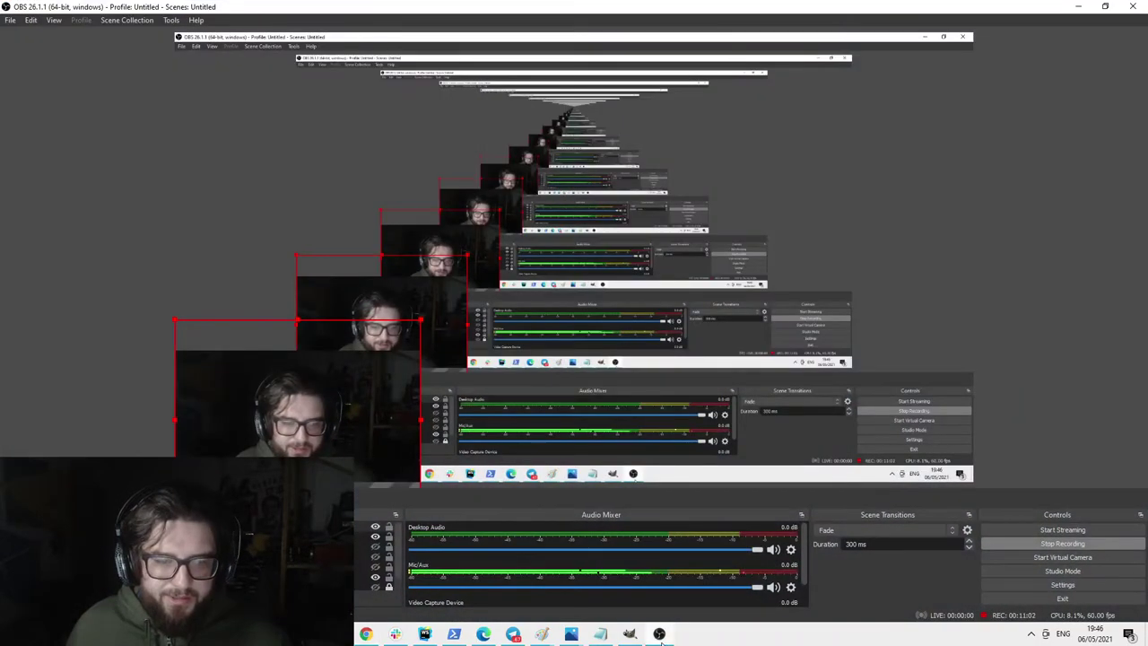
left_click(659, 634)
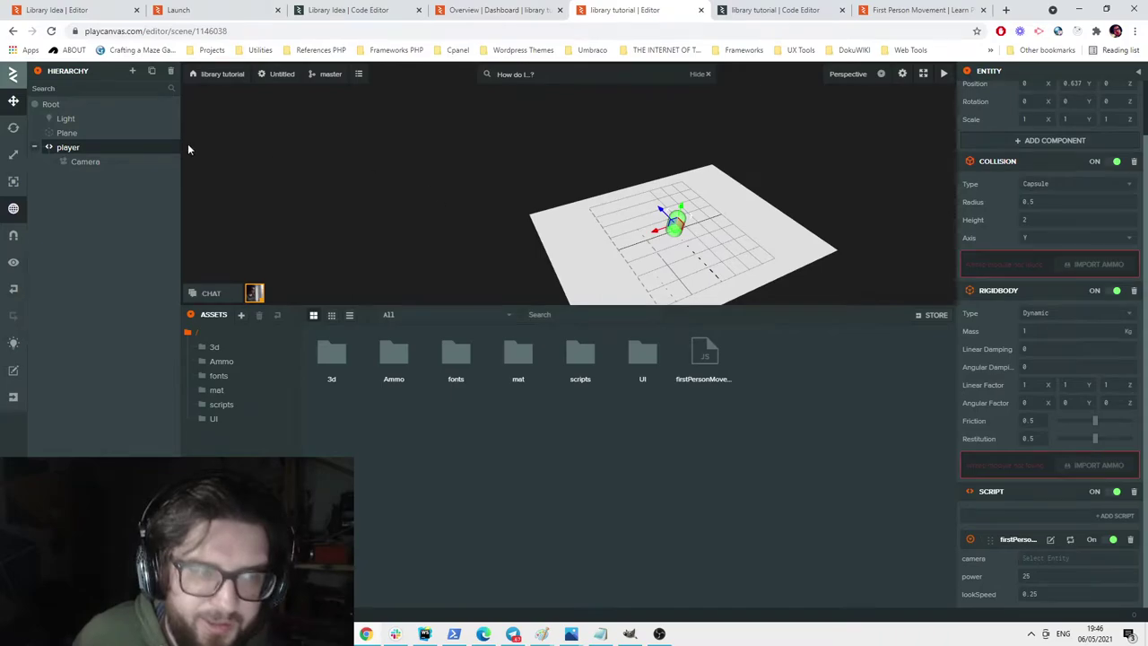
Add a Box primitive under Root and move it along Z to about 5.69, near the plane's long edge.
left_click(51, 106)
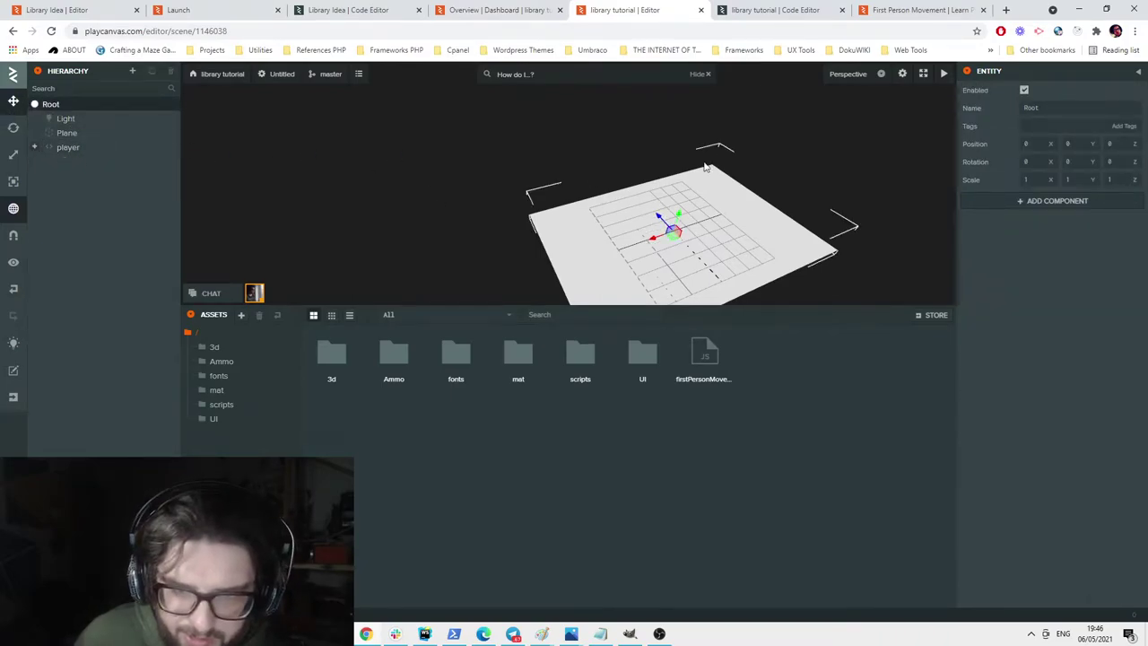
left_click(67, 133)
right_click(66, 133)
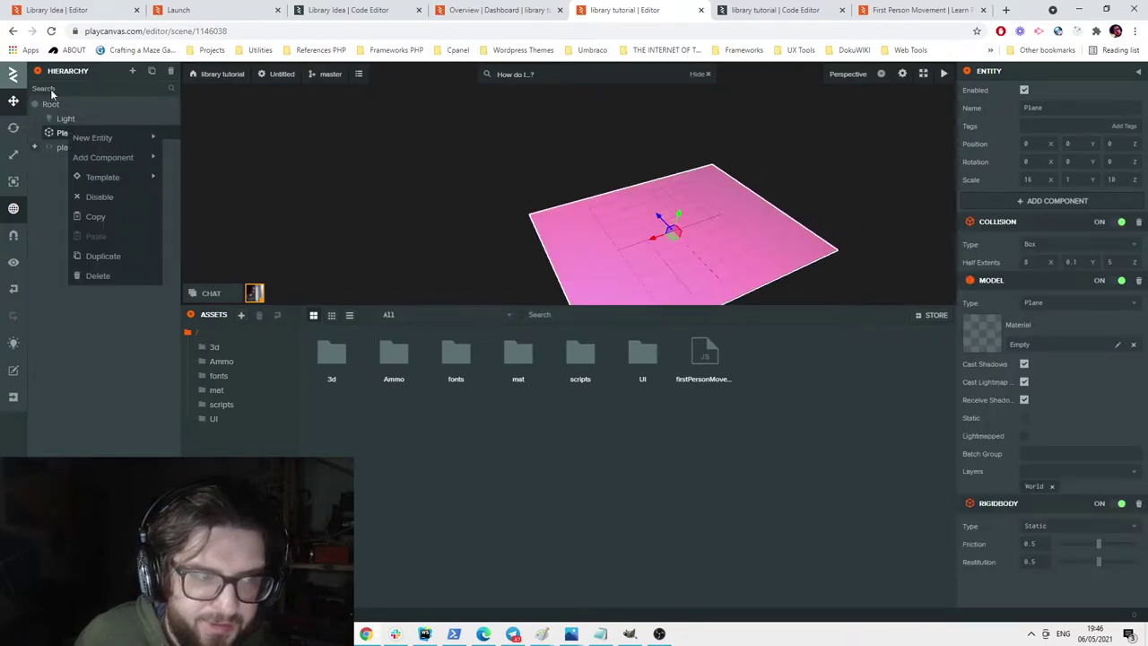
right_click(55, 109)
mouse_move(98, 115)
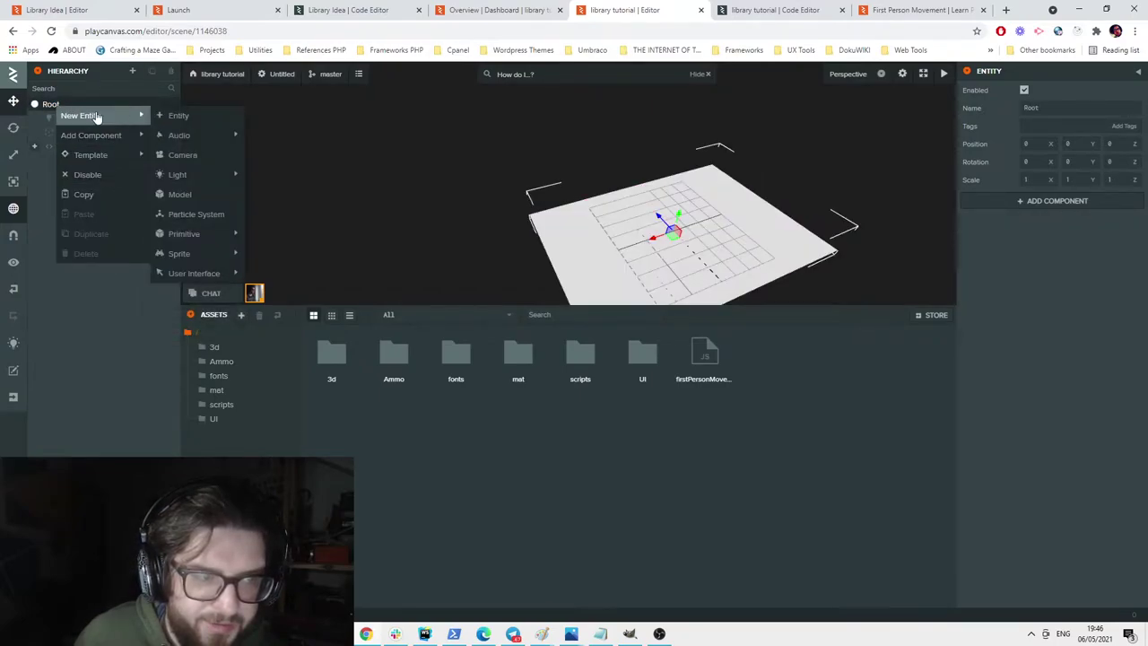
mouse_move(216, 234)
left_click(263, 236)
left_click_drag(662, 224, 634, 205)
scroll(634, 204, "up", 3)
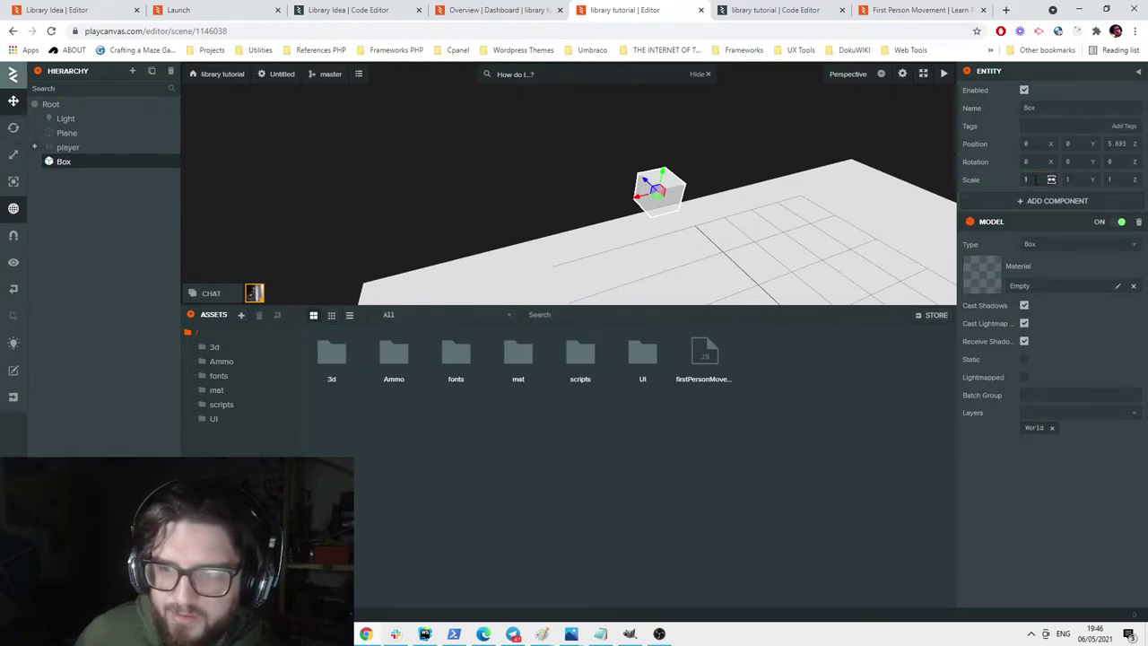
Set the box's X scale to 16 and shift it along Z to about 5.42 against the plane's edge.
type("16")
key("Tab")
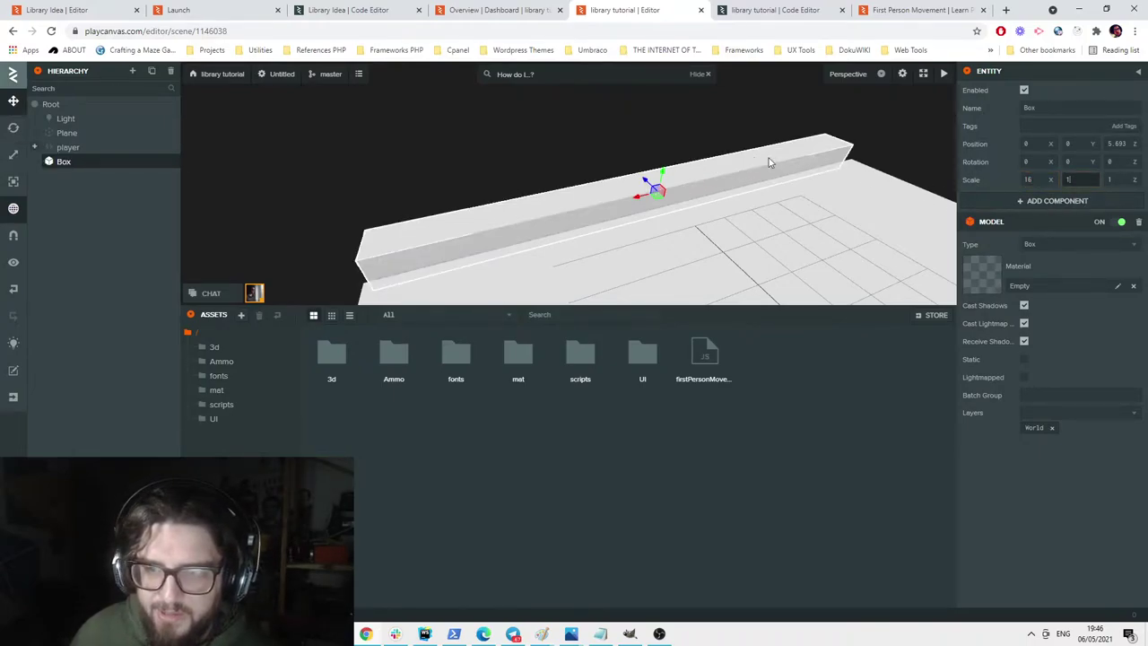
left_click_drag(665, 211, 772, 238)
scroll(771, 238, "down", 3)
left_click_drag(516, 164, 514, 167)
scroll(623, 185, "up", 5)
left_click_drag(593, 195, 587, 143)
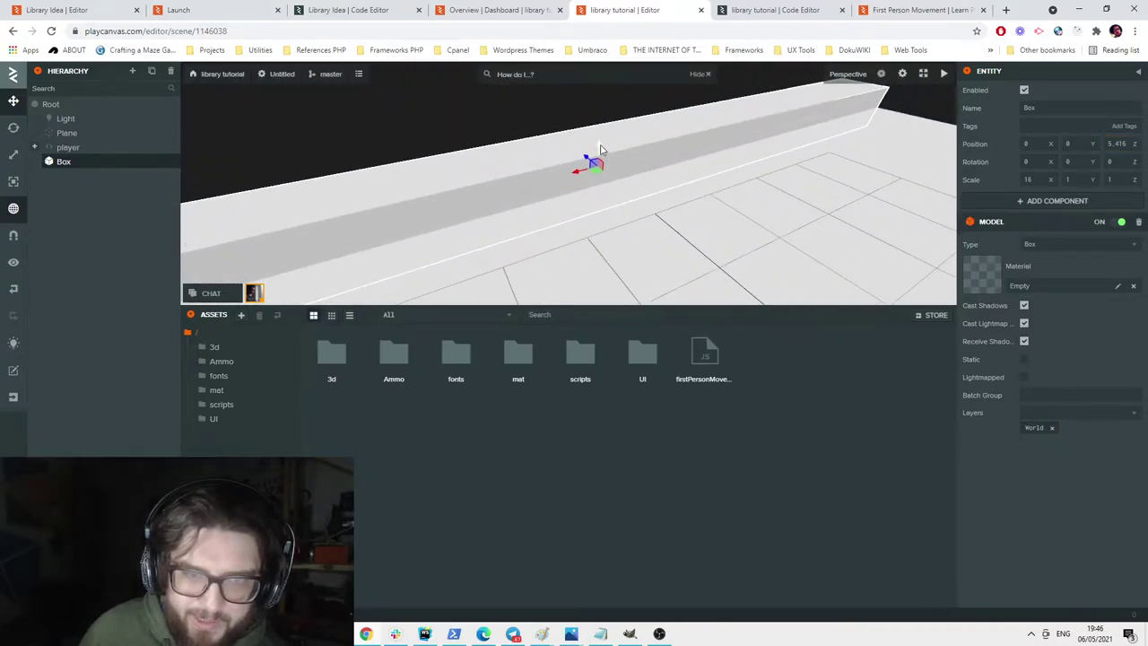
Stretch the box vertically to a Y scale of about 4.32 and raise it to about Y 2.19.
left_click(13, 154)
left_click_drag(597, 147, 594, 96)
scroll(628, 231, "down", 5)
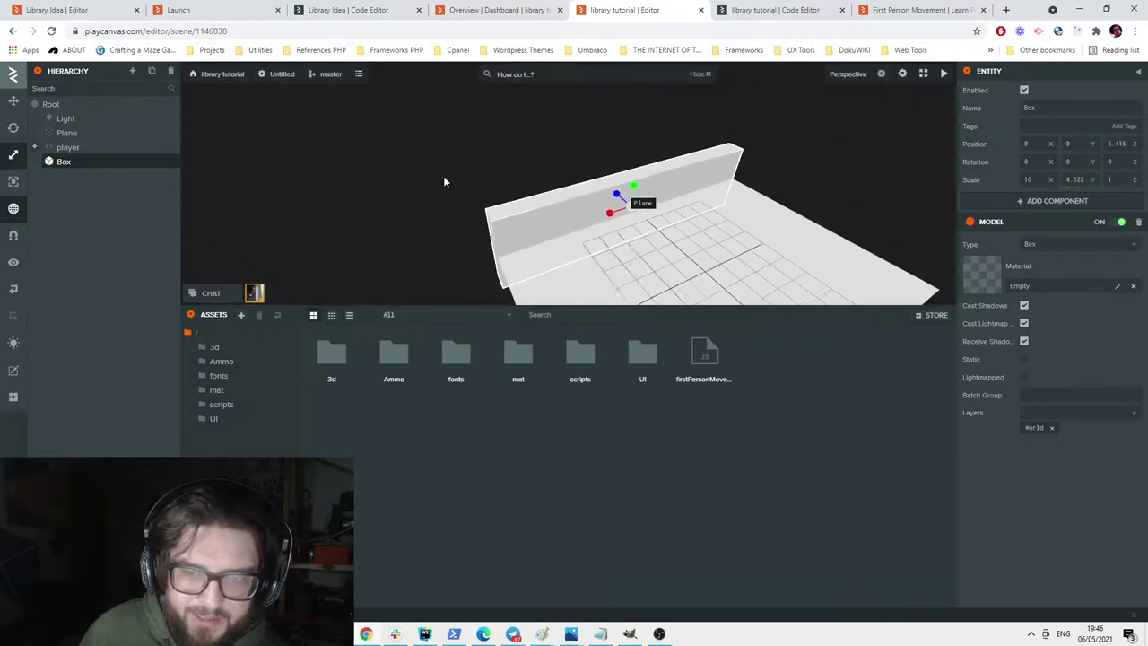
left_click(14, 101)
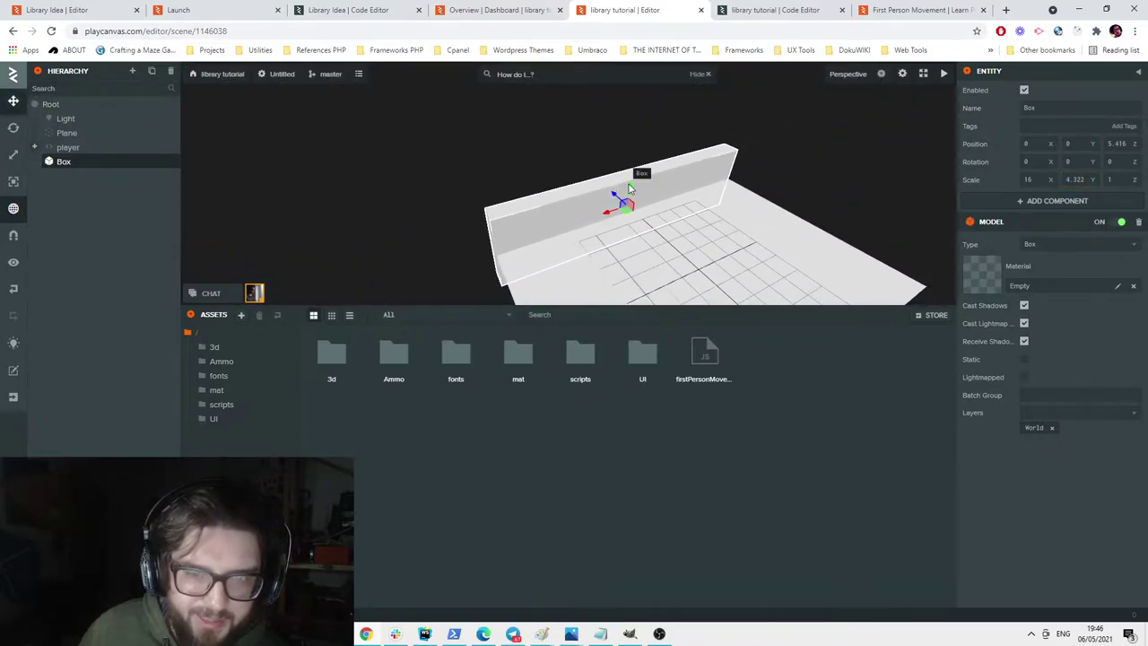
left_click_drag(631, 183, 629, 153)
scroll(633, 204, "up", 3)
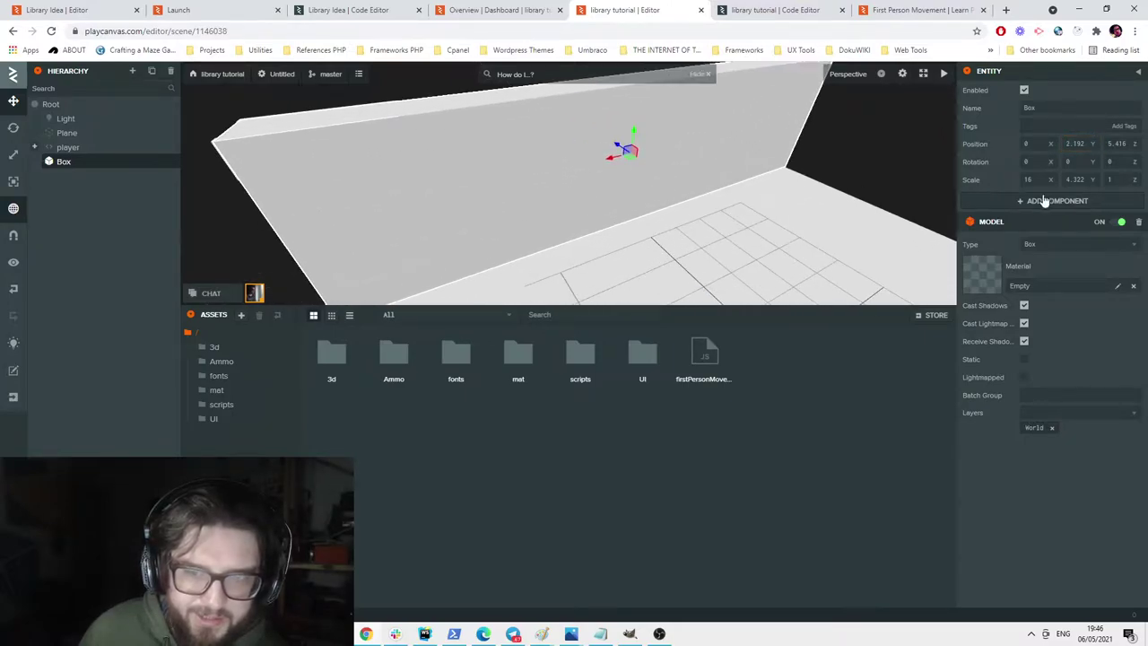
Set the box's scale to 4 on Y and 0.2 on Z, and lower it to about Y 2.05.
left_click_drag(1093, 179, 1089, 179)
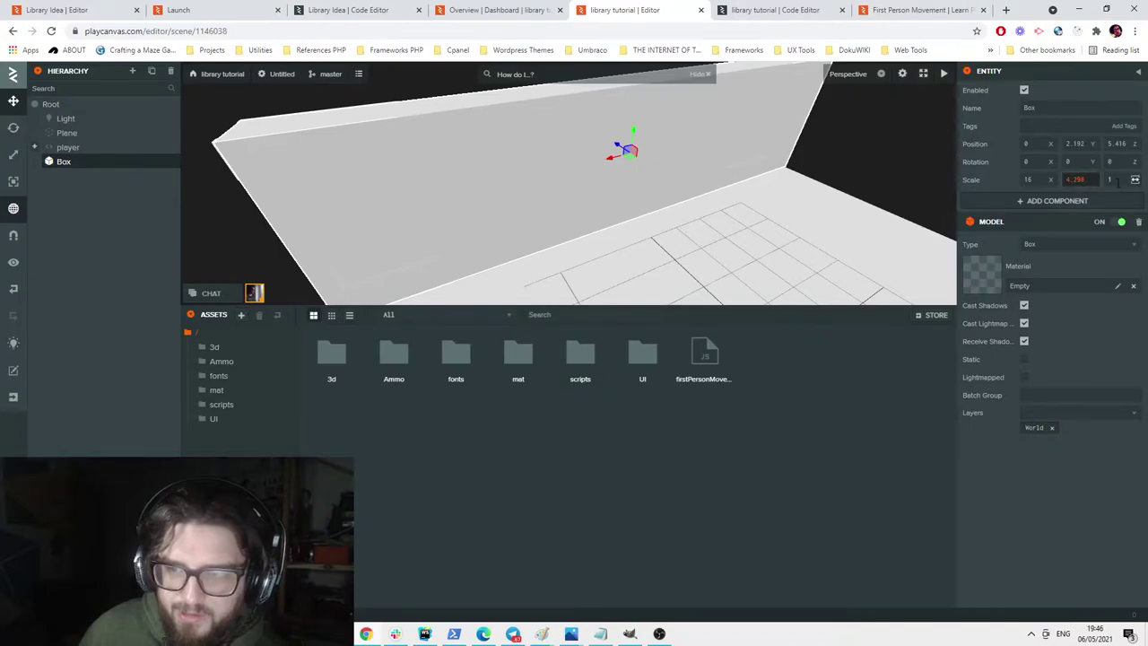
left_click(1111, 179)
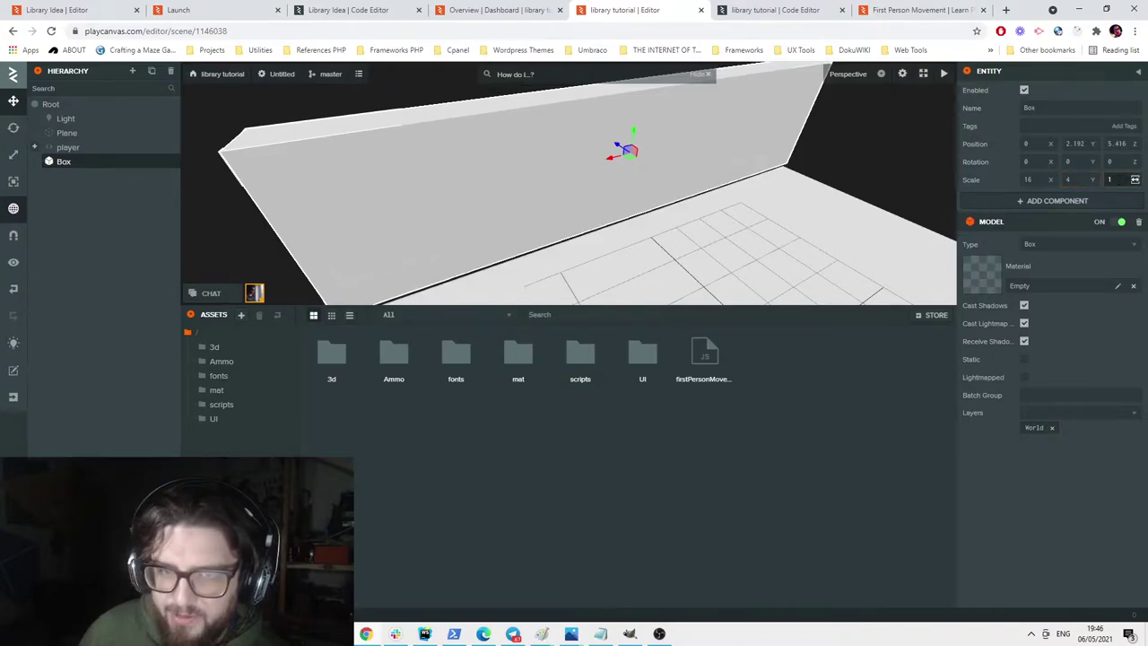
type("1")
key("Return")
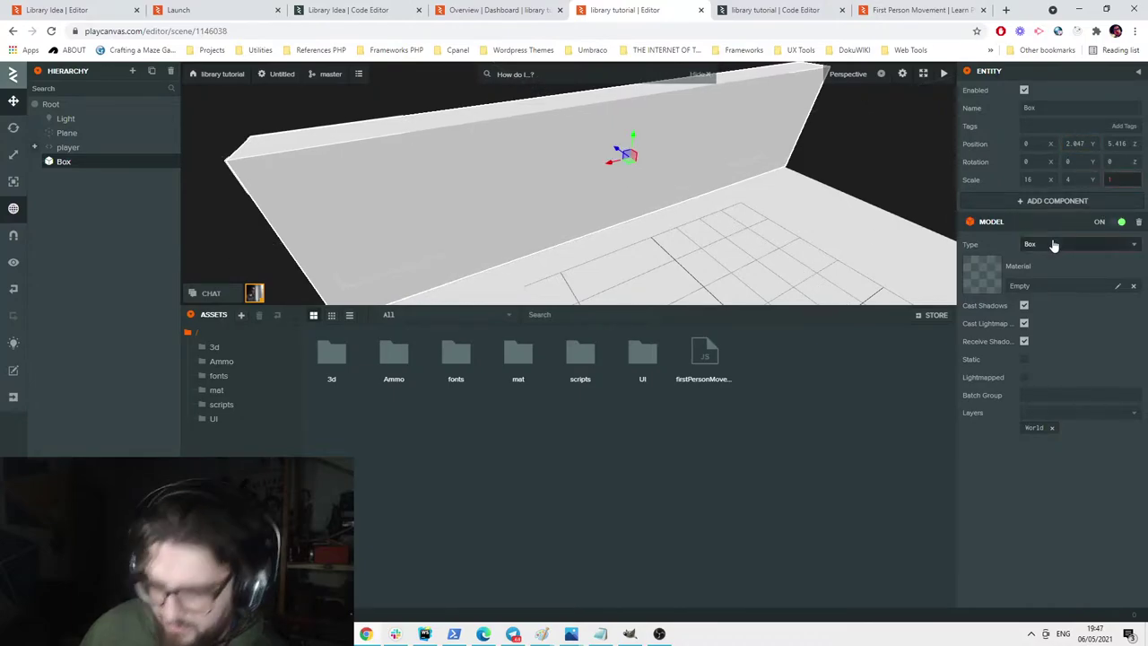
type("0.2")
key("Return")
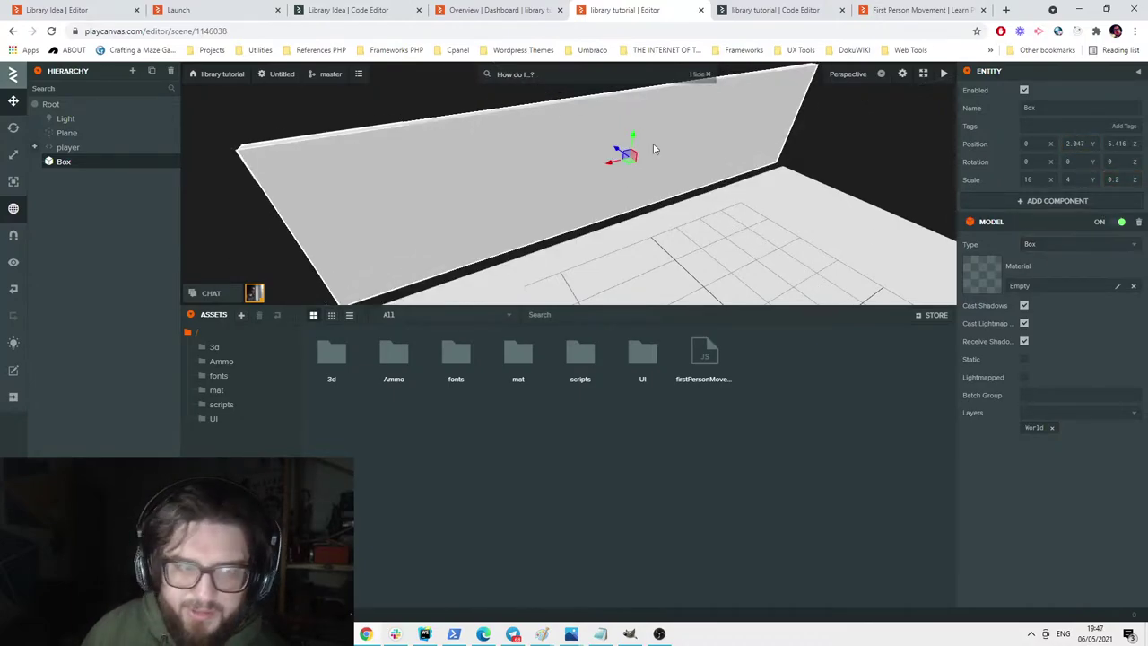
Move the thinned box along Z to about 5.04 so it closes the gap to the plane's edge.
left_click_drag(644, 218, 724, 238)
scroll(724, 238, "down", 3)
left_click_drag(590, 193, 589, 194)
scroll(648, 210, "up", 5)
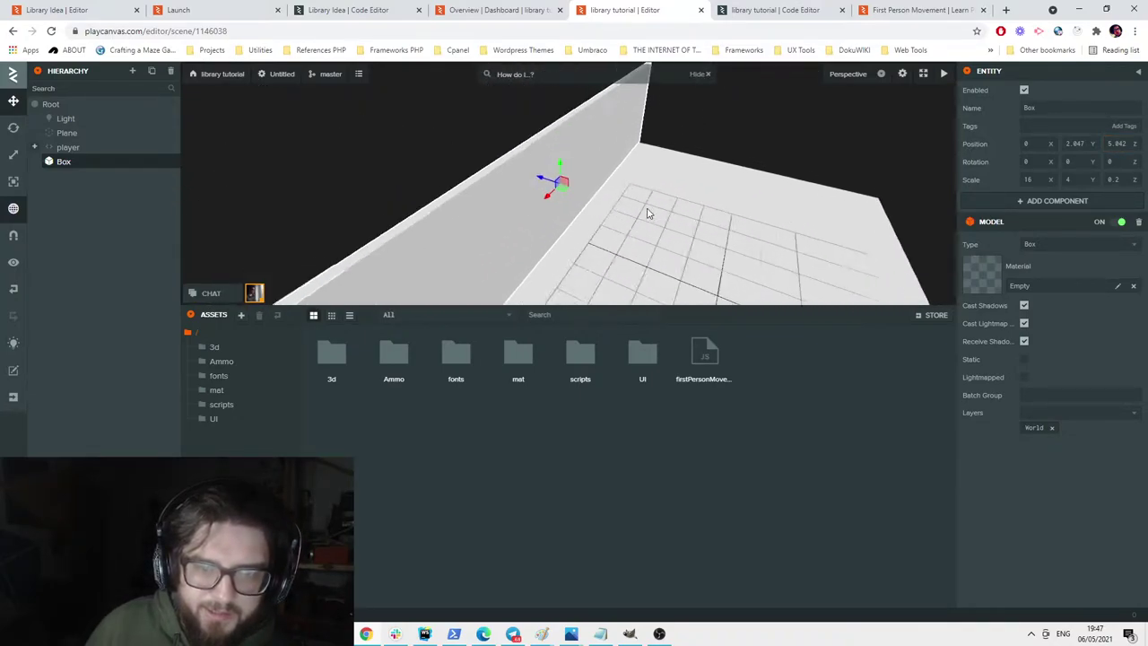
scroll(720, 152, "down", 3)
Add Collision and Rigid Body components to the box.
left_click(1019, 196)
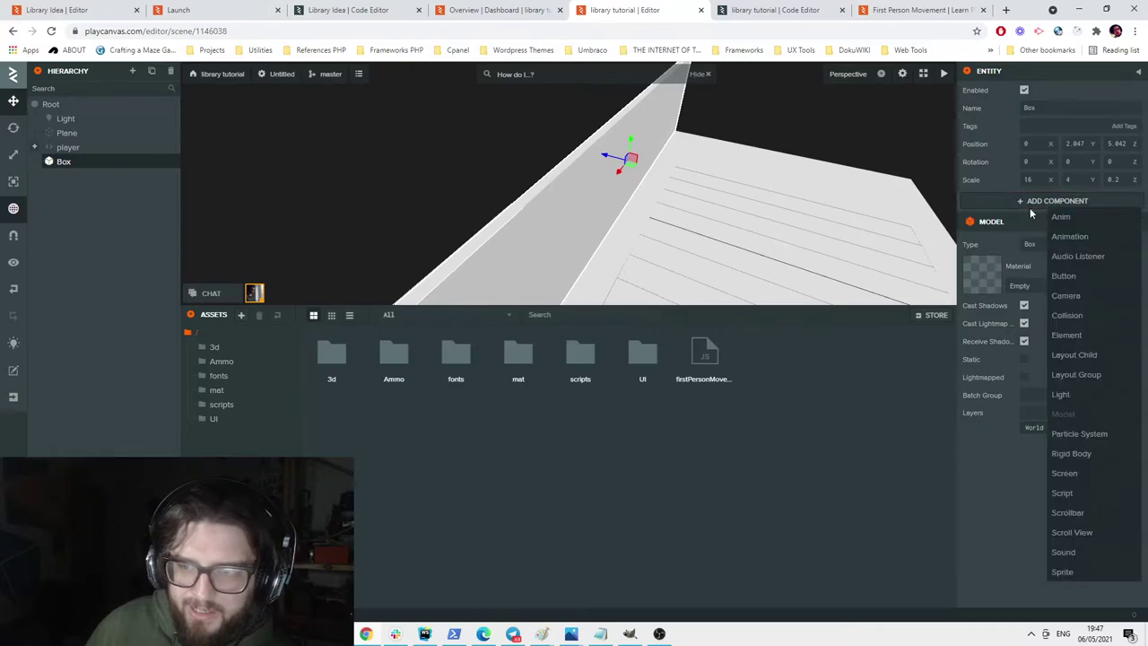
left_click(1063, 304)
left_click(1066, 209)
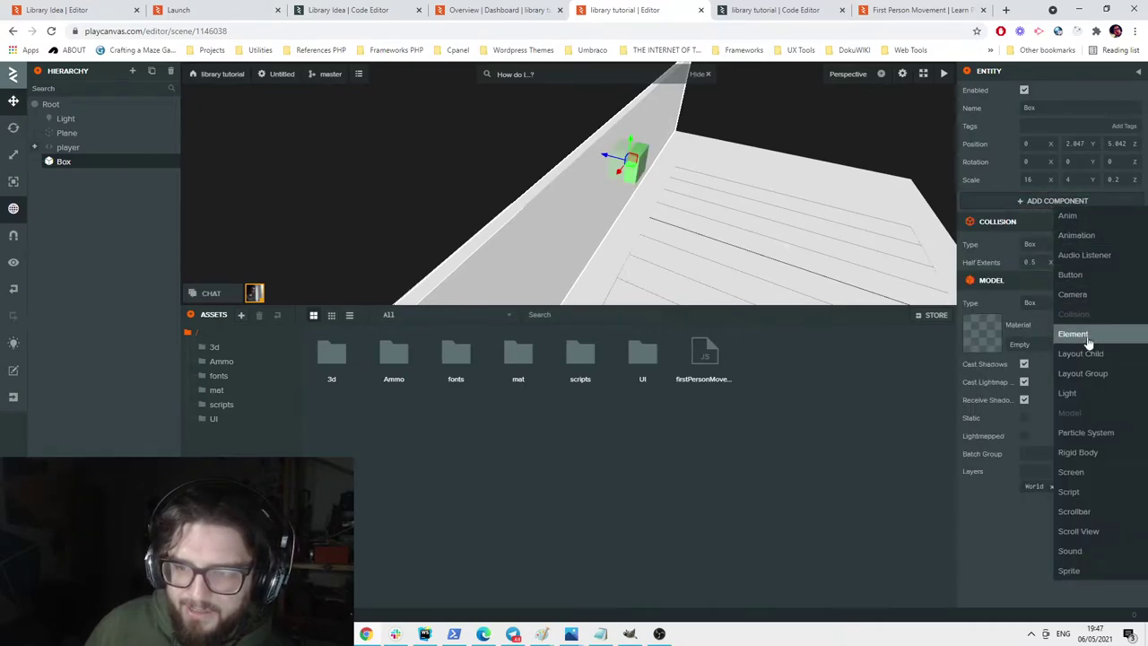
left_click(1083, 469)
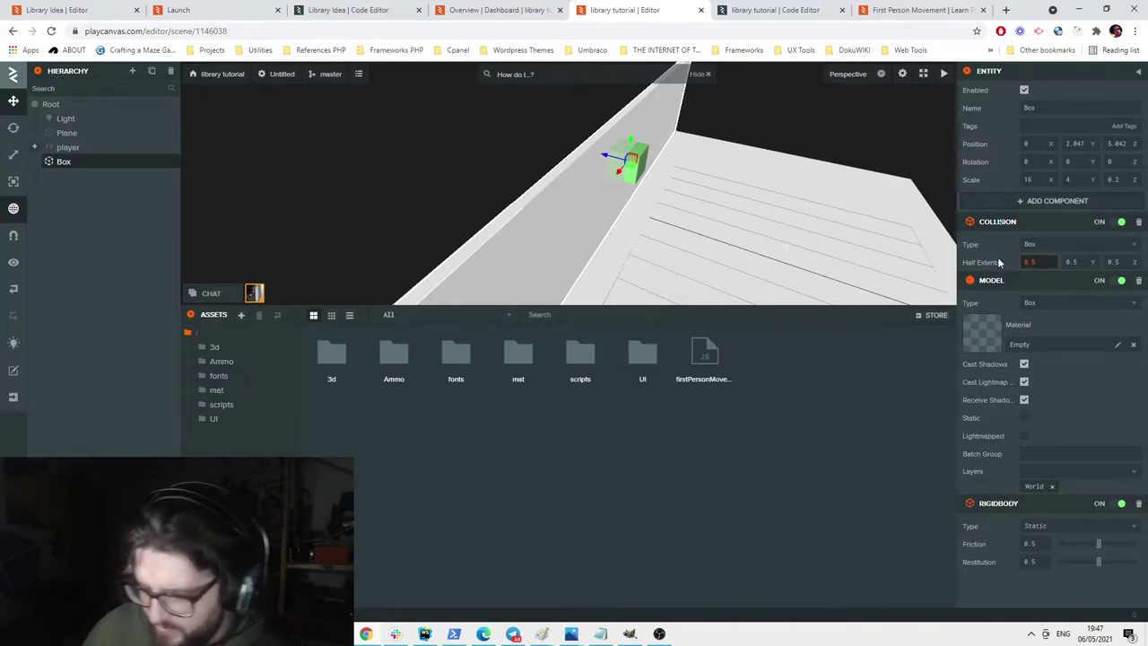
Set the box's collision half extents to 8 on X, 2 on Y and 0.1 on Z.
type("8")
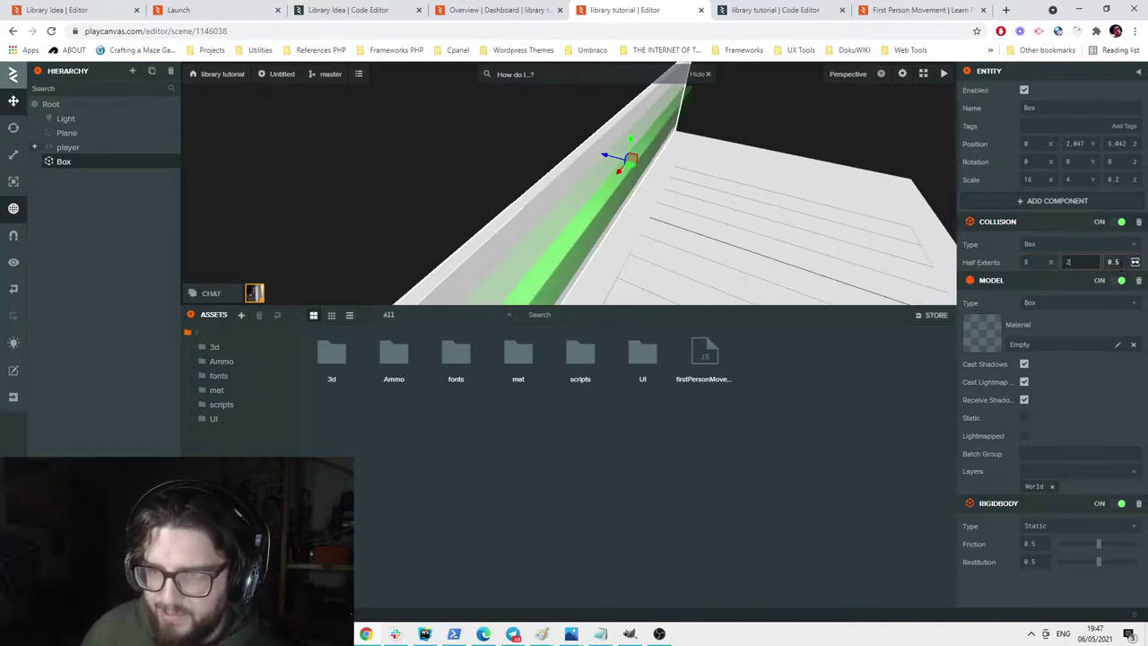
left_click(1116, 262)
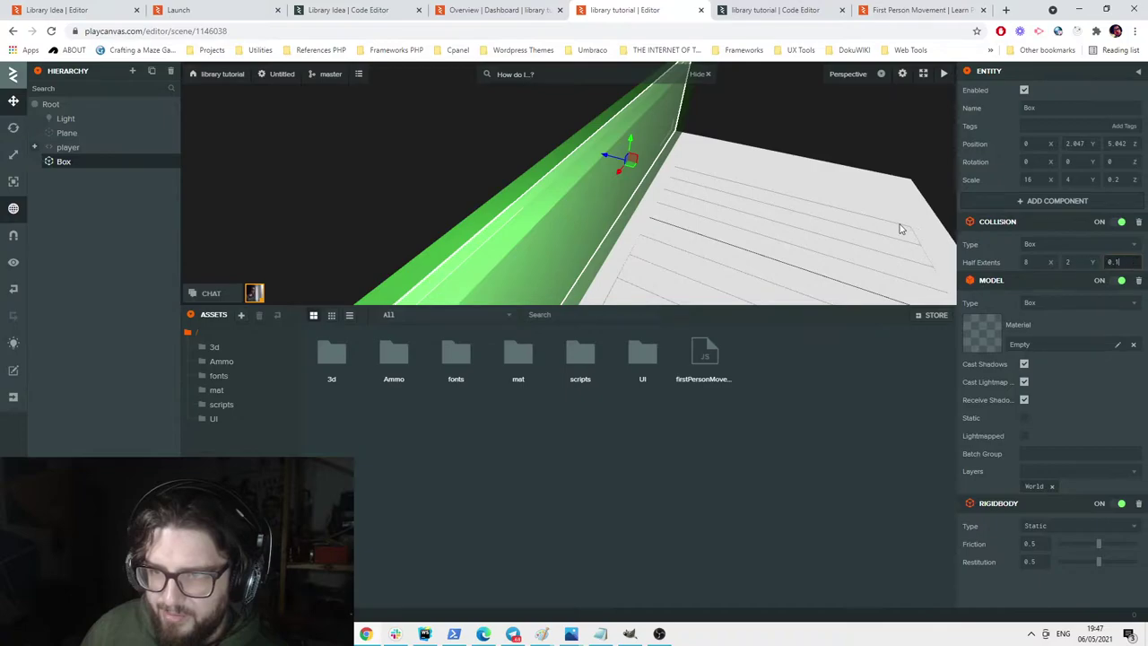
type("0.1")
left_click(899, 223)
left_click(628, 161)
left_click_drag(653, 212, 677, 266)
scroll(678, 267, "down", 5)
scroll(707, 238, "up", 4)
scroll(707, 243, "down", 4)
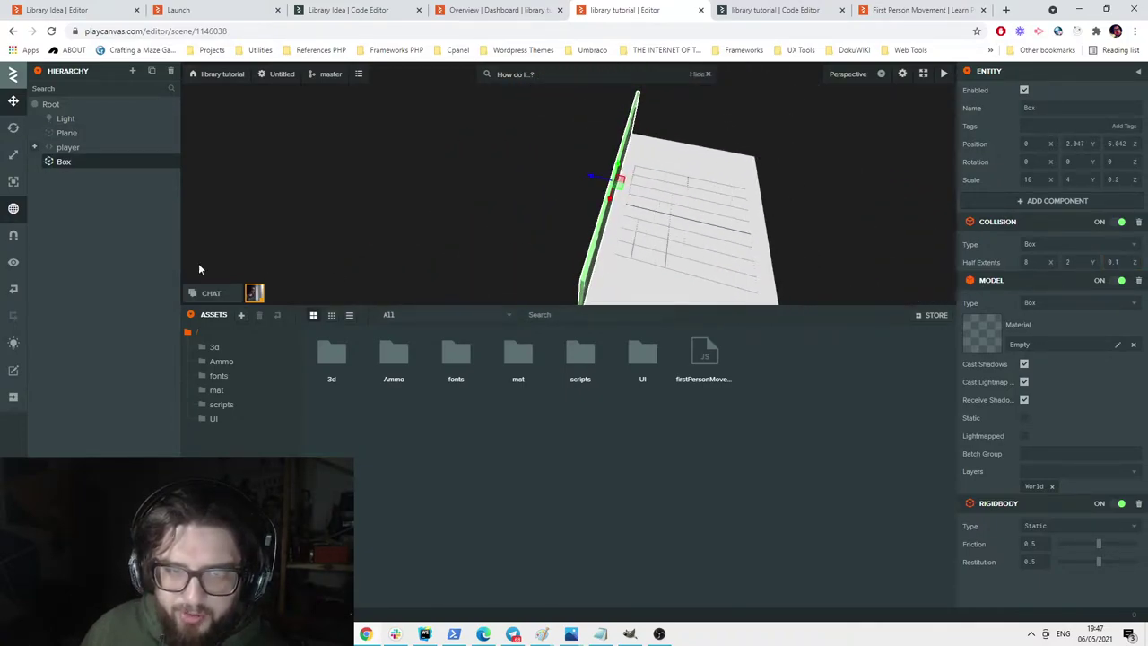
Rename the box entity as wall.
right_click(79, 162)
left_click(1035, 109)
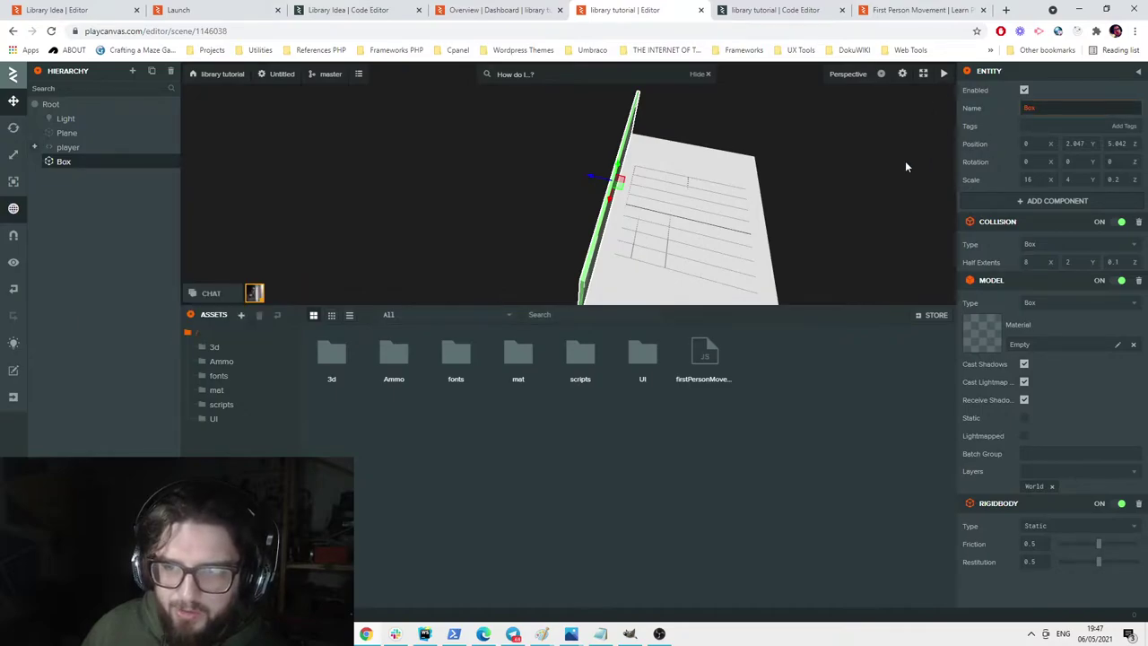
type("wall")
key("Return")
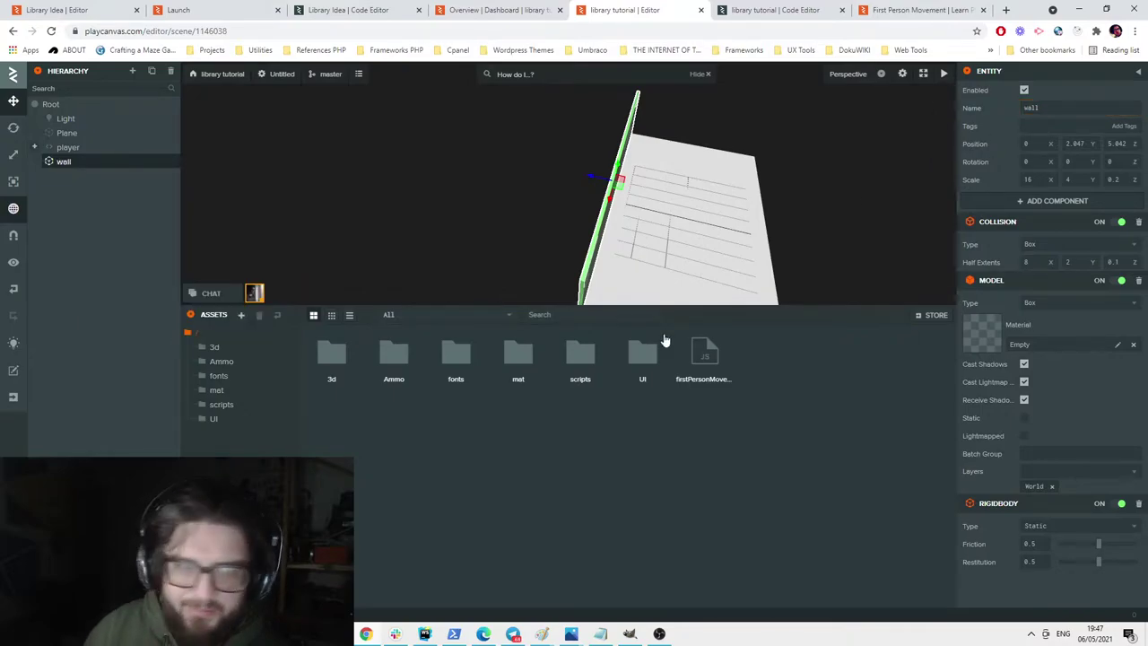
Duplicate the wall and move the copy to the plane's opposite long edge, at about Z -5.07.
right_click(55, 164)
left_click(99, 282)
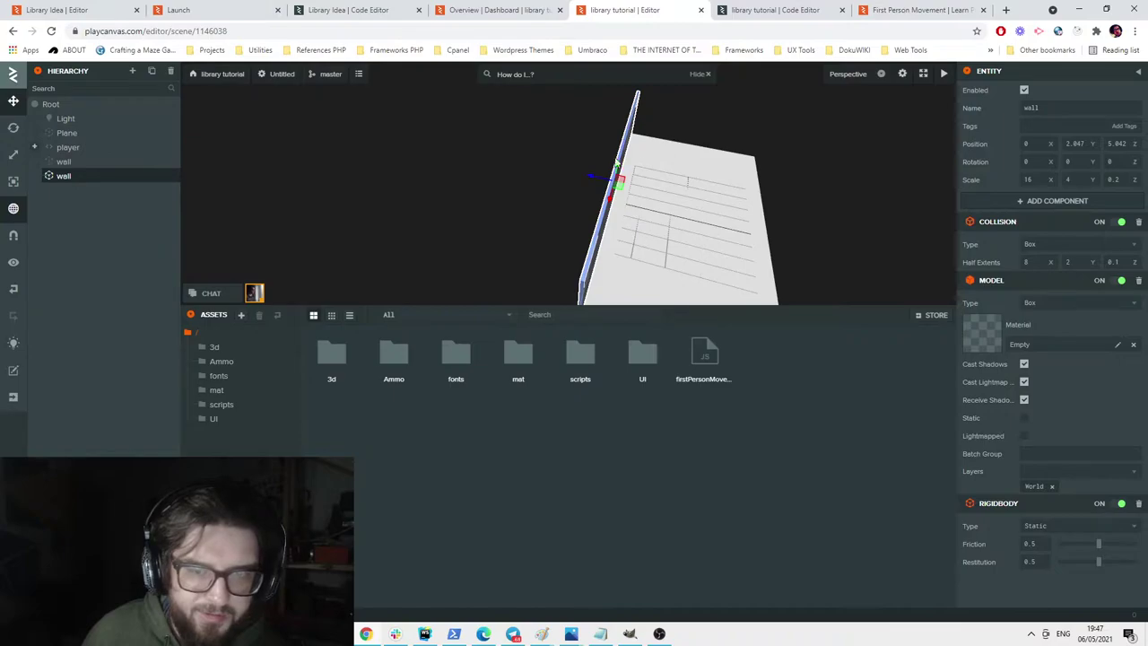
left_click_drag(593, 181, 763, 202)
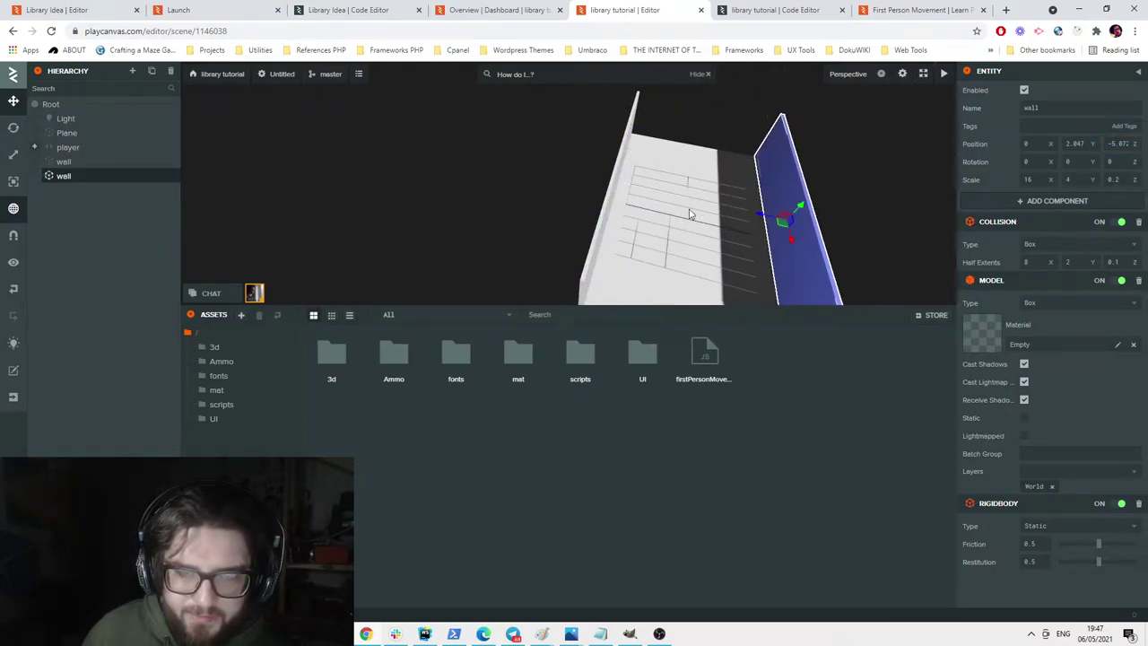
left_click_drag(689, 210, 741, 198)
Launch the scene and walk the player around to test the two walls.
left_click(940, 74)
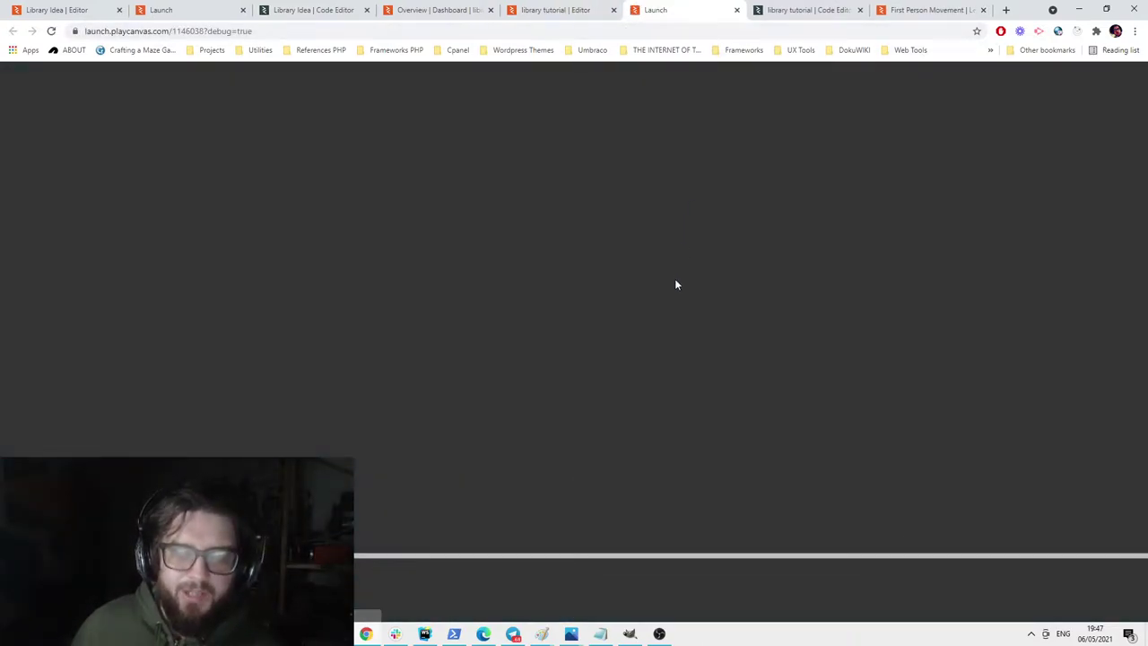
left_click(677, 275)
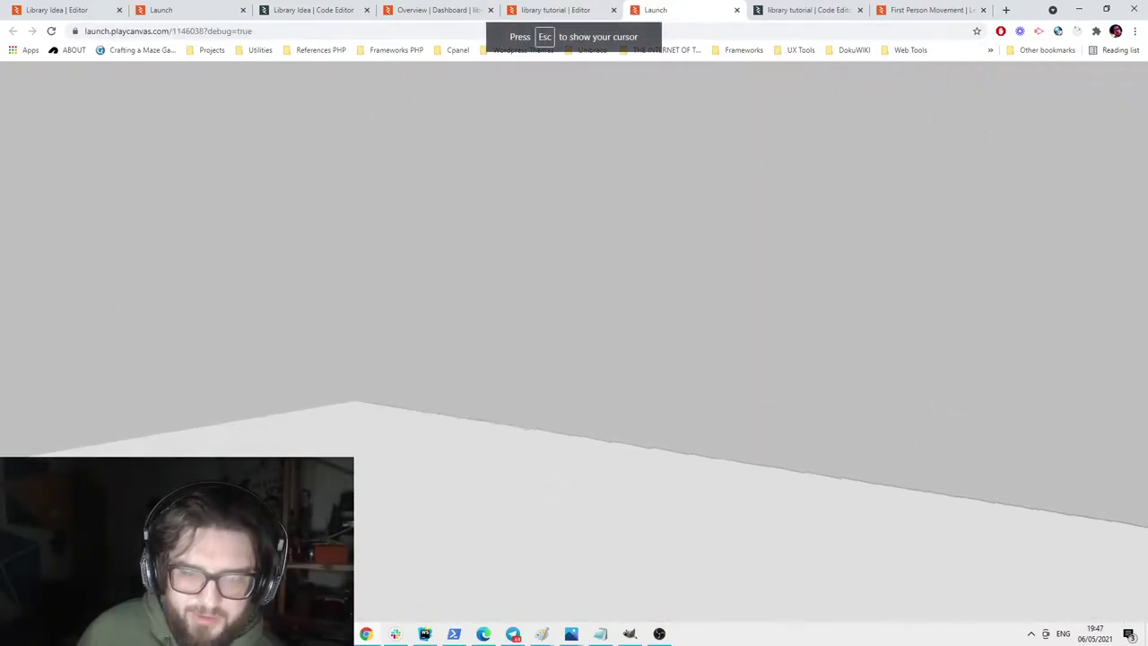
key("a")
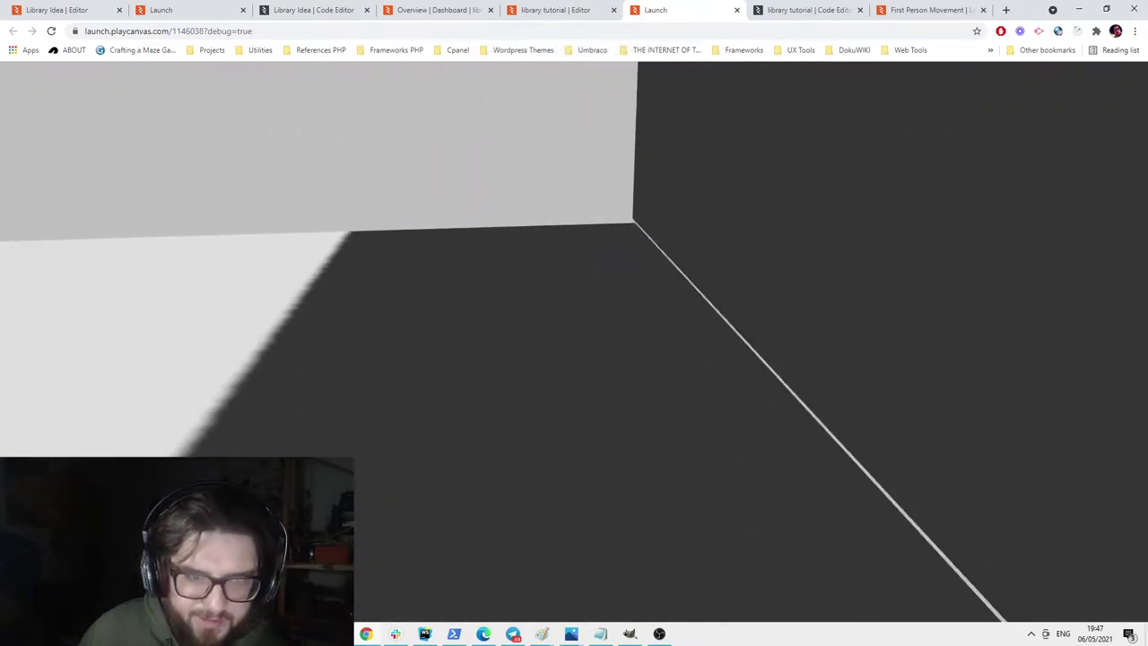
key("Escape")
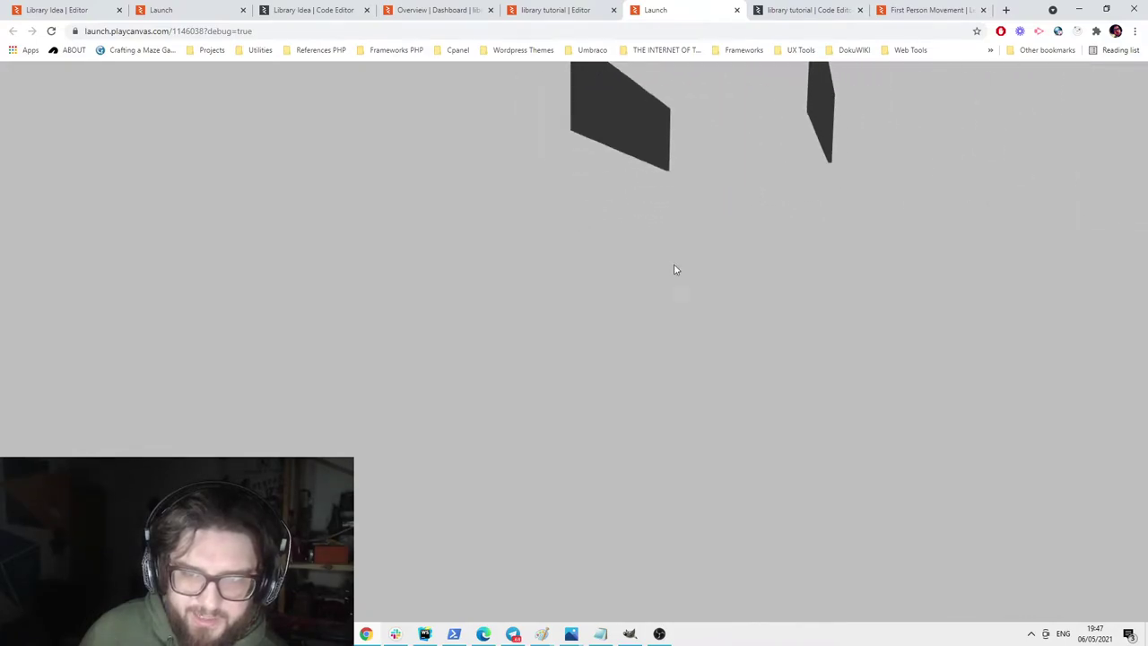
Close the running scene and lower the first wall, at Z 5.842, to Y 2.
left_click(737, 10)
scroll(718, 184, "up", 10)
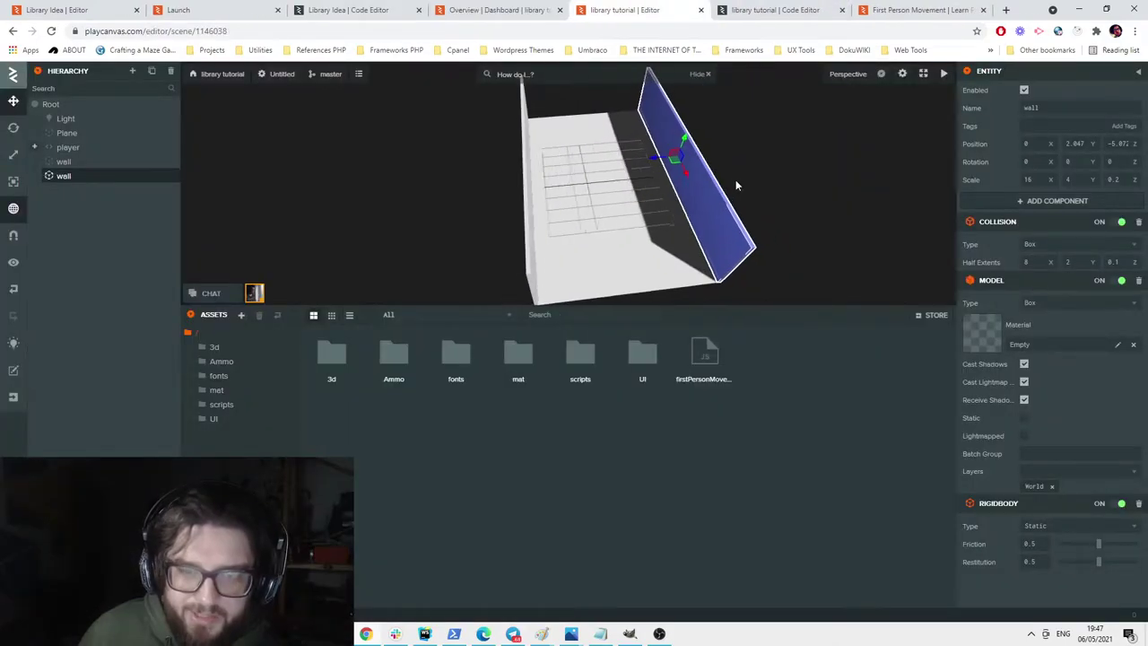
left_click_drag(516, 190, 463, 98)
scroll(503, 134, "up", 2)
left_click(542, 167)
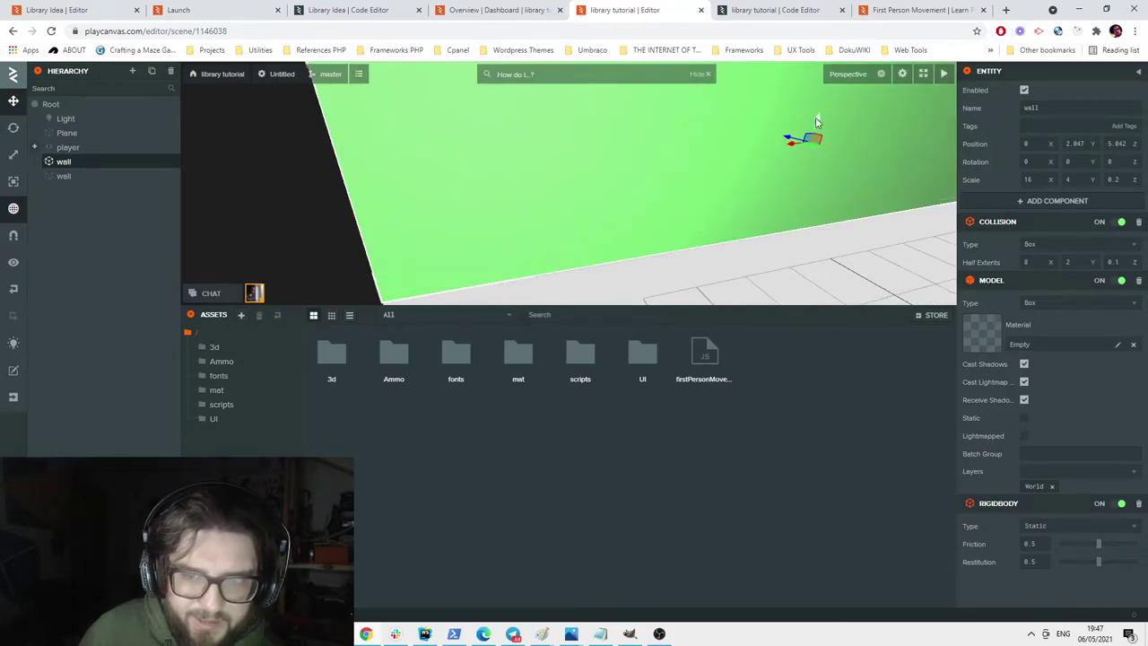
key("ctrl+z")
left_click_drag(817, 120, 834, 202)
scroll(748, 235, "down", 6)
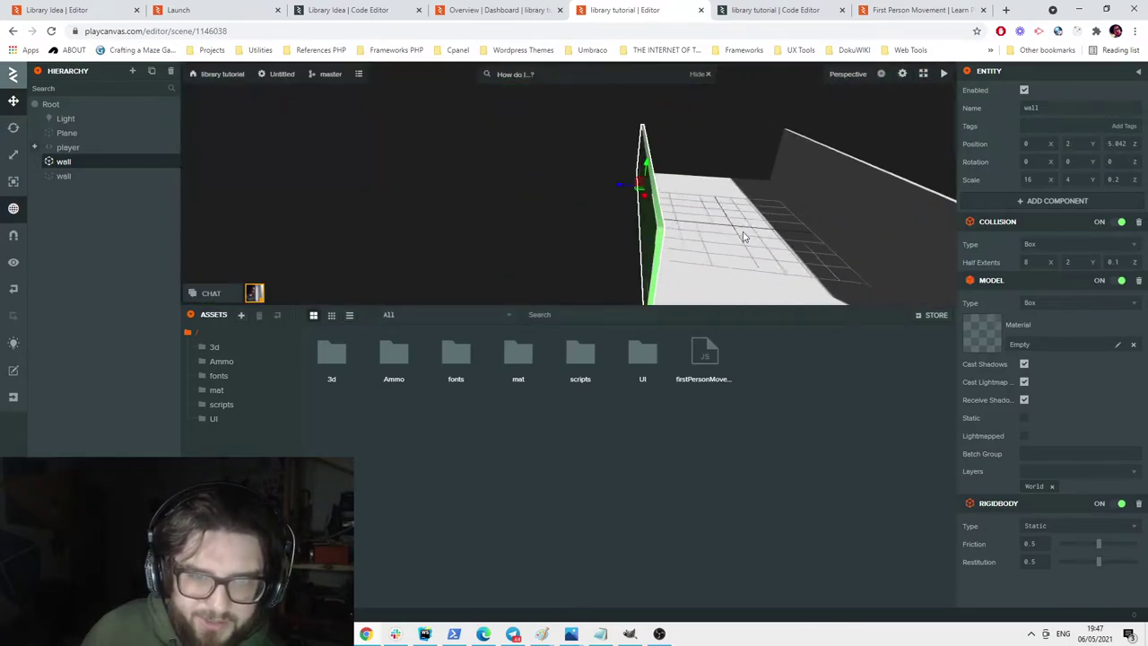
Lower the opposite long wall to Y 1.99 so its base meets the plane.
left_click_drag(735, 251, 751, 262)
scroll(751, 262, "up", 4)
scroll(669, 148, "down", 2)
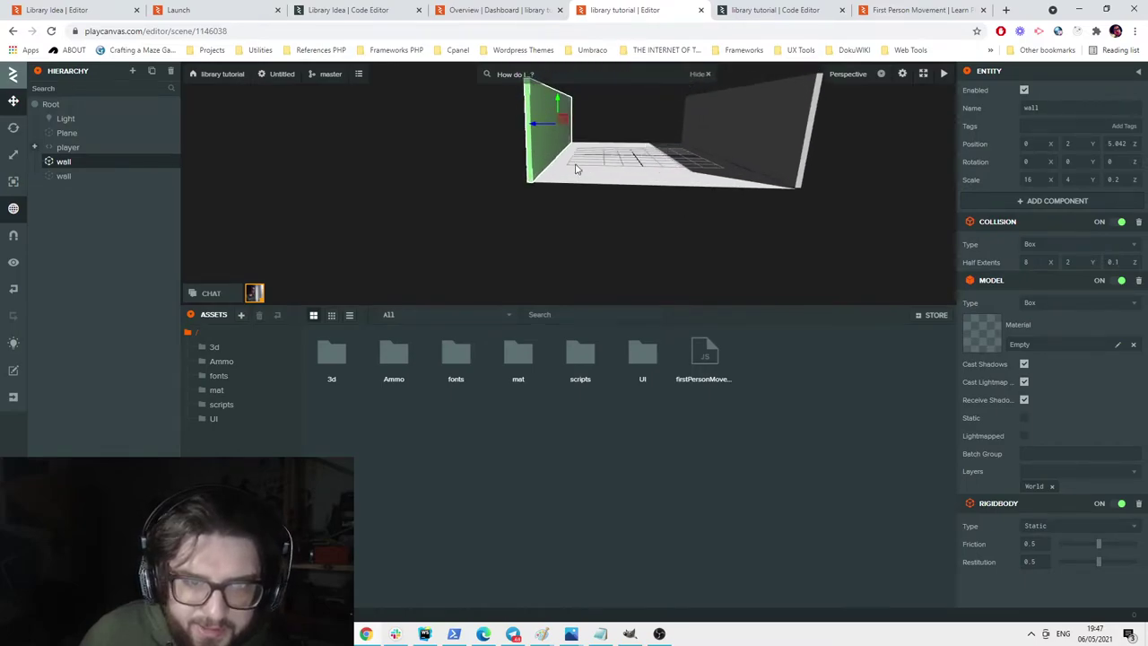
scroll(574, 163, "up", 3)
scroll(574, 161, "up", 2)
scroll(589, 163, "down", 4)
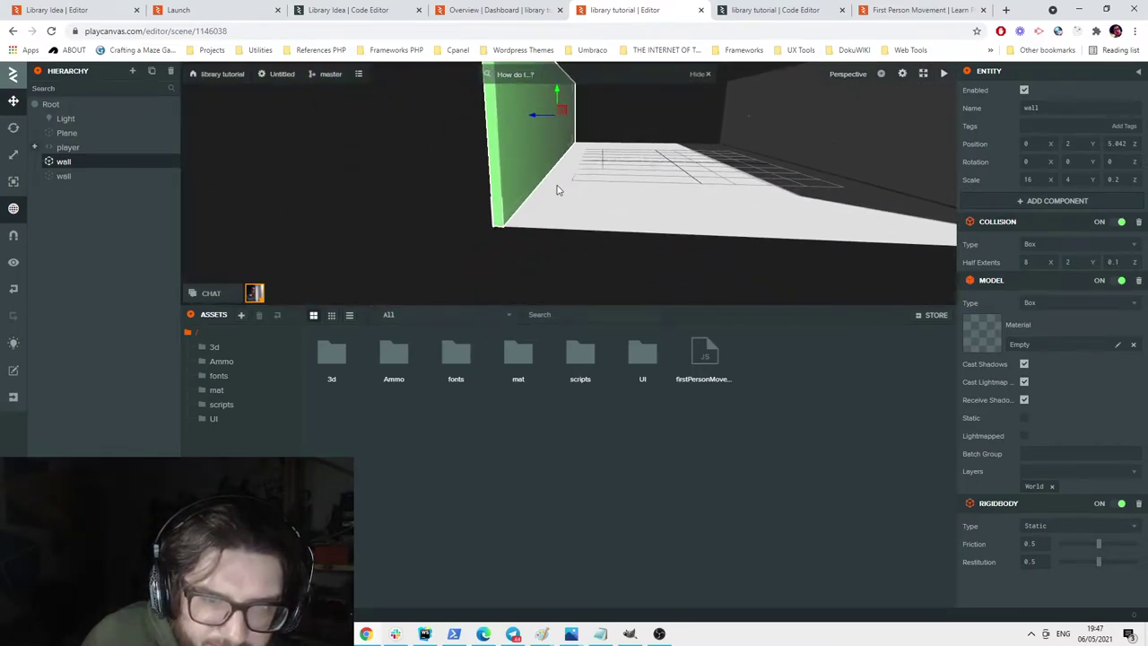
right_click_drag(557, 189, 640, 184)
left_click(718, 177)
right_click_drag(723, 203, 721, 195)
left_click_drag(640, 103, 638, 105)
scroll(788, 247, "up", 1)
left_click_drag(788, 252, 736, 204)
Shift the lowered wall inward to about Z -4.82 using the Left view.
left_click(850, 75)
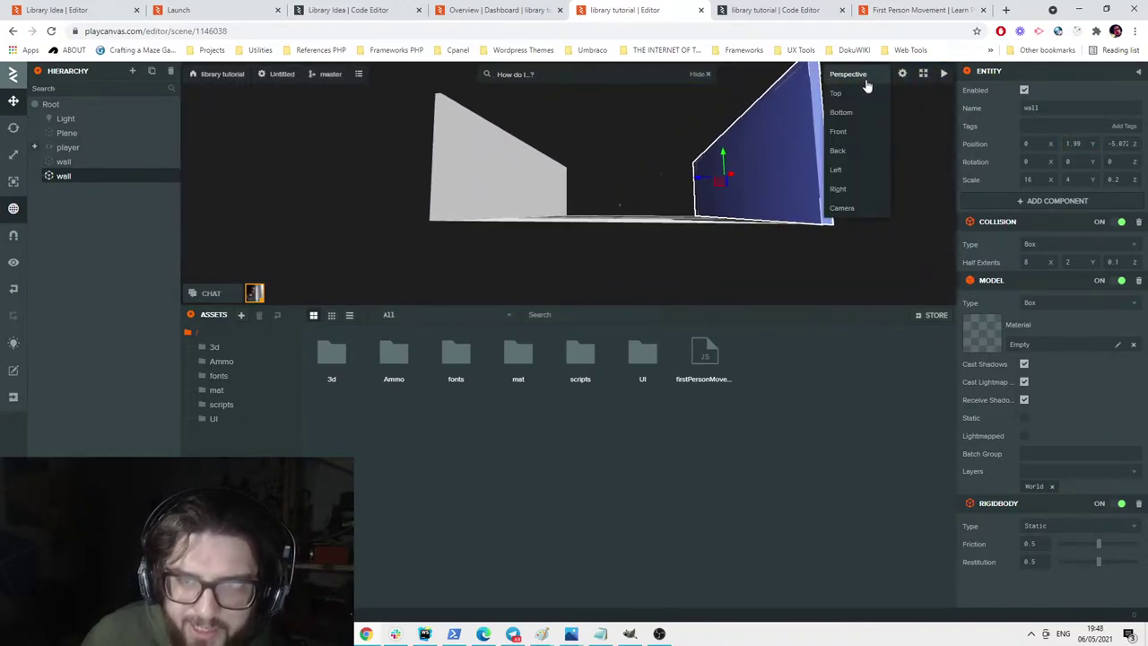
left_click(837, 169)
left_click_drag(481, 138, 488, 135)
scroll(646, 163, "up", 2)
scroll(666, 139, "down", 3)
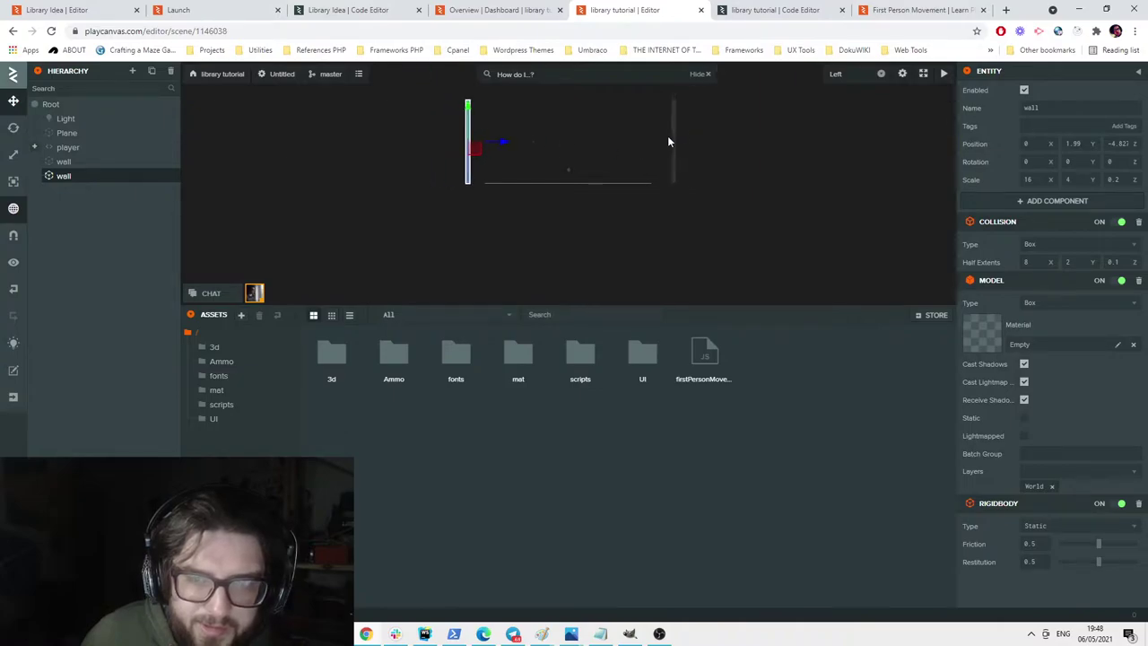
left_click(669, 142)
Return to the Perspective view and align the same wall with the plane's long edge, at about Z -4.89.
left_click(851, 72)
left_click(855, 90)
left_click(855, 81)
left_click(856, 77)
right_click_drag(653, 185, 686, 285)
scroll(682, 177, "up", 3)
scroll(682, 177, "up", 1)
key("d")
left_click_drag(684, 289, 640, 256)
left_click(639, 231)
left_click_drag(603, 146, 603, 141)
left_click_drag(524, 182, 845, 315)
scroll(648, 179, "up", 5)
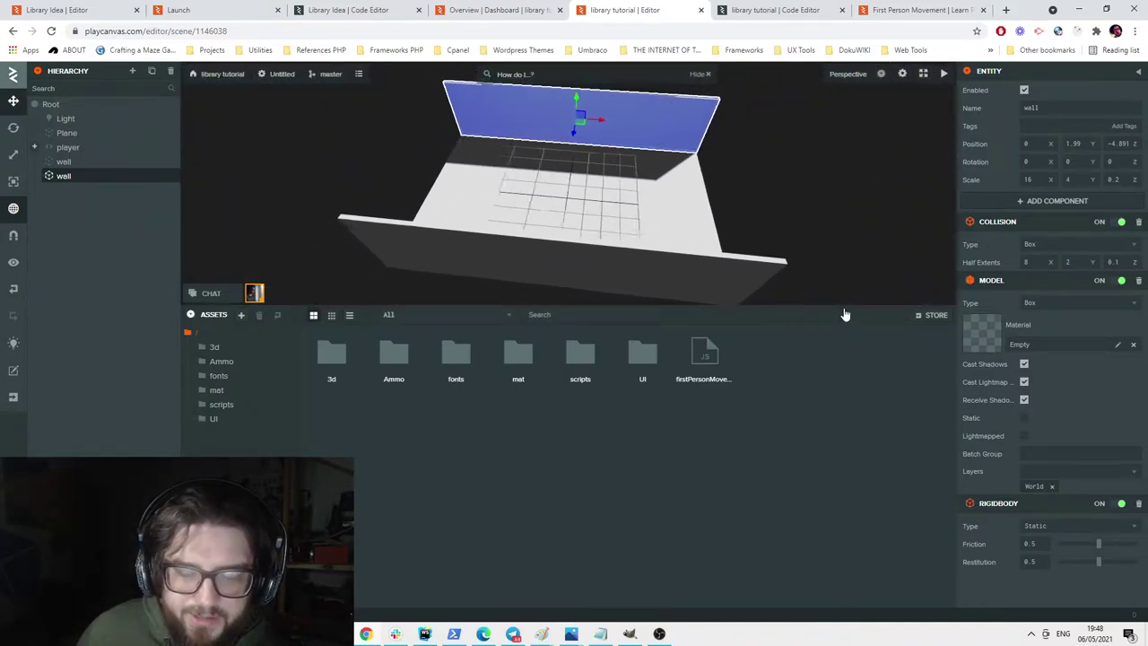
scroll(470, 151, "down", 1)
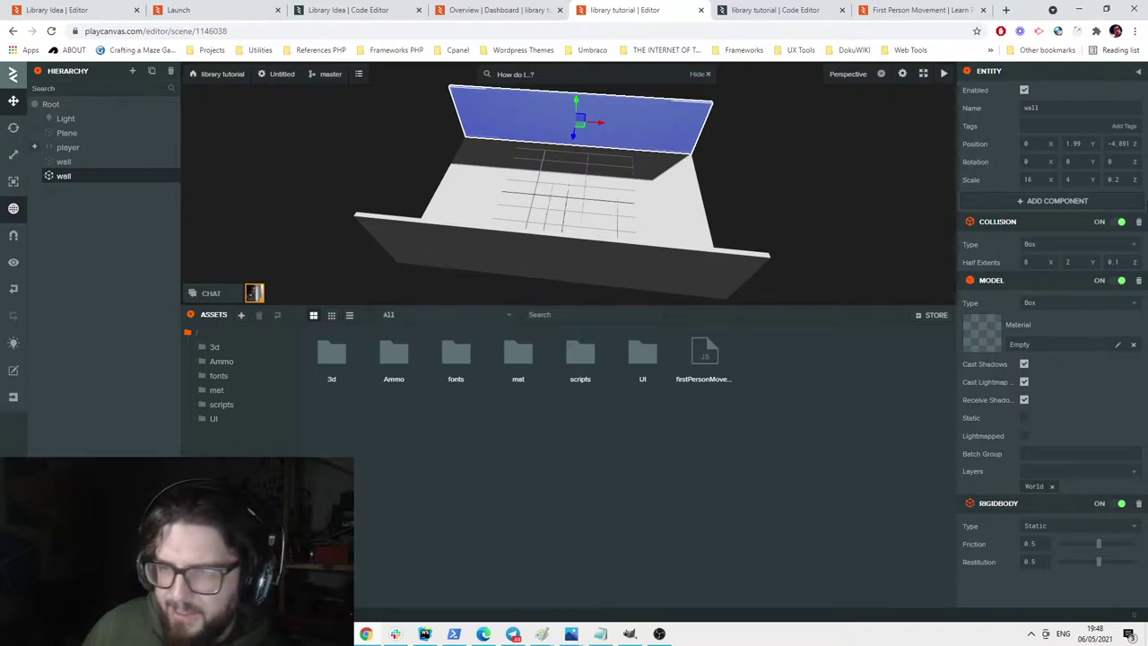
Duplicate the long wall at Z 5.842 and rotate the copy 90 degrees about Y.
left_click(648, 187)
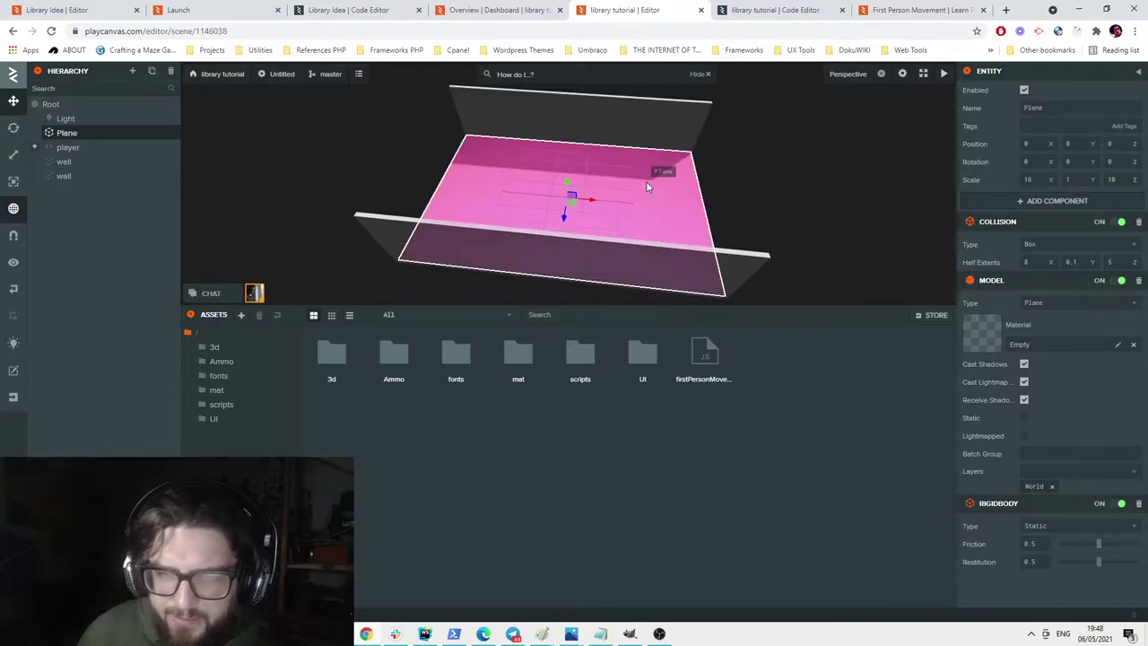
left_click(776, 182)
left_click(498, 236)
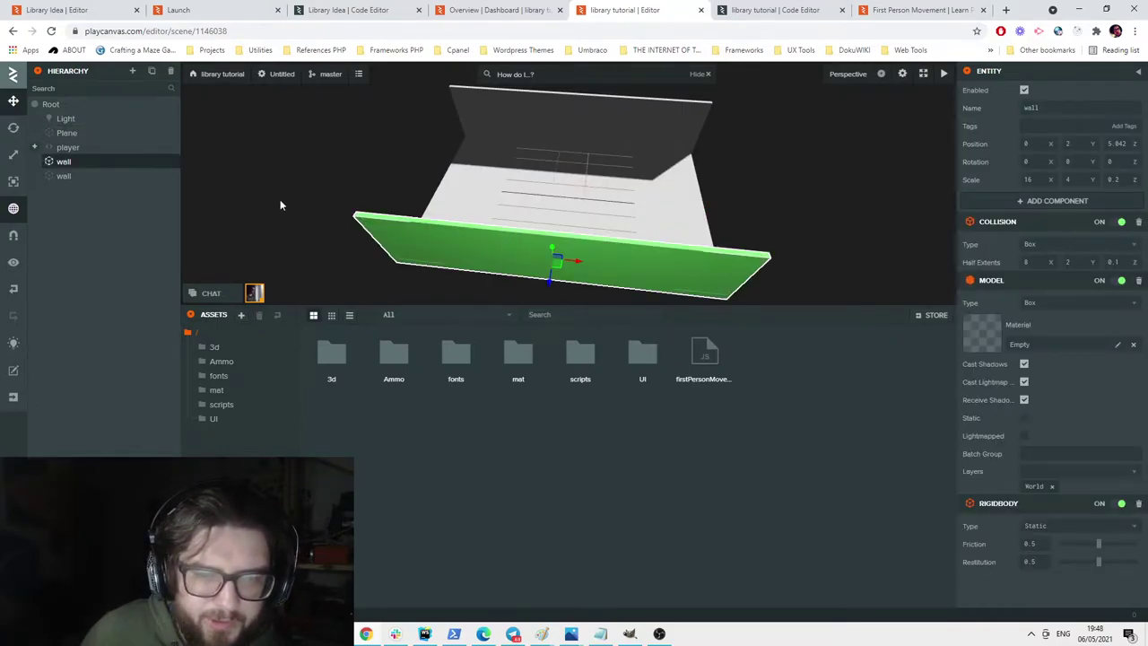
right_click(72, 162)
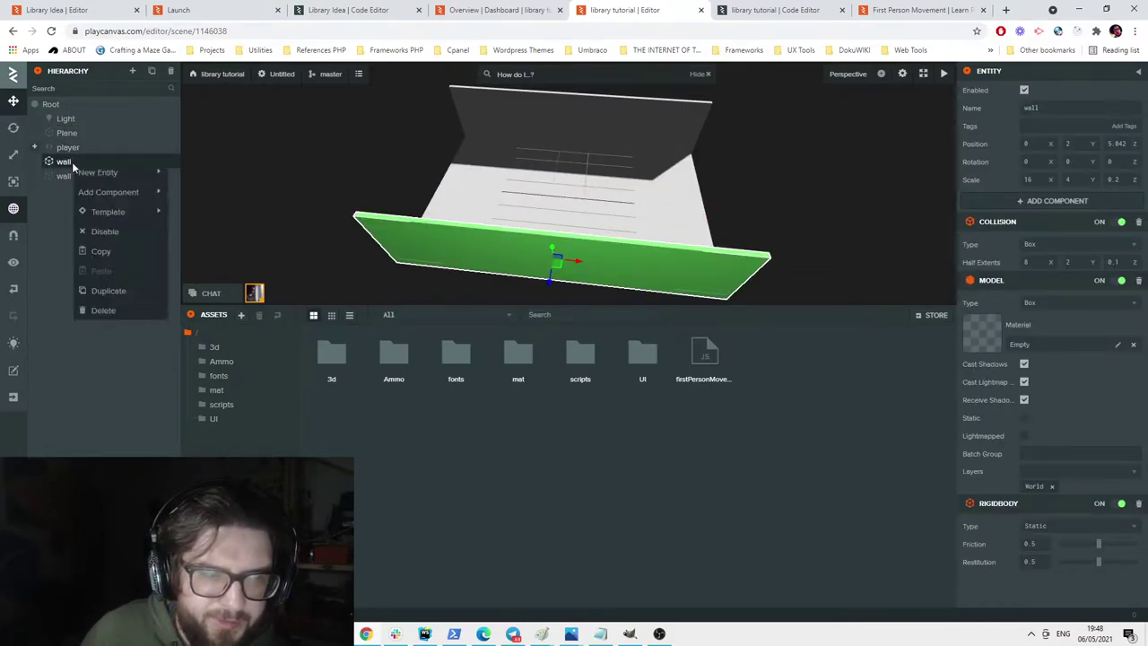
left_click(108, 290)
left_click(13, 131)
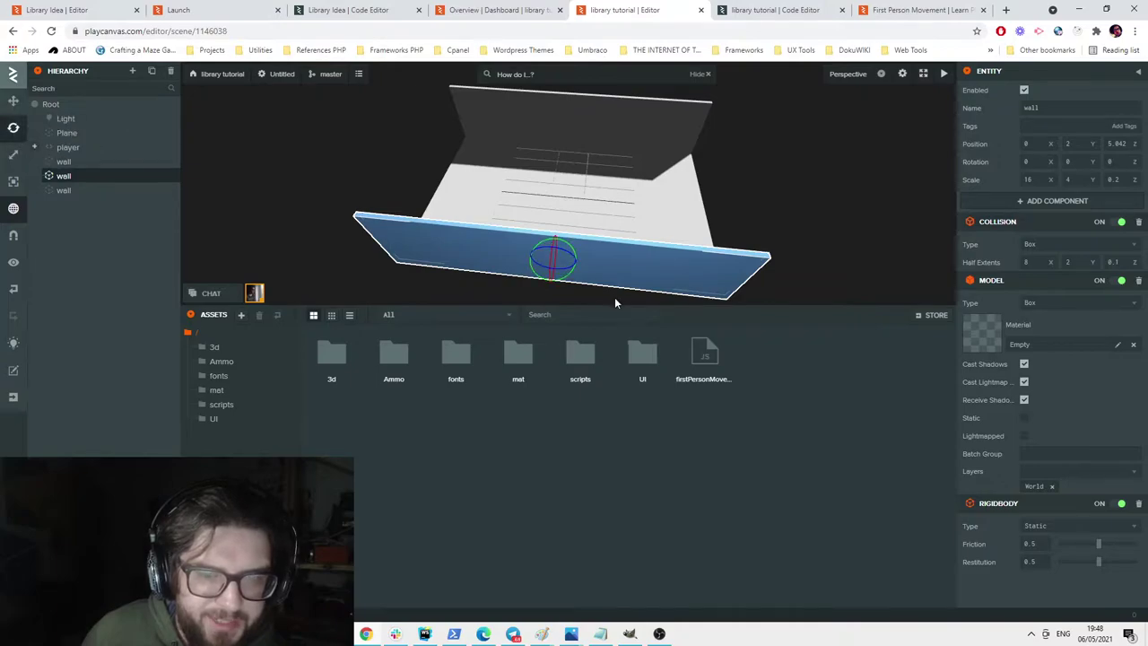
left_click_drag(566, 277, 528, 278)
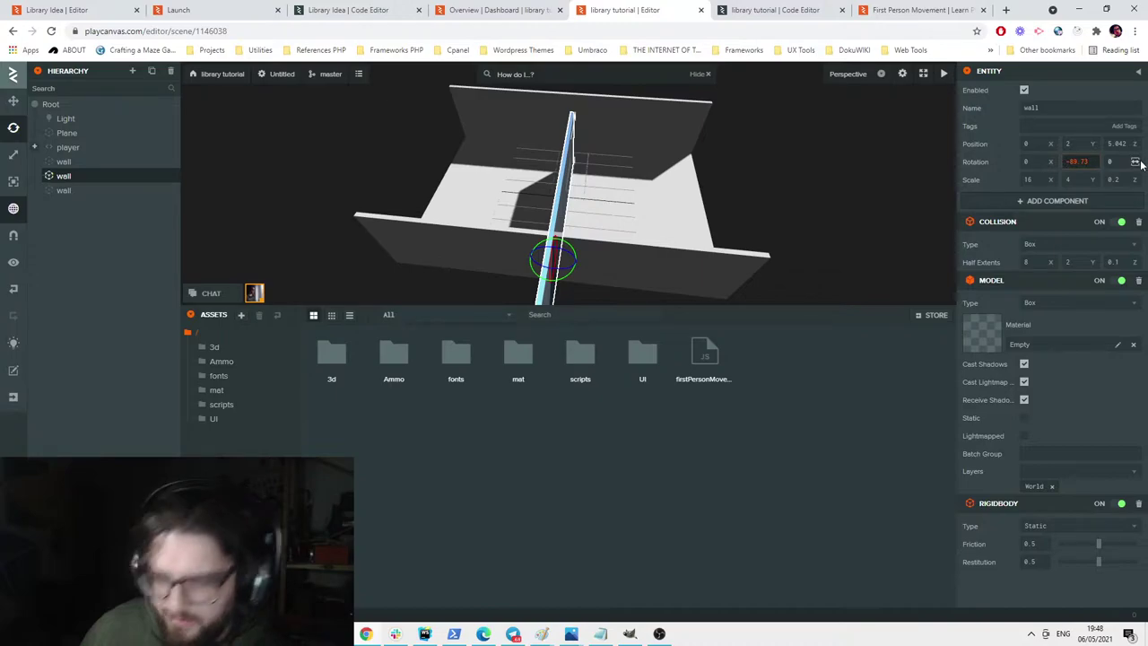
key("Return")
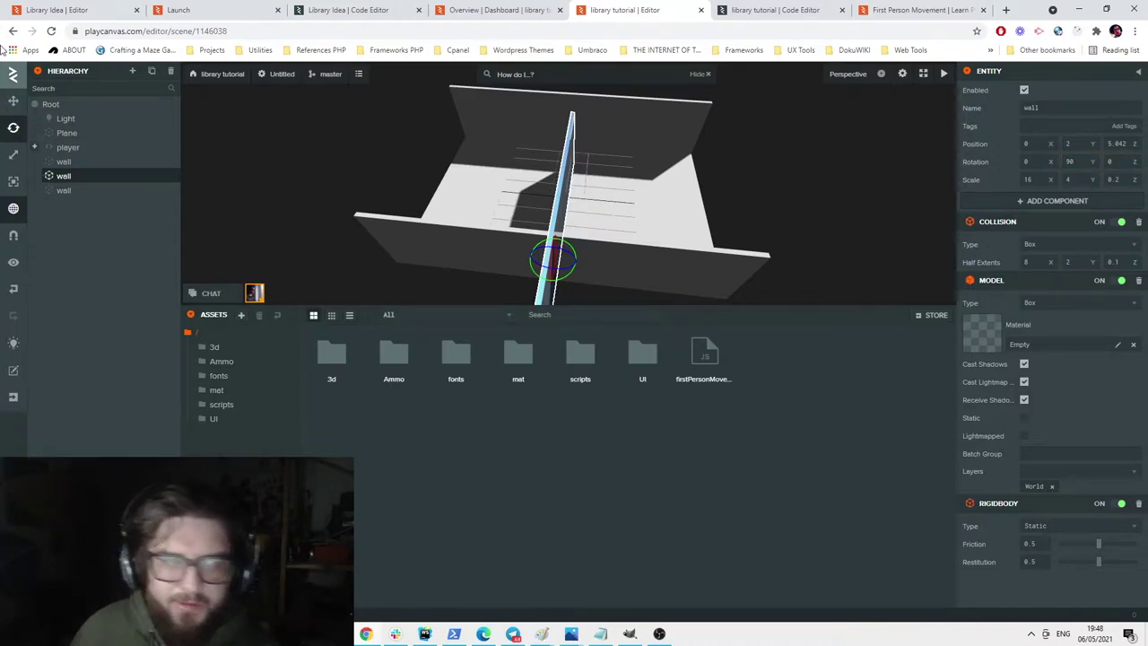
Move the rotated wall to the plane's short edge, at about X -7.84 and Z 0.05, and set its X scale to 10.
left_click(14, 100)
left_click_drag(568, 258, 425, 148)
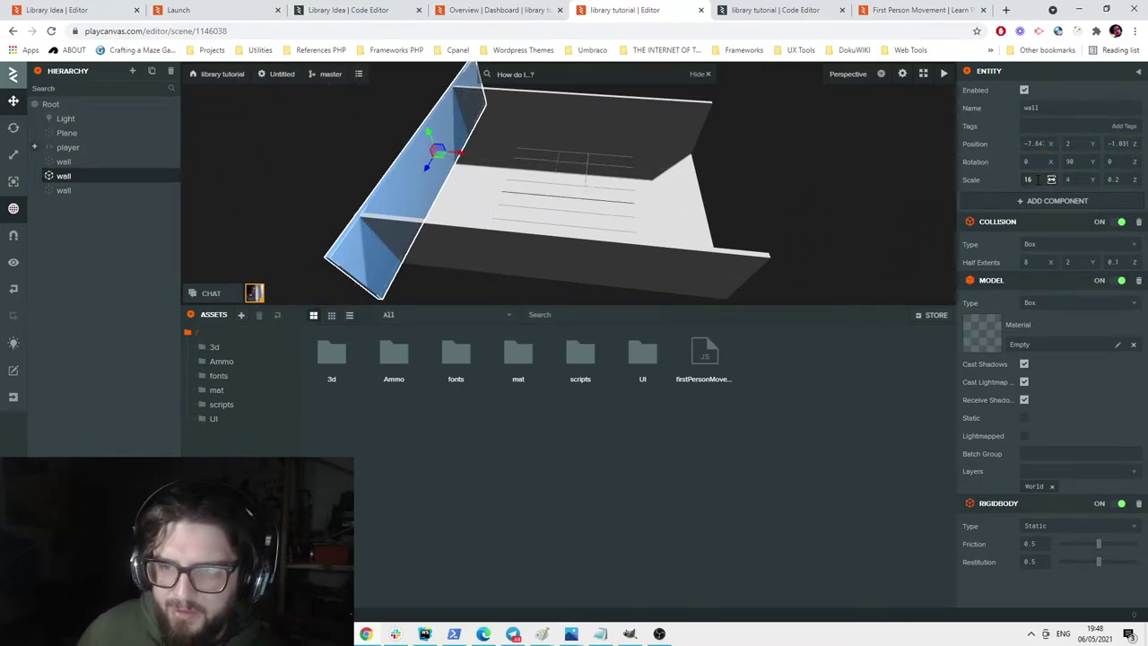
type("10")
key("Return")
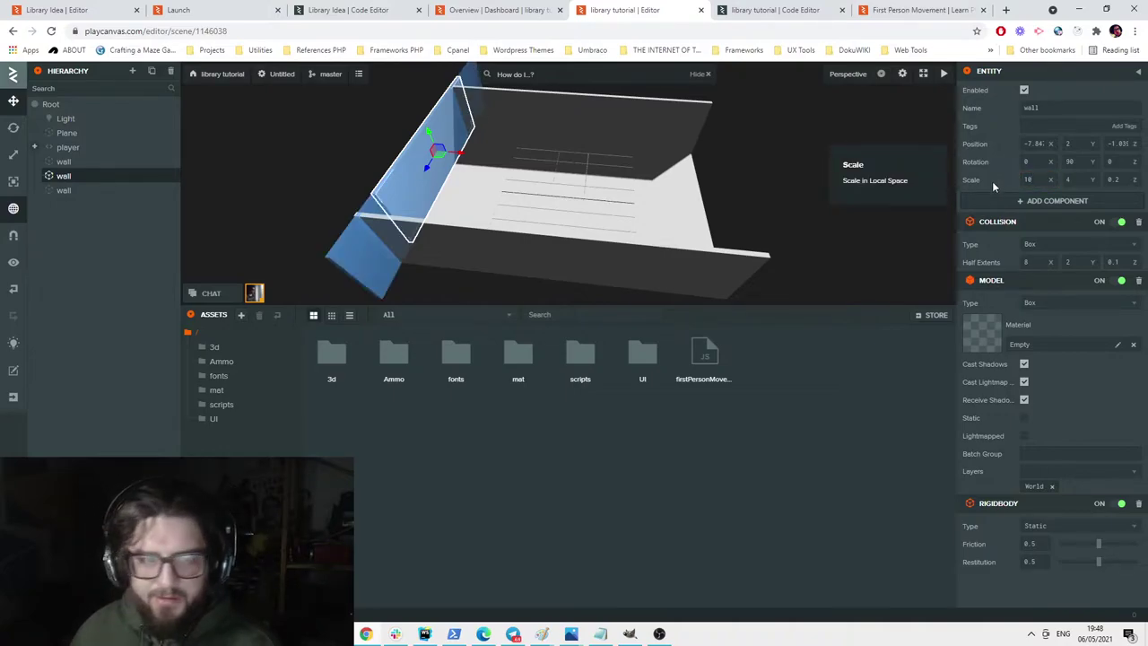
mouse_move(432, 157)
left_mouse_down()
mouse_move(415, 176)
mouse_move(423, 170)
left_mouse_up()
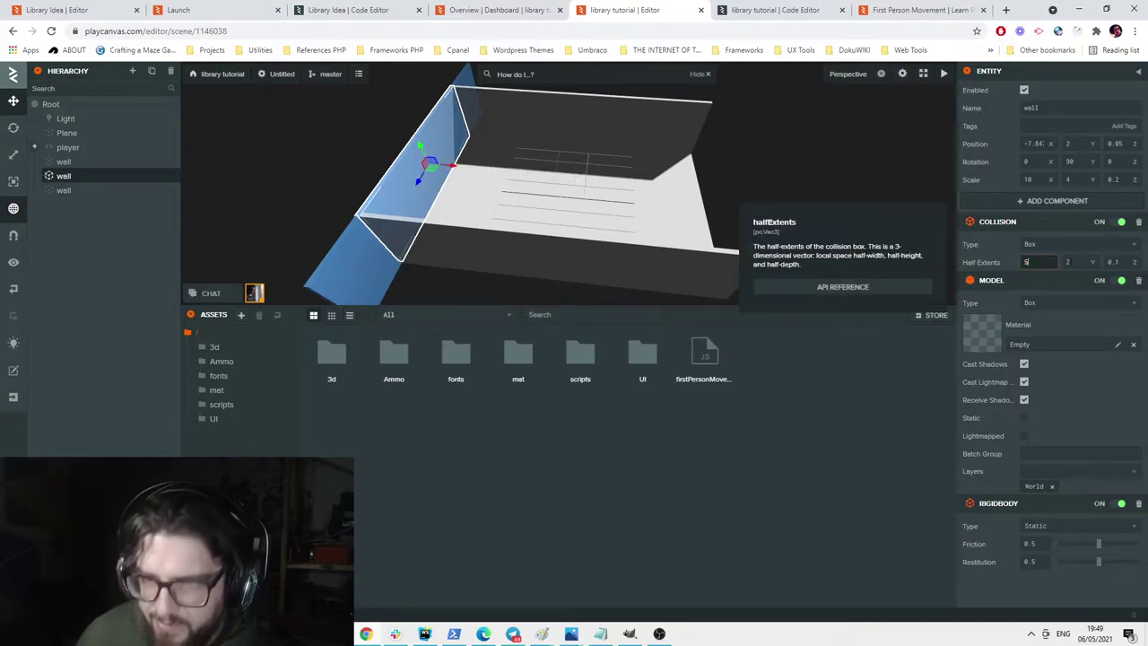
Set the short wall's collision half extent on X to 5.
left_click(1027, 262)
type("5")
left_click(1080, 262)
Duplicate the short wall and move the copy to the plane's opposite short edge, at about X 7.85.
scroll(592, 166, "up", 5)
left_click_drag(576, 152, 393, 139)
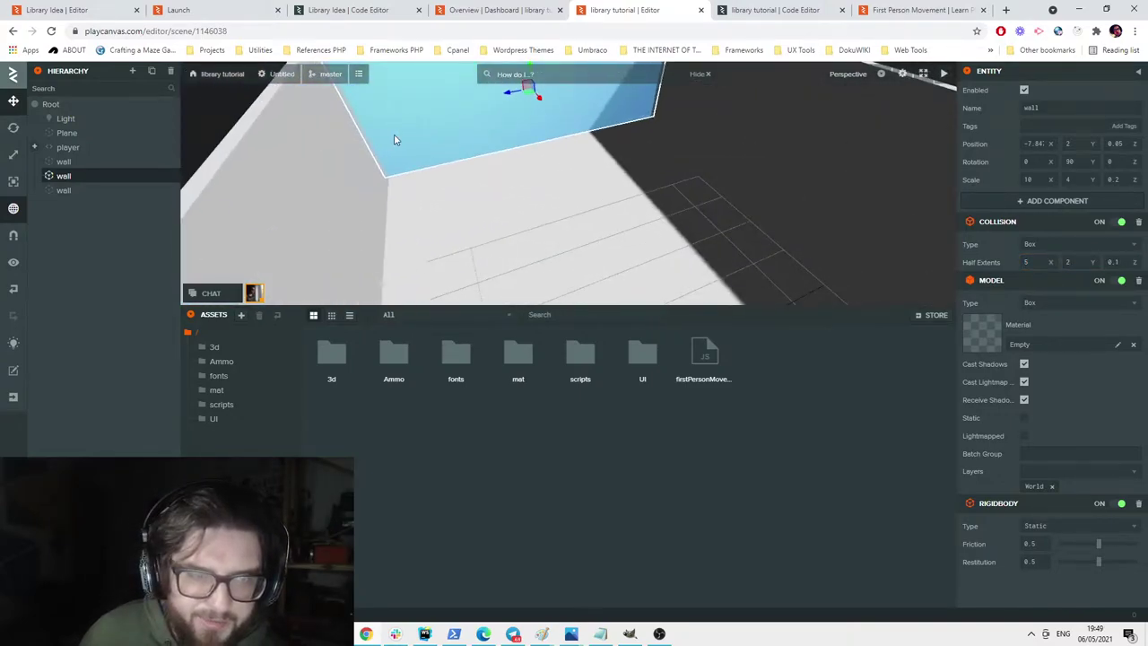
scroll(450, 150, "down", 5)
right_click(78, 183)
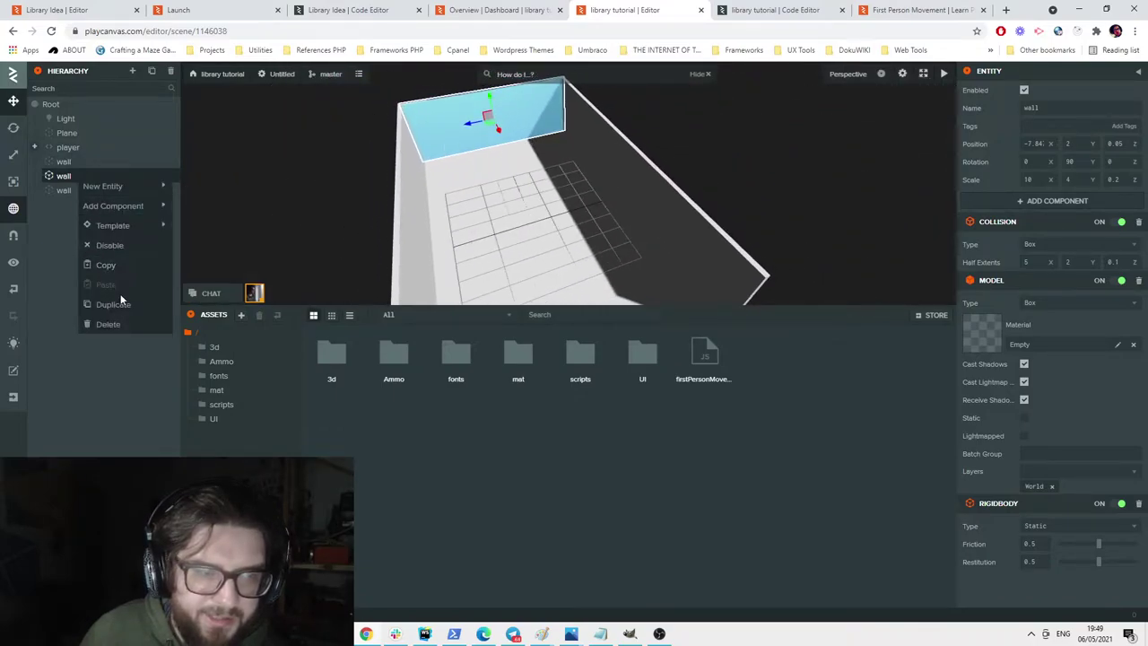
left_click(122, 303)
left_click_drag(539, 166, 731, 235)
scroll(433, 185, "down", 5)
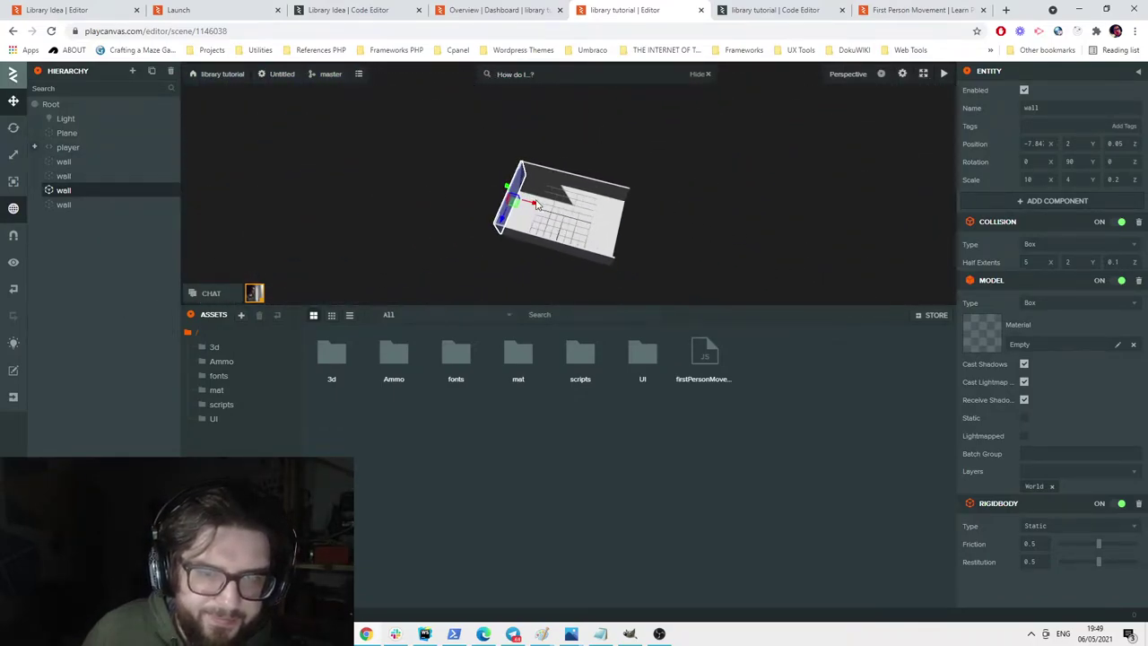
left_click_drag(535, 207, 650, 230)
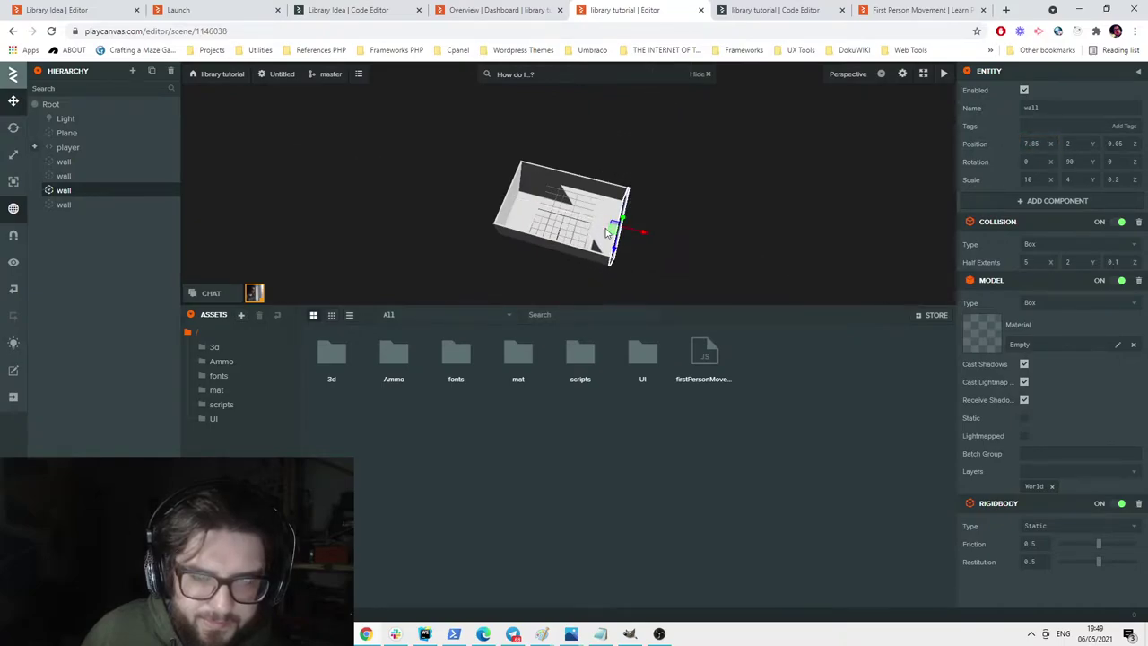
Nudge the new short wall to about X 7.82 to line it up with the plane's edge, and clear the selection.
scroll(647, 223, "up", 6)
left_click_drag(671, 215, 662, 210)
right_click_drag(663, 210, 686, 146)
left_click_drag(657, 271, 669, 273)
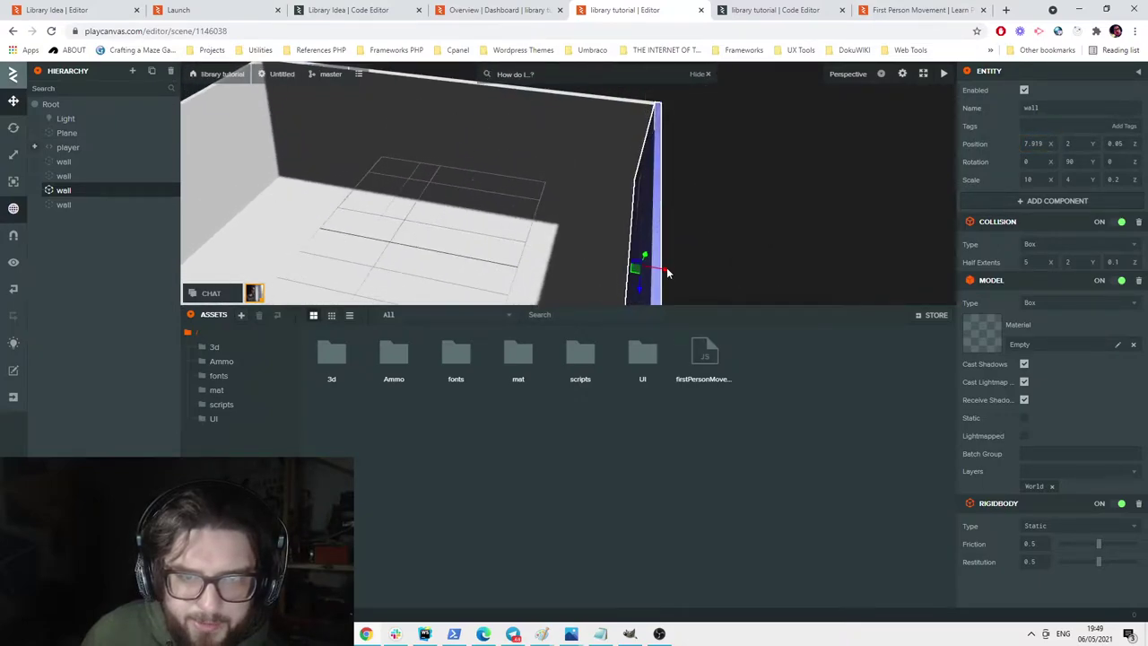
left_click(696, 203)
left_click_drag(696, 203, 665, 183)
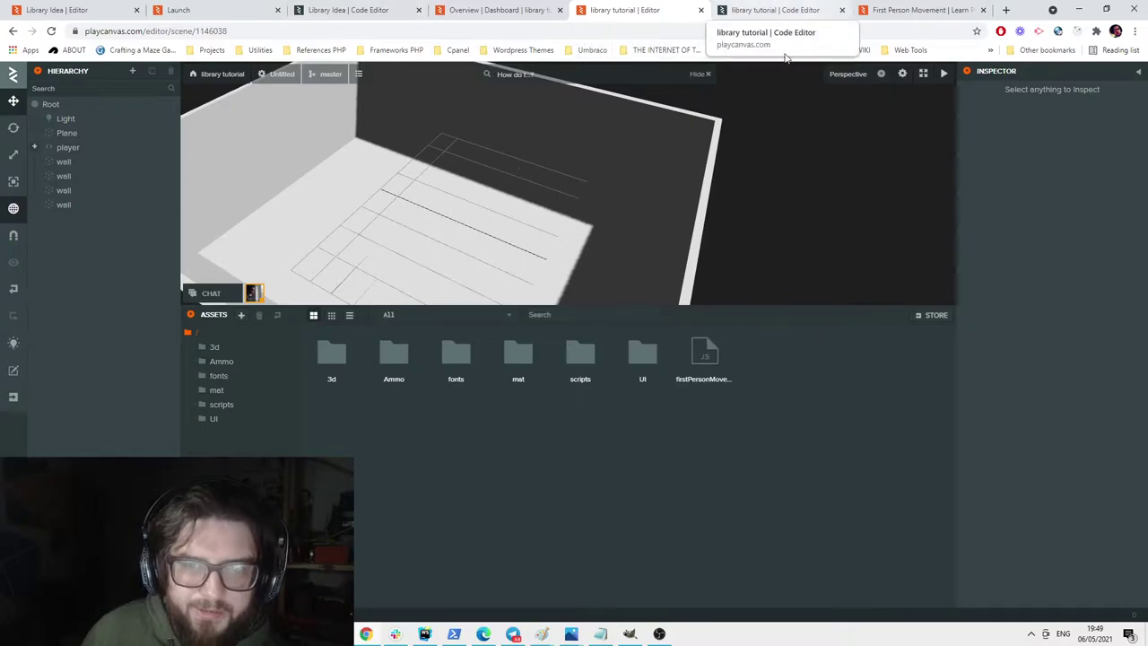
Launch the scene, look around the four-walled room as the player, and close the running scene.
left_click(944, 74)
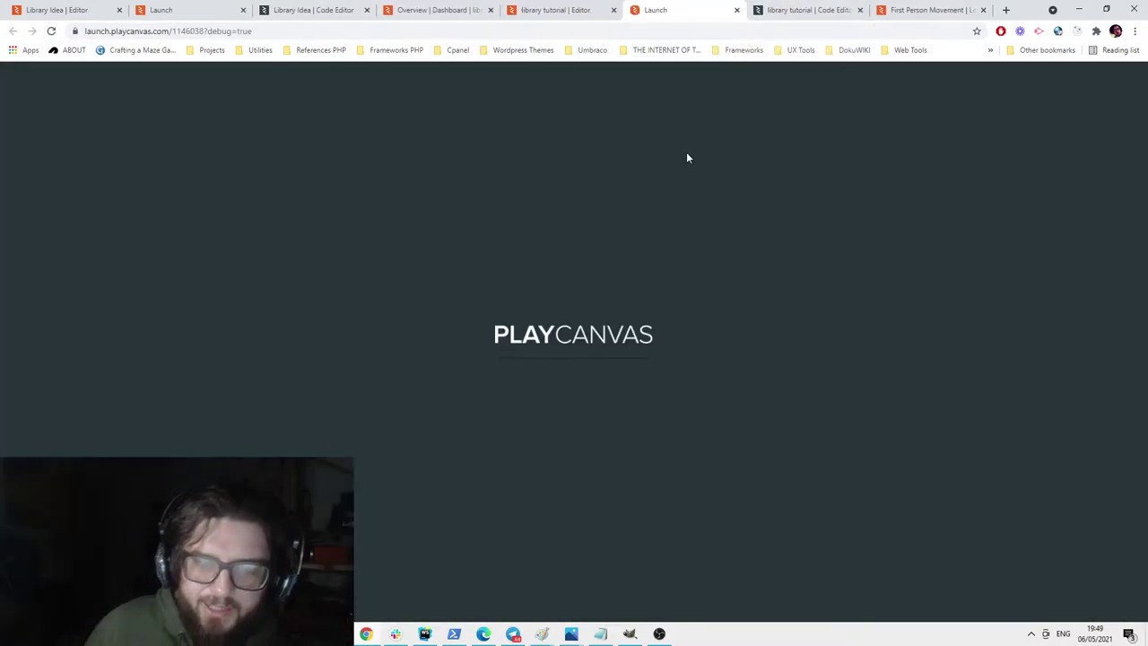
left_click(703, 157)
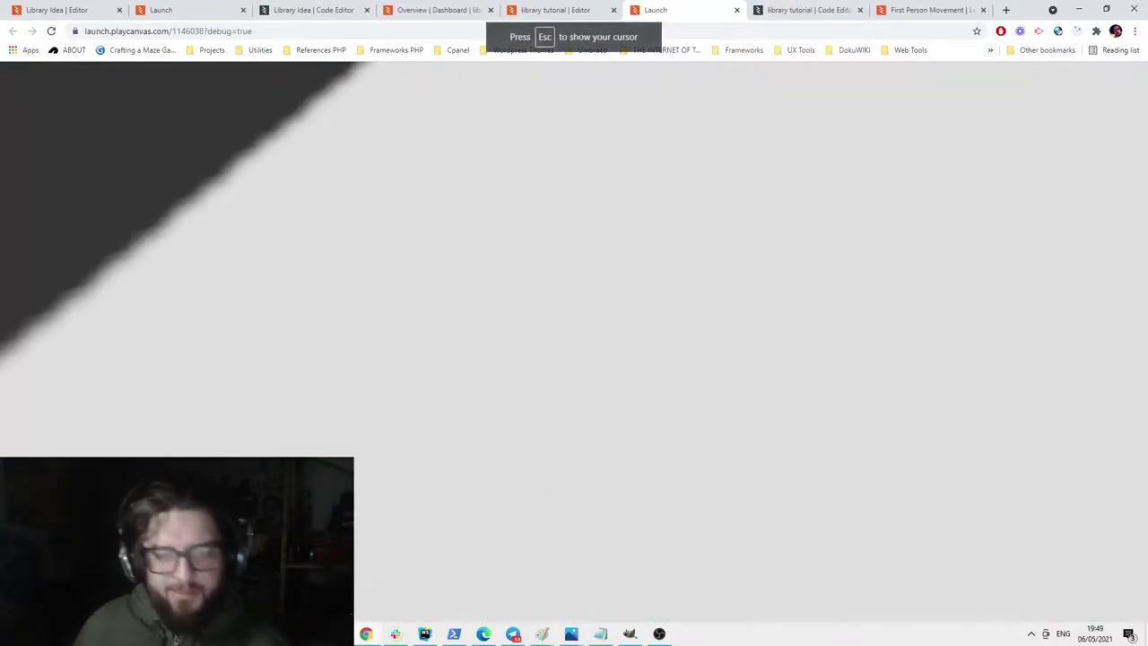
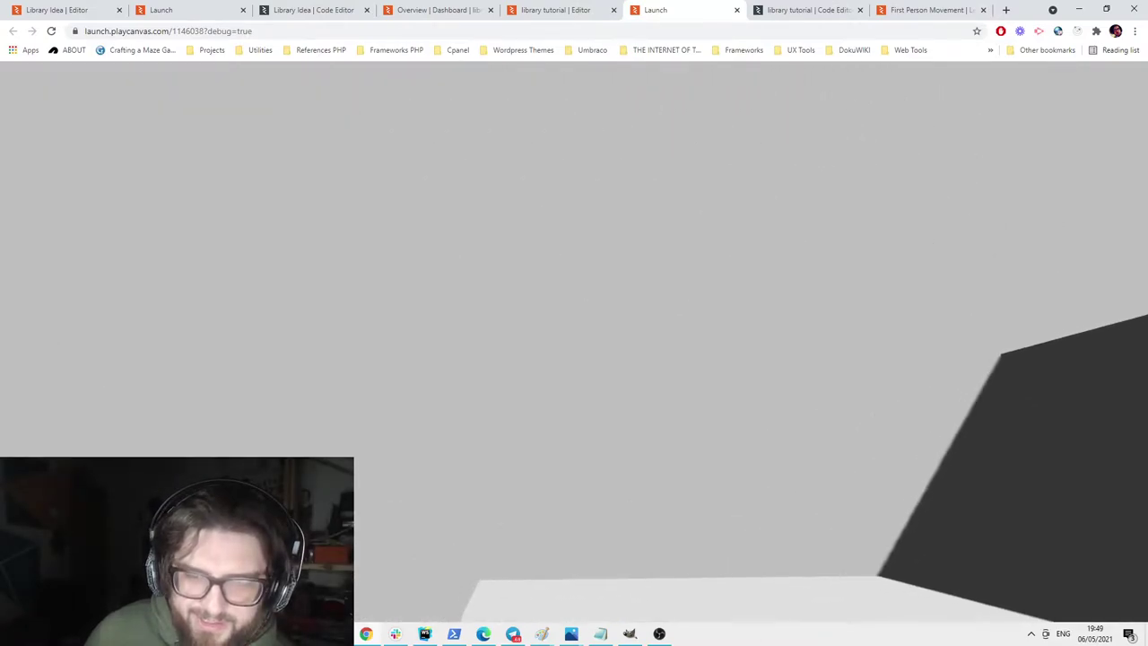
key("Escape")
left_click(736, 10)
Create a new material in the mat assets folder and name it wall.
left_click_drag(544, 216, 505, 179)
scroll(538, 196, "up", 3)
scroll(505, 180, "down", 4)
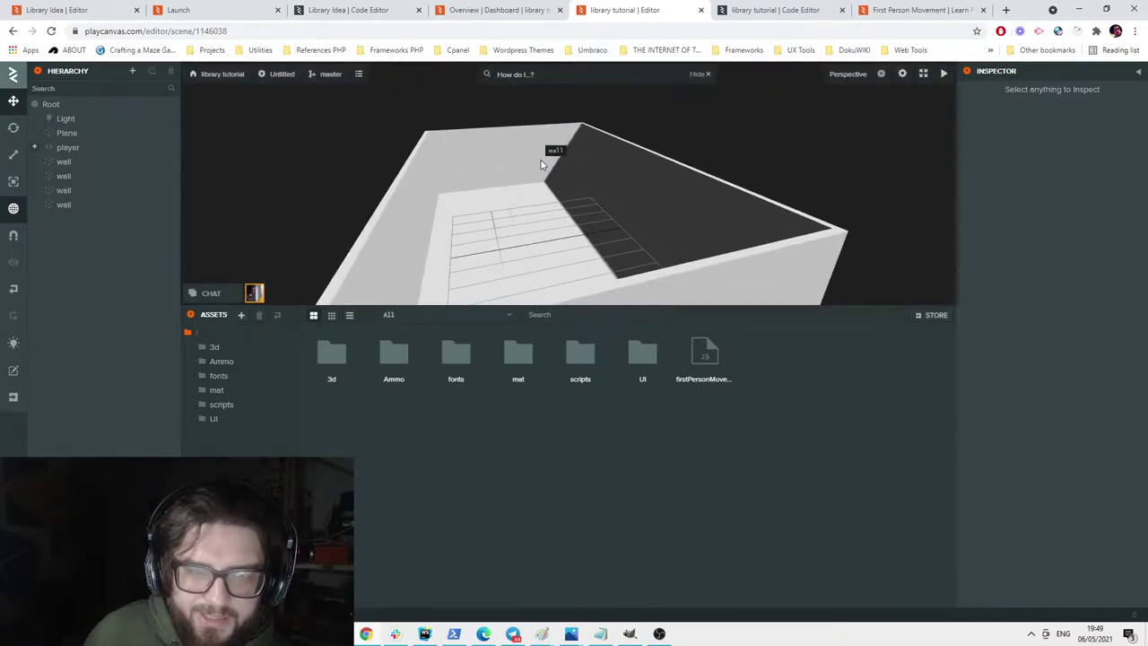
left_click(541, 164)
double_click(510, 383)
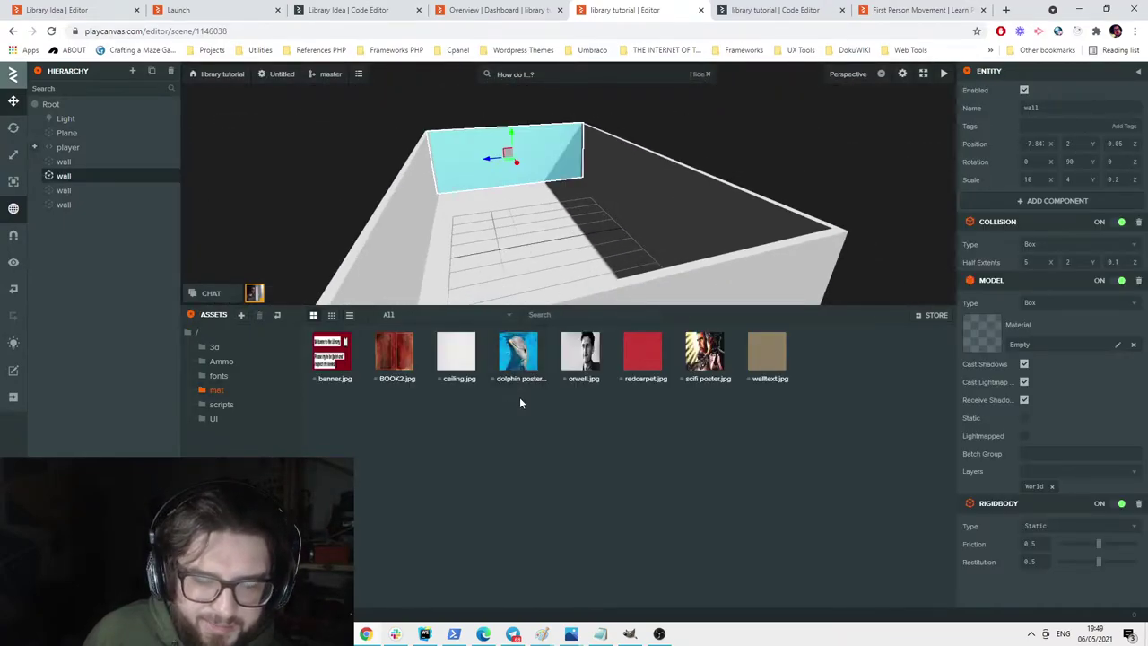
right_click(440, 411)
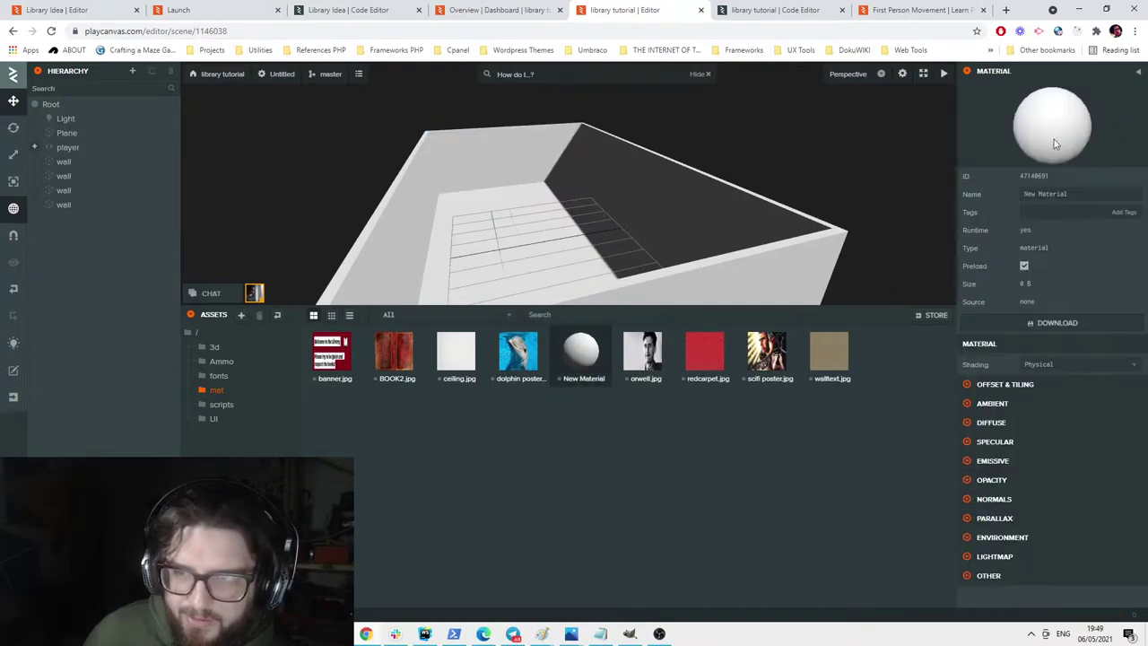
type("wall")
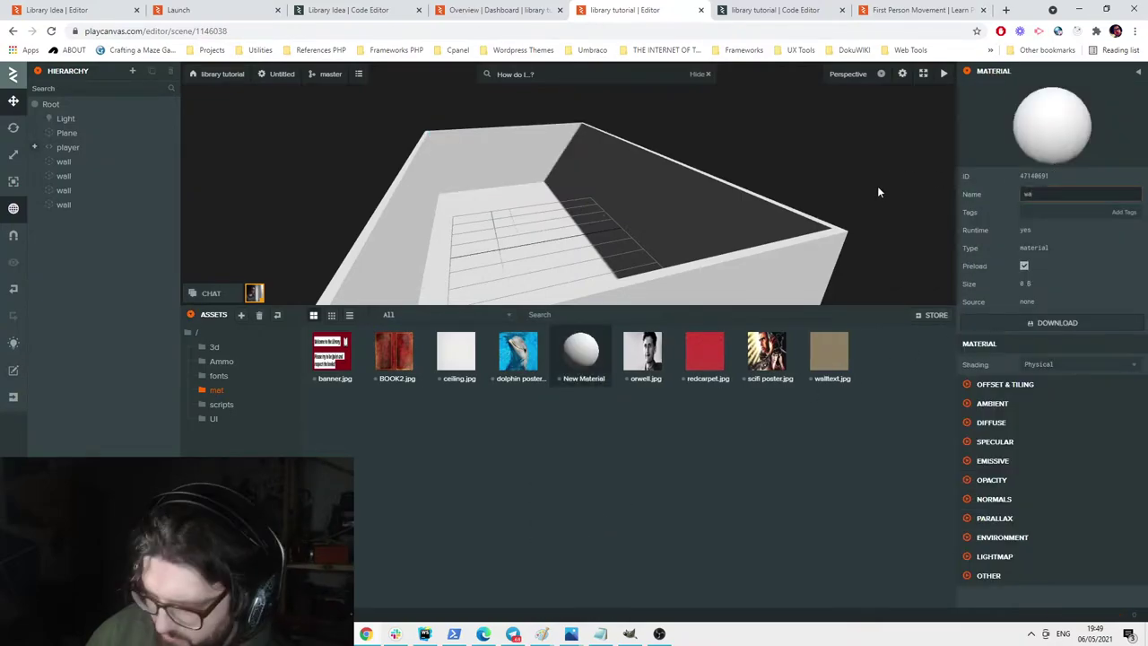
key("Return")
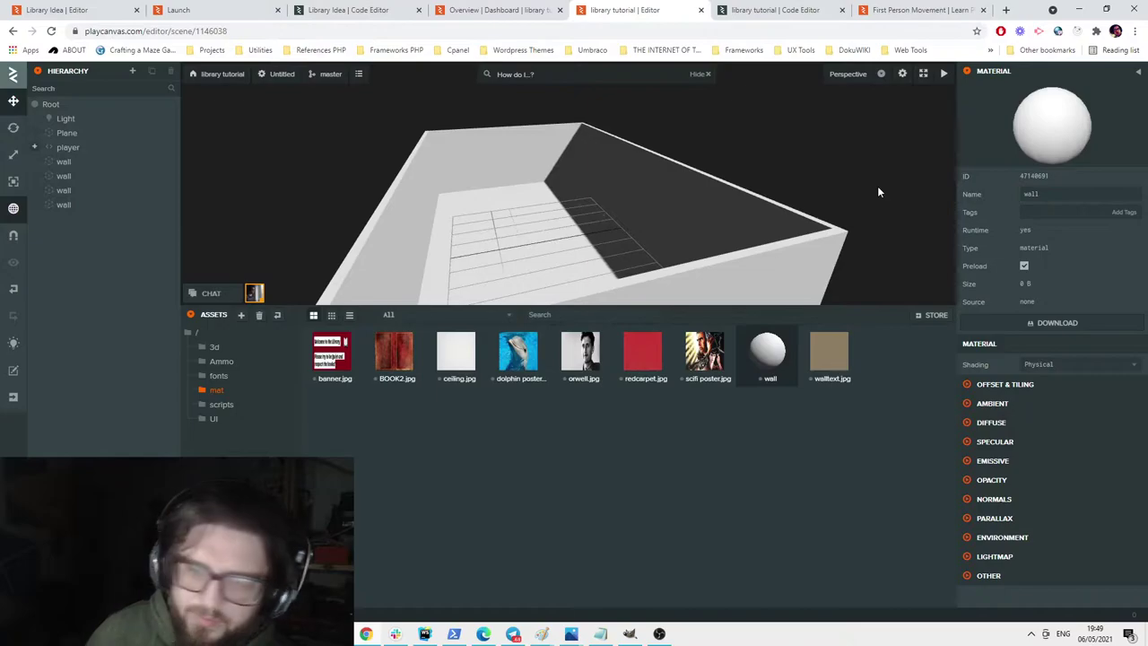
Assign walltext.jpg as the wall material's diffuse texture.
left_click(992, 423)
left_click(1114, 468)
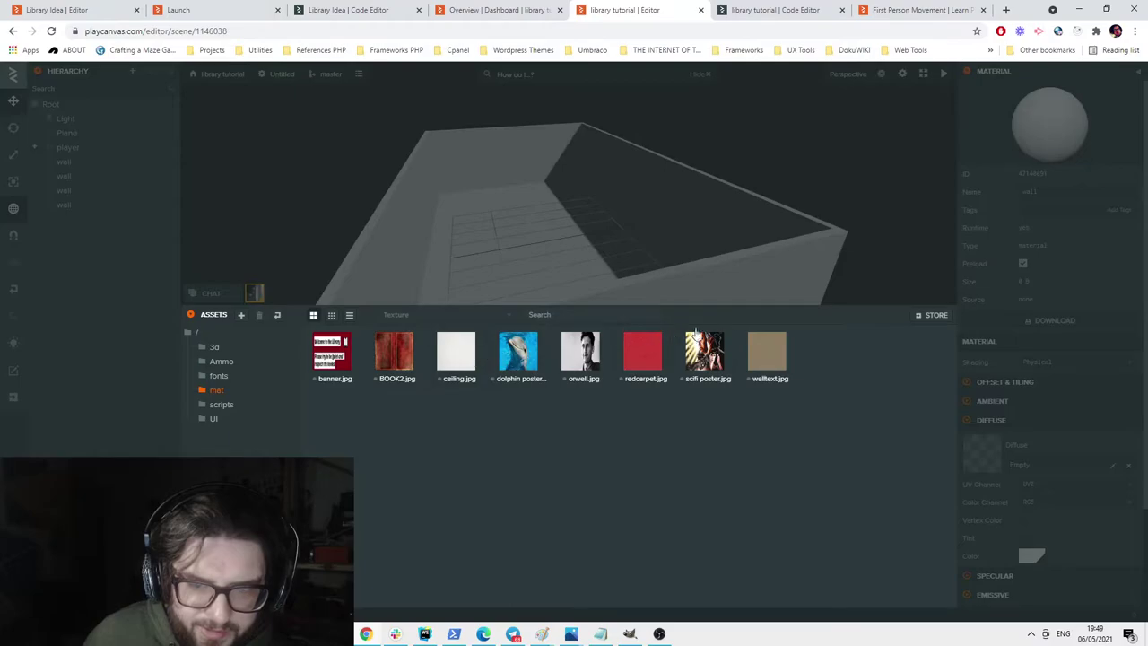
left_click(759, 350)
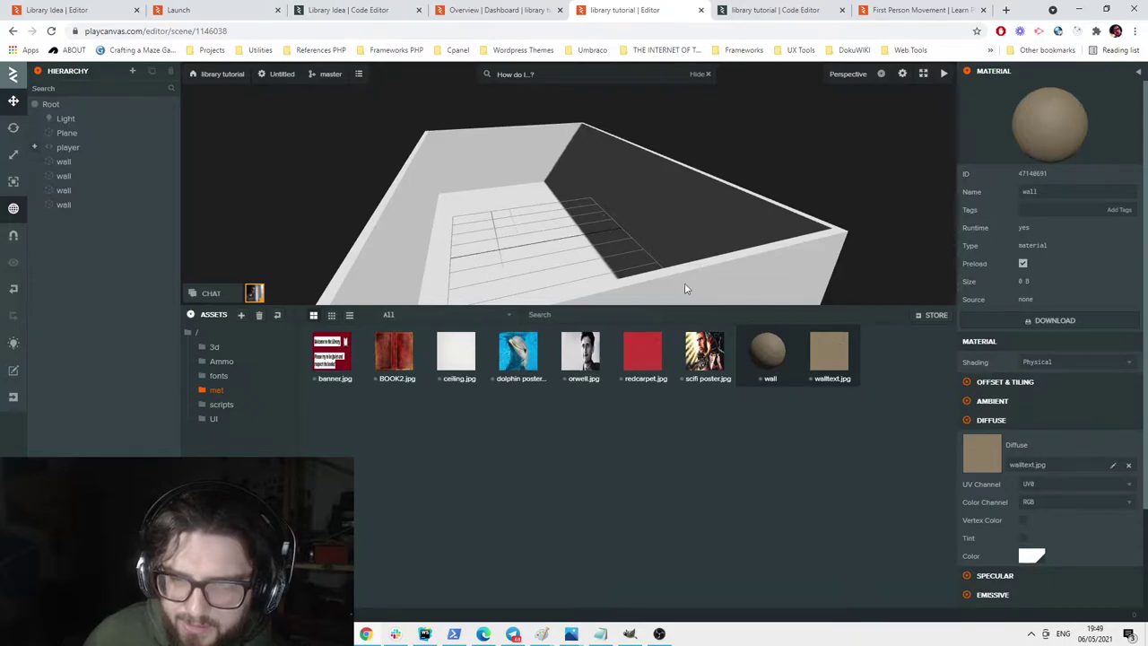
Apply the wall material to the long wall at Z -4.891.
left_click(719, 221)
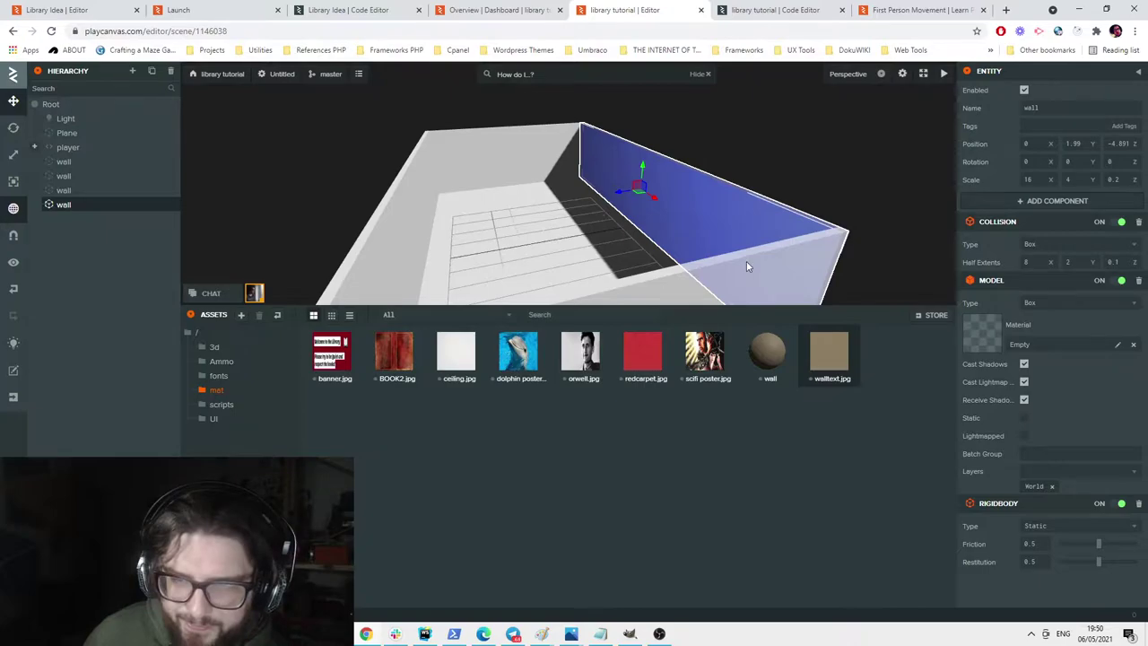
left_click(1117, 348)
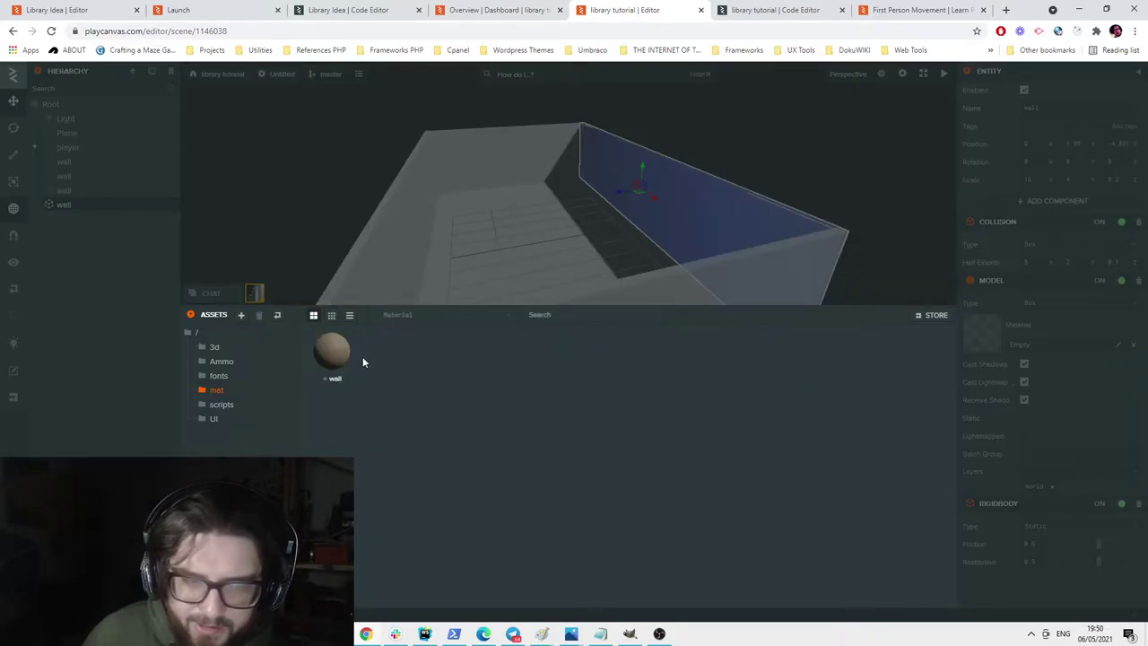
left_click(352, 359)
left_click(681, 153)
Apply the wall material to the short end wall at about X -7.84.
scroll(642, 172, "up", 3)
left_click_drag(641, 176, 533, 145)
left_click(538, 147)
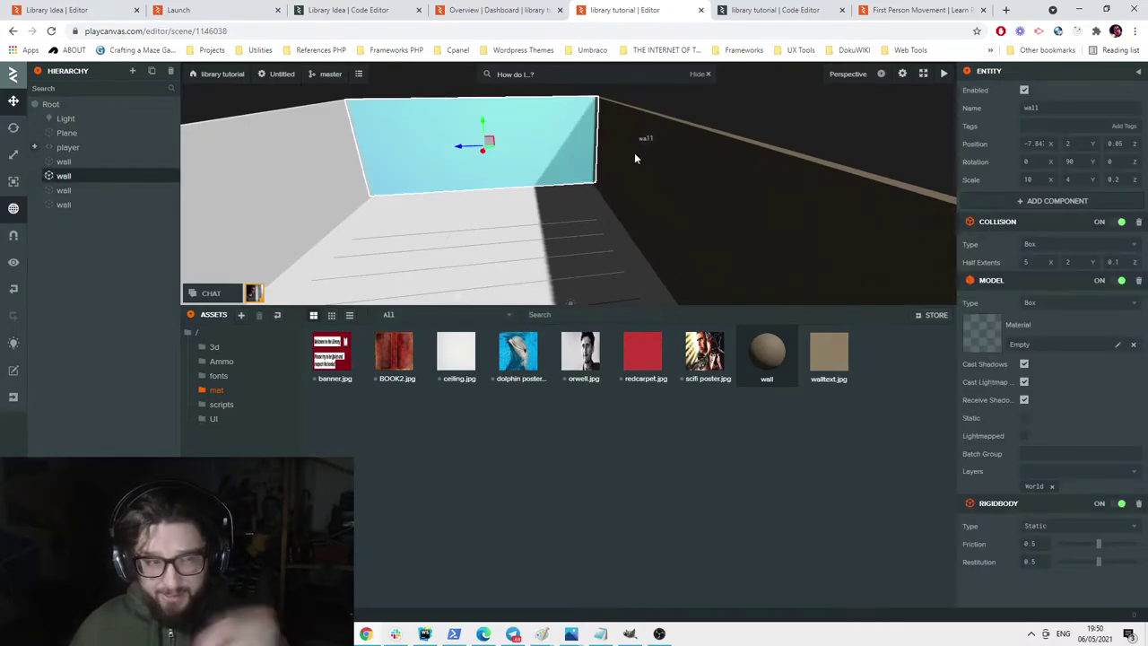
left_click(1118, 348)
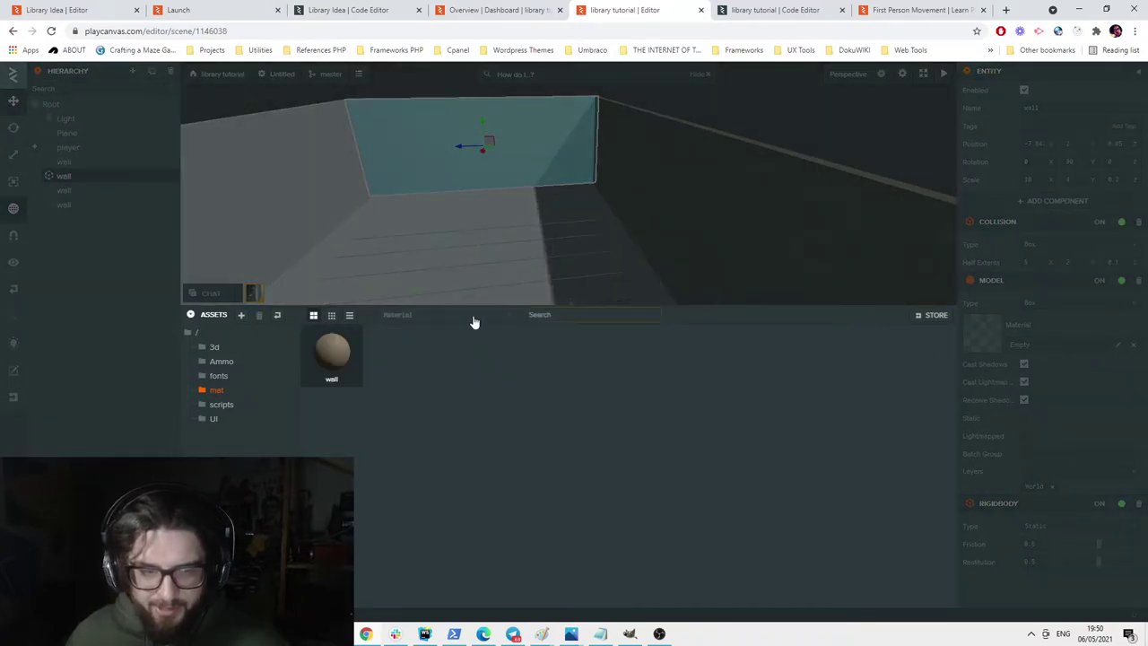
left_click(332, 352)
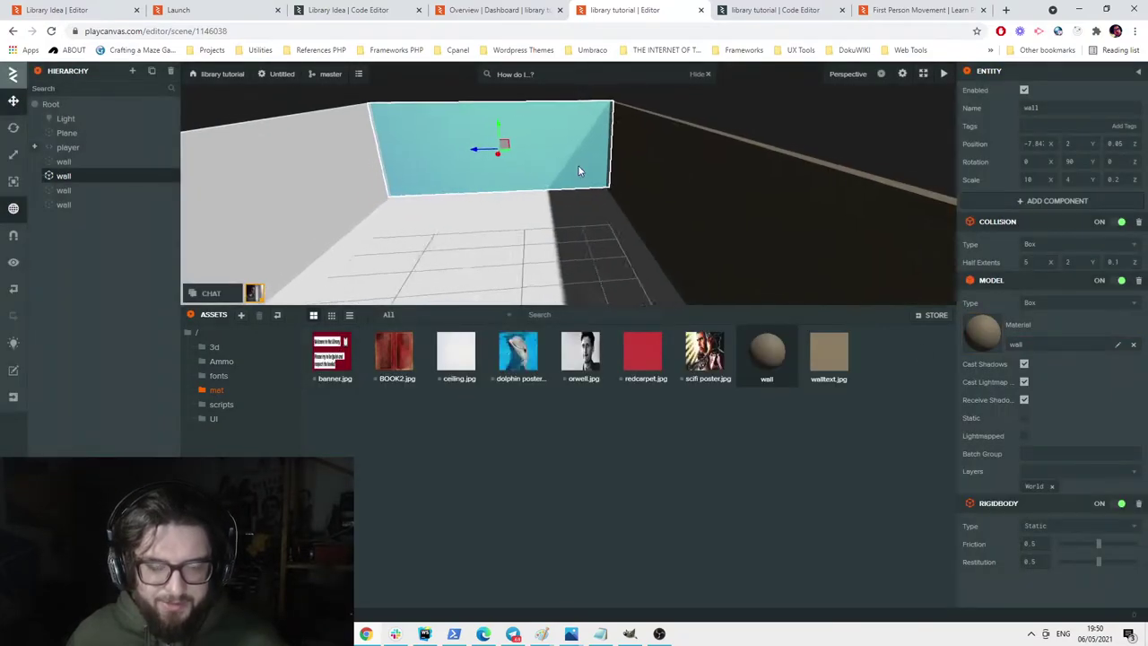
Apply the wall material to the opposite long wall at Z 5.042.
middle_click_drag(588, 171, 651, 182)
scroll(646, 180, "up", 2)
left_click_drag(636, 179, 386, 175)
left_click(528, 164)
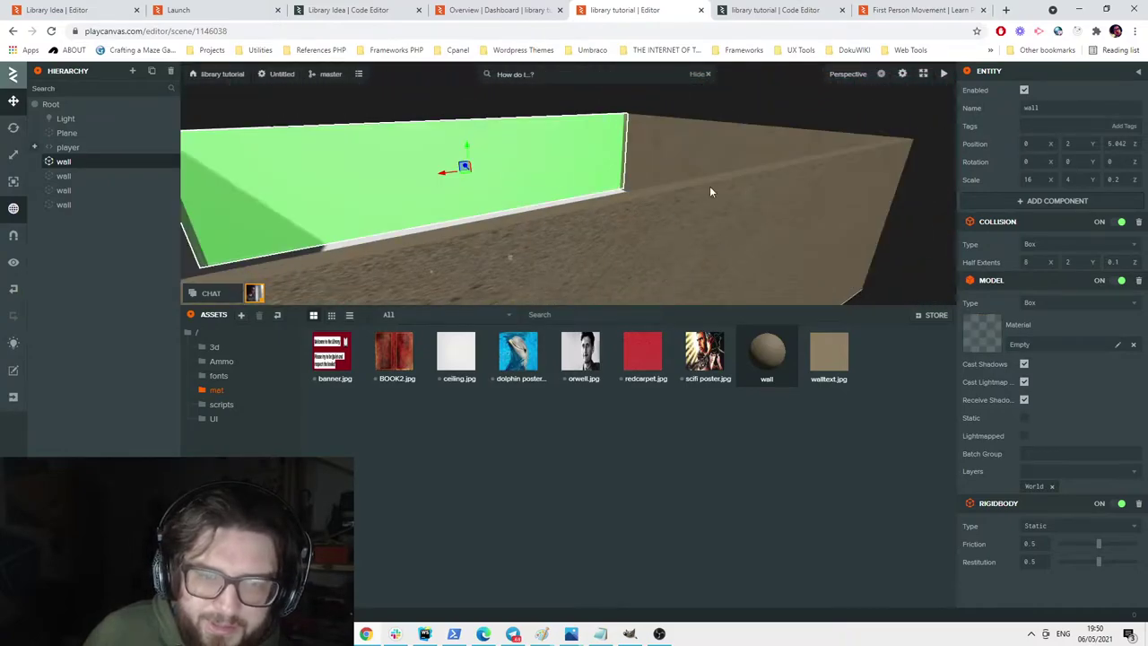
left_click(1117, 346)
left_click(345, 356)
Apply the wall material to the remaining short end wall at X 7.919.
left_click_drag(682, 161, 475, 183)
left_click(453, 187)
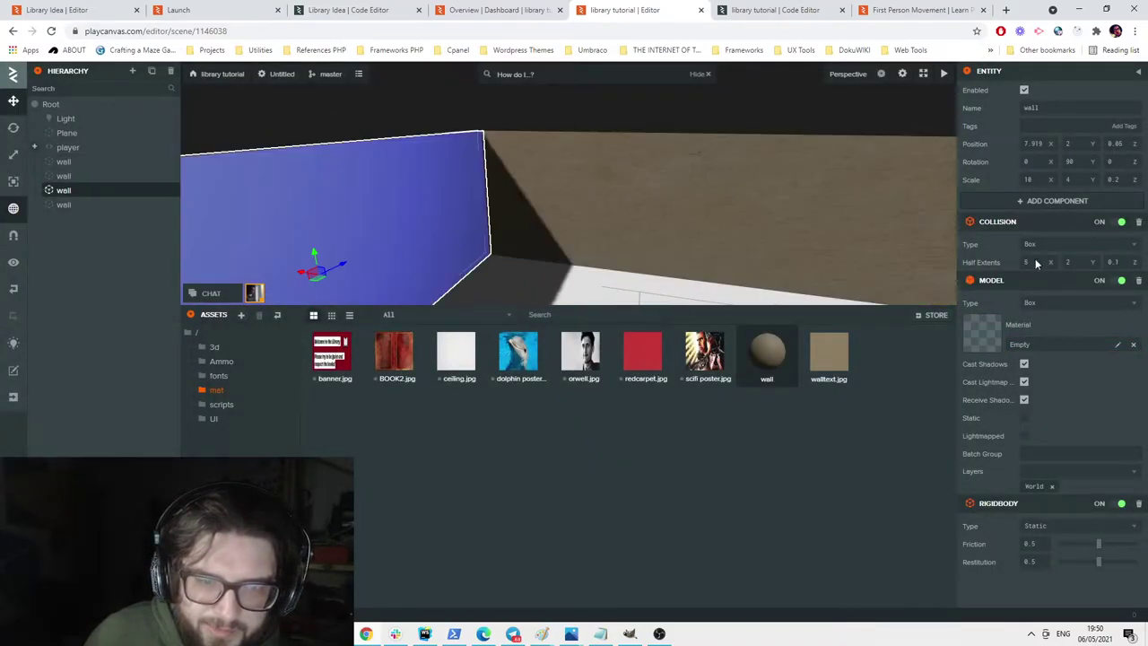
left_click(1117, 346)
left_click(341, 360)
left_click(559, 174)
right_click_drag(559, 175, 602, 231)
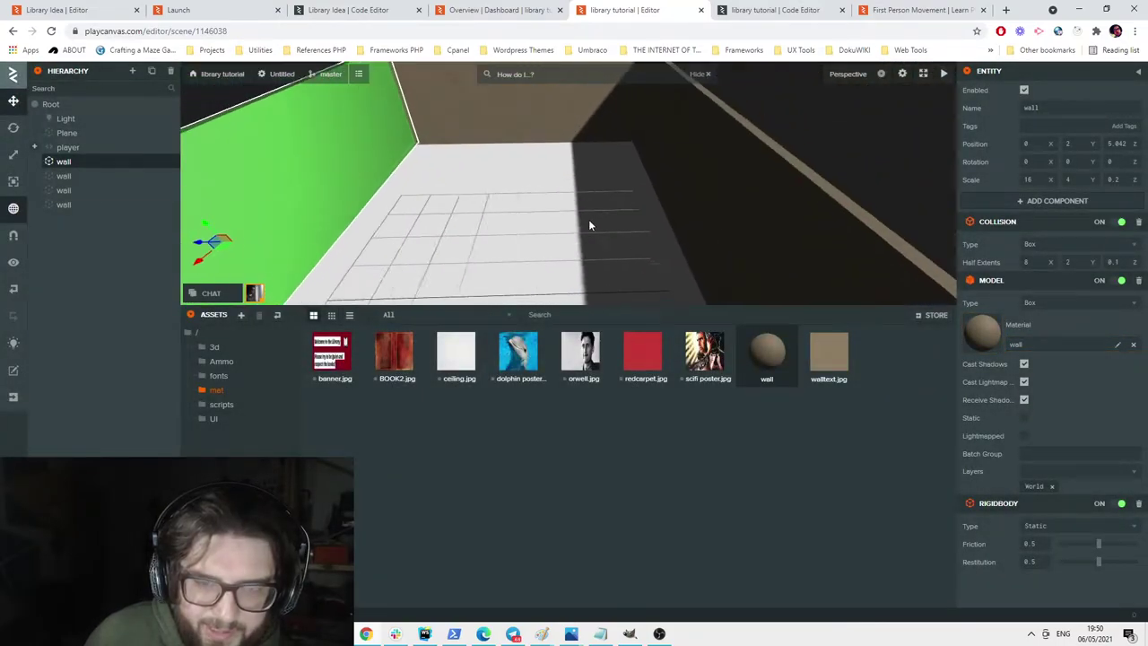
Create a new material in the mat assets folder and name it redcarper.
left_click(601, 231)
right_click(663, 445)
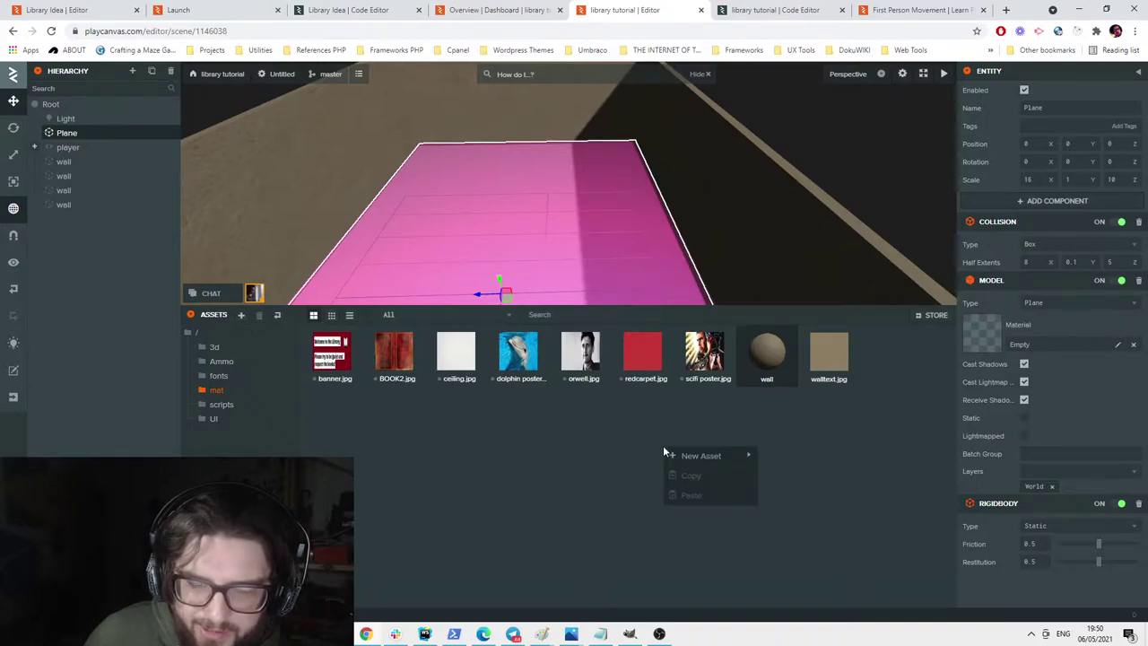
mouse_move(709, 457)
left_click(799, 533)
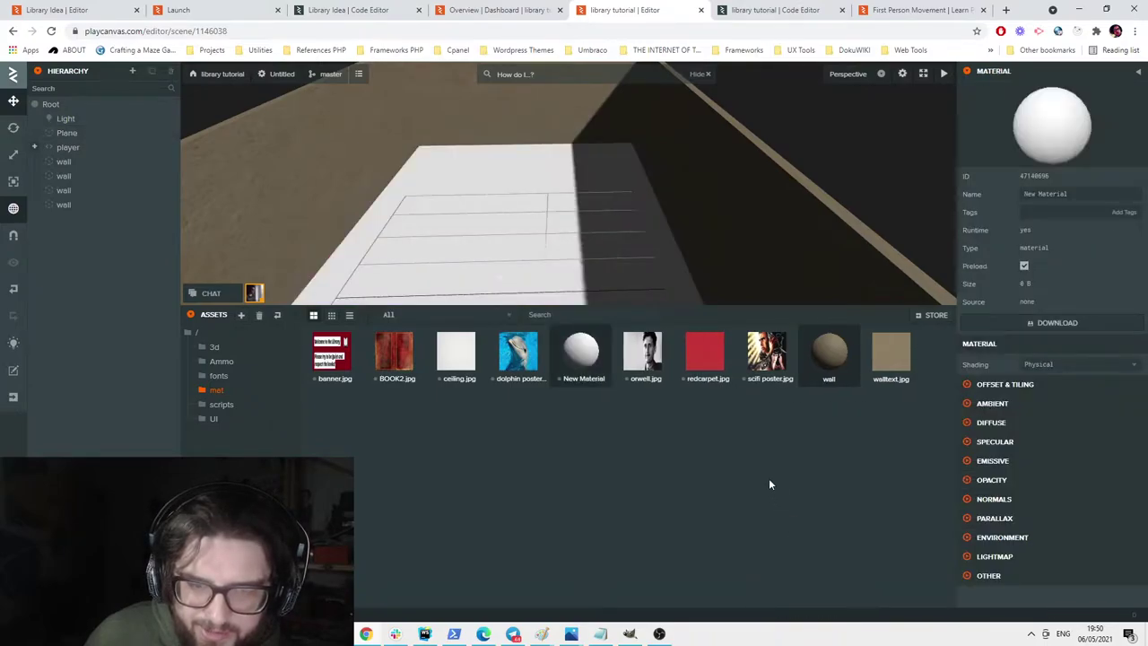
left_click_drag(1074, 194, 810, 193)
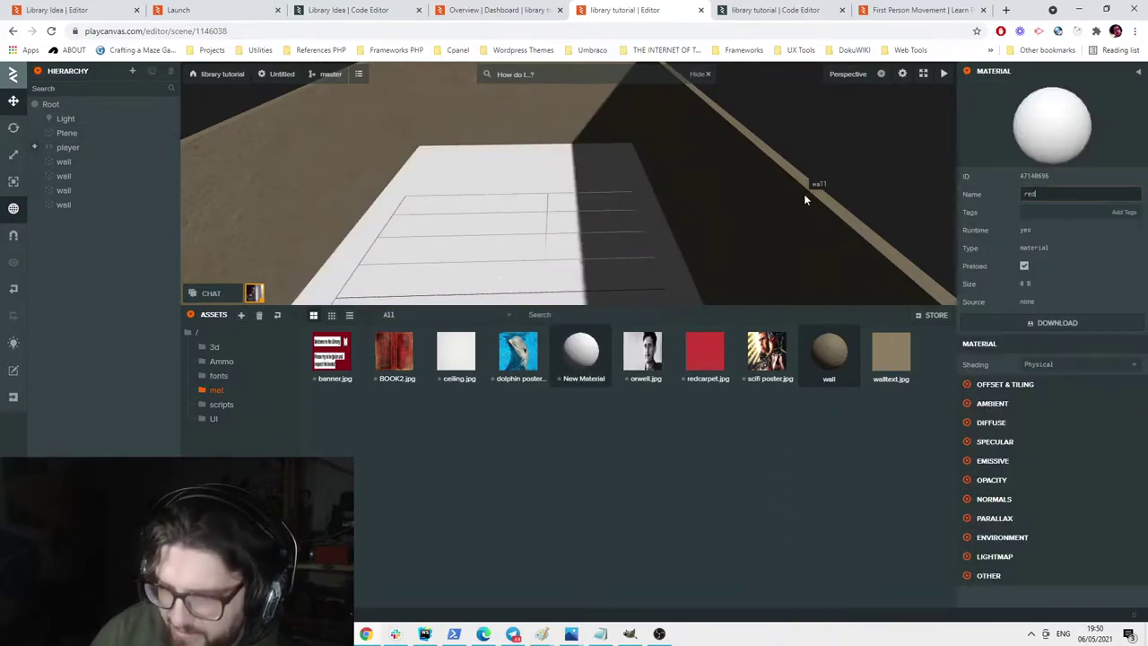
type("redcarper")
key("Return")
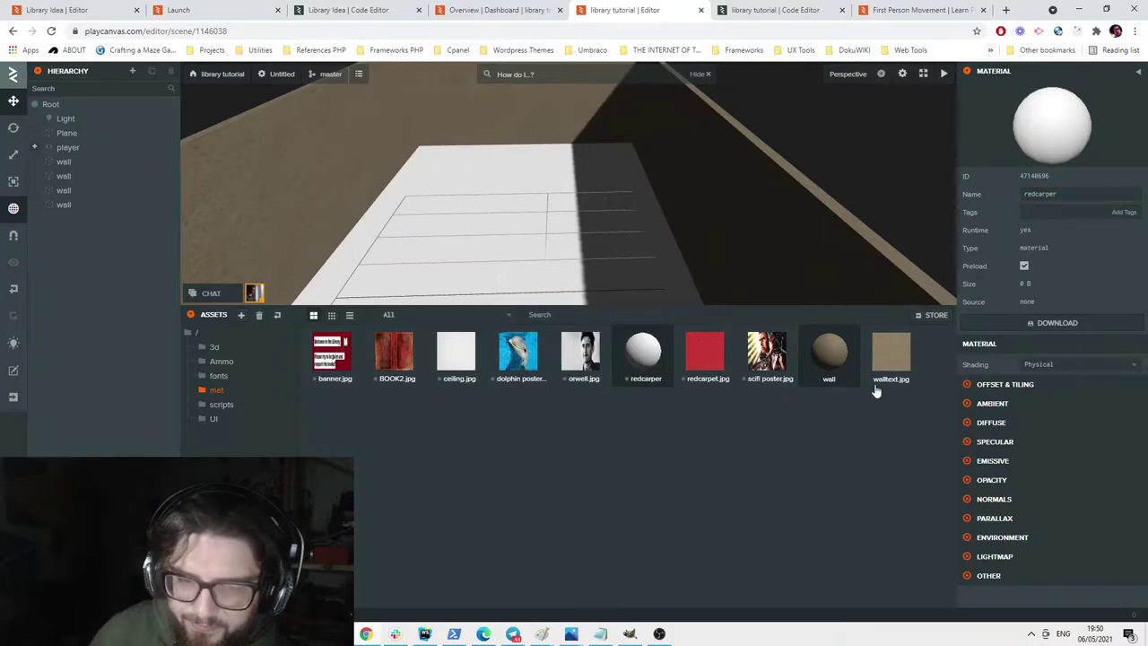
Assign redcarpet.jpg as the redcarper material's diffuse texture.
left_click(707, 351)
left_click(653, 357)
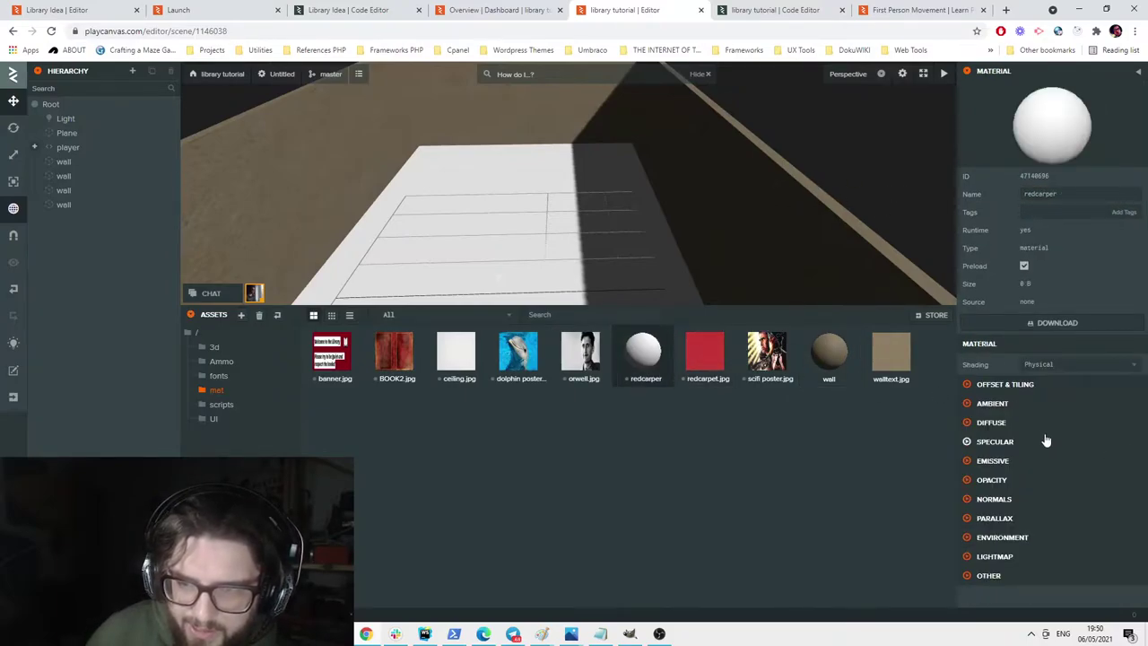
left_click(1046, 422)
left_click(1115, 465)
left_click(704, 354)
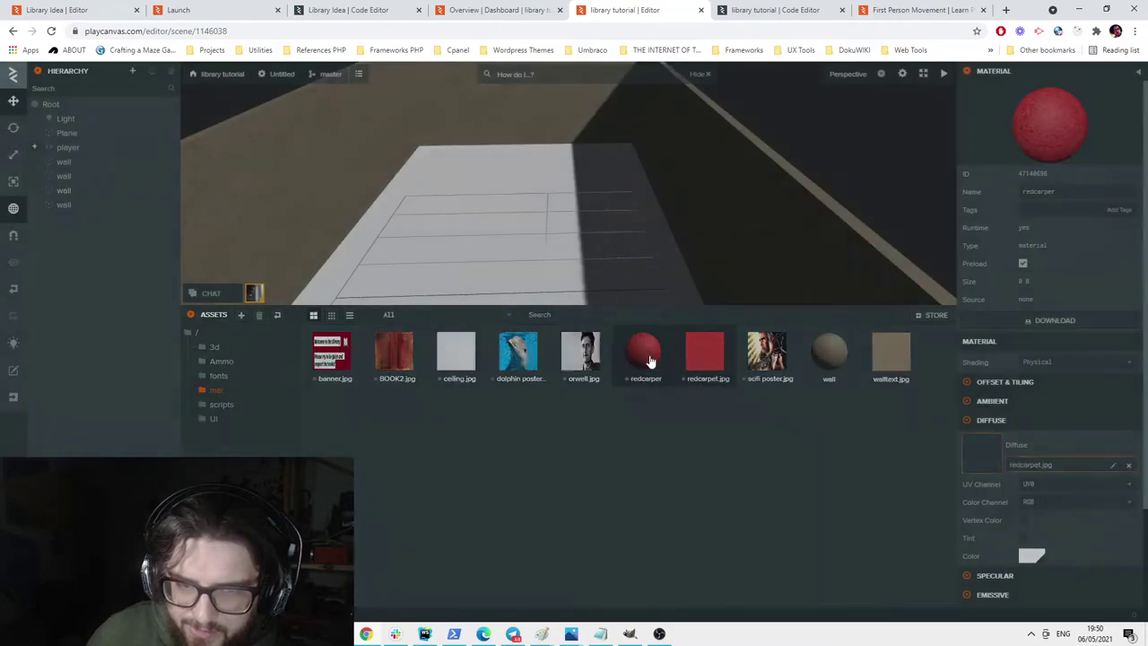
Apply the redcarper material to the floor plane and clear the selection.
left_click(604, 242)
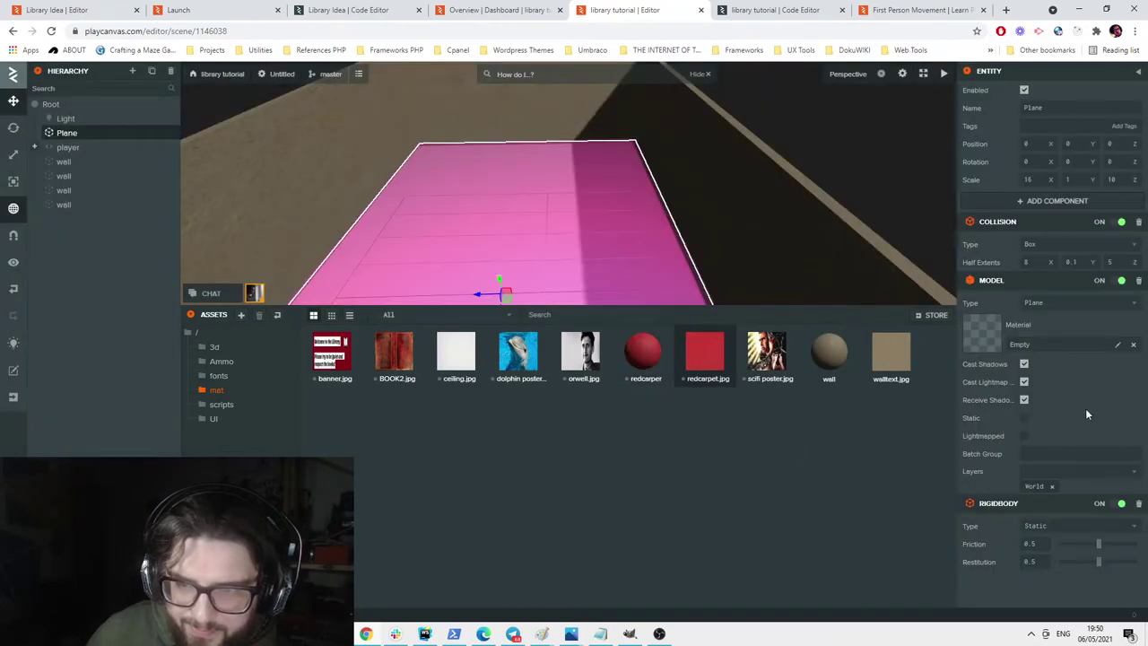
left_click(1118, 347)
left_click(334, 357)
left_click(813, 138)
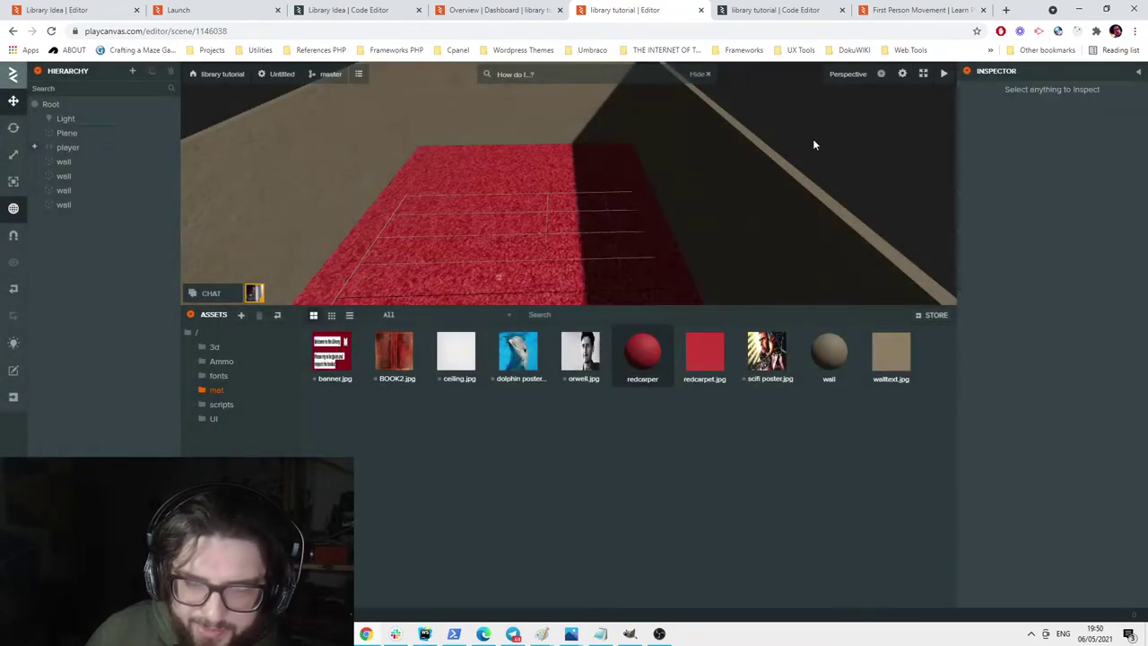
Launch the scene, walk around the textured room as the player, and close the running scene.
left_click_drag(813, 138, 613, 174)
scroll(613, 174, "up", 2)
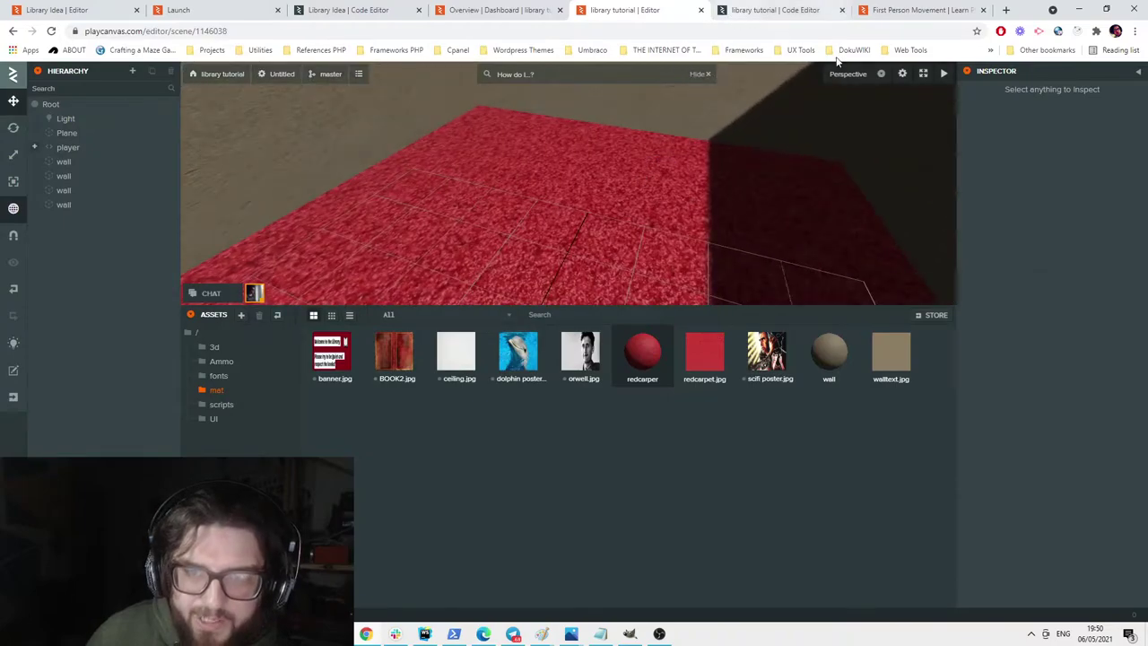
left_click(945, 74)
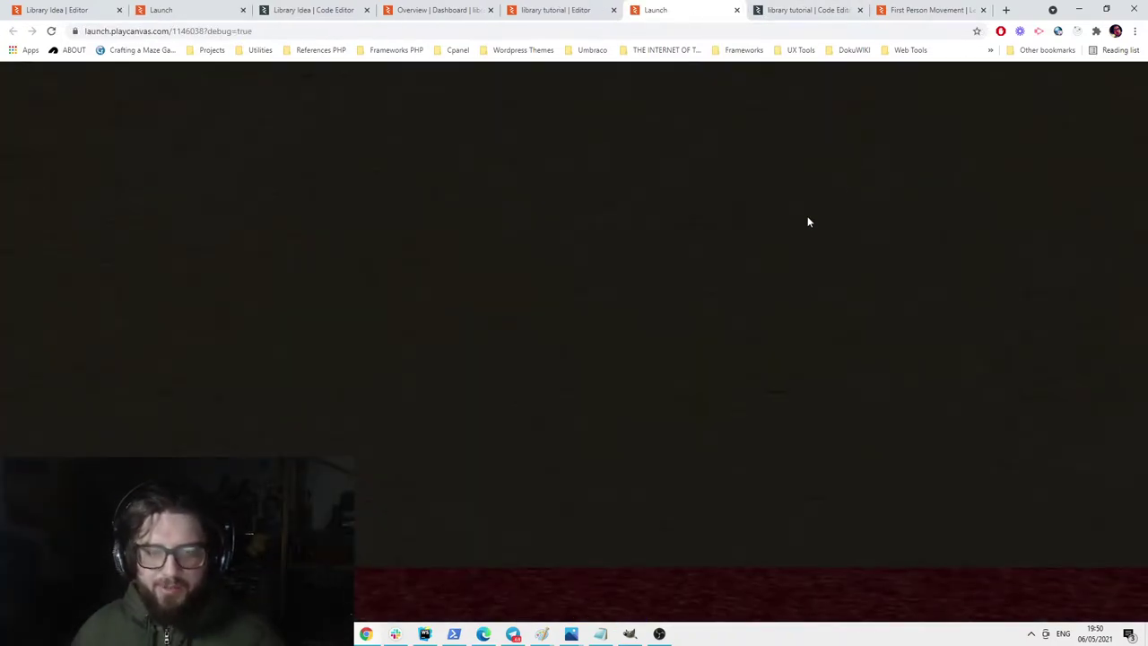
left_click(808, 221)
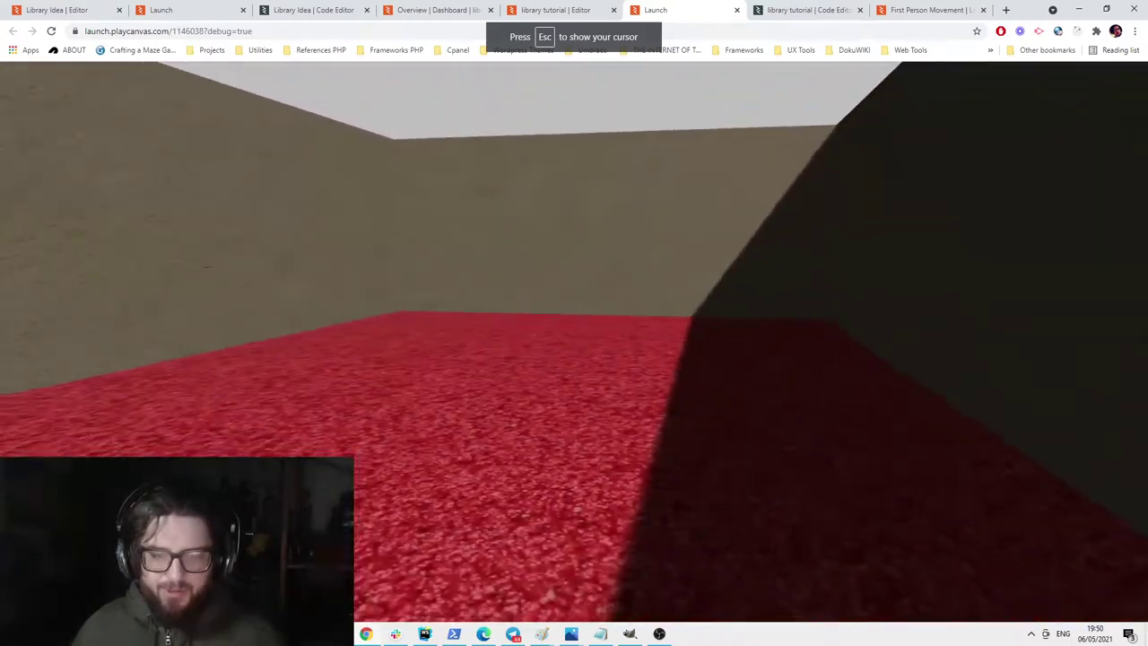
key("w")
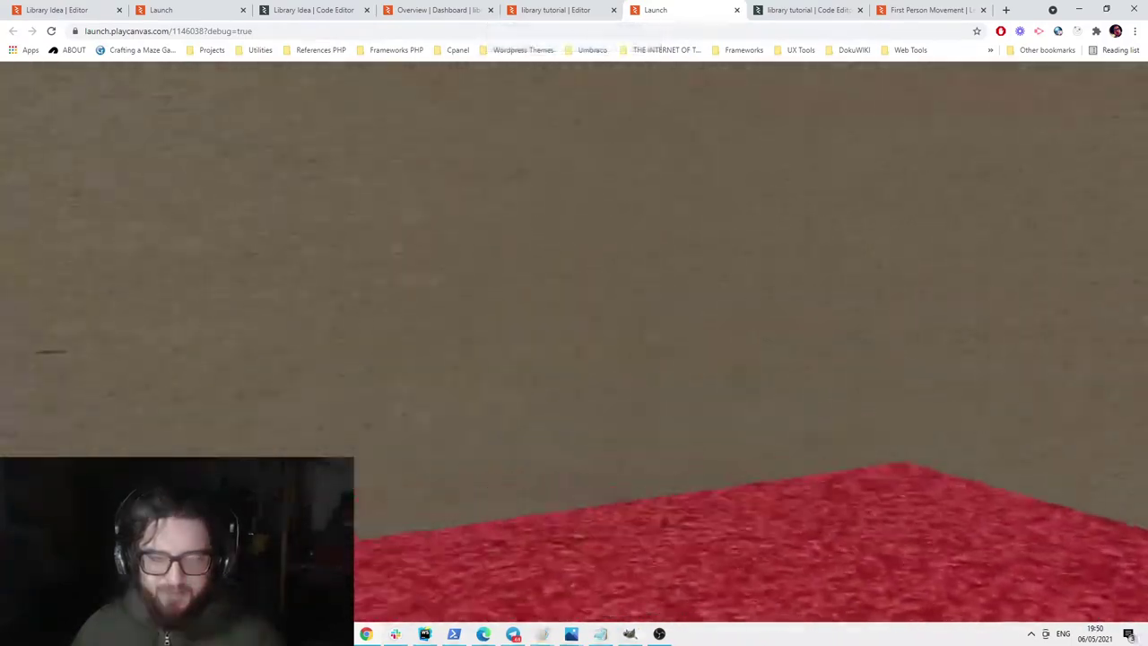
key("Escape")
left_click(736, 10)
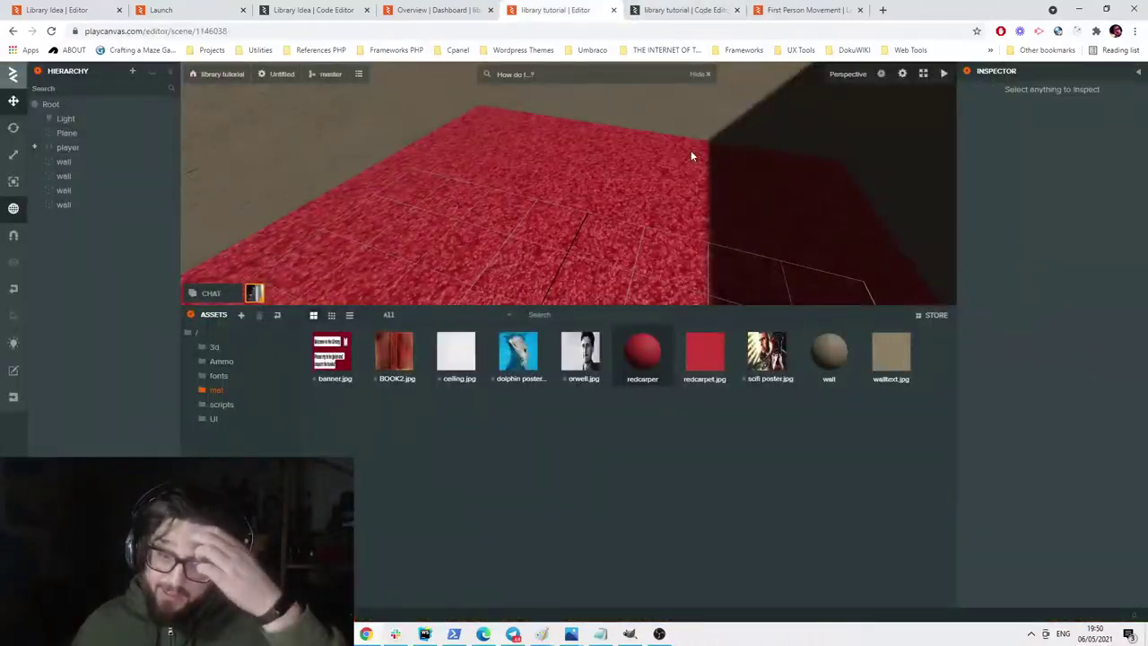
Duplicate the floor plane and raise the copy to about Y 4.06, onto the top of the walls.
double_click(638, 187)
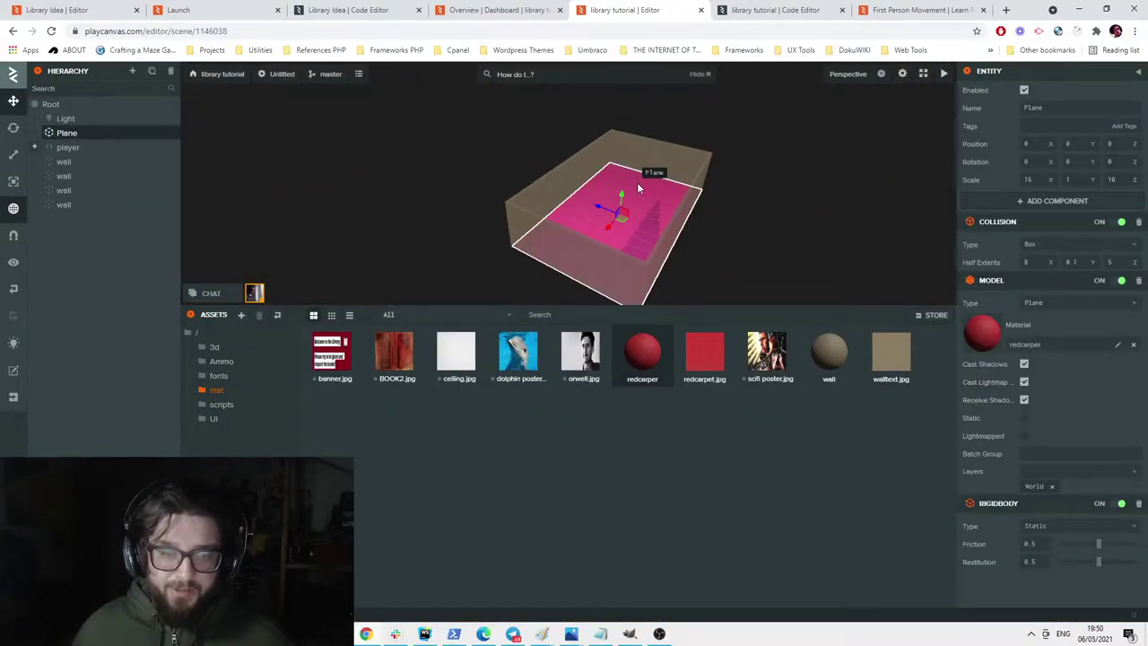
right_click(68, 133)
left_click(108, 259)
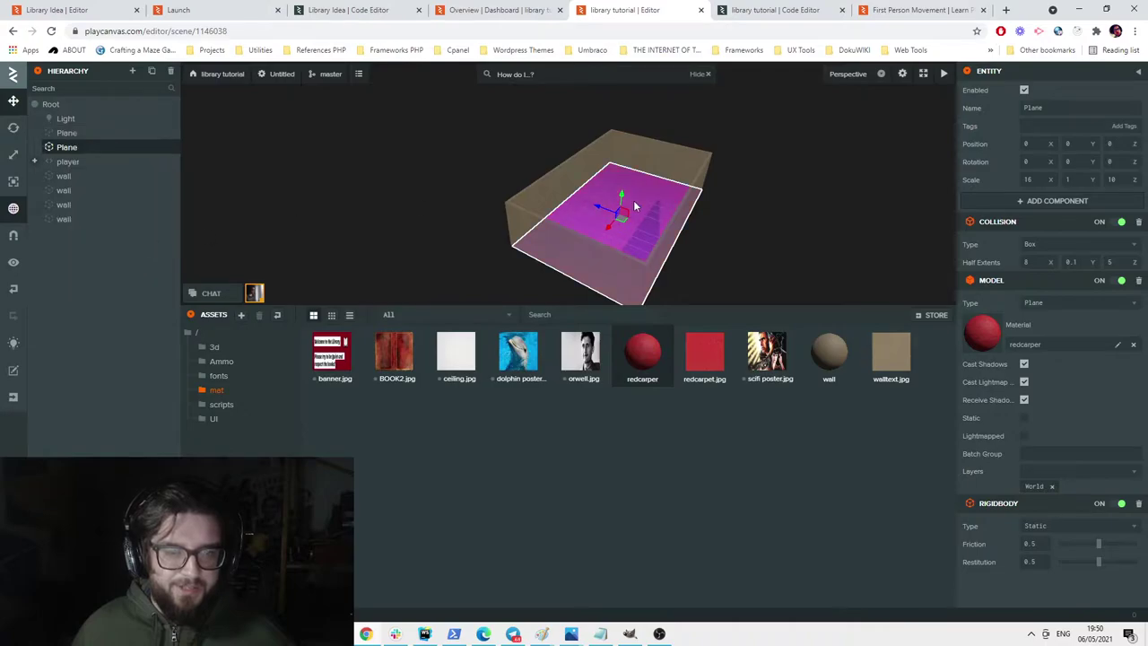
left_click_drag(622, 199, 628, 152)
Change the raised plane's model type to Box and lower it to about Y 3.51.
left_click(1121, 305)
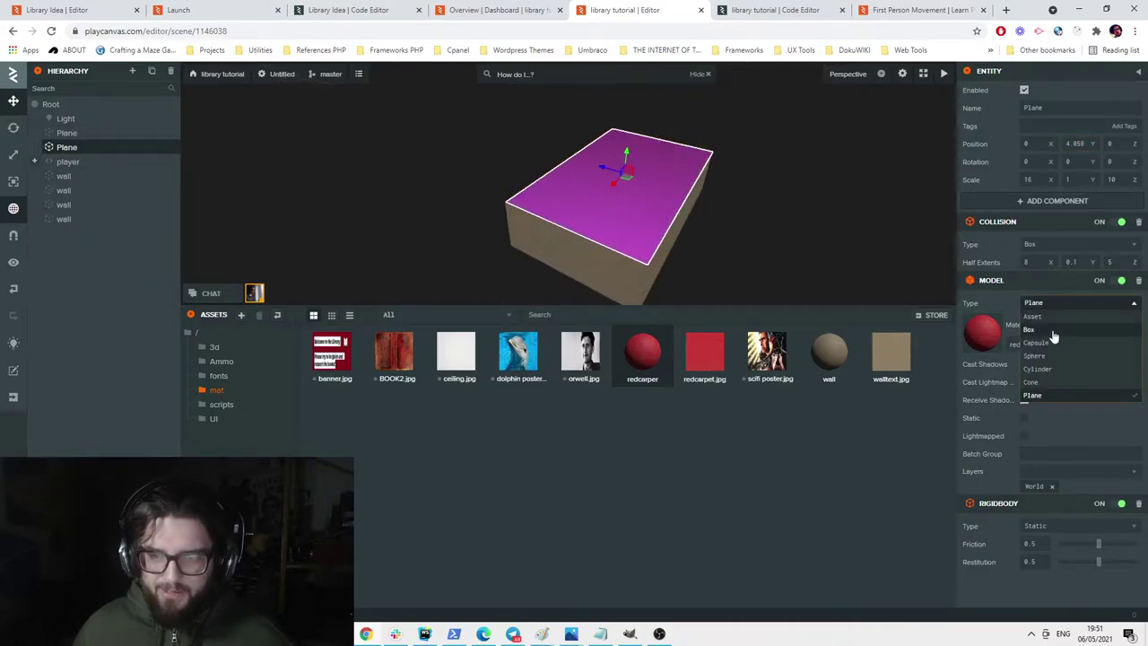
left_click(1054, 332)
scroll(619, 158, "up", 3)
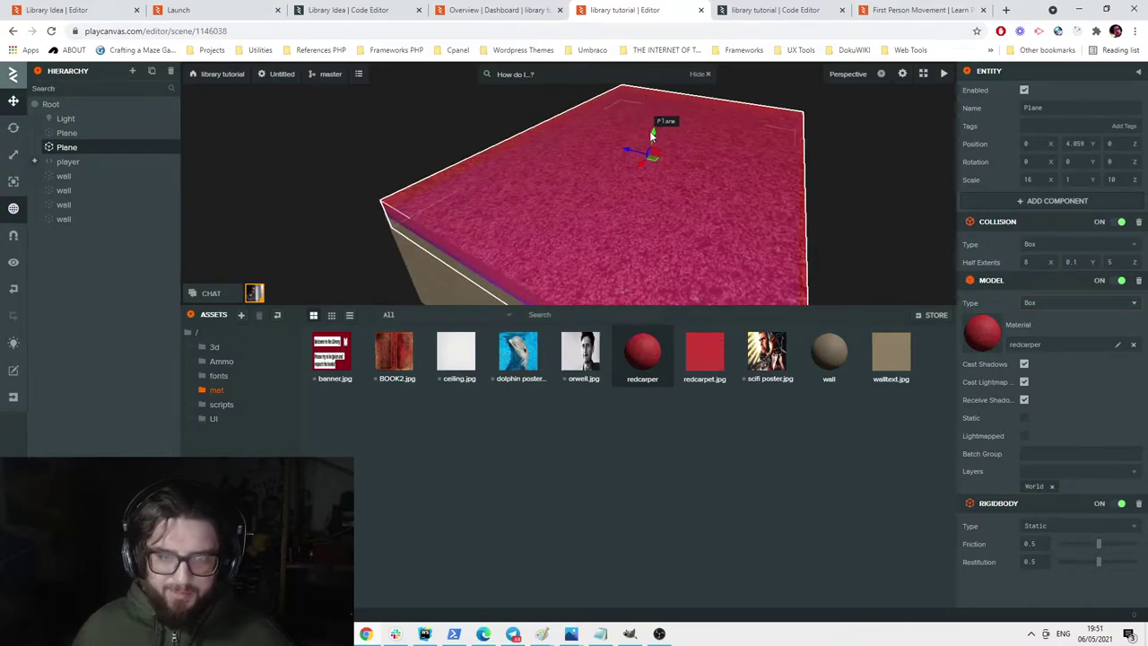
left_click_drag(653, 134, 651, 144)
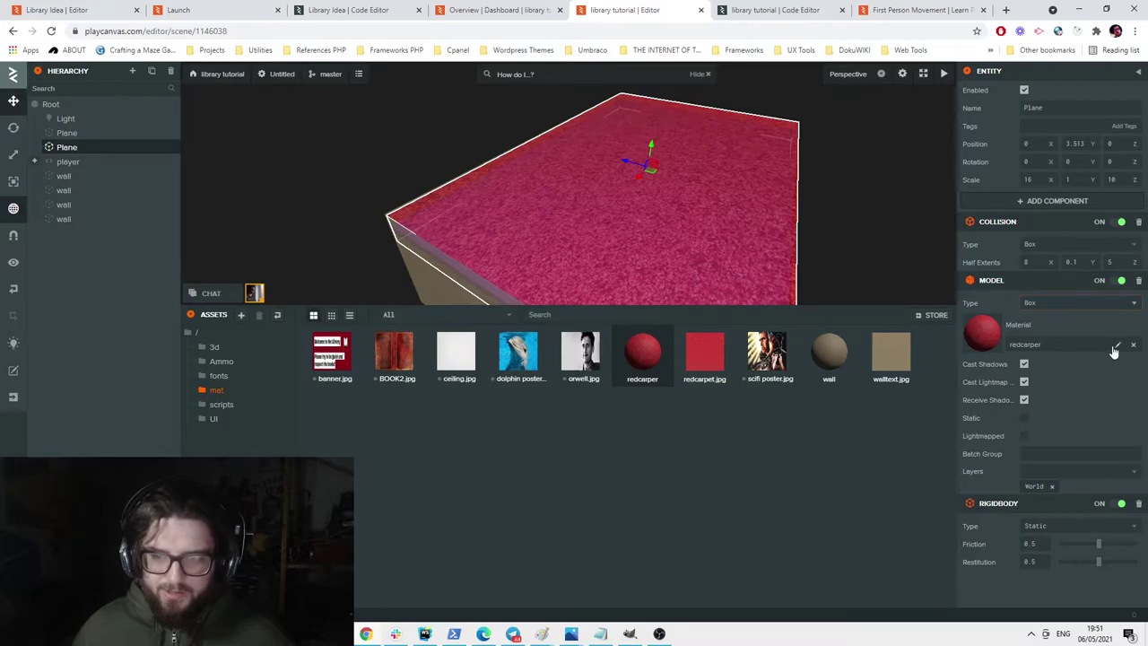
Create a new material in the mat assets folder and name it ceiling.
left_click(465, 365)
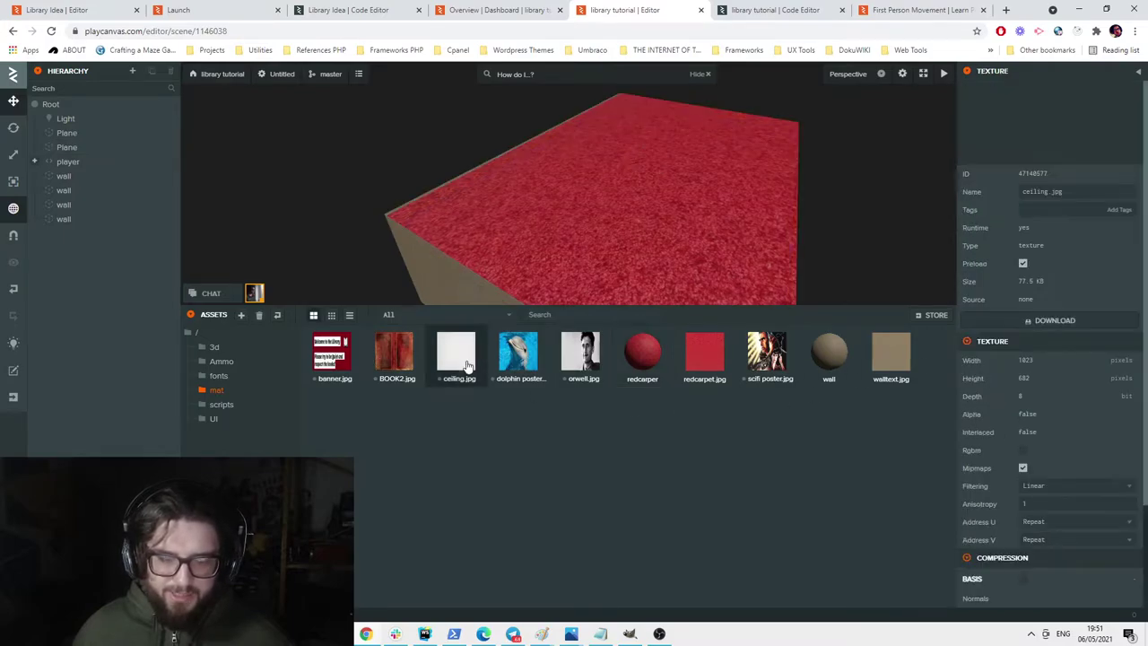
right_click(522, 402)
mouse_move(549, 414)
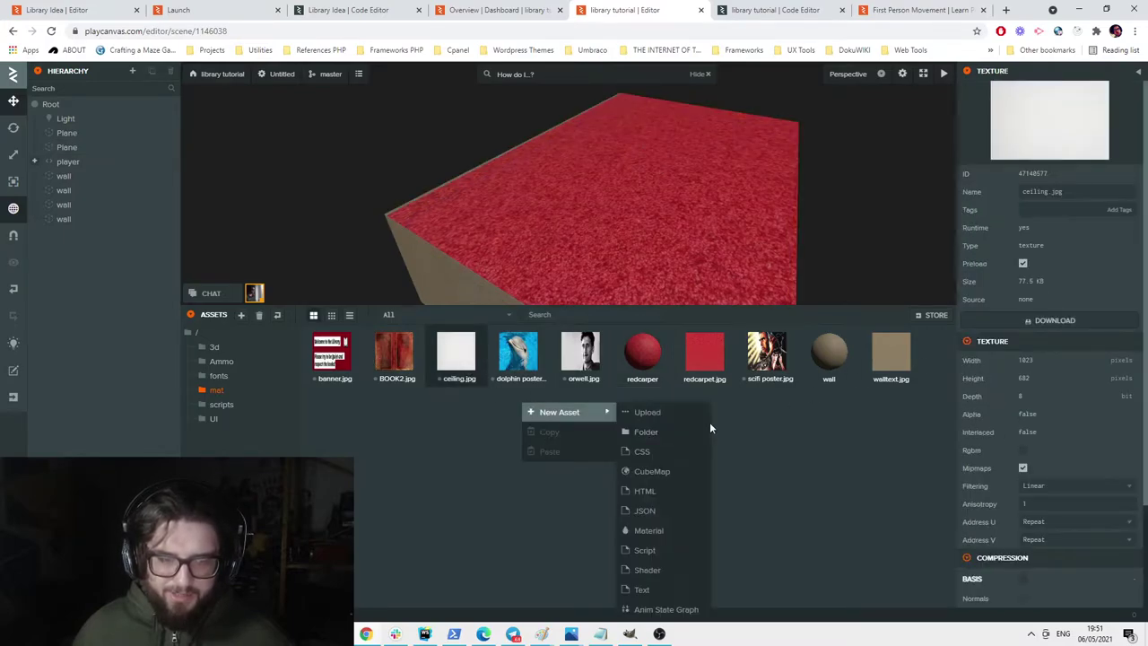
left_click(648, 530)
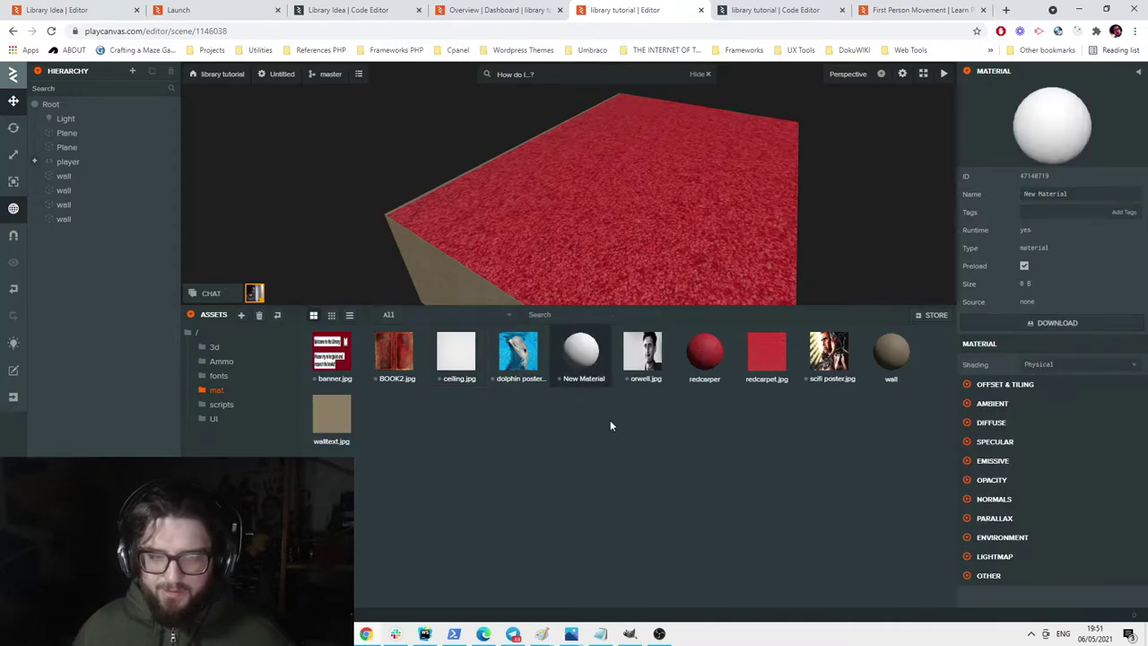
left_click(1078, 195)
type("ceiling")
key("Return")
Assign ceiling.jpg as the ceiling material's diffuse texture.
left_click(992, 422)
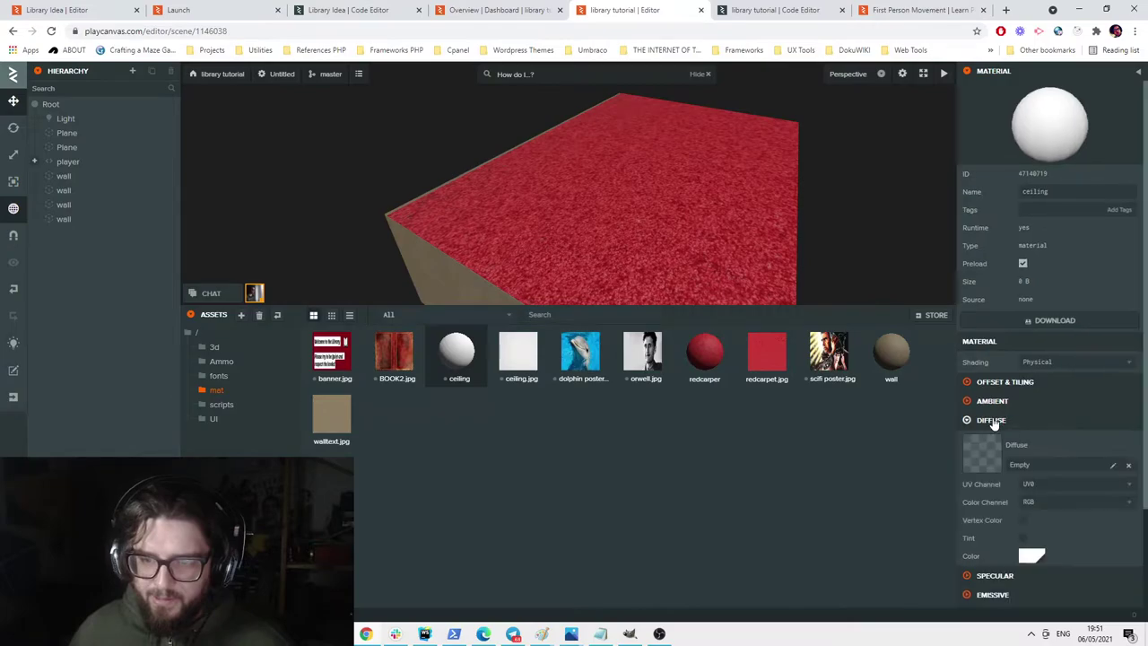
left_click(1115, 466)
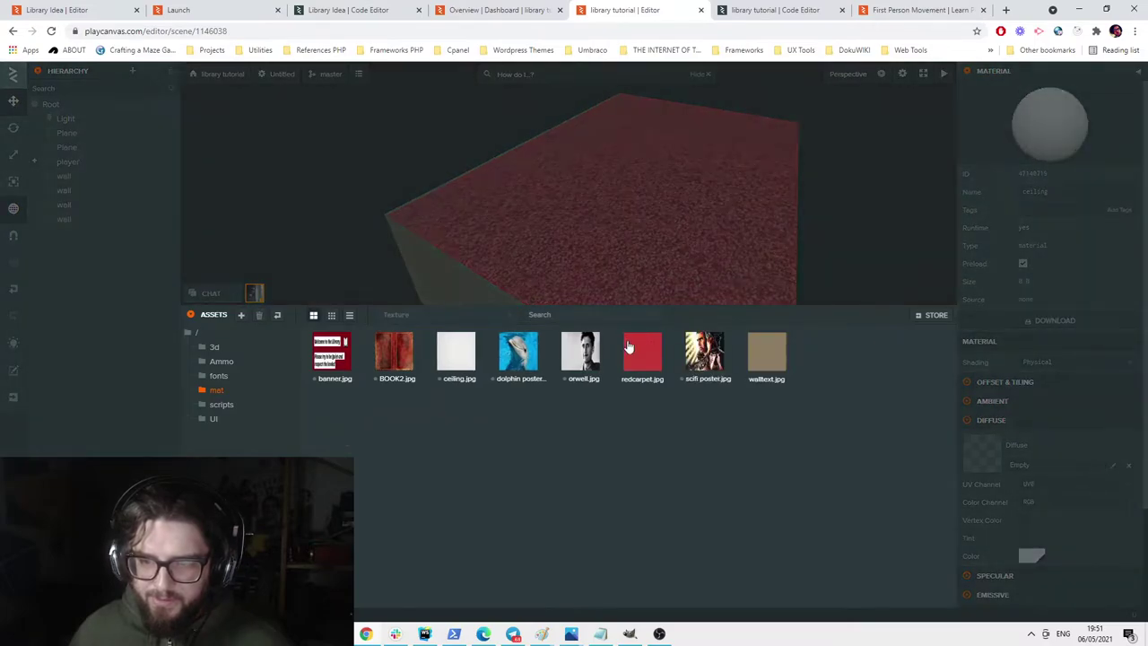
left_click(448, 366)
Apply the ceiling material to the raised box-shaped plane on top of the walls.
left_click(741, 199)
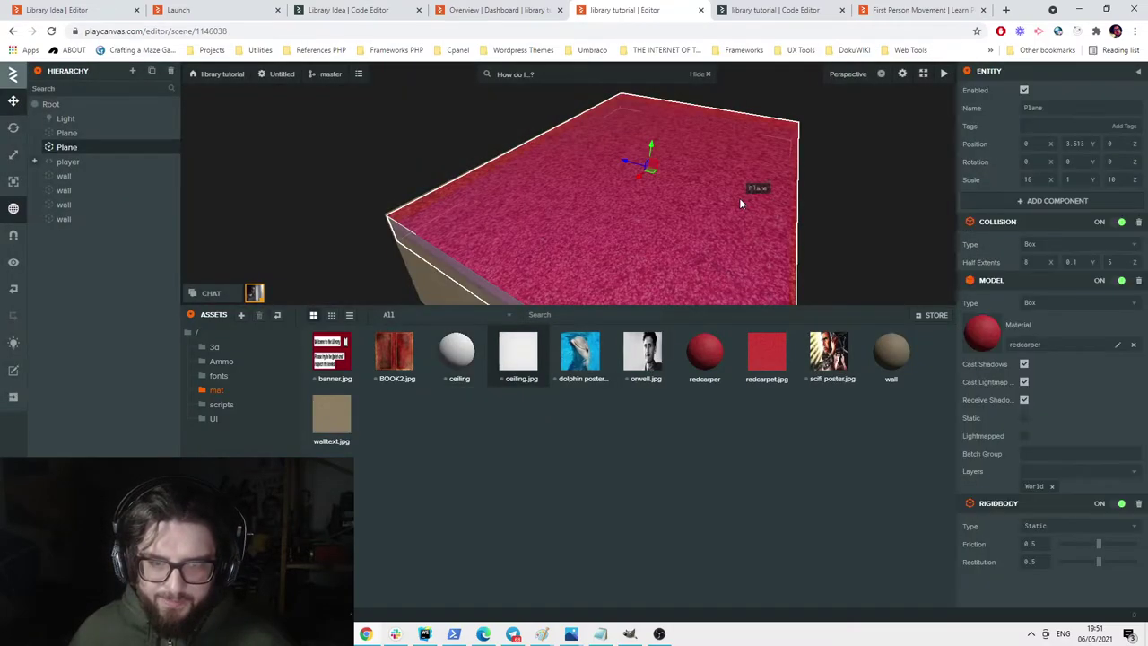
left_click(1119, 346)
left_click(333, 354)
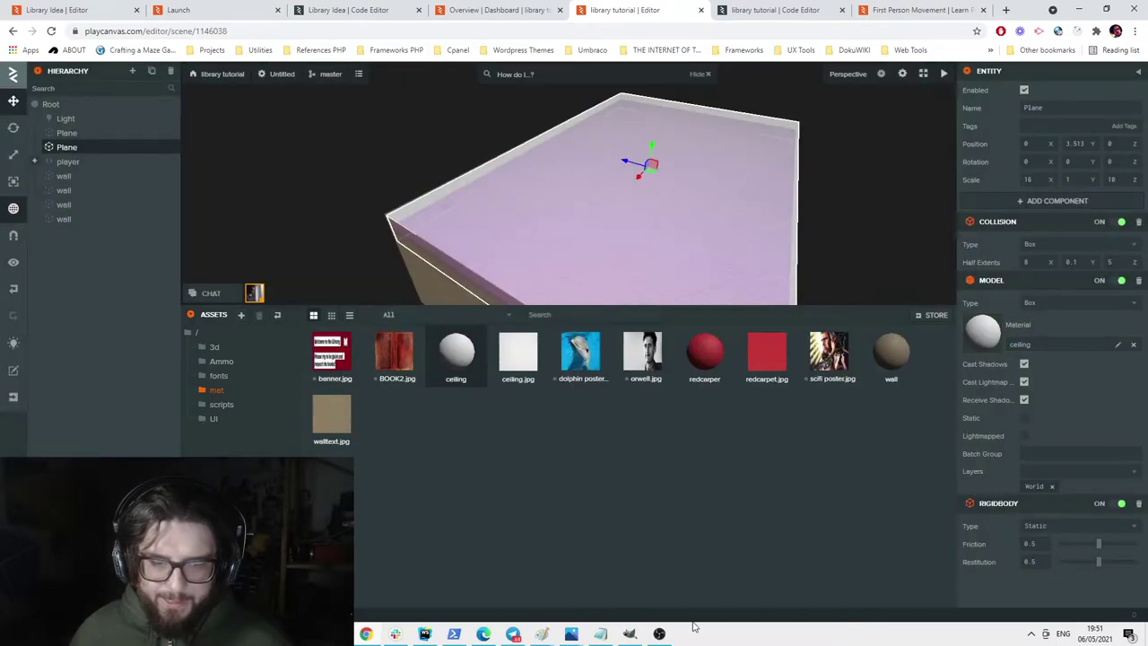
left_click(660, 634)
left_click(660, 634)
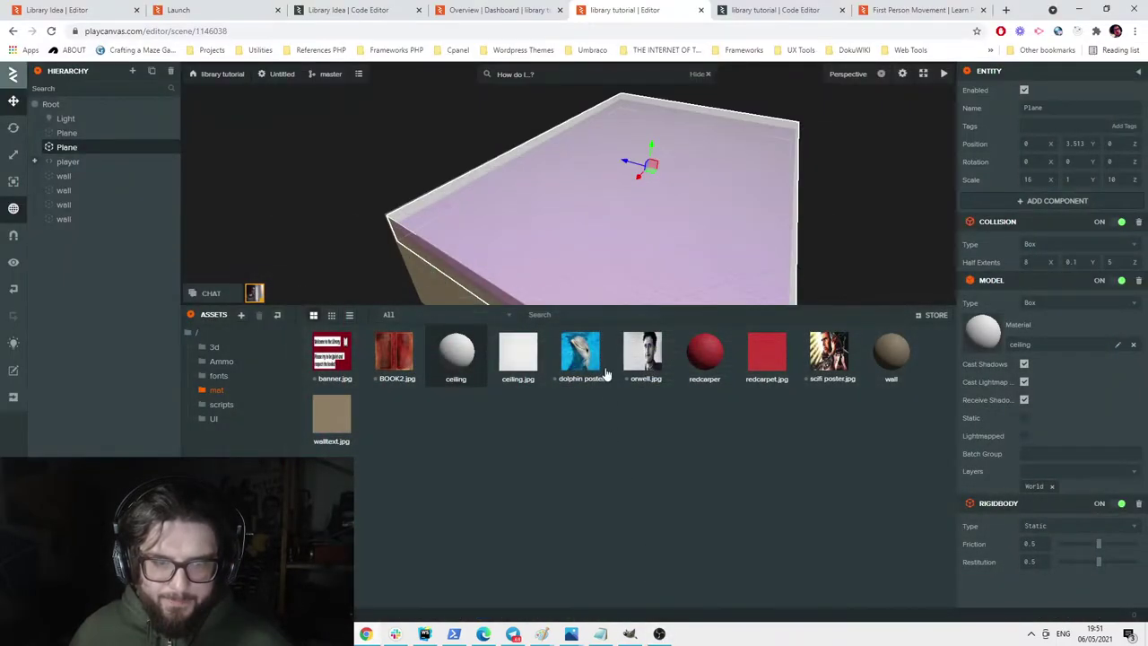
scroll(713, 180, "up", 8)
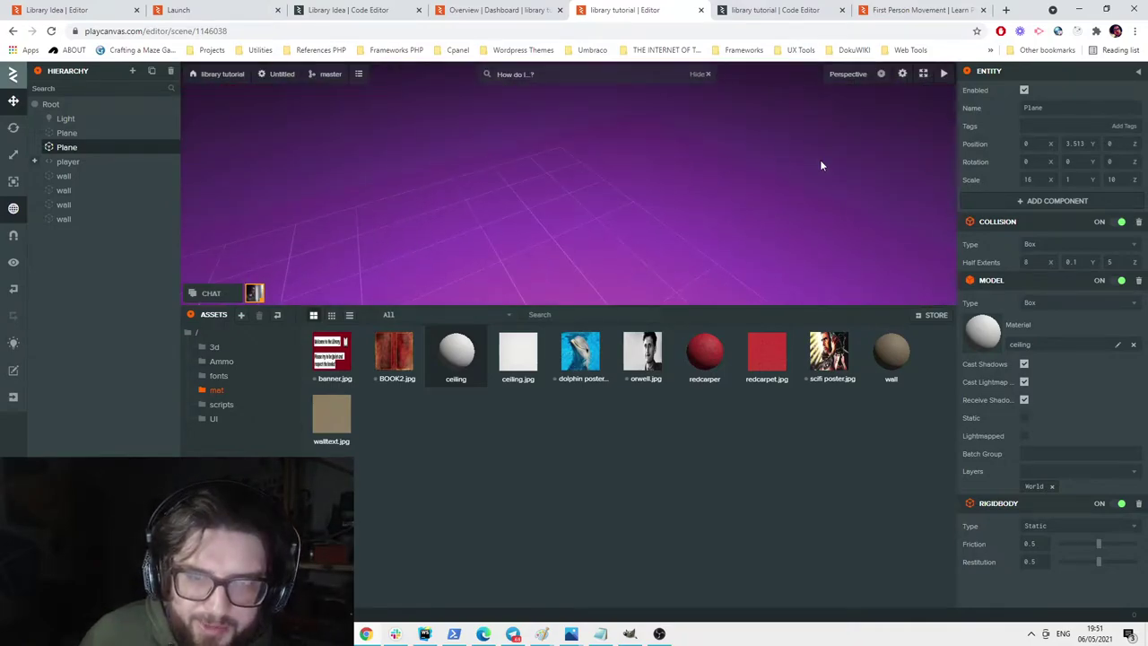
Select the scene's Light entity and change its light type to Point.
scroll(708, 174, "down", 5)
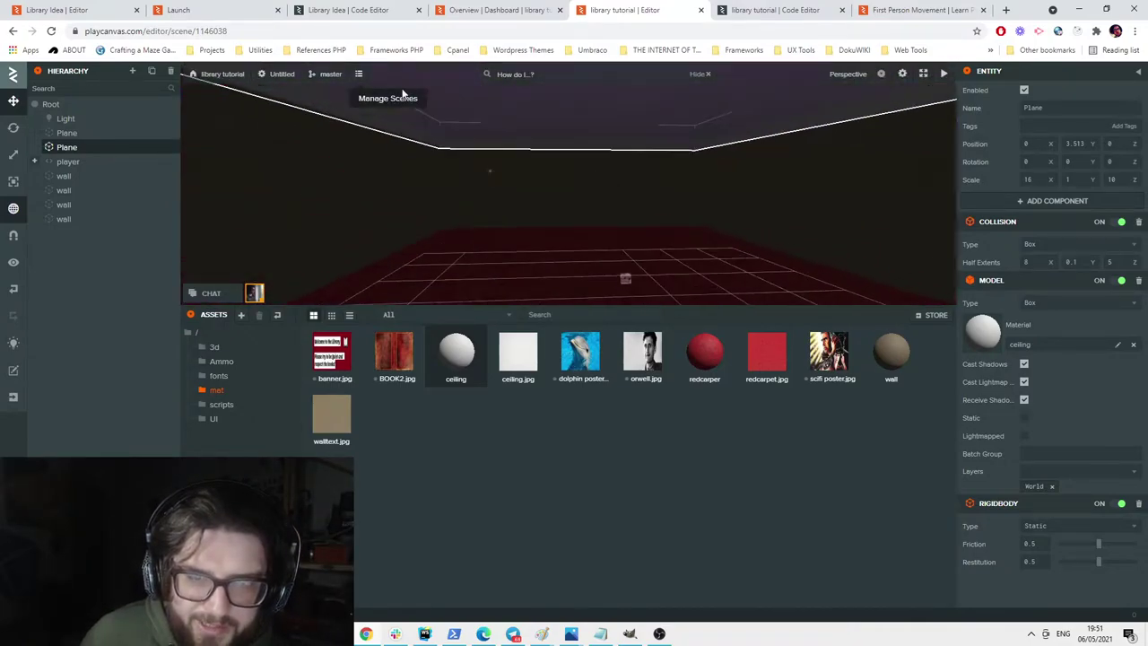
left_click(710, 211)
left_click(555, 189)
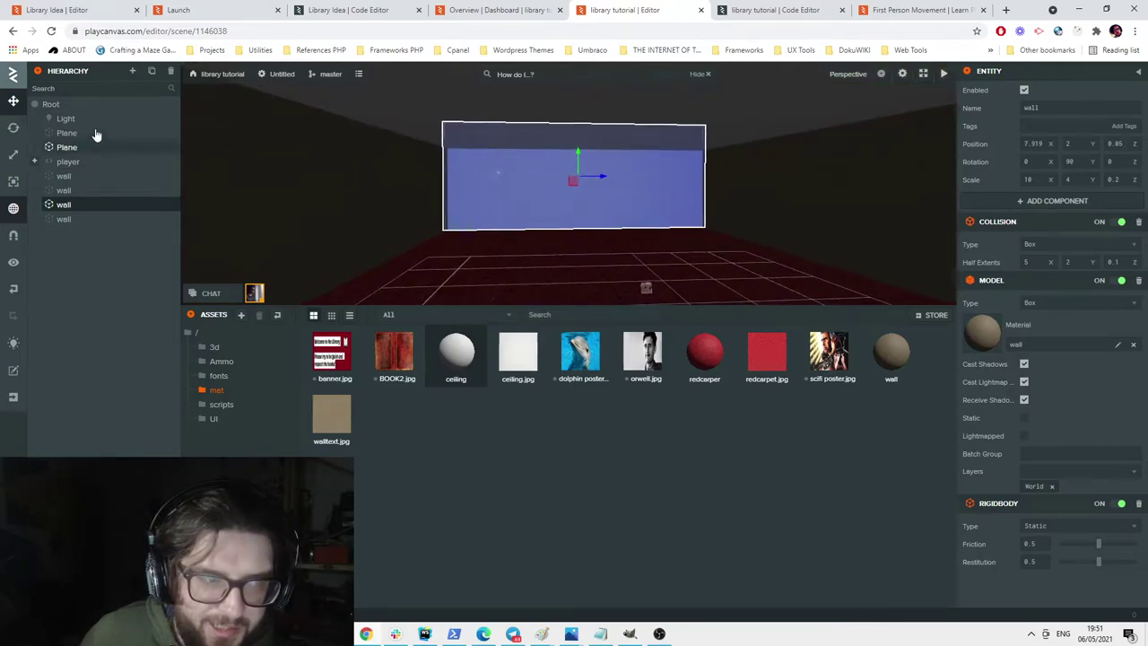
left_click(65, 118)
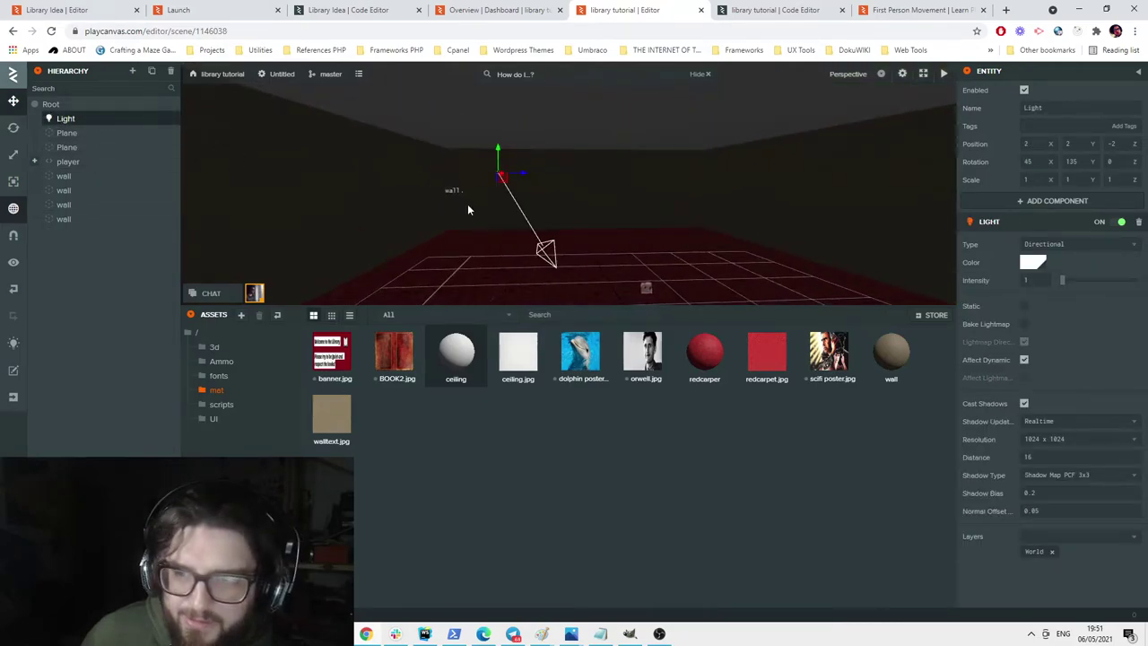
left_click(1050, 244)
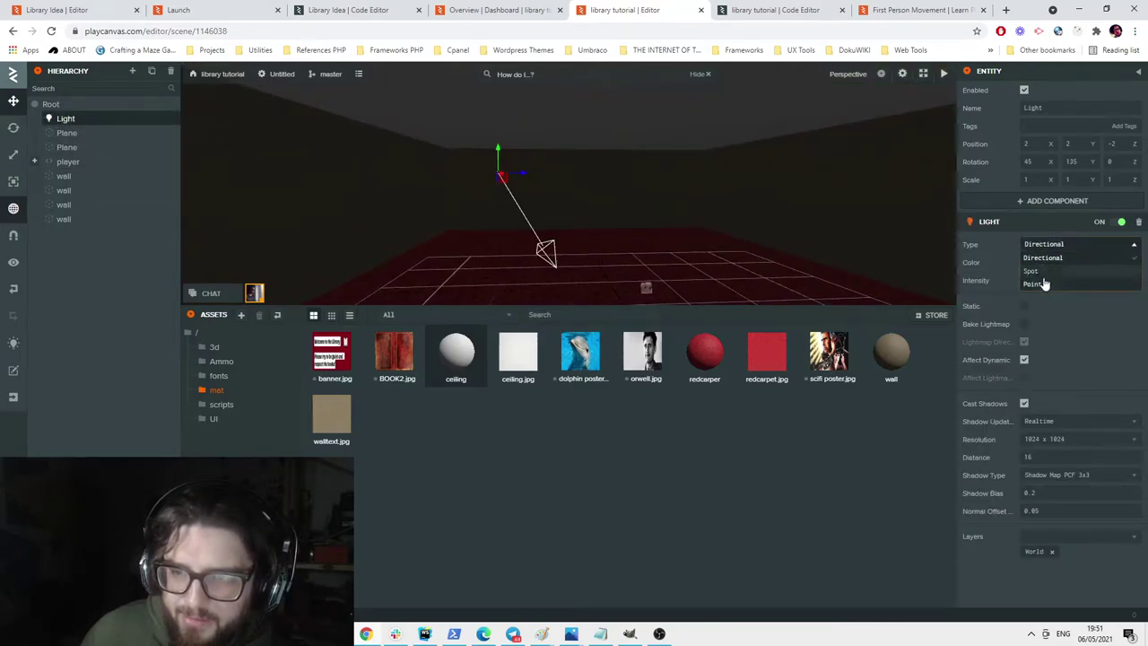
left_click(1033, 285)
Move the point light toward the middle of the room and raise it just below the ceiling, about Y 2.73 and Z 0.6.
left_click_drag(519, 177, 659, 193)
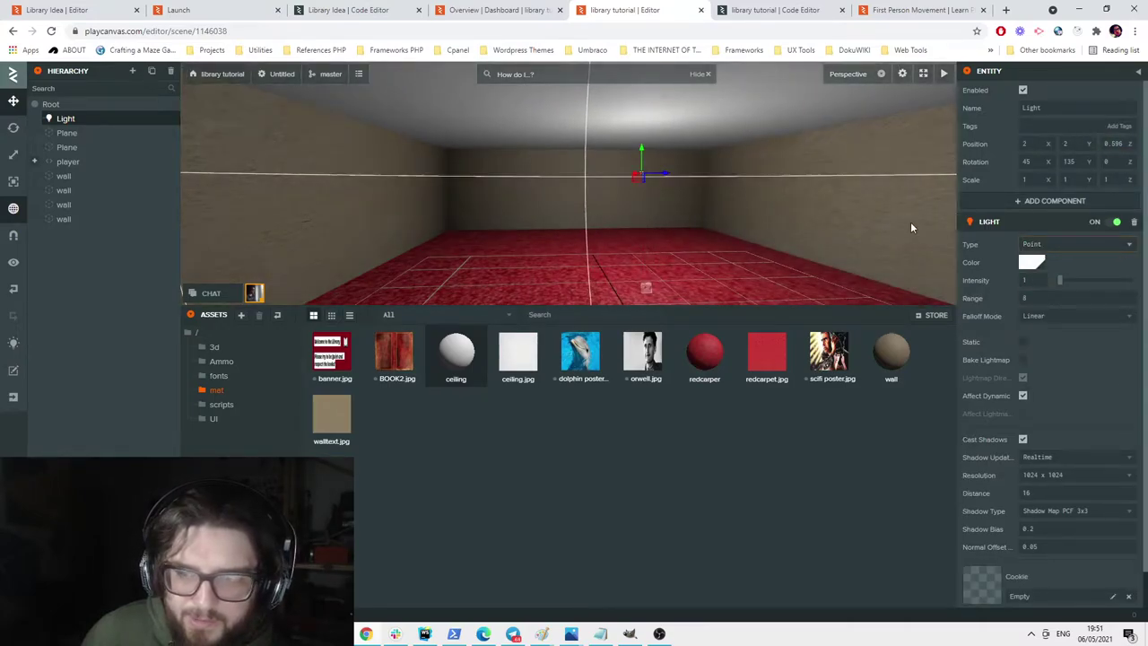
left_click_drag(645, 153, 762, 186)
left_click_drag(570, 195, 789, 207)
right_click_drag(788, 208, 833, 114)
left_click_drag(857, 112, 823, 123)
right_click_drag(781, 218, 849, 228)
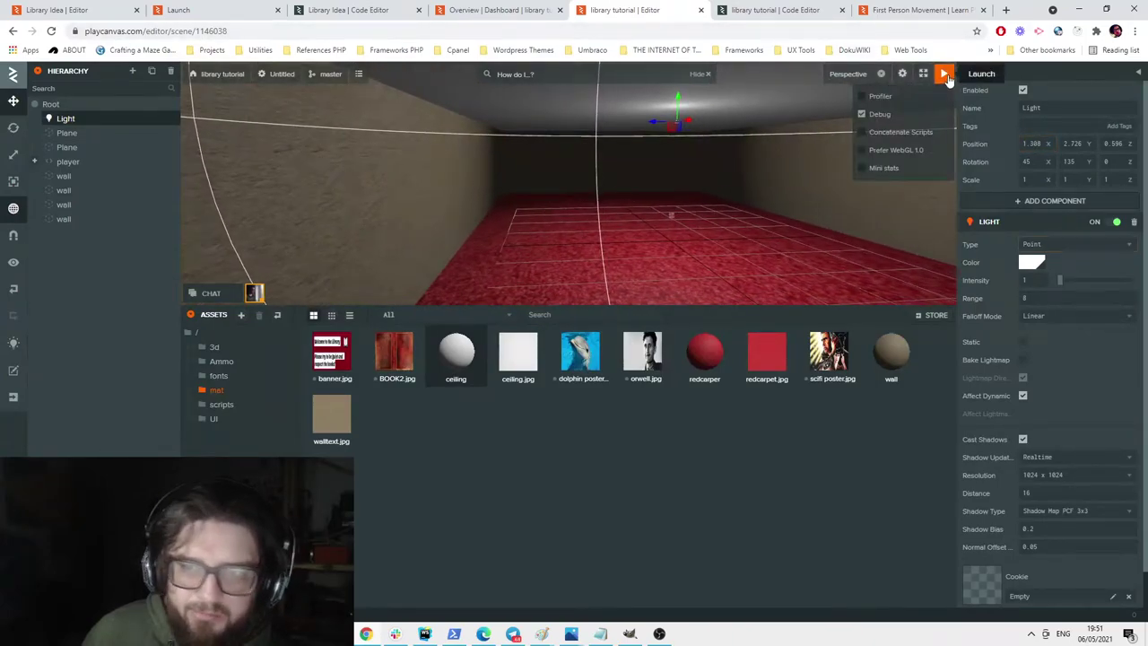
Launch the game, look around the lit room in first person, and return to the editor.
left_click(943, 74)
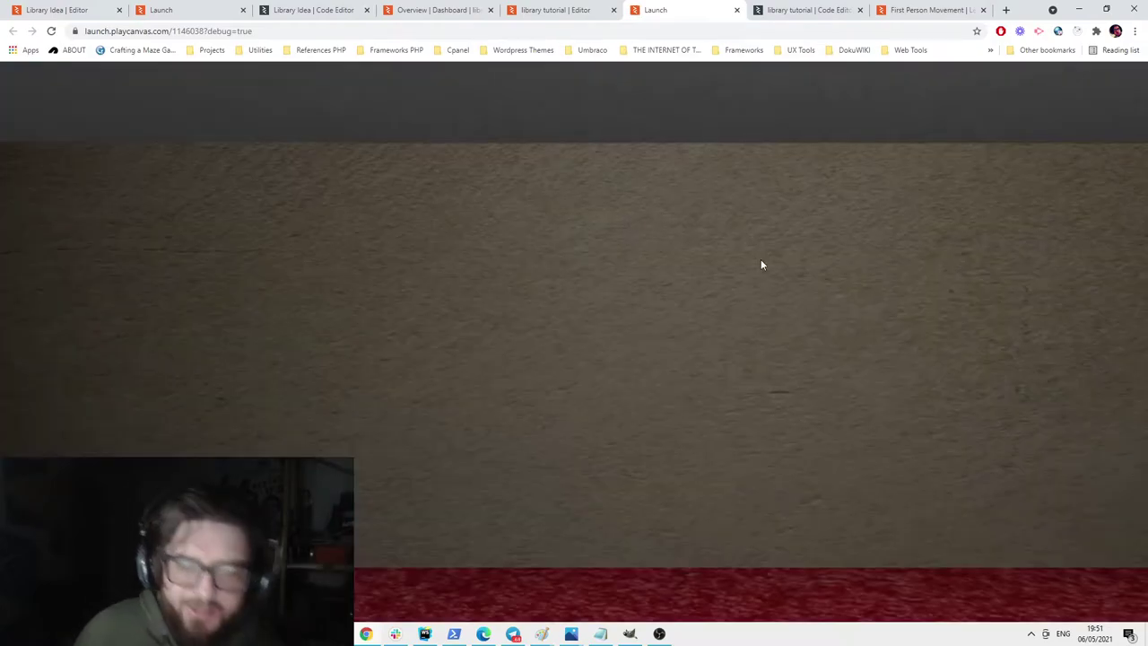
left_click(761, 260)
key("w")
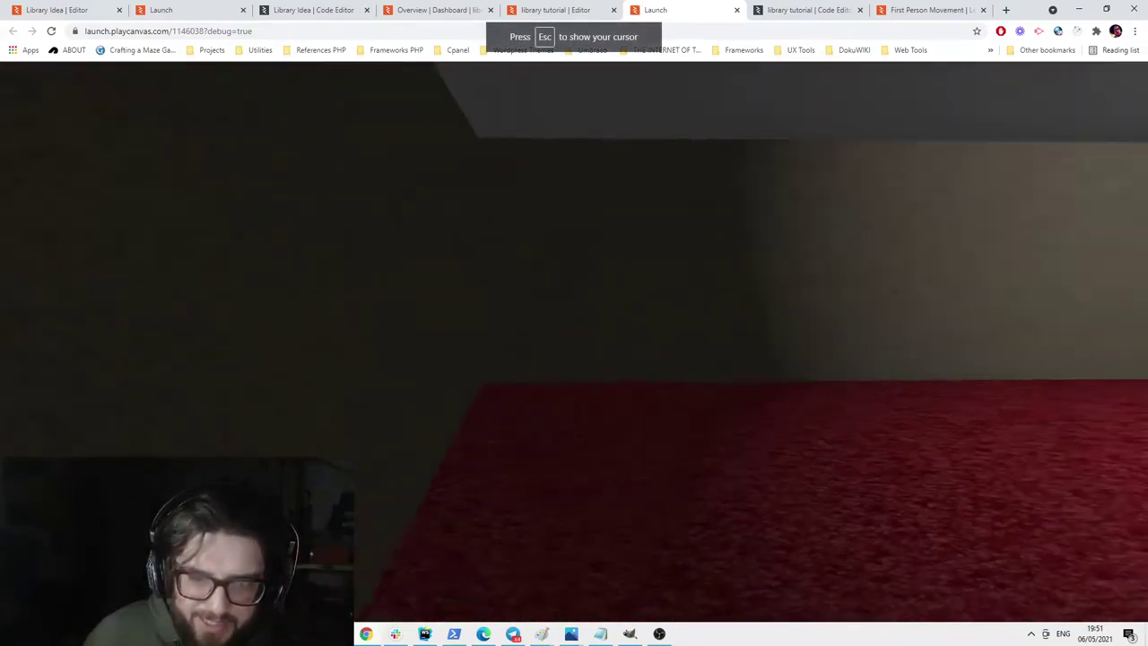
key("Escape")
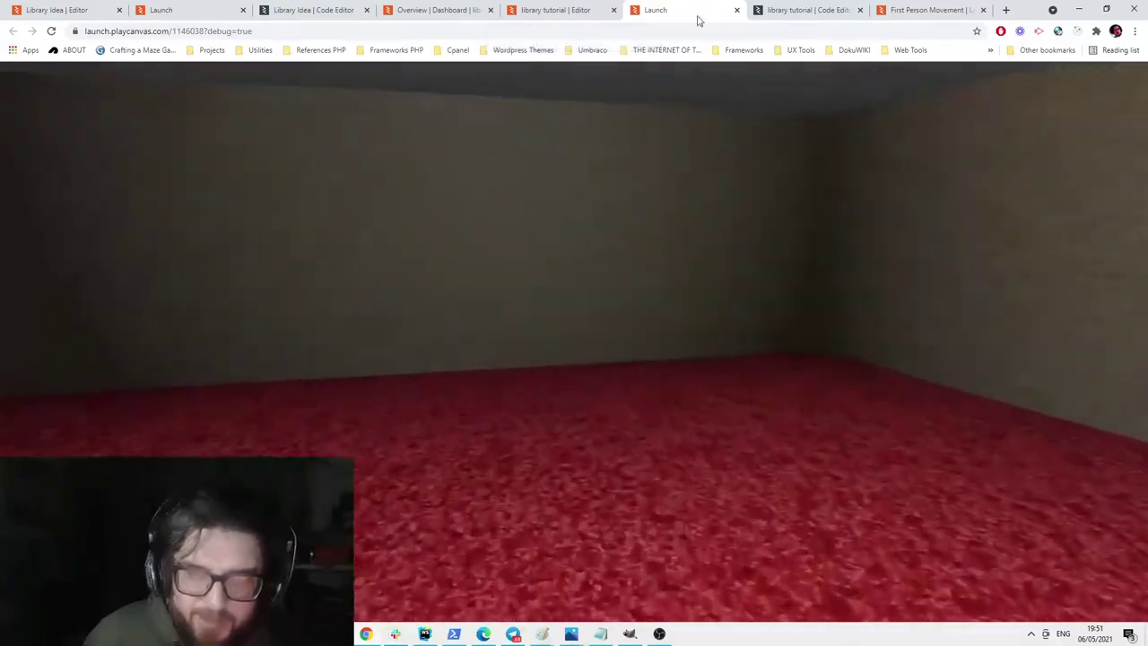
left_click(737, 10)
Create a new material in the 3d assets folder and name it shelf.
left_click_drag(675, 259, 661, 250)
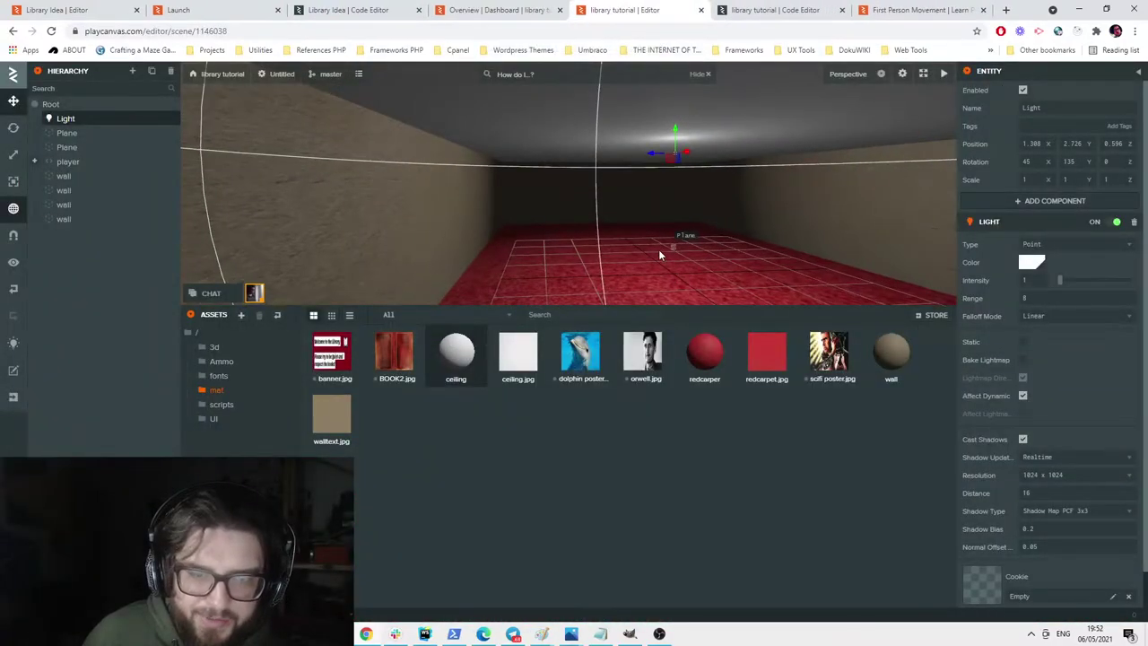
scroll(661, 250, "up", 2)
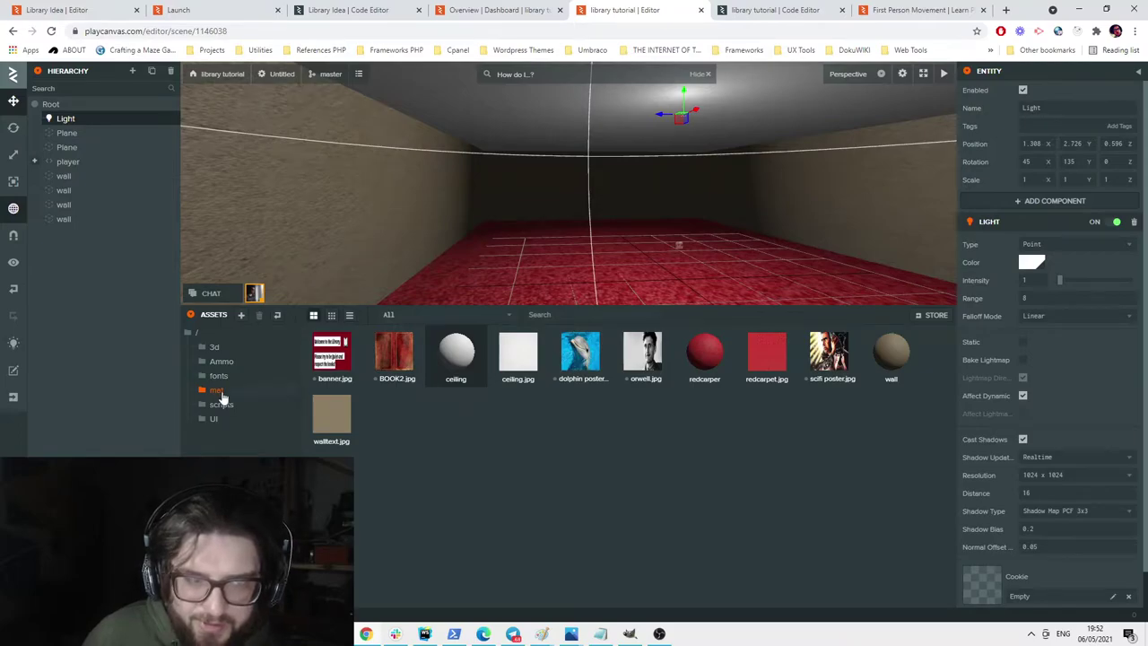
left_click(214, 347)
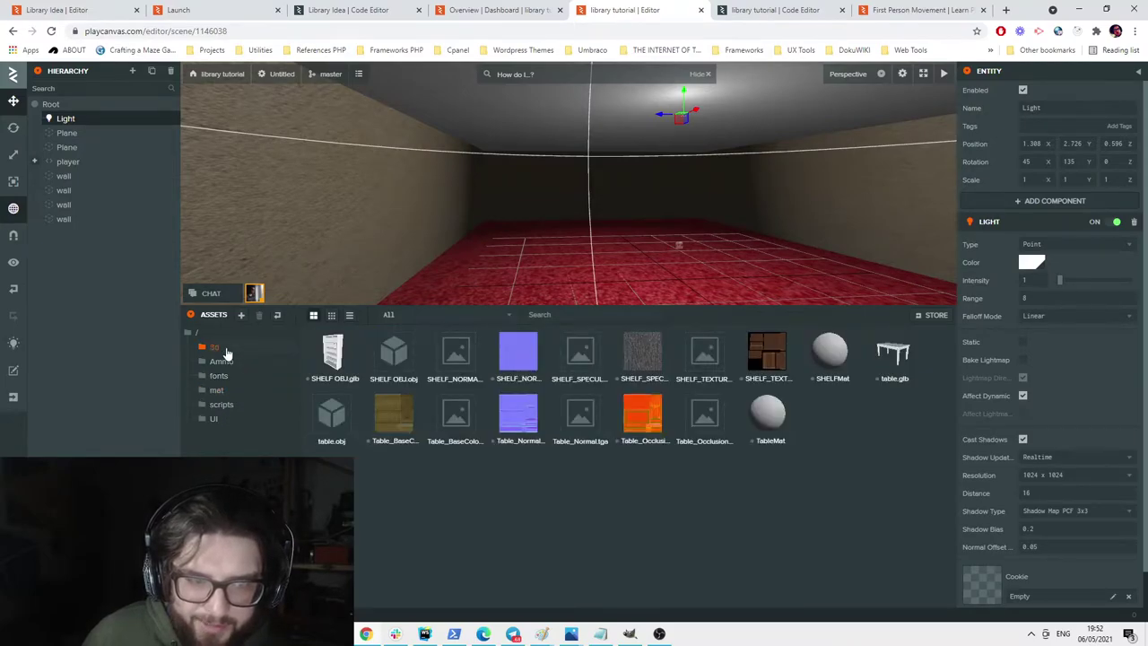
left_click(328, 361)
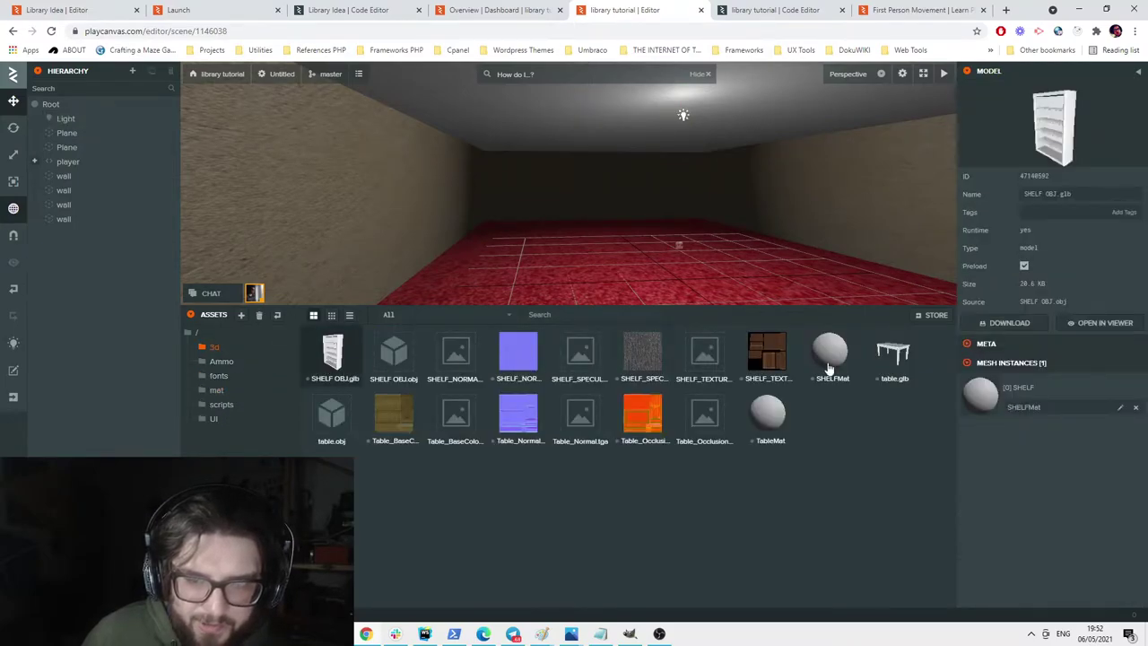
right_click(834, 430)
mouse_move(871, 435)
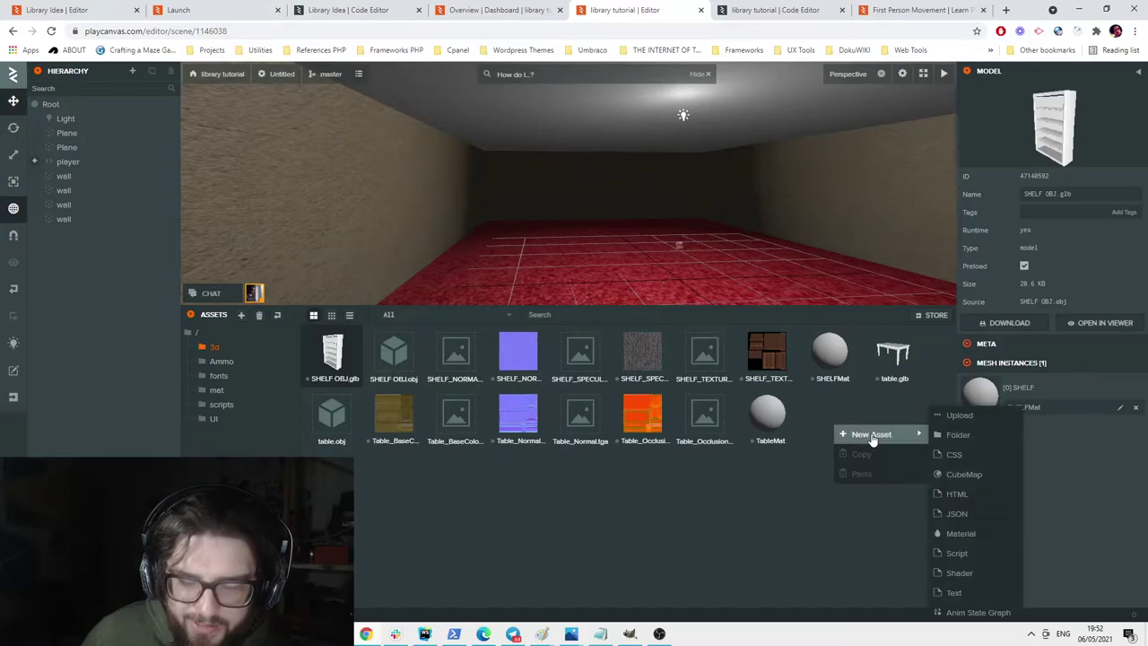
left_click(960, 533)
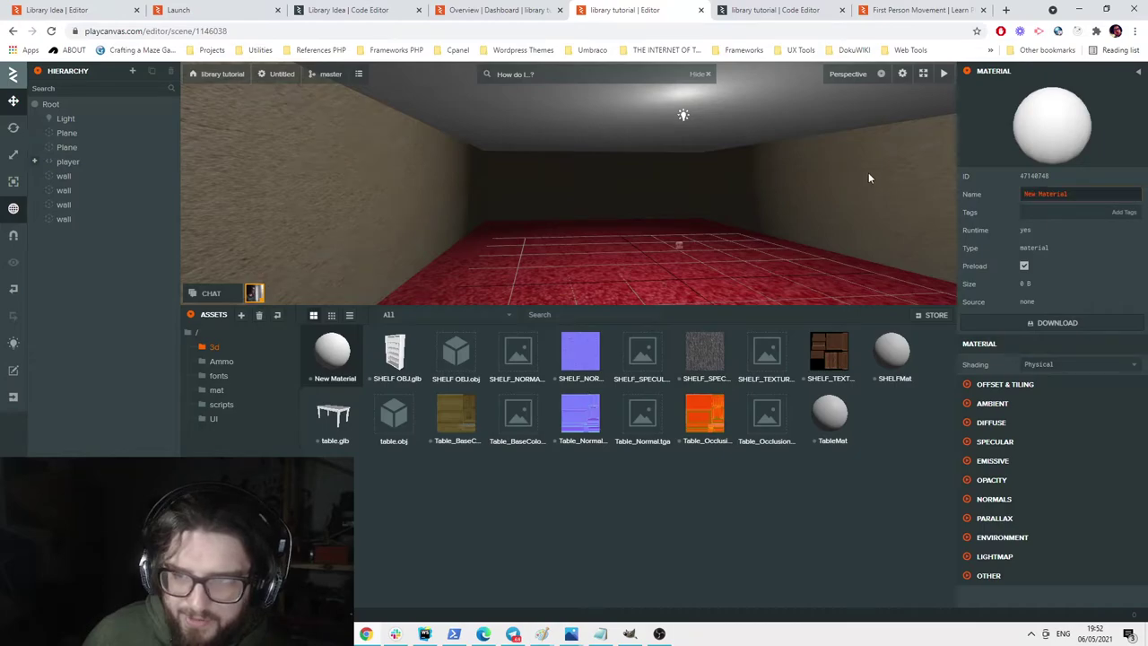
type("shelf")
key("Return")
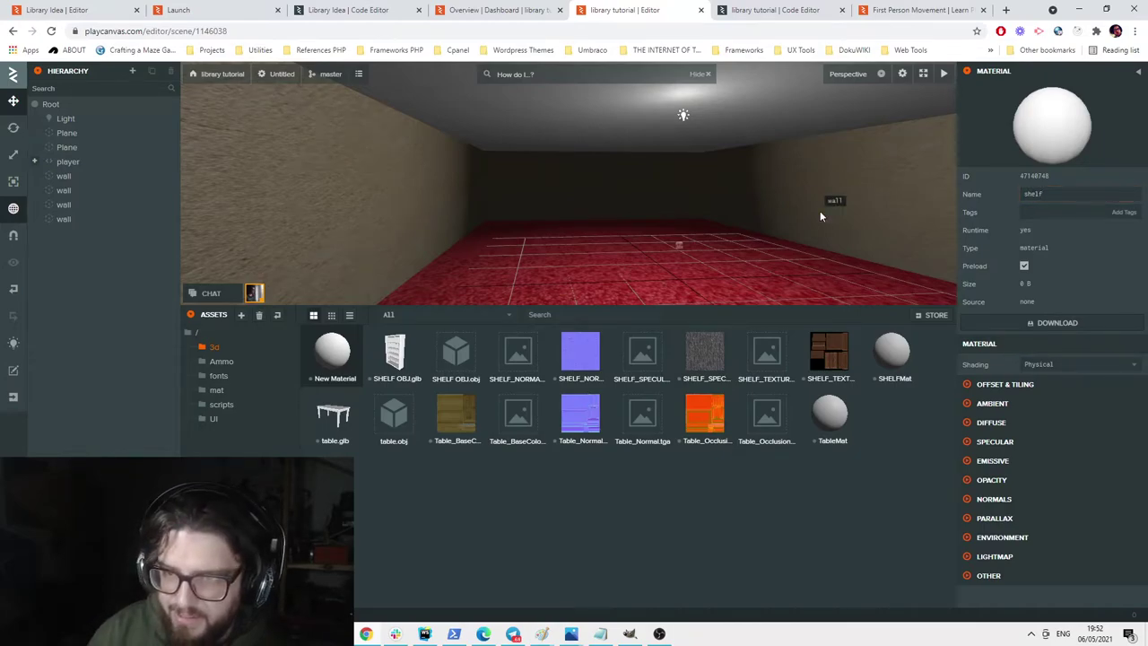
Assign SHELF_TEXTURE.jpeg as the shelf material's diffuse texture and SHELF_SPECULAR.jpeg as its specular texture.
left_click(992, 424)
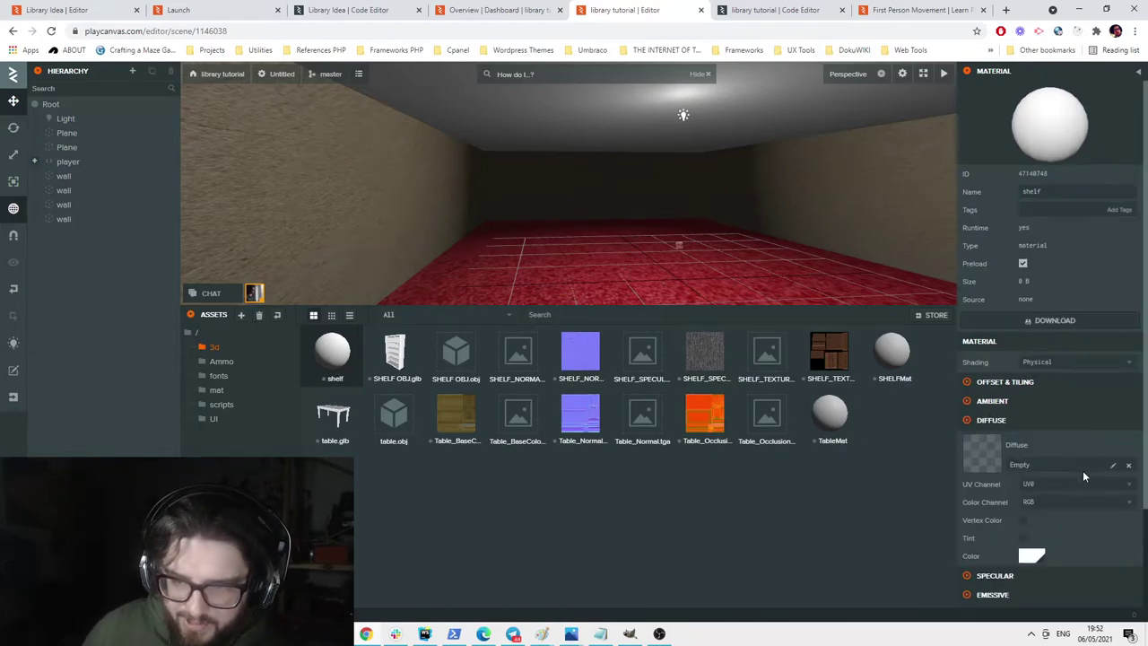
left_click(1114, 468)
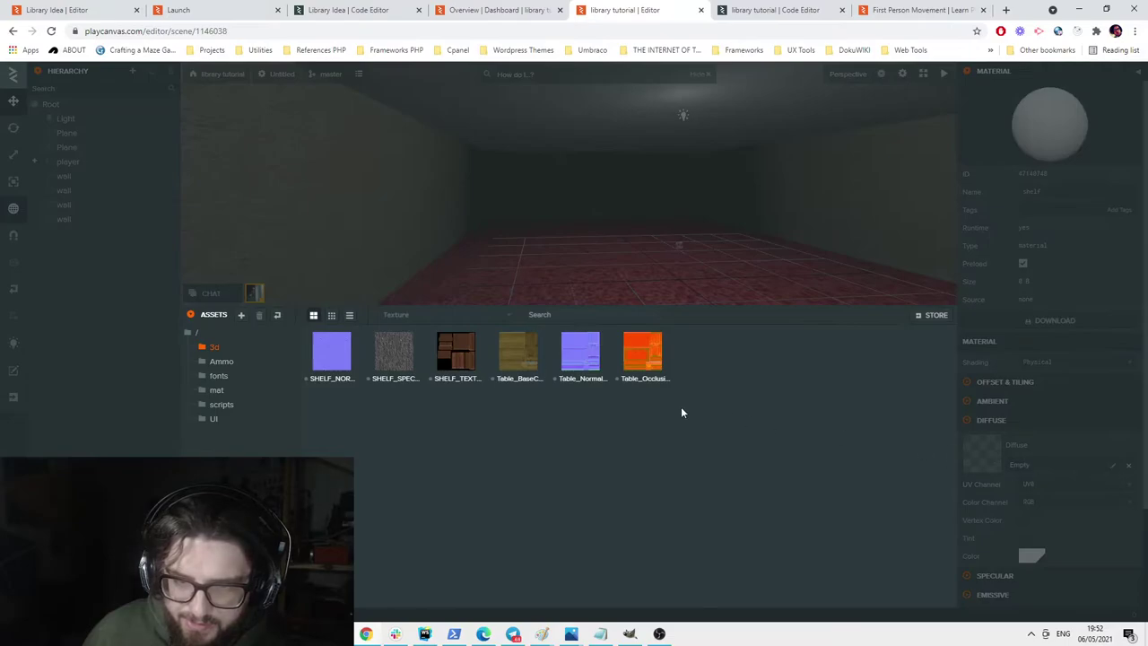
left_click(449, 358)
scroll(1053, 512, "down", 2)
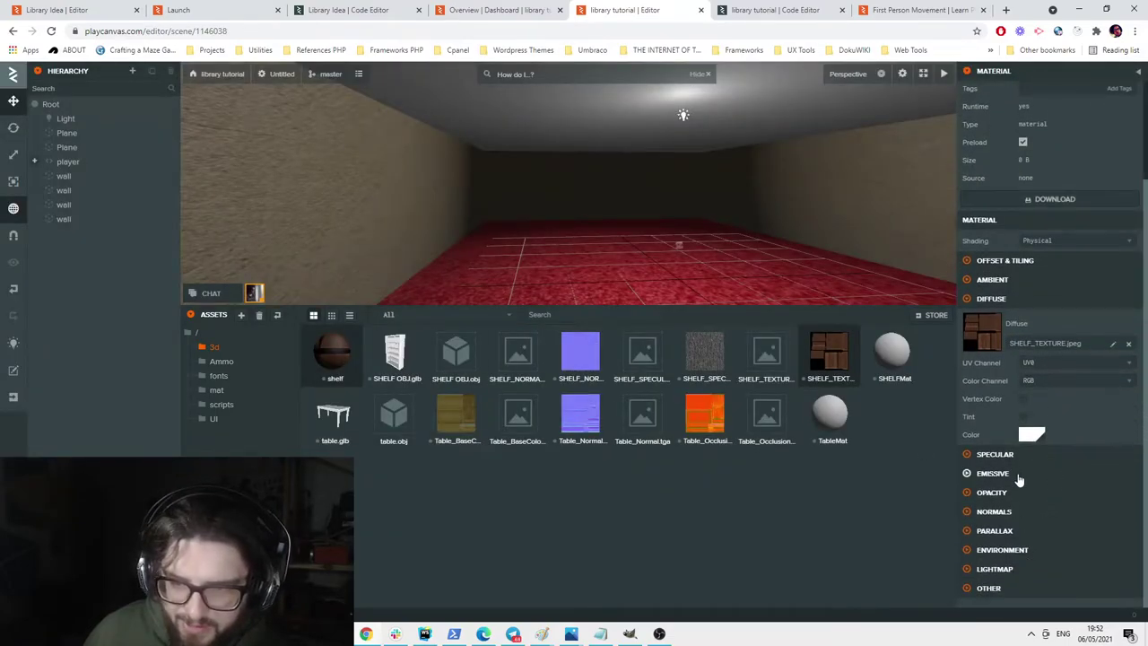
left_click(1046, 456)
left_click(1114, 522)
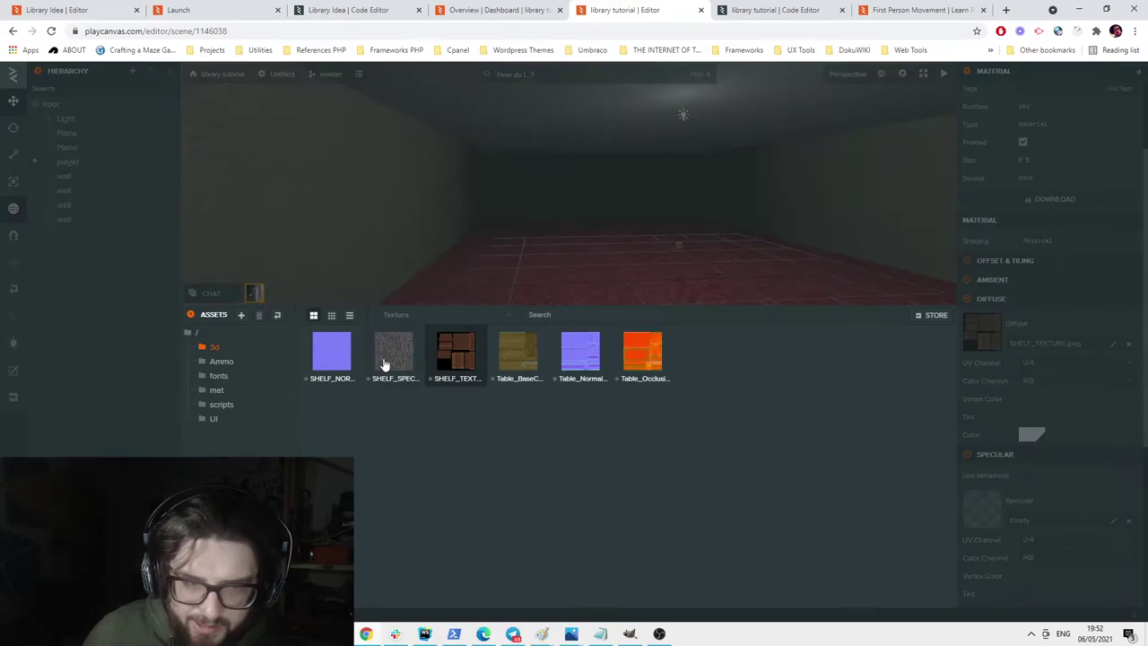
left_click(392, 354)
Assign SHELF_NORMAL.jpeg as the shelf material's normal map.
scroll(1067, 484, "down", 4)
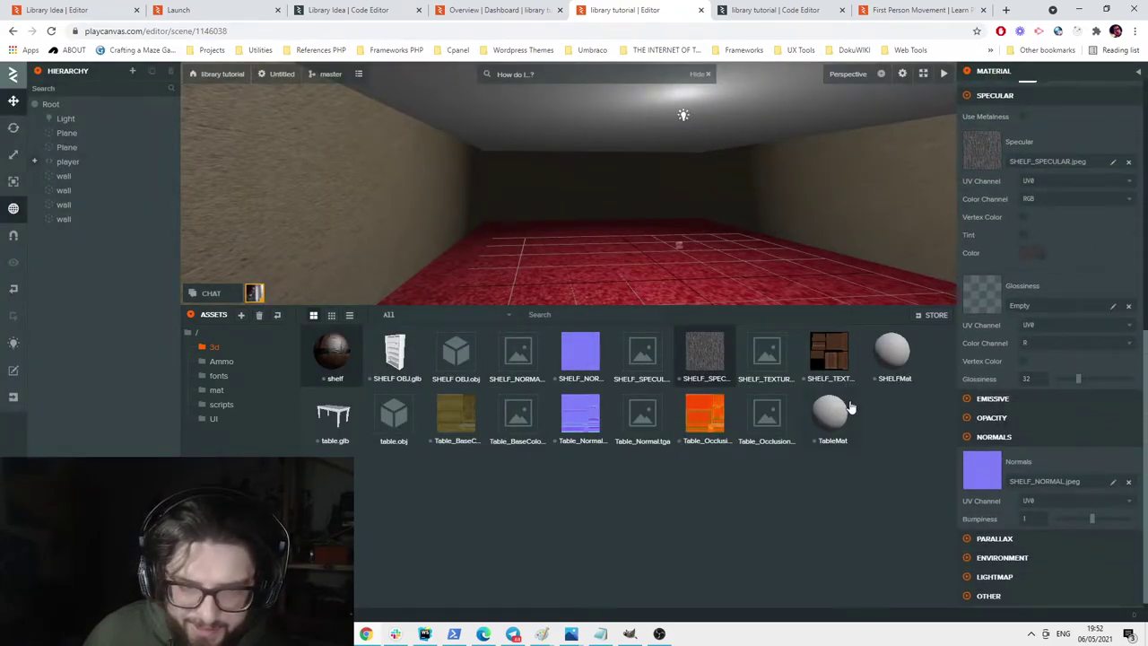
scroll(1023, 489, "down", 1)
left_click(1029, 431)
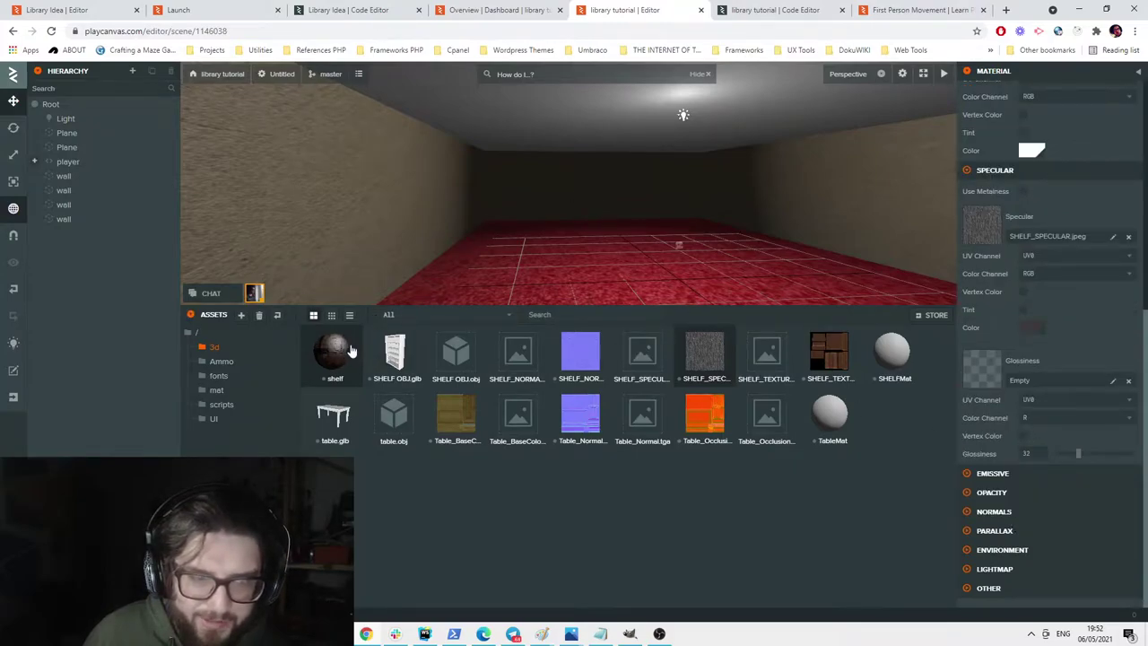
Apply the shelf material to the mesh instance of the SHELF OBJ.glb model.
left_click(395, 364)
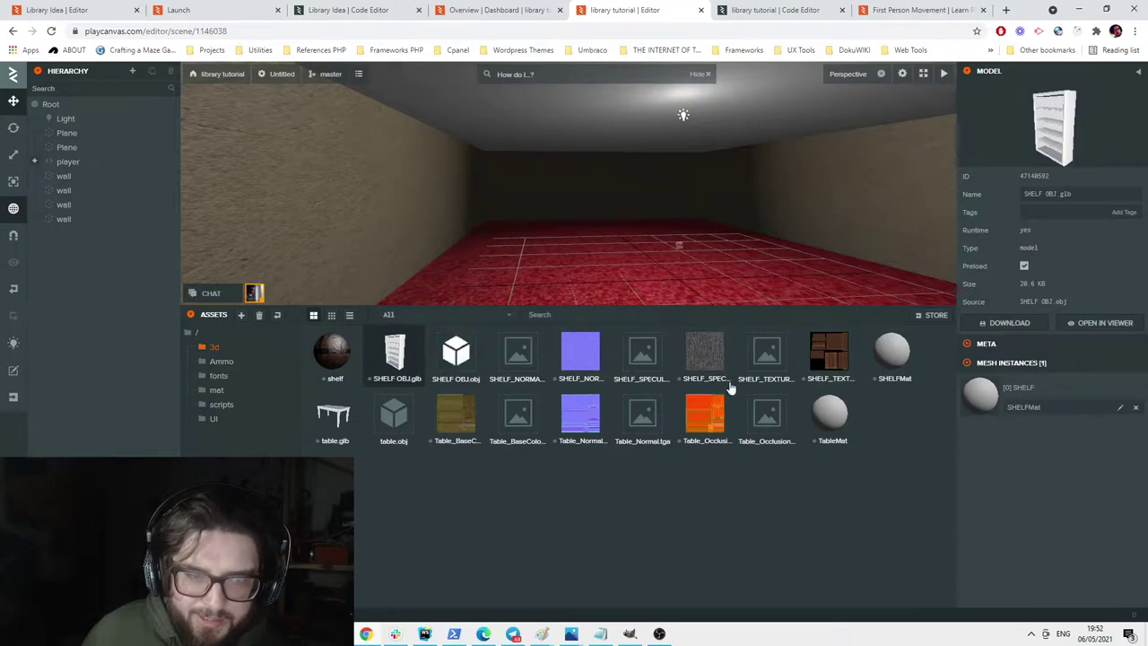
left_click(1119, 411)
left_click(354, 357)
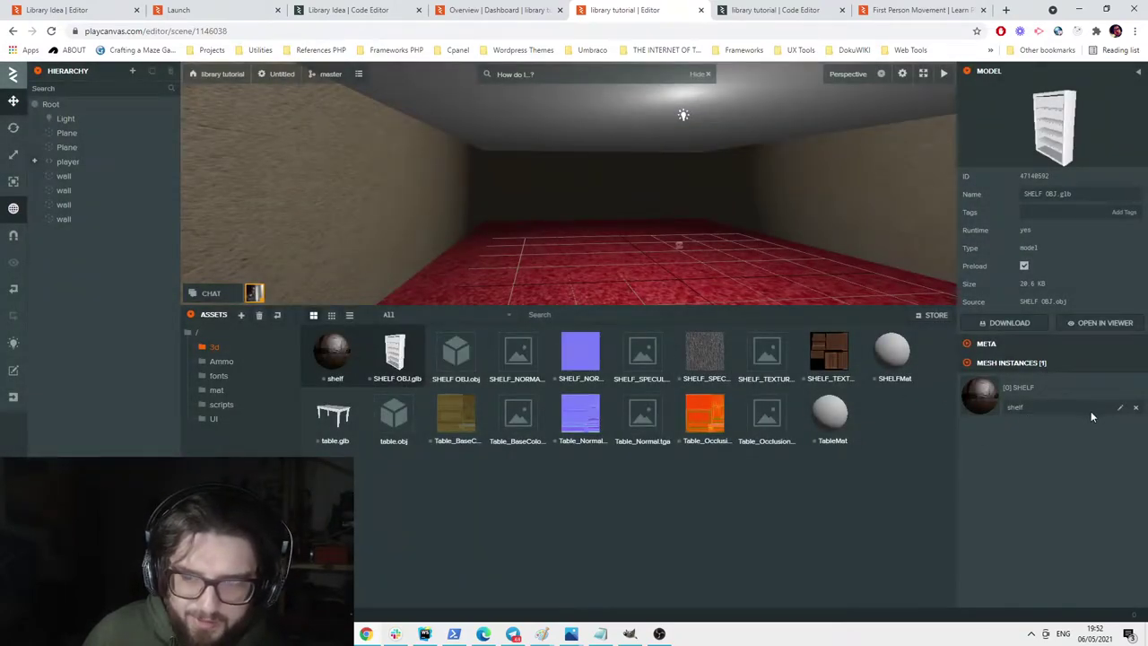
Place the SHELF OBJ.glb model in the scene and inspect it from several sides.
left_click_drag(404, 361, 587, 266)
right_click_drag(670, 243, 553, 280)
scroll(618, 267, "down", 5)
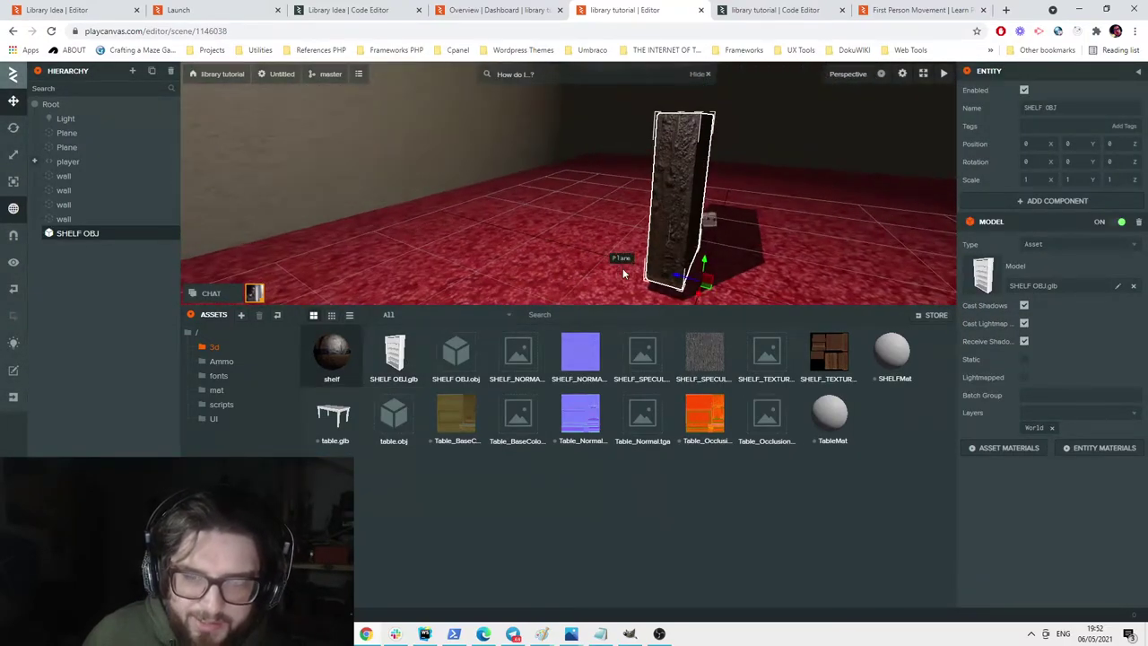
left_click_drag(619, 251, 815, 227)
scroll(815, 227, "down", 3)
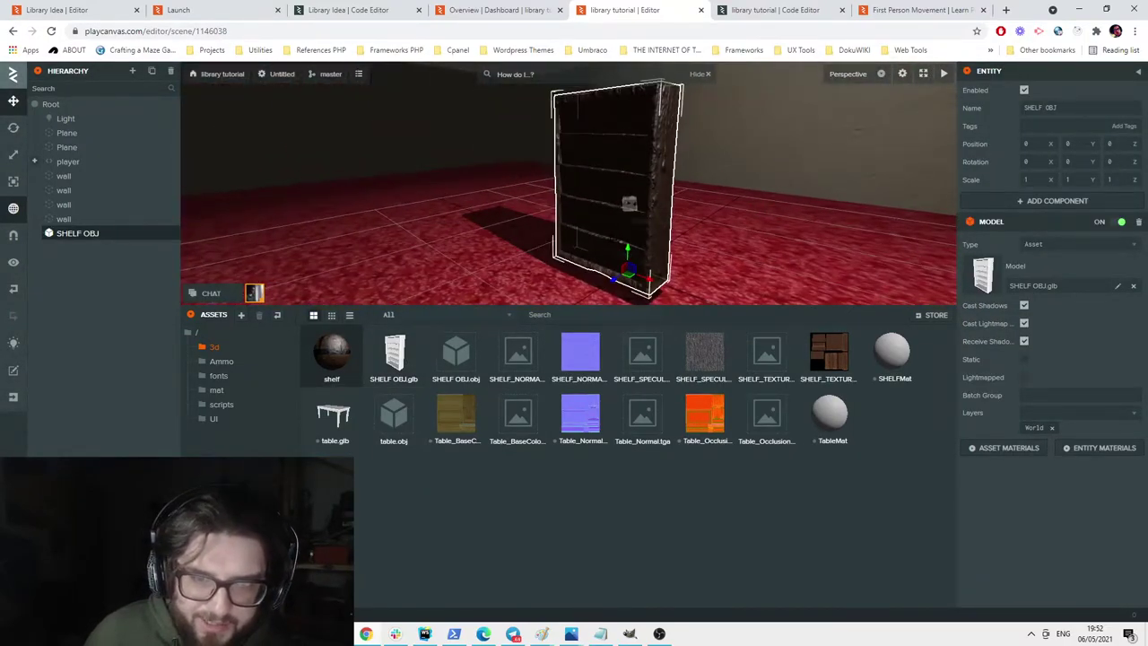
Move the bookshelf along Z to about -4.57 so its back stands against the long wall.
mouse_move(613, 284)
left_mouse_down()
mouse_move(754, 218)
mouse_move(743, 228)
mouse_move(748, 185)
mouse_move(619, 303)
left_mouse_up()
scroll(707, 221, "up", 1)
right_click_drag(623, 288, 617, 285)
left_click(618, 285)
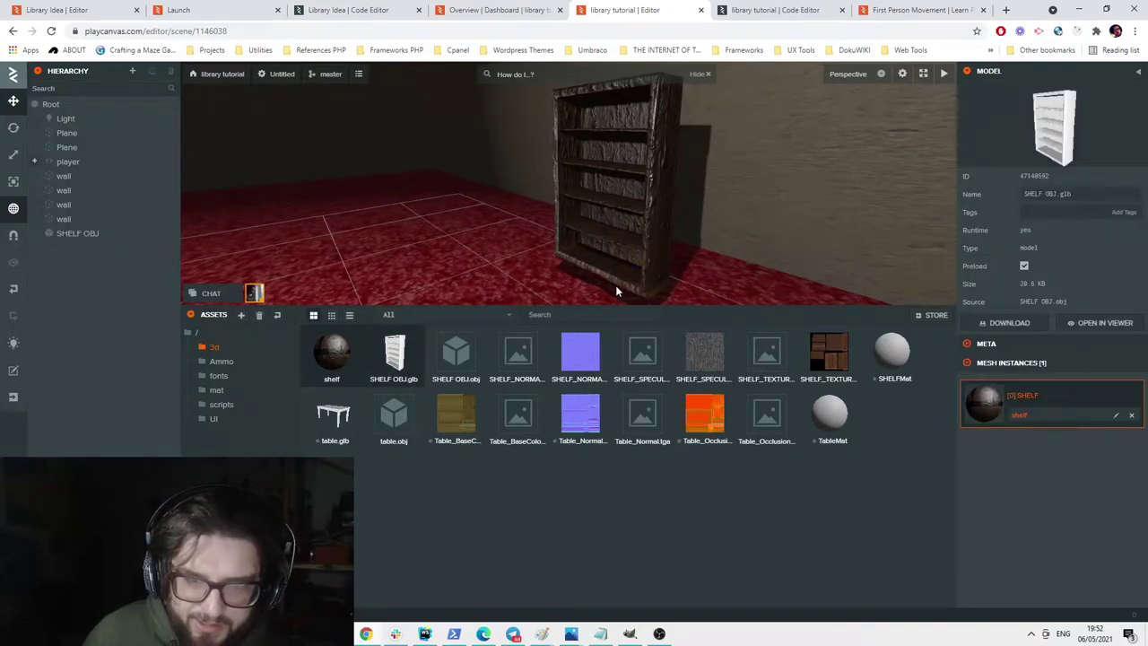
left_click(617, 285)
left_click_drag(615, 285, 667, 260)
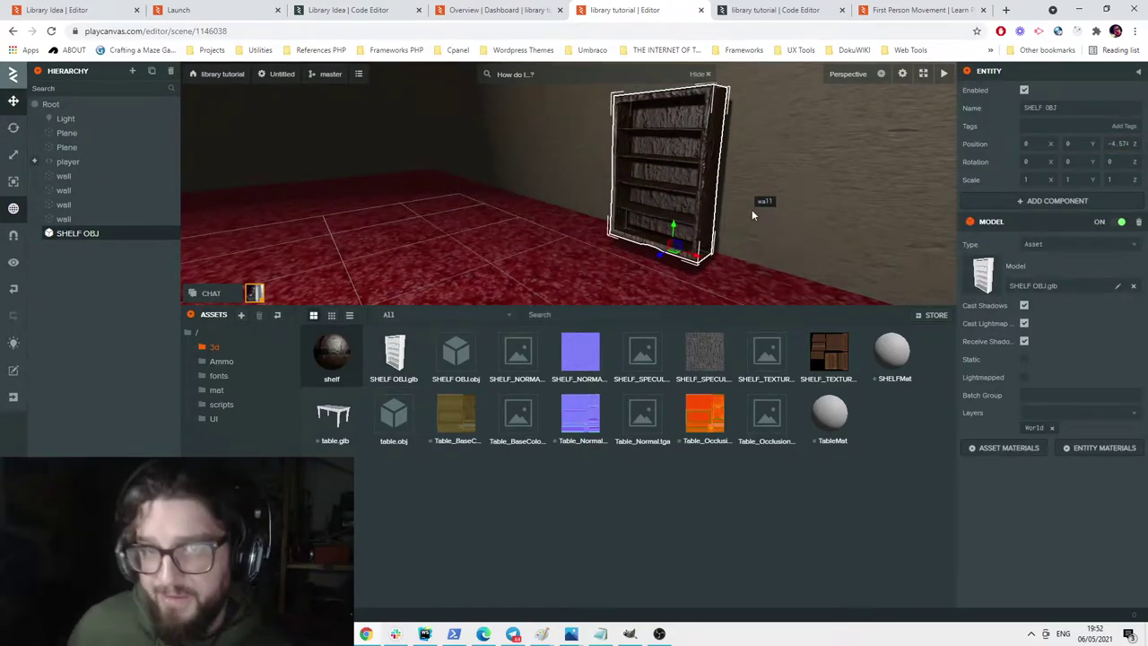
Duplicate the bookshelf and move the copy along the wall to about X 2.52.
scroll(752, 224, "up", 2)
key("f")
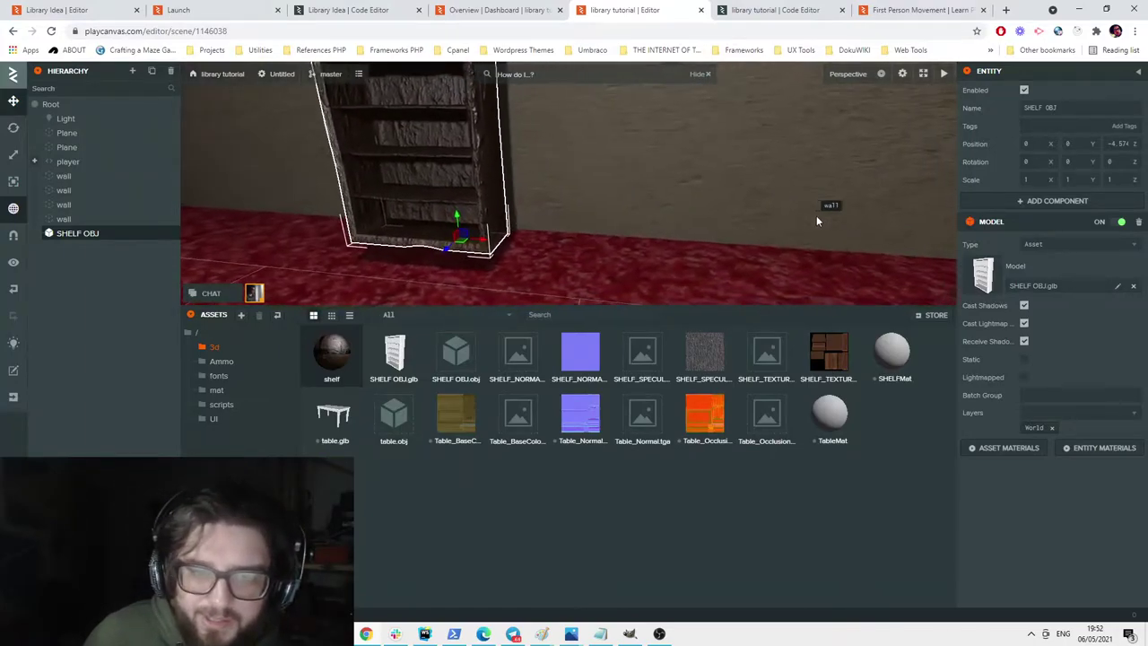
right_click(93, 234)
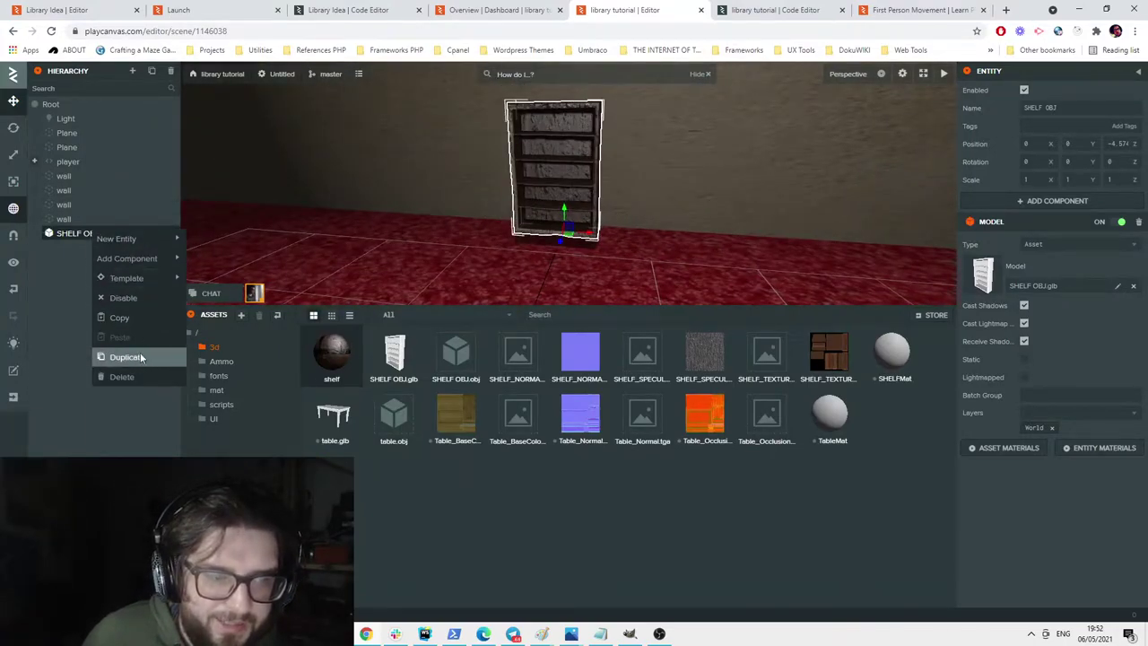
left_click(142, 357)
left_click_drag(591, 233, 812, 248)
Duplicate the second bookshelf and move the new copy farther along the wall to about X 5.16.
key("f")
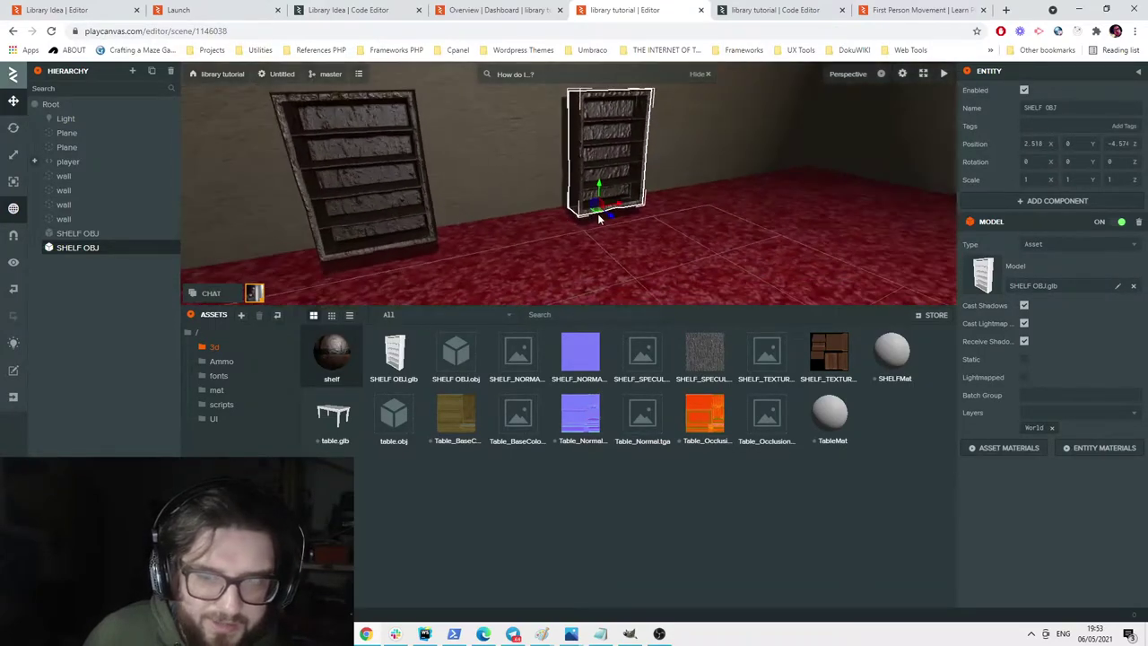
right_click(56, 249)
left_click(88, 378)
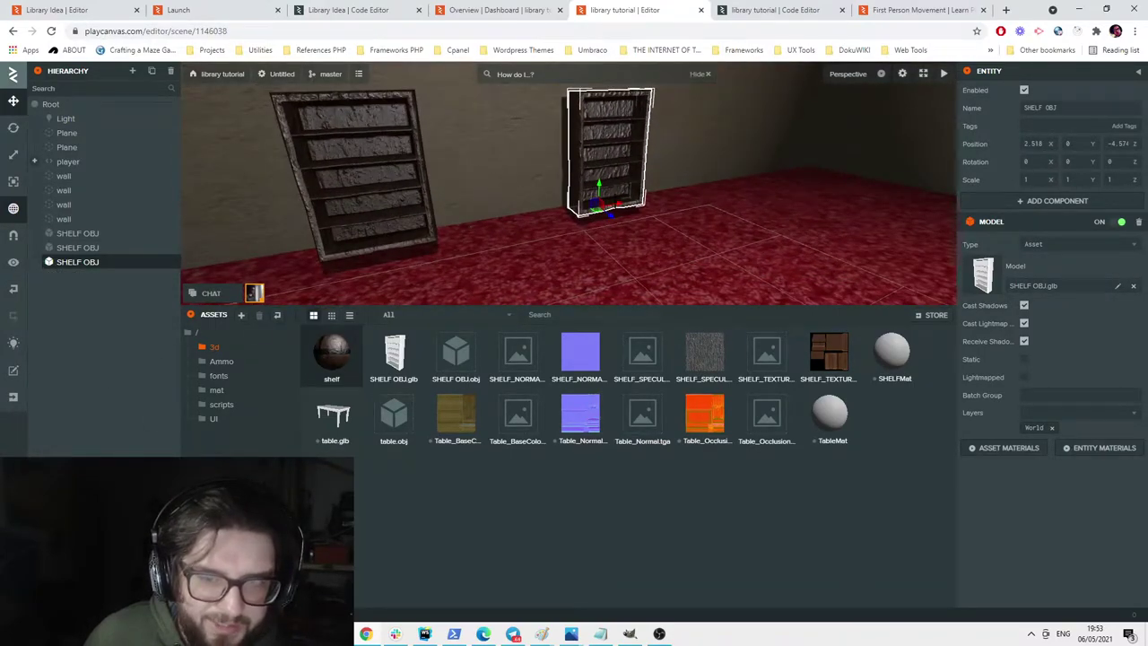
left_click_drag(619, 206, 580, 275)
scroll(579, 276, "up", 3)
scroll(565, 220, "down", 3)
left_click_drag(567, 220, 485, 224)
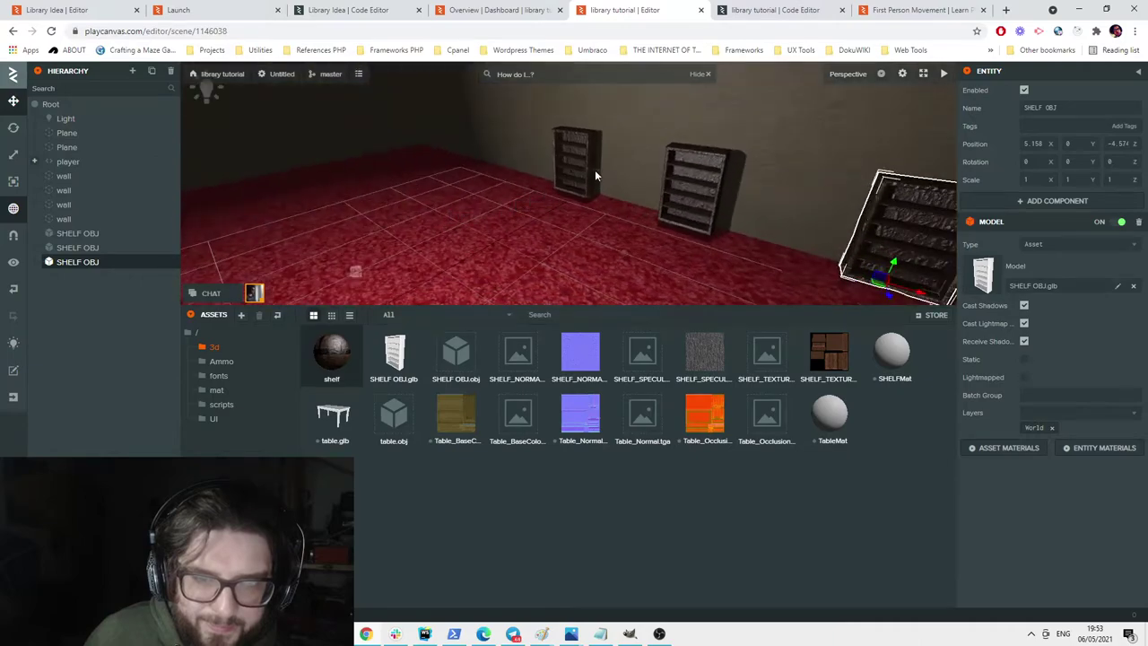
Duplicate the original bookshelf and move the copy along the wall in the opposite direction, toward the far corner.
left_click(590, 172)
left_click(575, 167)
right_click(89, 235)
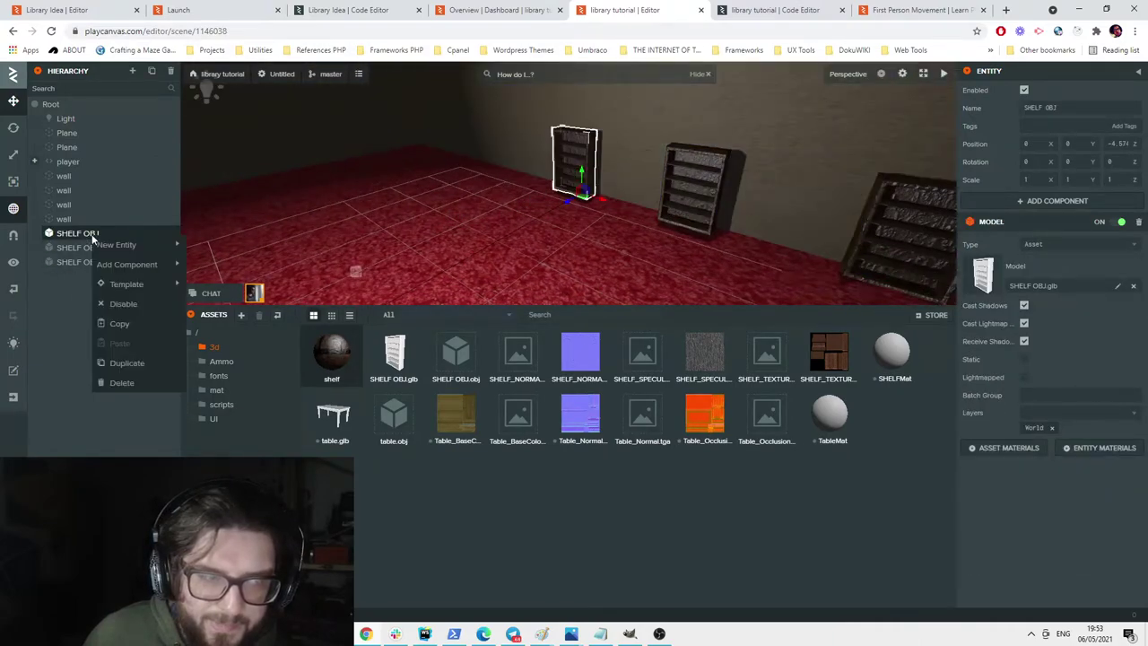
left_click(126, 363)
left_click_drag(605, 204, 481, 169)
left_click(524, 218)
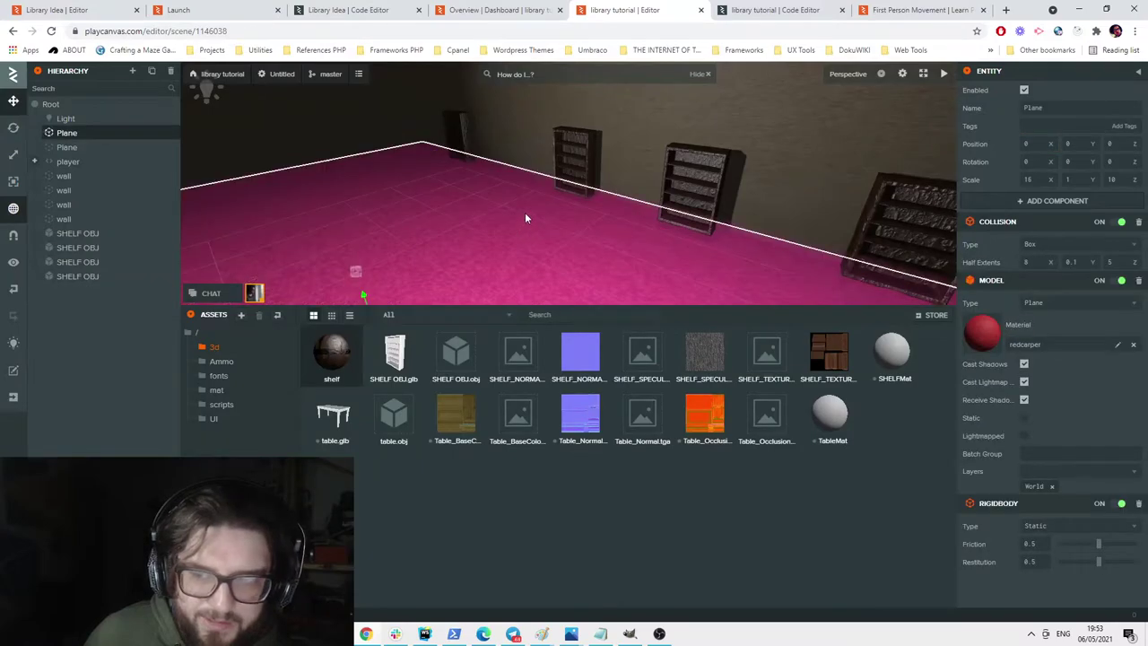
Move the far-corner bookshelf back against the long wall, to about Z -4.81.
left_click(461, 136)
left_click(1077, 203)
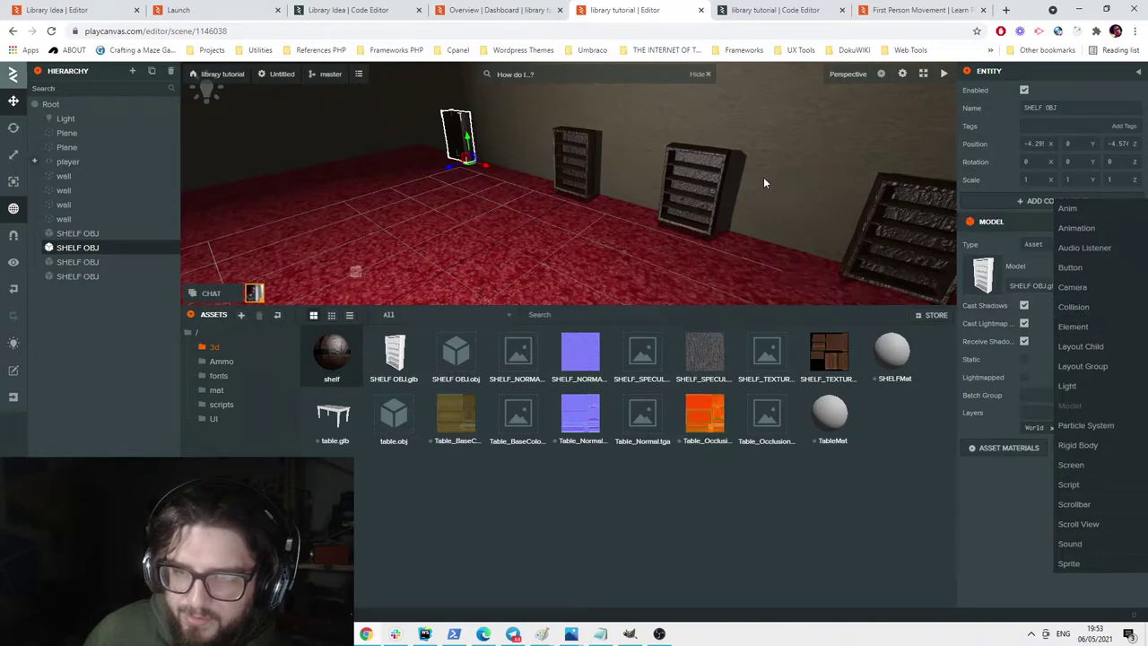
left_click(695, 170)
key("f")
right_click_drag(682, 195, 684, 220)
key("w")
left_click(684, 224)
key("f")
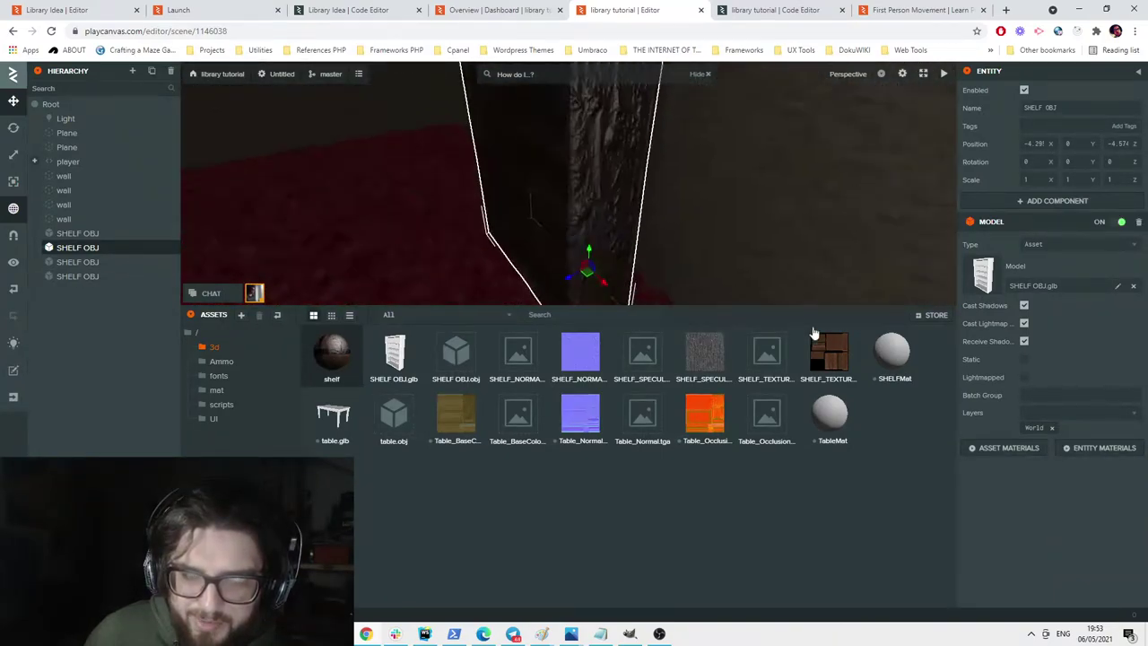
right_click(818, 337)
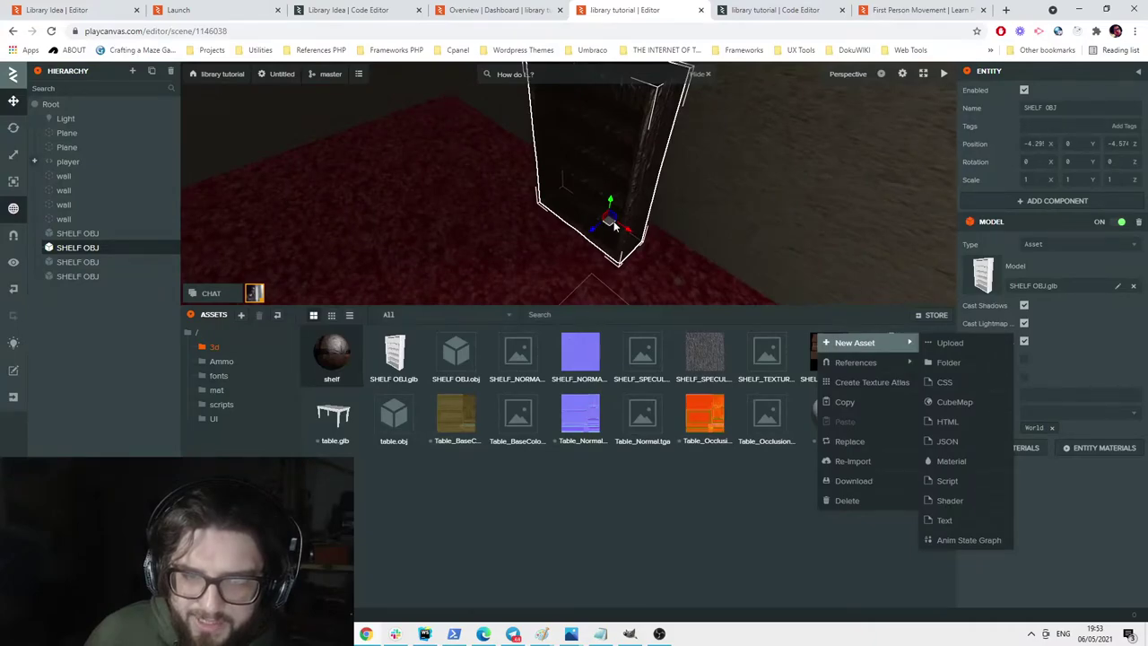
left_click(615, 226)
right_click_drag(593, 231, 718, 171)
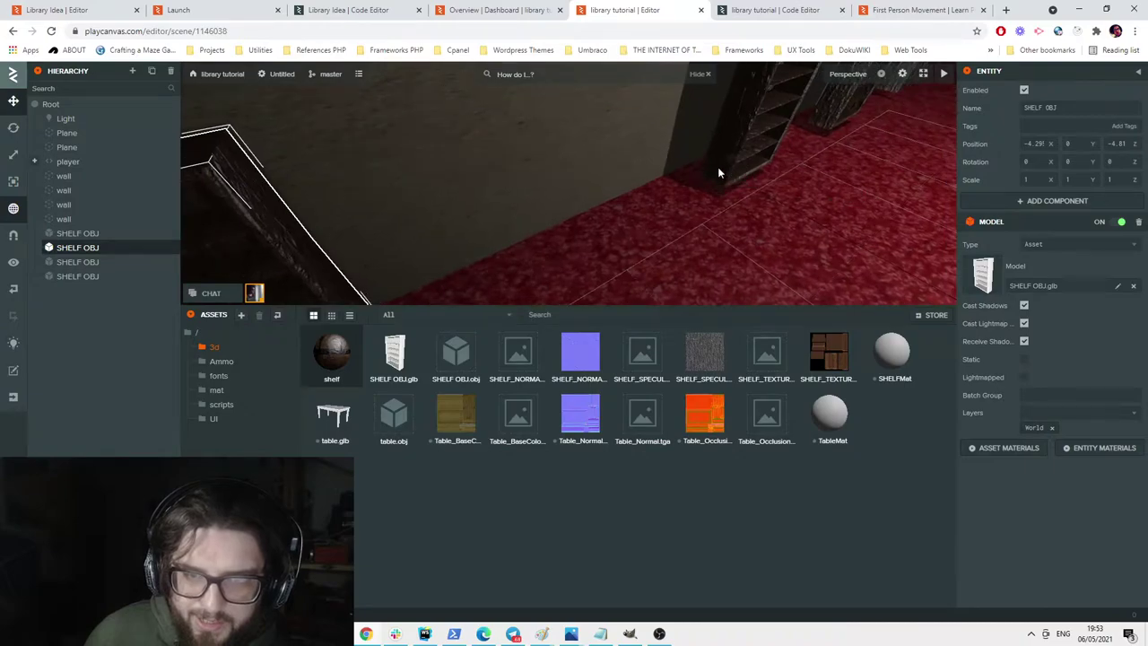
Move the bookshelf at X 2.52 back against the long wall, to about Z -4.79.
left_click(718, 171)
left_click_drag(735, 182, 721, 174)
right_click_drag(721, 174, 689, 147)
left_click(567, 216)
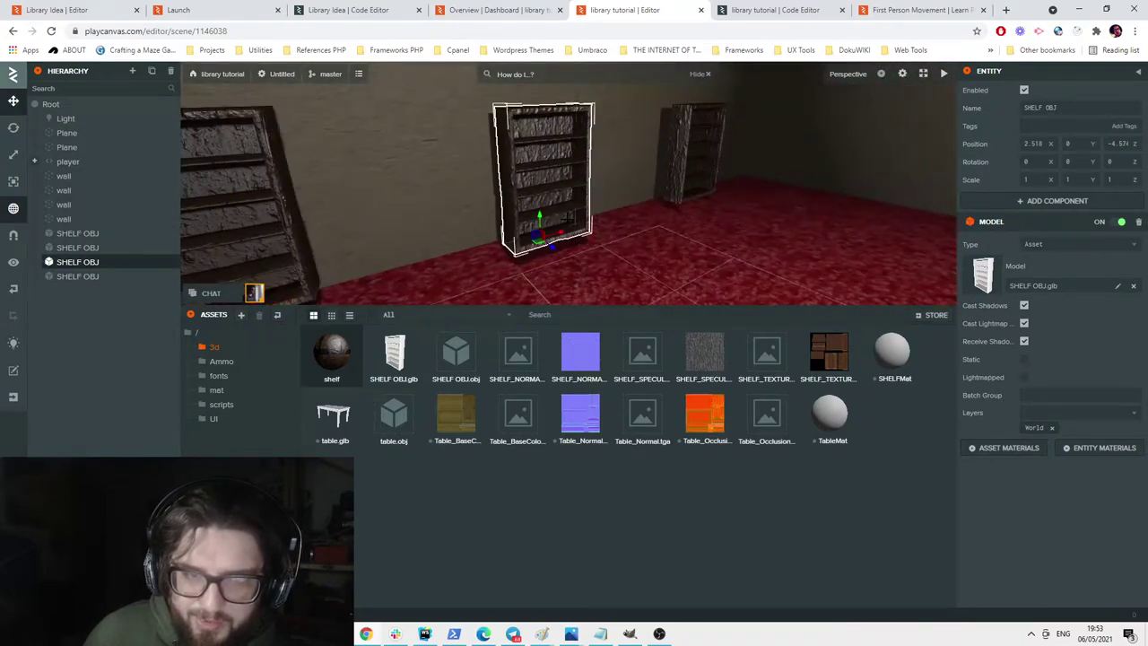
left_click_drag(553, 248, 543, 243)
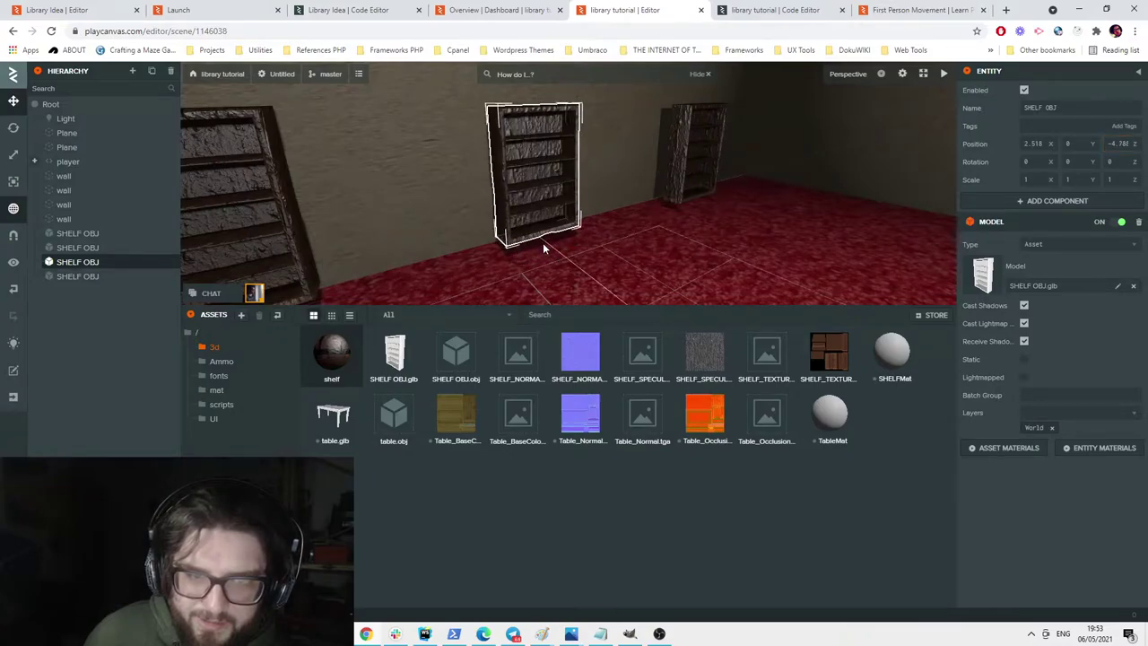
Lower the bookshelf at X 5.16 to about Y -0.11 and move it back to about Z -4.85.
left_click(683, 166)
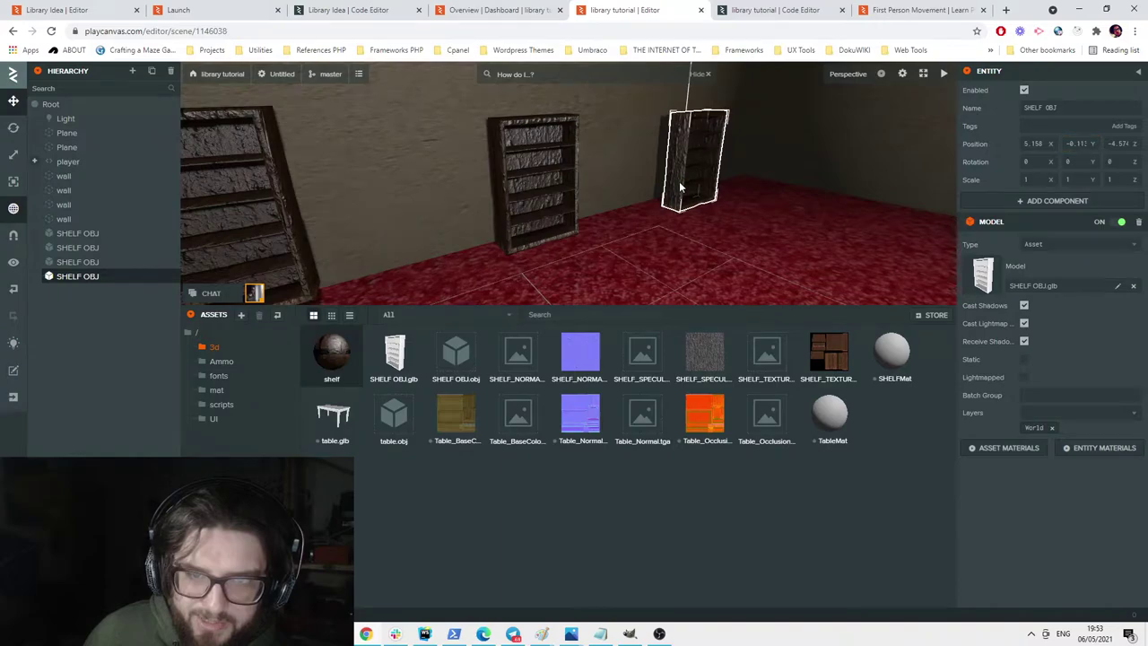
left_click_drag(698, 212, 684, 208)
right_click_drag(684, 208, 534, 229)
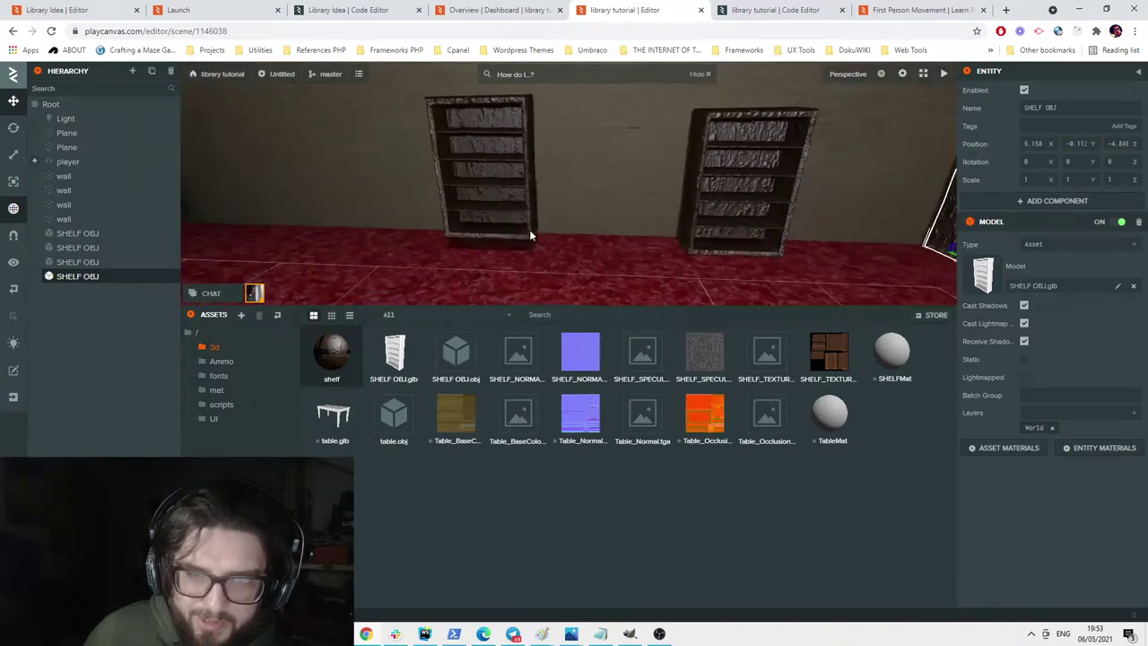
Push the original bookshelf back so that it stands against the long wall like its copies.
right_click_drag(753, 215, 564, 212)
left_click(632, 216)
left_click_drag(607, 273, 615, 251)
Lower the far-corner bookshelf to about Y -0.16 and set it back against the wall at about Z -4.90.
left_click(388, 176)
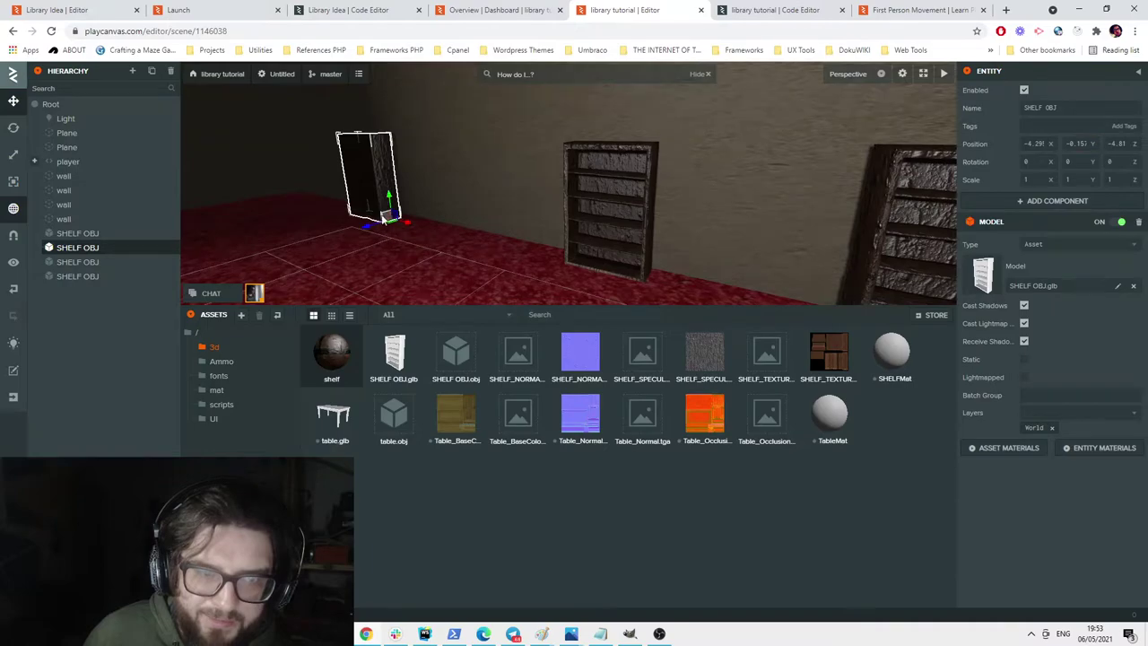
right_click_drag(367, 223, 348, 226)
left_click(346, 227)
left_click(336, 195)
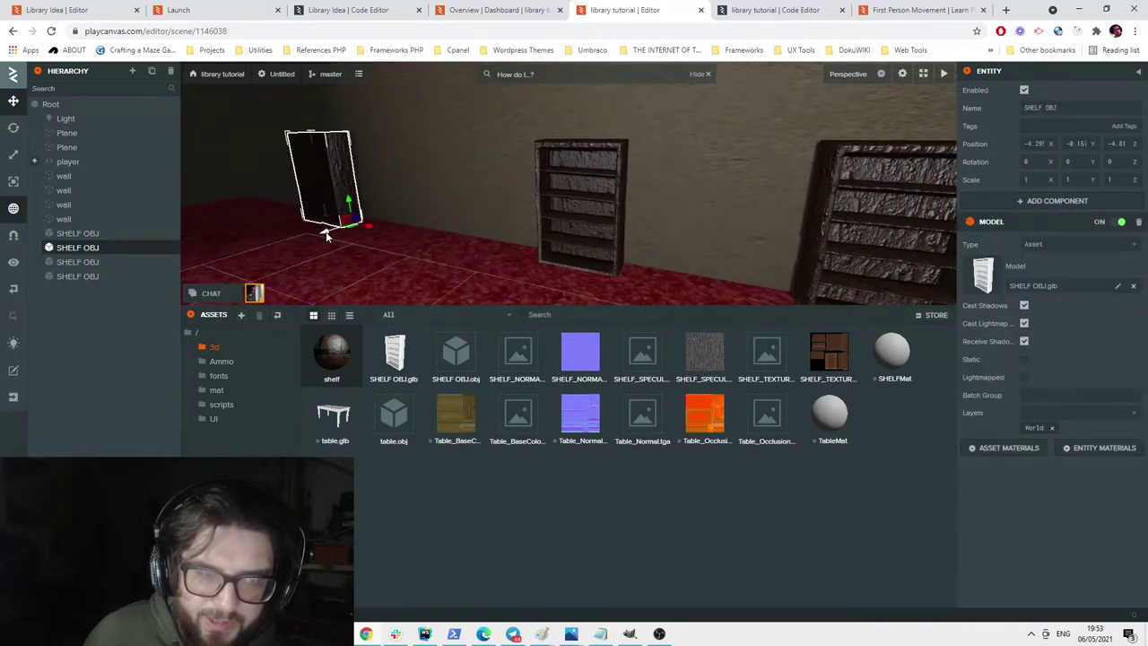
left_click_drag(563, 228, 606, 208)
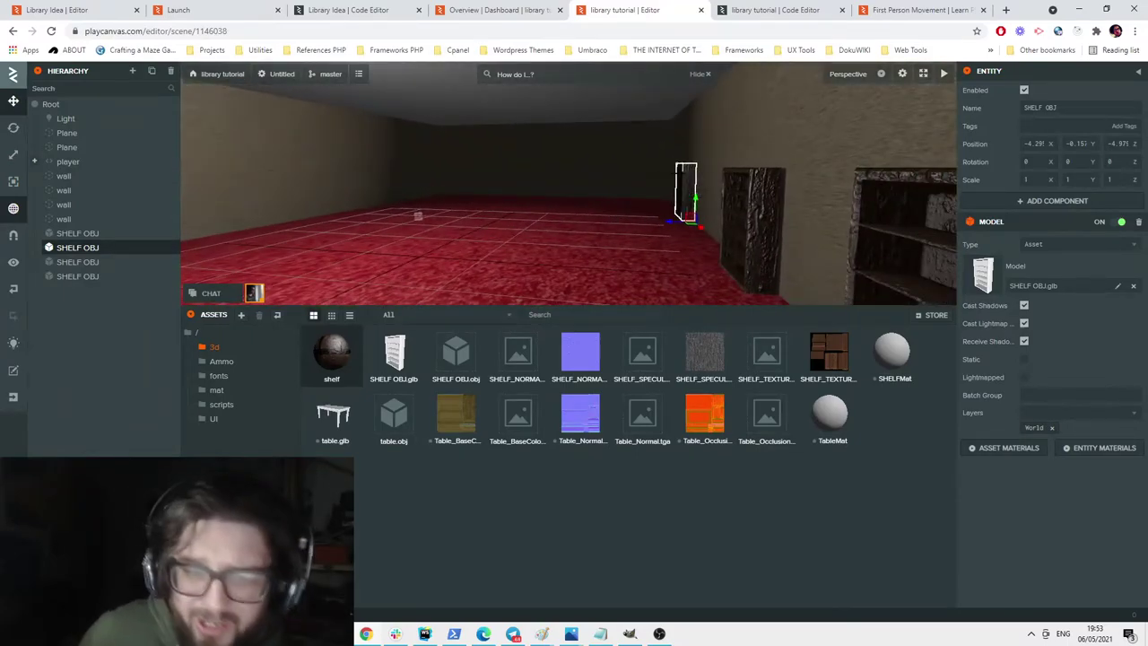
mouse_move(654, 211)
left_mouse_down()
mouse_move(565, 209)
mouse_move(660, 199)
left_mouse_up()
Launch the game and walk along the long wall to check the bookshelves' placement and relative height.
left_click(777, 10)
left_click(628, 10)
left_click(947, 75)
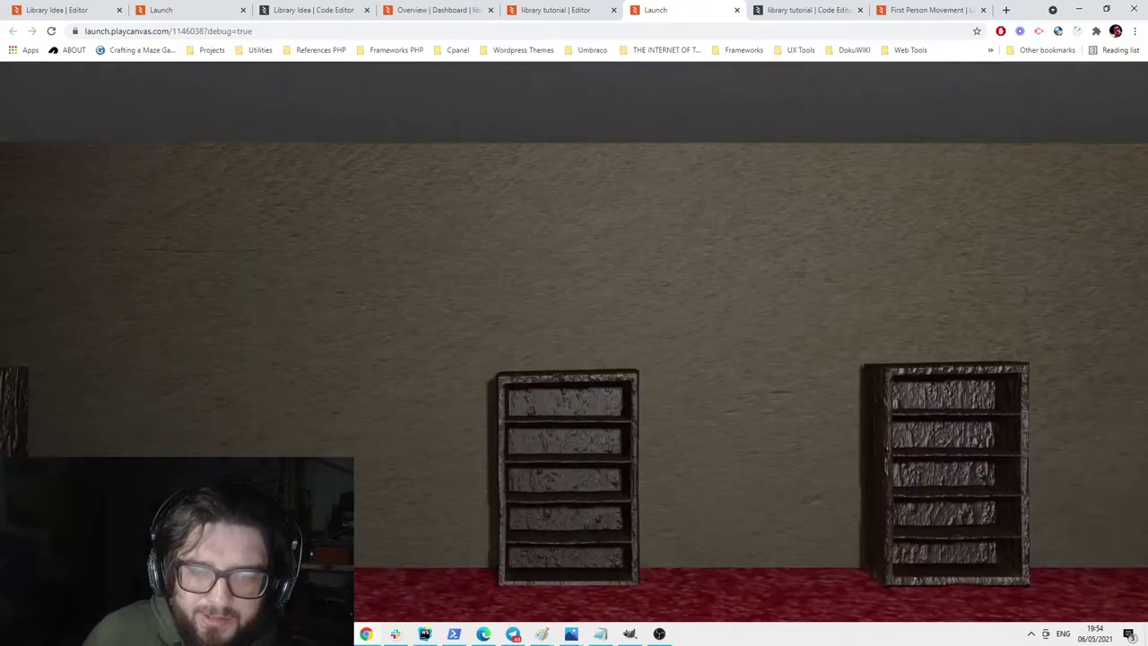
left_click(664, 134)
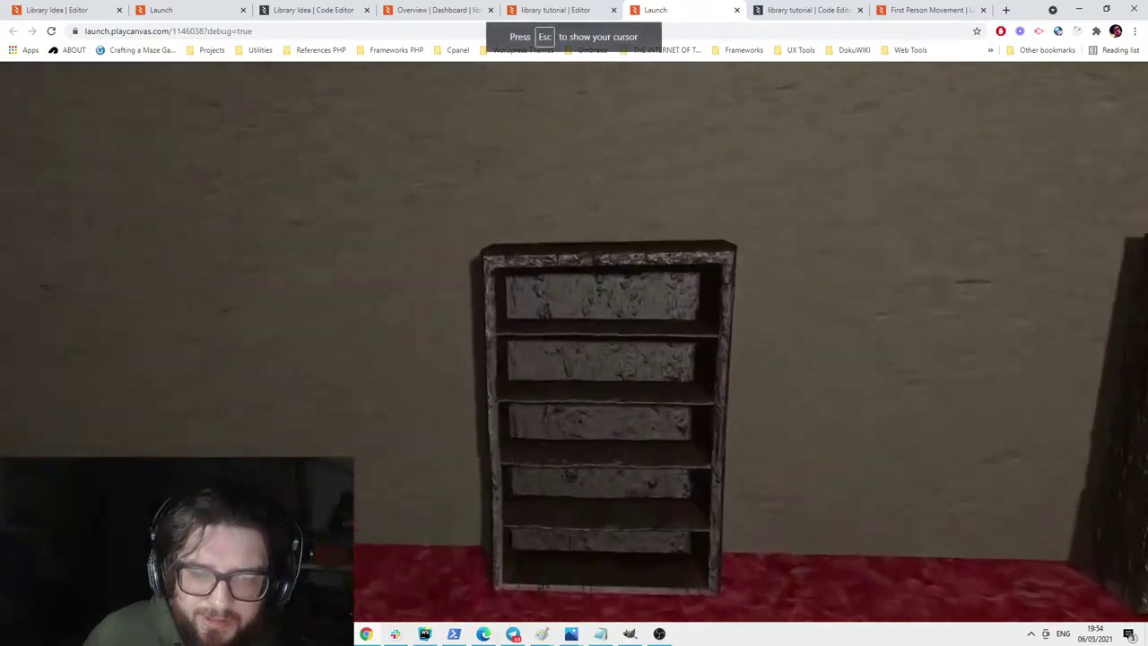
key("s")
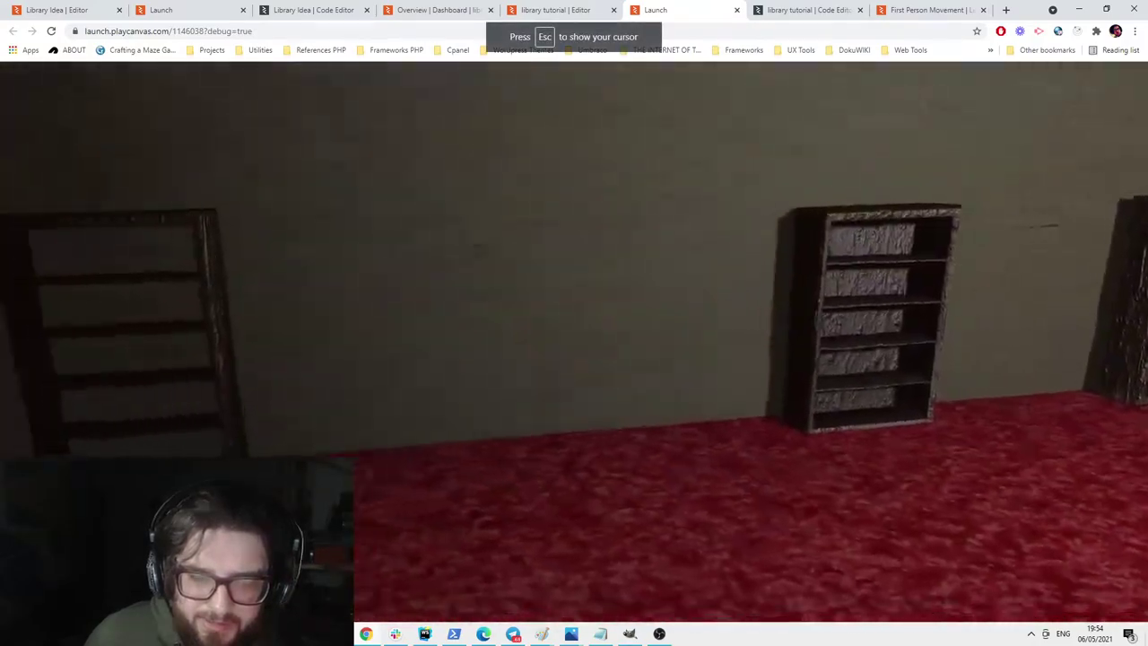
key("a")
key("w")
key("Escape")
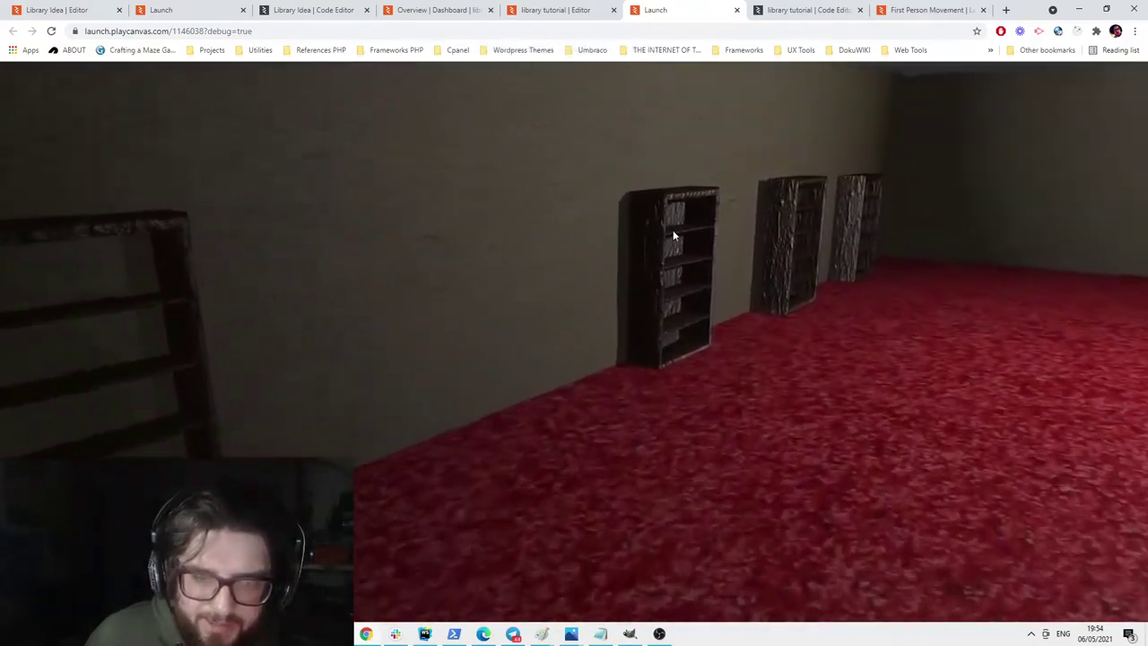
Return to the scene editor and lower the player's camera to about Y -0.197.
left_click(519, 4)
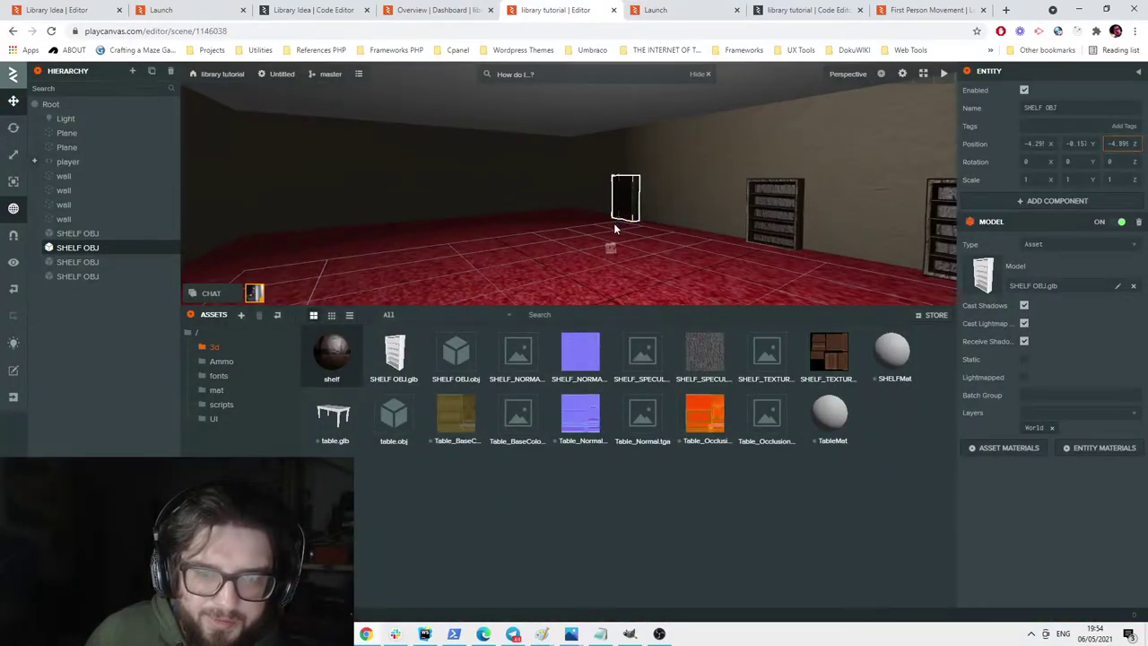
right_click_drag(632, 229, 795, 225)
right_click_drag(672, 239, 224, 220)
key("w")
key("d")
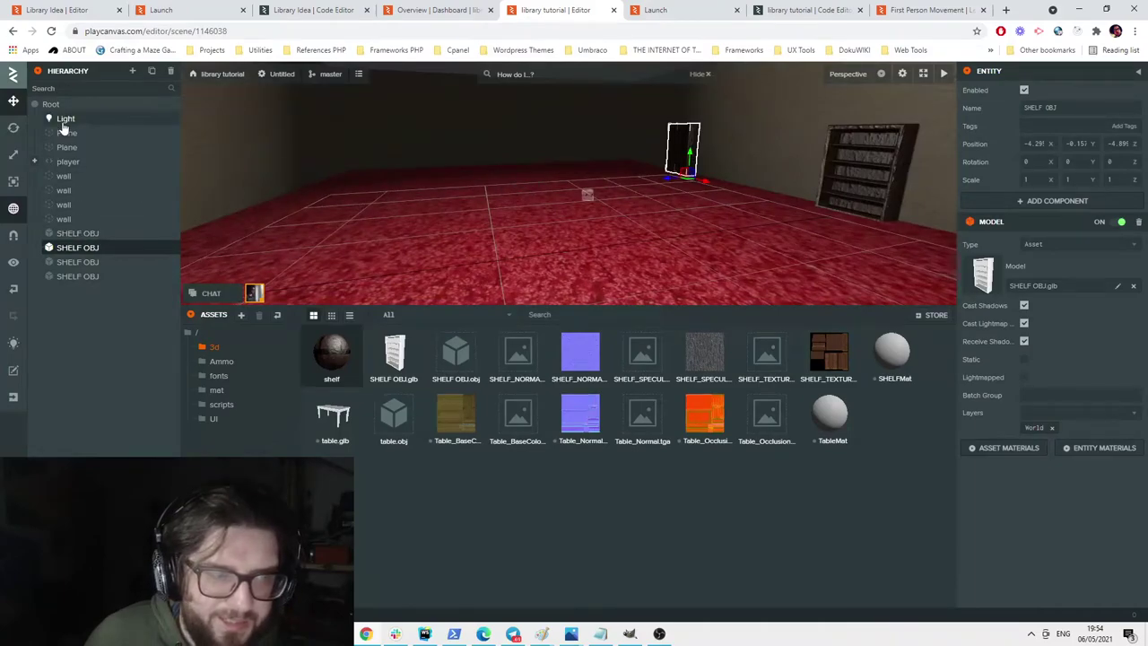
double_click(128, 162)
scroll(539, 195, "up", 2)
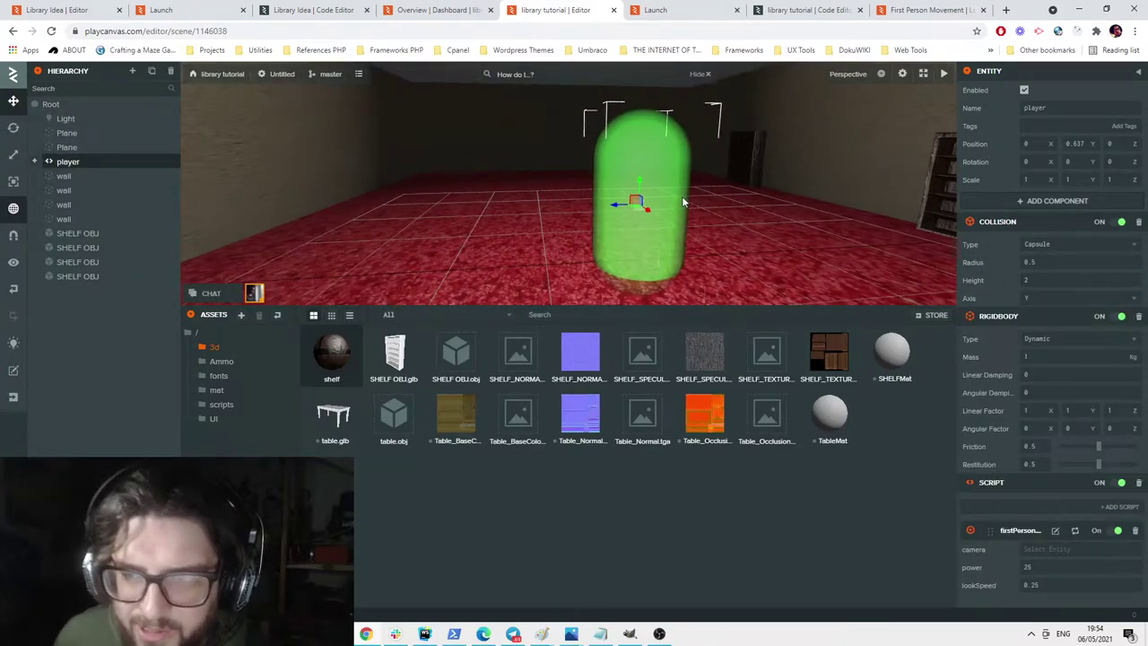
mouse_move(640, 191)
left_mouse_down()
mouse_move(636, 209)
mouse_move(626, 197)
left_mouse_up()
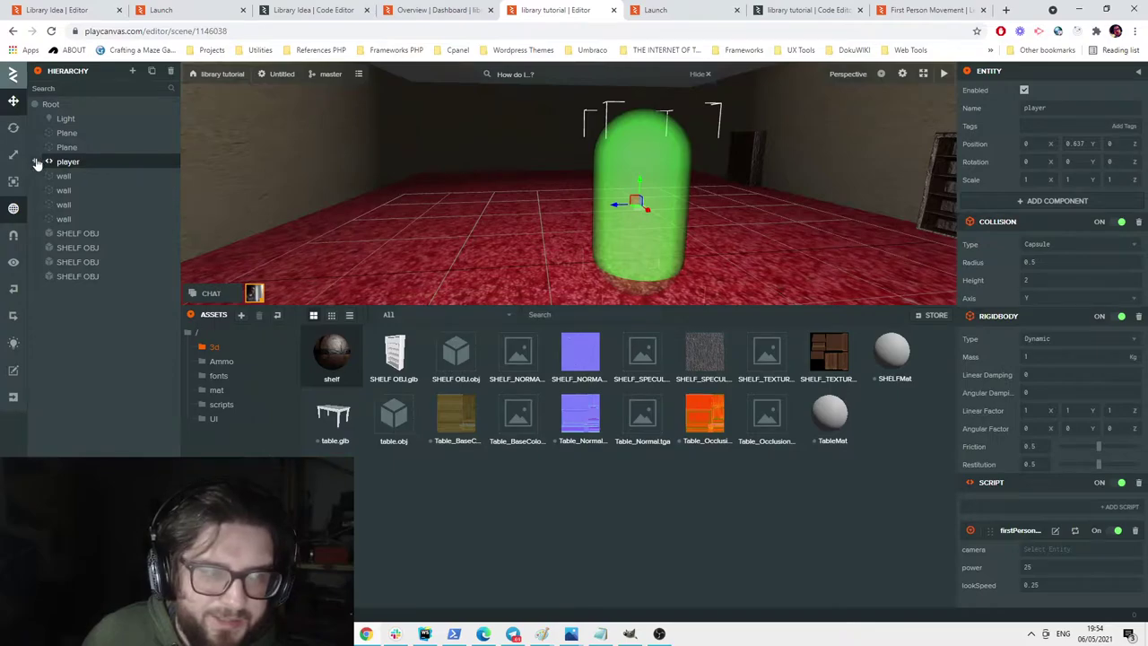
left_click(72, 178)
left_click_drag(639, 182, 636, 204)
Walk around the running game to check the view of the room from the lowered camera.
left_click(663, 5)
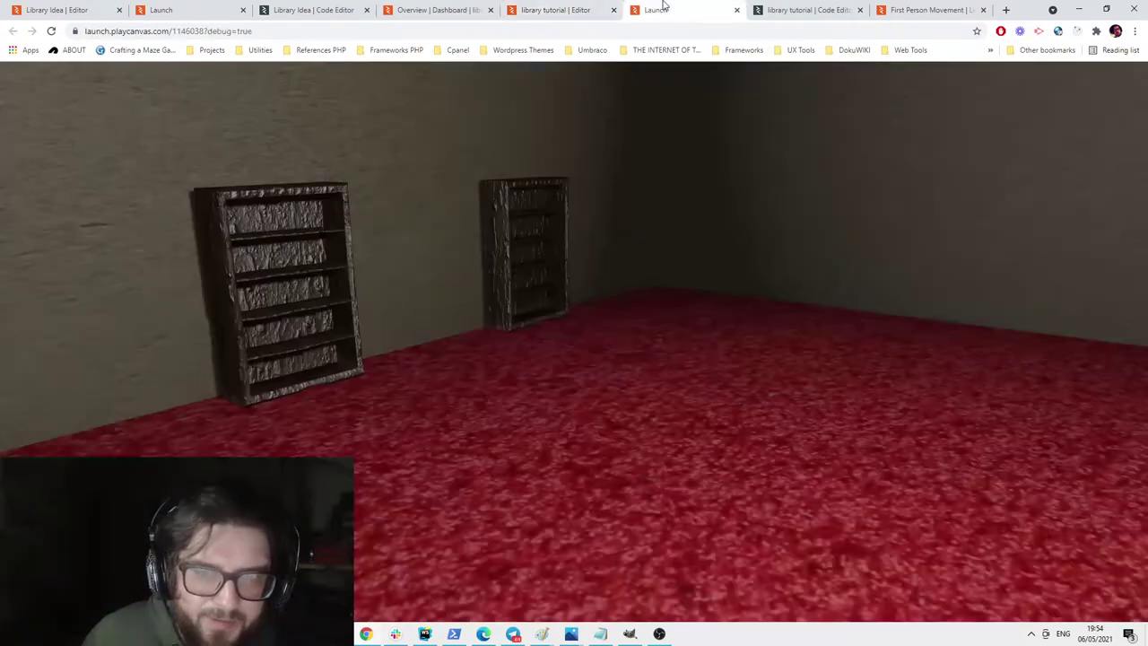
left_click(663, 323)
key("w")
key("s")
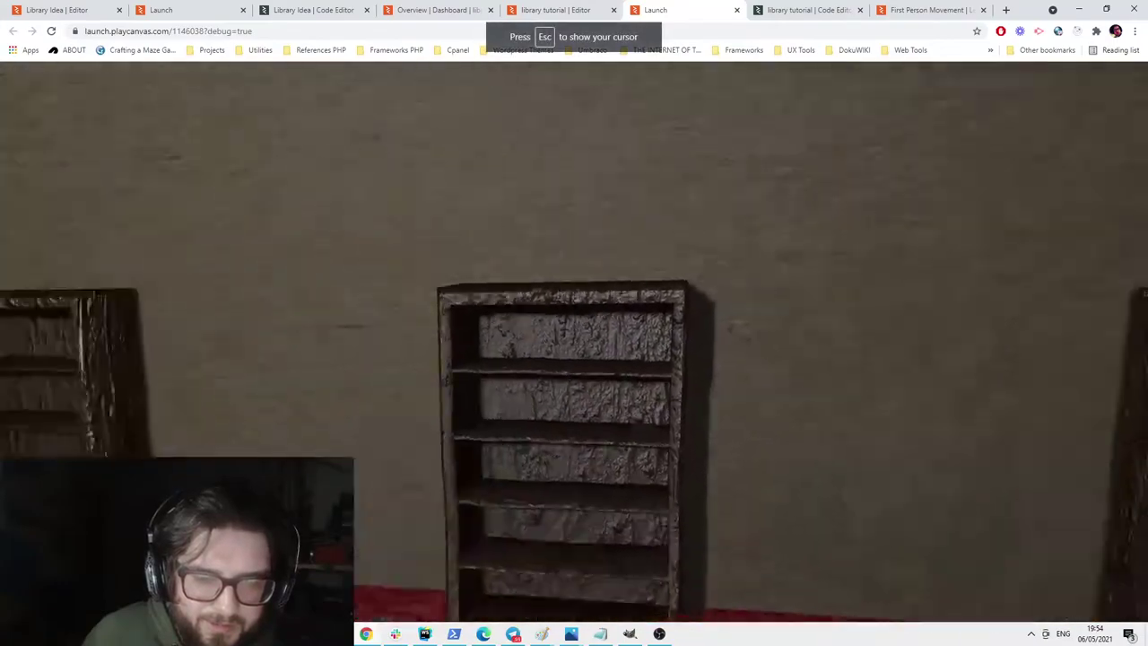
key("Escape")
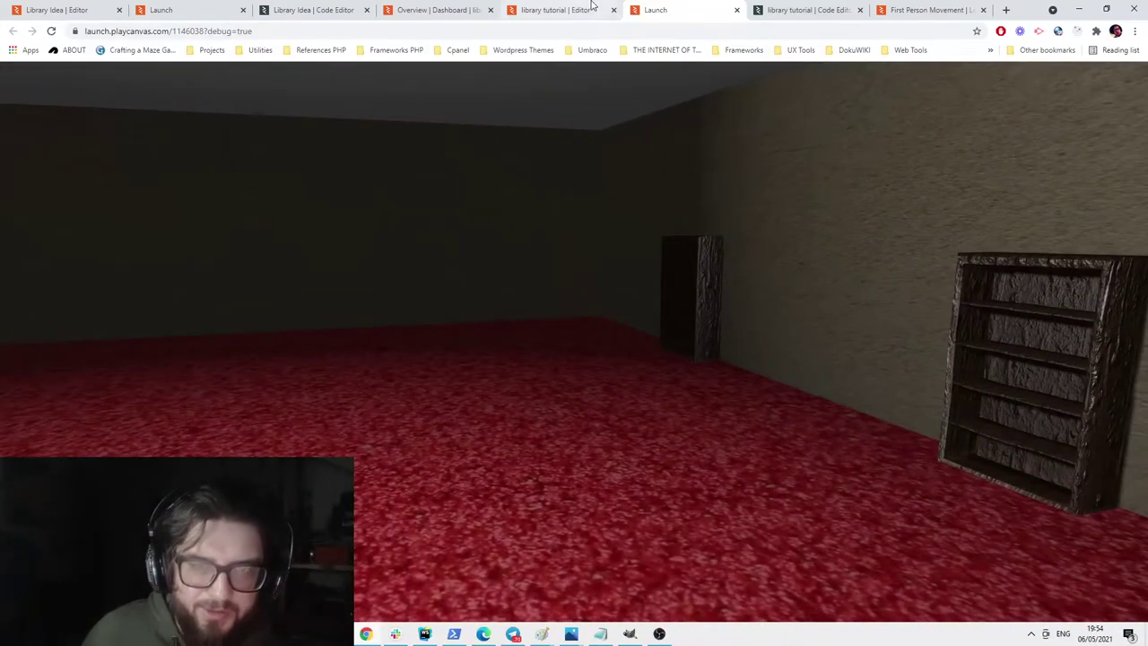
Return to the scene editor and create a new material named table in the 3d folder.
left_click(554, 9)
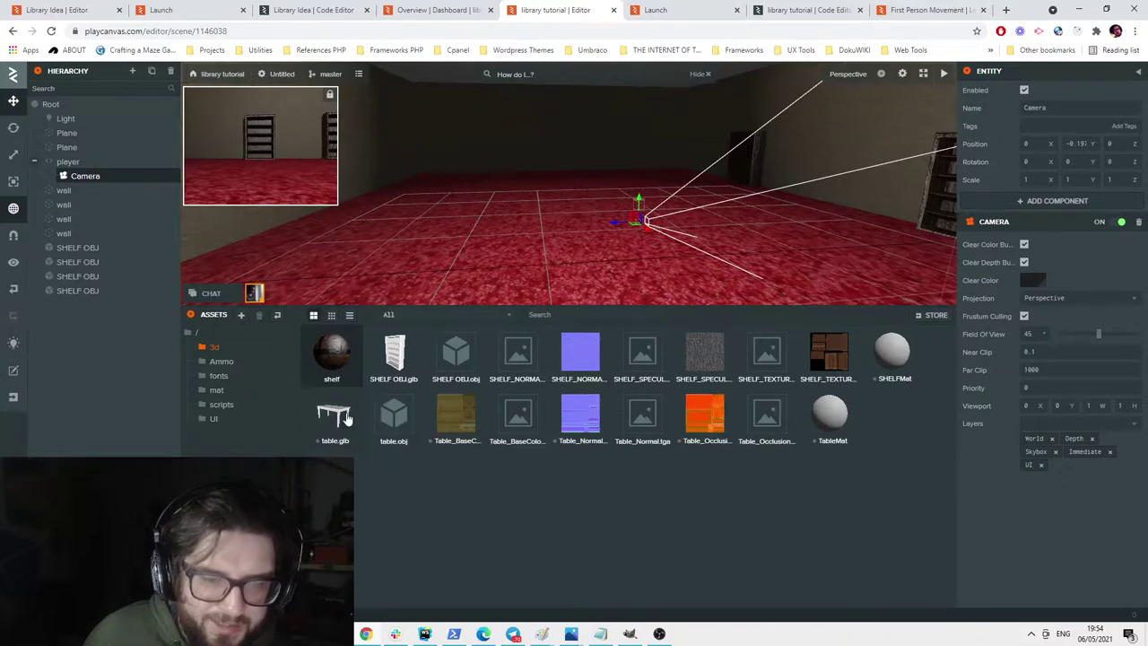
right_click(474, 465)
mouse_move(515, 480)
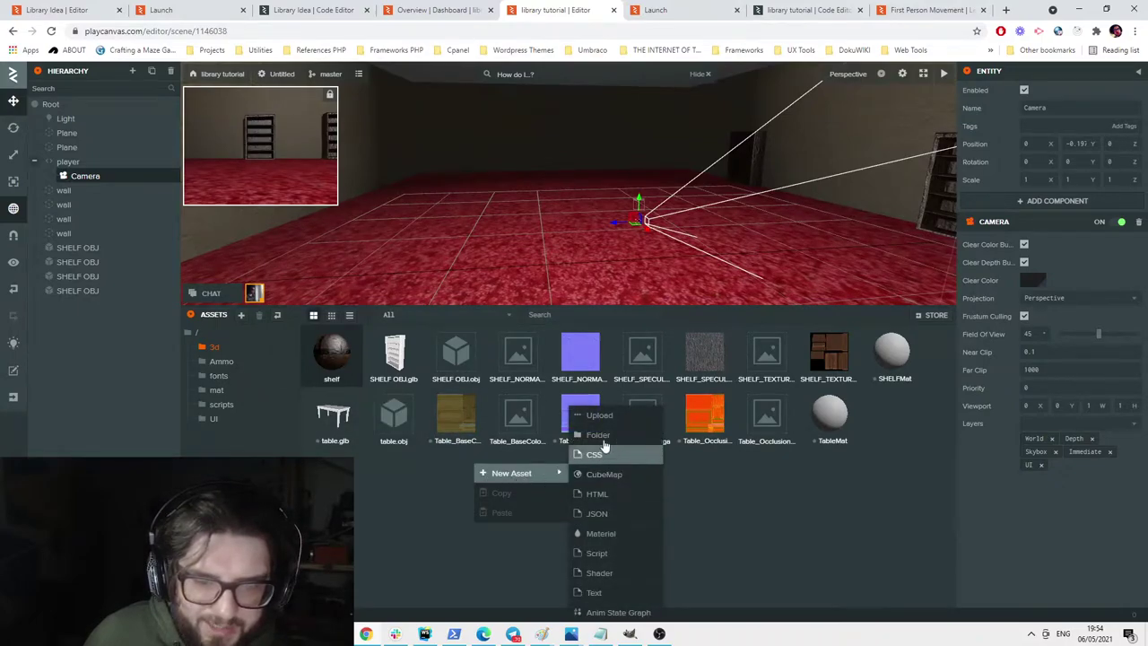
left_click(619, 532)
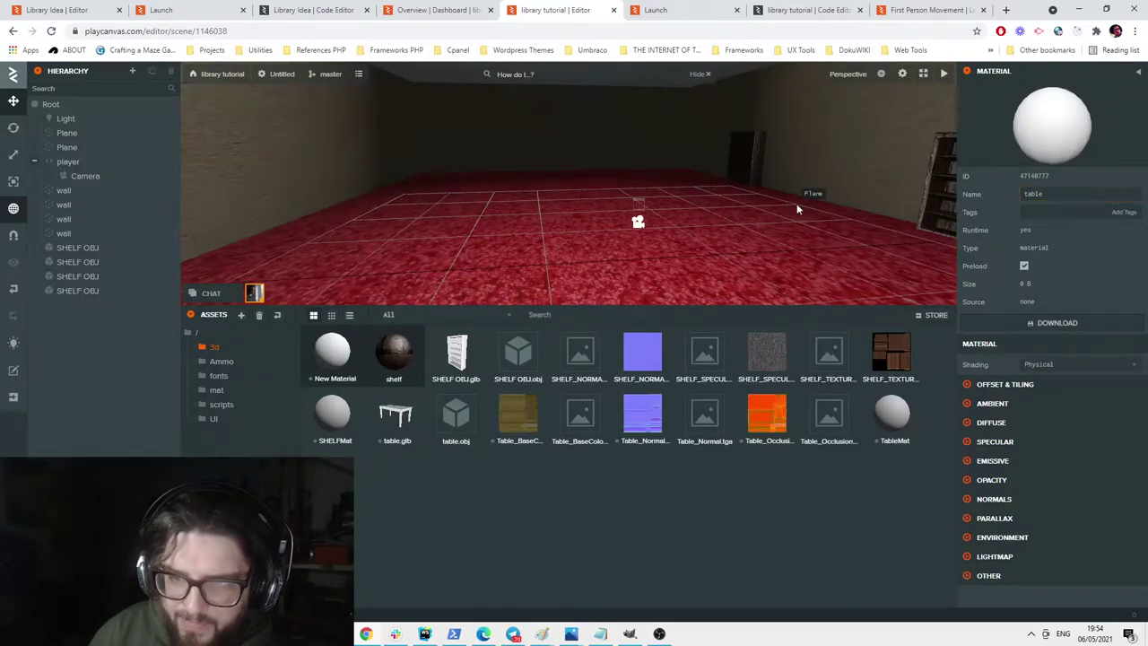
Assign Table_BaseColor.jpeg as the table material's diffuse map and Table_Normal.jpeg as its normal map.
left_click(986, 422)
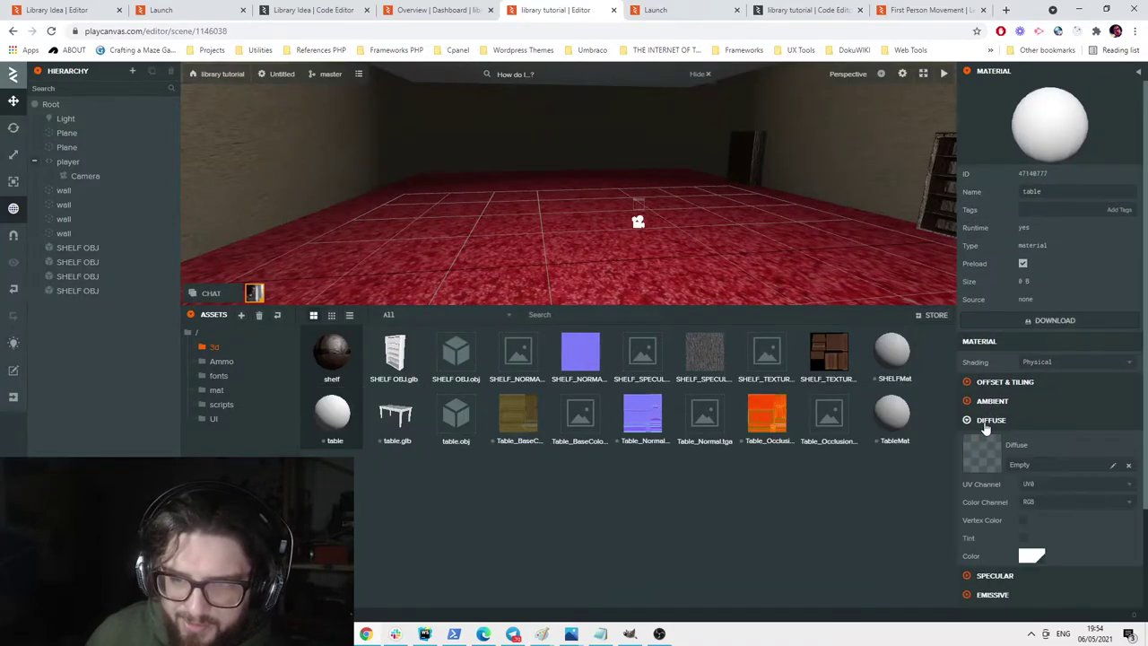
left_click(1113, 467)
left_click(514, 356)
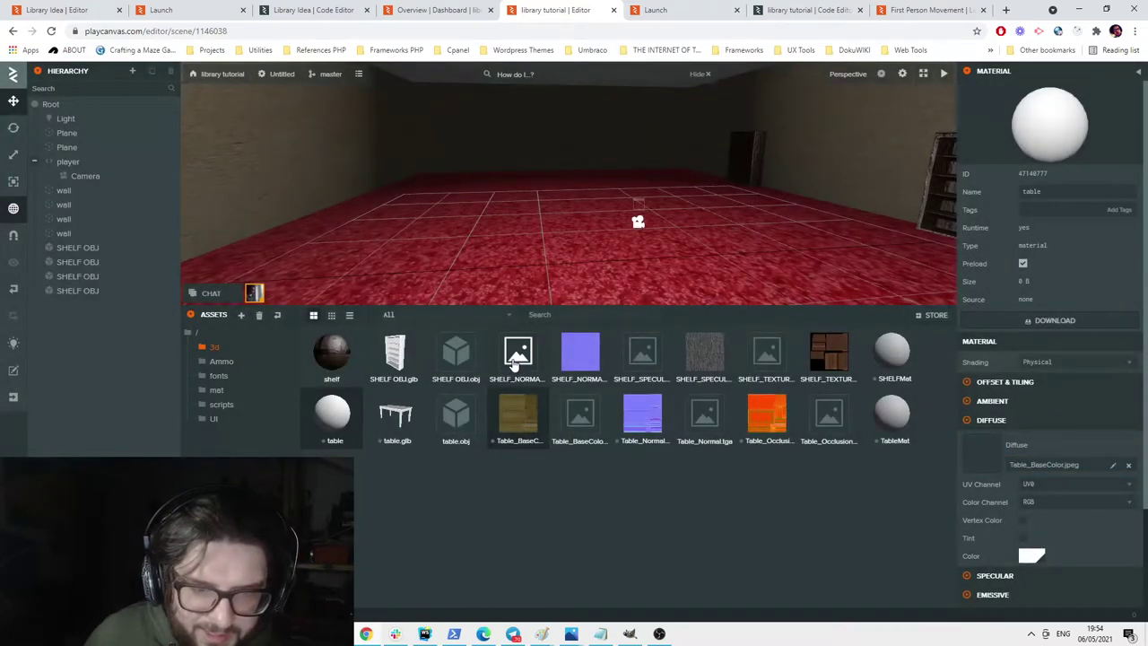
scroll(1023, 476, "down", 2)
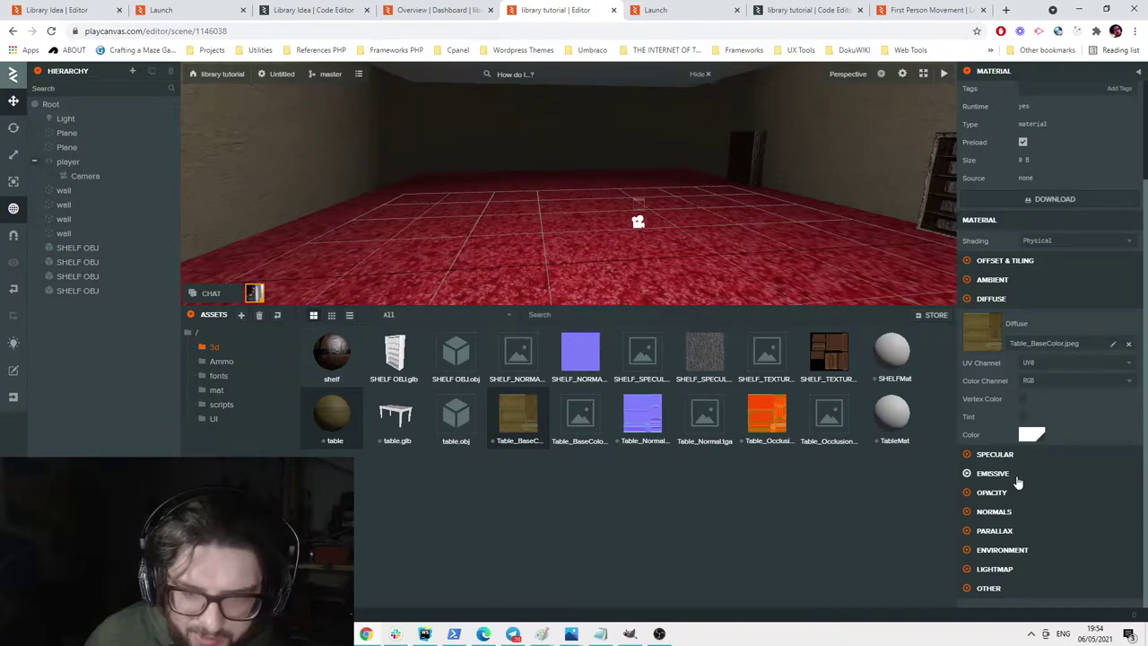
left_click(998, 513)
left_click(1112, 556)
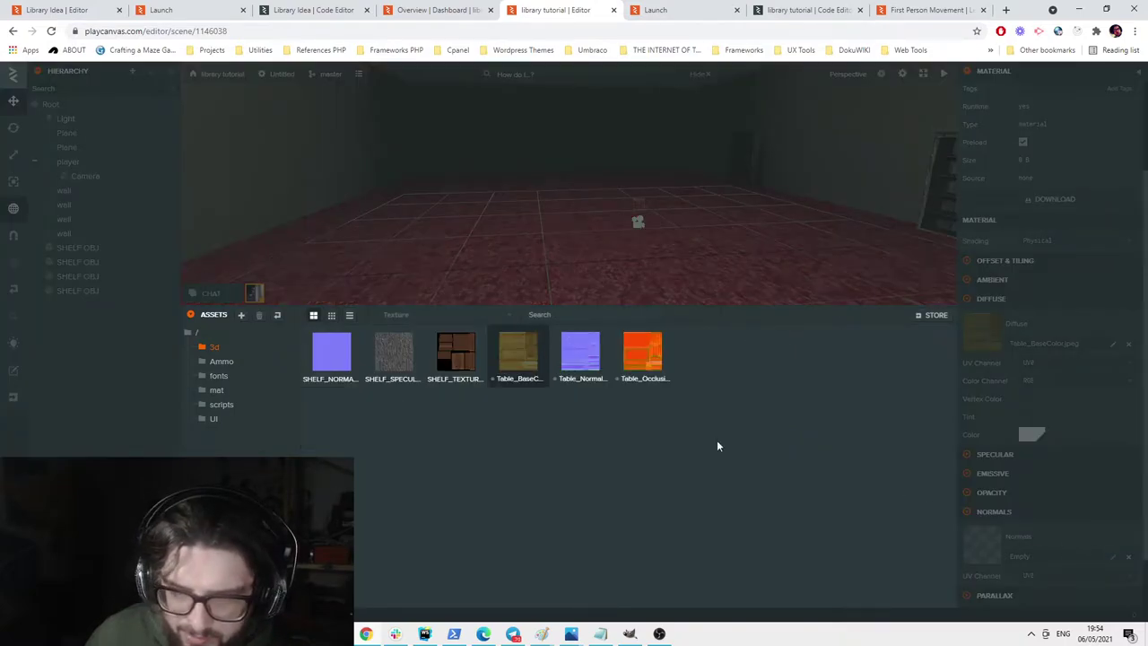
left_click(581, 354)
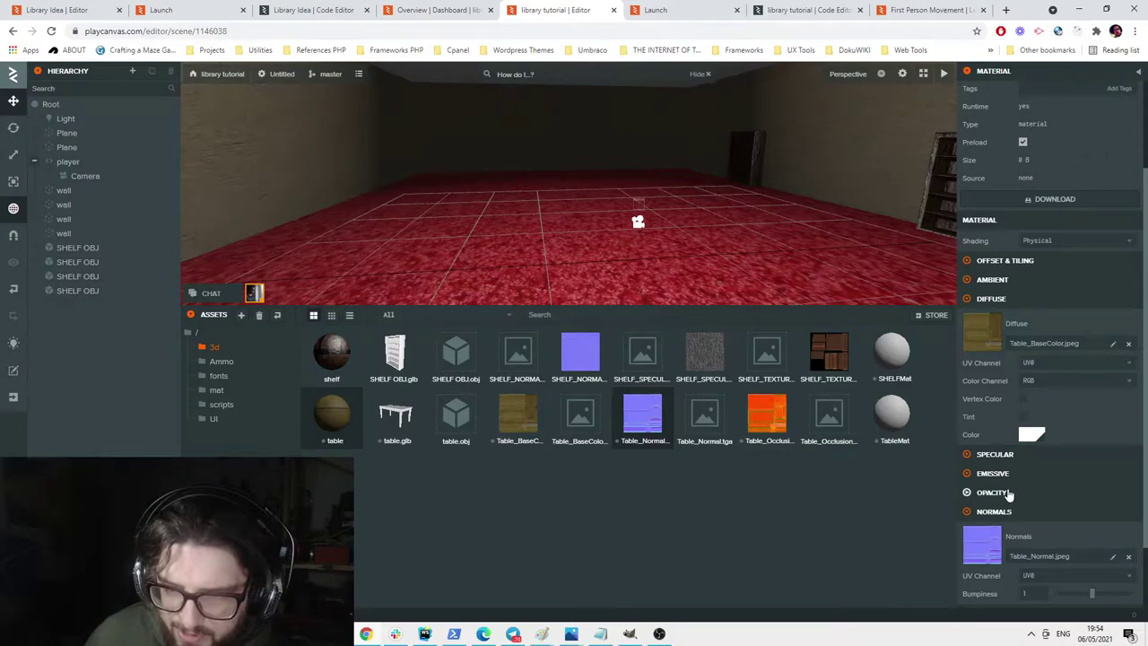
Assign the Table_OcclusionRoughness texture as the table material's ambient occlusion map.
scroll(1009, 379, "down", 1)
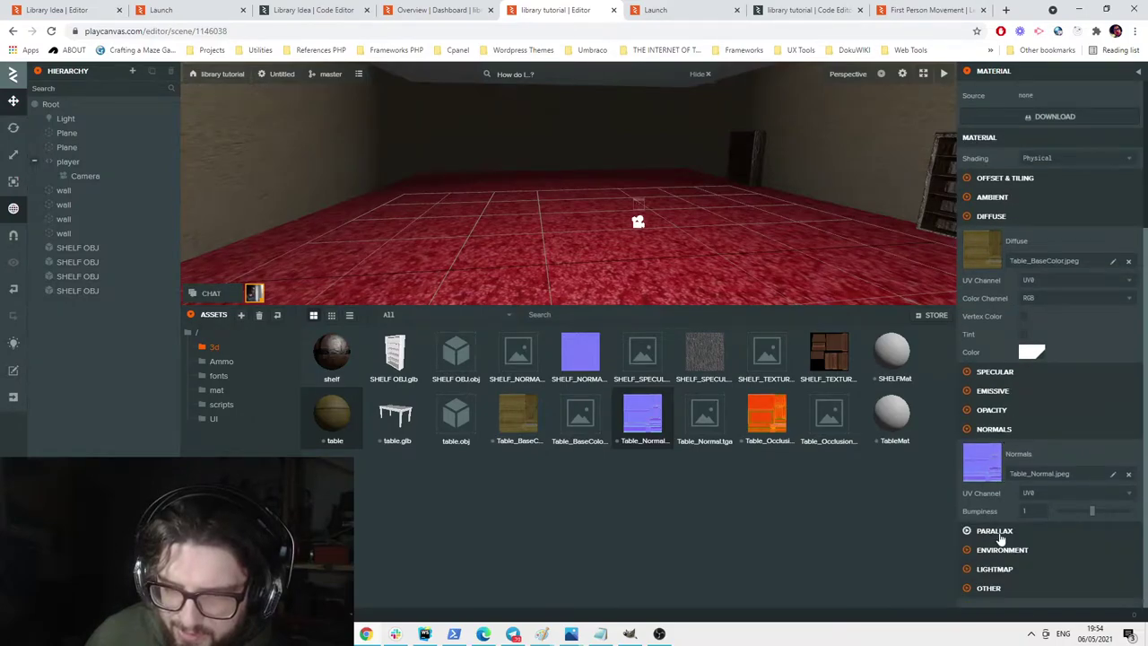
left_click(995, 374)
left_click(994, 374)
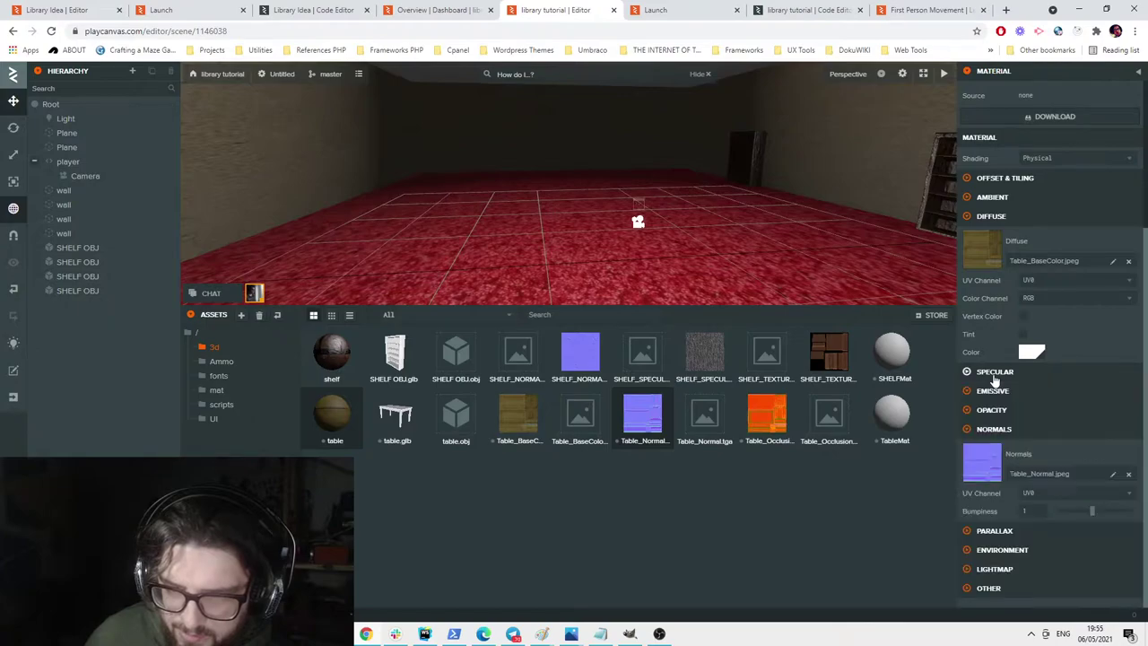
left_click(1003, 199)
left_click(1091, 254)
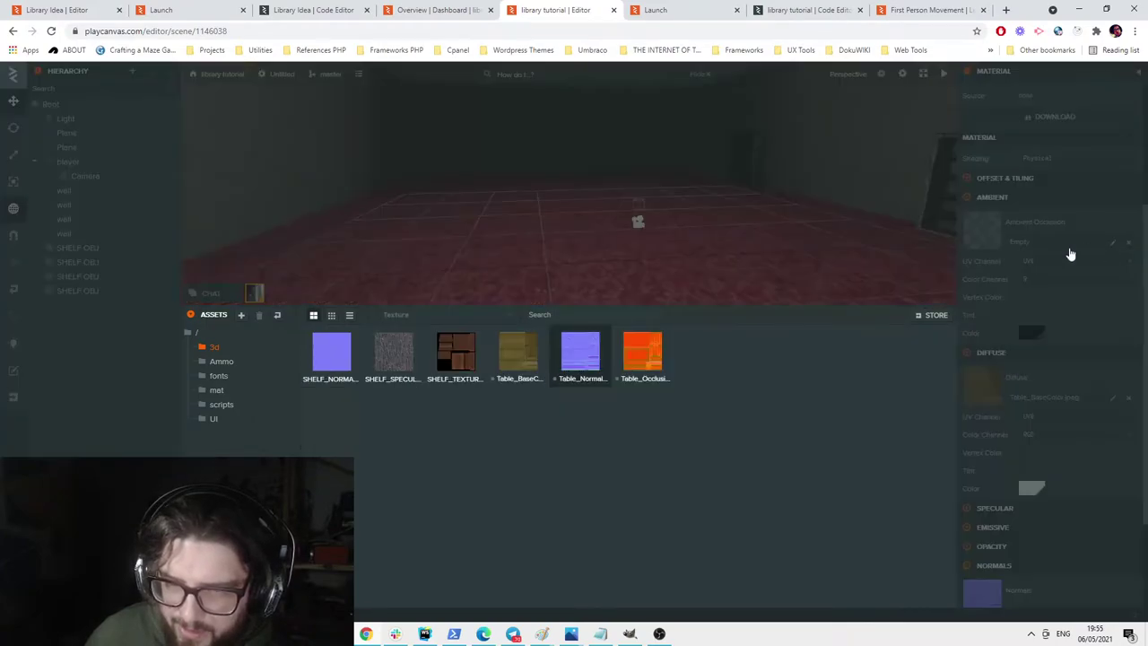
left_click(660, 358)
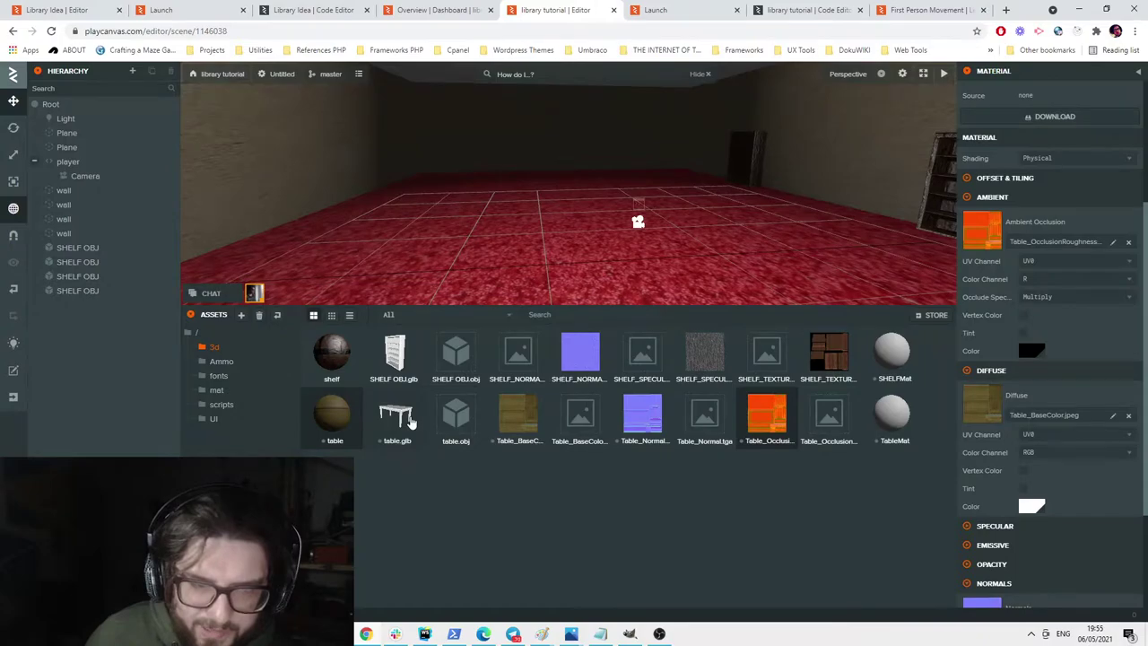
Assign the table material to the mesh instance of the table.glb model.
left_click(395, 415)
left_click(1118, 409)
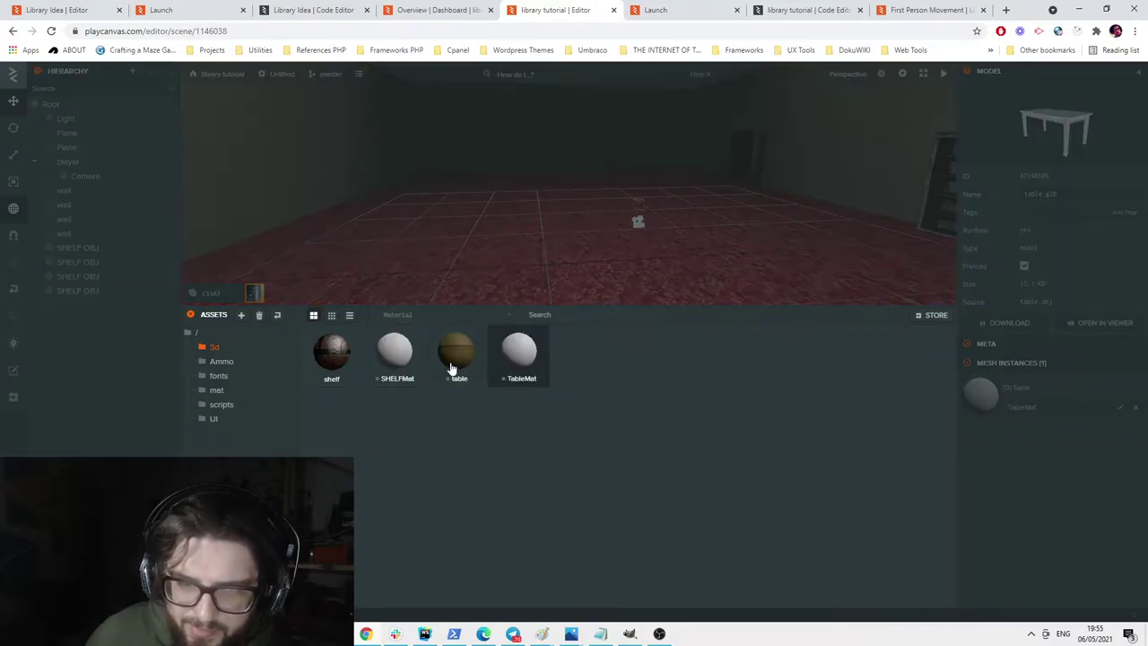
left_click(457, 354)
Place the table.glb model in the scene as a table entity on the room's floor.
left_click_drag(395, 414, 555, 244)
scroll(743, 294, "down", 5)
scroll(742, 294, "down", 3)
left_click_drag(743, 293, 577, 220)
scroll(577, 220, "down", 2)
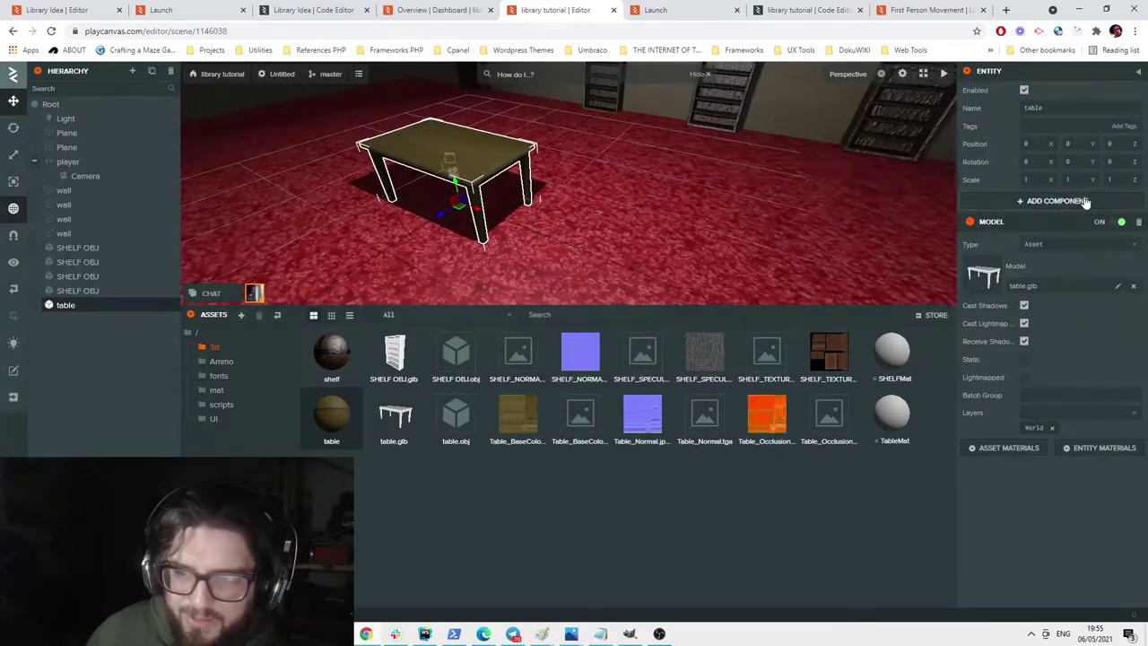
Add Collision and Rigid Body components to the table entity.
left_click(1085, 201)
left_click(1087, 302)
left_click(1064, 202)
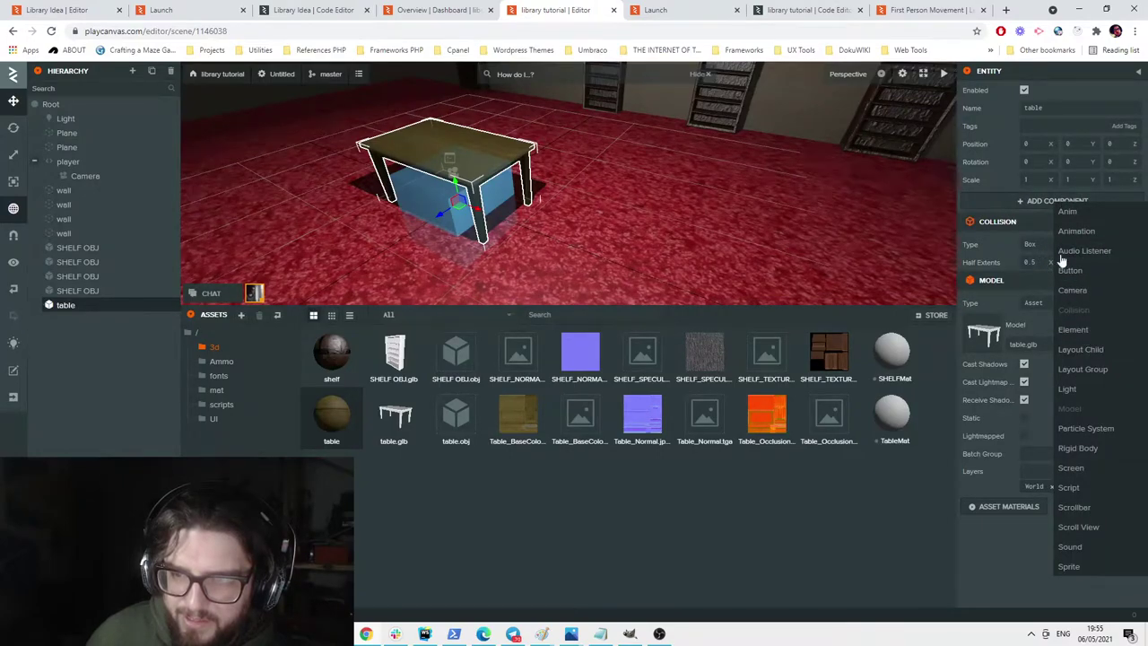
left_click(1082, 447)
Set the table's collision type to Mesh and use table.glb as its collision model asset.
left_click(1074, 246)
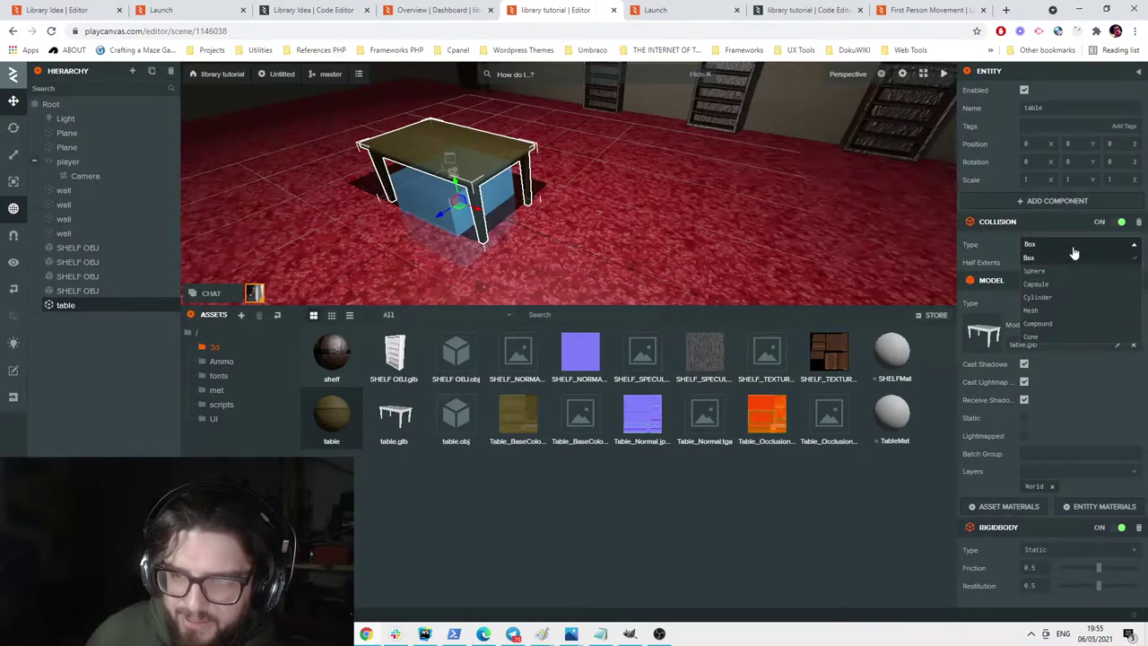
left_click(1039, 310)
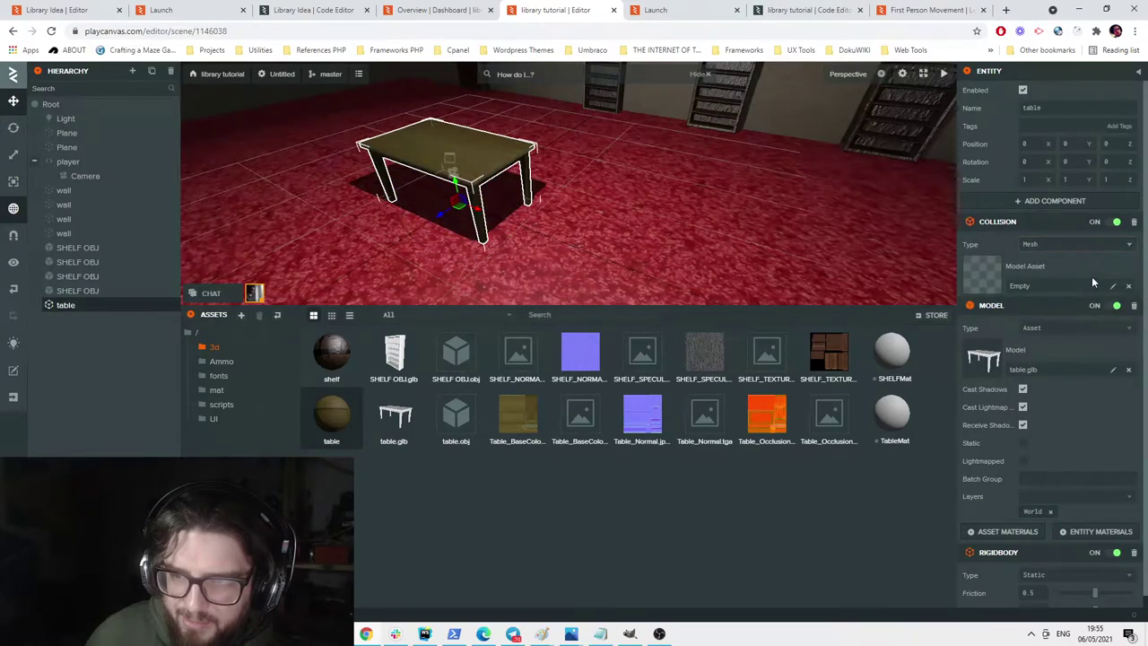
left_click(1112, 288)
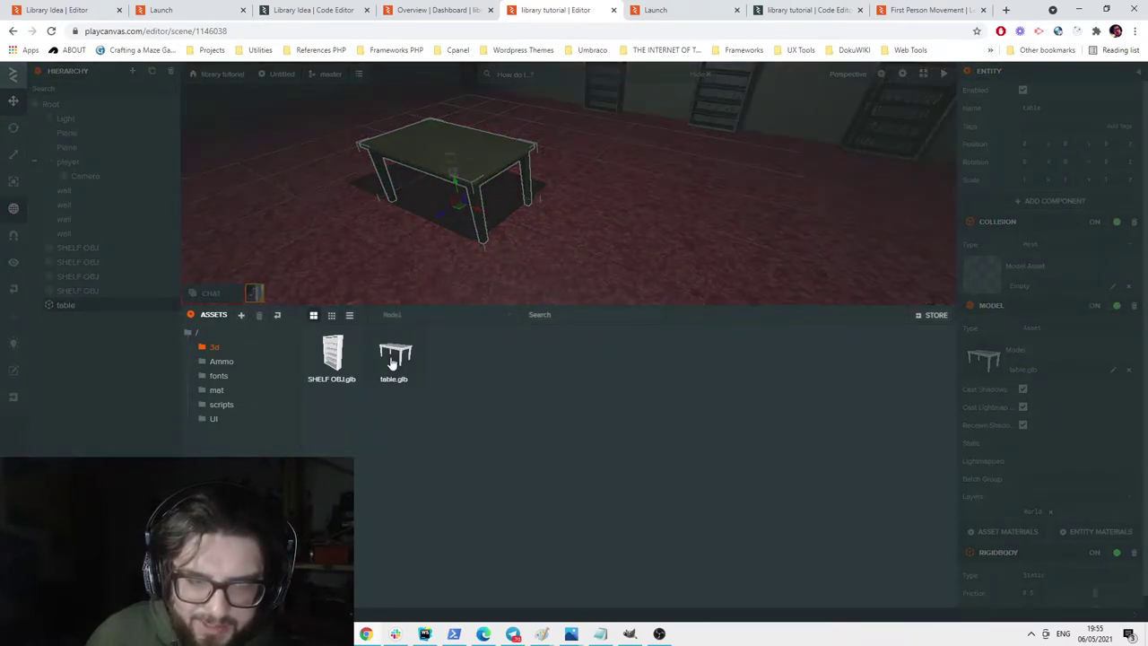
left_click(393, 357)
left_click(580, 186)
right_click_drag(568, 185, 464, 201)
left_click(504, 199)
scroll(496, 194, "up", 3)
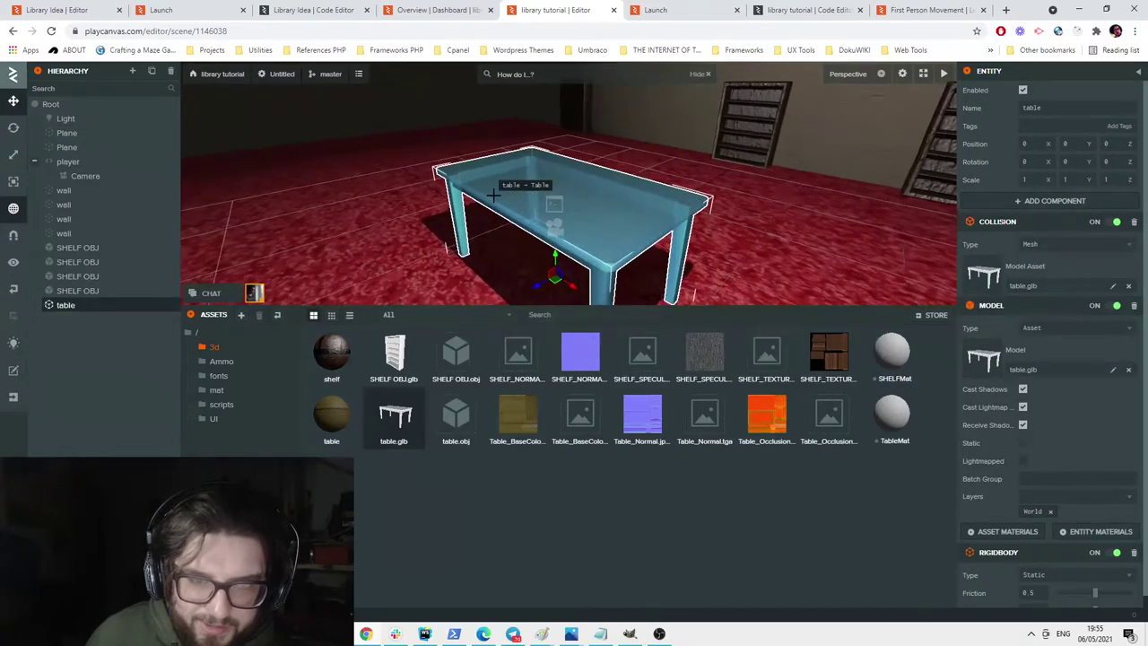
right_click_drag(531, 184, 574, 187)
Close the old game preview, launch the scene again and walk around the table to check its look and collision.
left_click(664, 10)
left_click(702, 86)
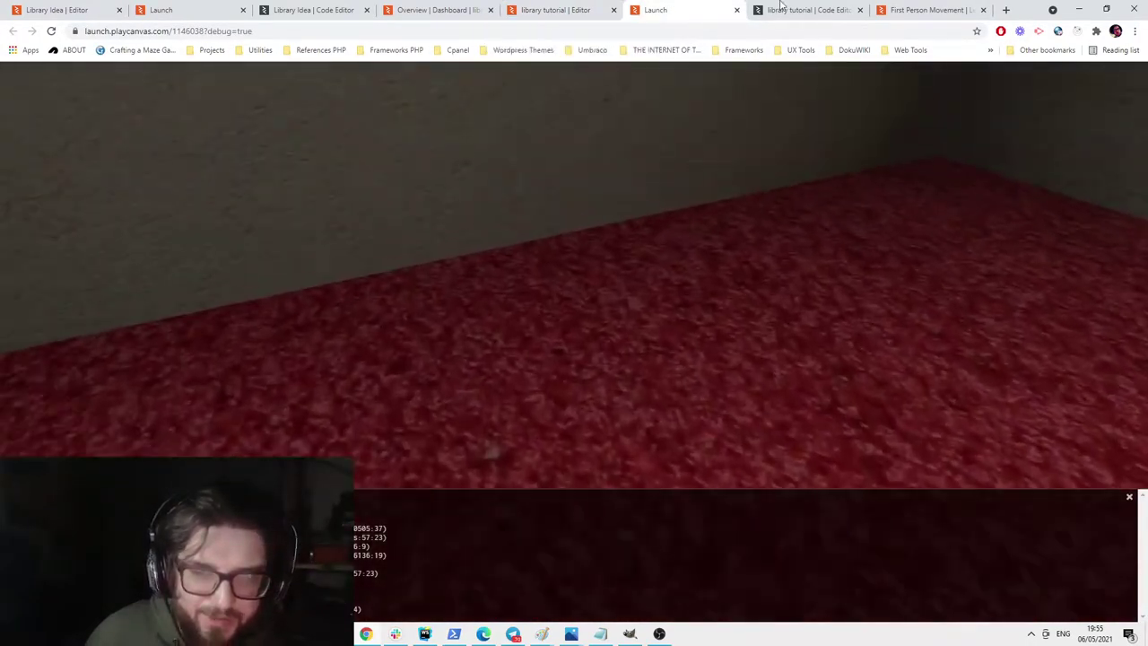
left_click(737, 10)
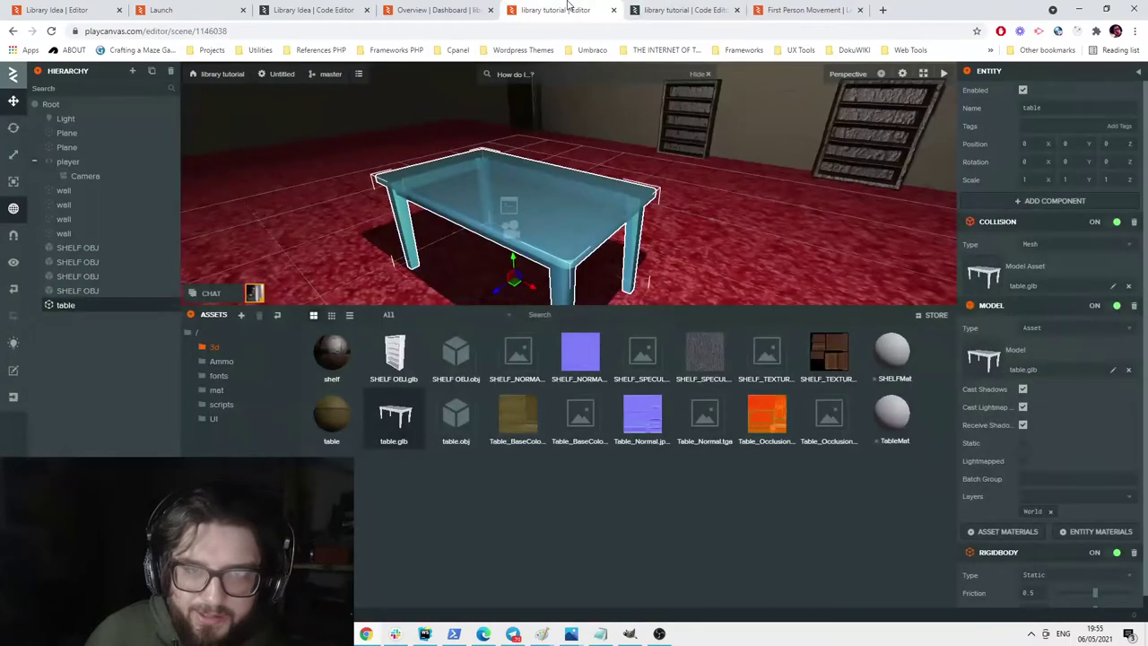
left_click(944, 72)
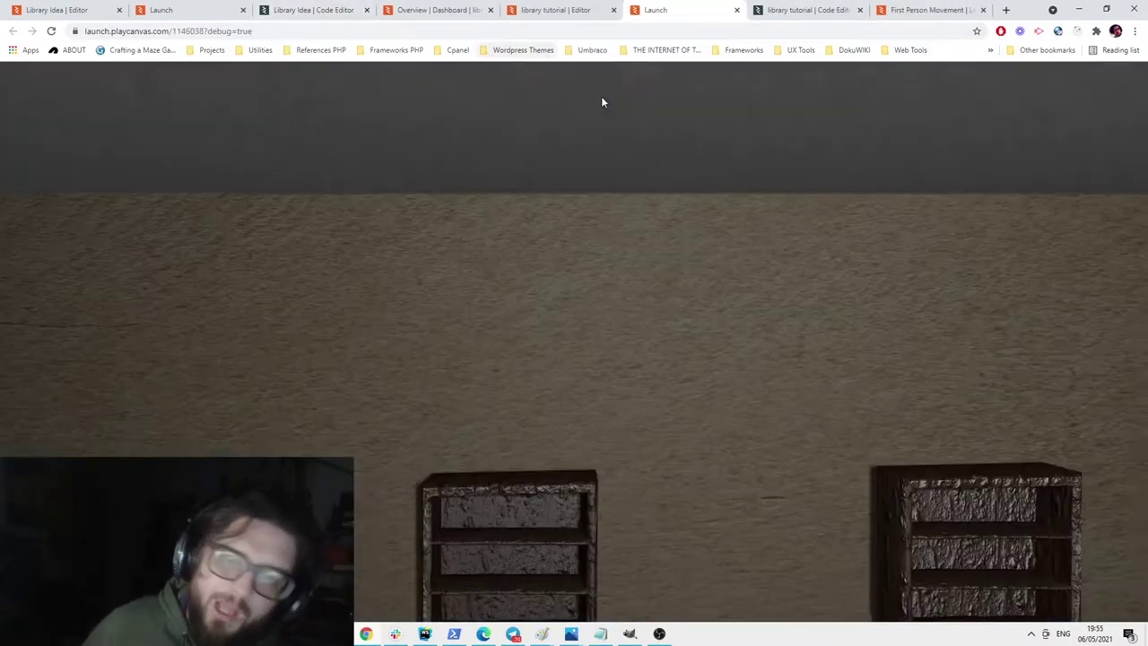
left_click(602, 100)
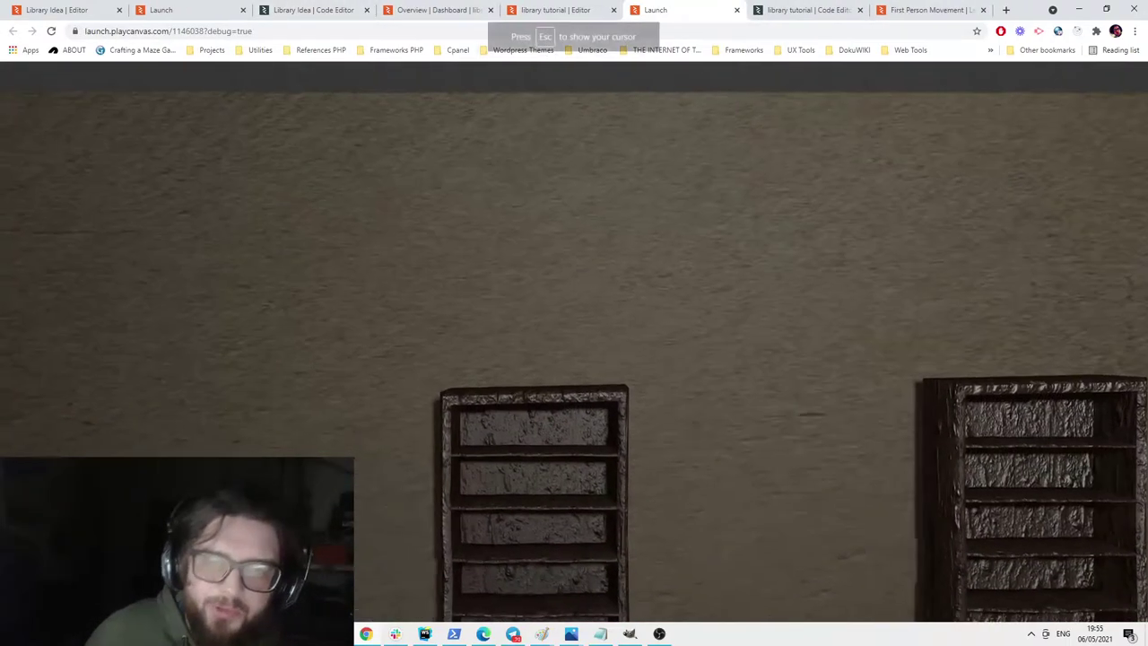
key("s")
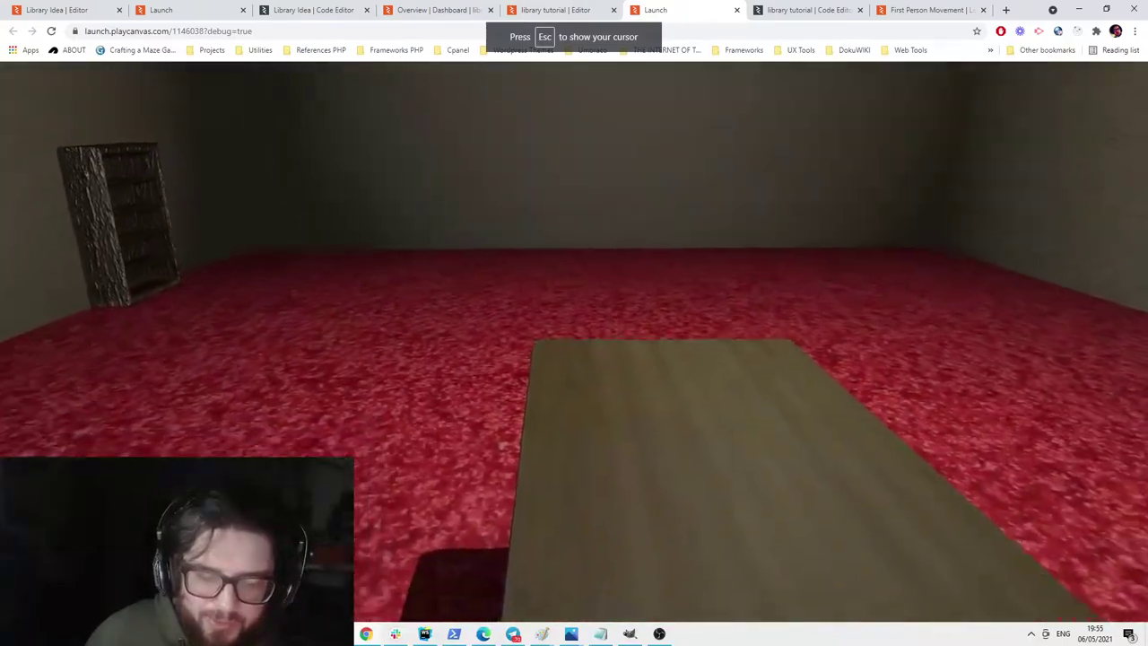
key("s")
key("d")
key("w")
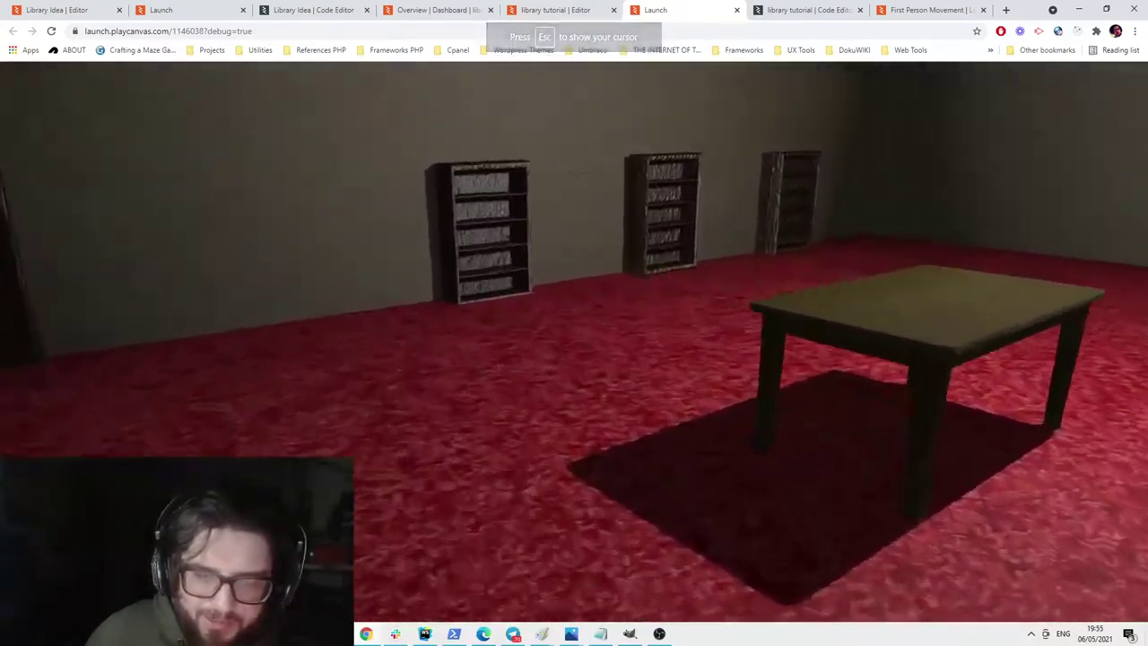
Move the table away from the scene origin toward the back of the room, keeping it on the floor.
key("Escape")
left_click(571, 9)
left_click(447, 8)
left_click(565, 10)
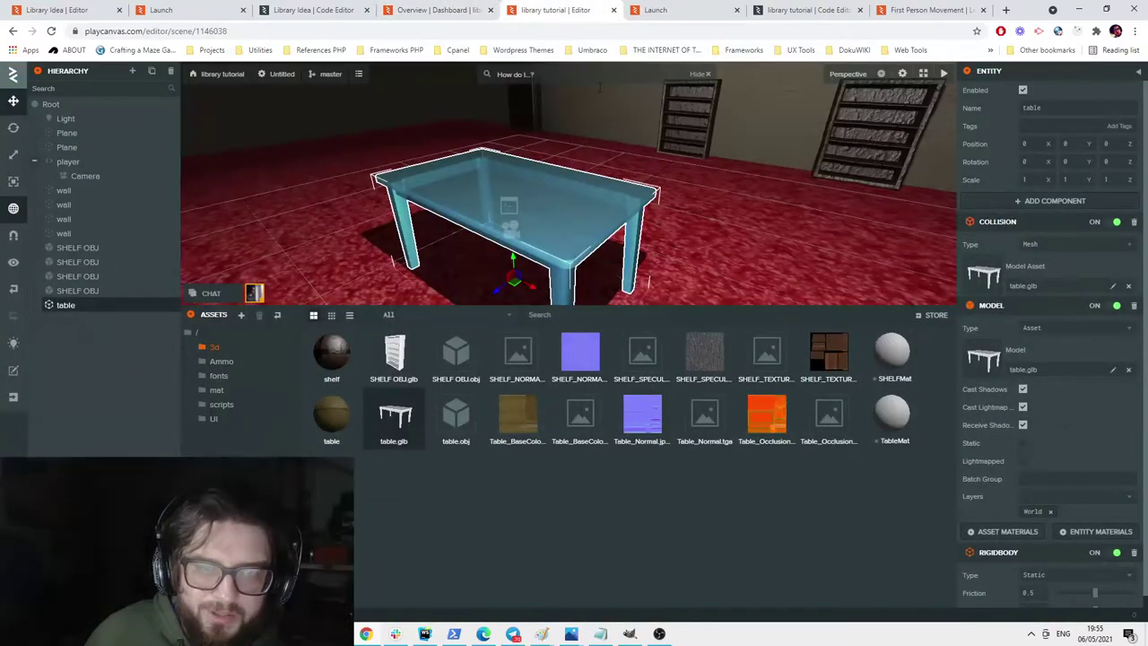
left_click(495, 287)
left_click(515, 240)
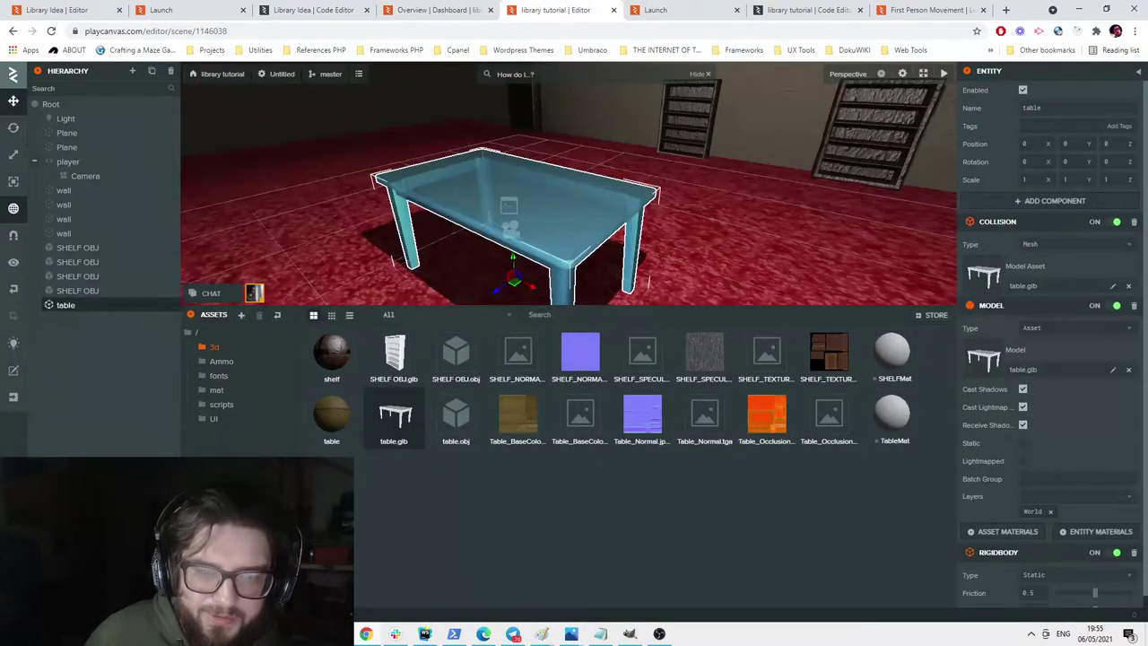
left_click_drag(497, 289, 509, 187)
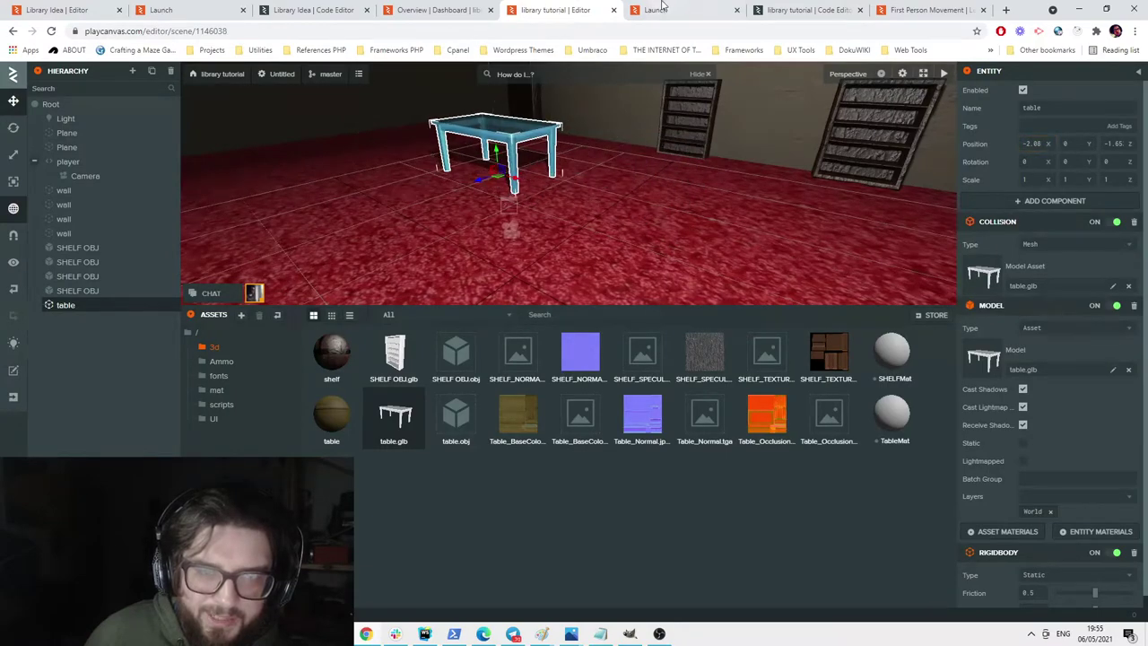
Check the table in the running game, and shift it farther along the X axis to about -2.93.
left_click(659, 7)
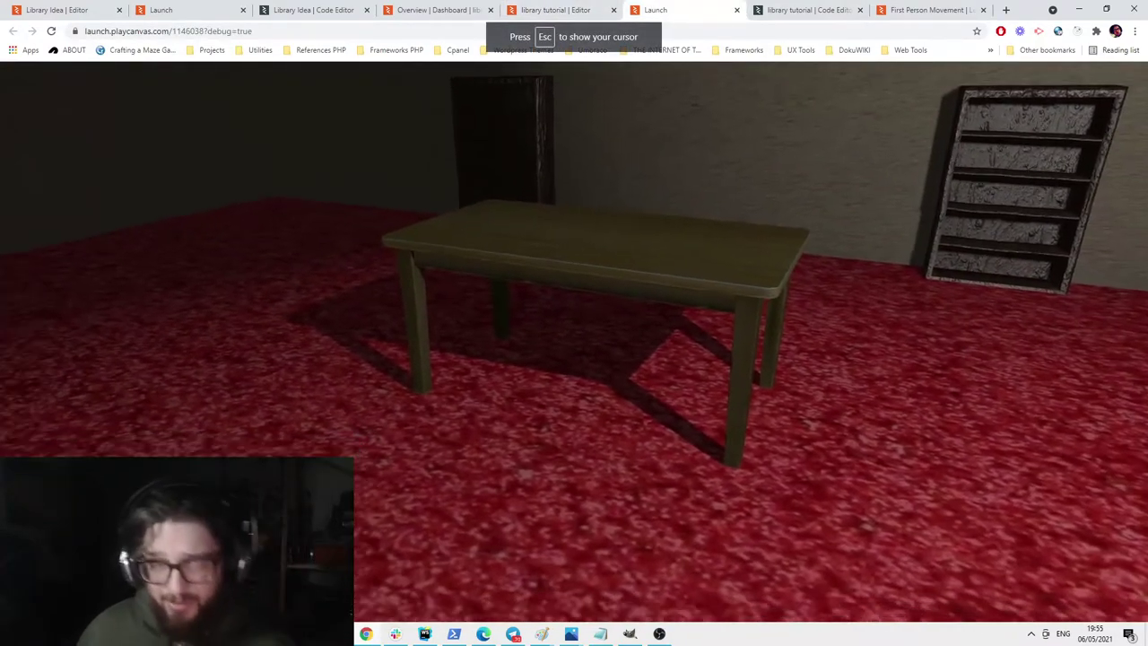
key("Escape")
left_click(551, 10)
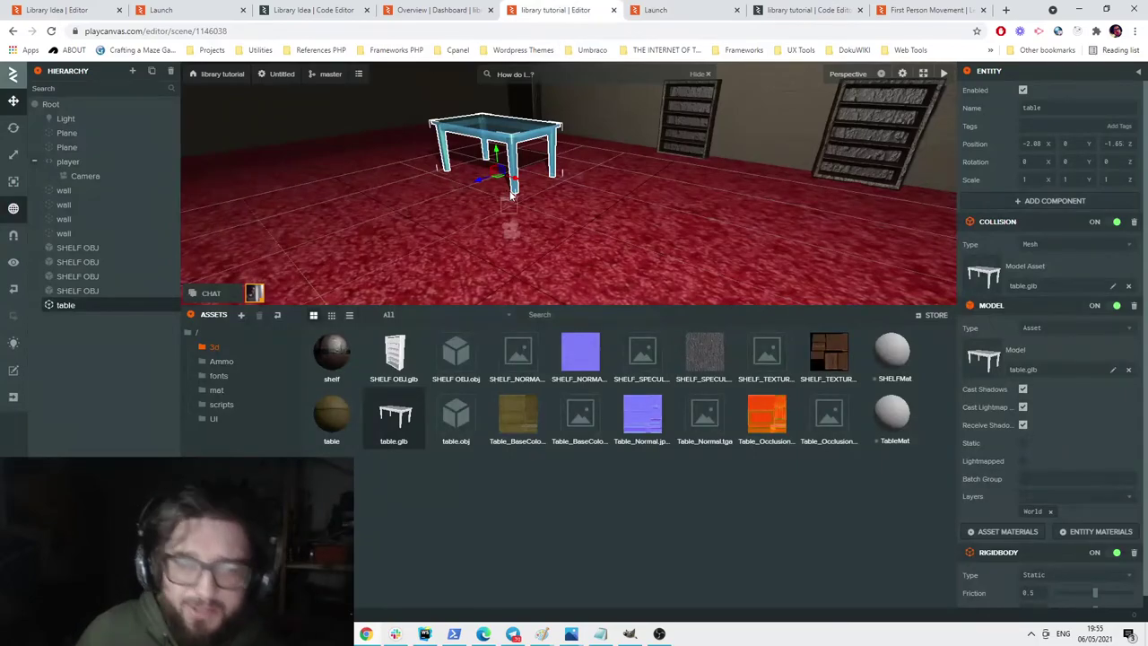
left_click_drag(511, 181, 475, 168)
Walk around the room in the running game to examine the table's placement and the bookshelves along the wall.
left_click(642, 9)
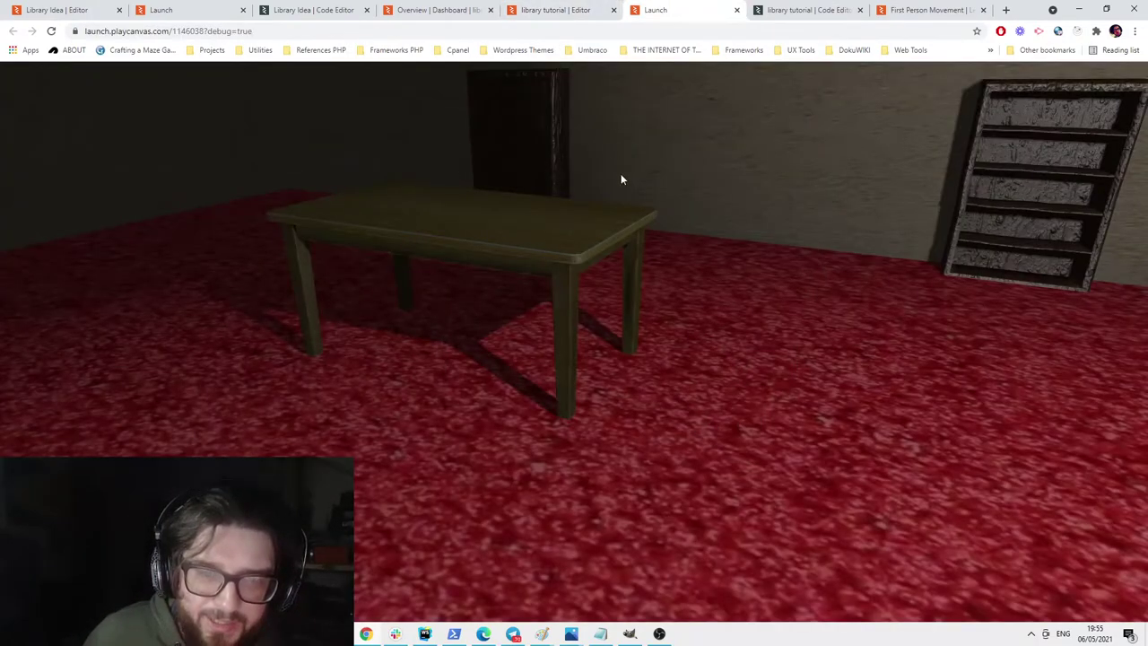
left_click(611, 146)
key("w")
key("s")
key("Escape")
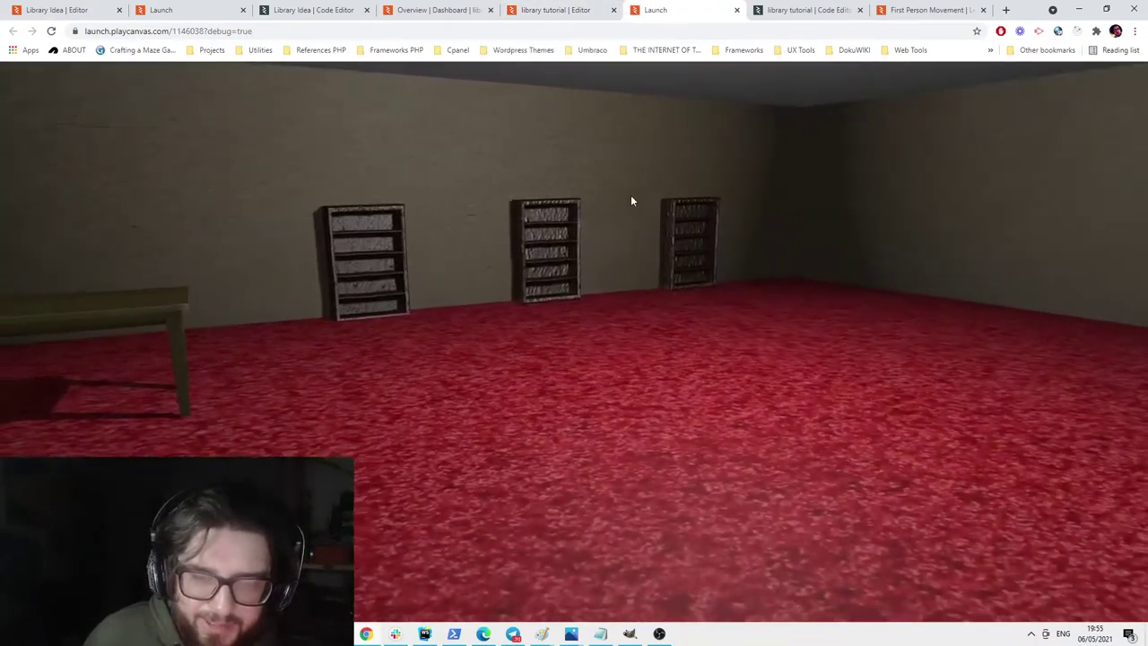
key("a")
key("w")
left_click(387, 346)
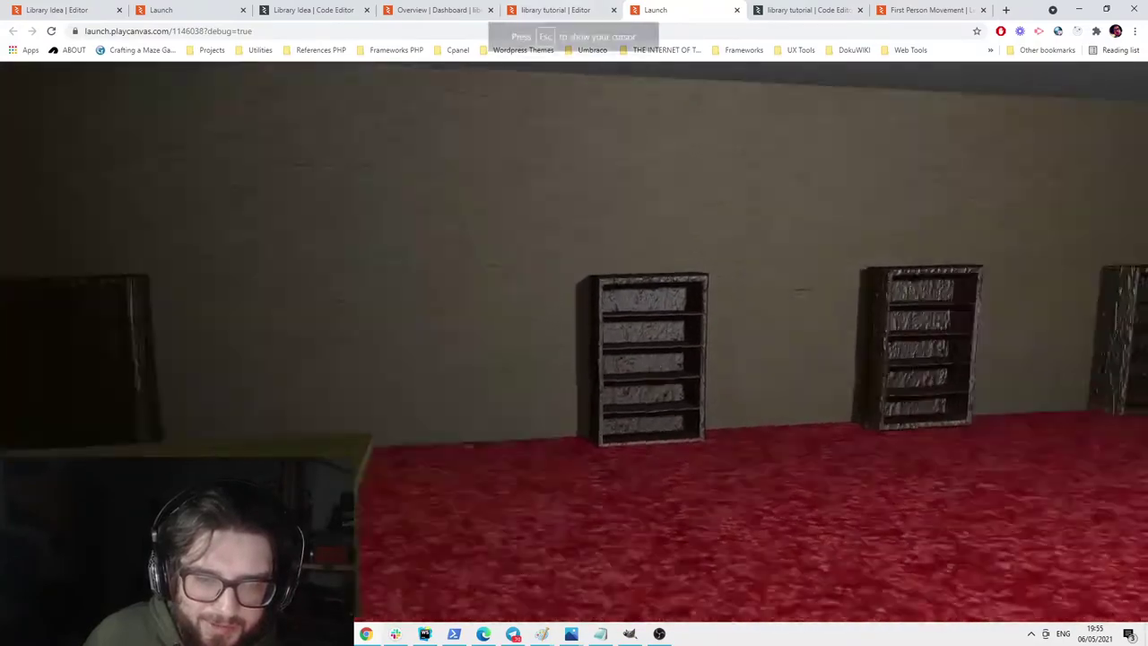
key("w")
key("s")
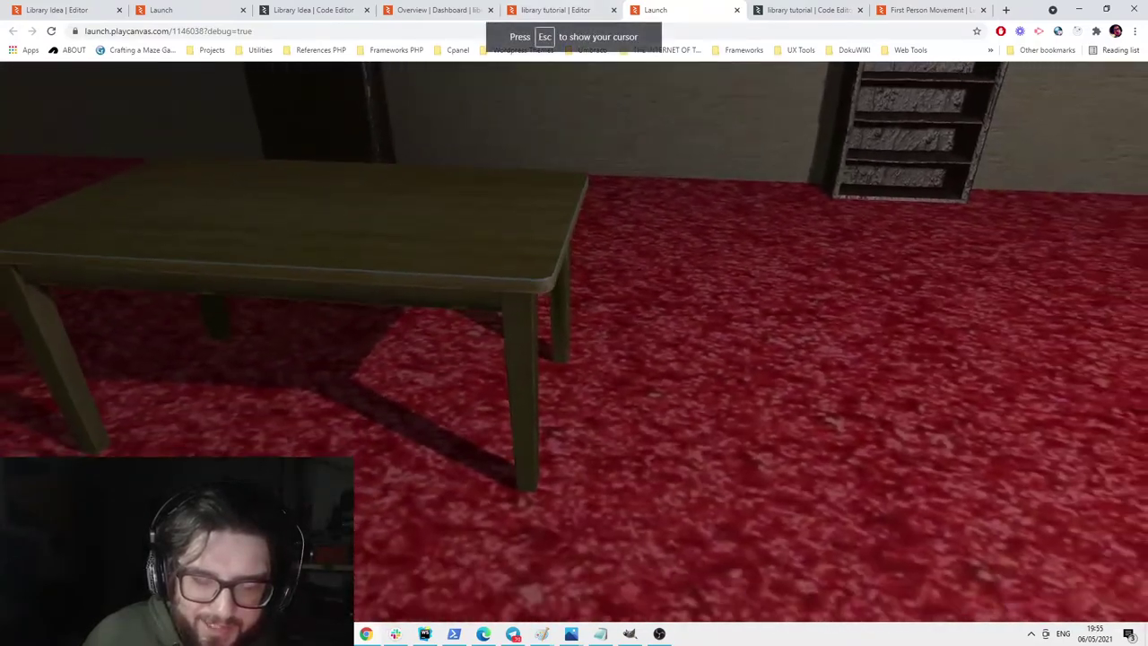
key("d")
key("s")
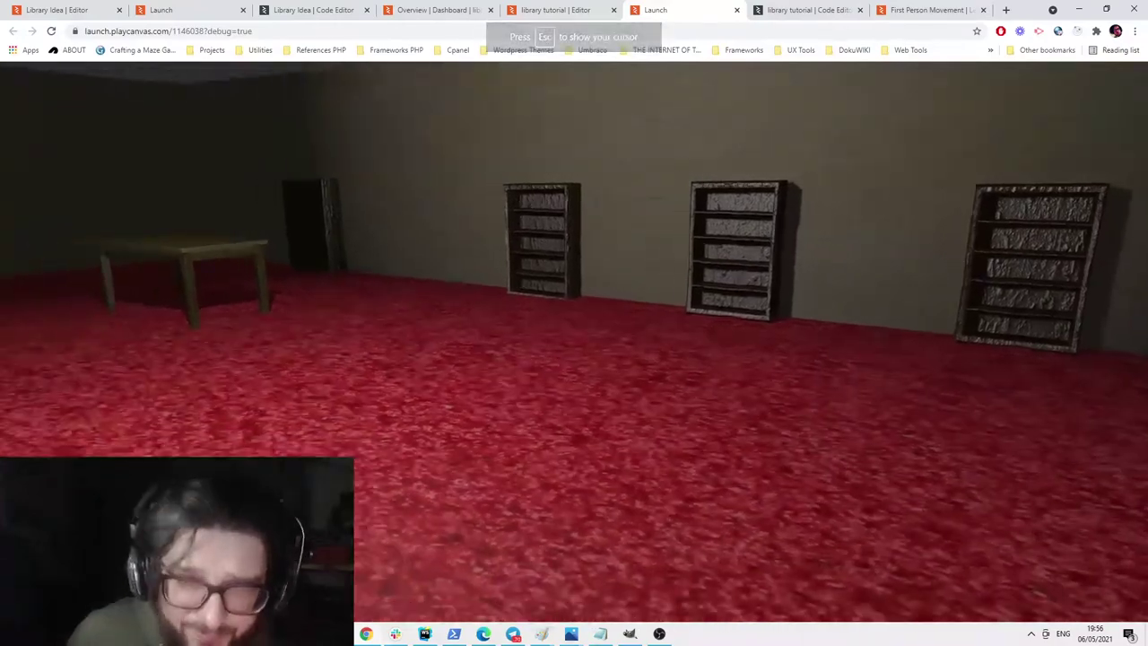
key("s")
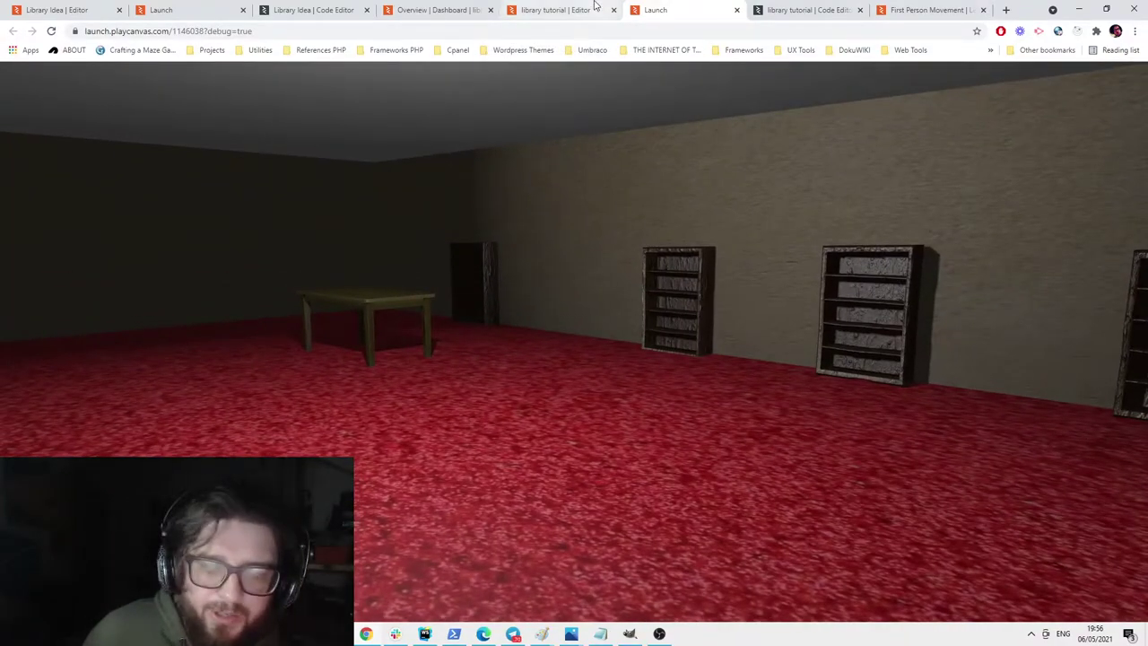
left_click(590, 75)
key("w")
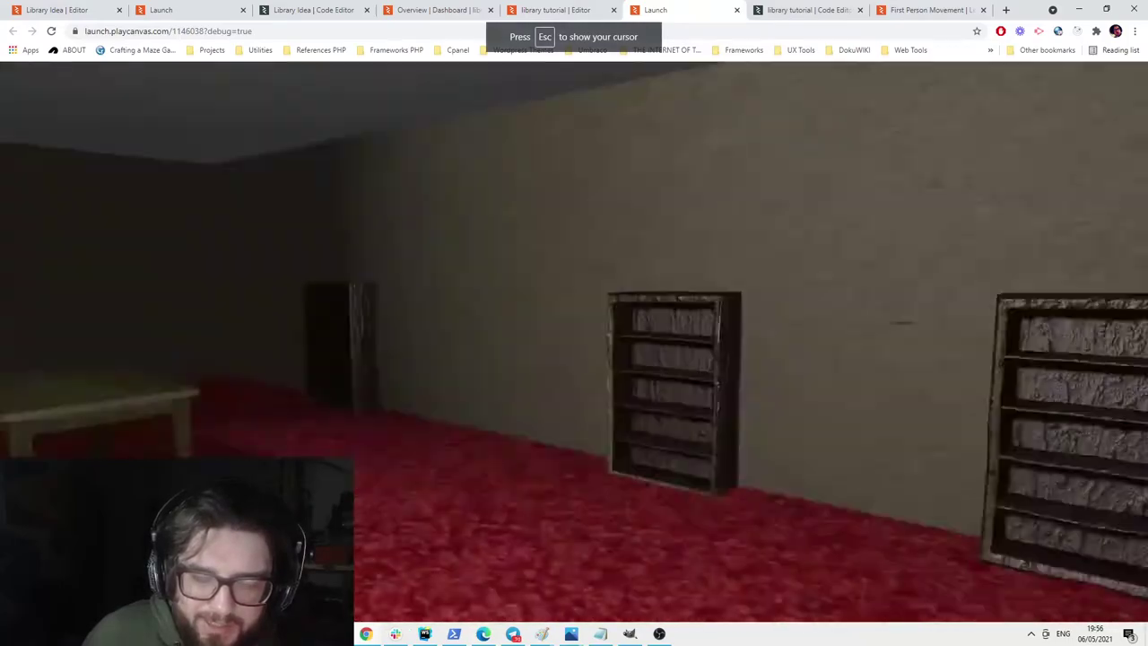
key("s")
key("w")
key("Escape")
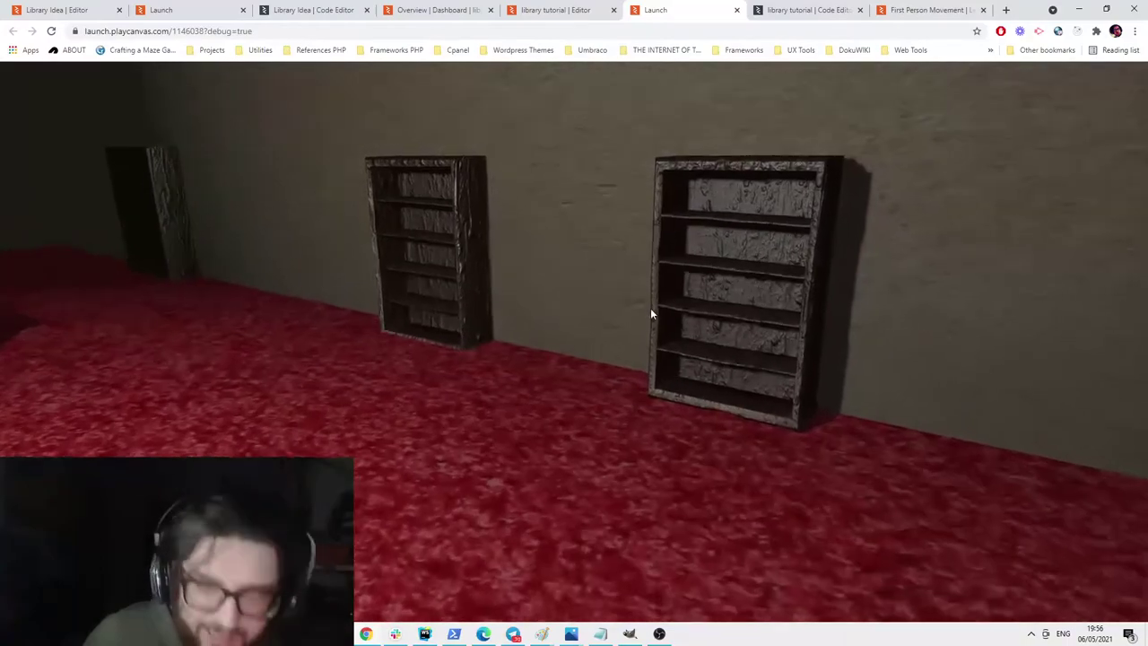
Add a 2D Screen user interface entity as a child of the player's Camera.
left_click(577, 10)
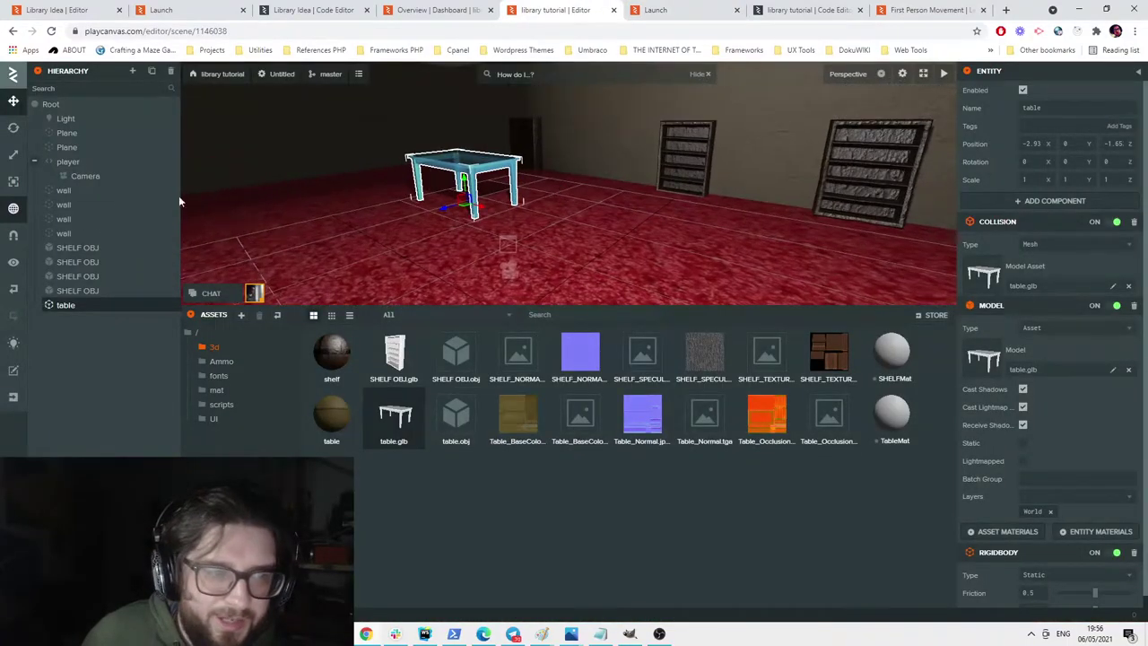
right_click(78, 176)
left_click(76, 175)
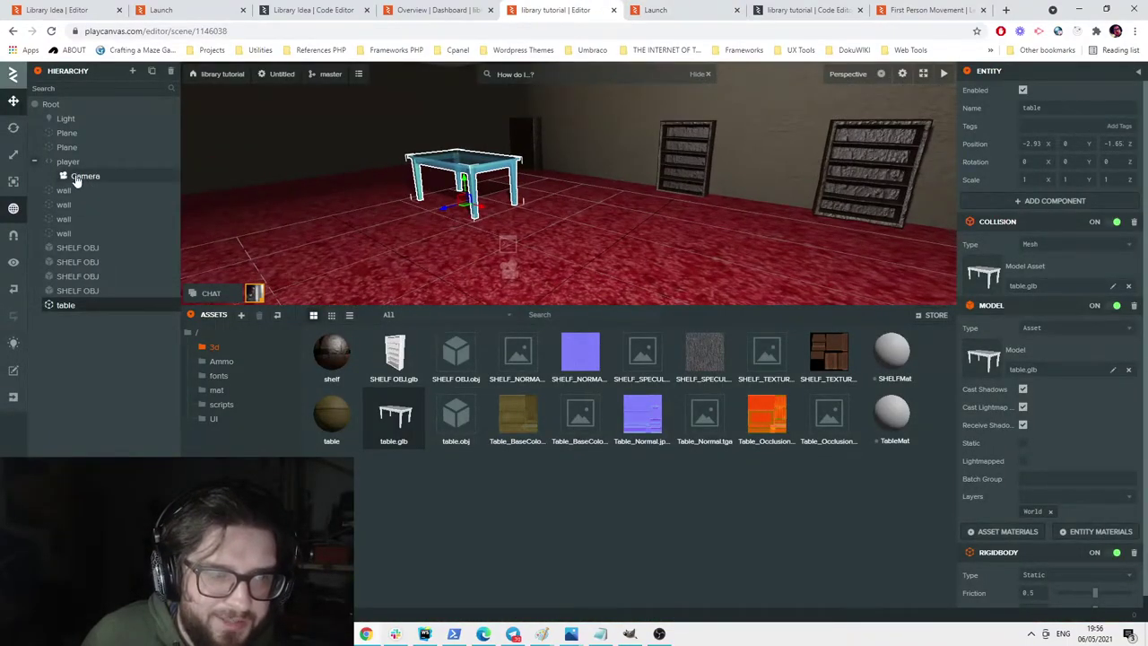
right_click(76, 175)
mouse_move(98, 185)
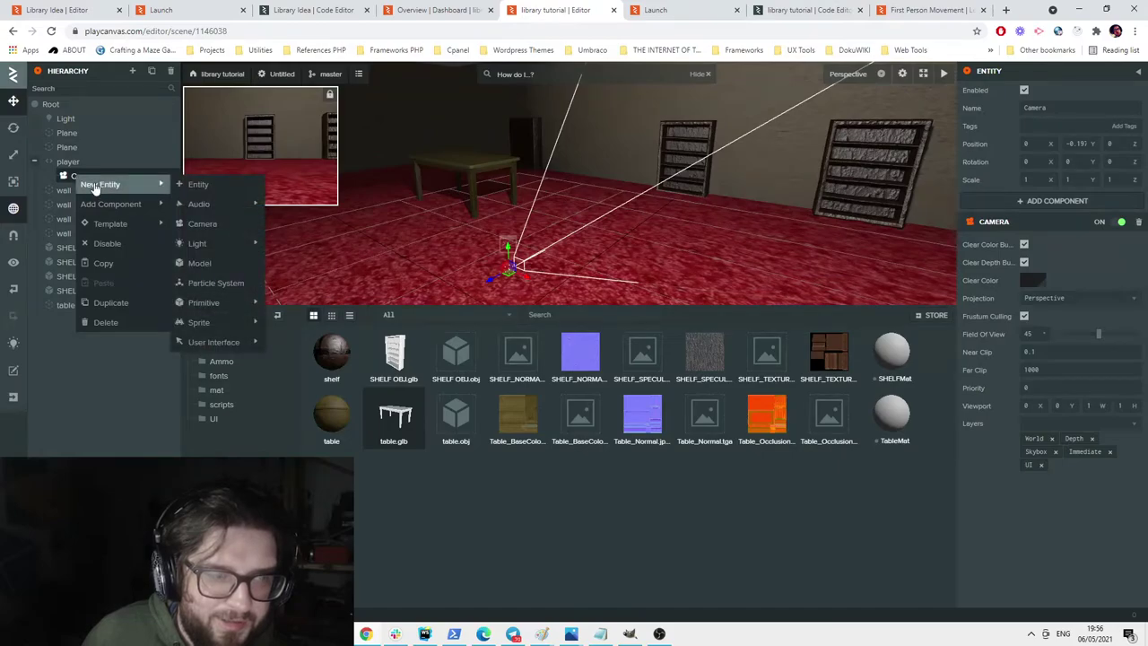
mouse_move(225, 342)
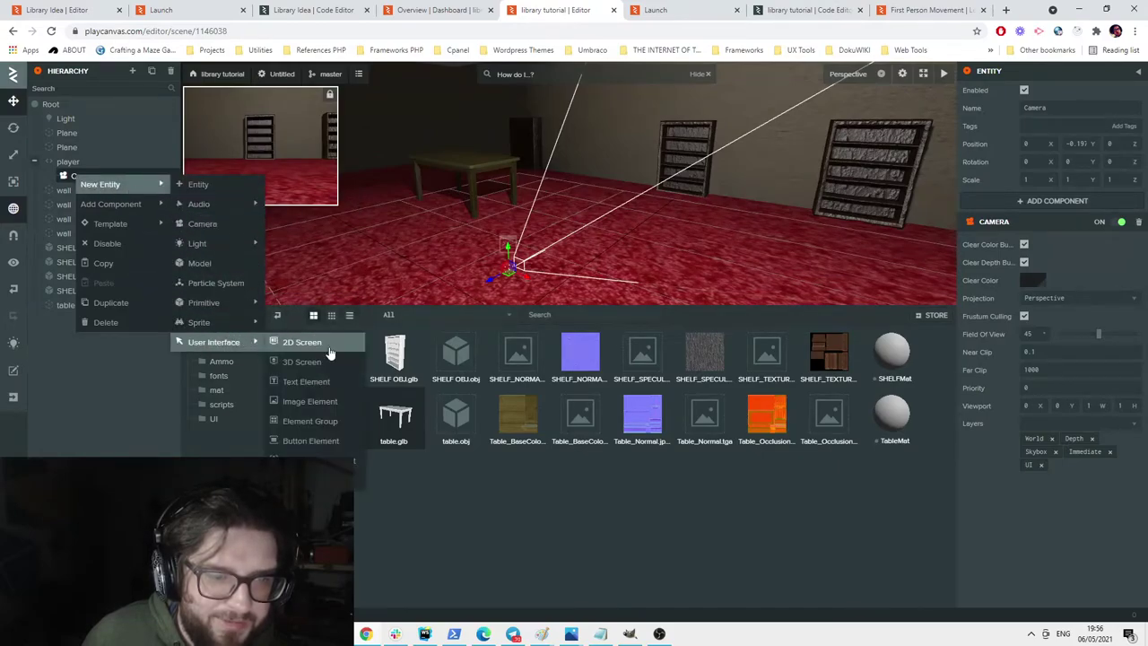
left_click(302, 342)
scroll(500, 216, "down", 5)
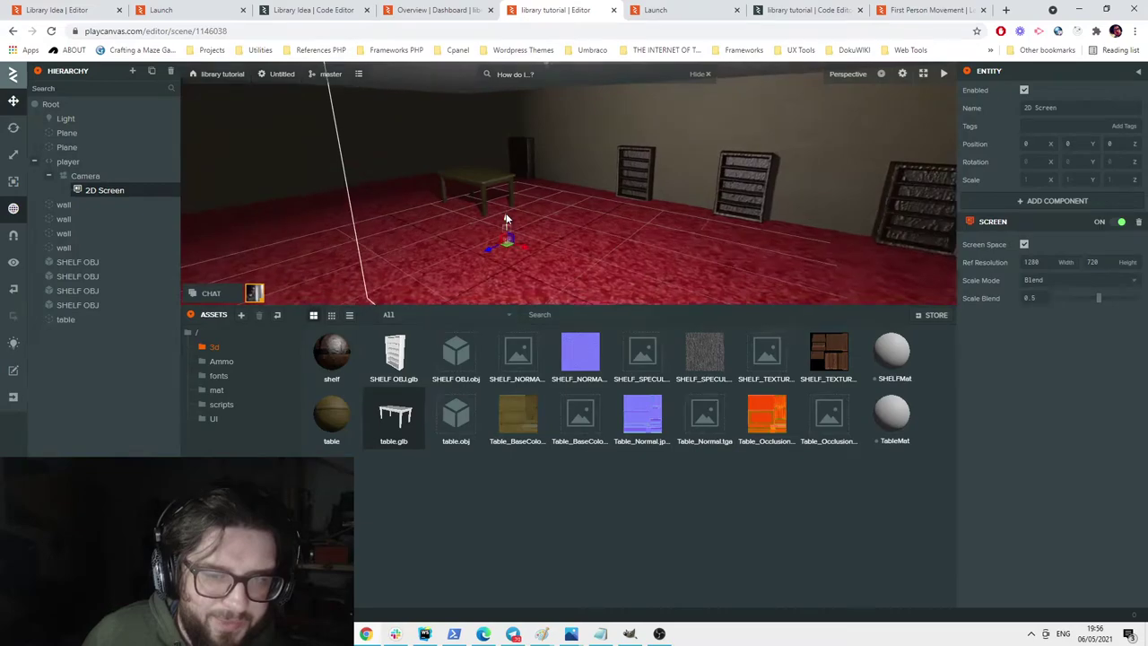
scroll(456, 227, "up", 3)
right_click_drag(450, 229, 553, 211)
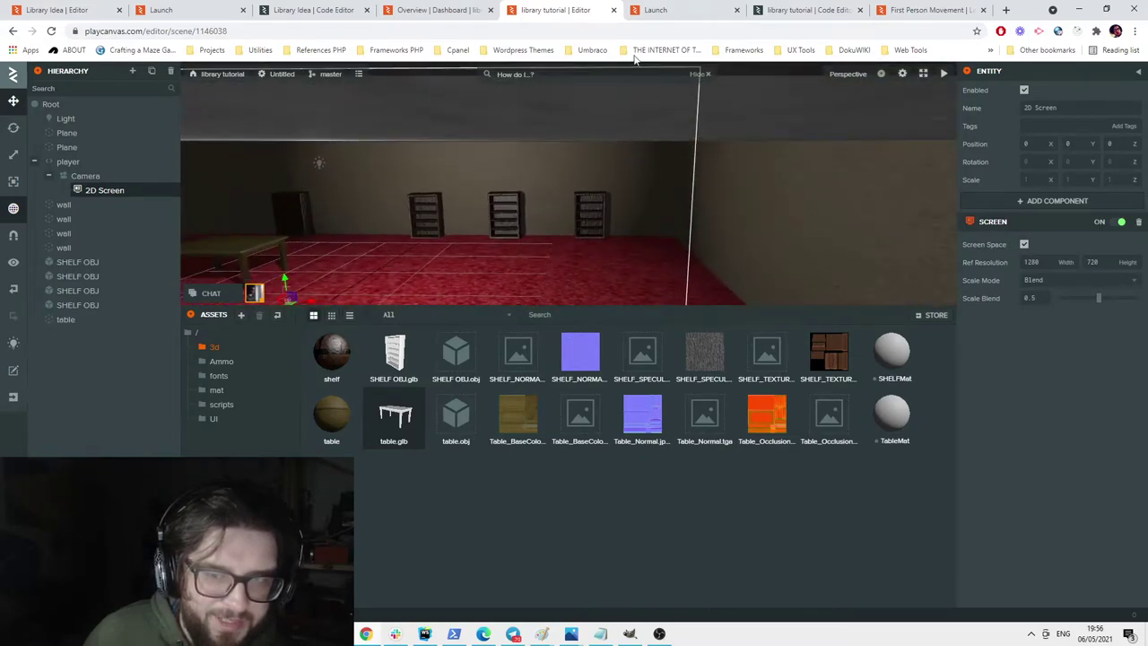
left_click_drag(425, 162, 465, 194)
scroll(407, 195, "up", 2)
scroll(464, 196, "down", 4)
scroll(462, 199, "up", 4)
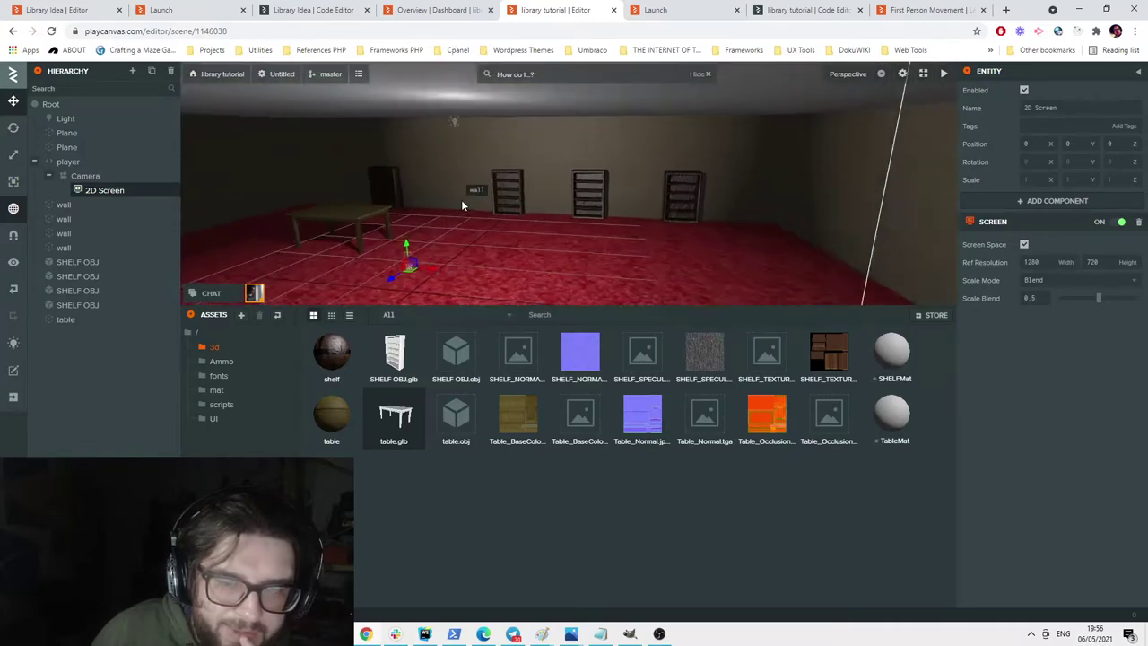
Add a text element under the 2D Screen and raise it to about Y 214.
right_click(119, 196)
mouse_move(143, 199)
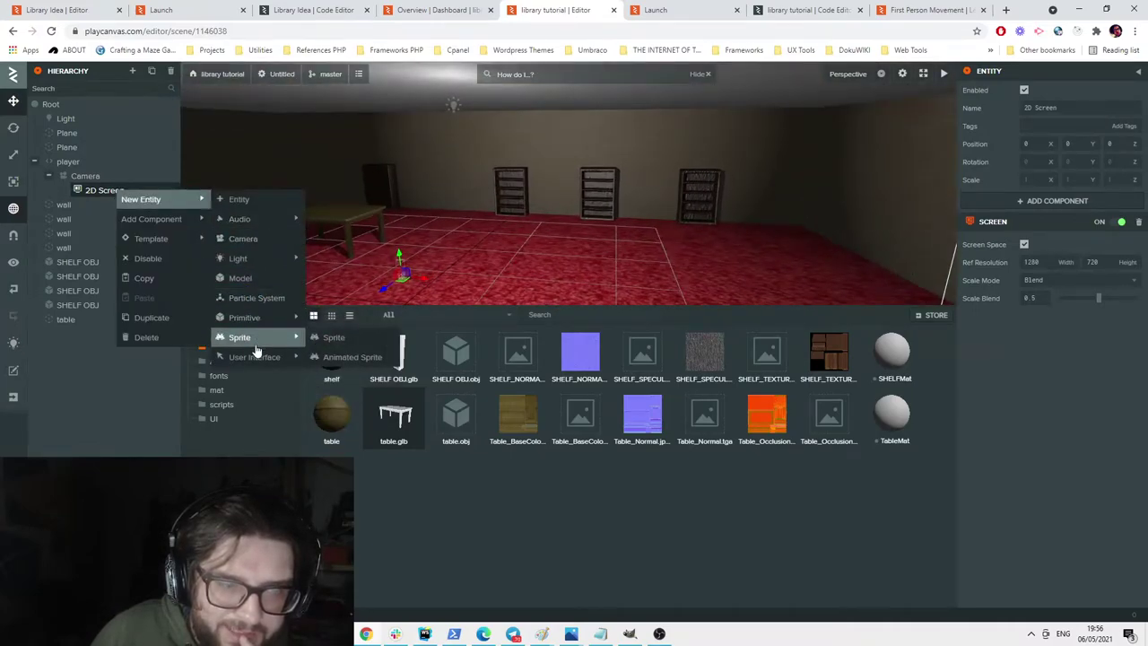
mouse_move(263, 362)
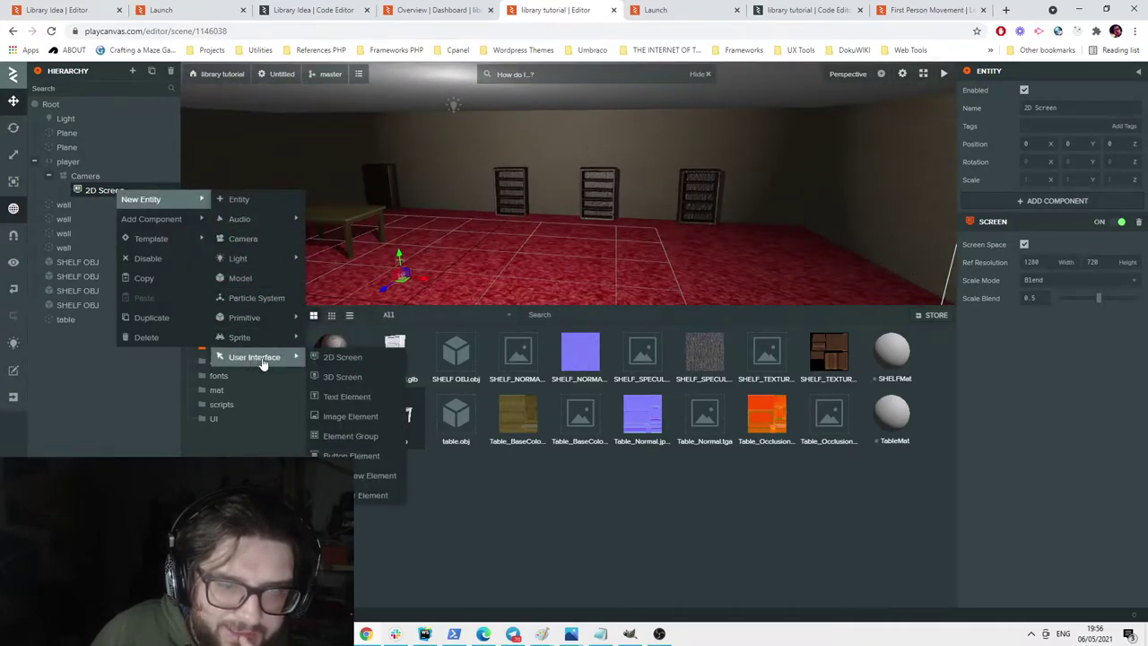
left_click(363, 401)
left_click_drag(407, 238, 432, 95)
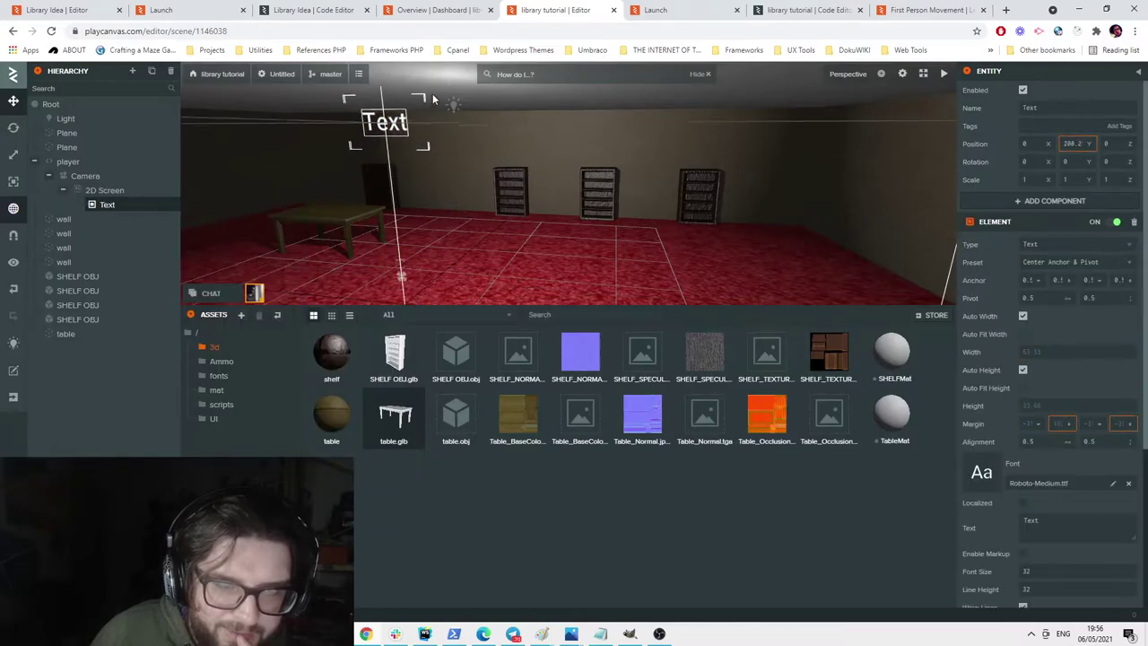
Check the title layout in the finished Library Idea game, and shift the new text element left to about X -273.
left_click(208, 7)
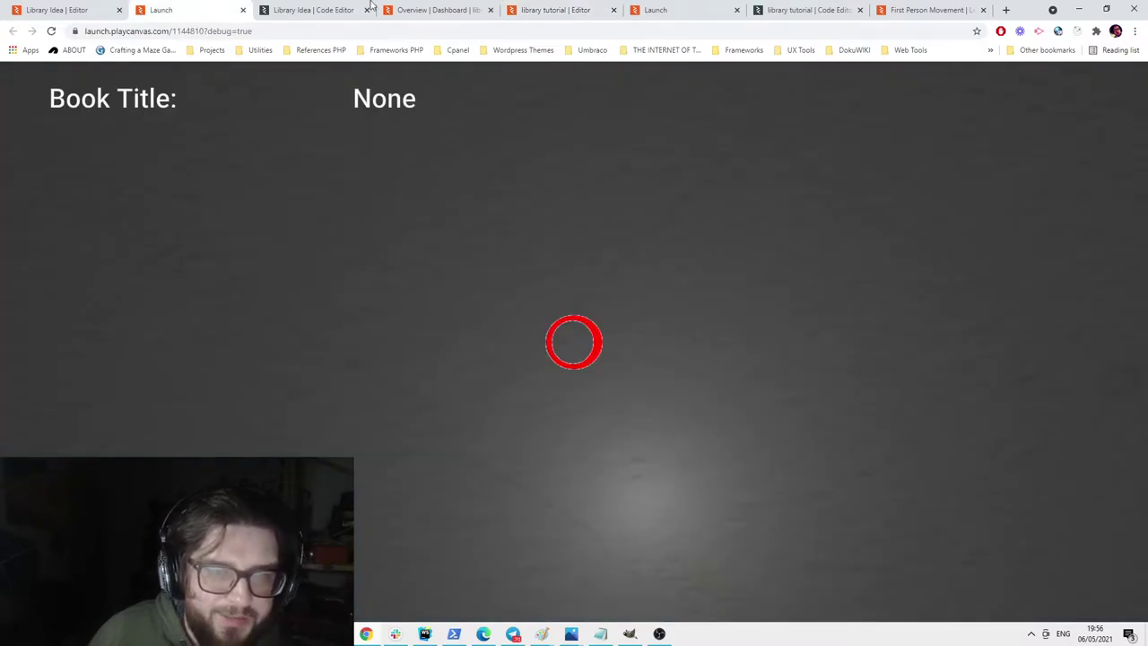
left_click(431, 10)
left_click(655, 10)
left_click(538, 10)
left_click(680, 7)
left_click(459, 7)
left_click(605, 7)
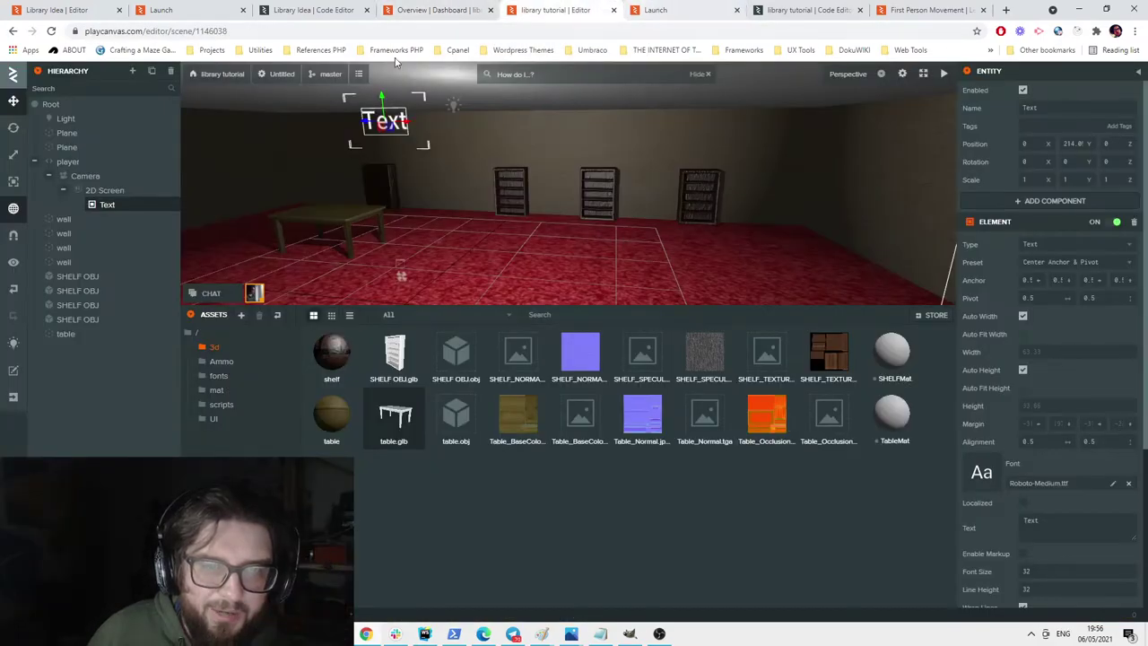
left_click_drag(406, 124, 235, 123)
left_click(642, 6)
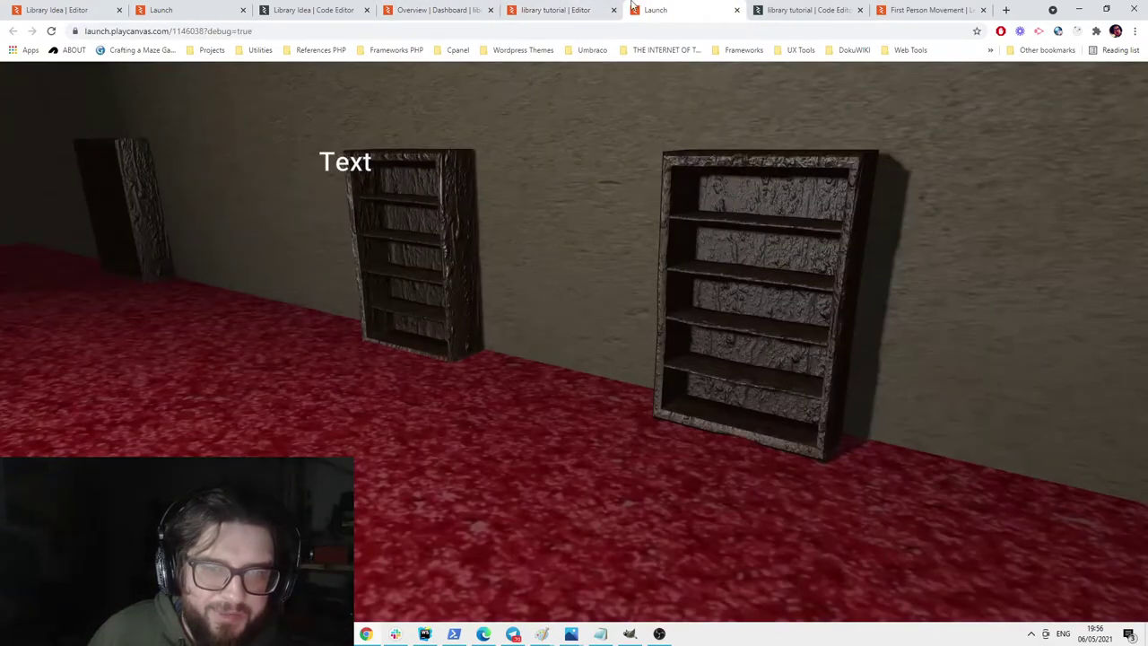
Raise the text element to about Y 313 and move it farther left into the corner of the game display.
left_click(538, 10)
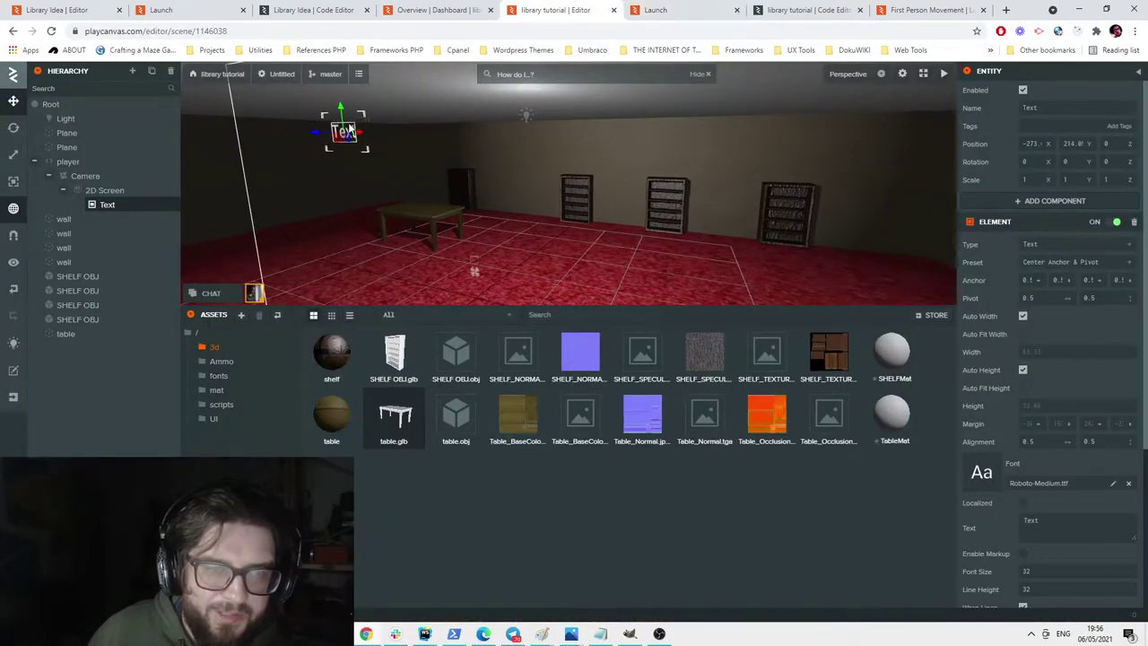
left_click_drag(341, 112, 353, 59)
right_click_drag(360, 122, 374, 89)
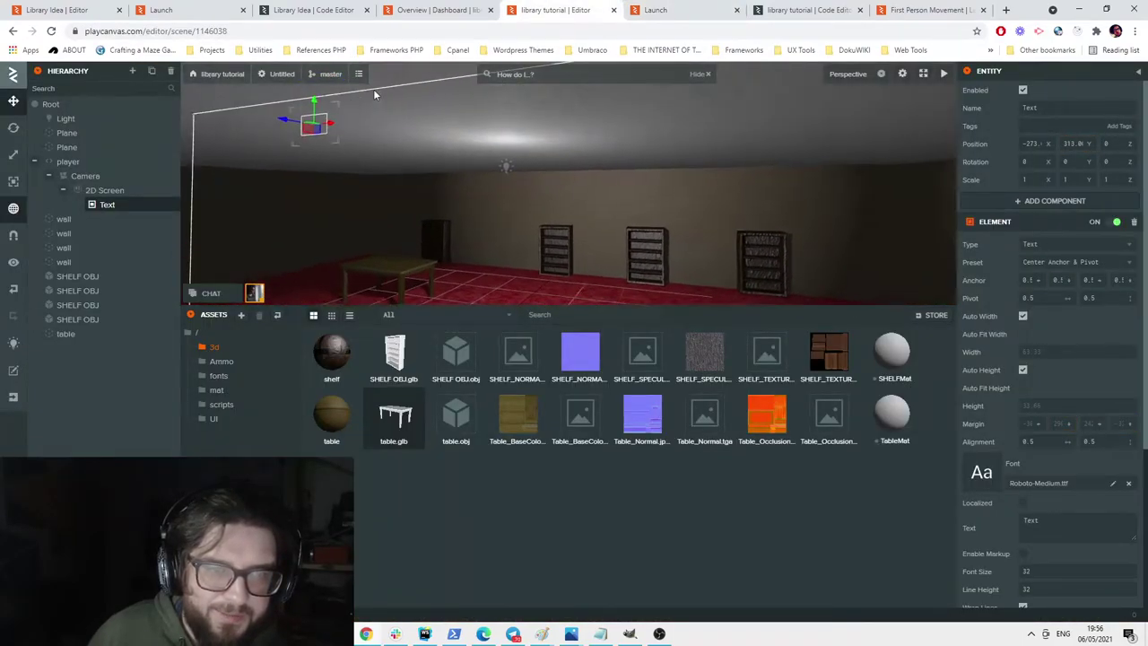
left_click(693, 7)
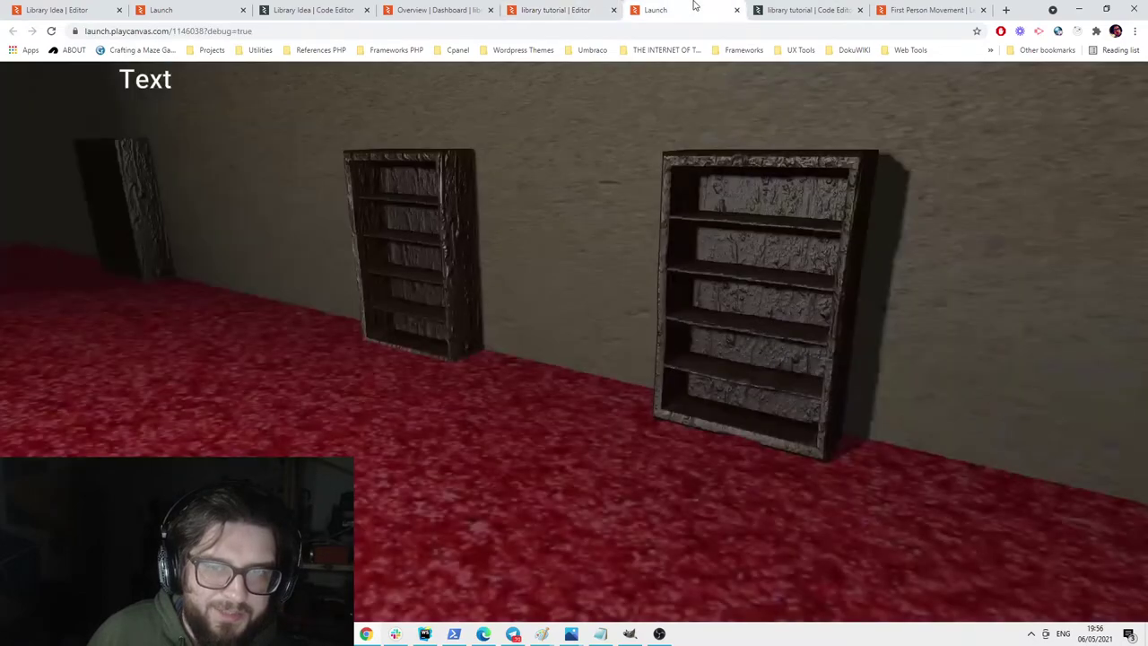
Set the text element's content to "Book Title:" and check it in the running game.
left_click(602, 8)
scroll(1014, 541, "down", 3)
left_click(1023, 402)
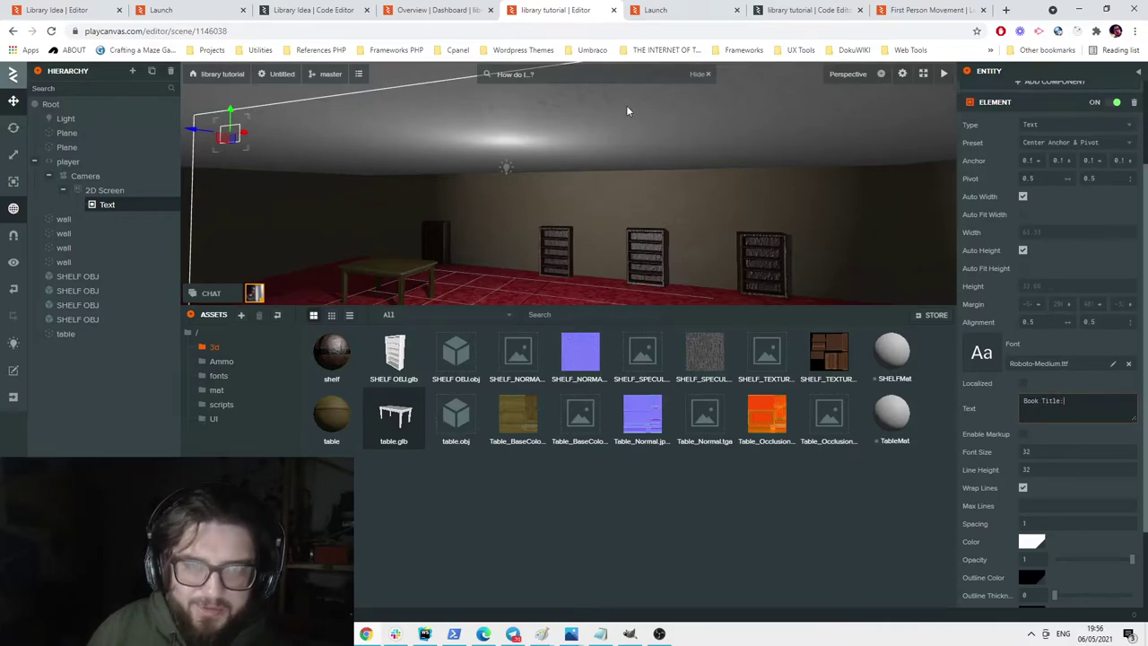
left_click(668, 7)
Nudge the "Book Title:" text farther left to about X -529 and check its placement in the running game.
left_click(530, 9)
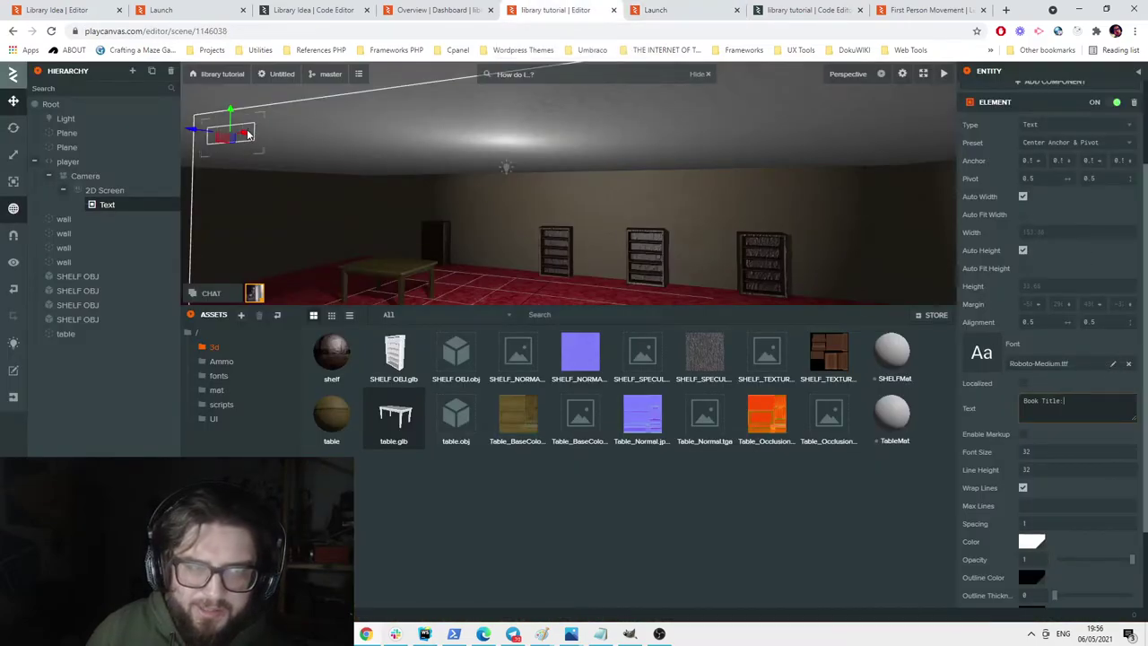
left_click(655, 9)
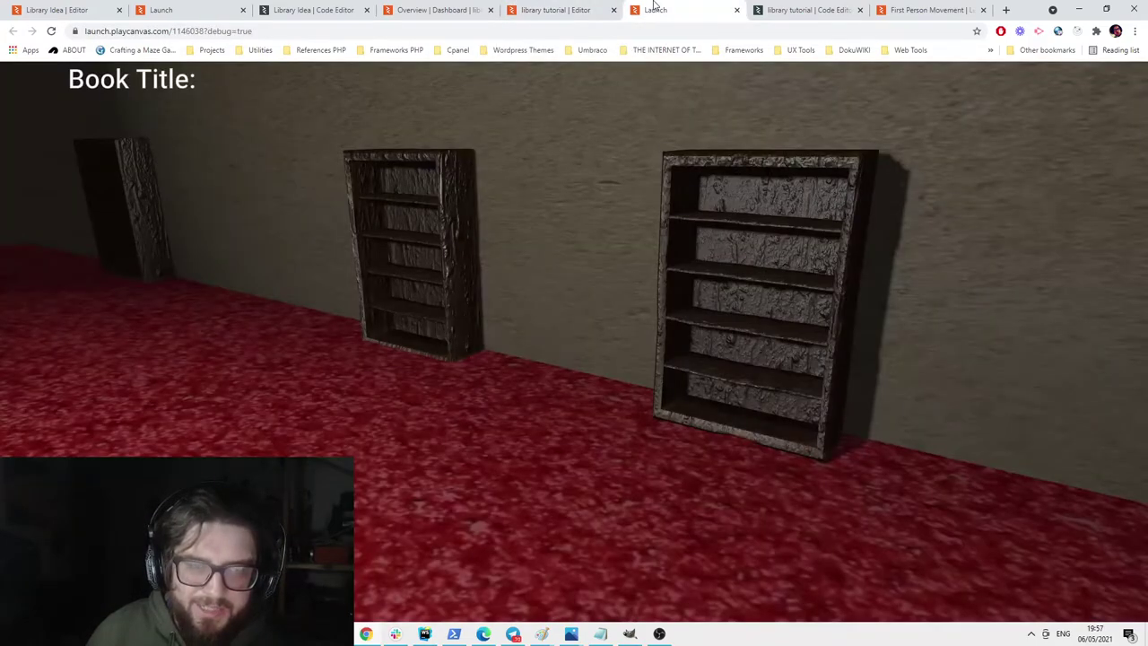
left_click(537, 9)
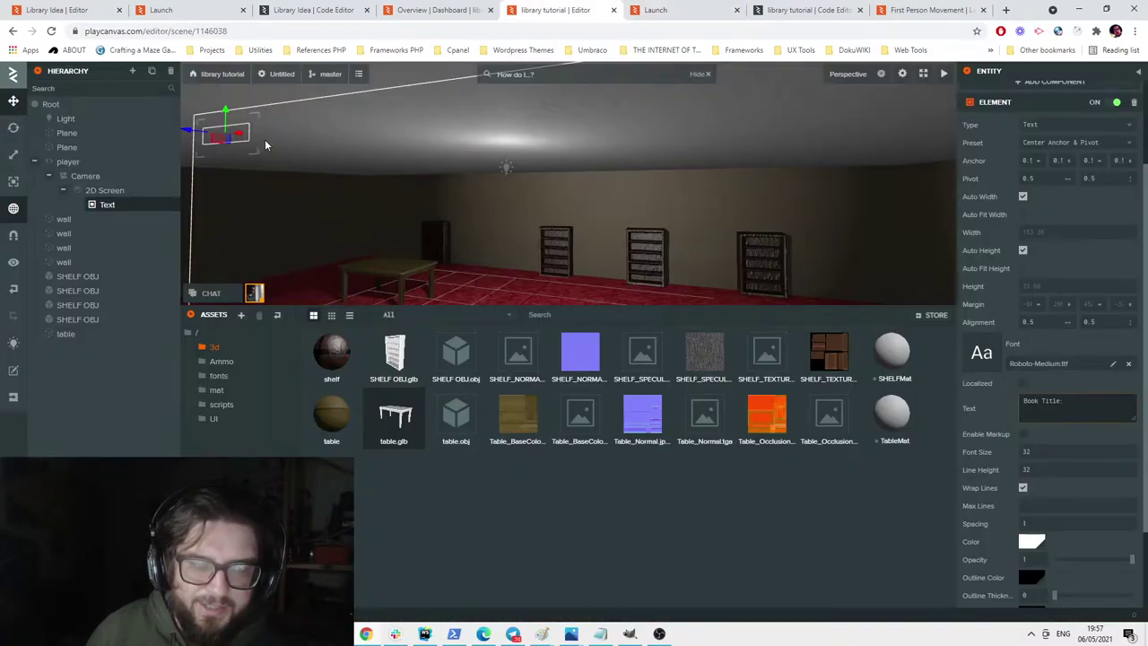
Rename the "Book Title:" text entity to "title".
right_click(109, 204)
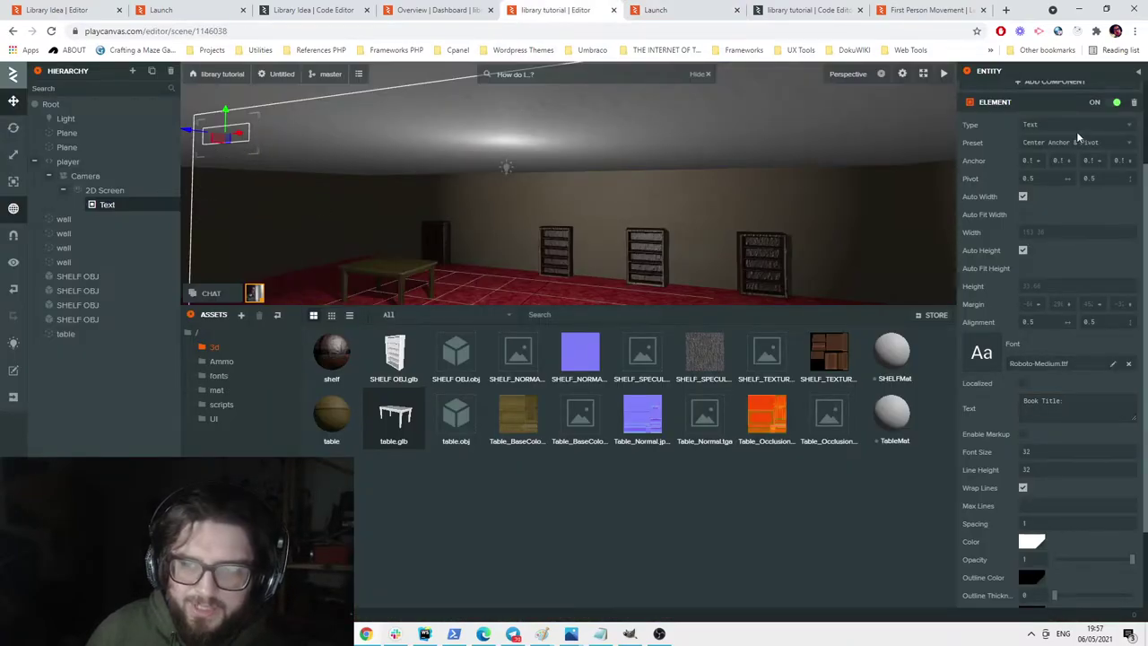
scroll(1044, 126, "up", 2)
left_click(1034, 108)
key("BackSpace")
key("BackSpace")
key("BackSpace")
key("BackSpace")
type("title")
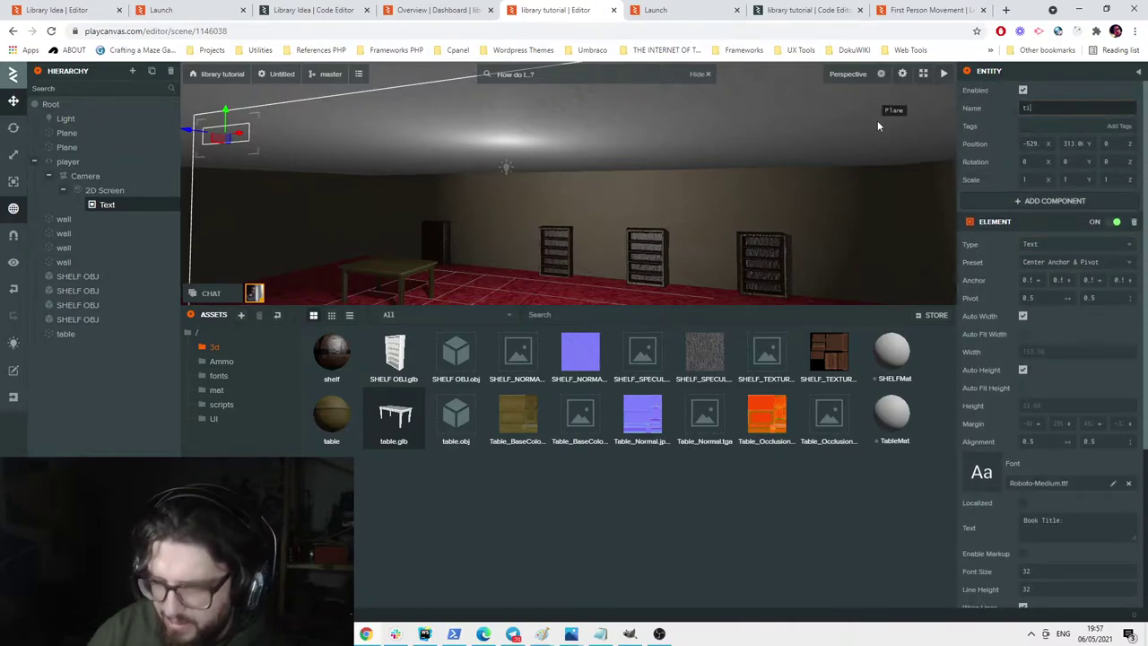
Confirm the "title" entity name and add another text element named "booktitle" under the 2D Screen.
key("Return")
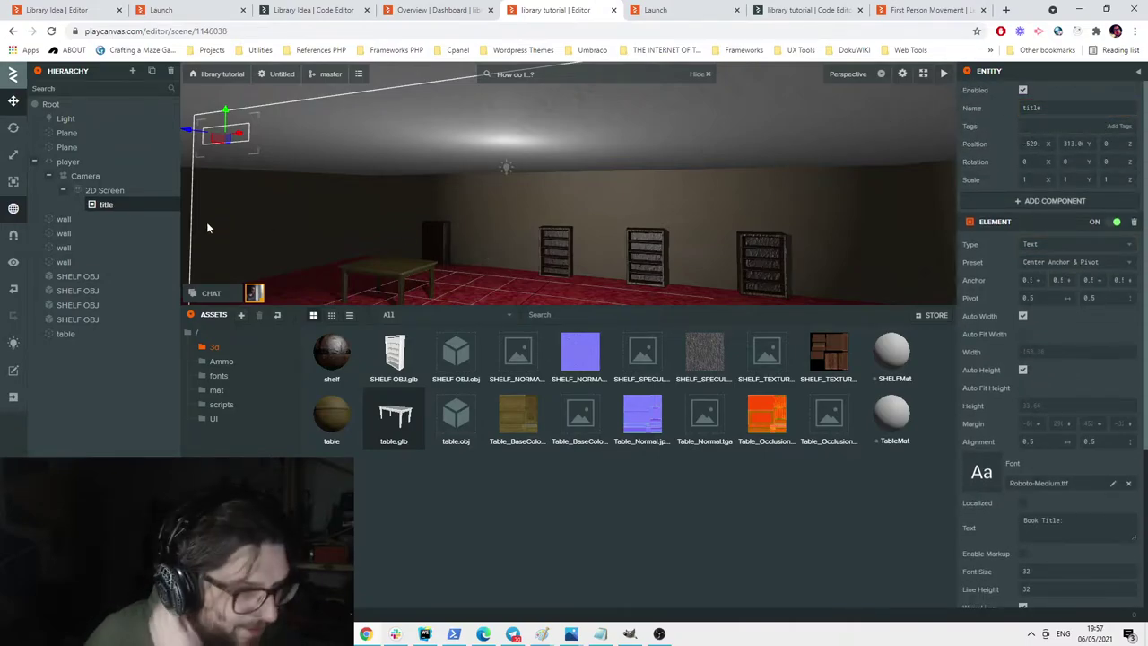
left_click(104, 190)
right_click(108, 191)
mouse_move(144, 198)
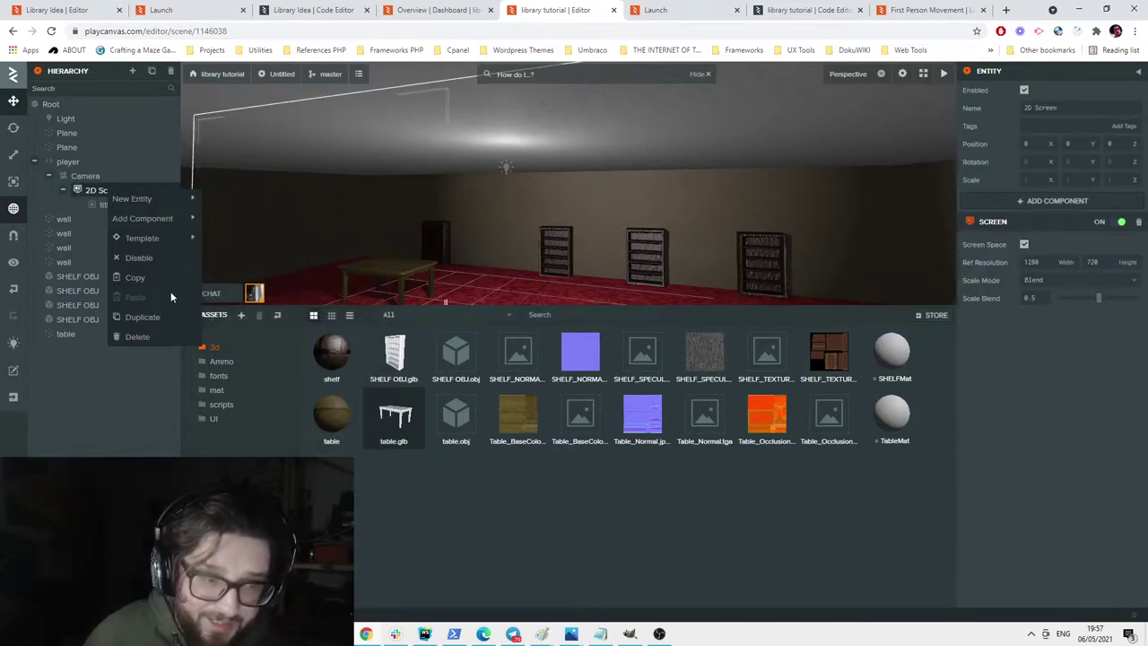
mouse_move(238, 339)
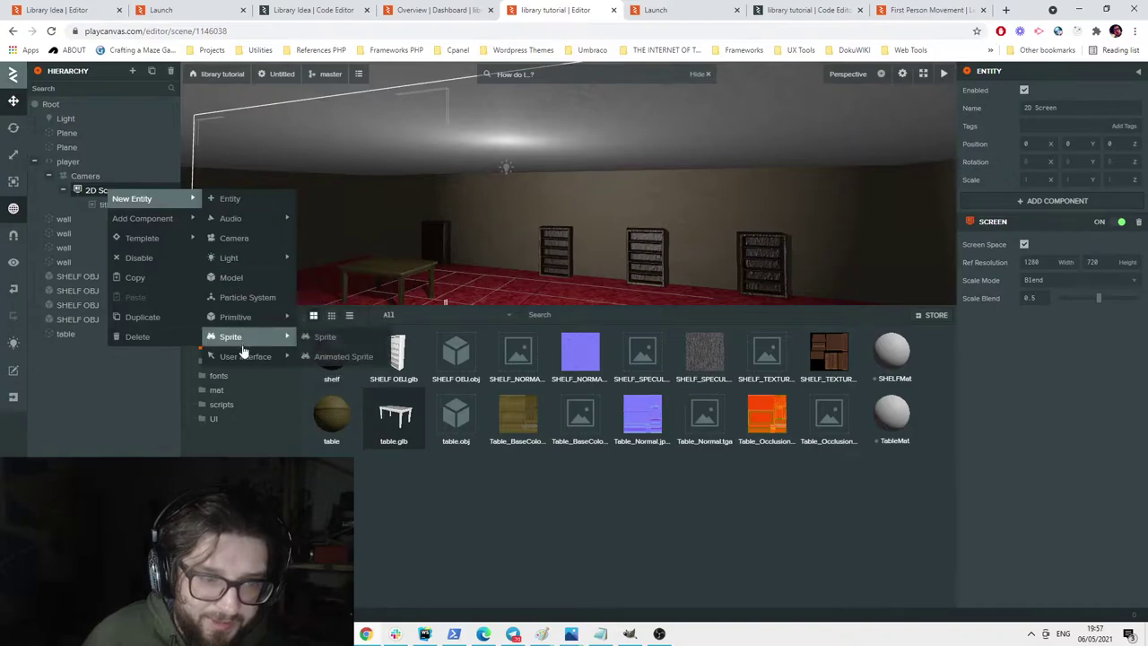
mouse_move(159, 224)
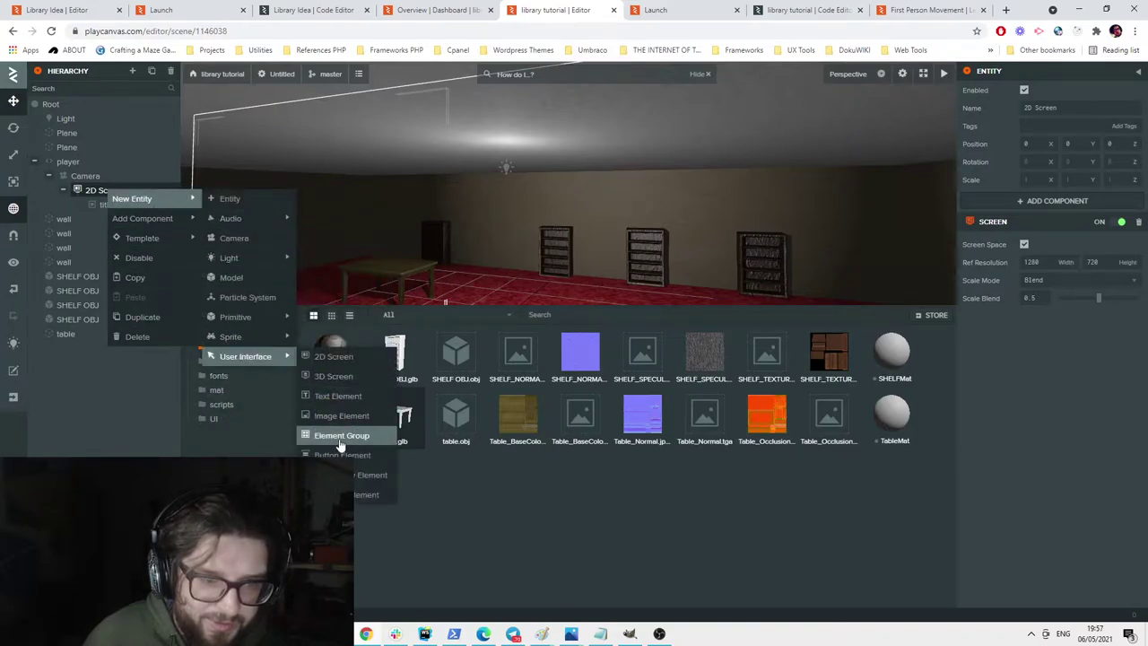
left_click(339, 396)
left_click(1068, 110)
type("booktit")
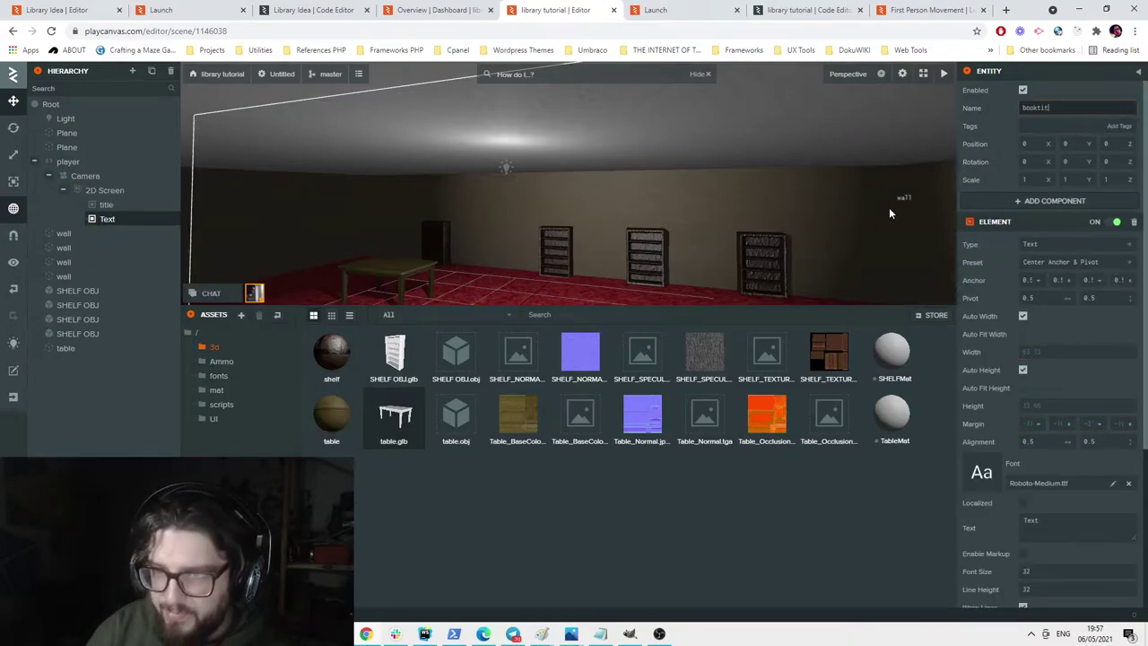
type("le")
key("Return")
Set the booktitle element's text content to "None".
scroll(1052, 453, "down", 3)
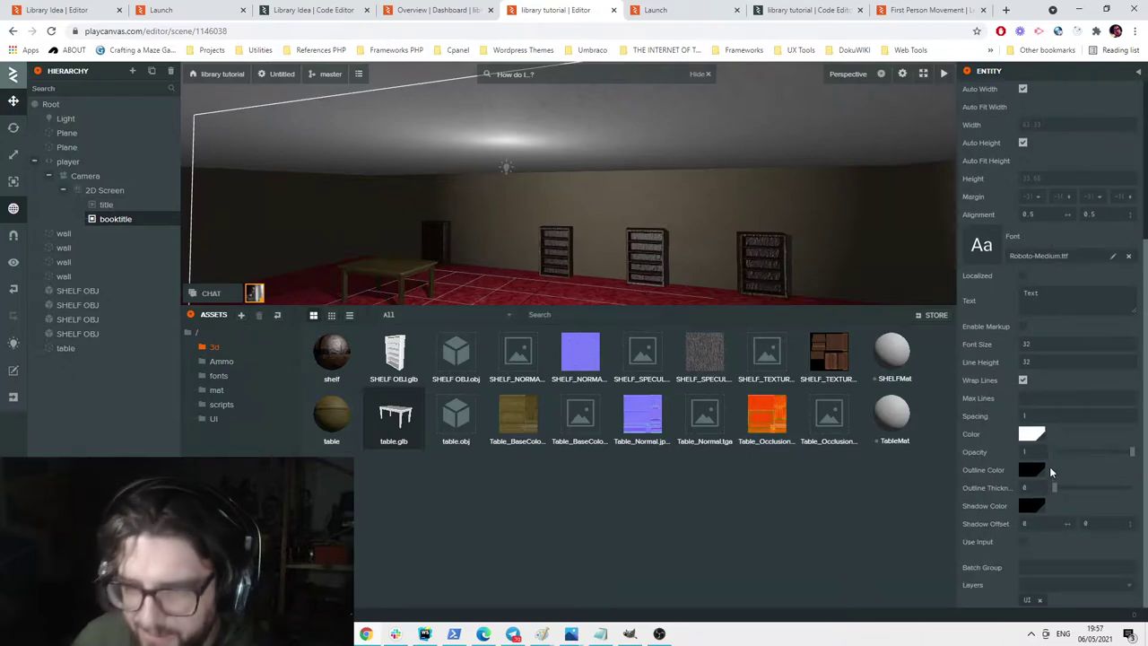
double_click(1032, 294)
type("None")
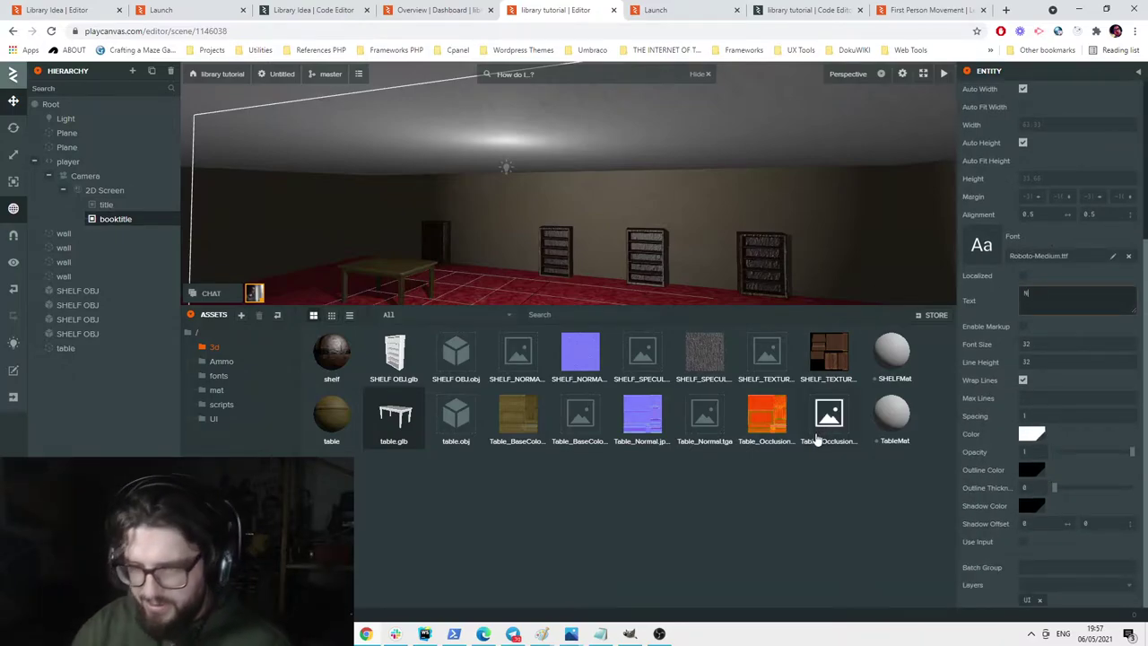
left_click(486, 188)
Raise the booktitle text to about Y 229 and check its placement in the reloaded game.
right_click_drag(483, 210, 403, 206)
left_click(108, 221)
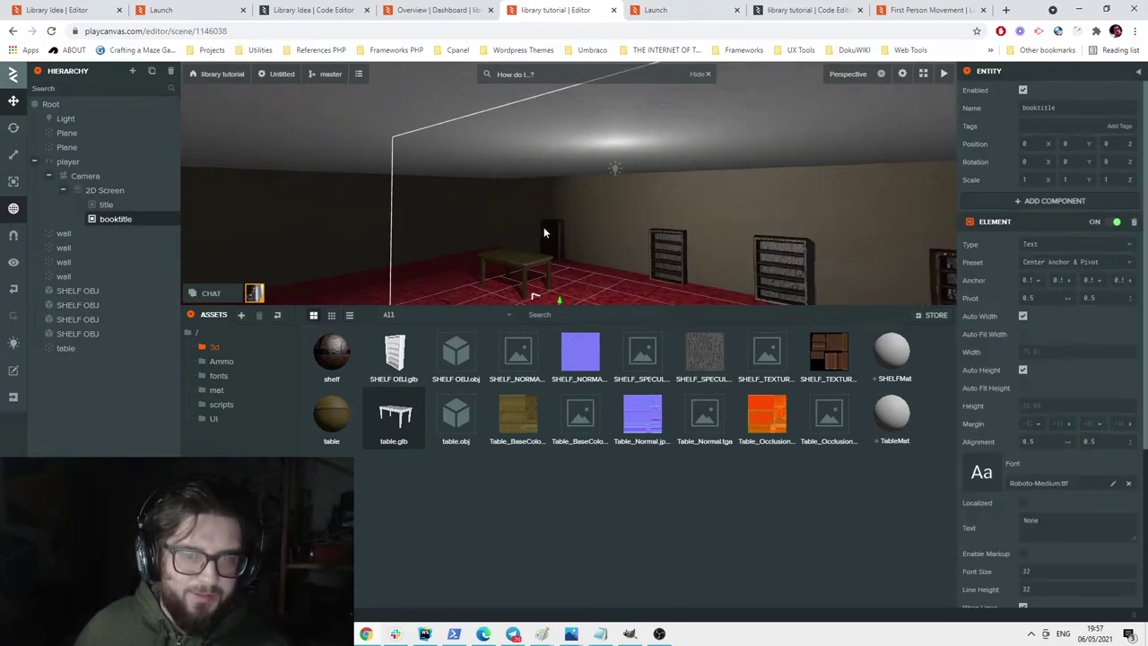
left_click_drag(500, 220, 525, 69)
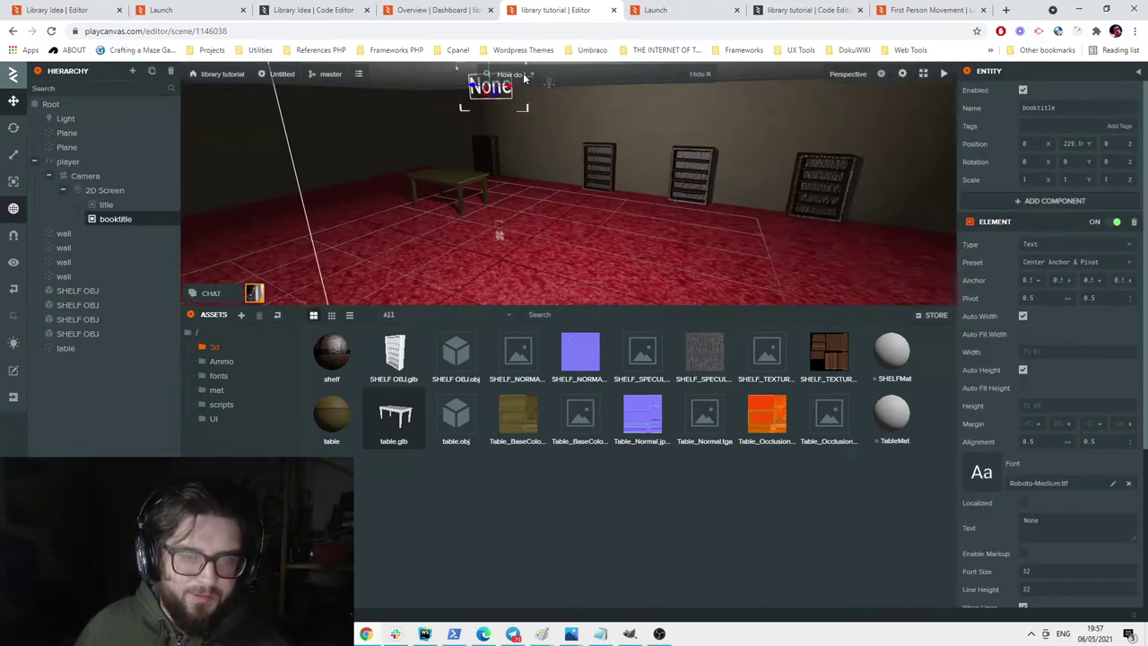
left_click(657, 10)
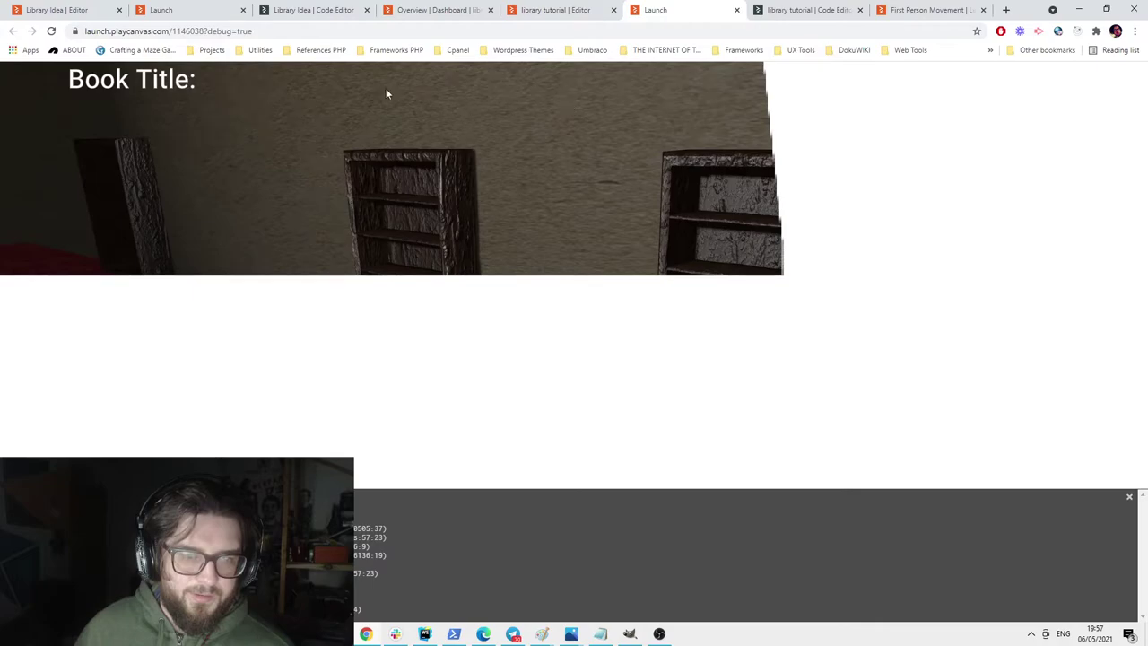
left_click(51, 31)
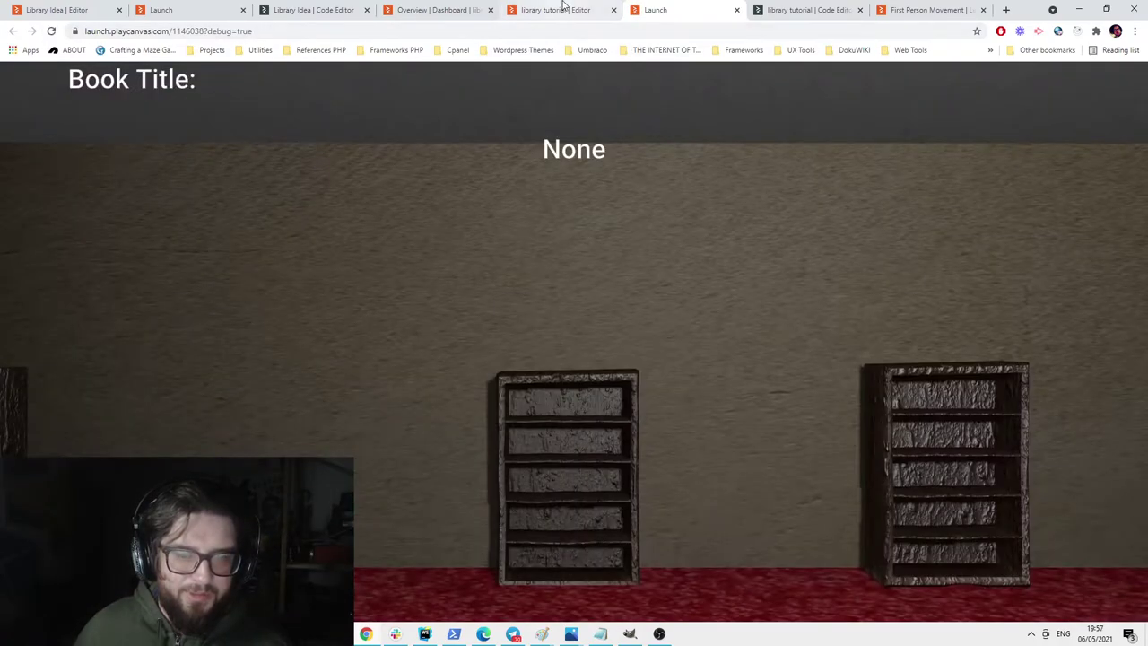
left_click(561, 8)
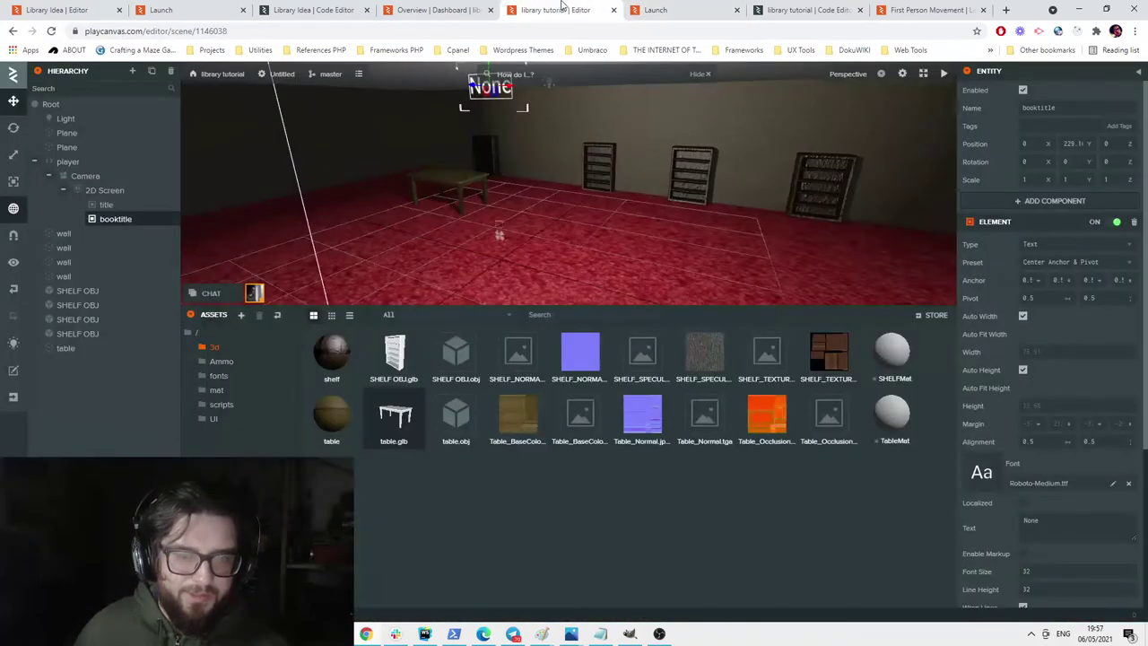
Move the booktitle text beside the "Book Title:" label, to about X -340, Y 320, and check it in the running game.
right_click_drag(526, 176, 469, 119)
left_click_drag(483, 124, 342, 109)
left_click(655, 10)
left_click(557, 10)
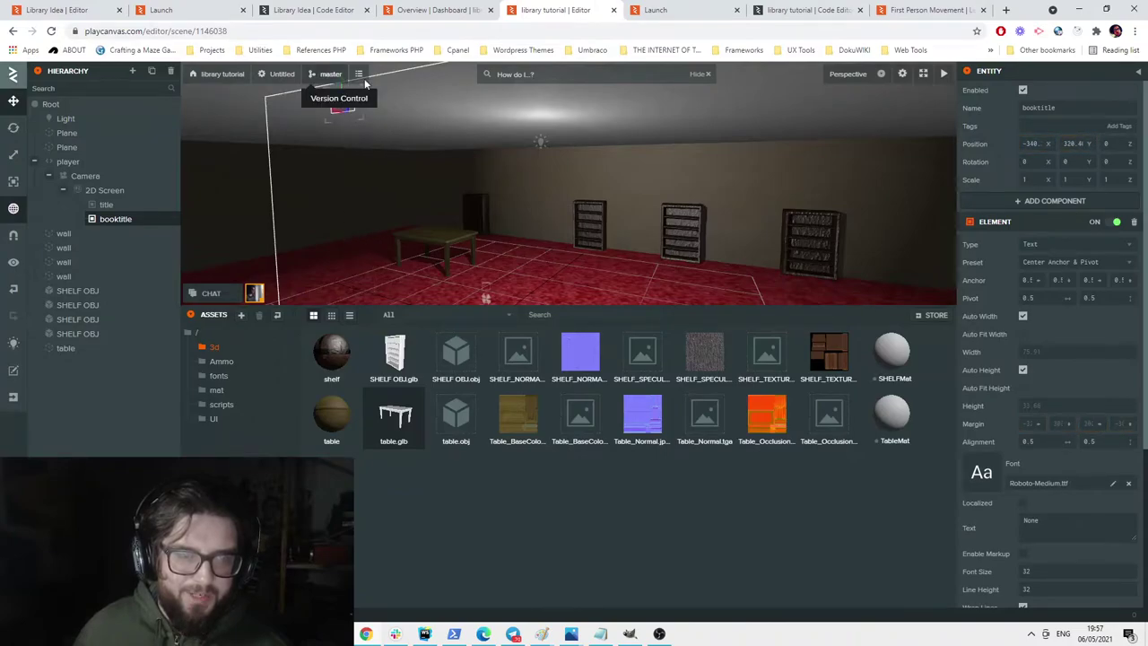
left_click(655, 10)
left_click(556, 10)
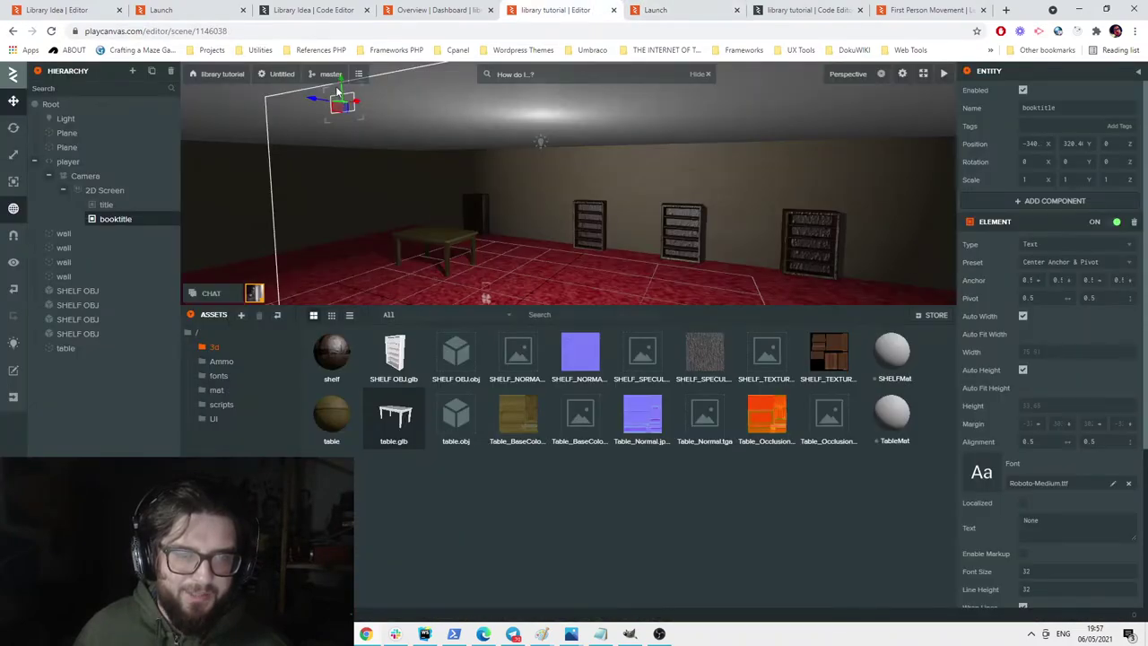
Adjust the booktitle text's height to about Y 315 and check its alignment with the "Book Title:" label in the running game.
left_click(655, 9)
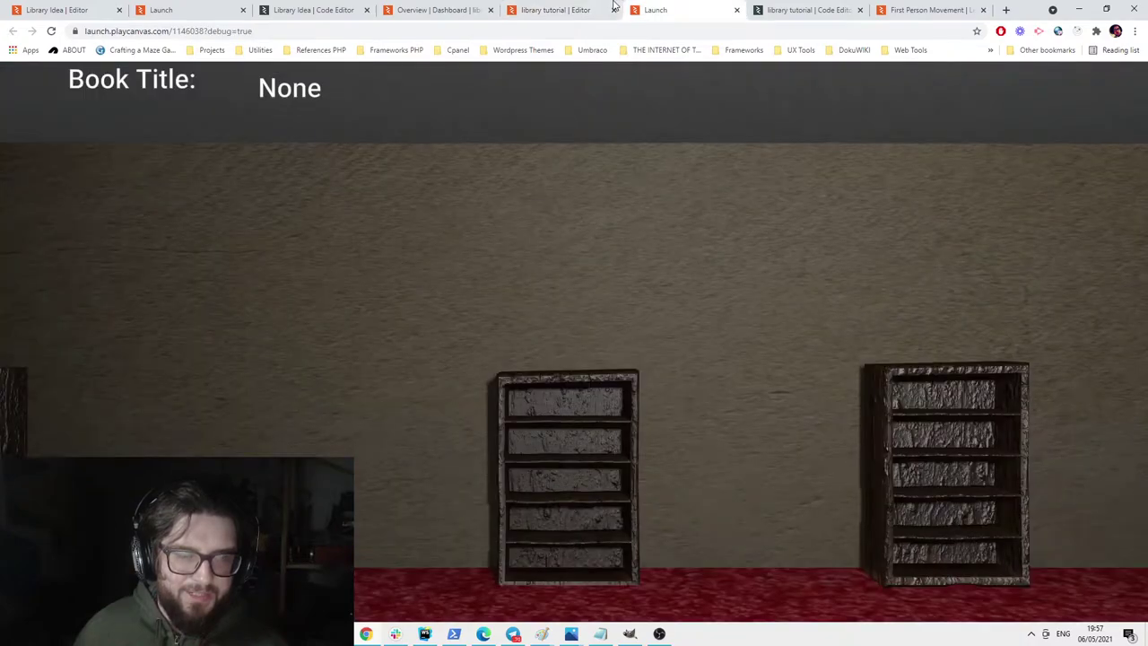
left_click(615, 7)
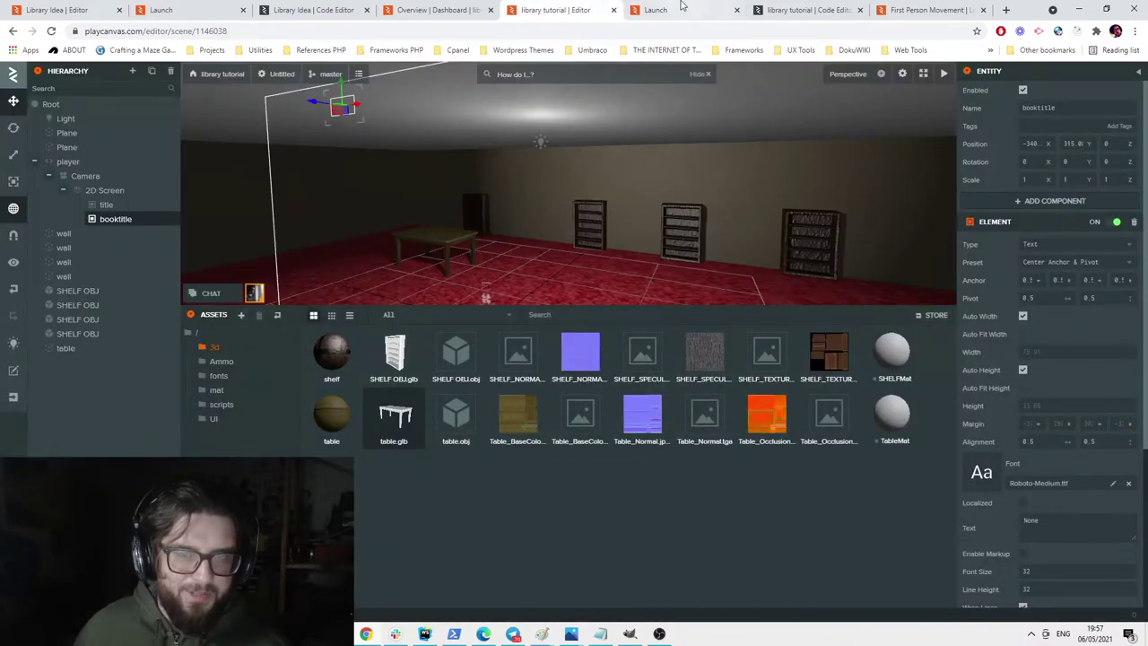
left_click(673, 10)
left_click(566, 163)
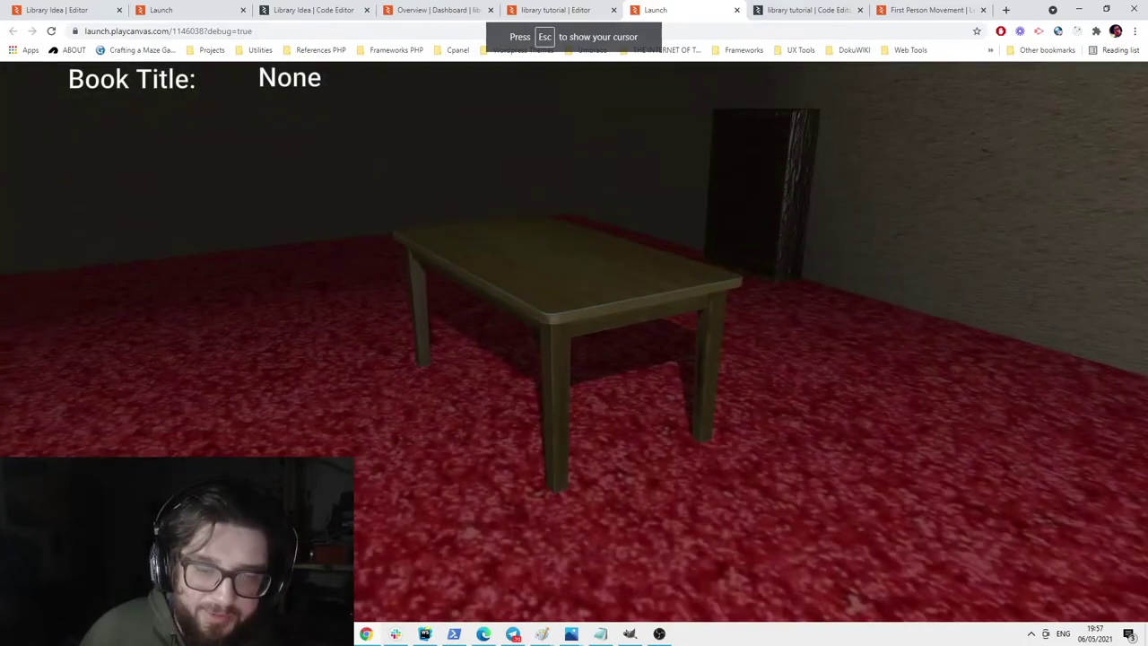
key("Escape")
left_click(563, 8)
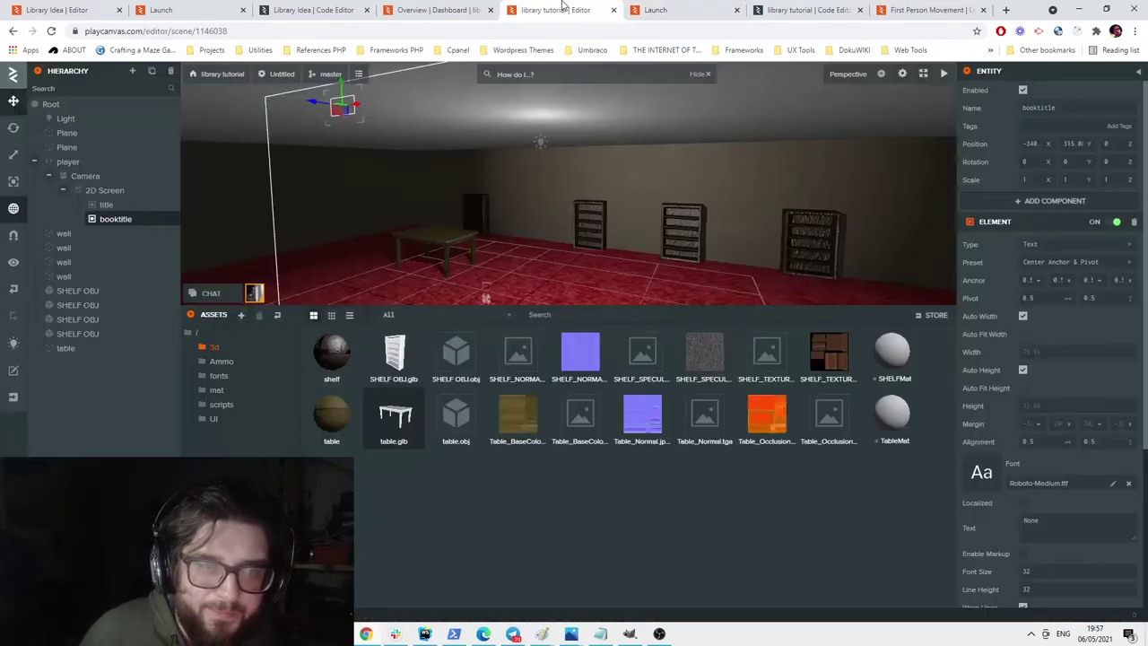
Add a third text element under the 2D Screen.
left_click(106, 189)
right_click(113, 189)
mouse_move(157, 200)
mouse_move(251, 357)
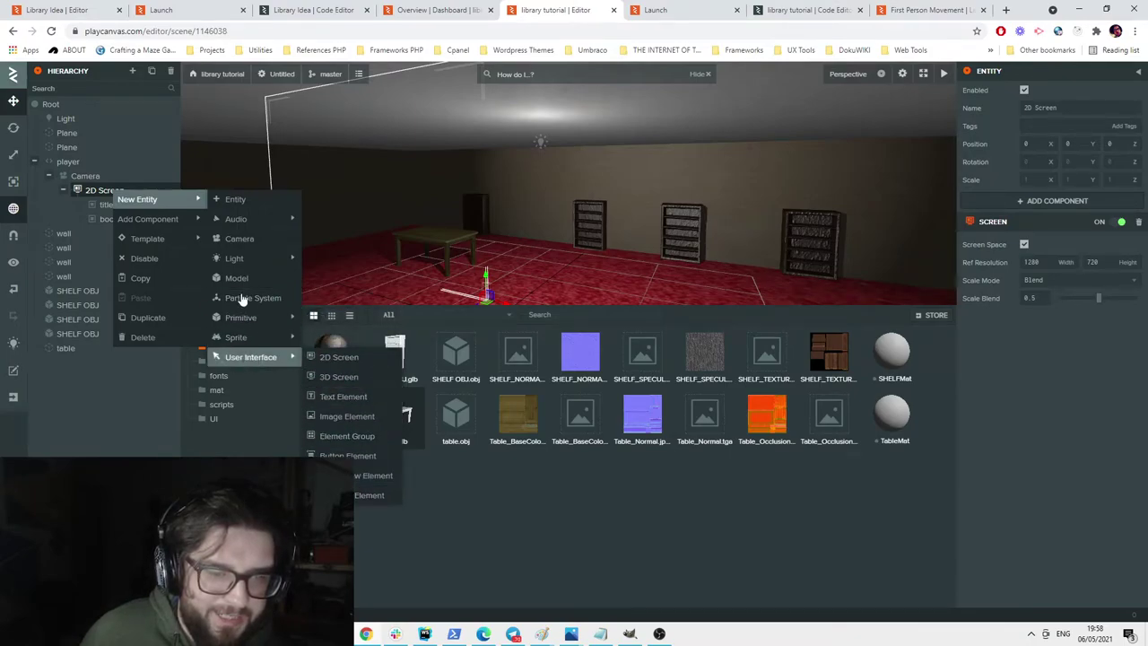
mouse_move(249, 216)
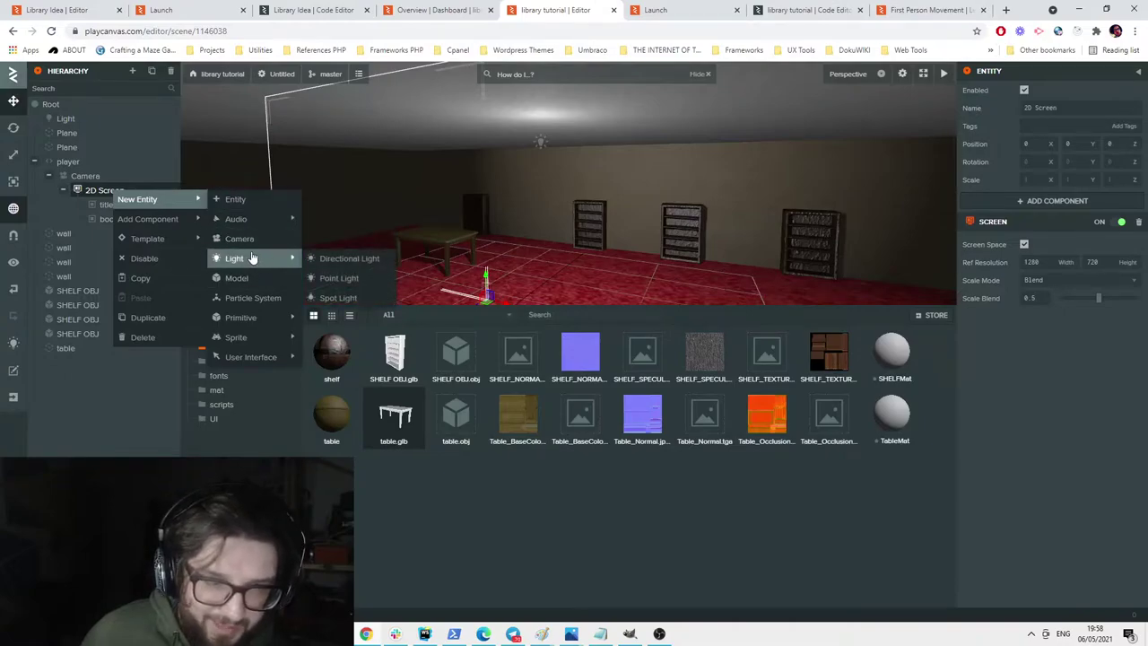
mouse_move(161, 218)
mouse_move(262, 418)
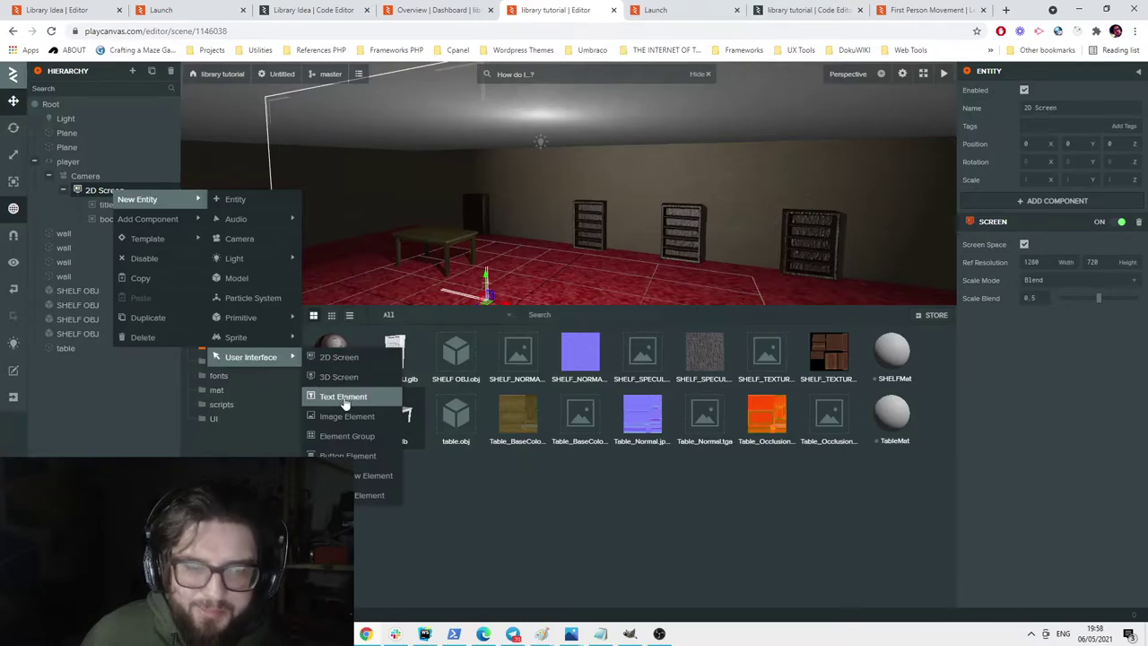
left_click(348, 397)
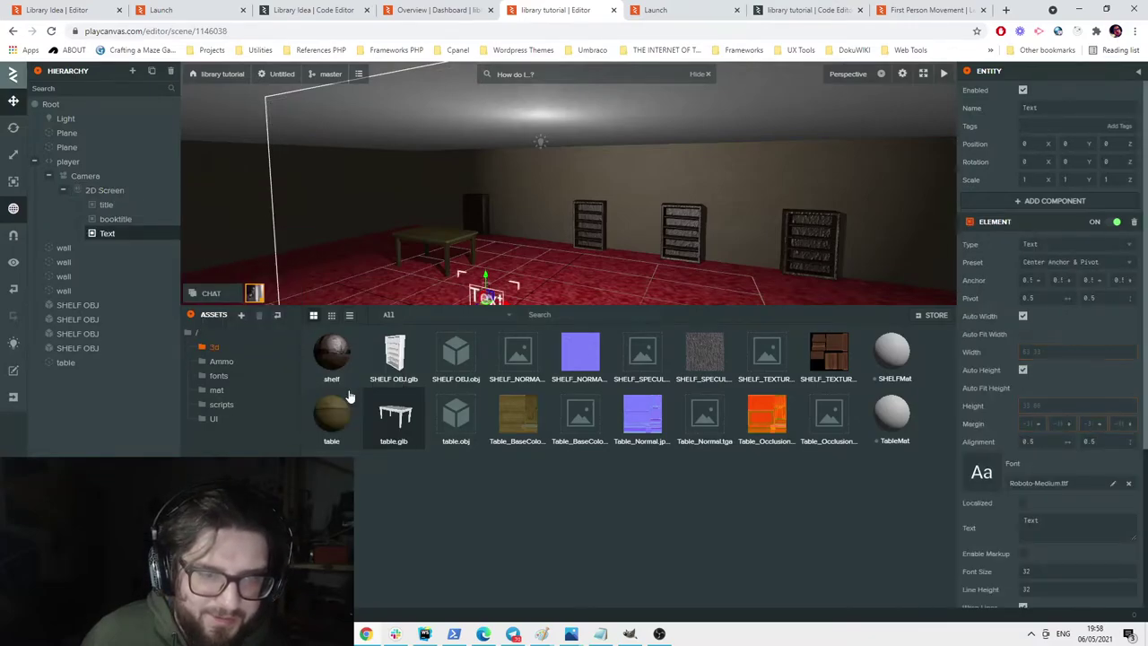
Move the new text element to about X -421, Y 184 and rename it "bookcontent".
left_click_drag(484, 278, 331, 182)
left_click(902, 74)
type("nb")
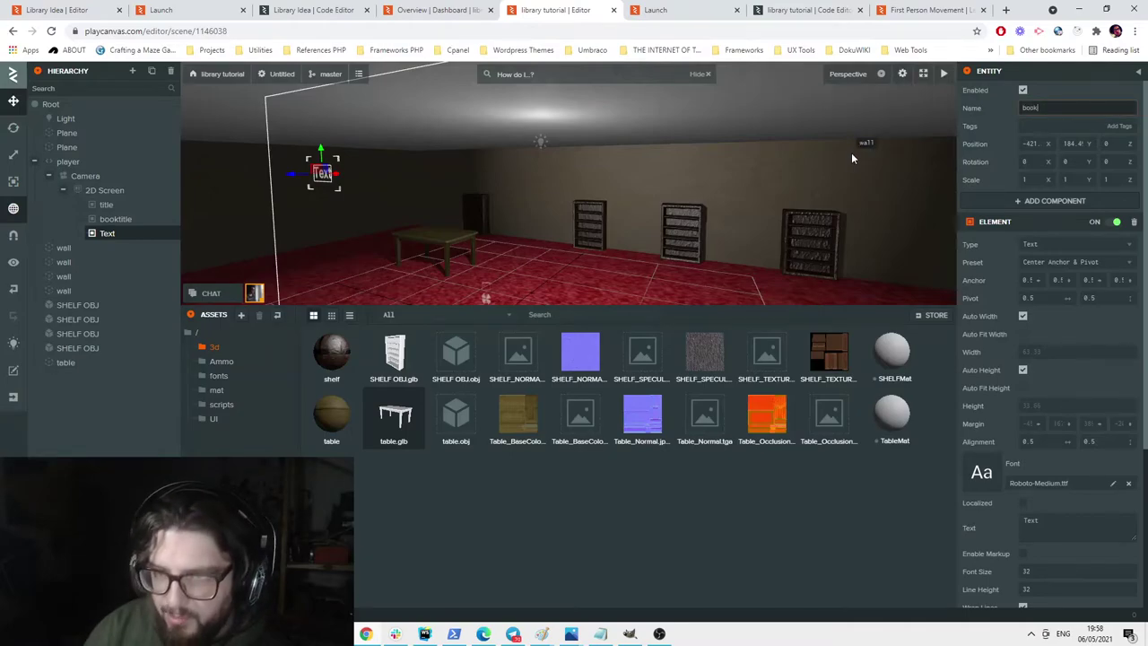
type("ookcontent")
key("Return")
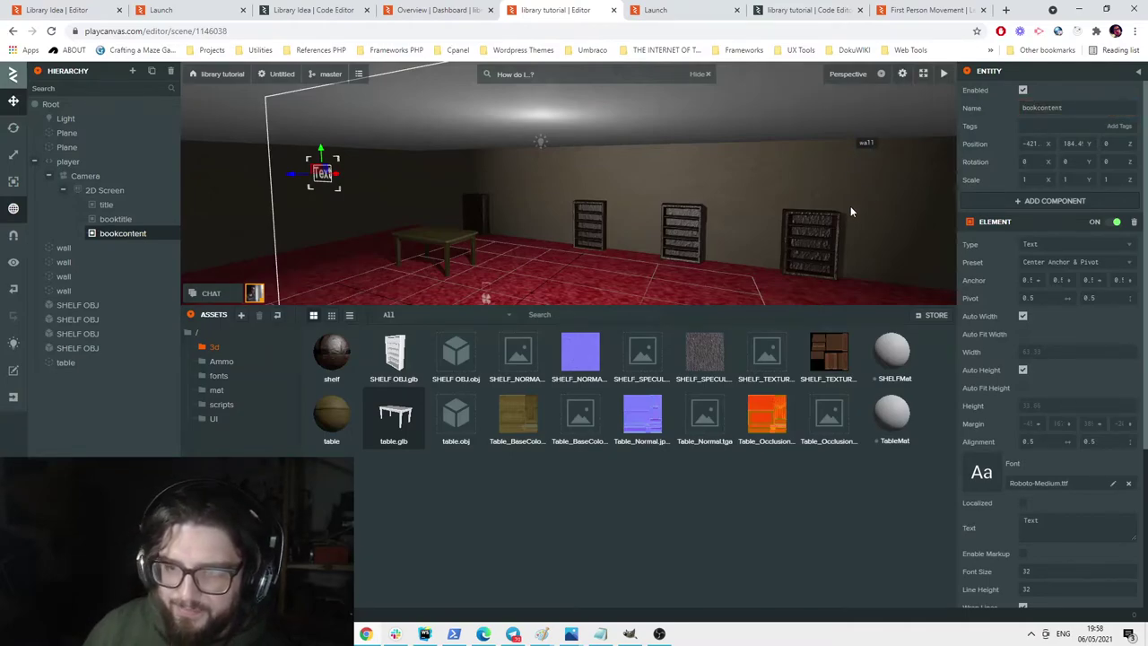
Clear the default text content of the bookcontent element.
scroll(1065, 432, "down", 1)
scroll(1066, 437, "down", 1)
left_click_drag(1067, 343, 999, 339)
key("BackSpace")
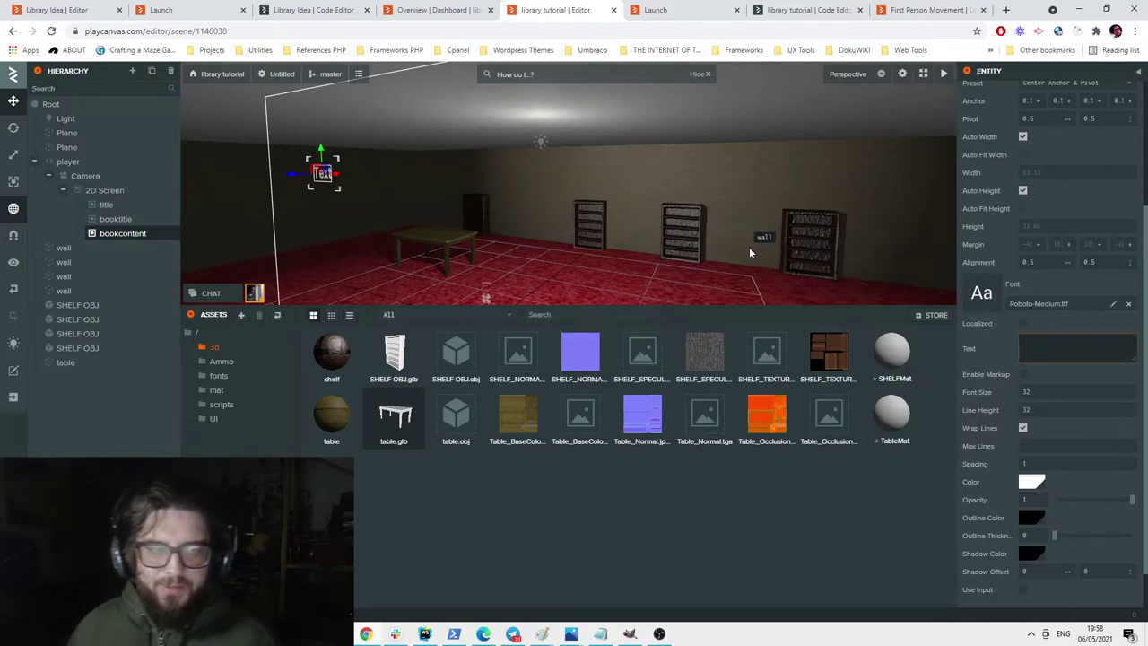
key("Return")
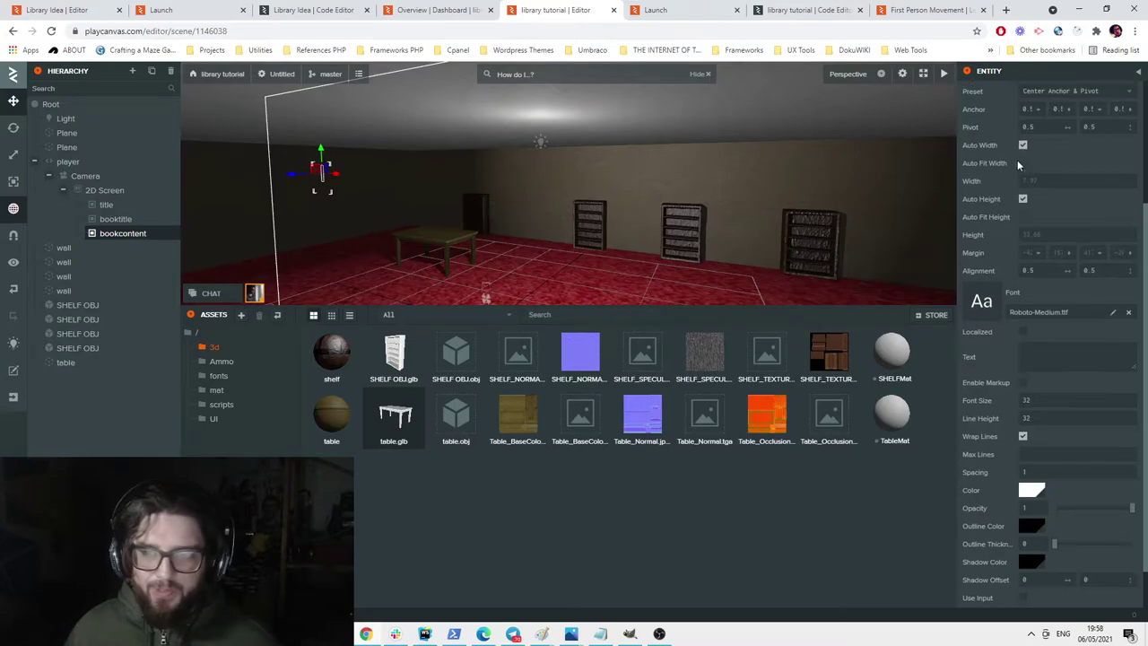
Try the Left Anchor preset on the bookcontent element and undo it.
scroll(1081, 143, "up", 1)
left_click(1080, 143)
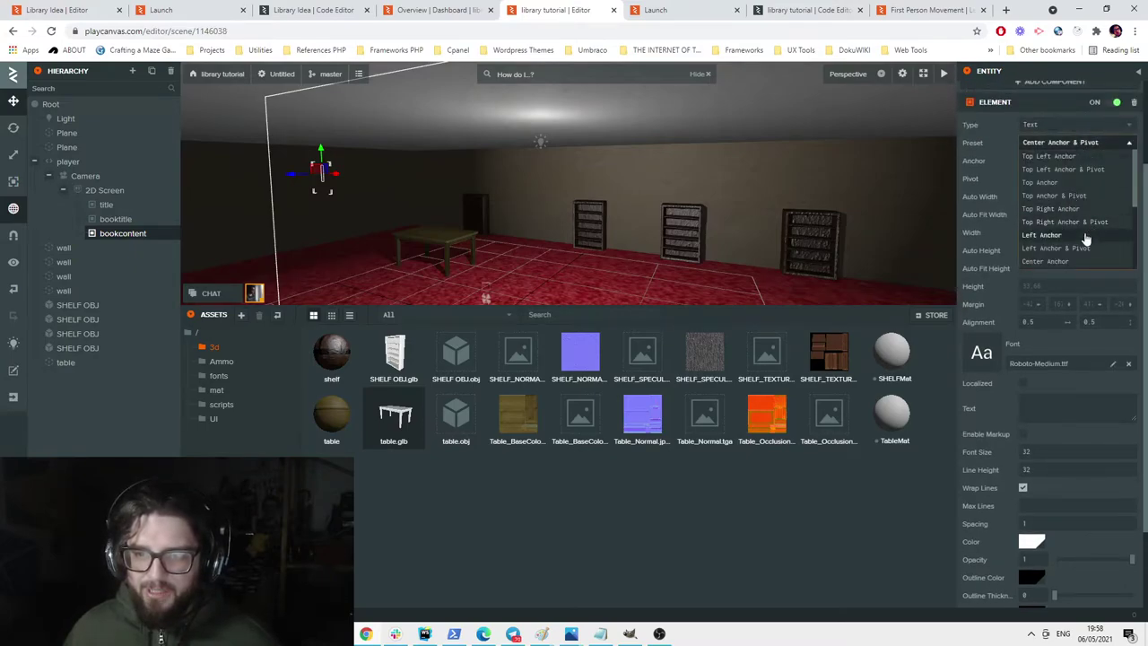
left_click(1043, 235)
key("ctrl+z")
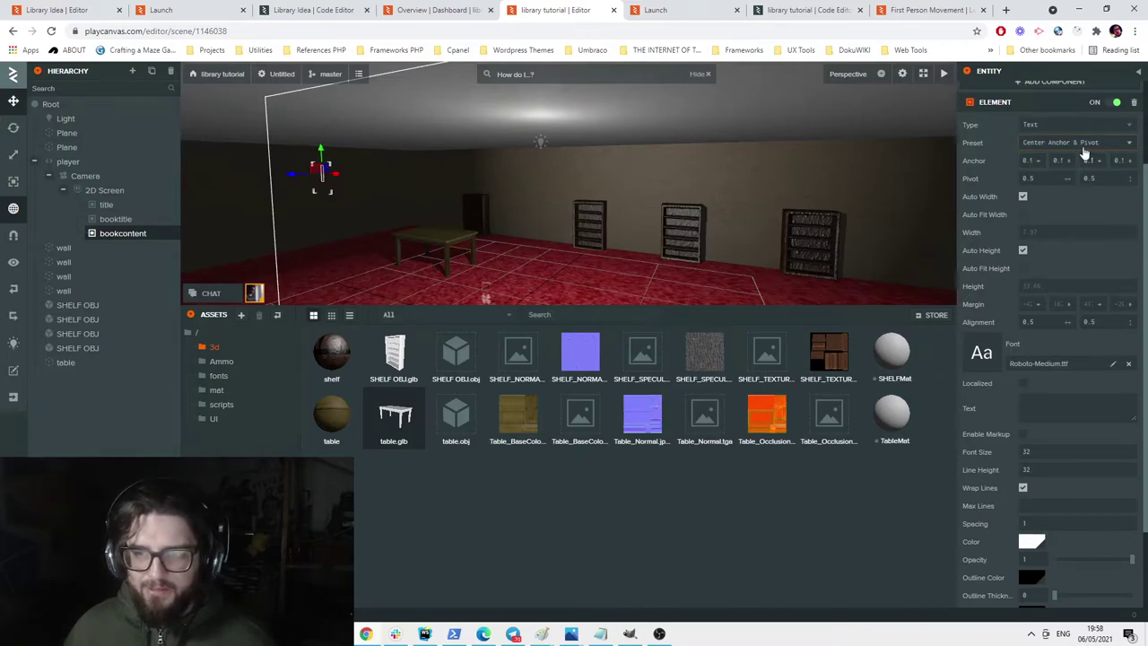
left_click(1084, 142)
left_click(1086, 143)
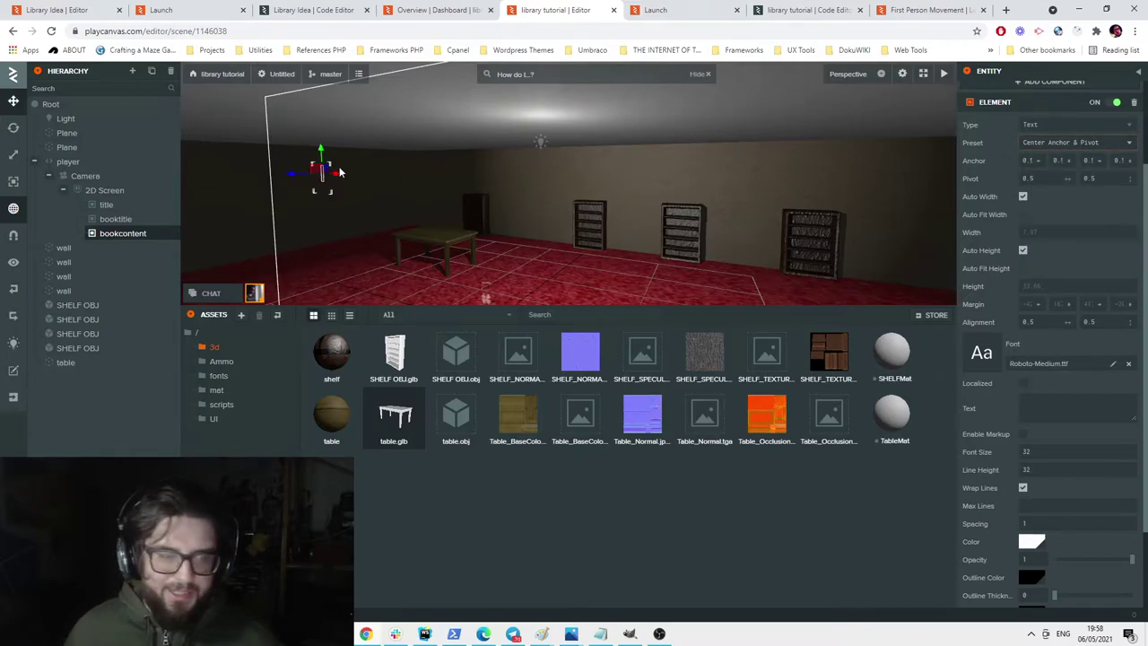
Move the bookcontent element farther left, reload the running game and look around the room to check the display.
left_click_drag(337, 176, 295, 175)
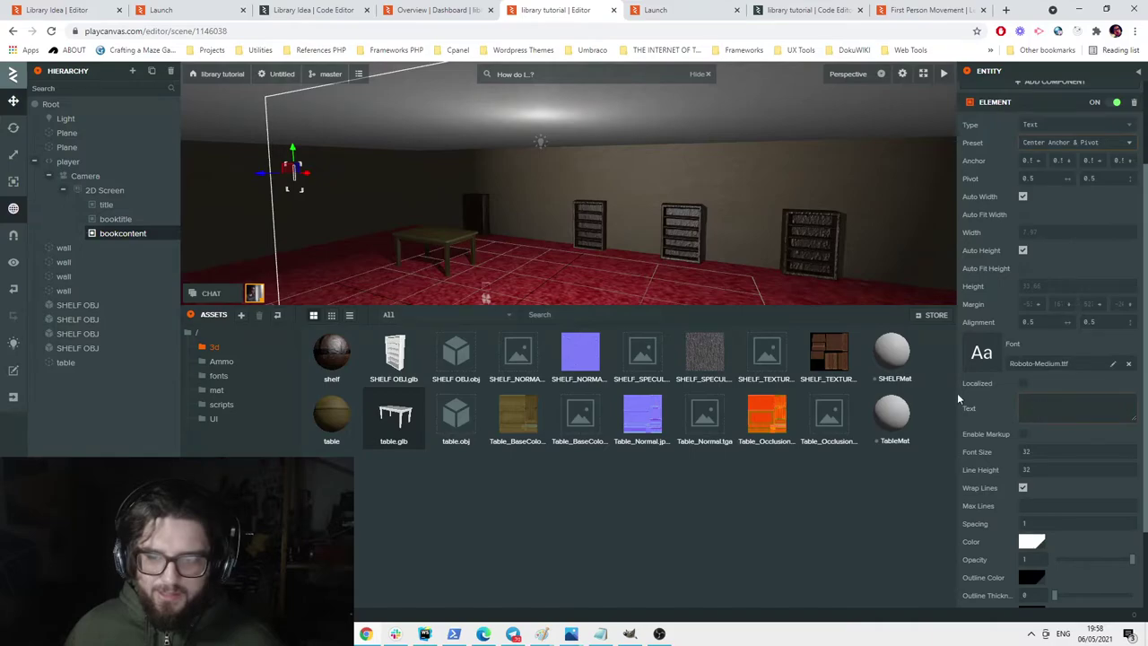
left_click(669, 10)
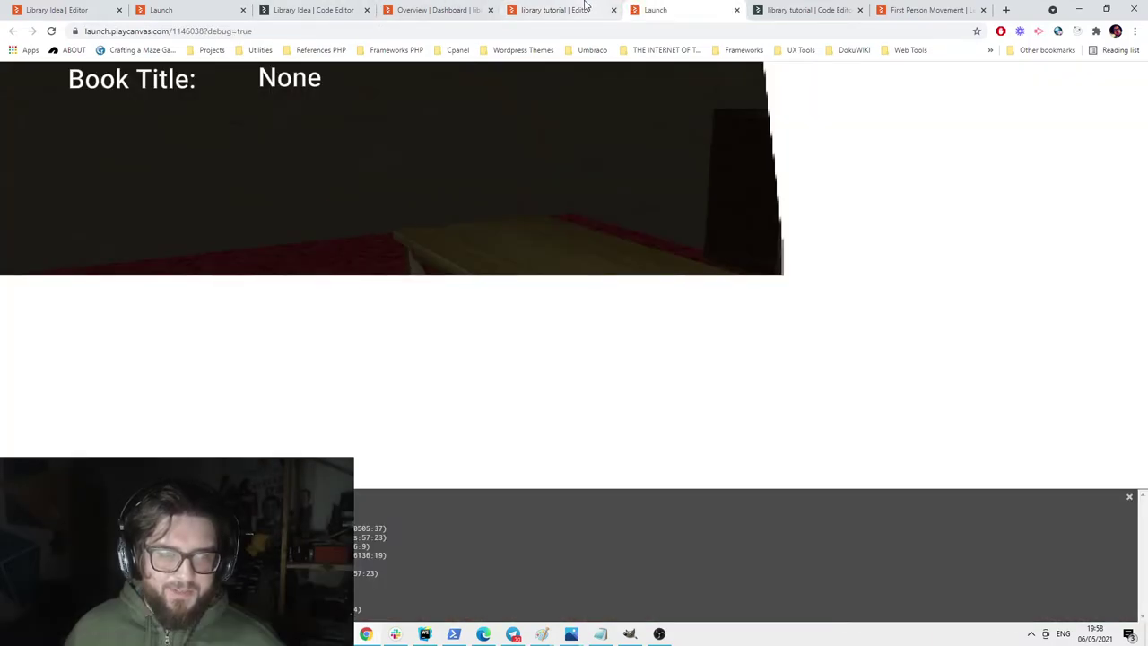
left_click(50, 32)
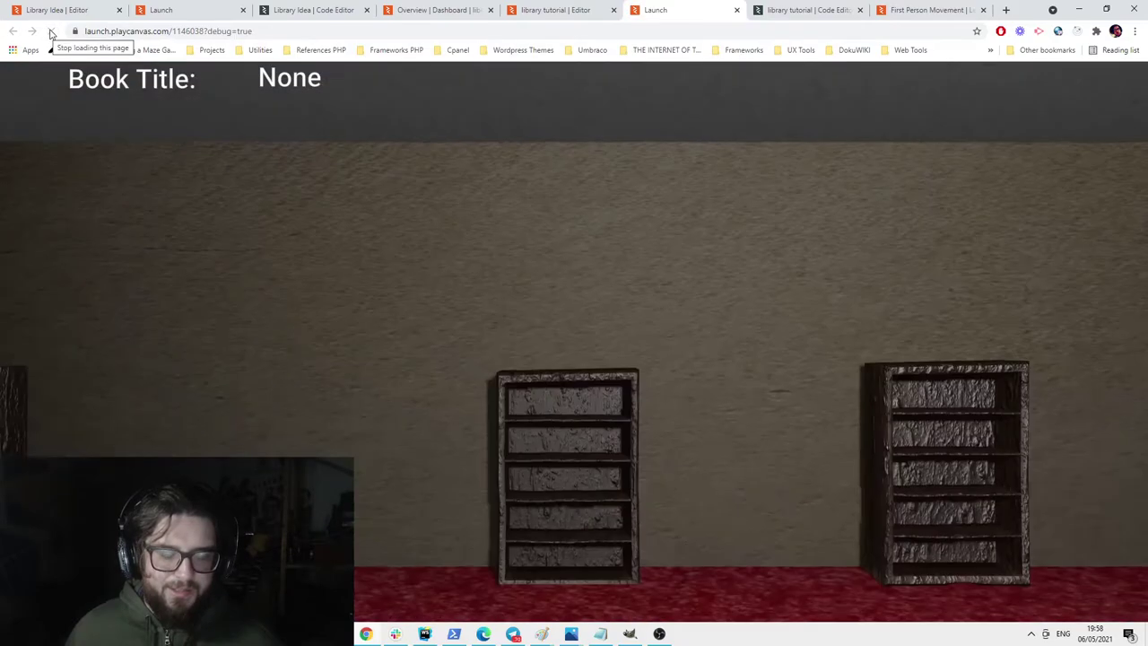
left_click(527, 209)
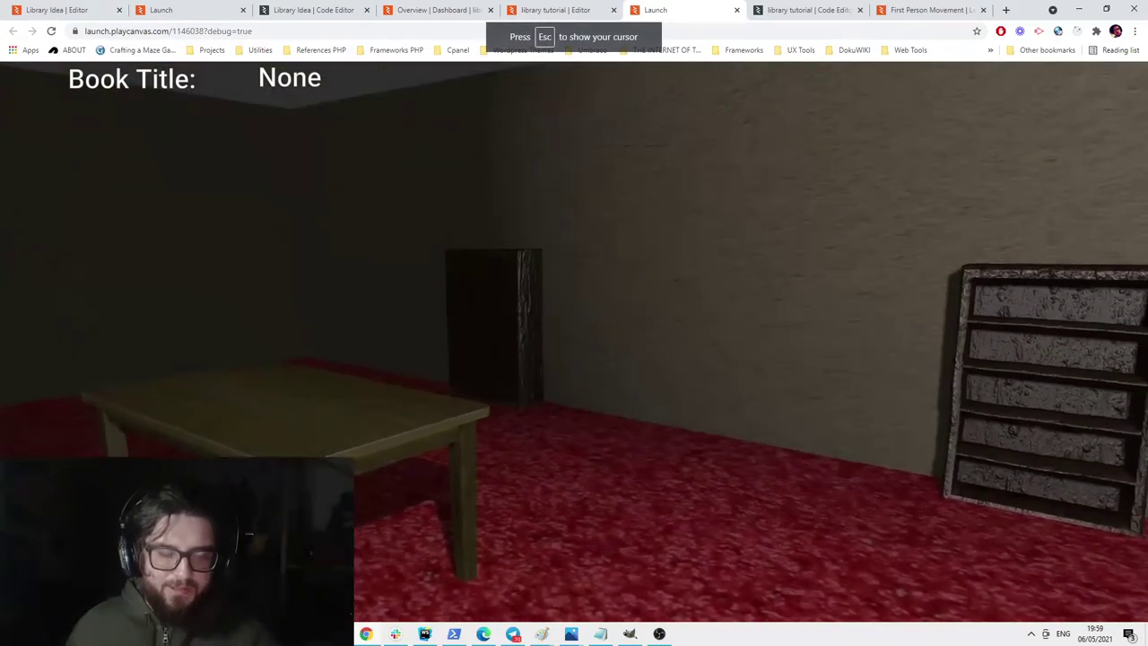
key("Escape")
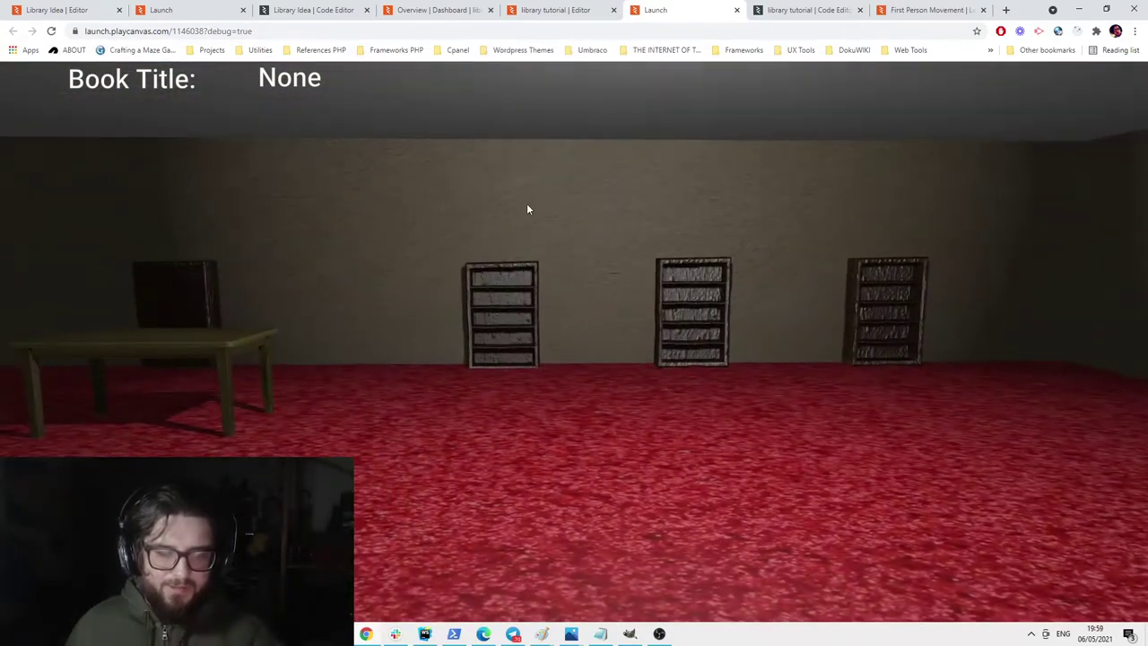
left_click(533, 8)
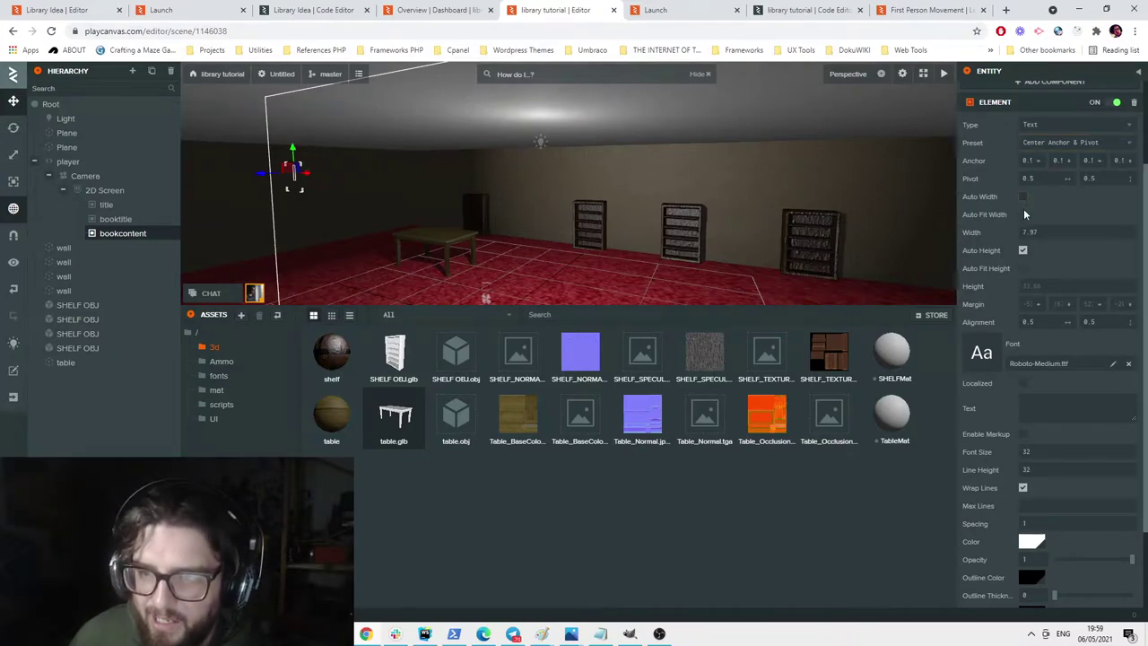
Turn on auto-fit width and height for the bookcontent element, make it 500 wide and 300 high, and move it within the 2D screen.
left_click(1024, 216)
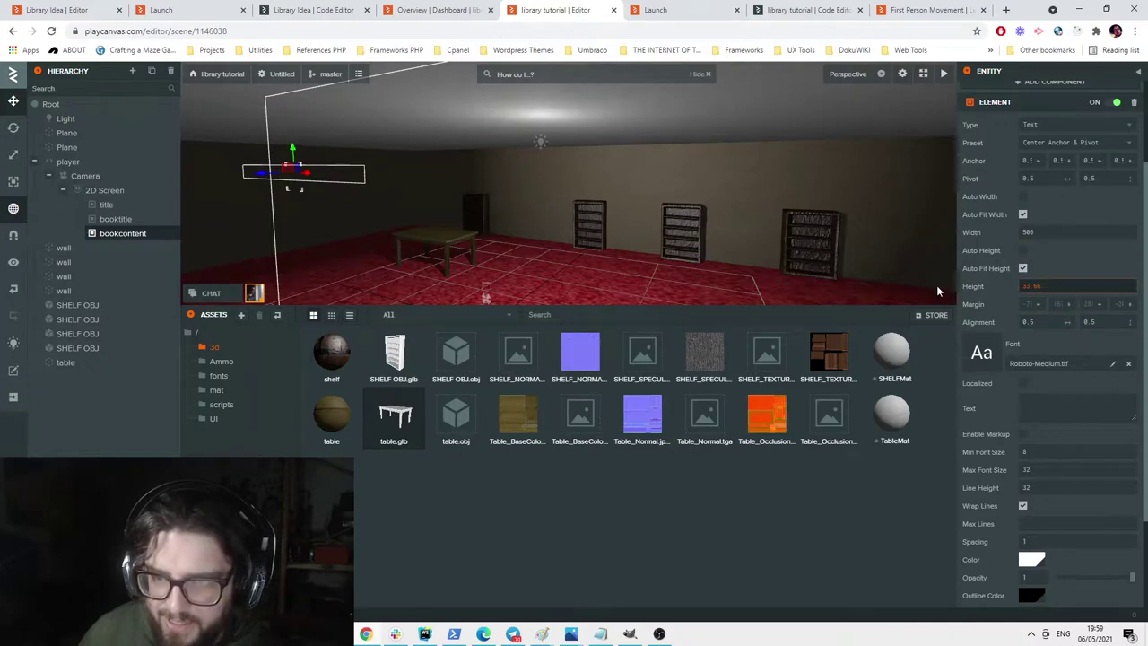
type("300")
key("Return")
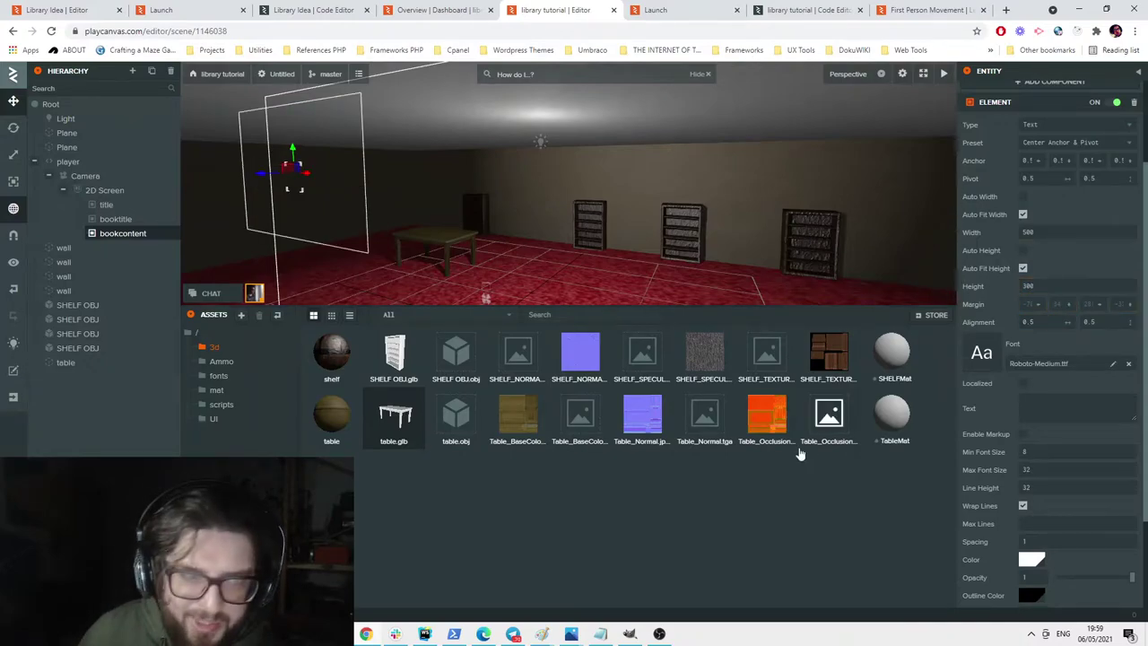
left_click_drag(300, 171, 388, 202)
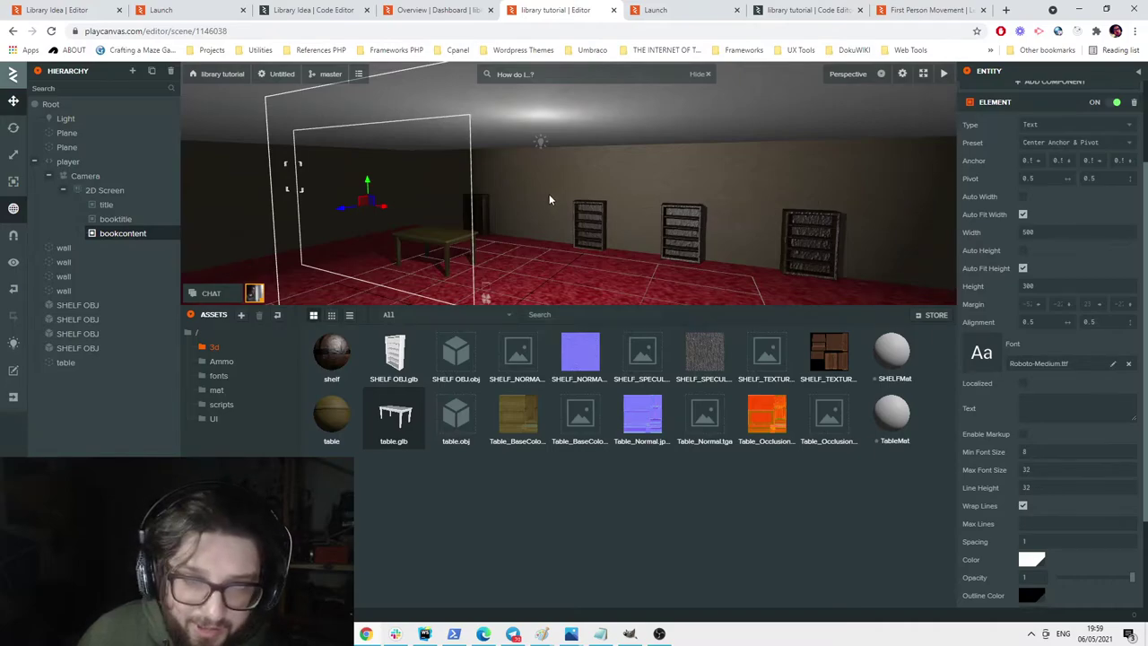
left_click(682, 10)
left_click(574, 10)
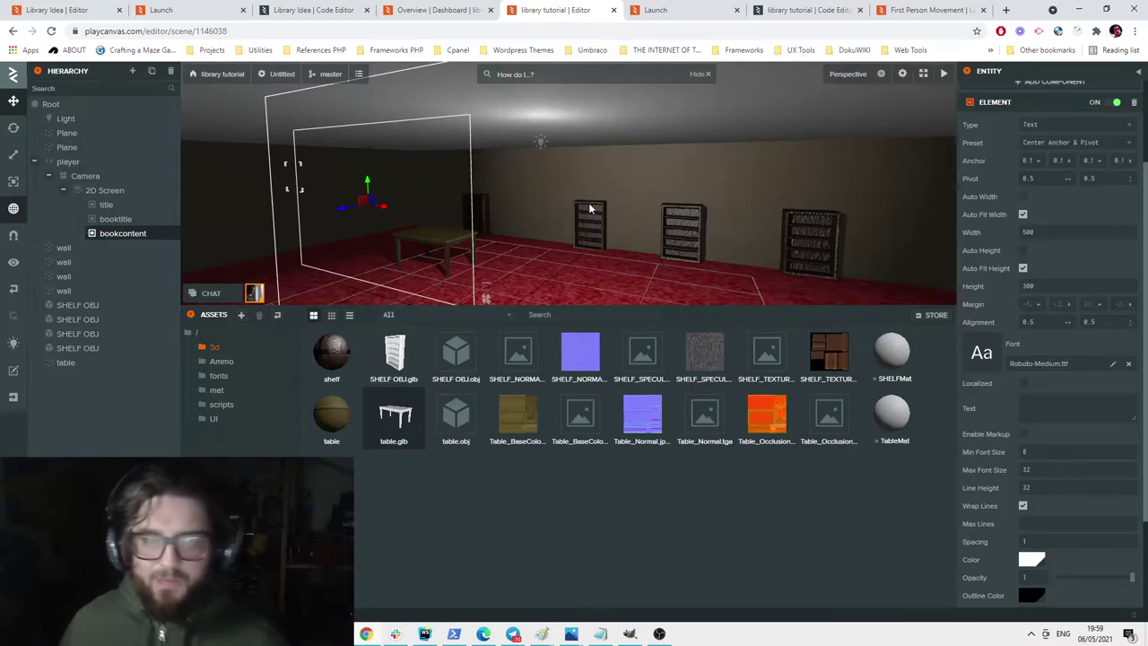
Look over the reference Library Idea project's scene and its pickerRaycast.js script, returning to the library tutorial editor.
left_click(70, 7)
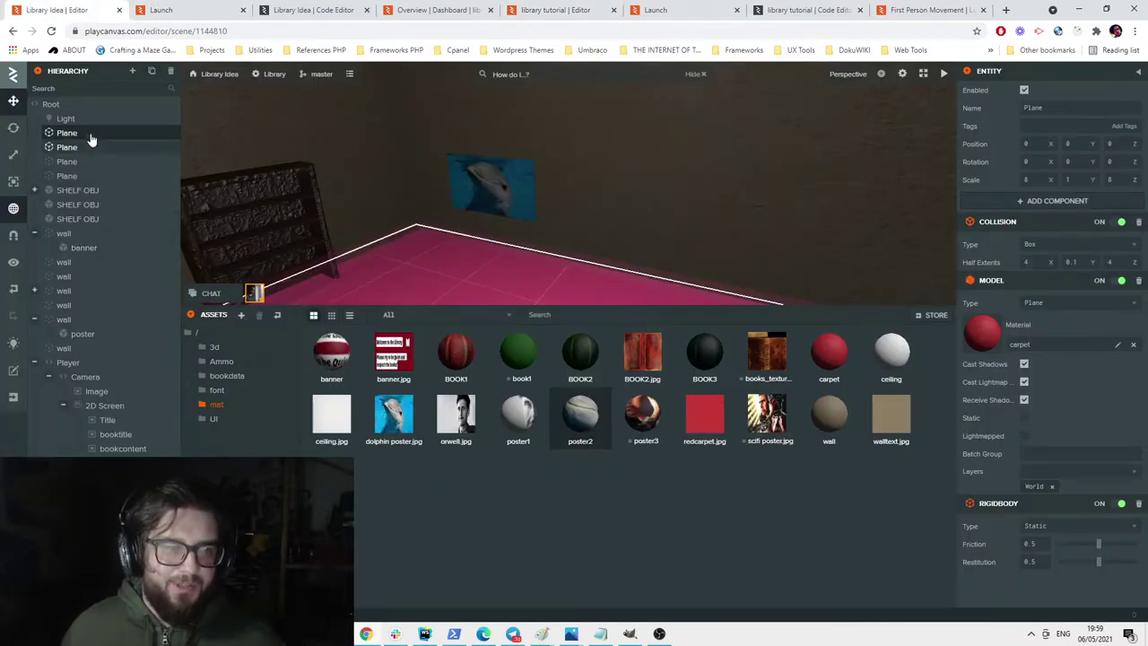
left_click(440, 8)
left_click(314, 7)
left_click(477, 5)
left_click(508, 5)
left_click(480, 9)
left_click(359, 9)
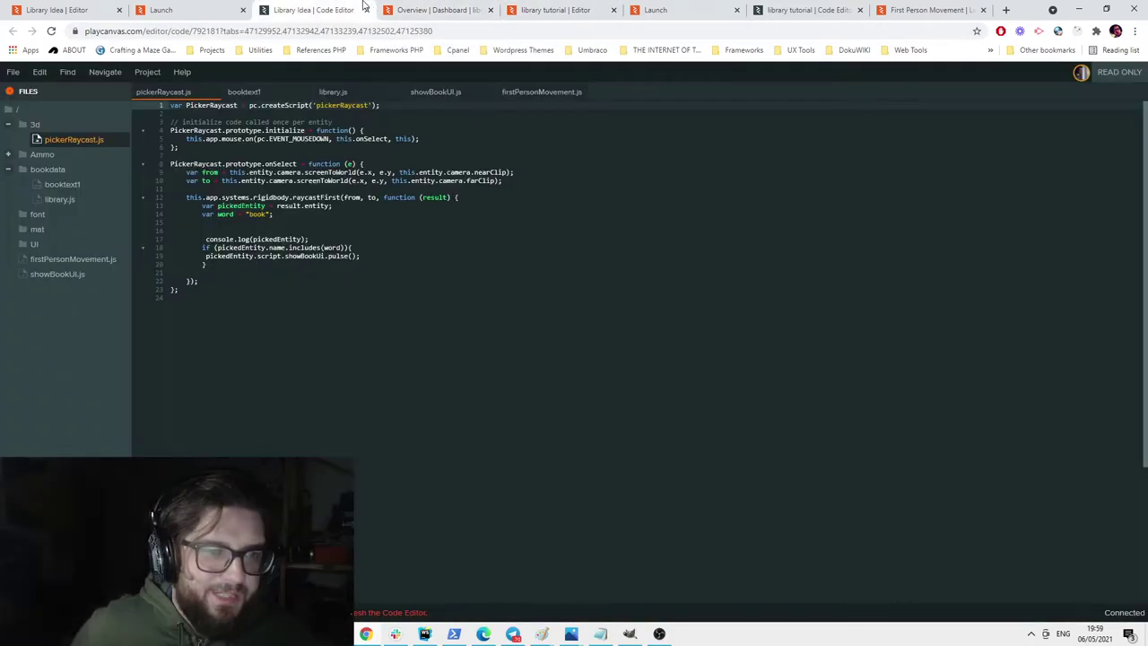
left_click(576, 9)
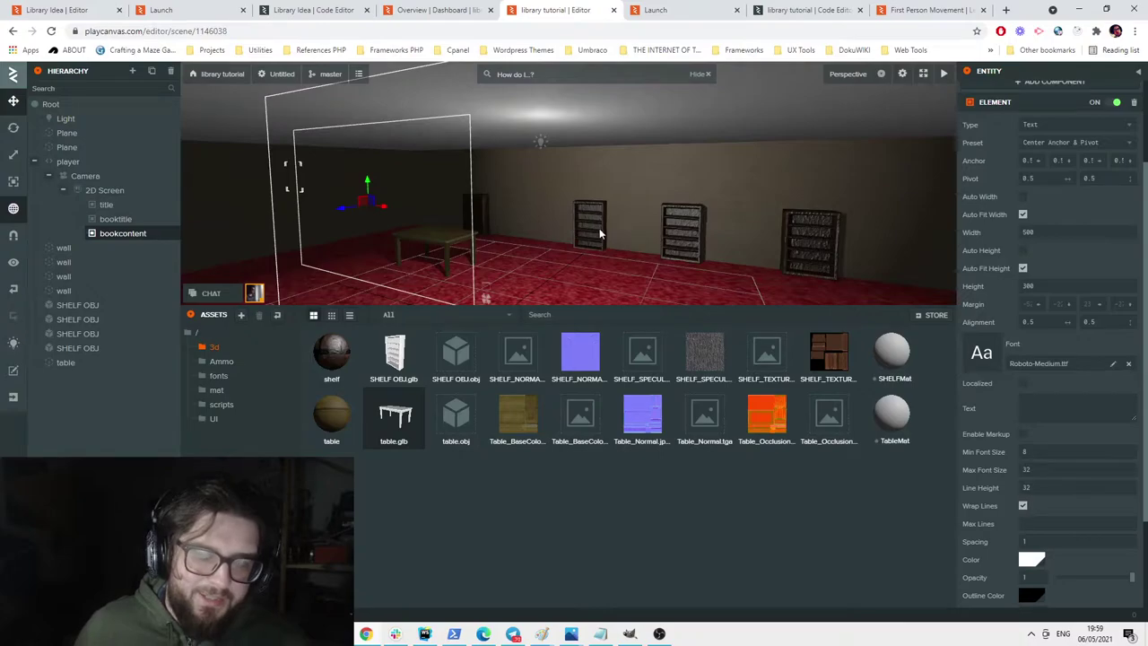
Collapse the Camera's children in the hierarchy and show the root asset folder.
scroll(610, 222, "up", 5)
scroll(583, 182, "up", 2)
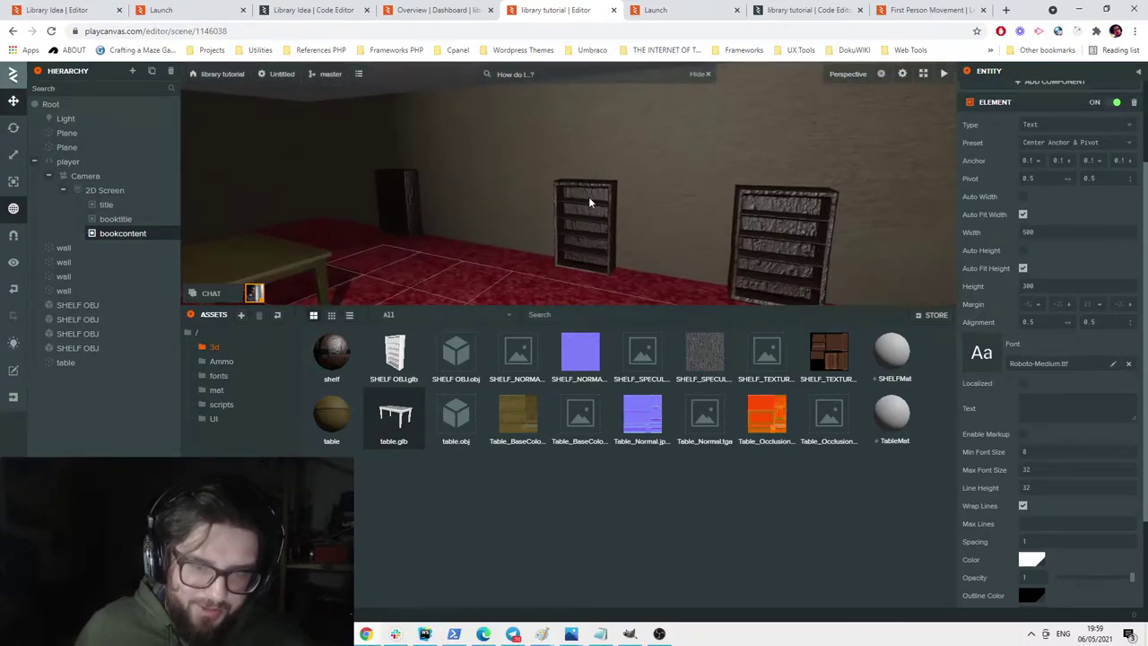
left_click(52, 176)
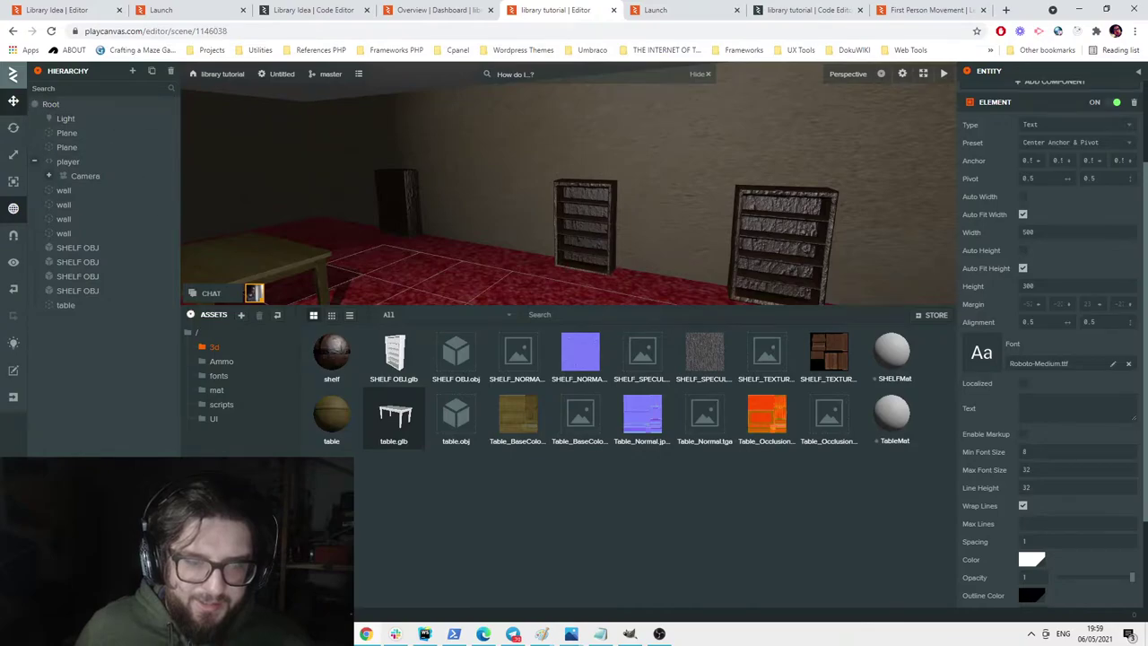
left_click(212, 350)
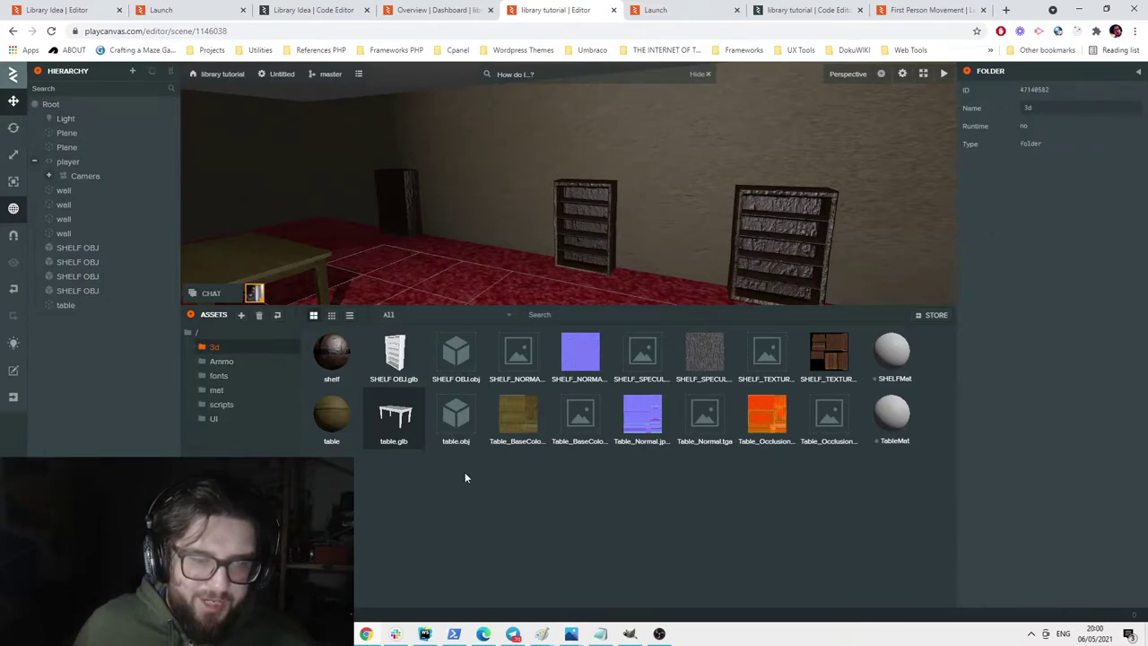
left_click(193, 332)
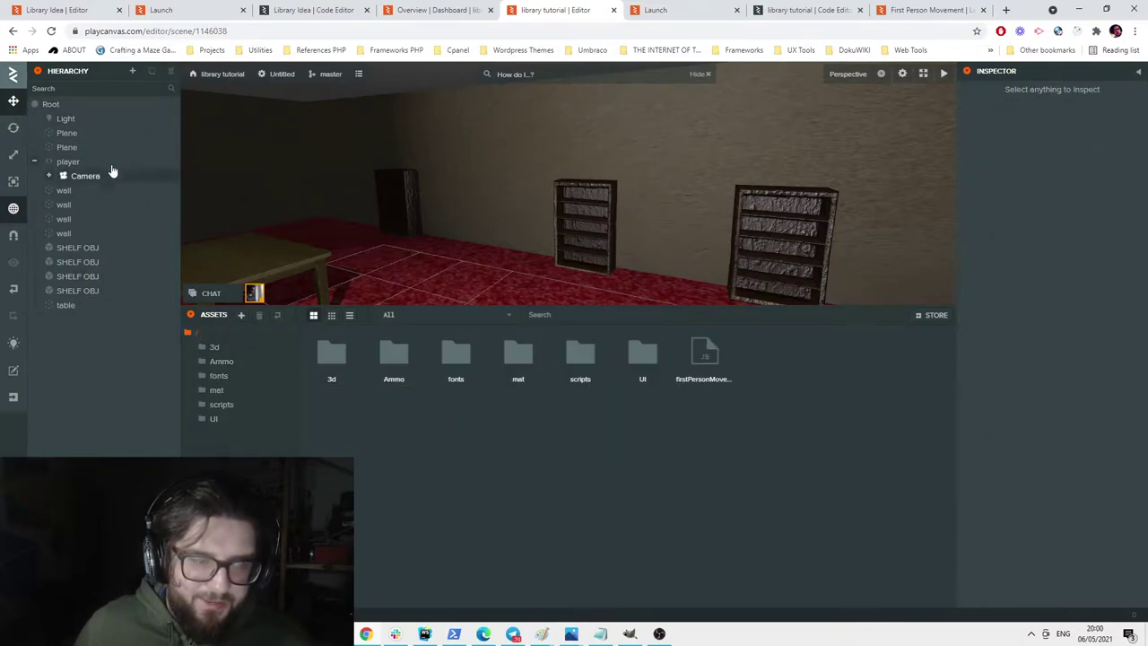
Add a Box primitive as a child of the first SHELF OBJ entity.
left_click(77, 259)
left_click(75, 250)
left_click(78, 261)
left_click(88, 235)
left_click(91, 248)
right_click(92, 250)
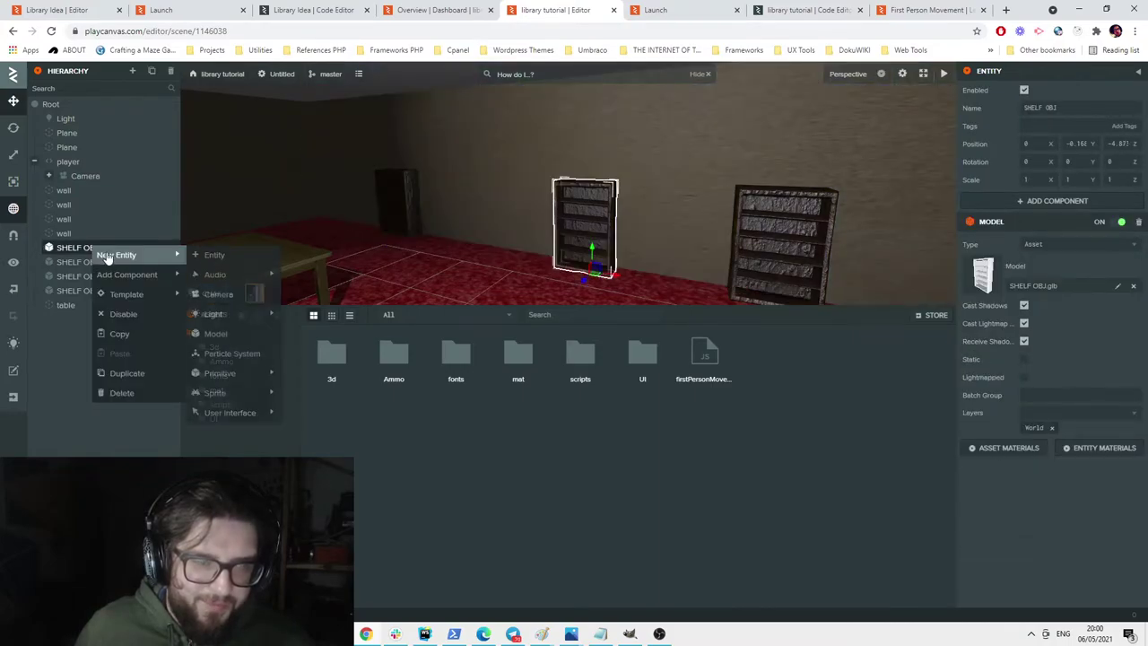
mouse_move(237, 379)
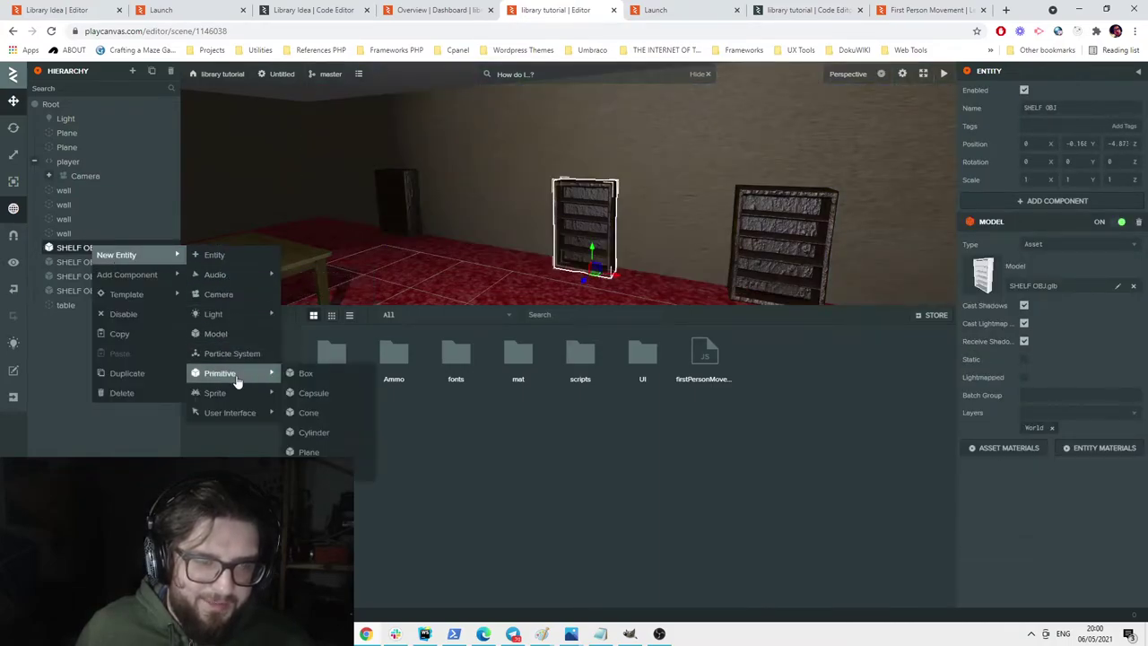
left_click(306, 373)
Shrink the box to about 0.144 by 0.327 and move it in front of the shelf at about Y 0.783, Z 0.495.
left_click(14, 156)
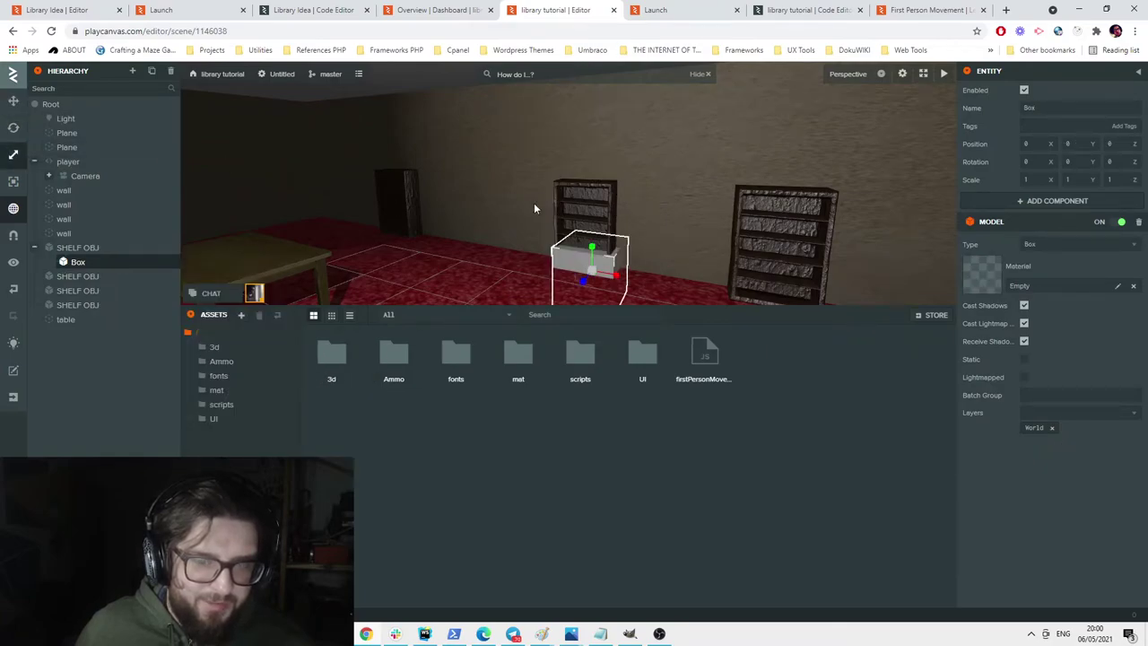
left_click_drag(591, 250, 607, 279)
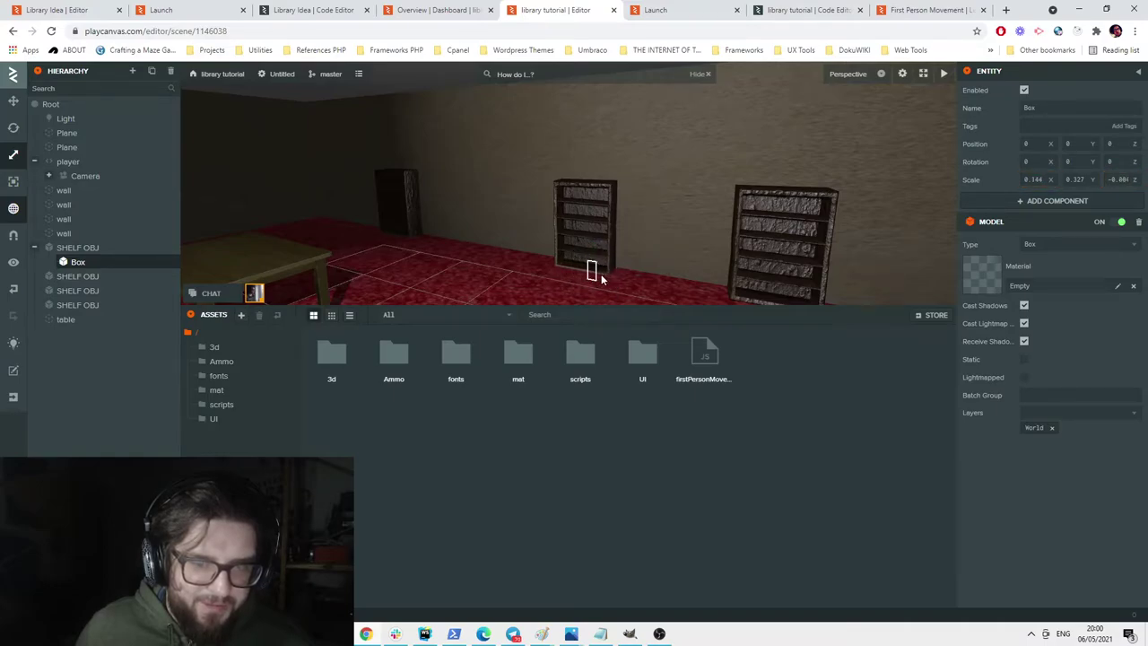
left_click(13, 102)
scroll(585, 244, "up", 3)
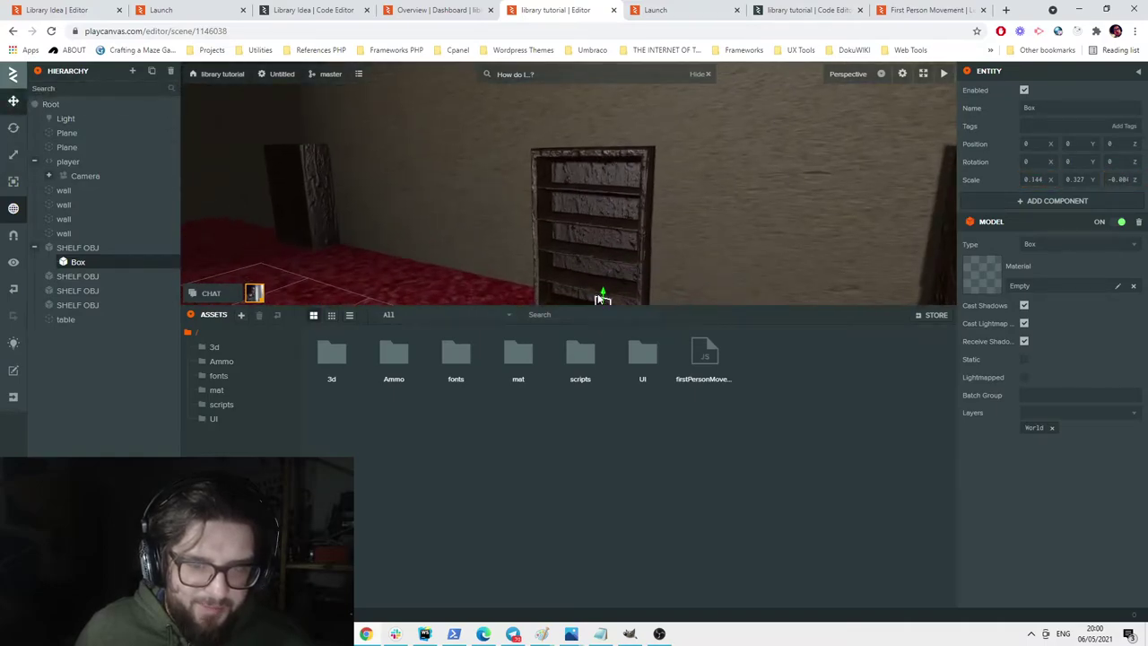
mouse_move(599, 253)
left_mouse_down()
mouse_move(599, 220)
mouse_move(587, 255)
left_mouse_up()
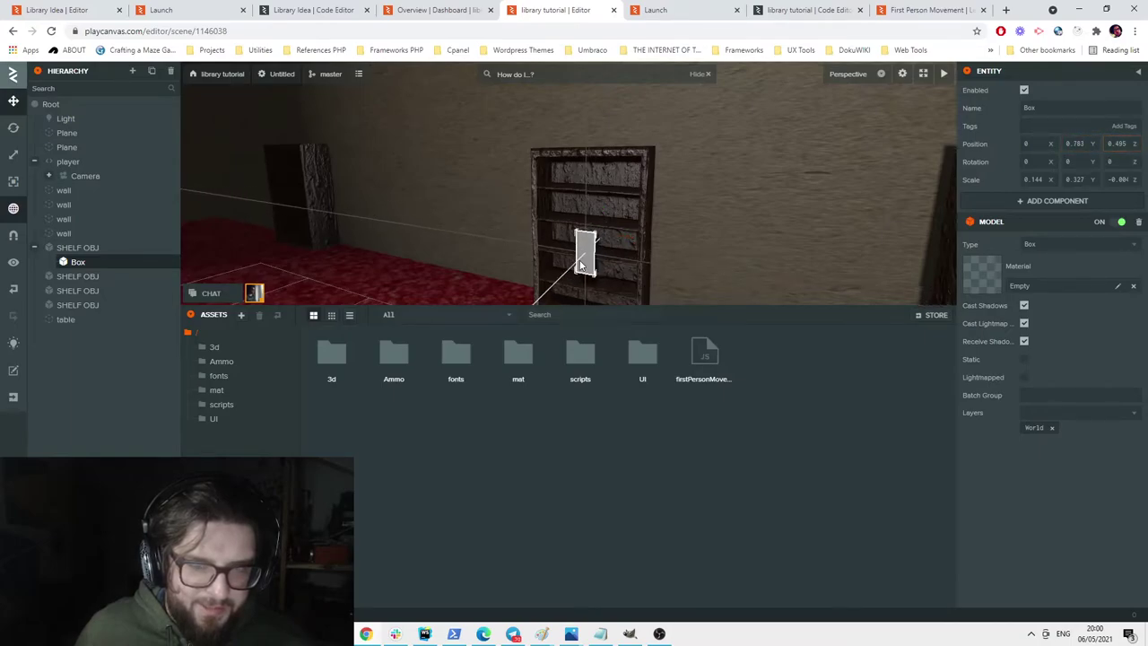
Resize the box to a book shape about 0.148 by 0.185 and stand it on the shelf at about X 0.224, Y 0.816, Z 0.354.
left_click(13, 155)
key("f")
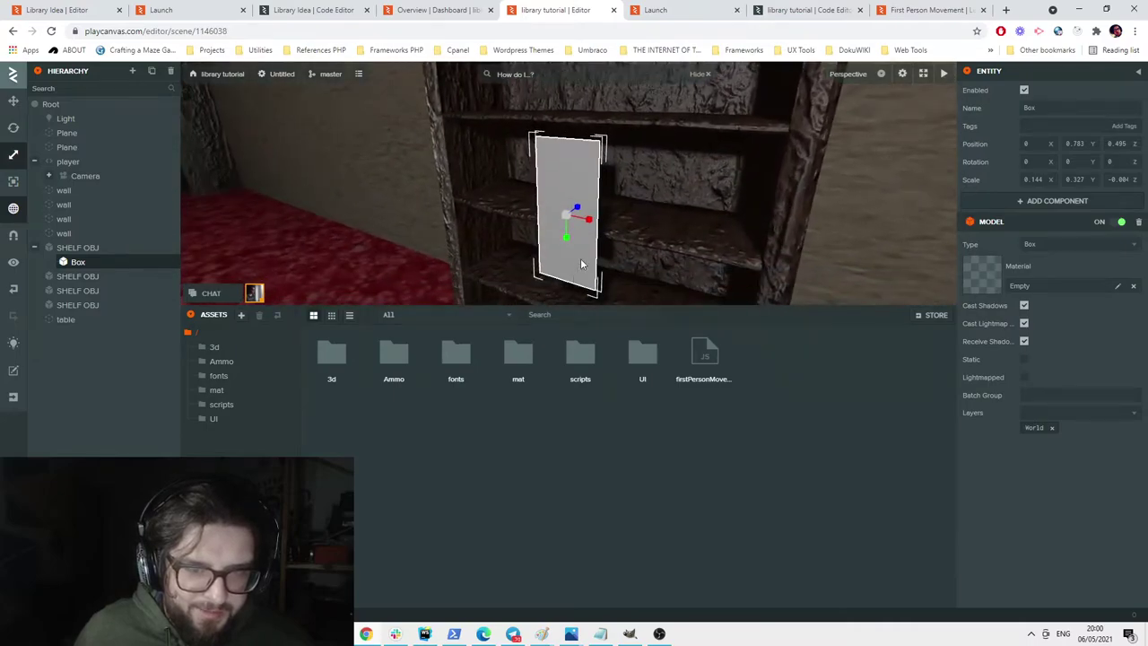
left_click_drag(567, 235, 693, 184)
left_click(13, 101)
scroll(671, 250, "up", 3)
left_click_drag(671, 249, 619, 210)
scroll(484, 140, "up", 3)
left_click_drag(551, 155, 521, 189)
left_click(13, 155)
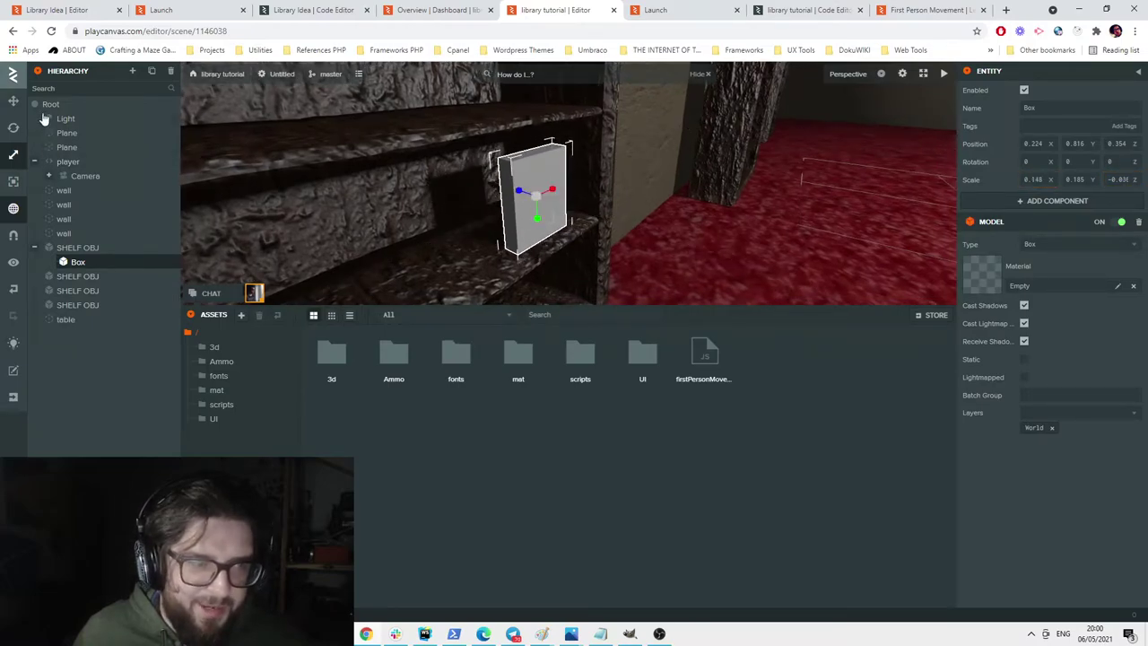
Rotate the book box about 29.67 degrees around its Y axis.
left_click(13, 100)
left_click(13, 128)
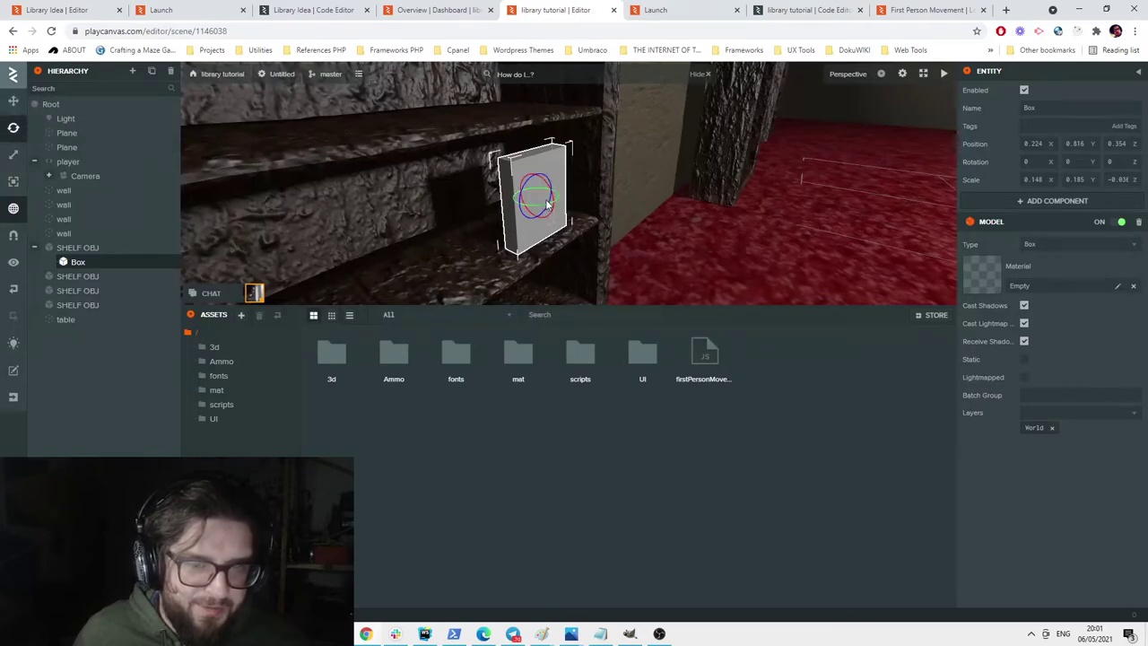
left_click_drag(542, 209, 499, 210)
left_click(695, 198)
scroll(697, 200, "up", 3)
scroll(436, 169, "down", 5)
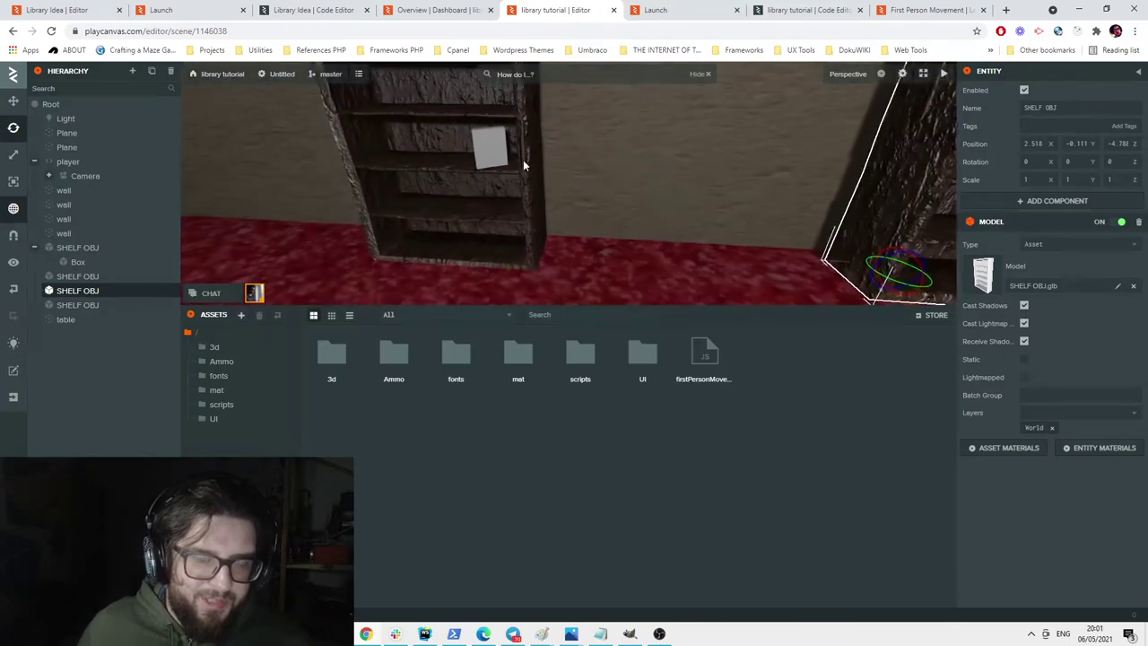
Create a new material named "book1" in the mat folder.
left_click(481, 154)
double_click(516, 357)
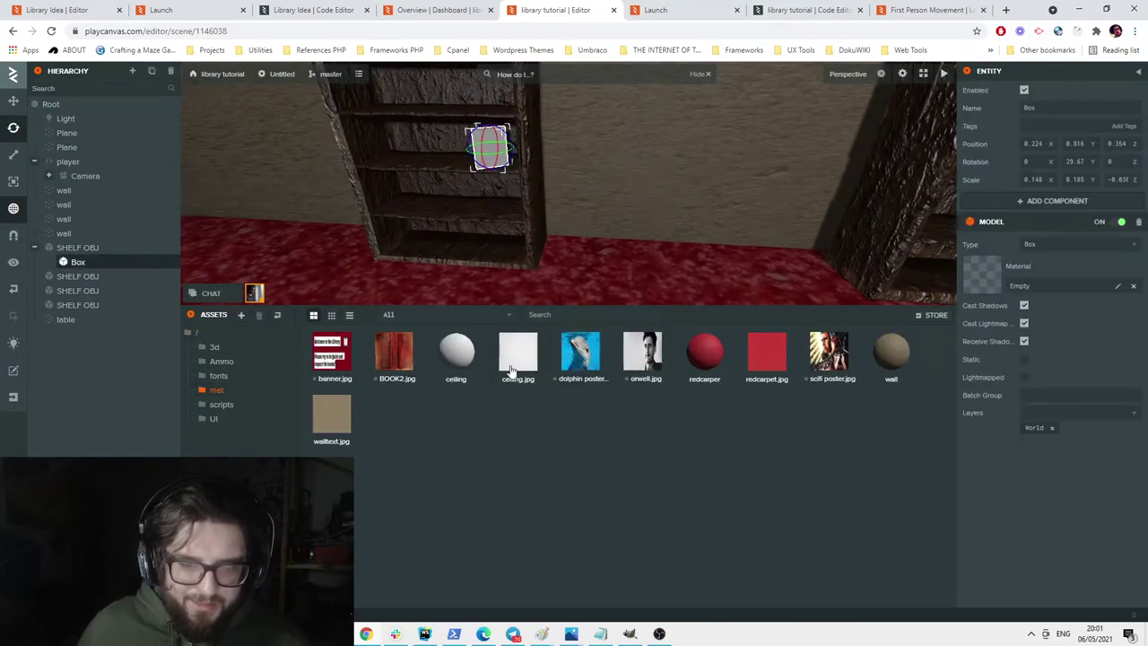
right_click(398, 358)
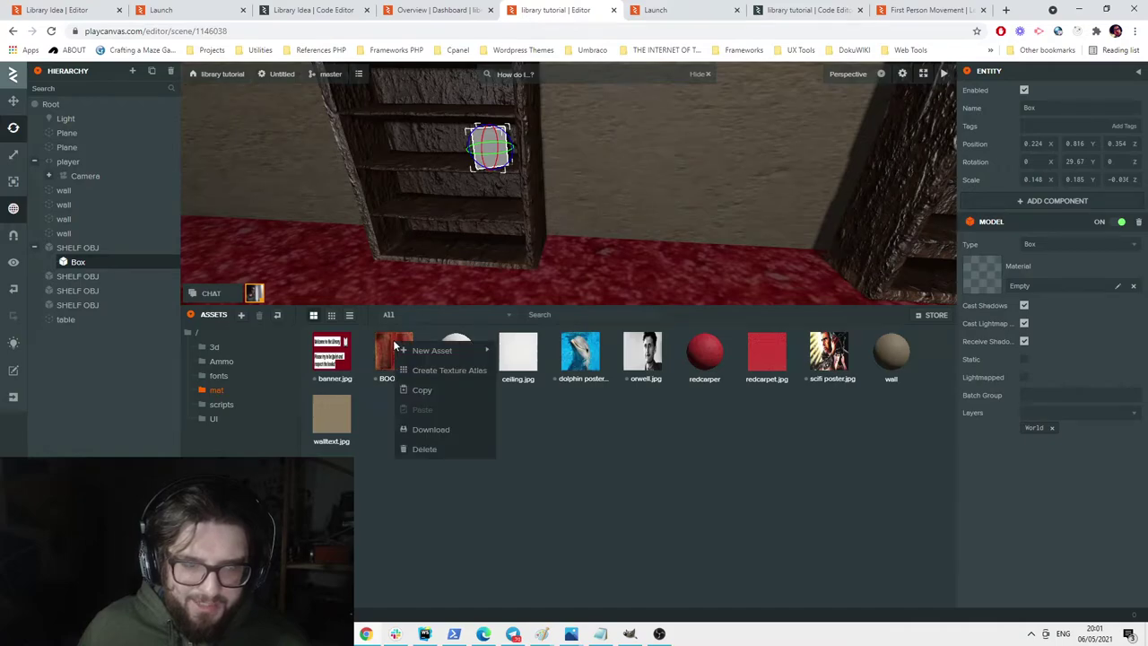
left_click(1063, 192)
type("book1")
key("Return")
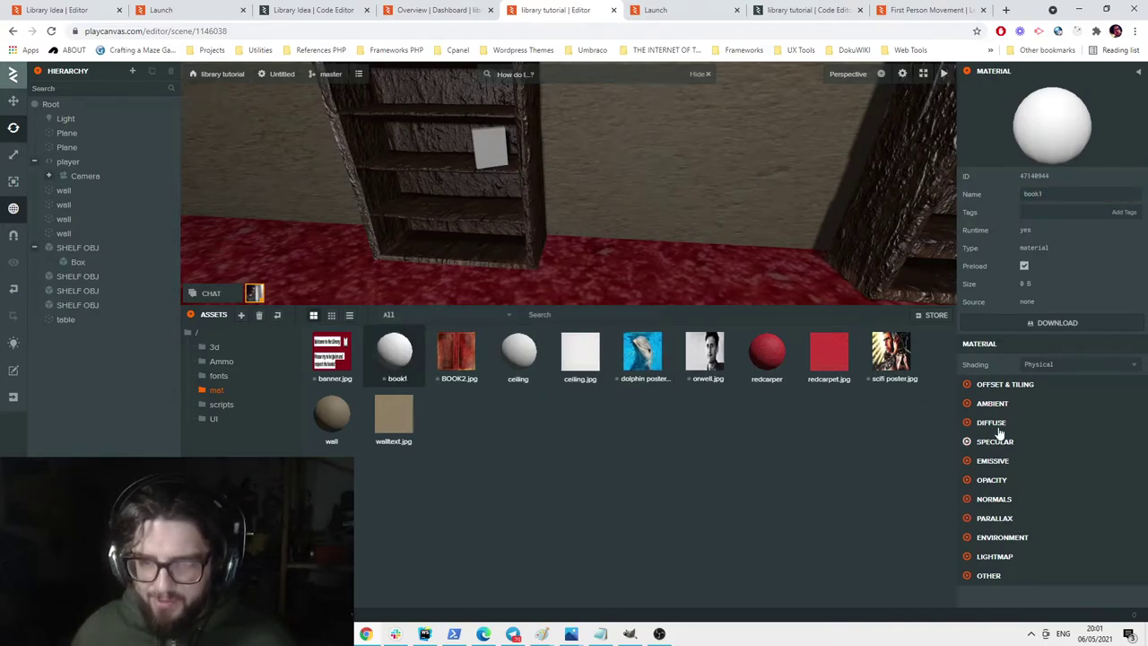
Assign BOOK2.jpg as the diffuse texture of the book1 material.
left_click(993, 422)
left_click(1113, 466)
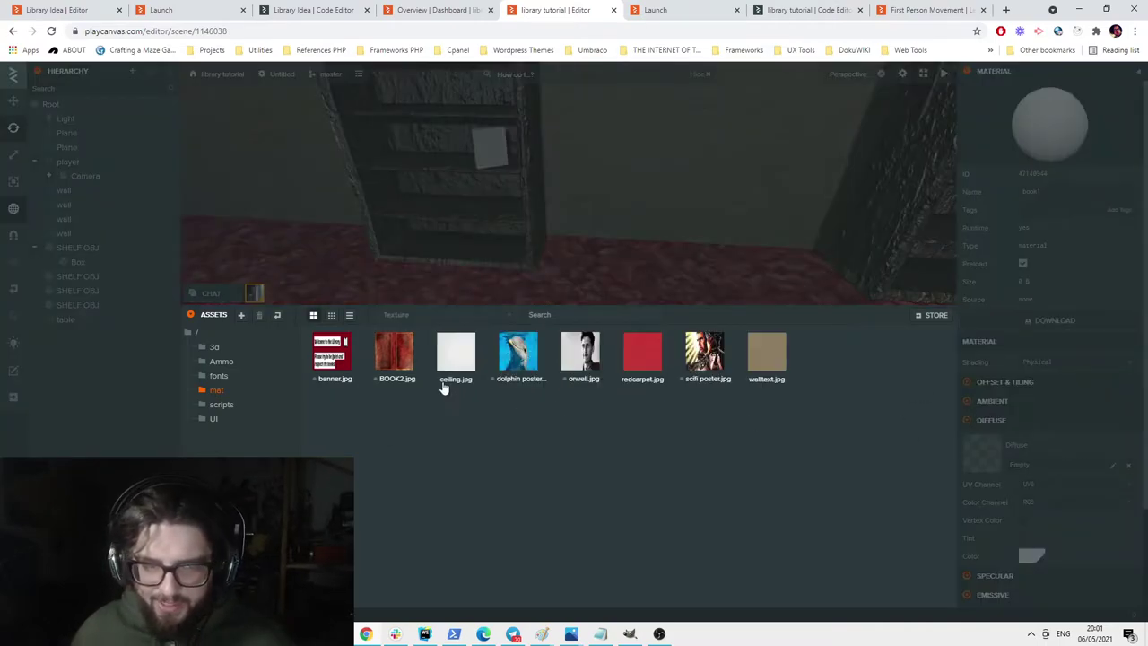
left_click(396, 358)
Apply the book1 material to the book box on the shelf.
left_click(492, 152)
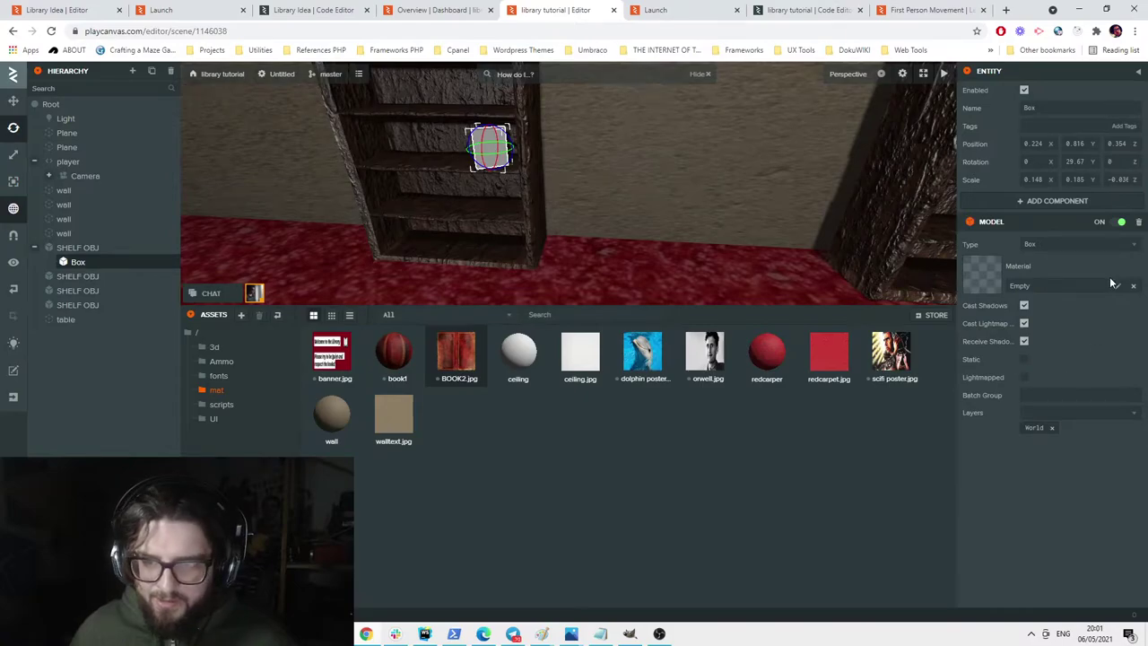
left_click(1115, 286)
left_click(334, 352)
left_click(579, 202)
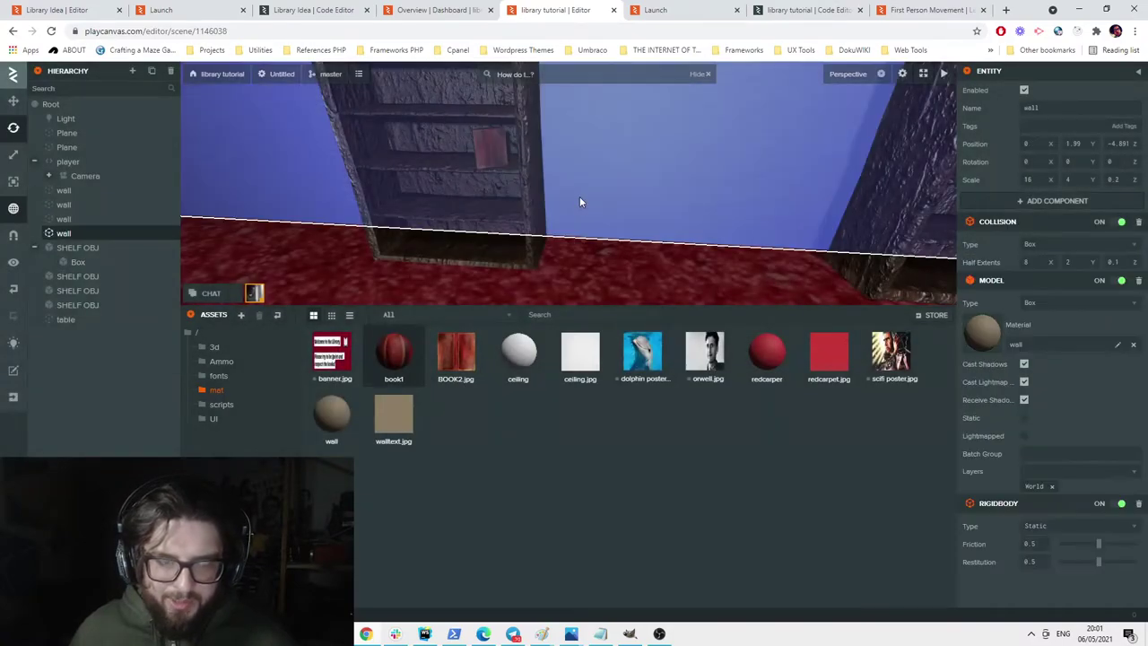
left_click_drag(539, 199, 472, 146)
left_click(565, 230)
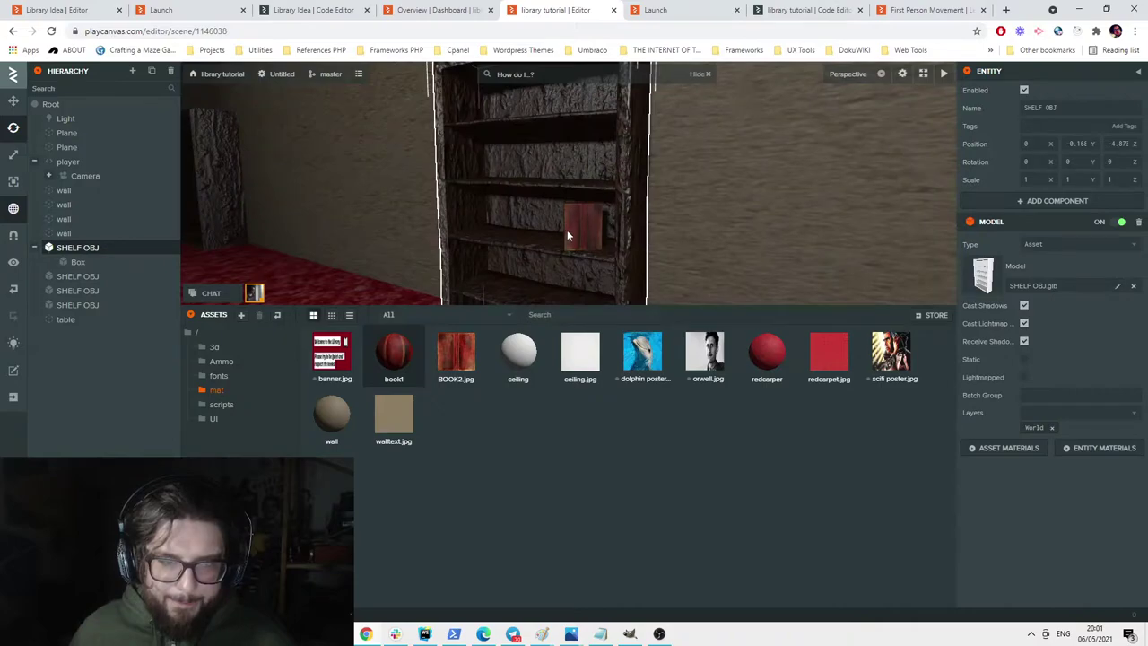
left_click(587, 225)
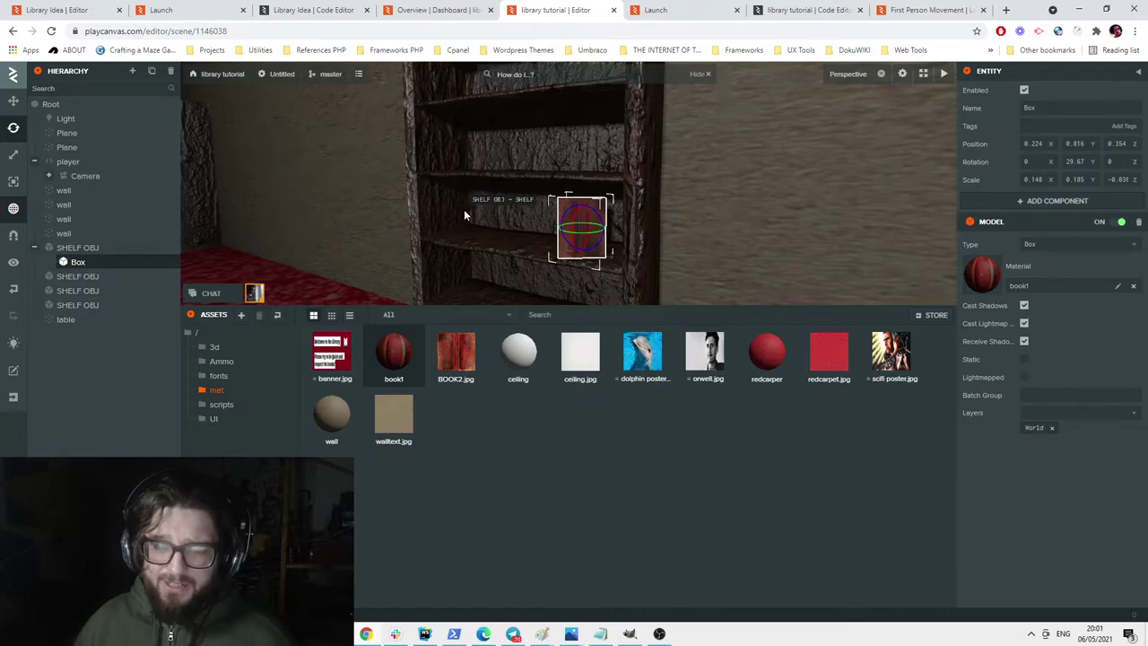
scroll(619, 235, "up", 5)
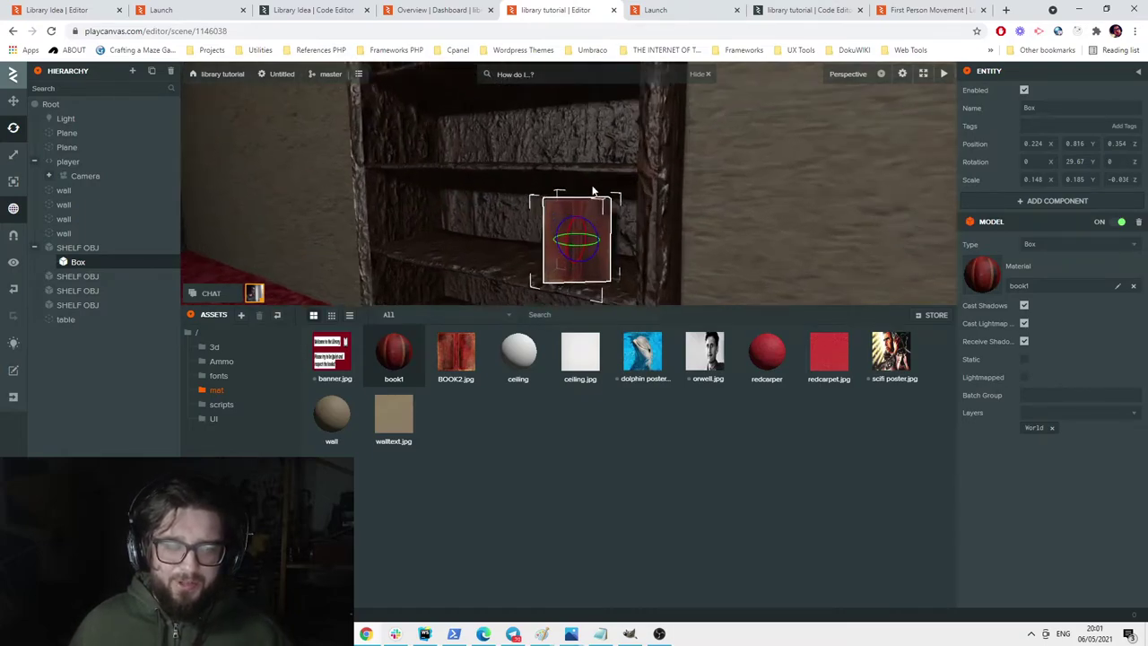
left_click(592, 193)
key("f")
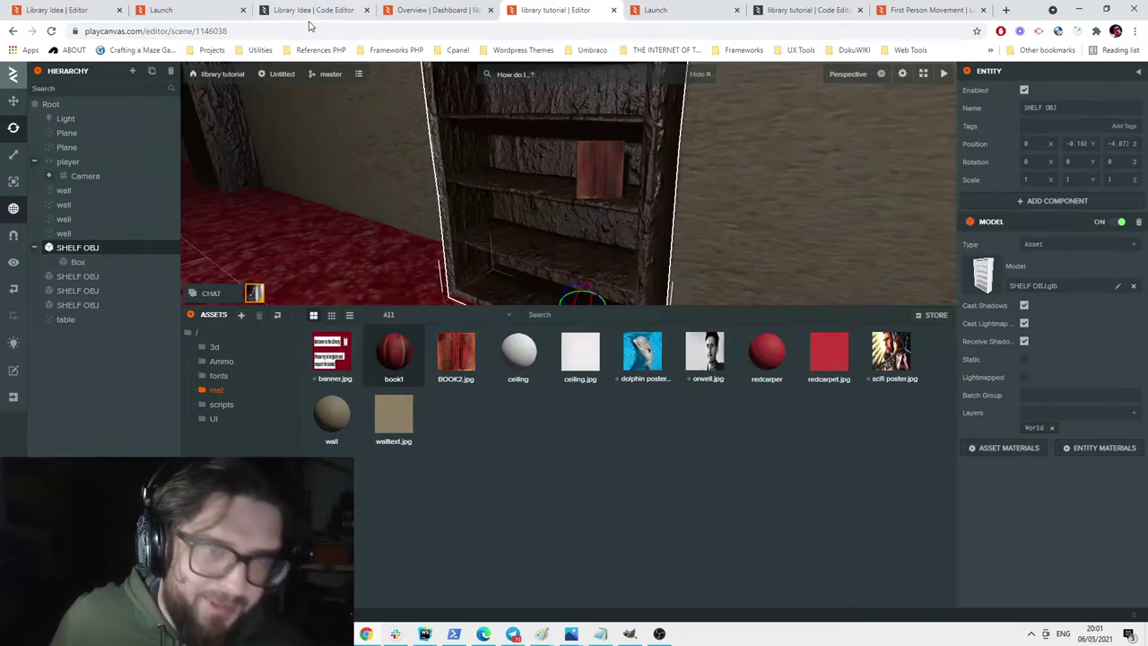
Copy the entire pickerRaycast.js code from the Library Idea code editor and return to the library tutorial editor.
left_click(438, 10)
left_click(351, 7)
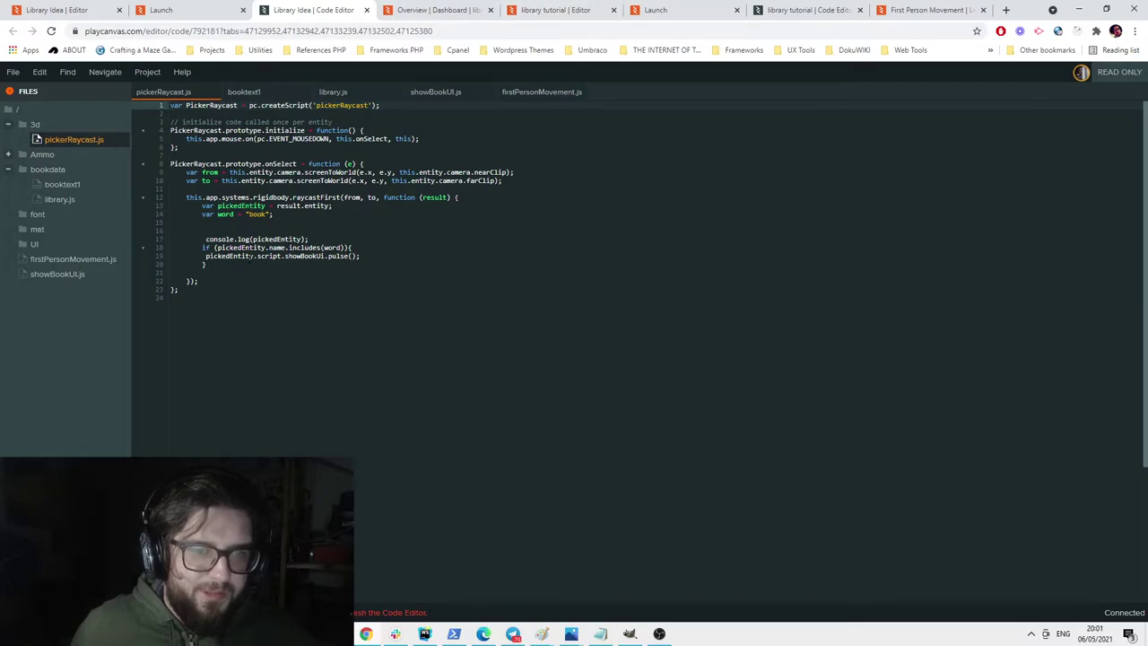
key("ctrl+a")
right_click(256, 149)
left_click(296, 189)
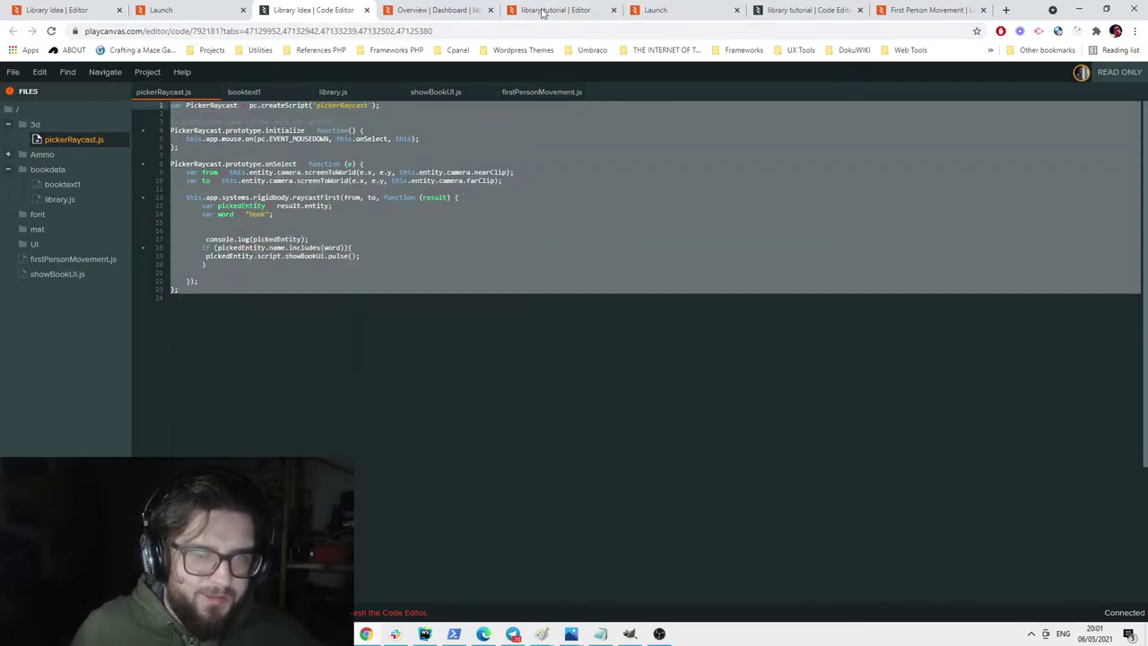
left_click(556, 10)
left_click(656, 9)
left_click(556, 10)
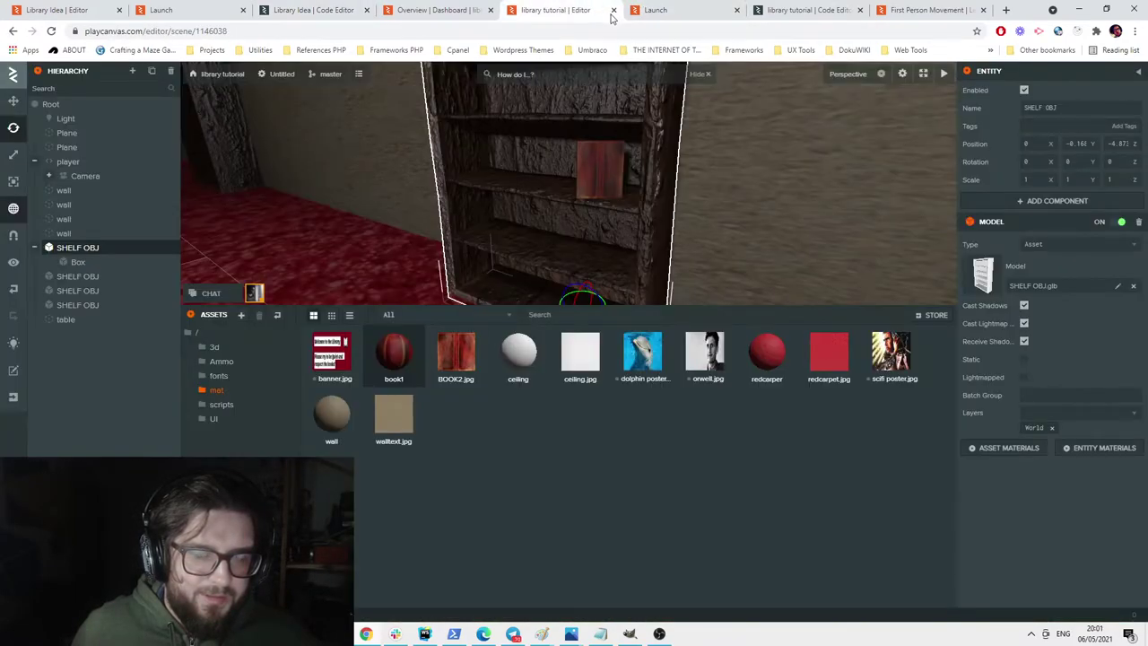
Examine the Camera entity's components in the Library Idea project and return to the library tutorial editor.
left_click(329, 9)
left_click(196, 9)
left_click(334, 9)
left_click(214, 9)
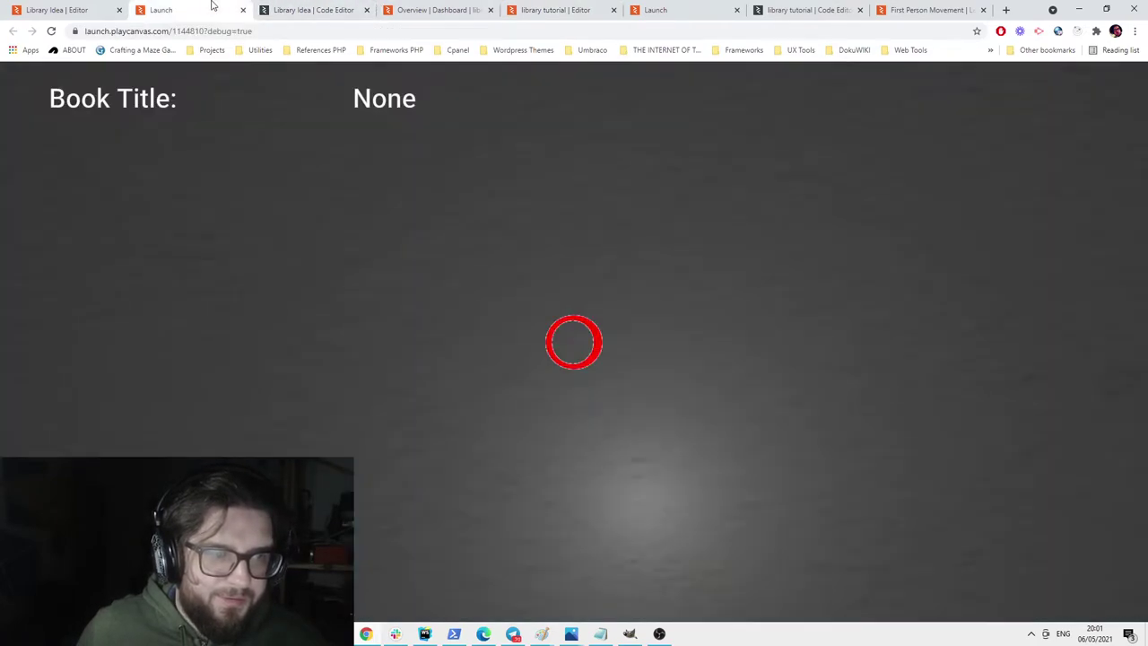
left_click(80, 8)
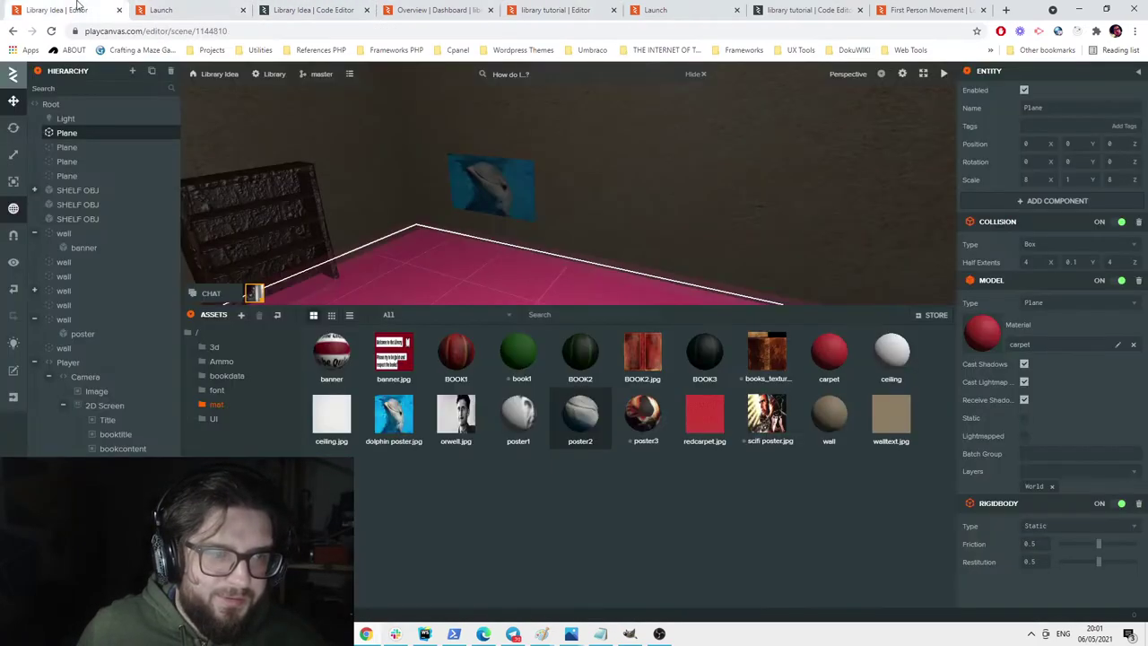
left_click(108, 381)
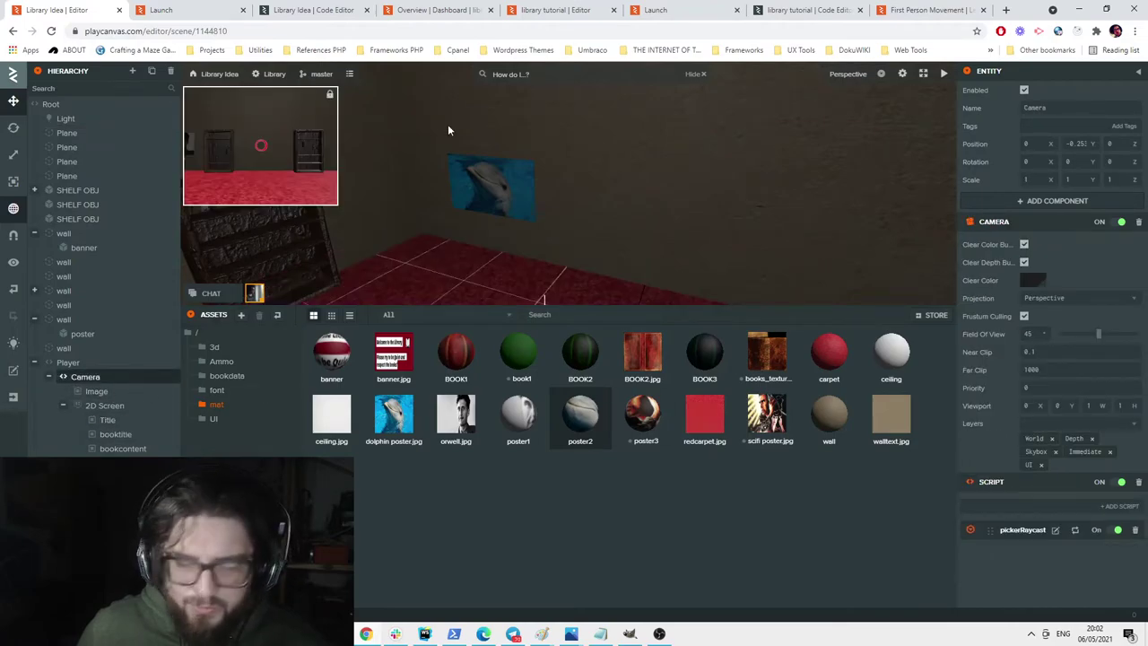
left_click(437, 10)
left_click(551, 10)
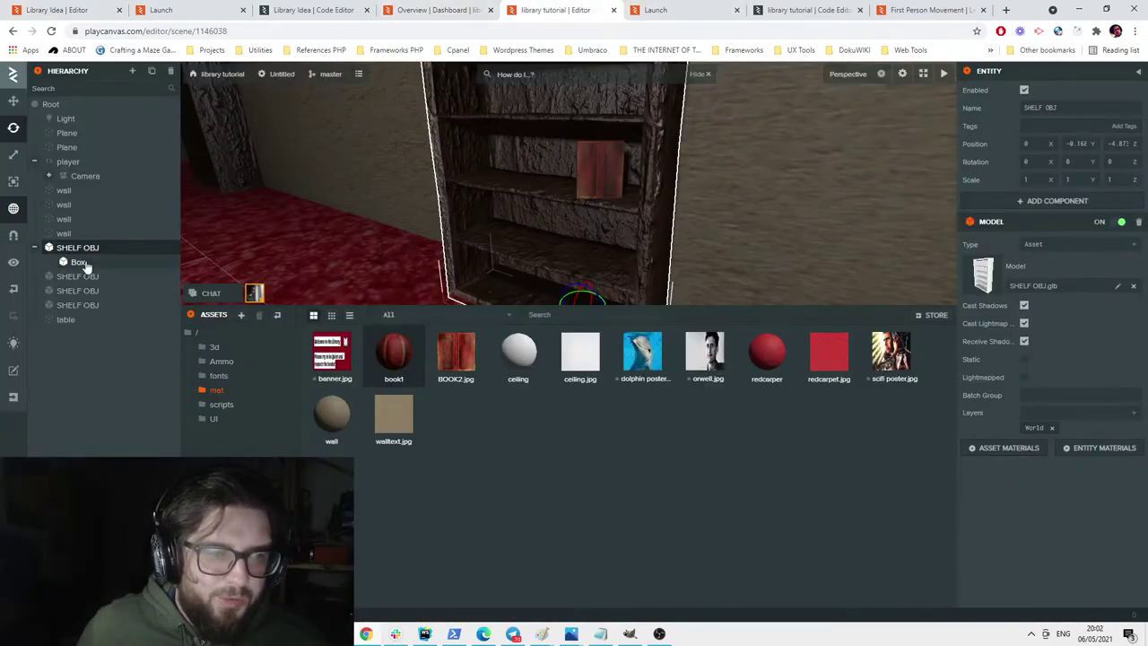
Add a Script component to the player's Camera entity.
left_click(98, 178)
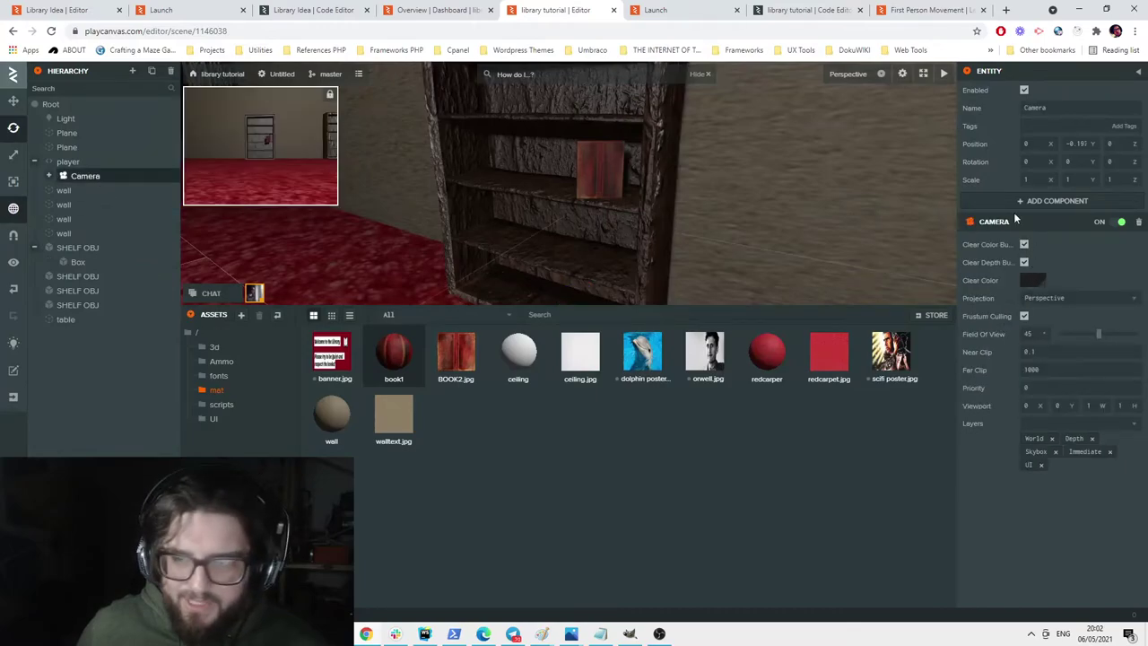
left_click(1043, 201)
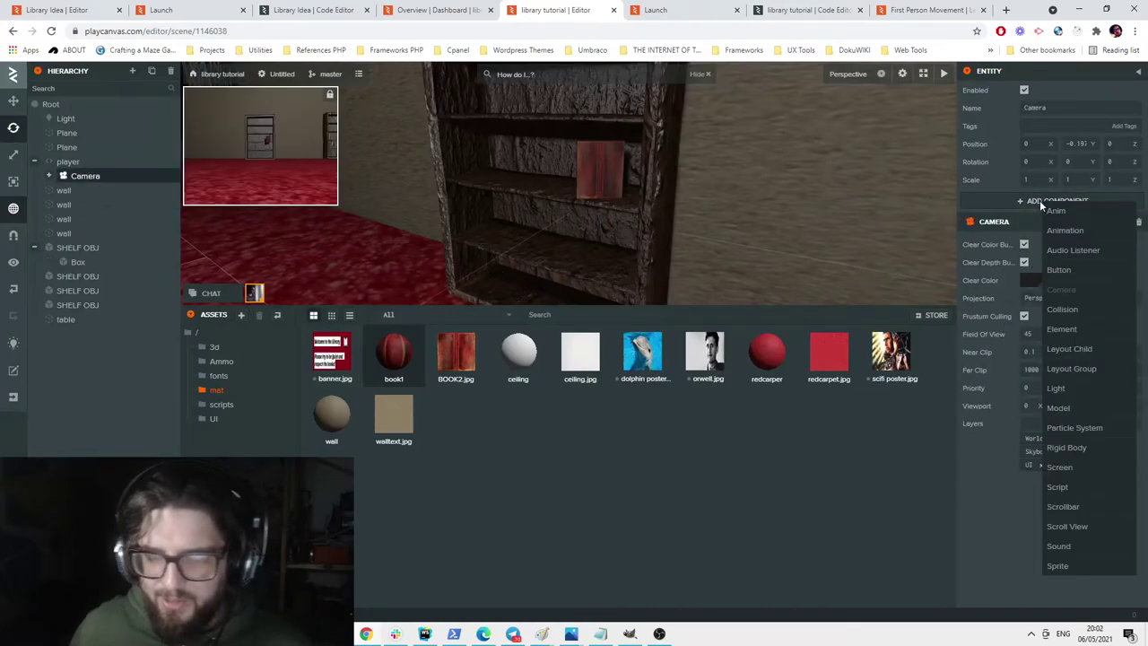
left_click(1067, 487)
Create a new script named "pickerRaycaster" on the Camera's Script component.
left_click(1048, 506)
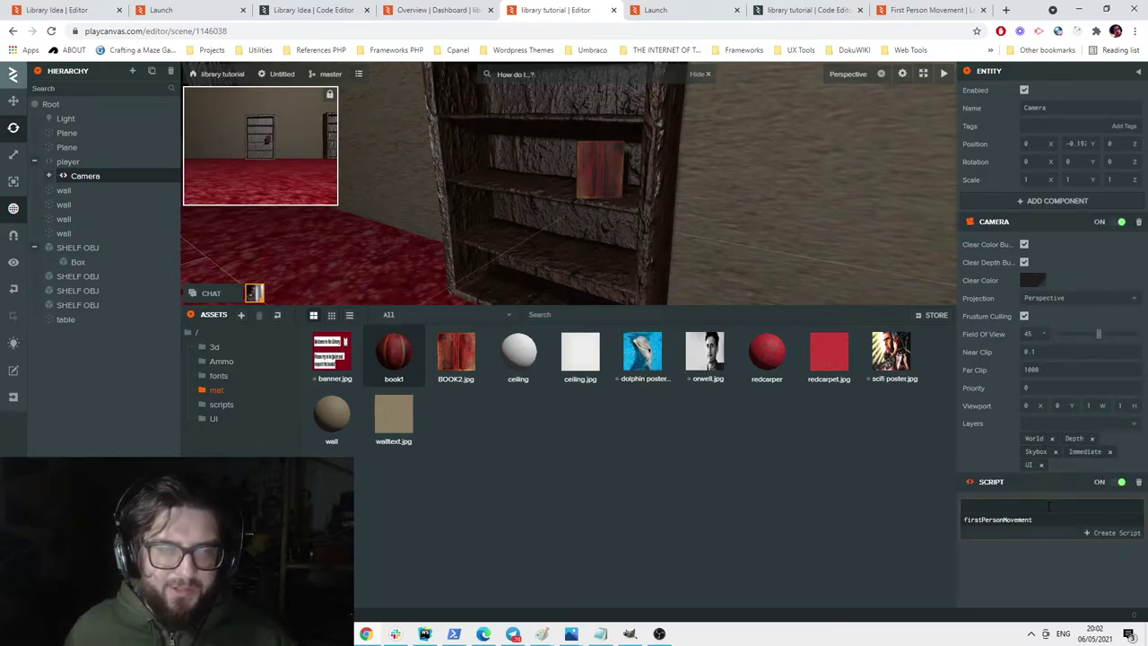
left_click(314, 7)
left_click(595, 7)
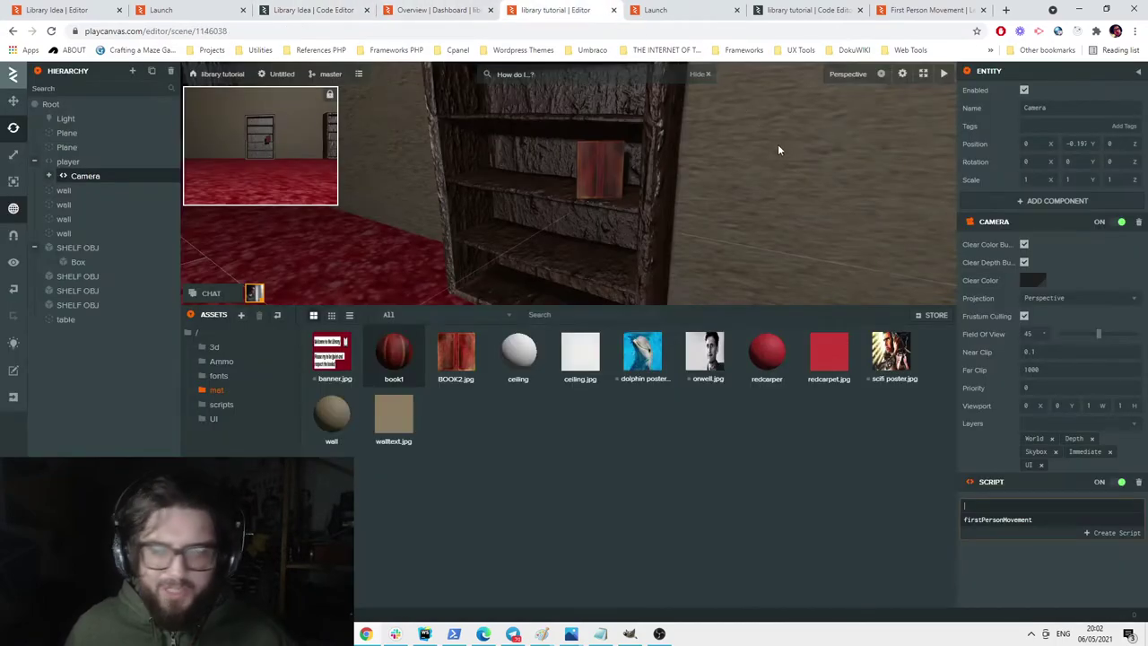
type("pick")
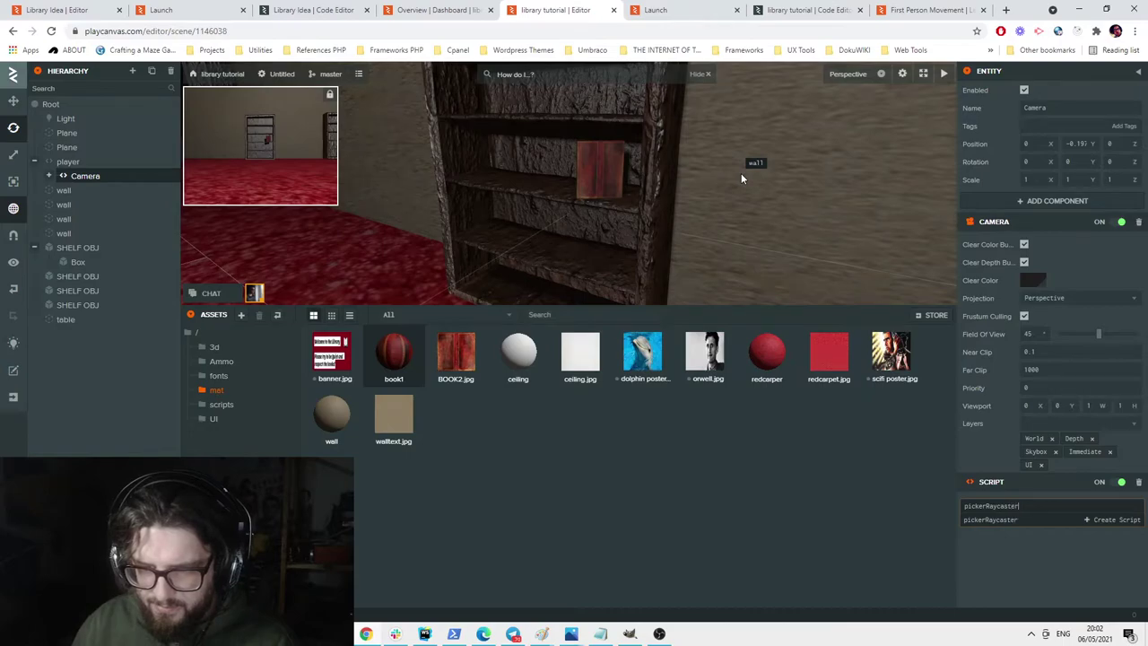
type("erRaycaster")
key("Return")
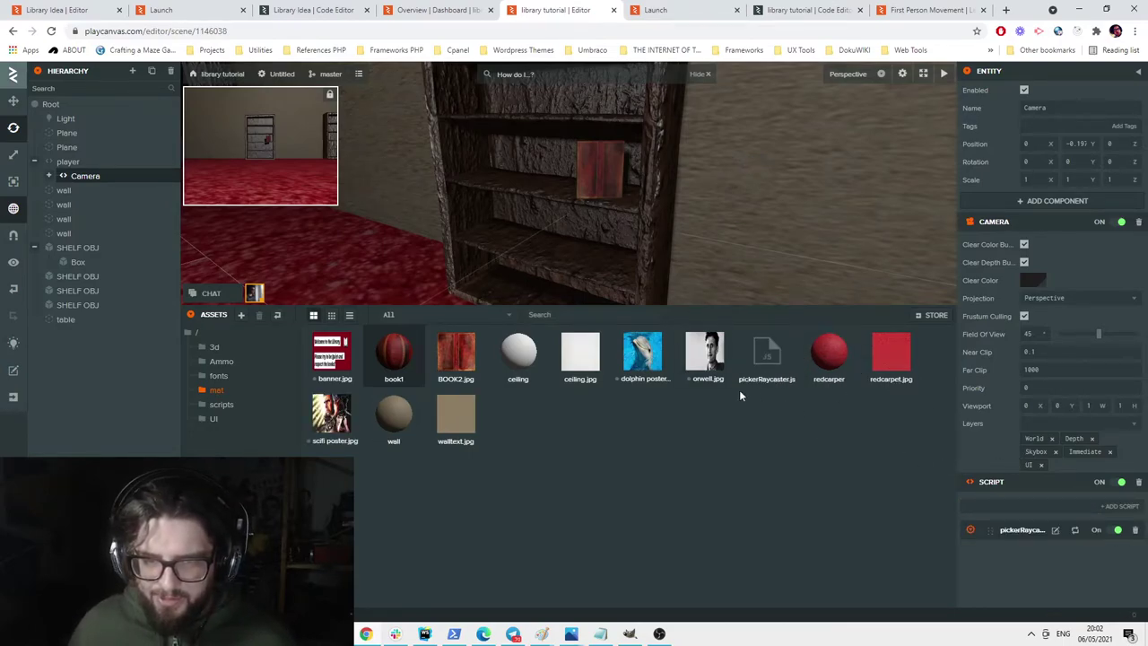
Move pickerRaycaster.js from the mat folder into the scripts folder and open it in the code editor.
left_click_drag(767, 359, 217, 408)
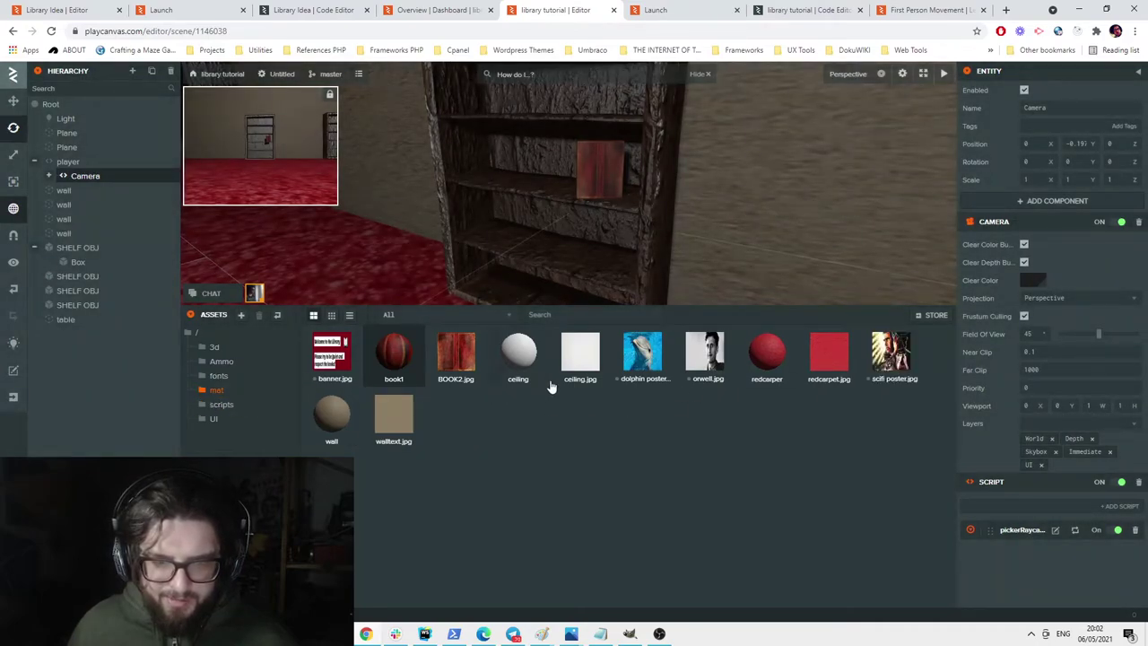
left_click(1055, 530)
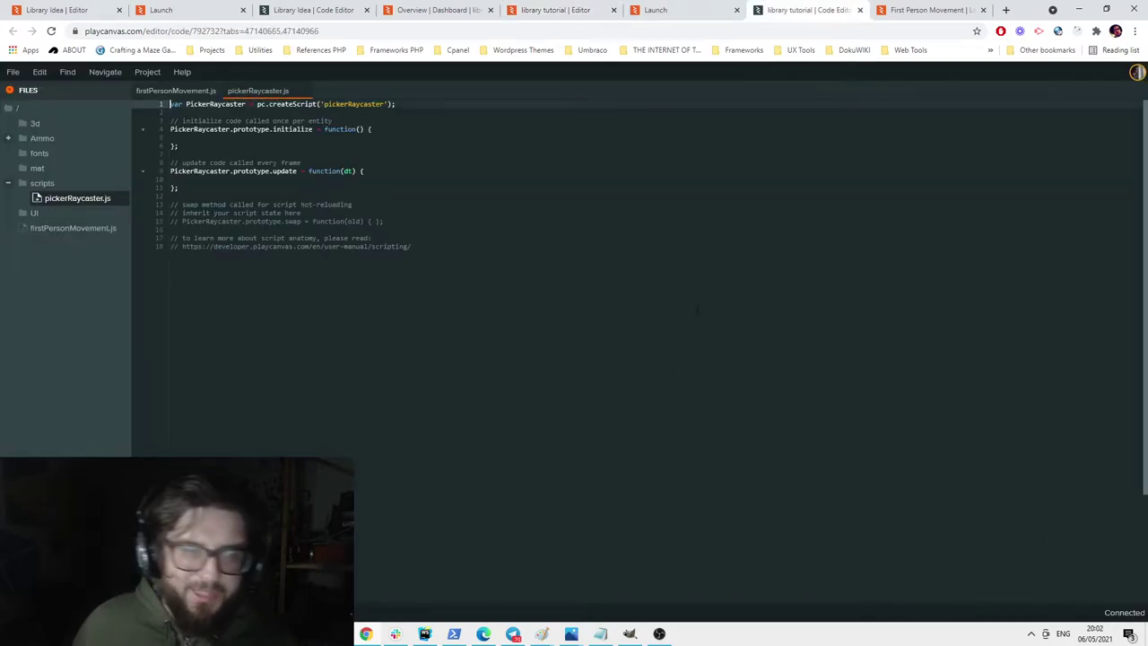
Copy the EVENT_MOUSEDOWN listener line from Library Idea's pickerRaycast.js into the initialize function of pickerRaycaster.js.
left_click(303, 7)
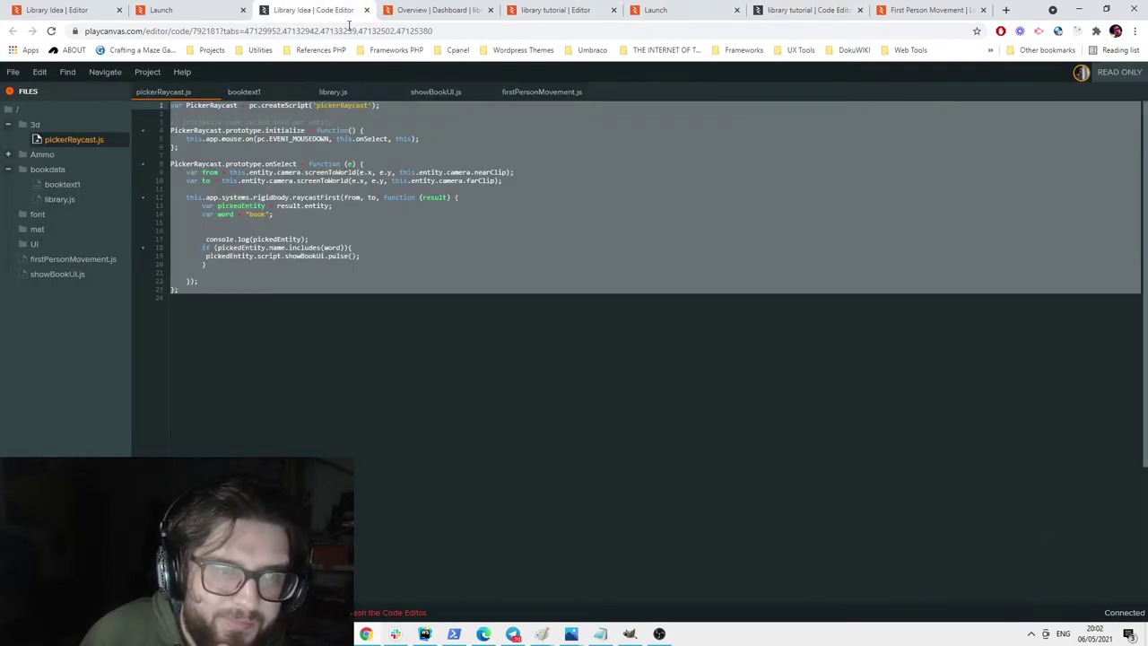
left_click(526, 5)
left_click(488, 4)
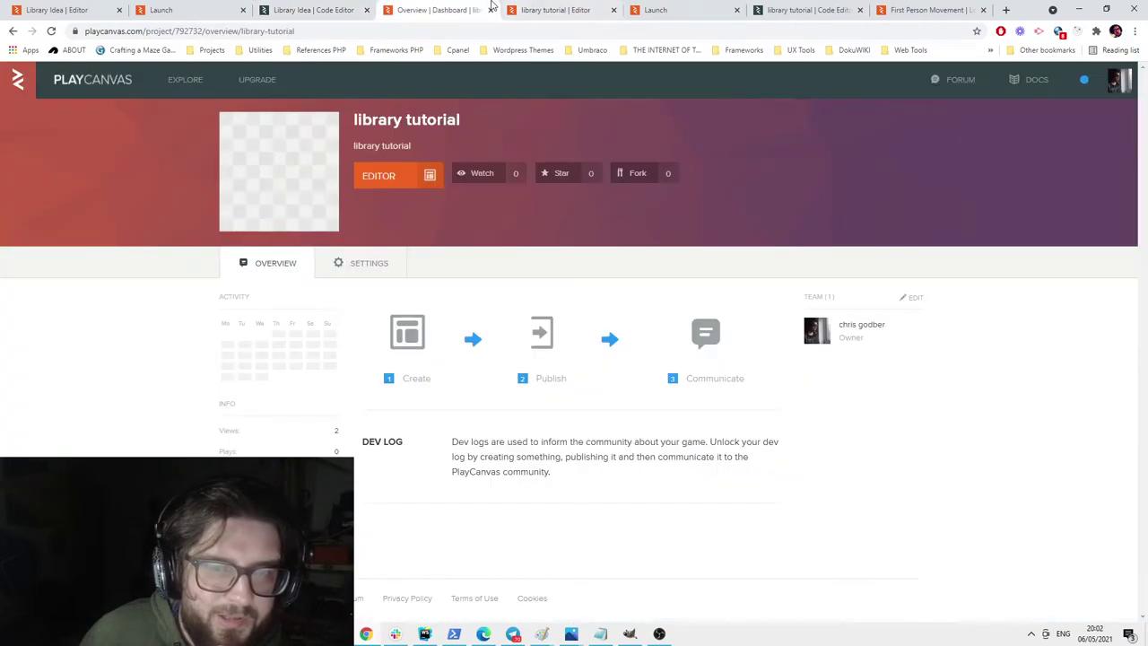
left_click(574, 6)
left_click(633, 7)
left_click(788, 7)
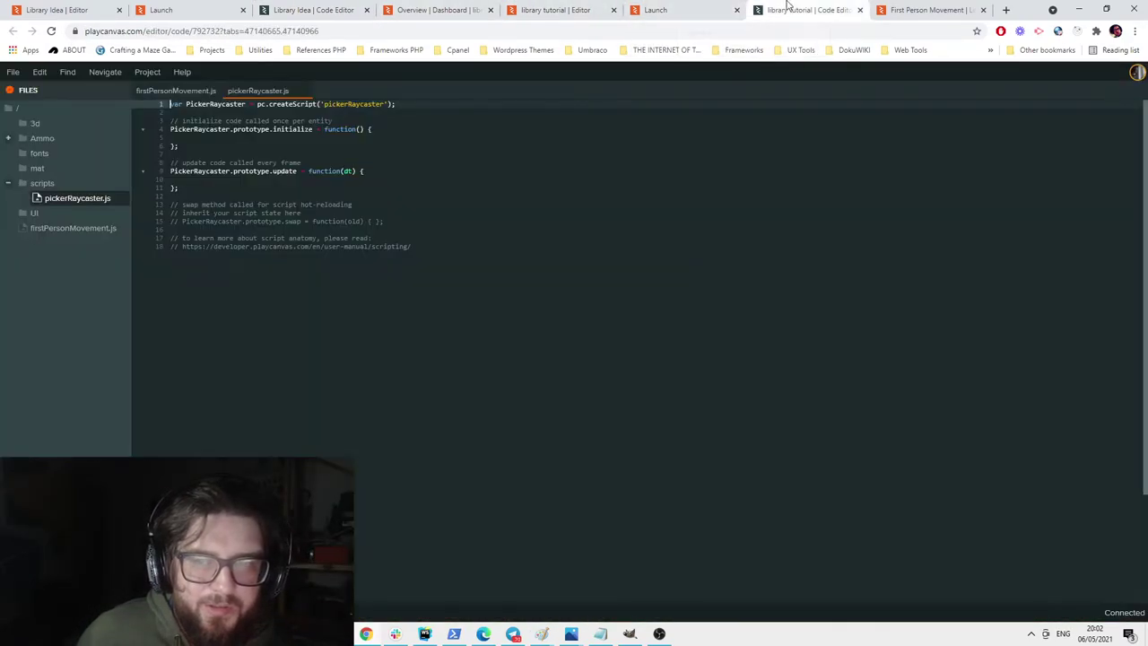
left_click(262, 139)
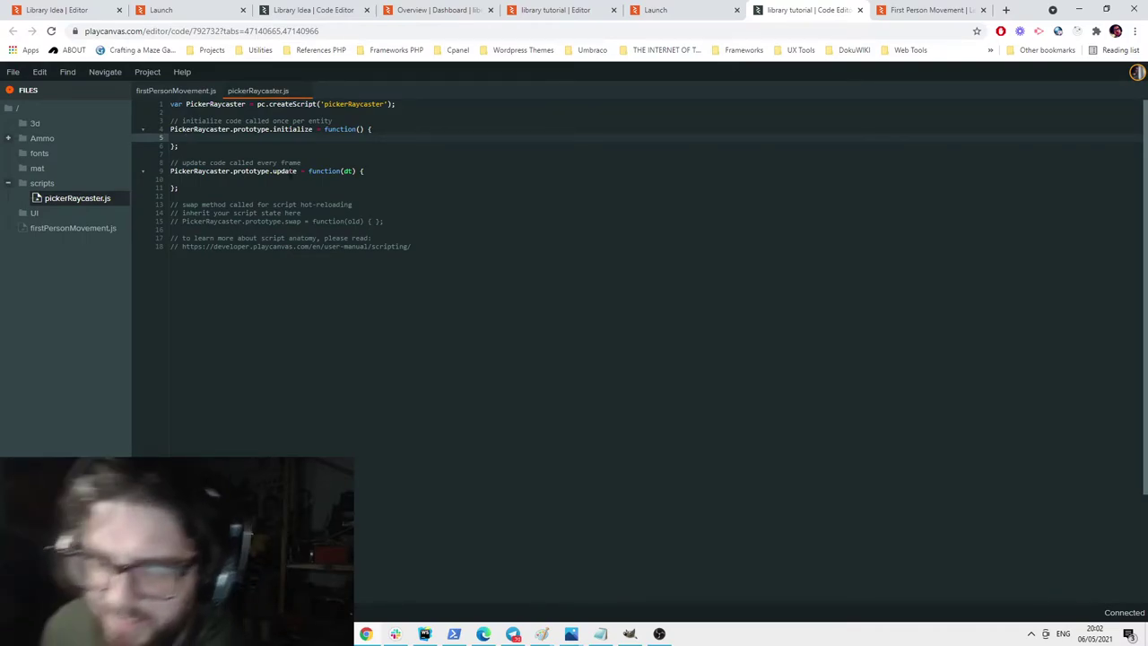
left_click(318, 10)
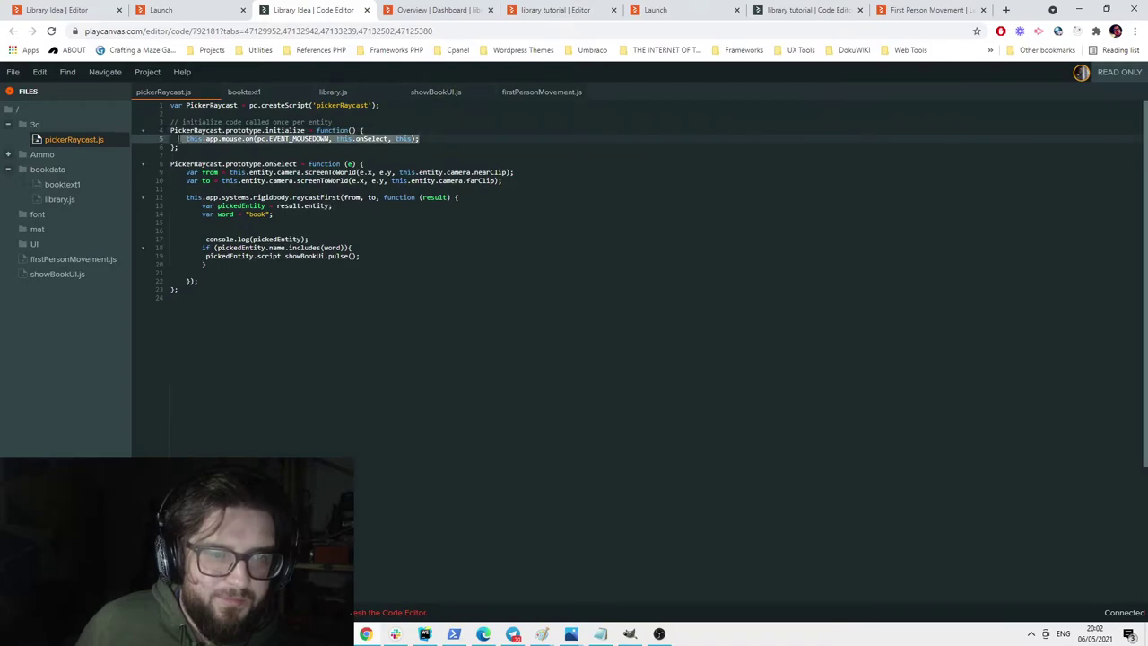
left_click(839, 5)
key("ctrl+v")
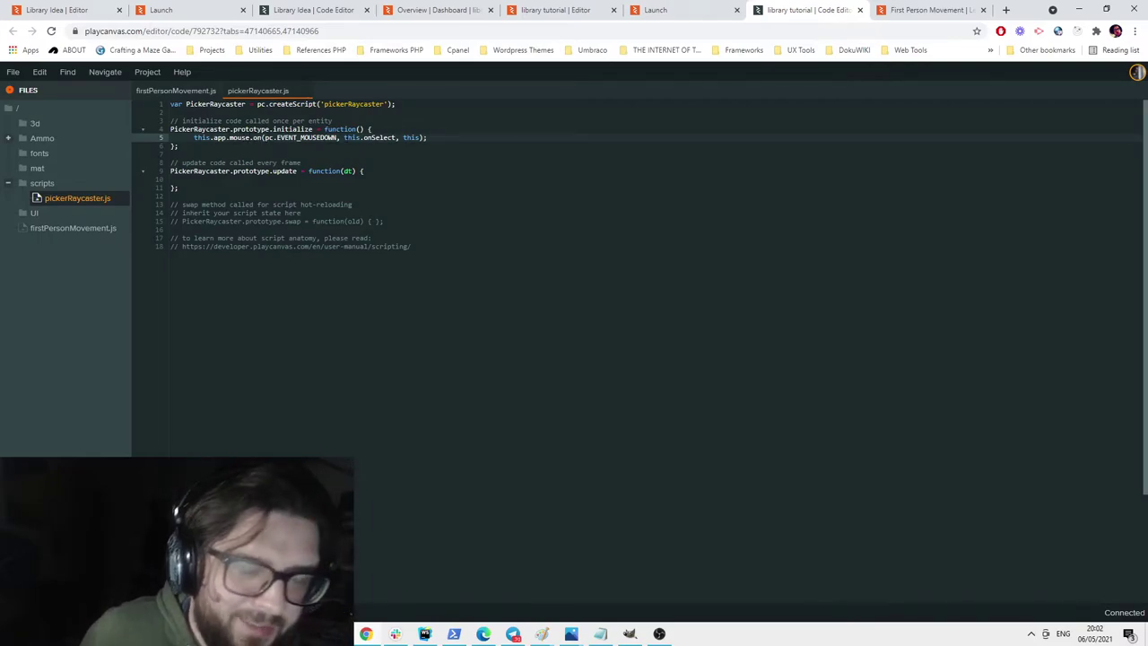
left_click(355, 163)
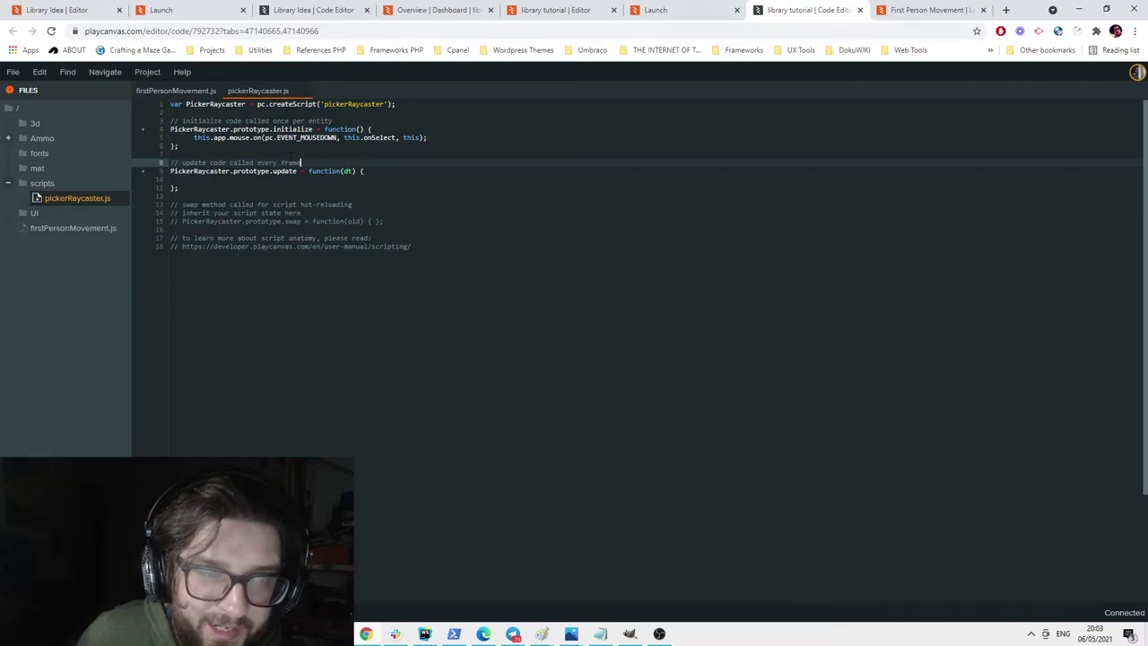
left_click(314, 10)
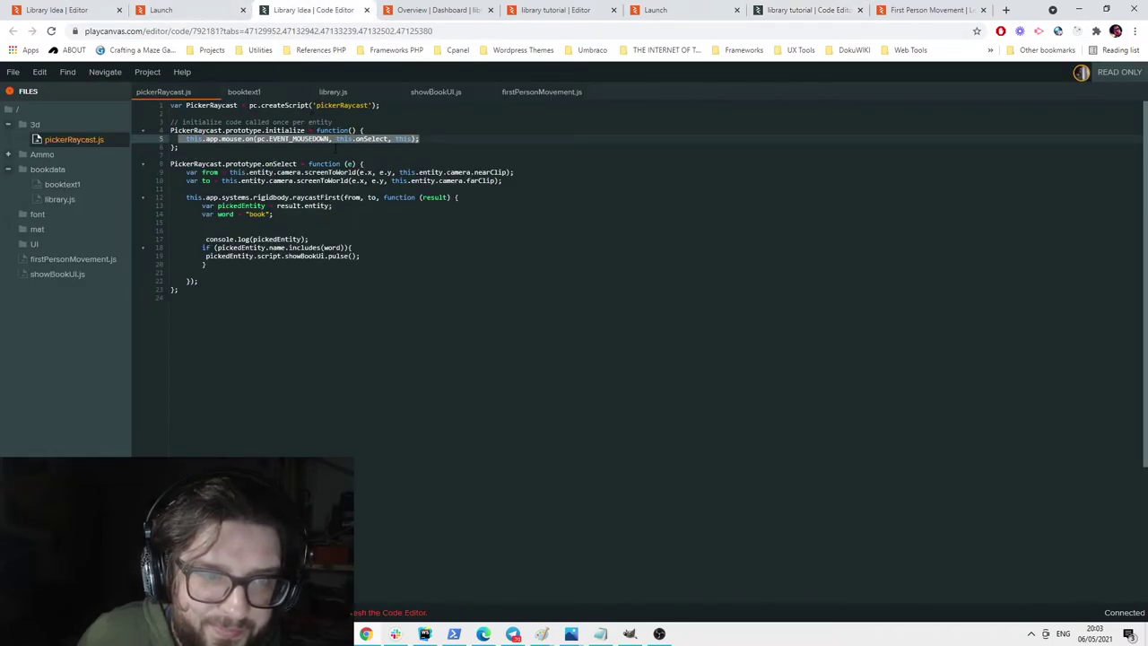
left_click(682, 10)
left_click(793, 8)
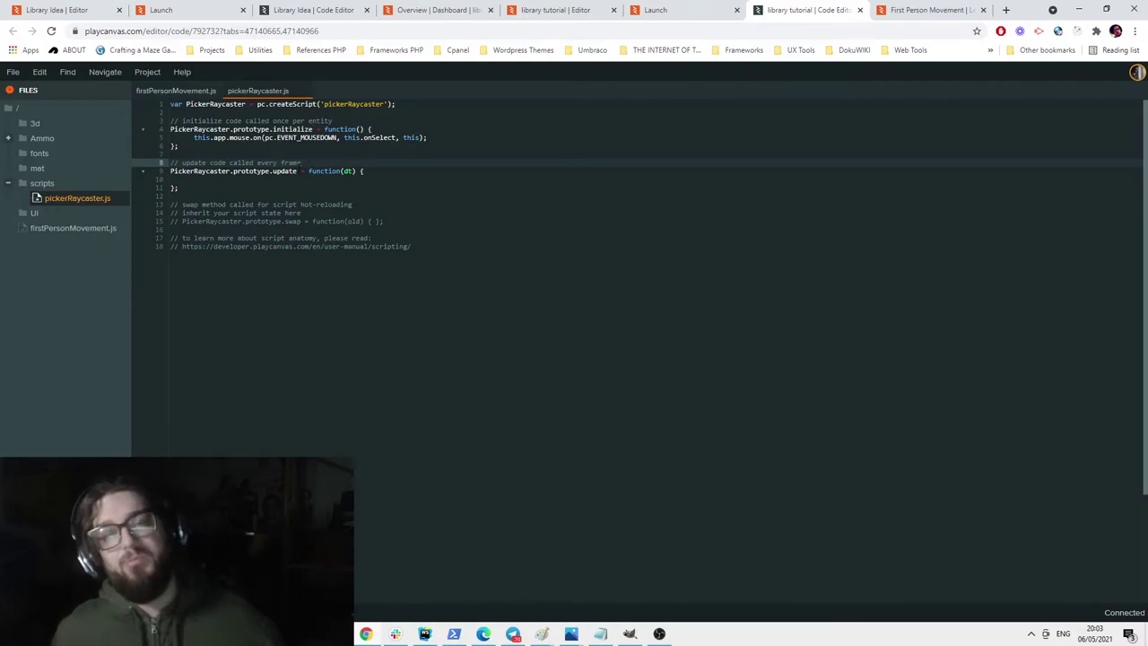
left_click(296, 7)
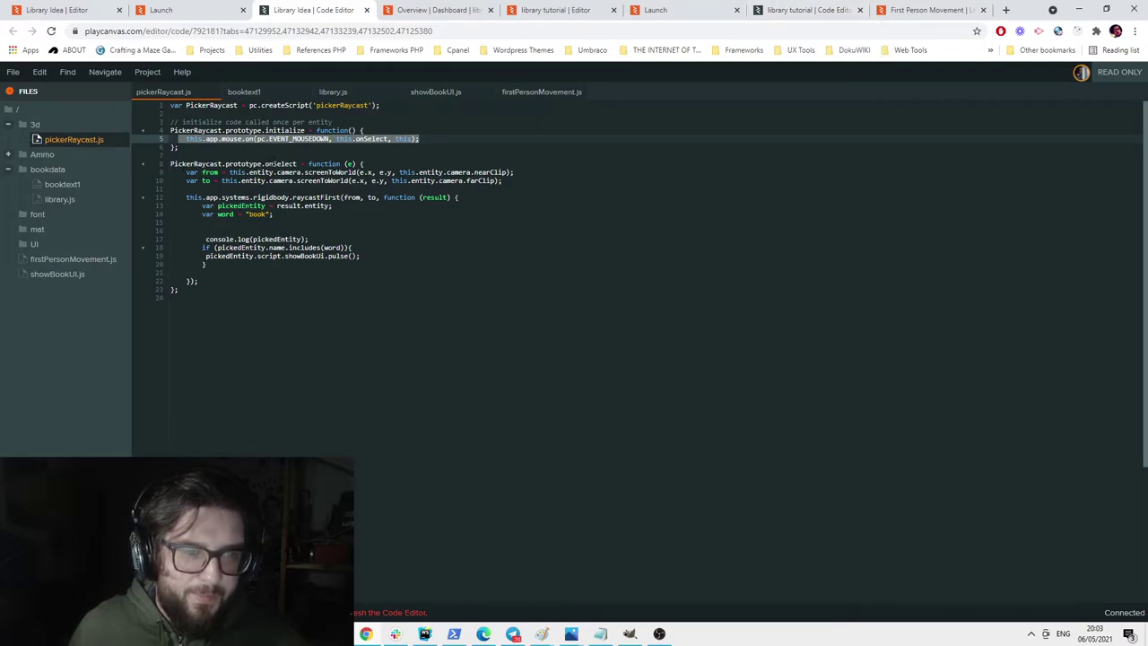
left_click(767, 7)
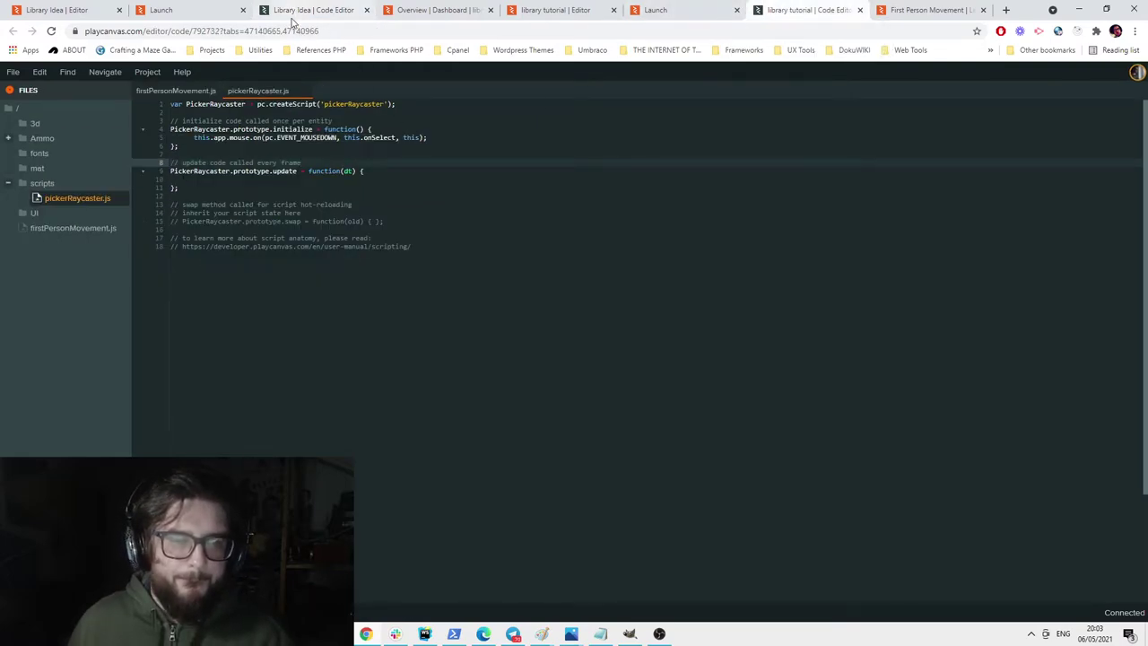
Delete the update function and the remaining template comments below initialize in pickerRaycaster.js.
left_click(178, 187)
left_click_drag(189, 187, 149, 164)
key("BackSpace")
left_click_drag(423, 221, 146, 179)
key("BackSpace")
key("BackSpace")
key("BackSpace")
key("BackSpace")
key("Return")
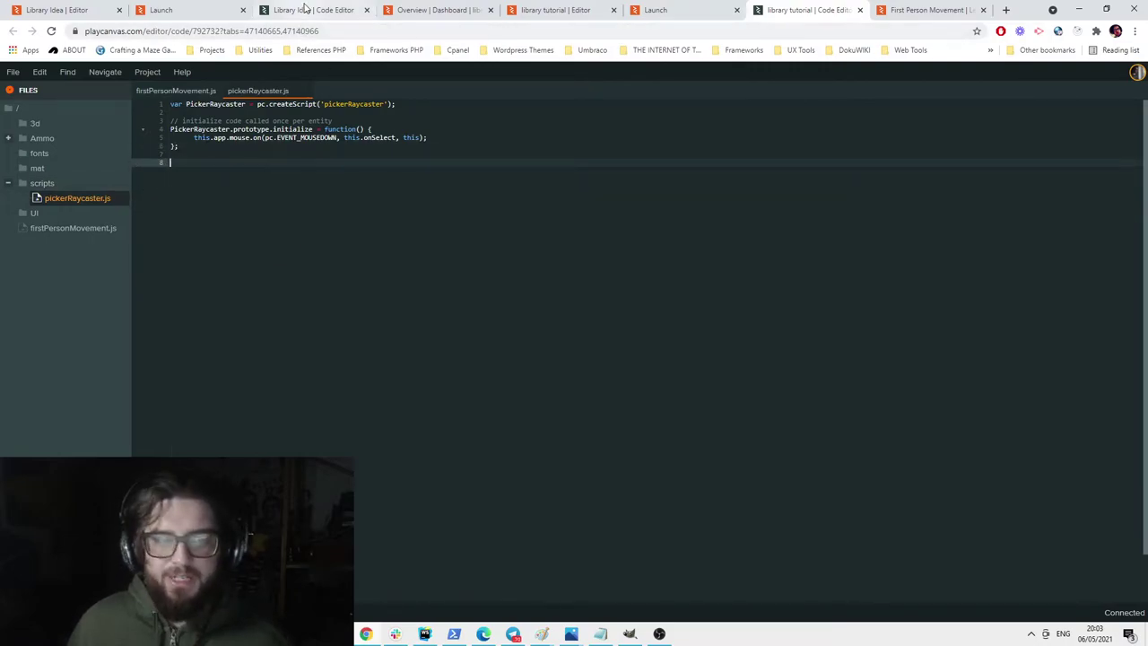
Copy the whole onSelect function from Library Idea's pickerRaycast.js and paste it below initialize in pickerRaycaster.js.
left_click(431, 7)
left_click(220, 8)
left_click(289, 6)
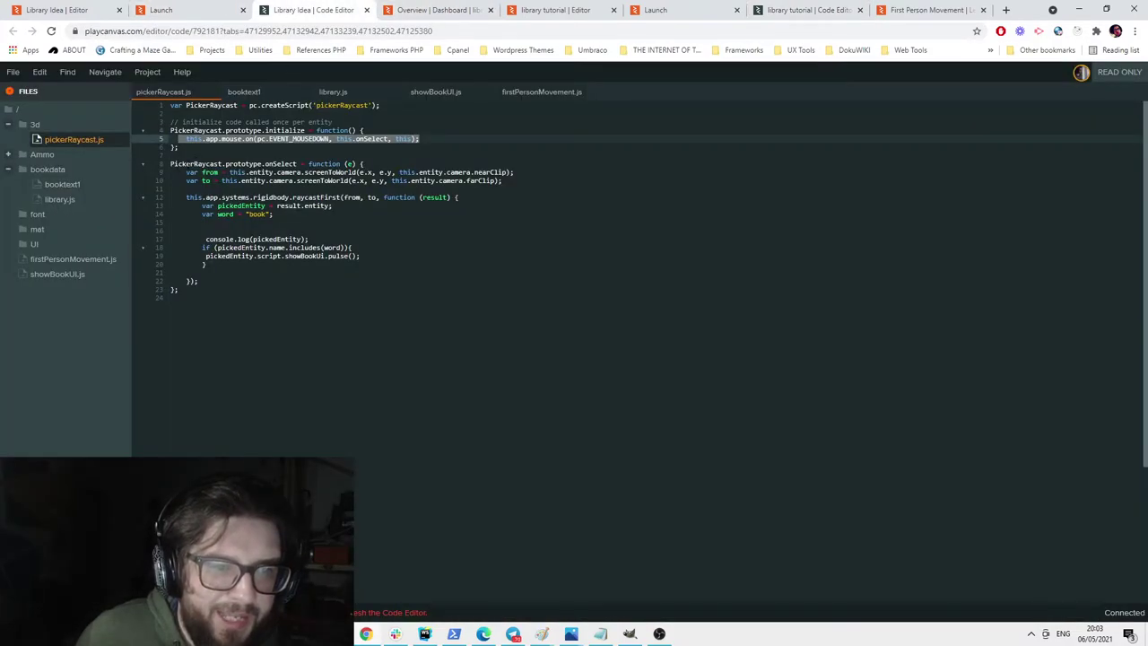
left_click_drag(171, 164, 177, 290)
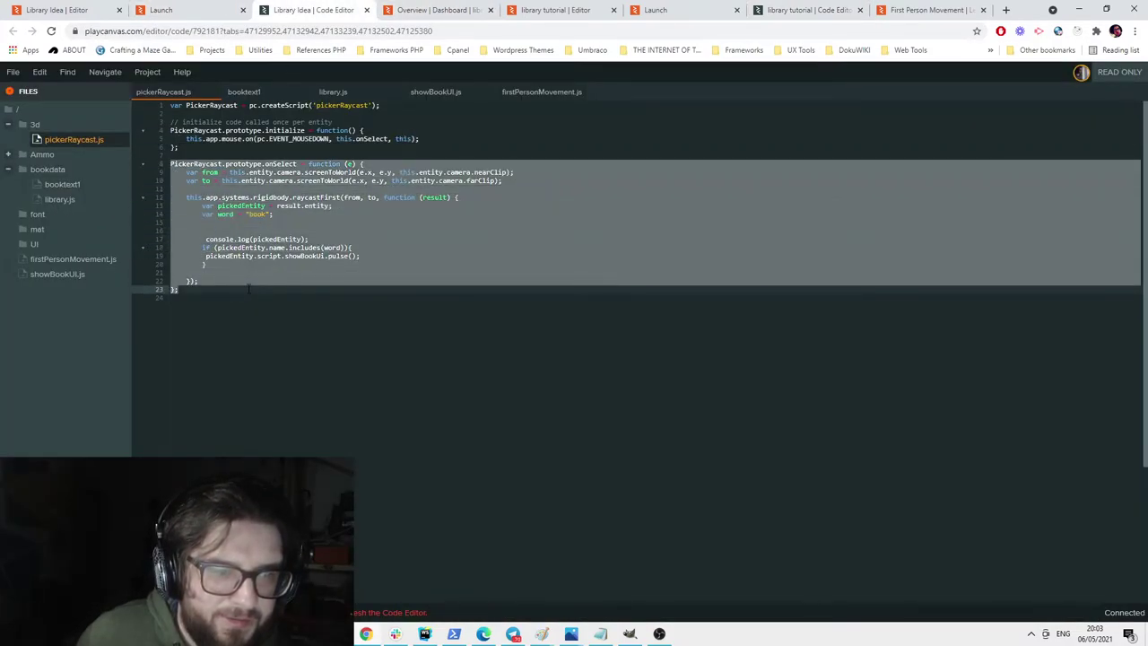
left_click(808, 9)
key("ctrl+v")
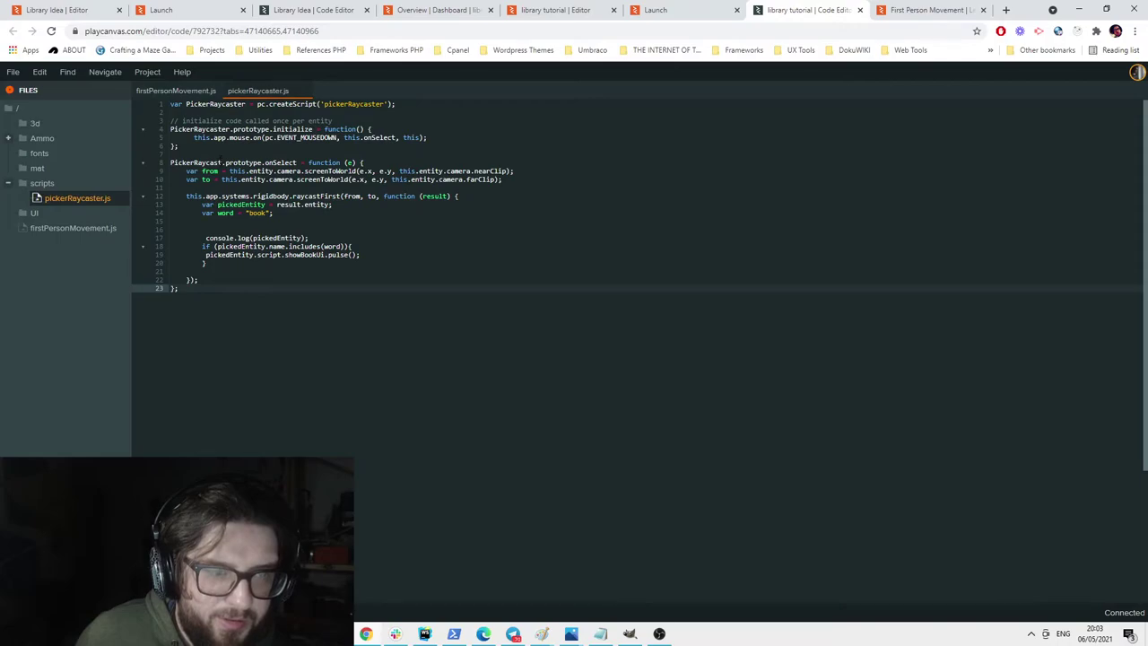
Correct the pasted onSelect function's class name to PickerRaycaster.
left_click(220, 162)
type("er")
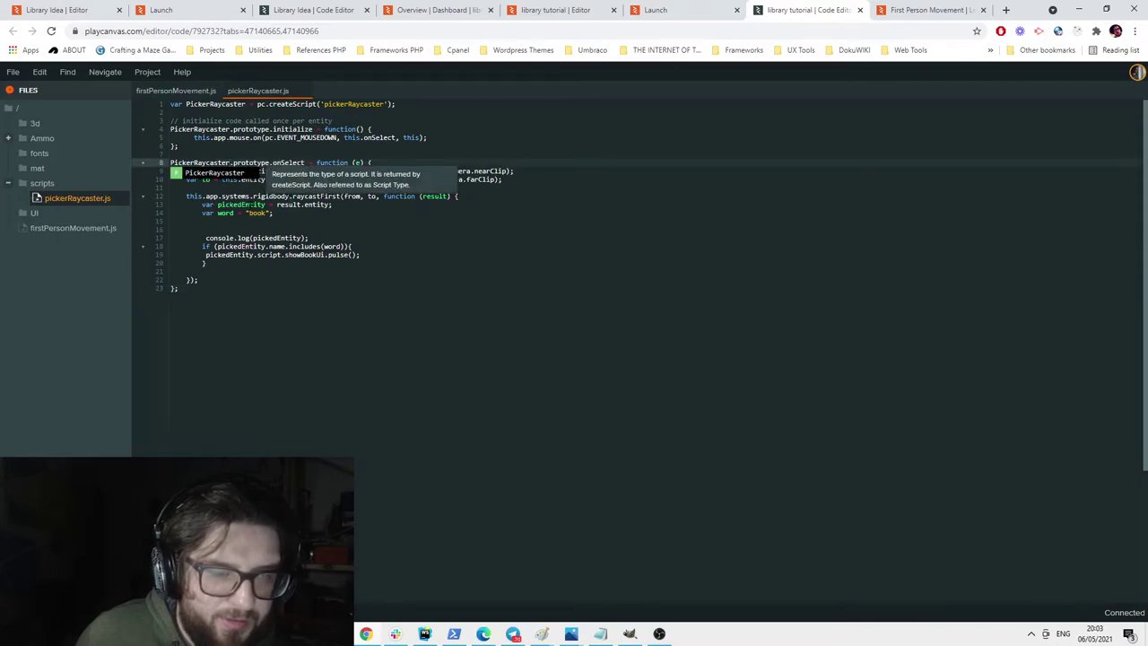
left_click(246, 205)
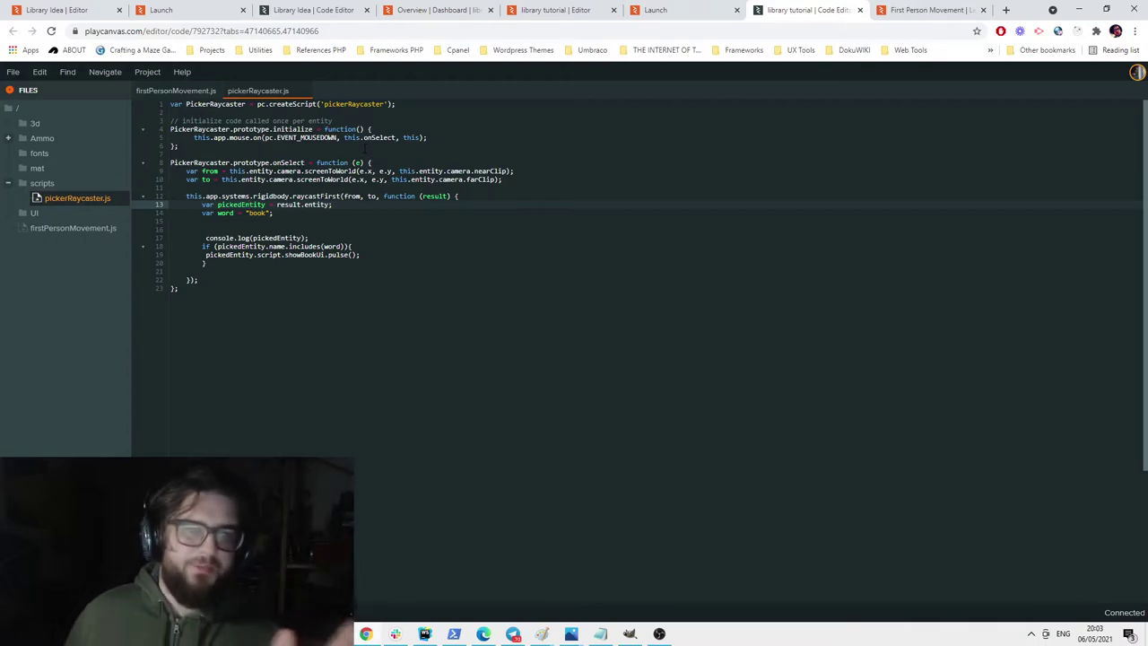
Review the mouse-down listener, the from and to variables, and the raycastFirst callback in pickerRaycaster.js.
left_click_drag(337, 137, 321, 138)
left_click(308, 180)
left_click_drag(186, 171, 539, 185)
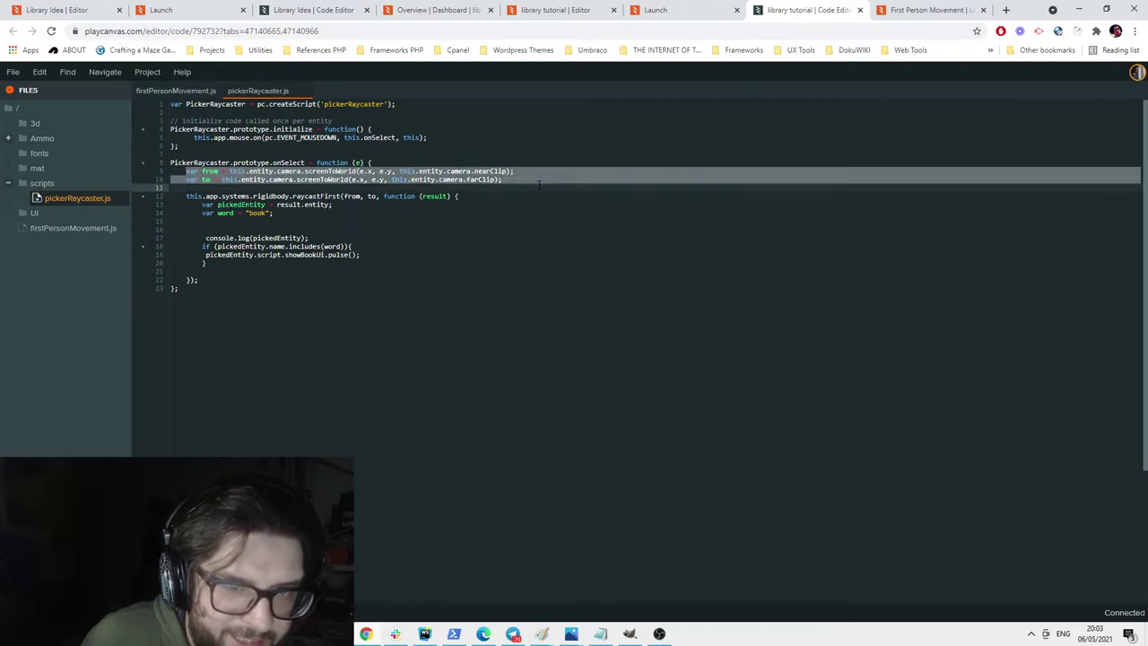
left_click(460, 207)
left_click_drag(185, 197, 386, 197)
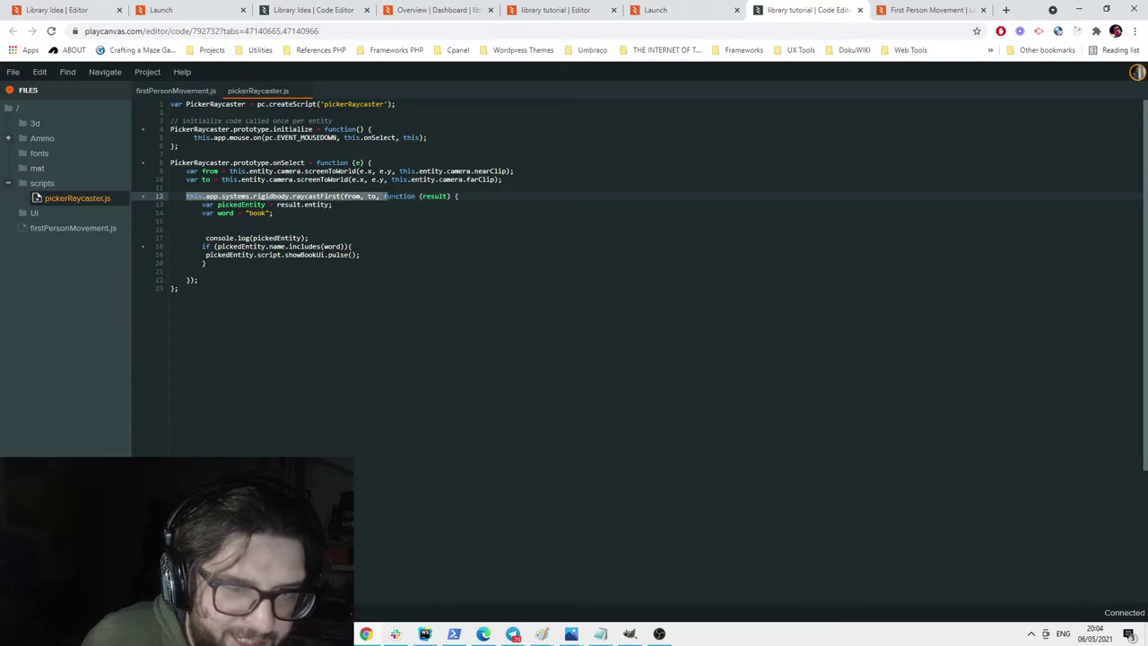
left_click(406, 197)
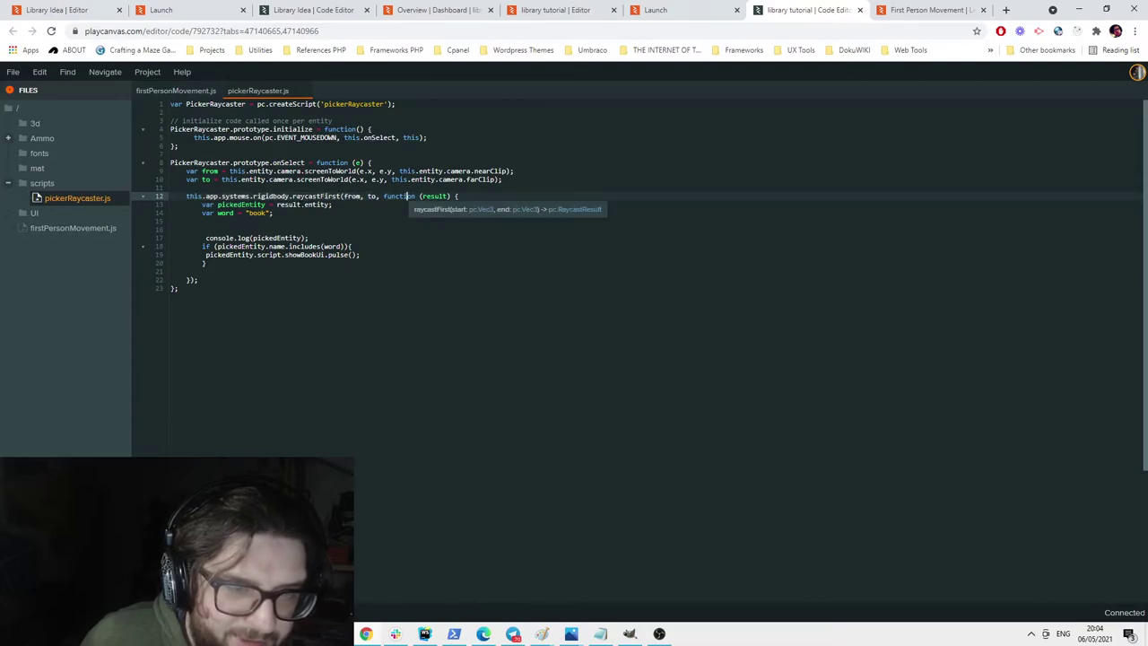
left_click(299, 205)
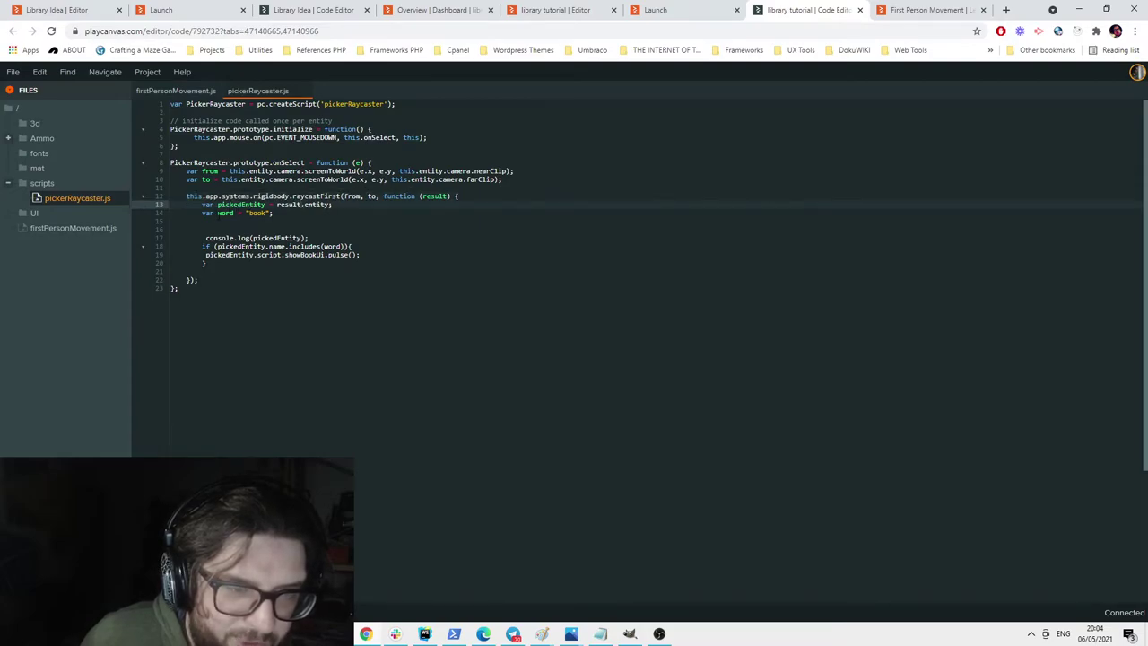
left_click_drag(312, 238, 190, 238)
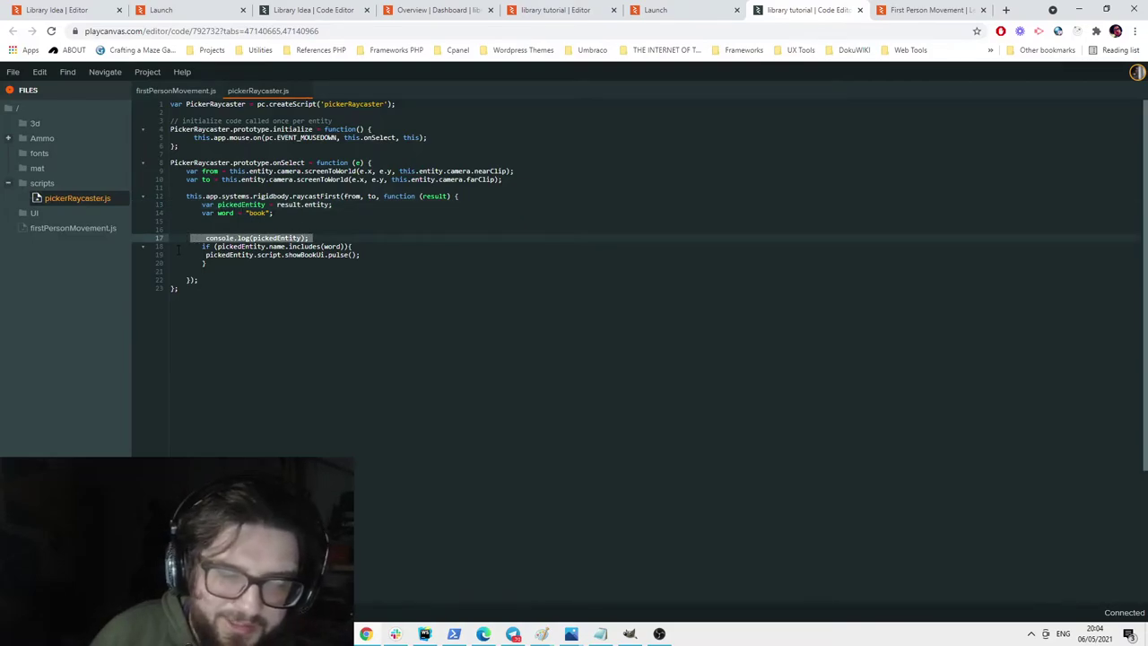
key("BackSpace")
key("ctrl+z")
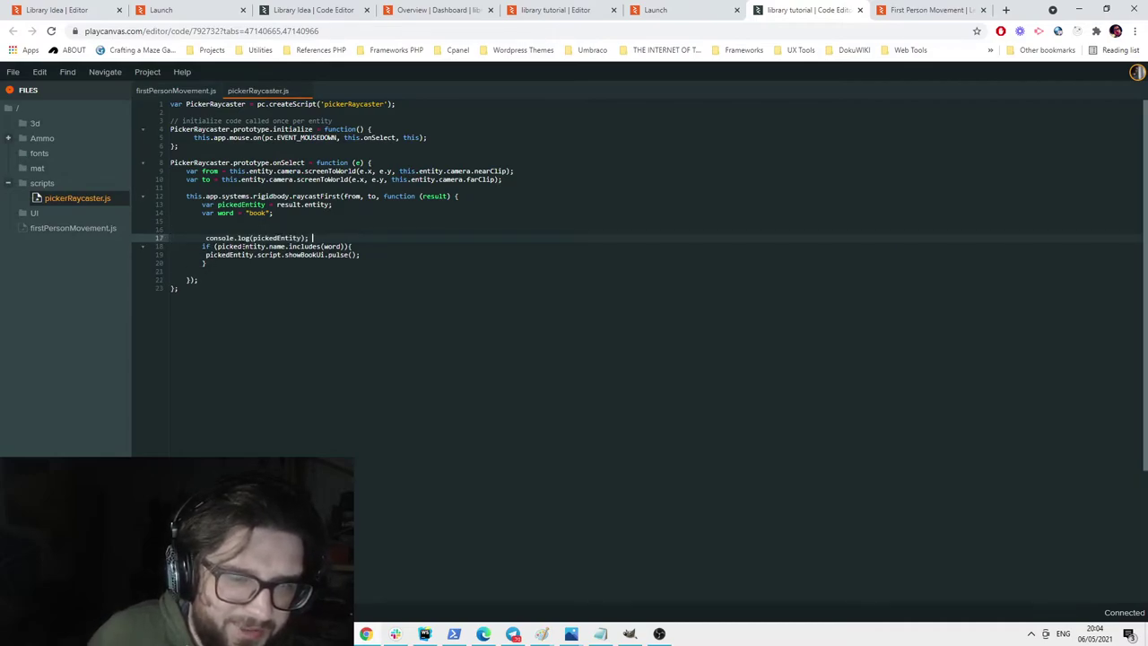
Remove the blank lines above console.log in the raycast callback of pickerRaycaster.js and align it with the surrounding code.
key("BackSpace")
key("BackSpace")
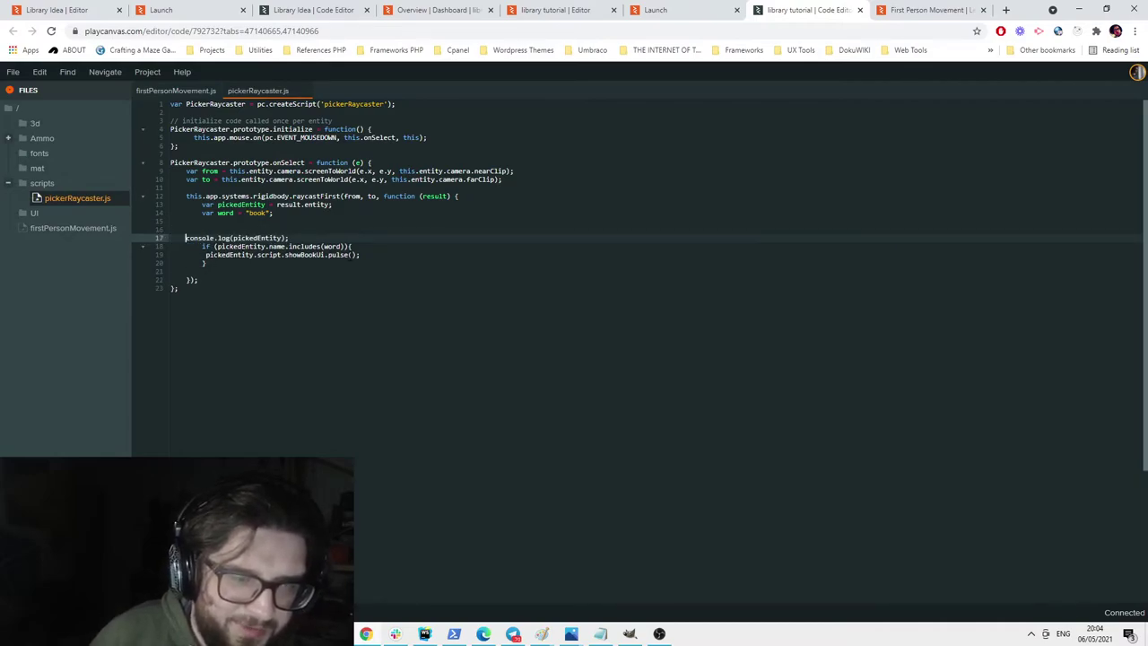
key("Up")
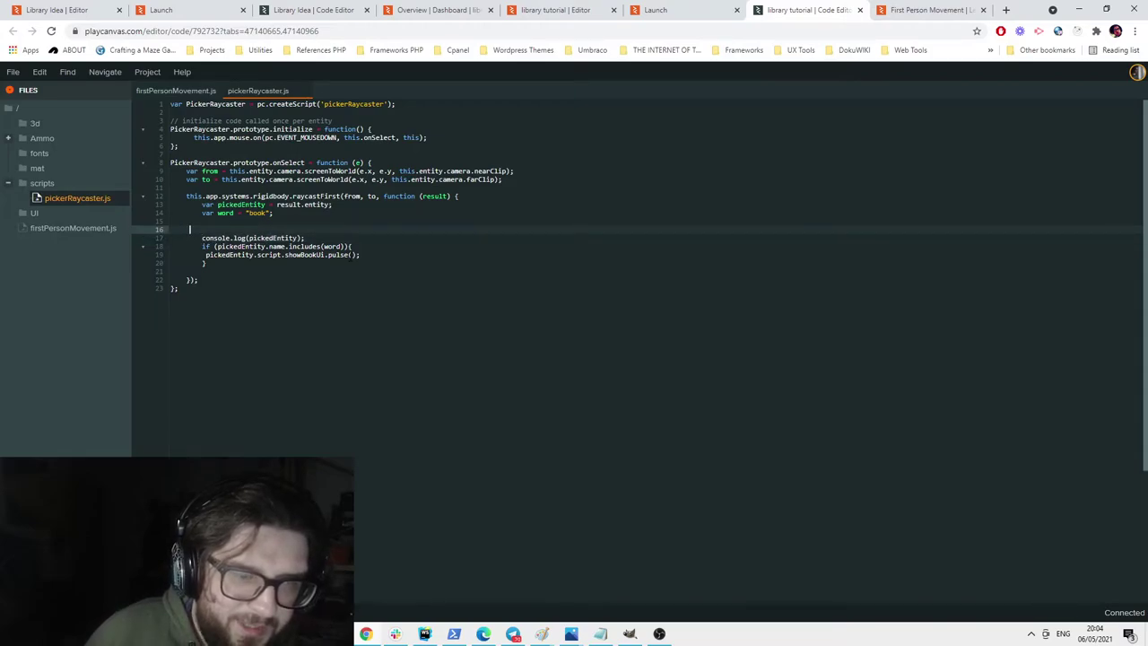
key("BackSpace")
key("BackSpace")
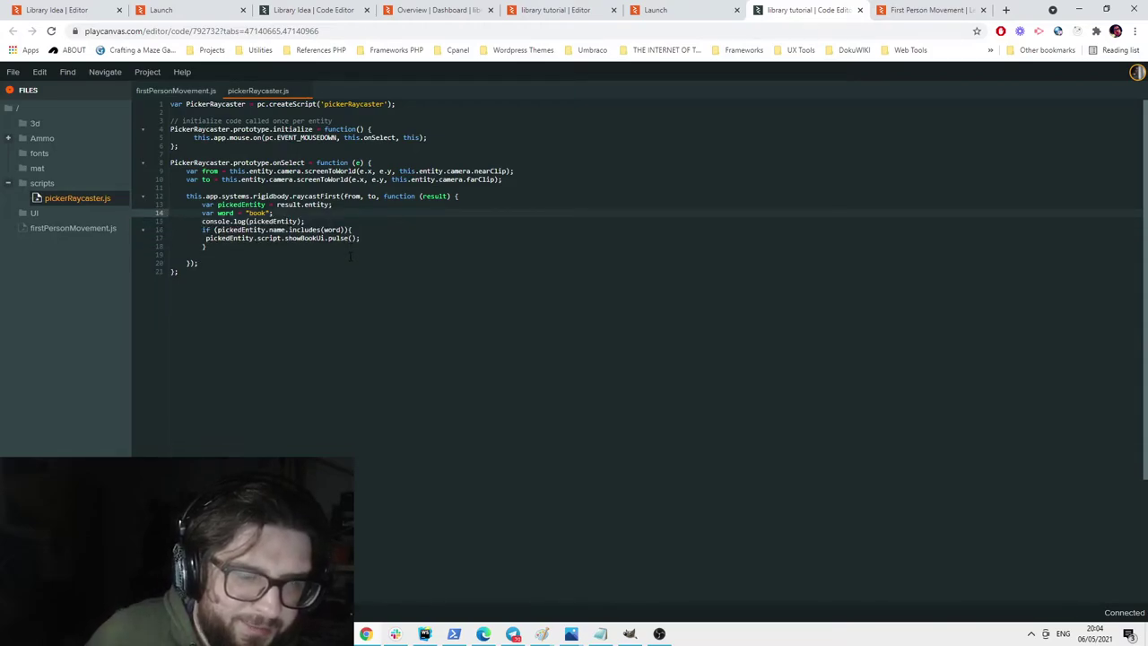
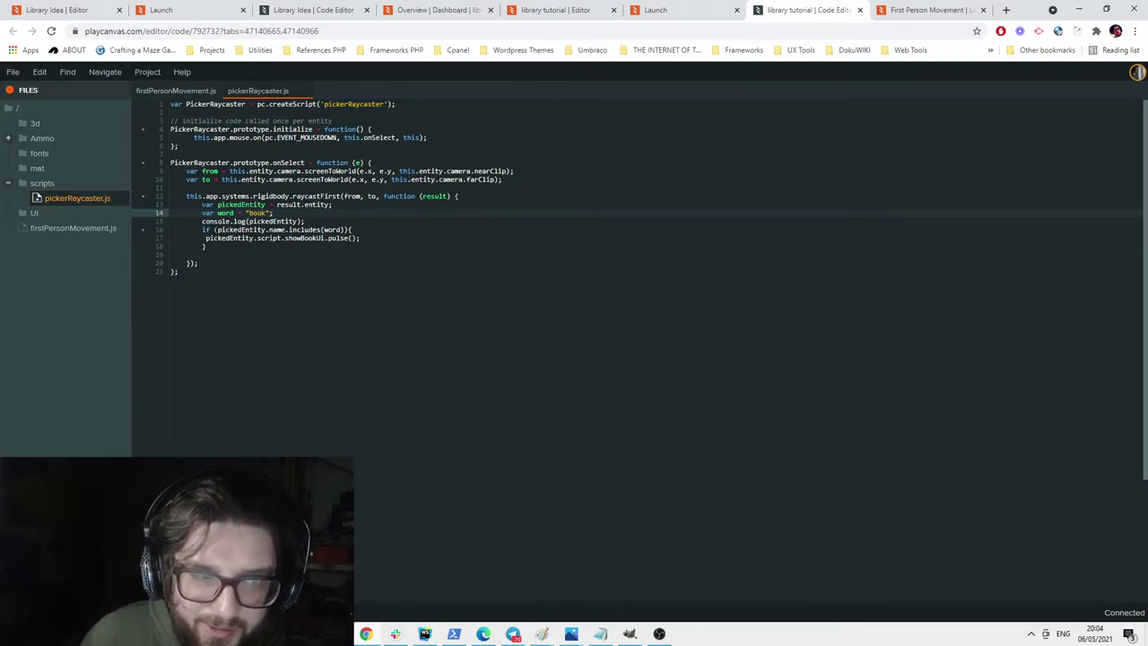
Review the "book" word variable, the entity name check and the showBookUi pulse call in the raycast callback.
left_click_drag(217, 230, 292, 230)
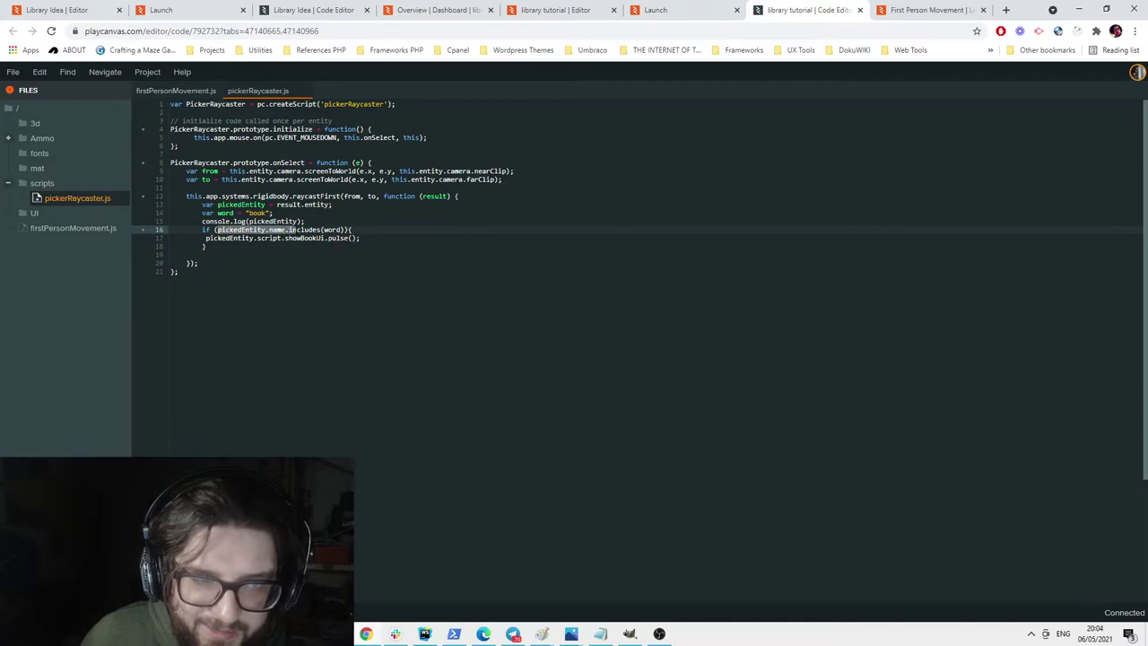
left_click(225, 230)
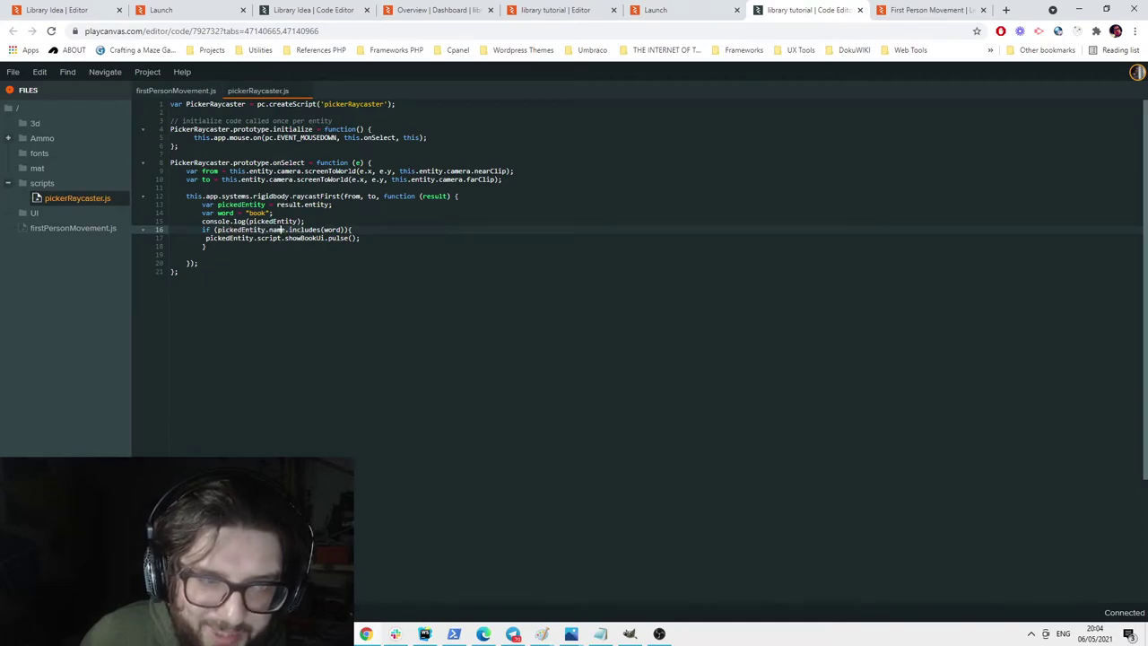
left_click_drag(277, 205, 344, 229)
left_click_drag(273, 212, 244, 213)
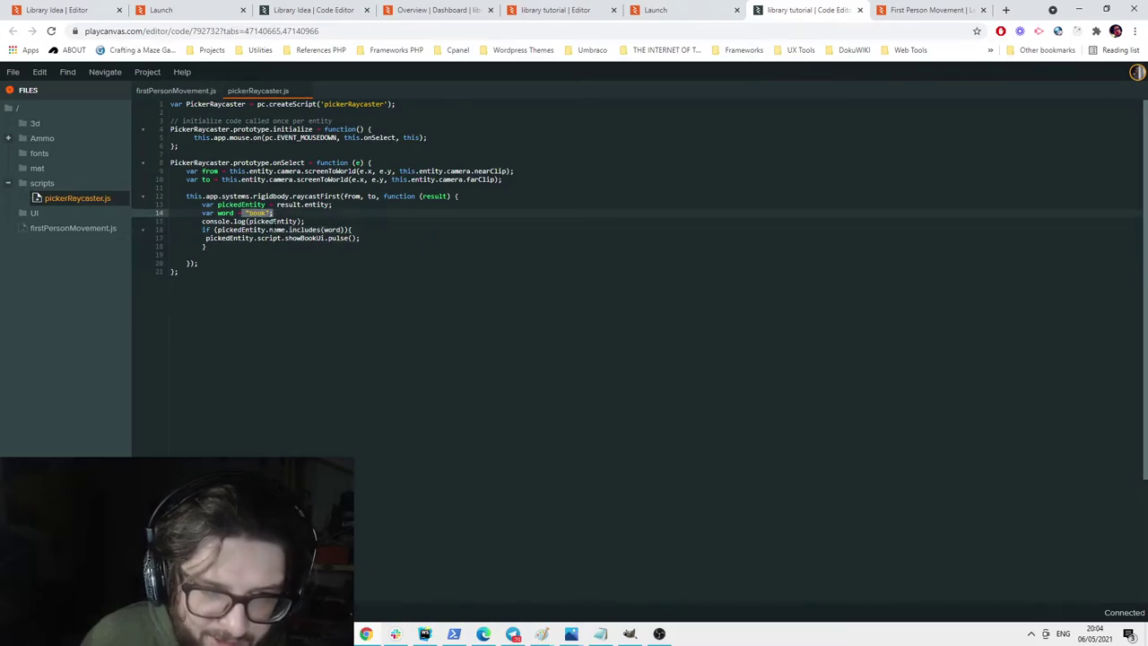
left_click_drag(206, 237, 360, 238)
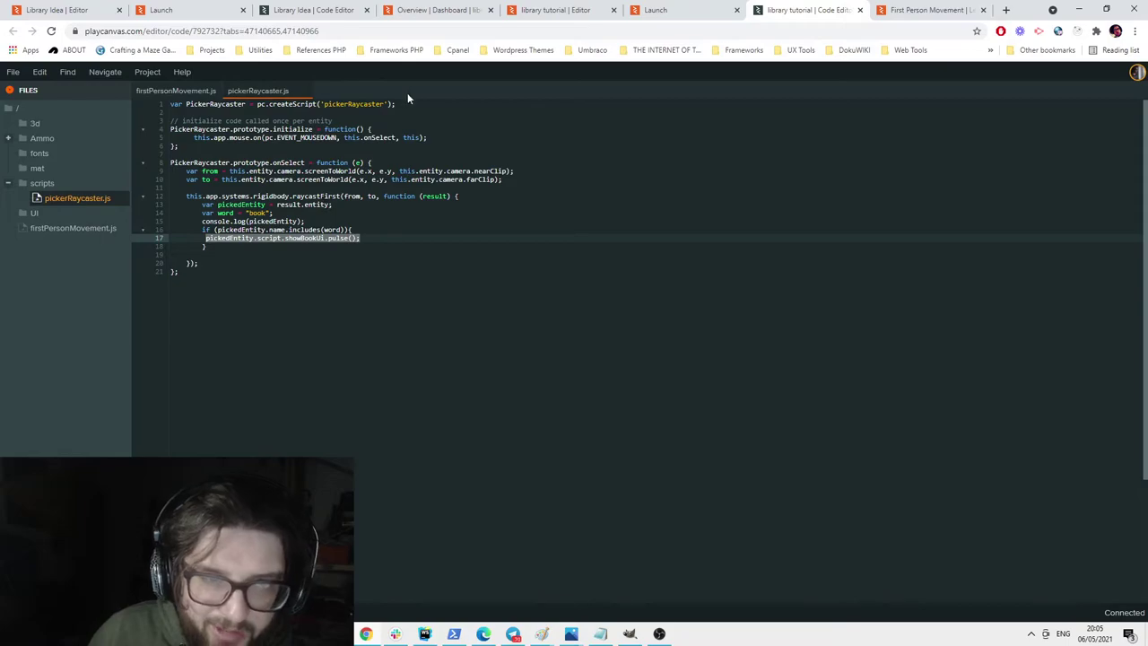
Save the edited pickerRaycaster.js script.
left_click(668, 10)
left_click(756, 9)
left_click(729, 11)
left_click(763, 11)
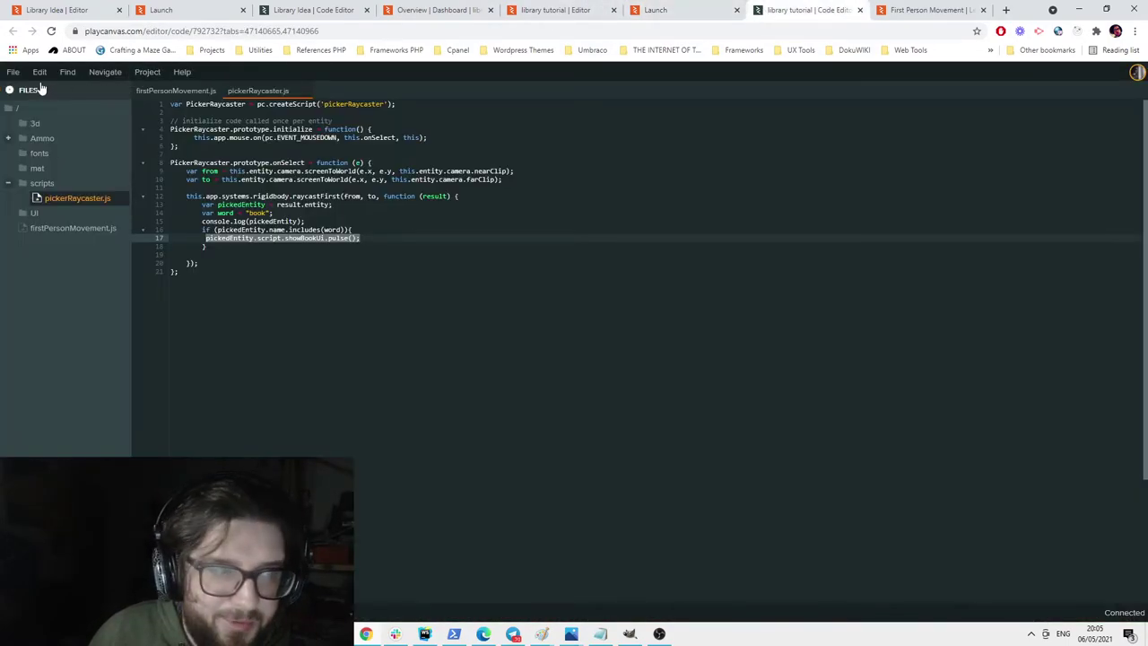
left_click(13, 72)
left_click(44, 149)
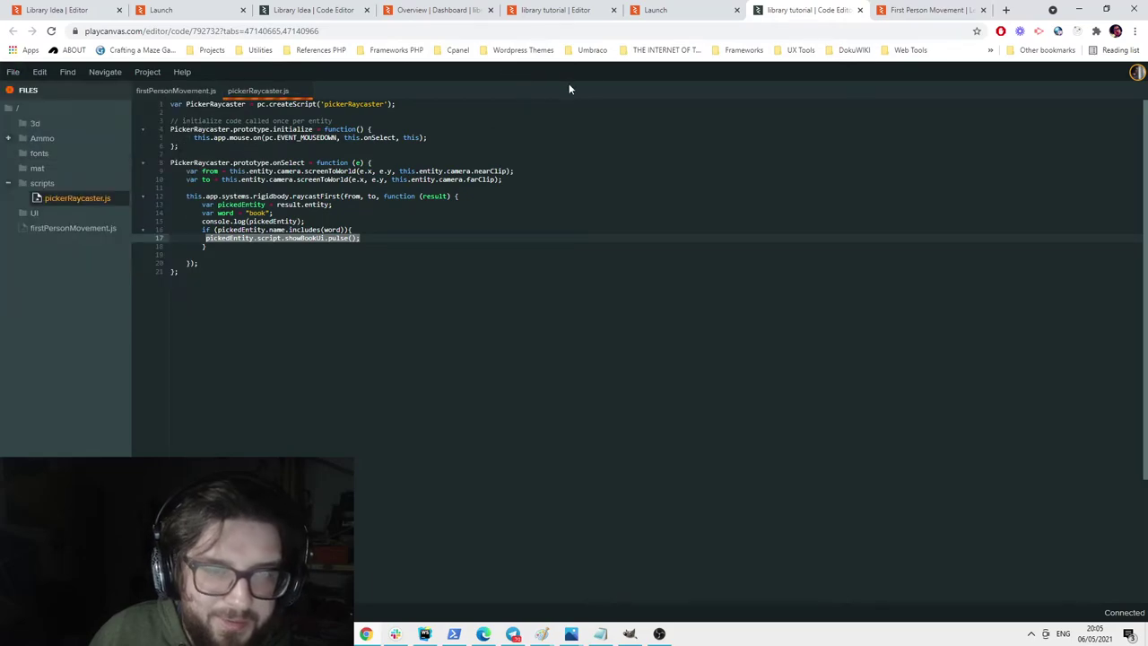
Close the old launch page, relaunch the library tutorial scene from the editor and open the browser's developer tools.
left_click(655, 10)
left_click(736, 10)
left_click(578, 8)
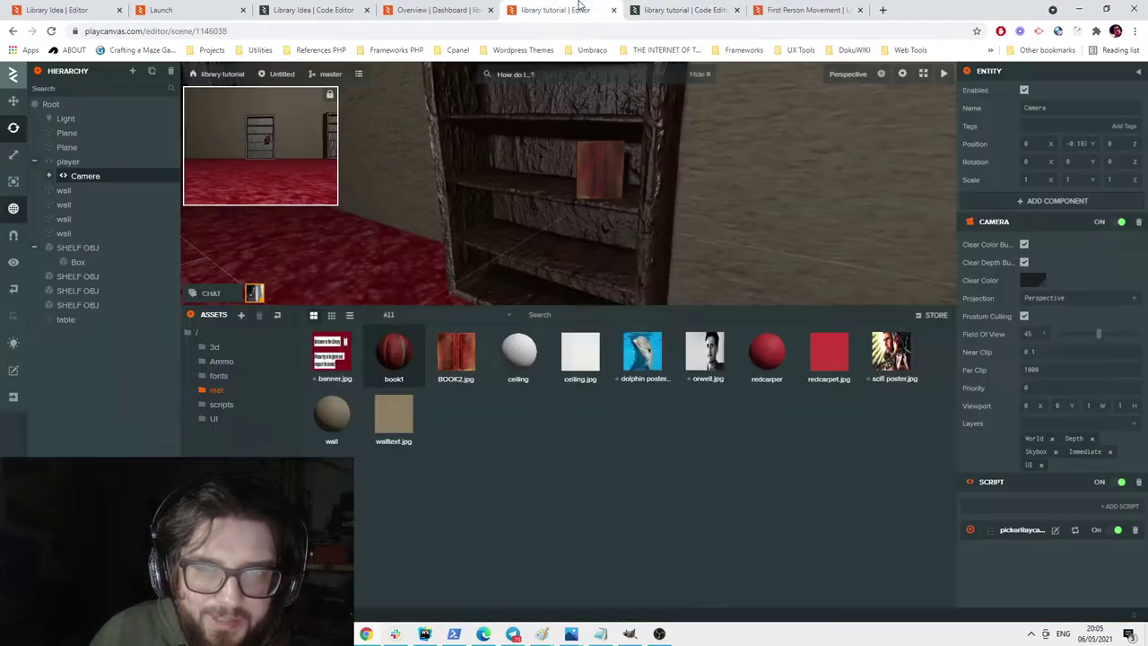
left_click(944, 78)
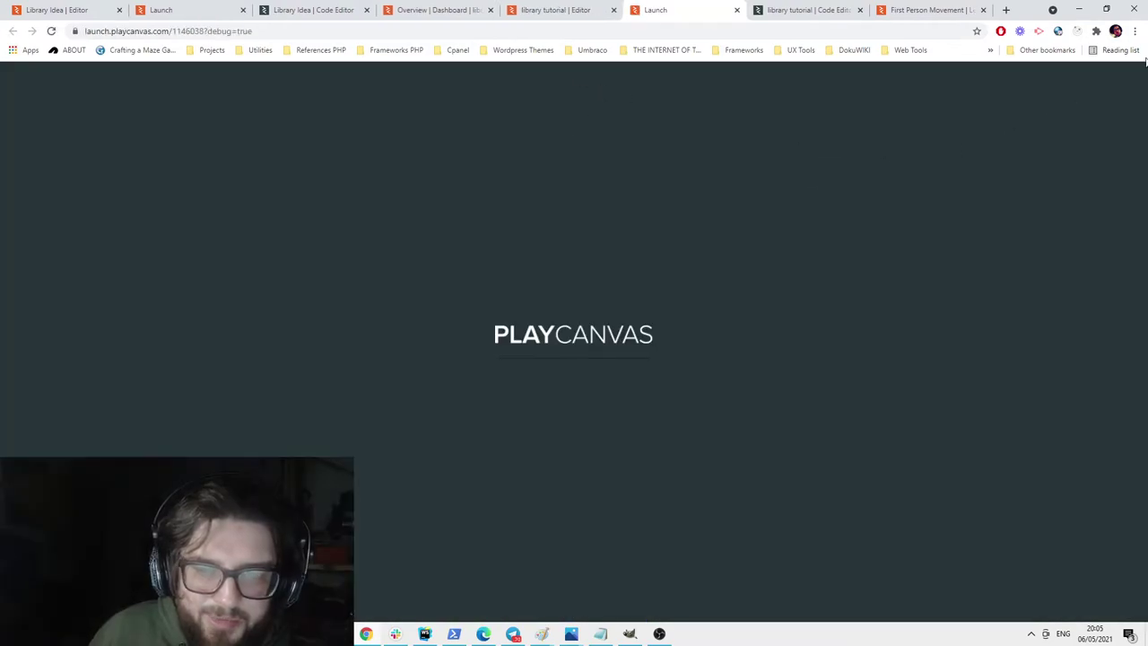
left_click(1134, 31)
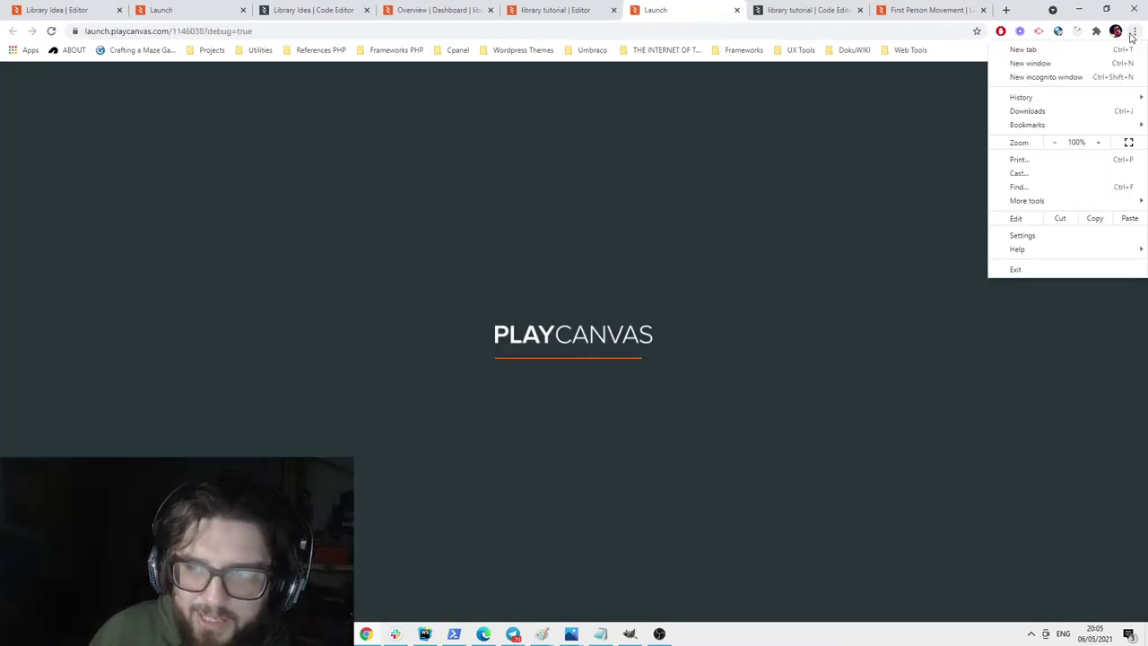
mouse_move(1027, 201)
left_click(897, 294)
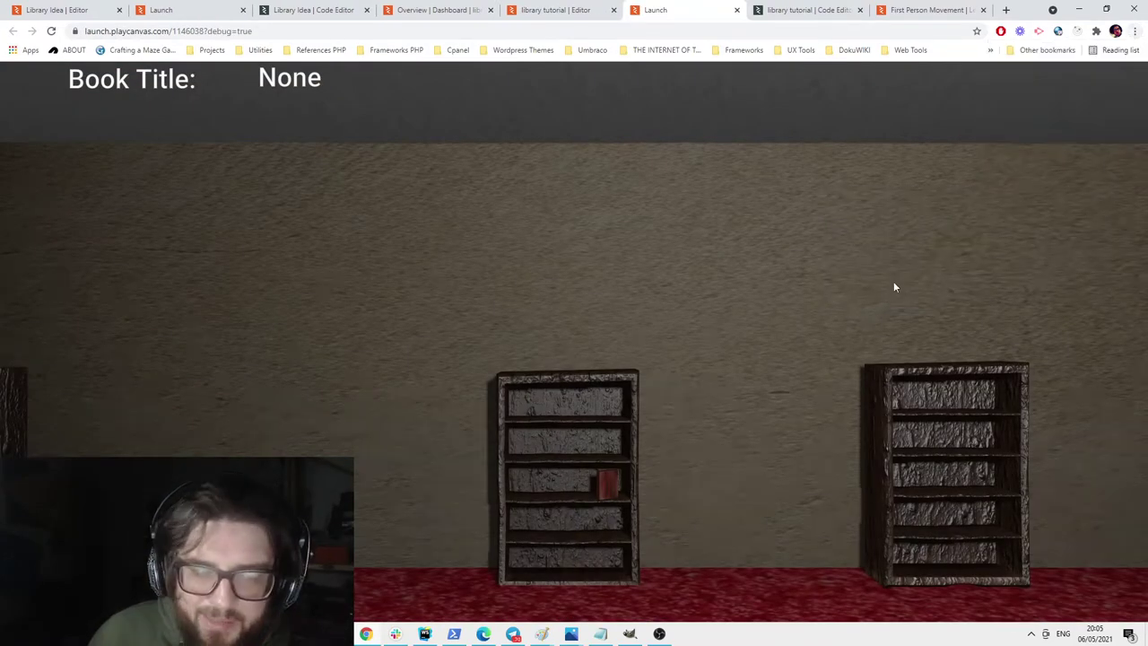
Walk around the launched library picking walls, floor and shelves to check the entities logged in the console, and close the launch page.
left_click(479, 323)
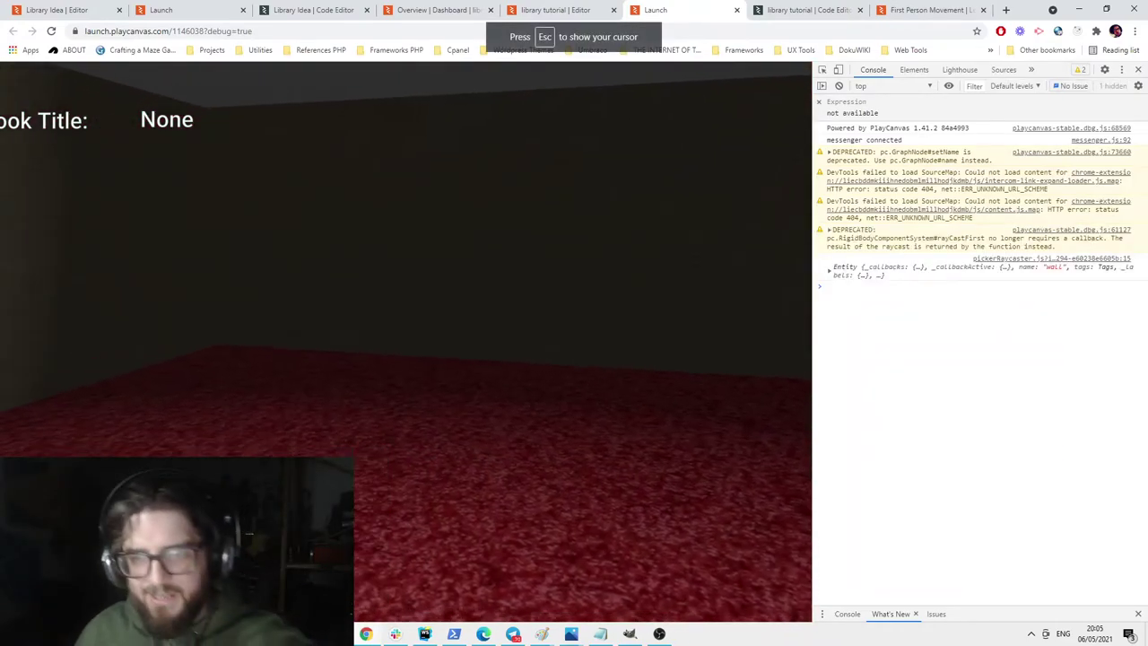
left_click(406, 341)
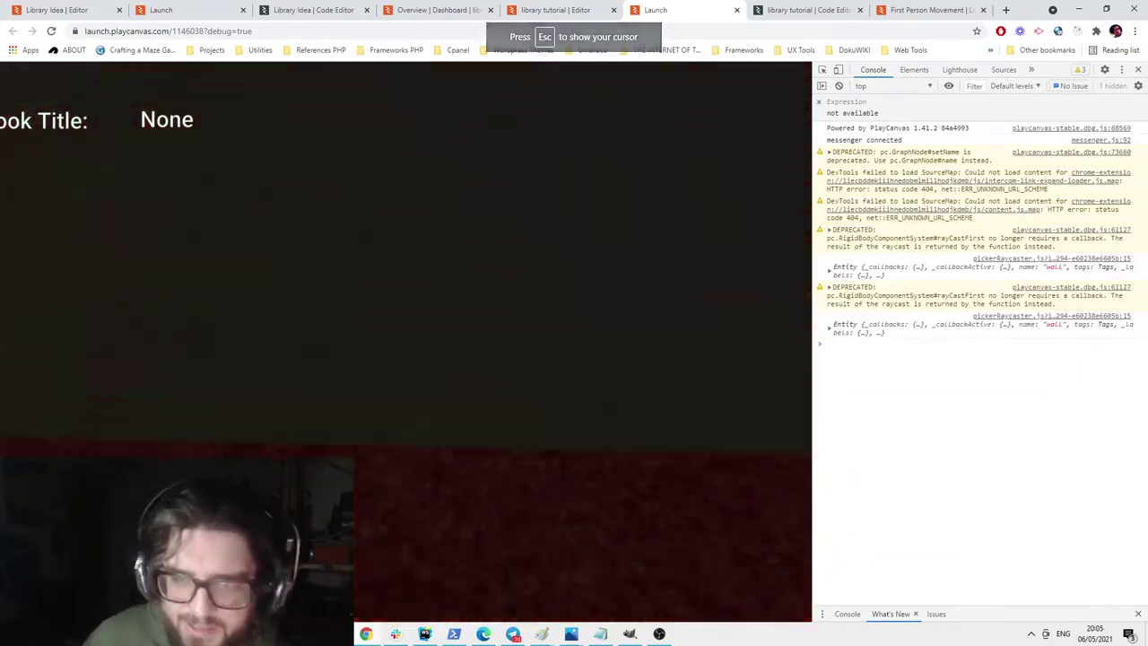
left_click(406, 341)
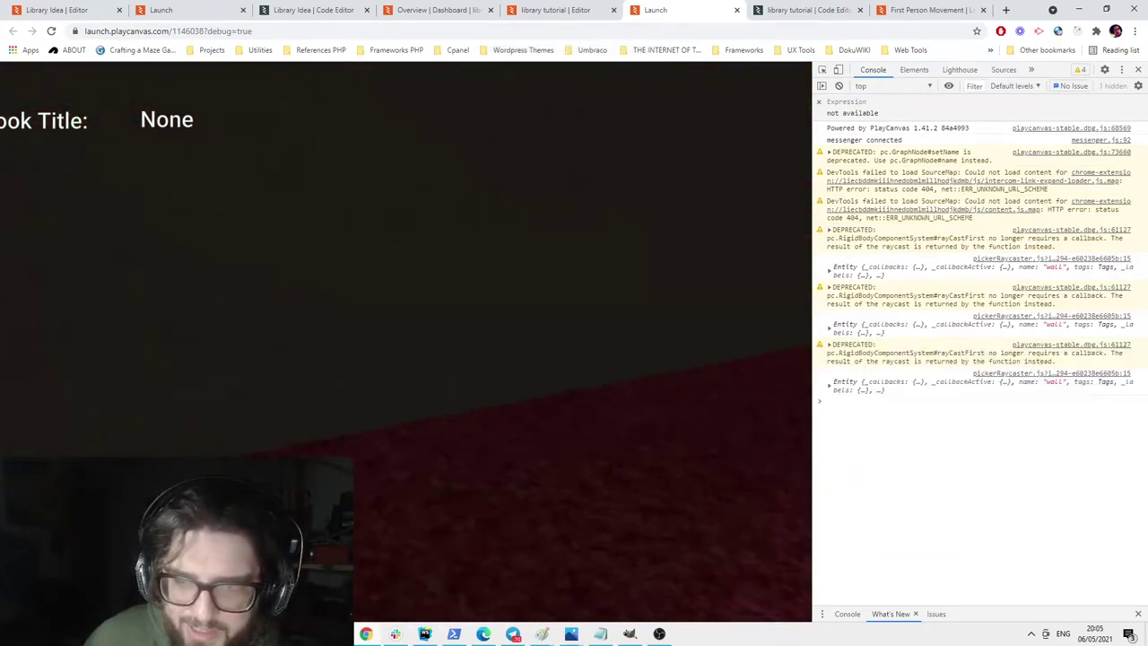
key("w")
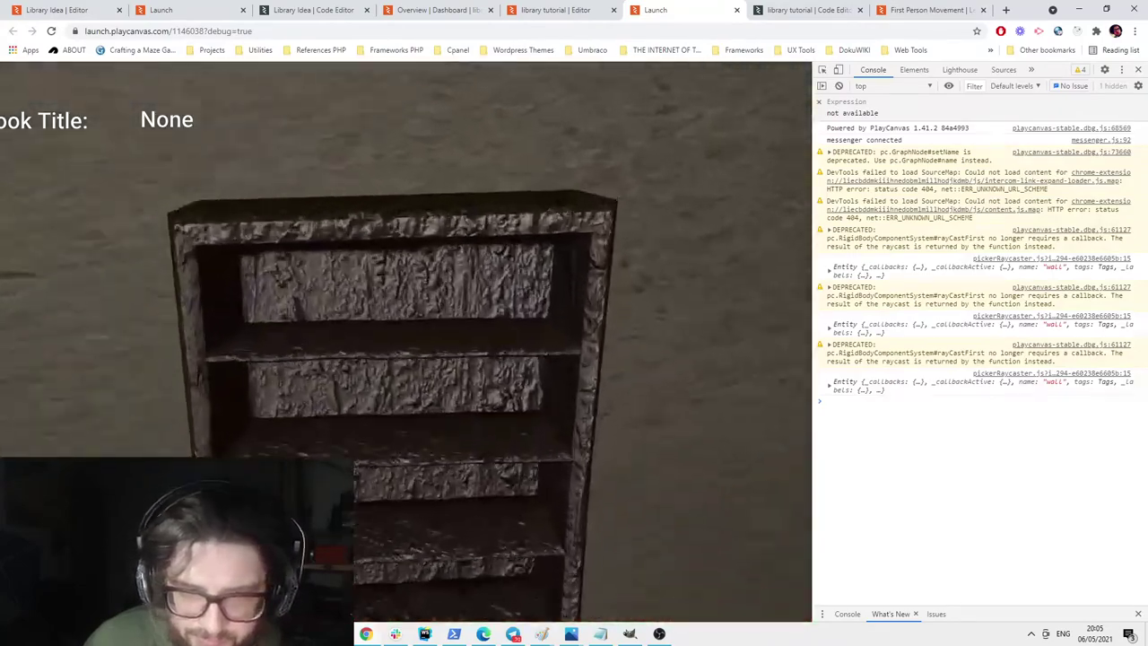
left_click(407, 340)
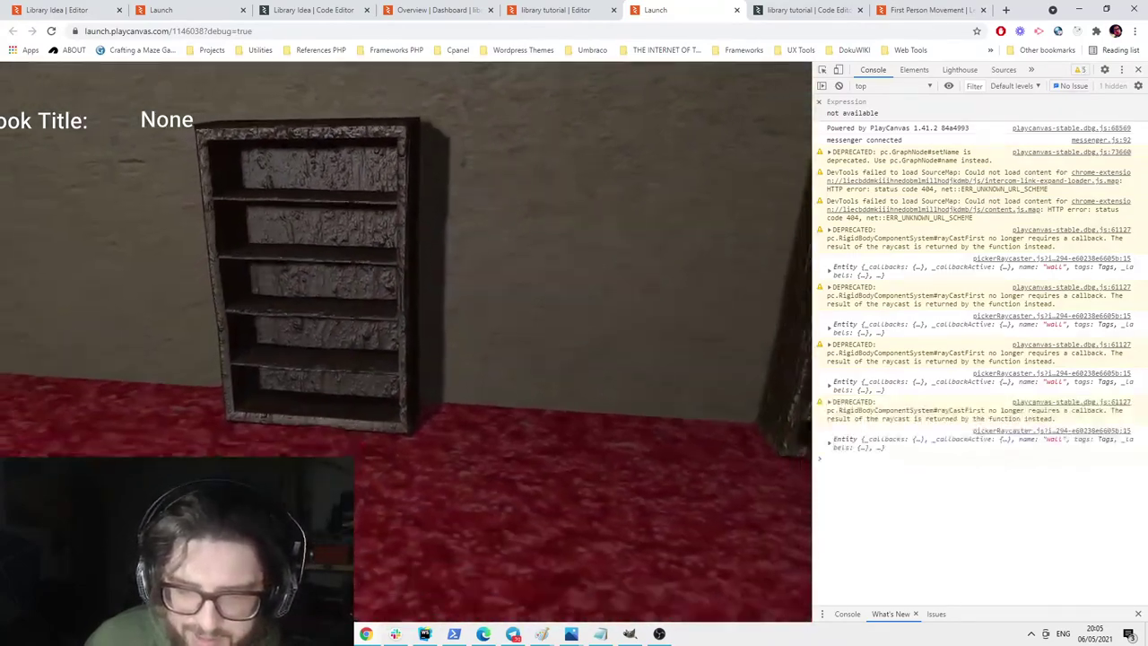
left_click(406, 340)
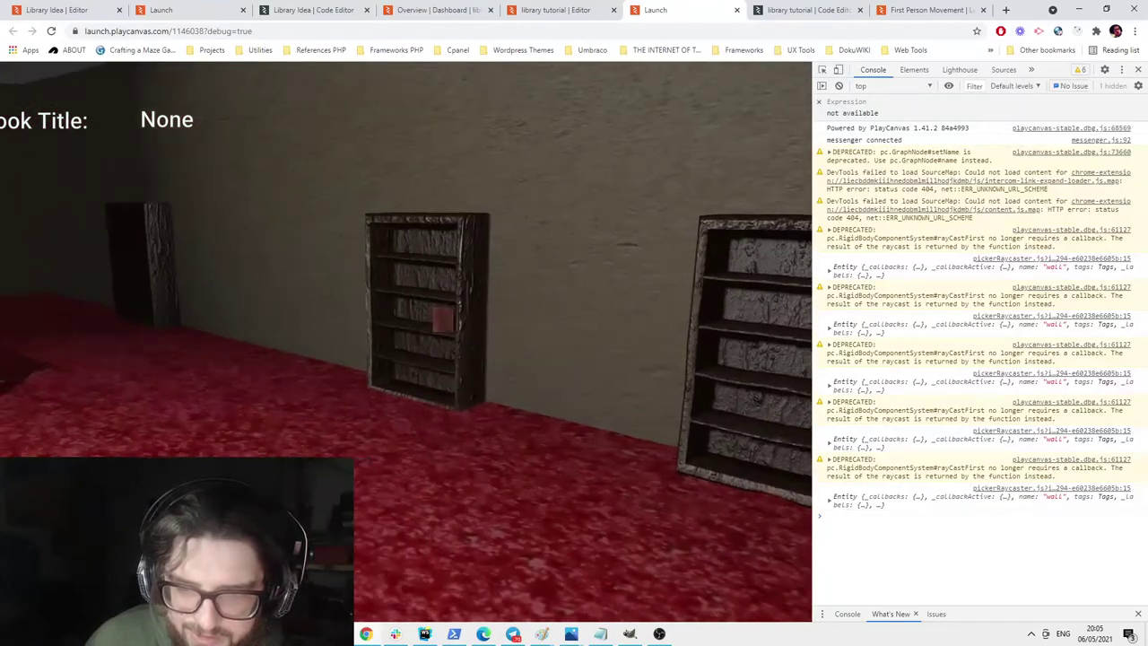
key("w")
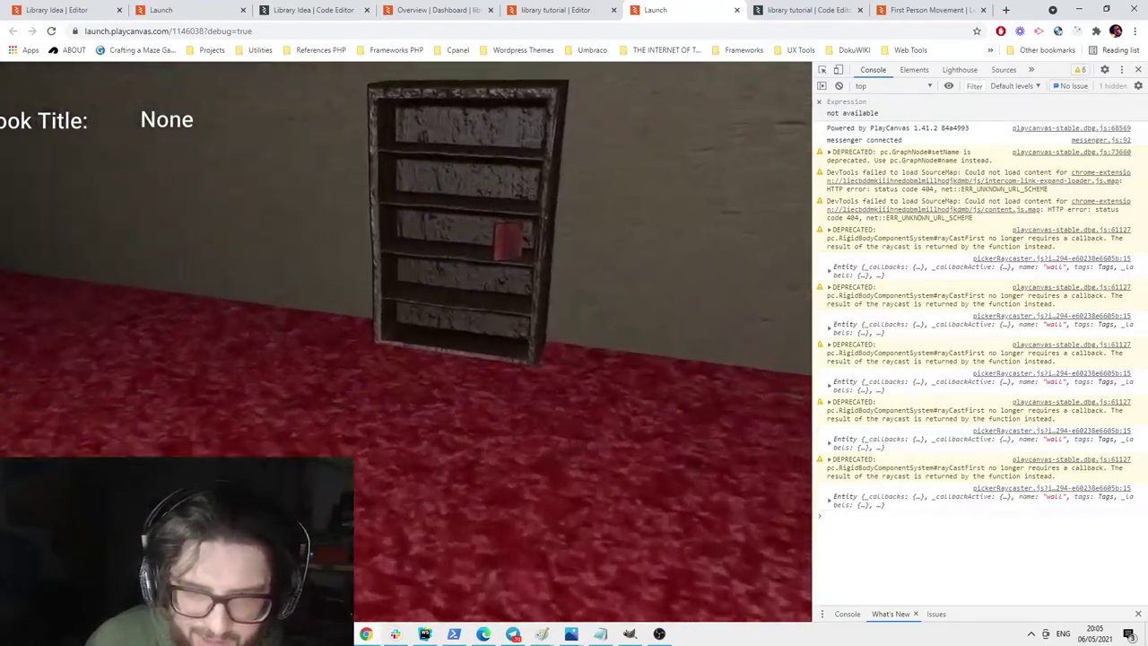
key("w")
left_click(407, 341)
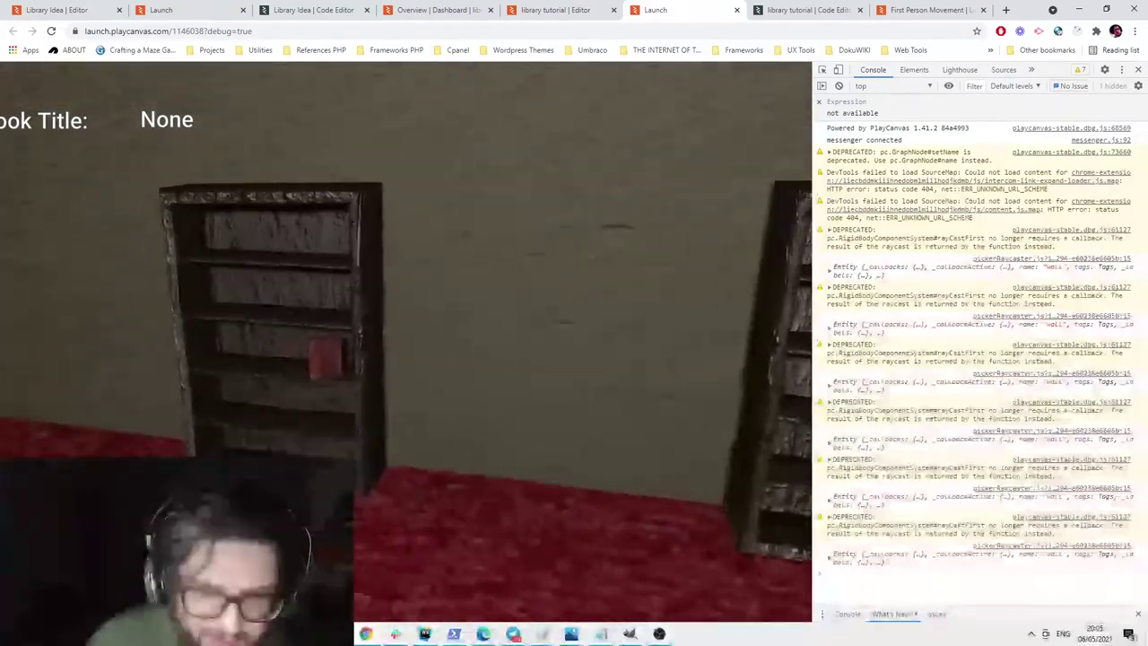
key("w")
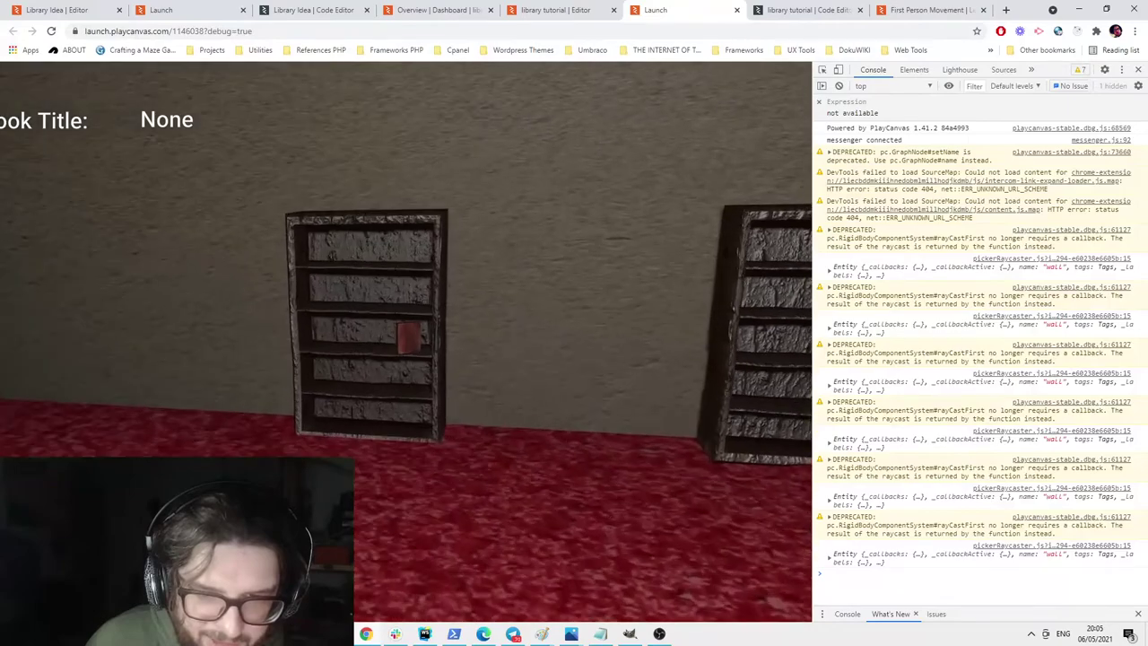
key("w")
left_click(406, 341)
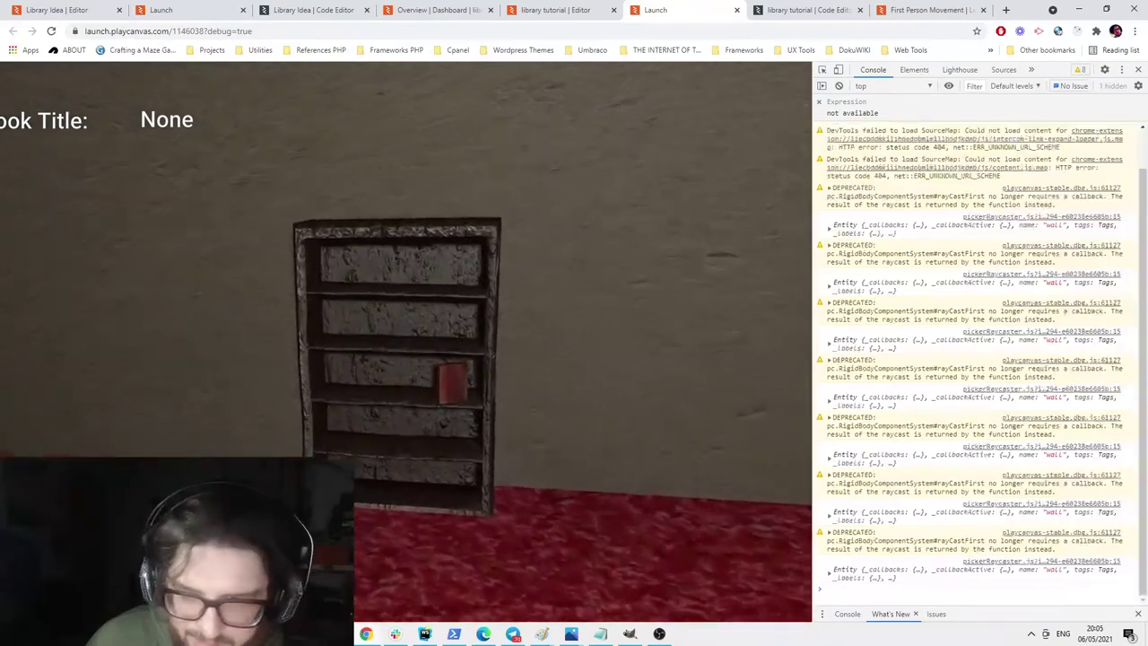
left_click(406, 341)
left_click(407, 341)
left_click(406, 341)
left_click(406, 341)
left_click(407, 341)
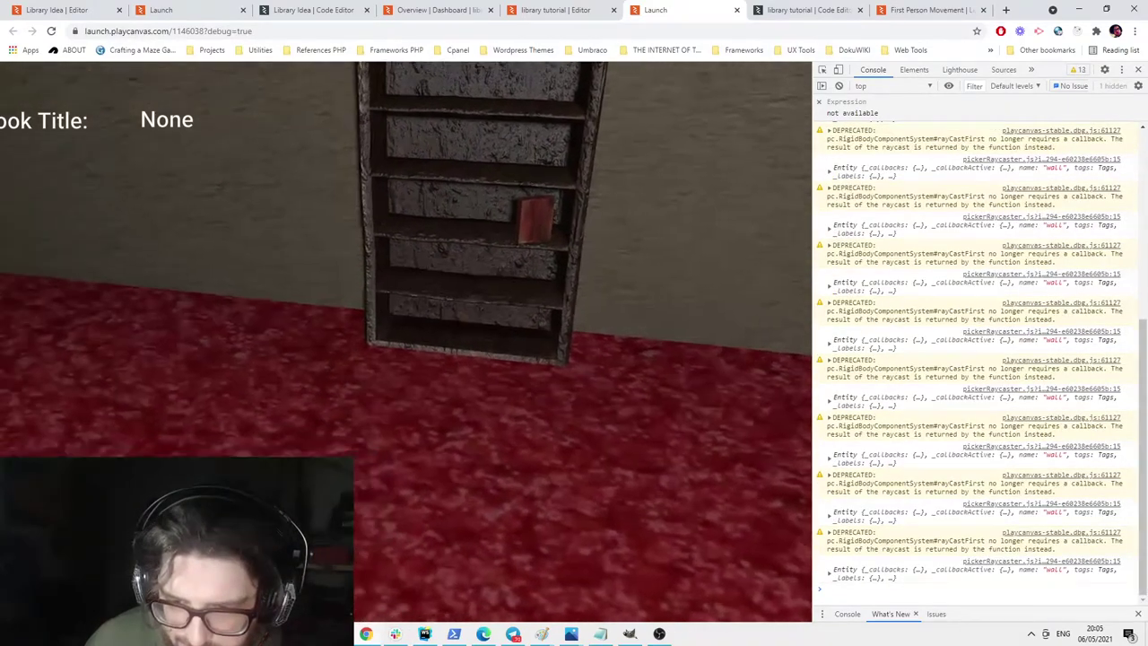
left_click(407, 341)
left_click(407, 341)
left_click(406, 341)
left_click(407, 341)
left_click(406, 341)
left_click(406, 341)
left_click(407, 341)
left_click(407, 341)
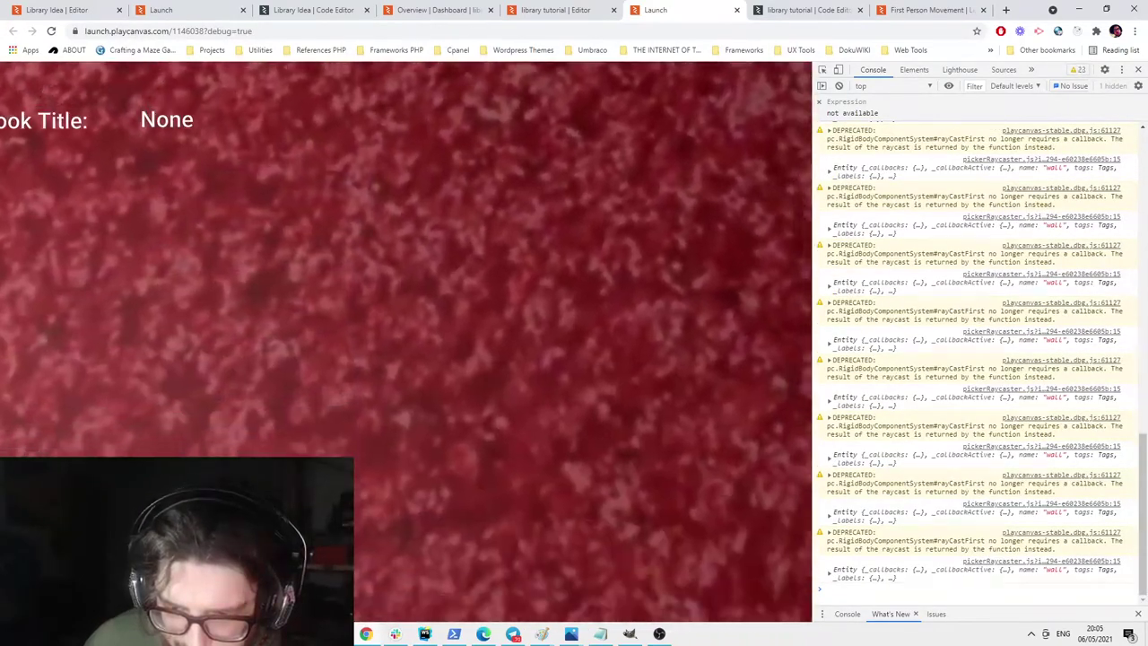
left_click(406, 341)
left_click(407, 341)
left_click(406, 340)
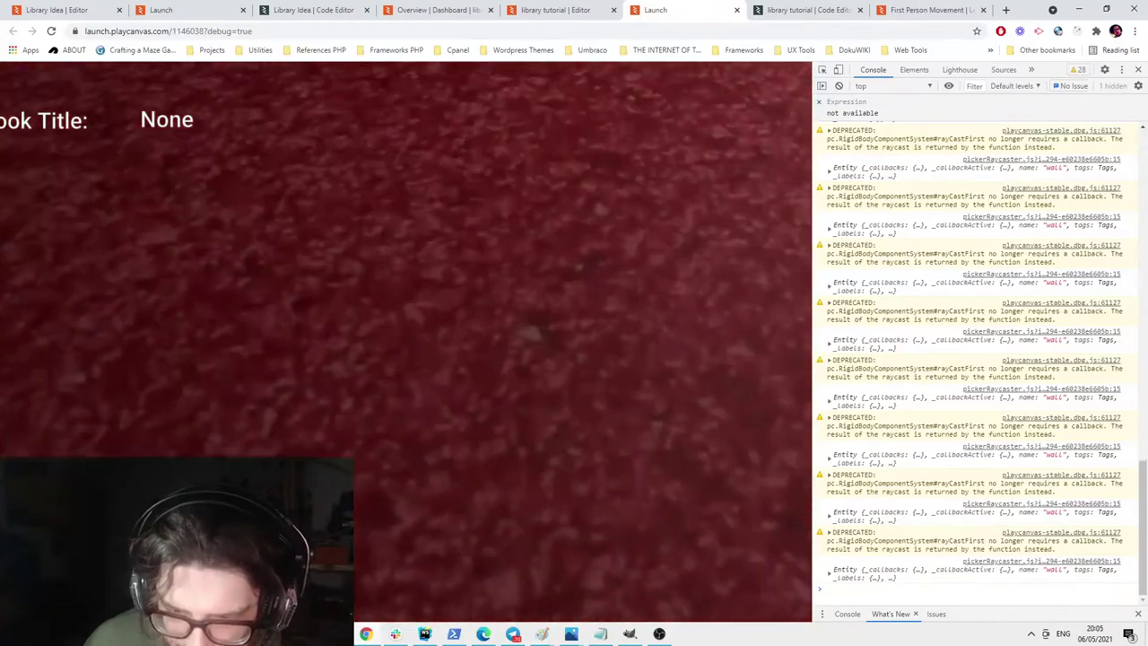
left_click(406, 341)
left_click(407, 341)
left_click(406, 341)
left_click(407, 341)
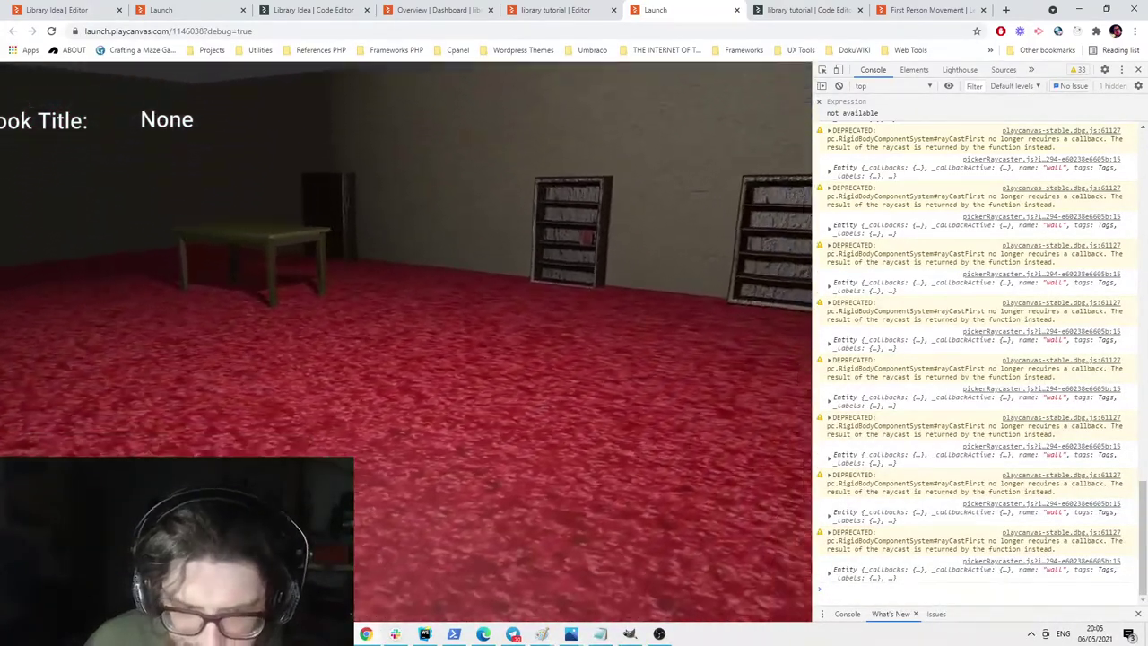
left_click(406, 341)
left_click(407, 341)
left_click(407, 341)
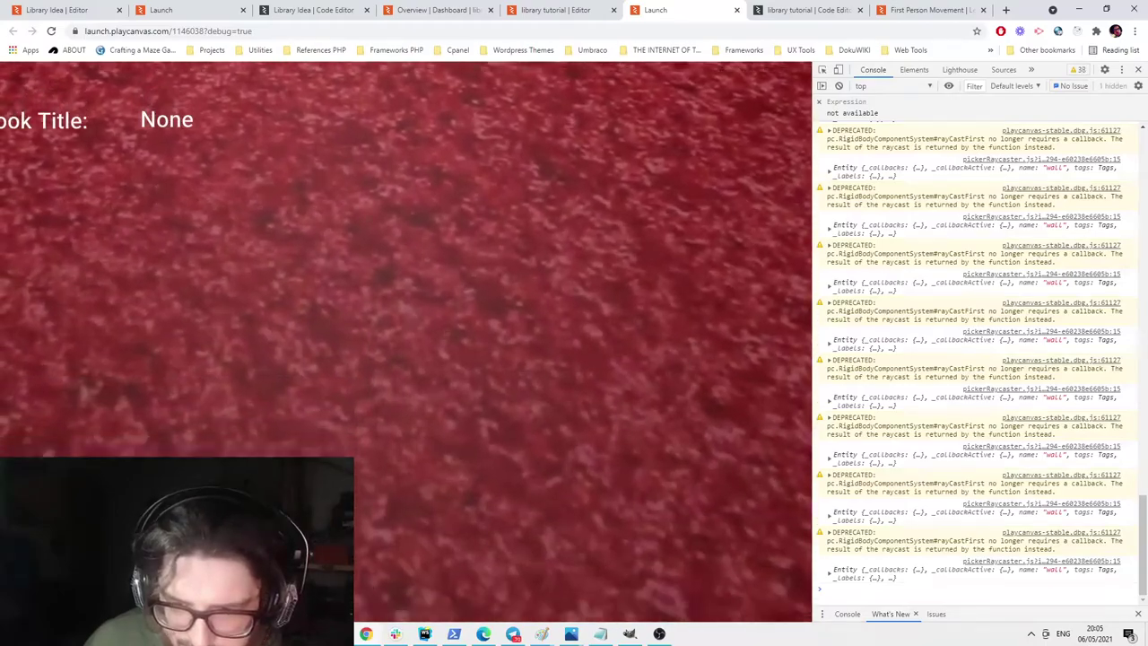
left_click(406, 341)
left_click(407, 341)
key("w")
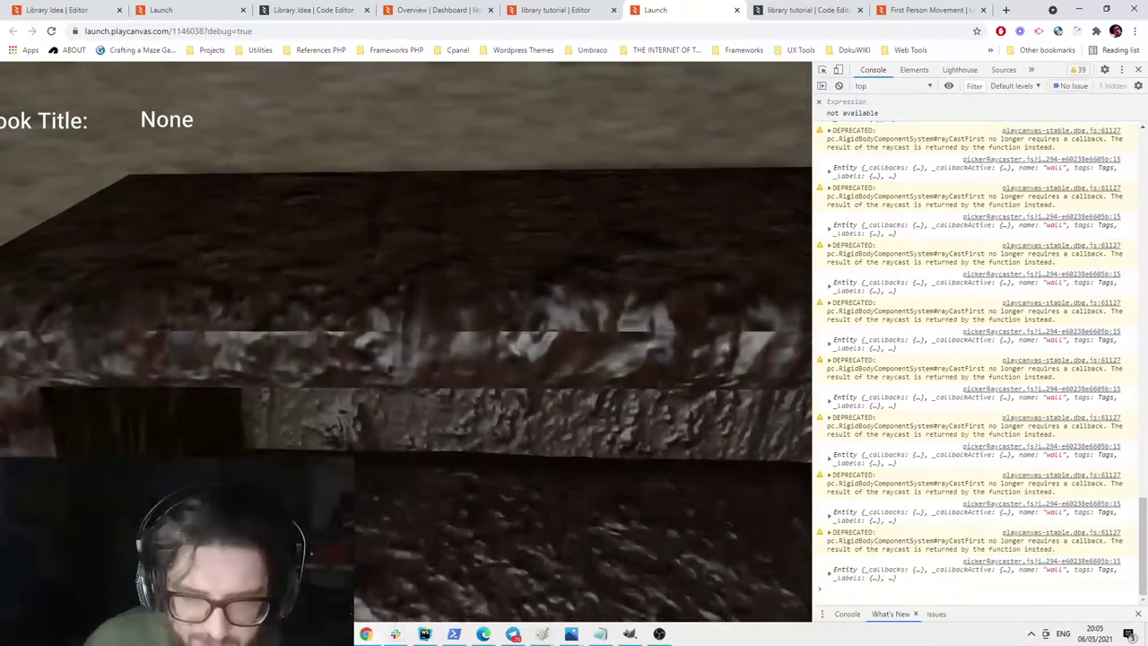
key("s")
left_click(407, 341)
key("Escape")
key("ctrl+w")
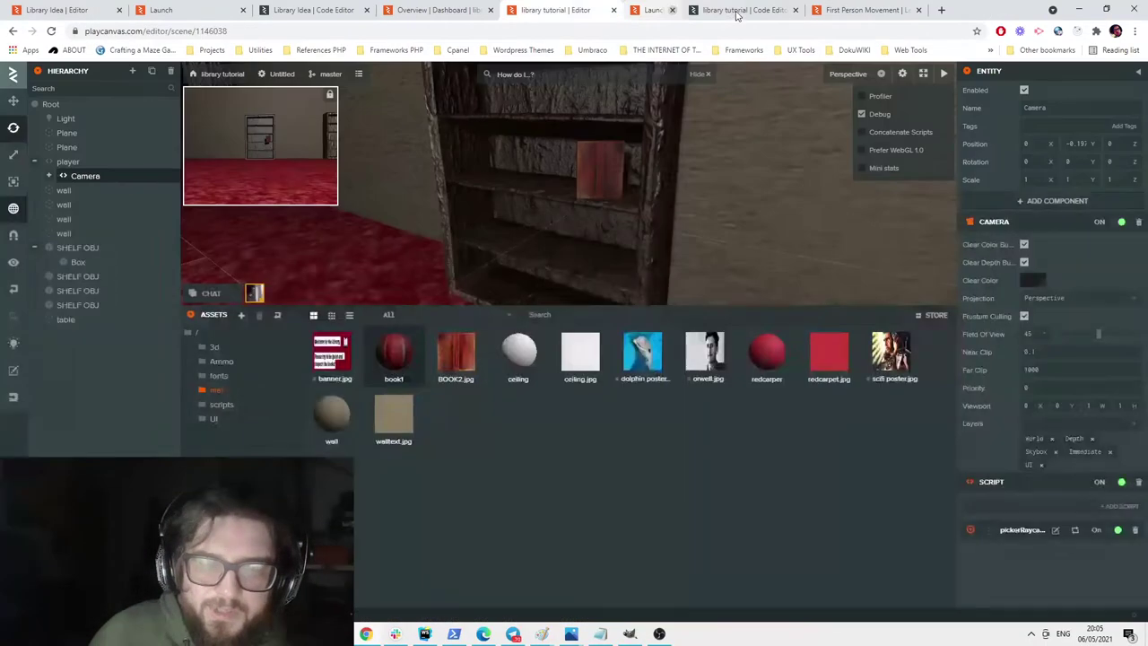
Add a Script component to the book Box on the shelf and start entering the script name "showBo".
left_click(601, 168)
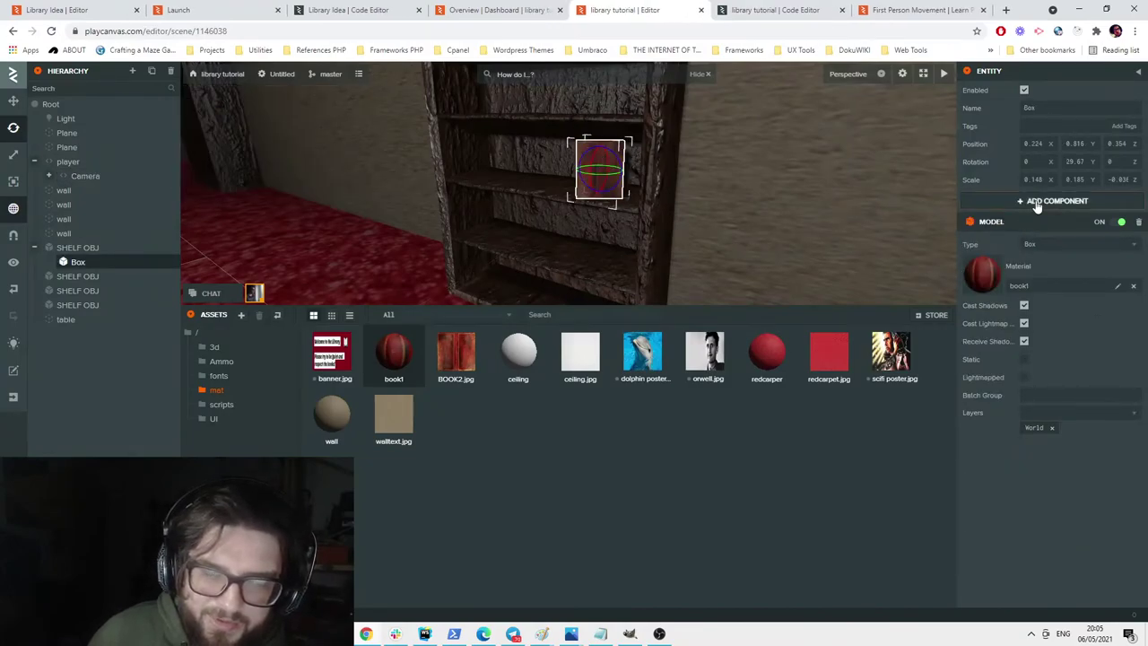
left_click(1037, 203)
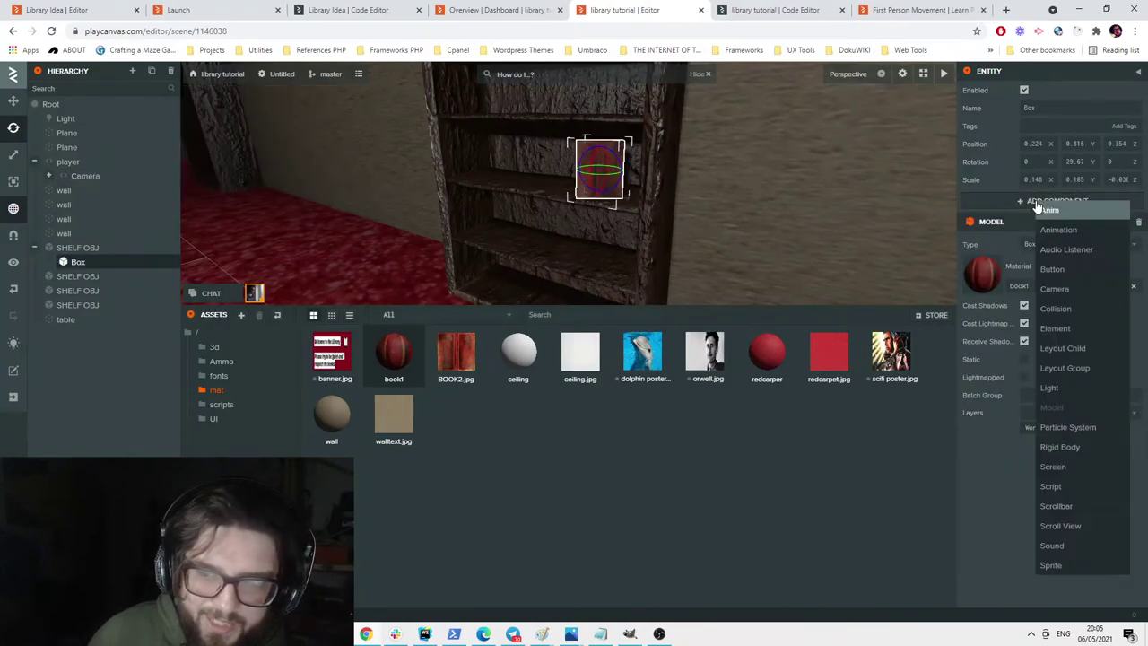
left_click(1073, 492)
type("showBo")
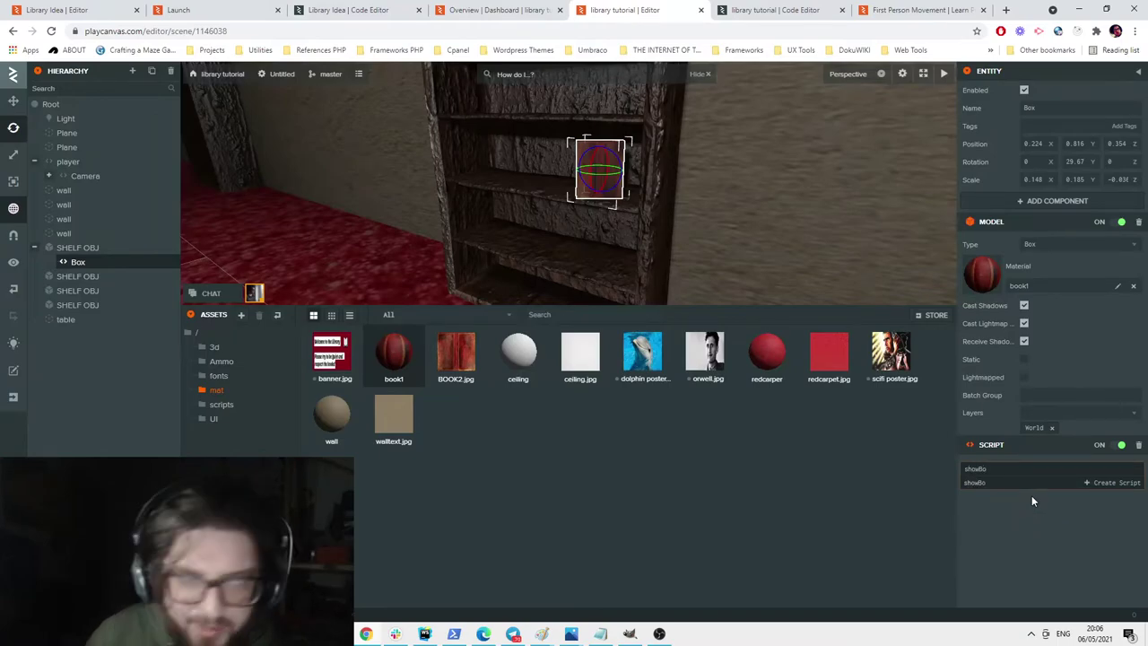
Check the script name used in the pulse call in the library tutorial's pickerRaycaster.js.
left_click(502, 10)
left_click(619, 10)
left_click(764, 10)
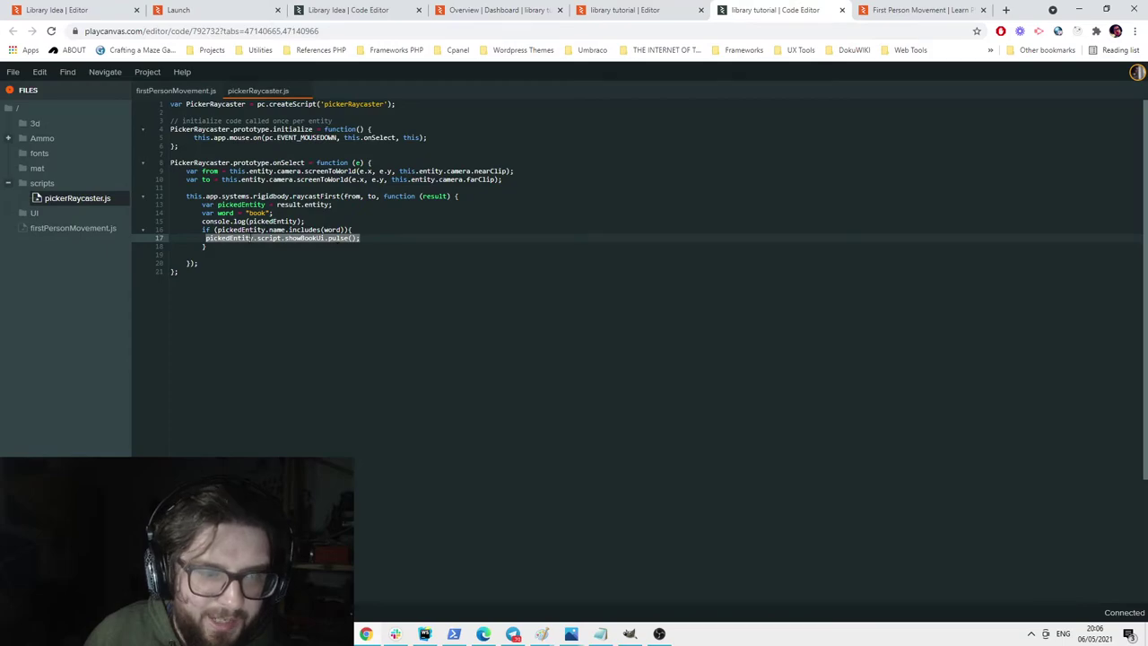
Create a script named showBookUi on the book Box, matching the name in pickerRaycaster.js, and open it for editing.
left_click(269, 238)
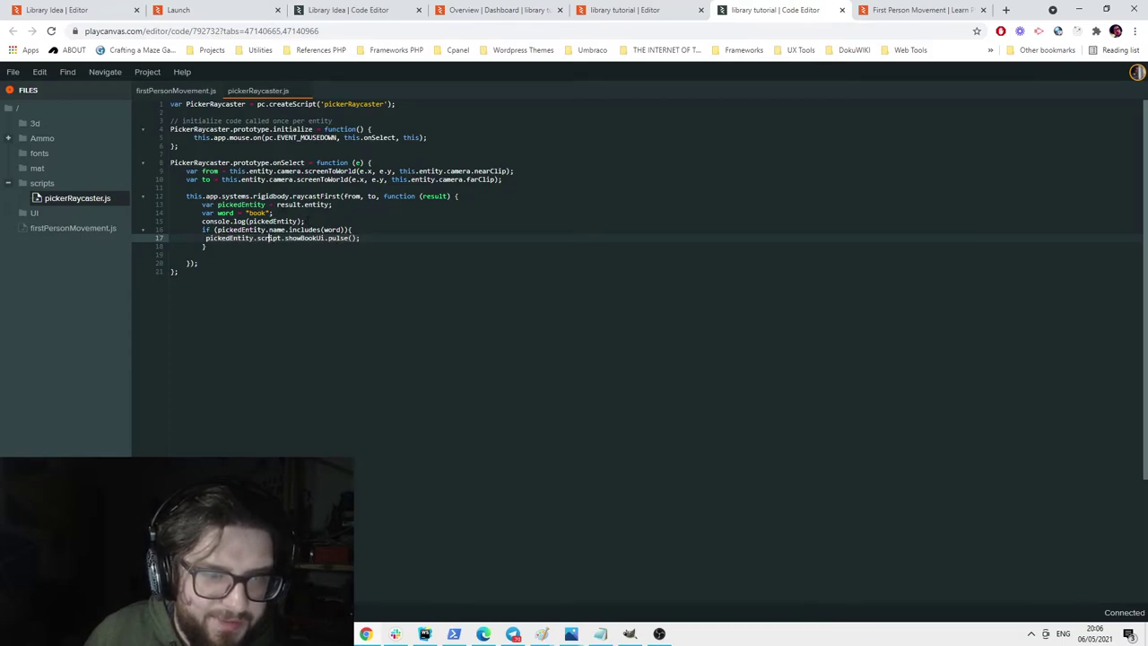
left_click_drag(325, 238, 285, 238)
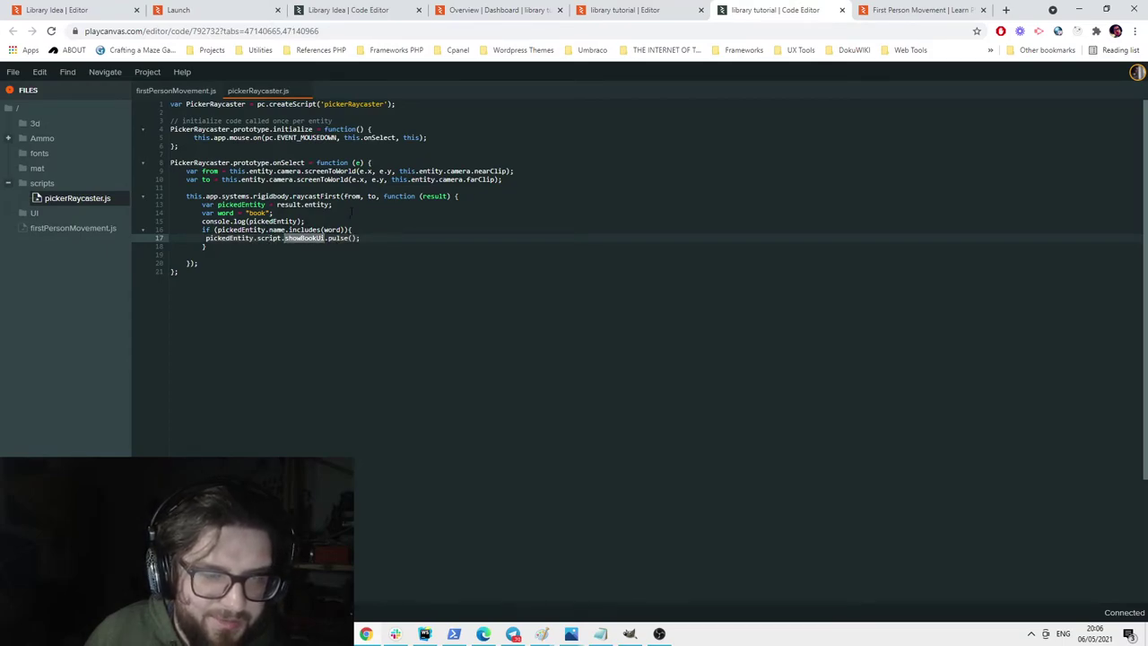
left_click(689, 9)
left_click(999, 463)
type("showBo")
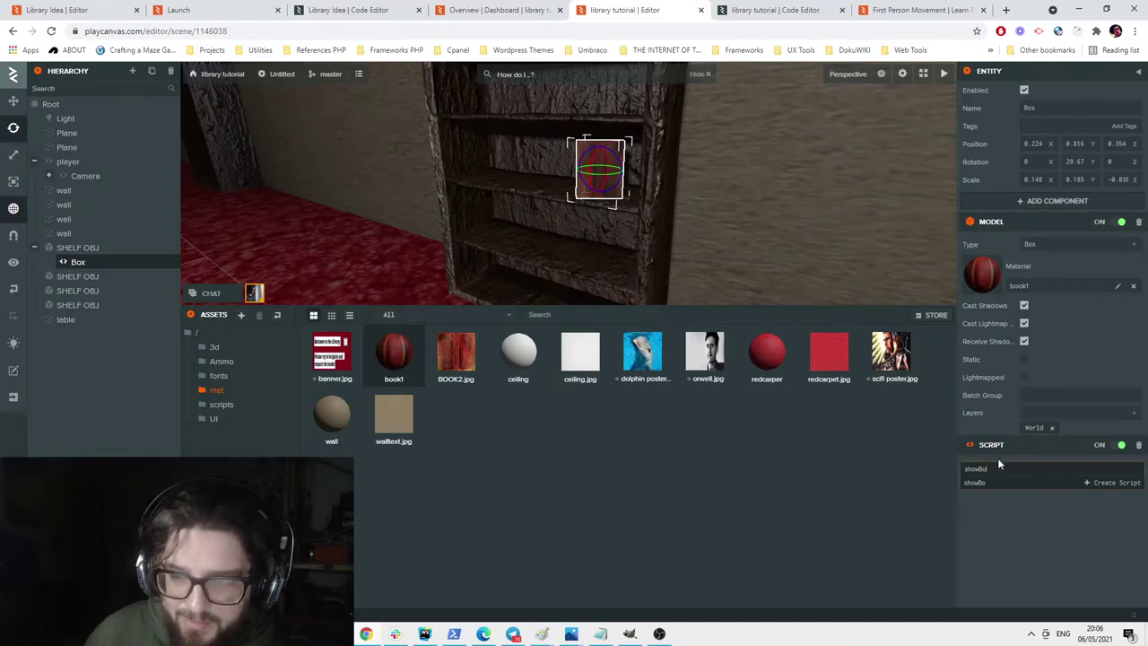
type("okUi")
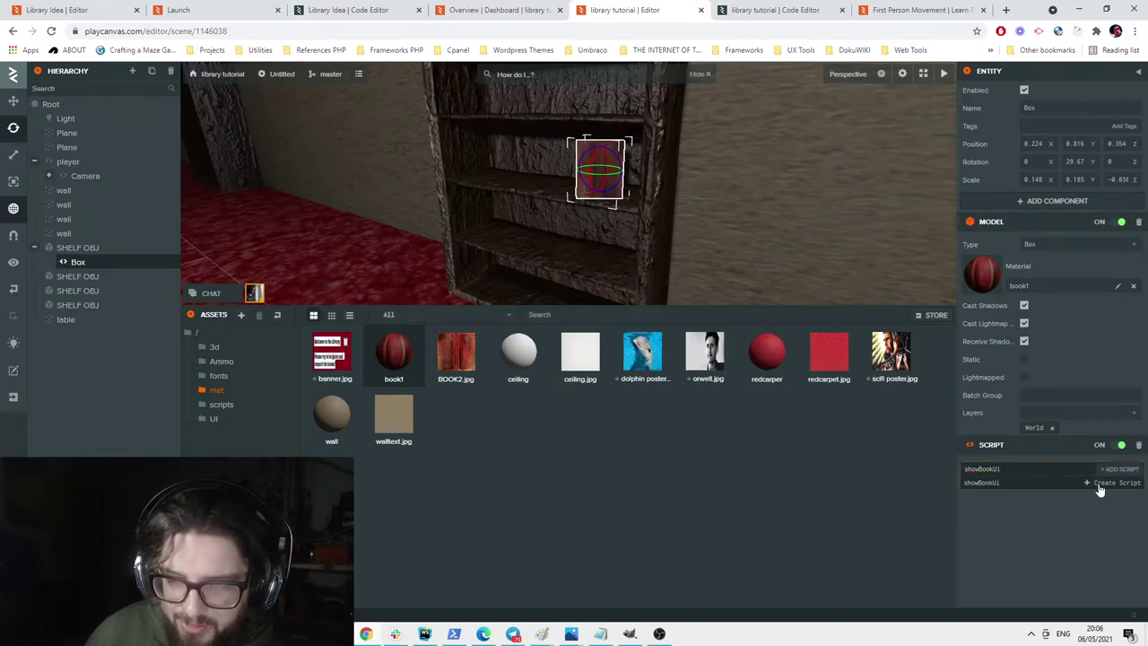
left_click(1100, 486)
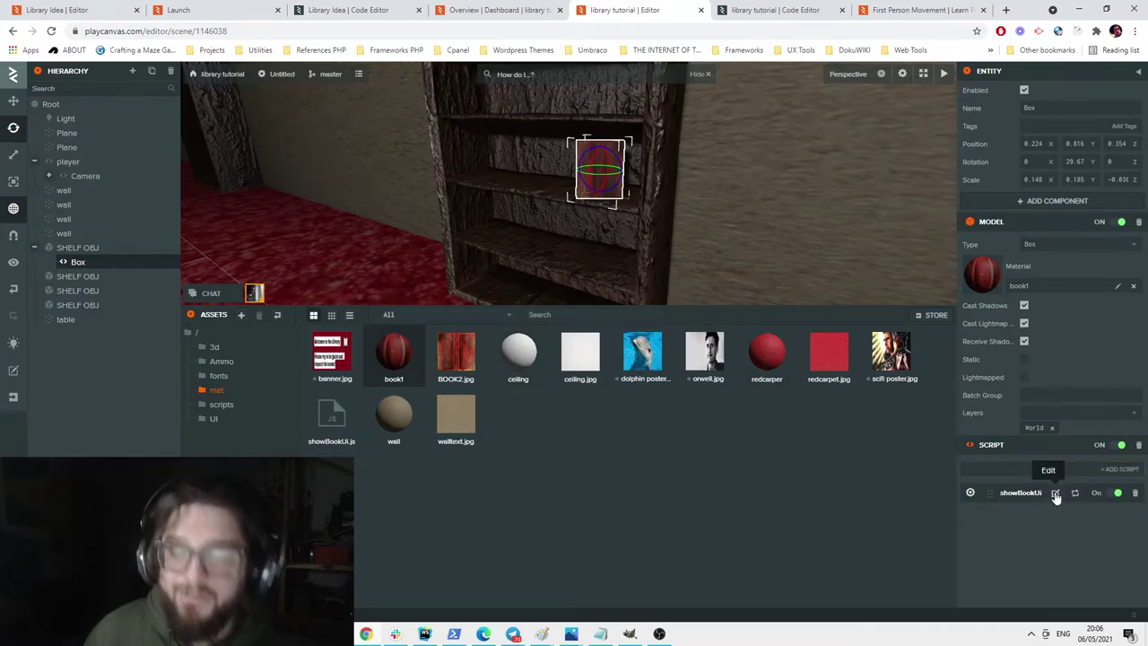
left_click(1056, 494)
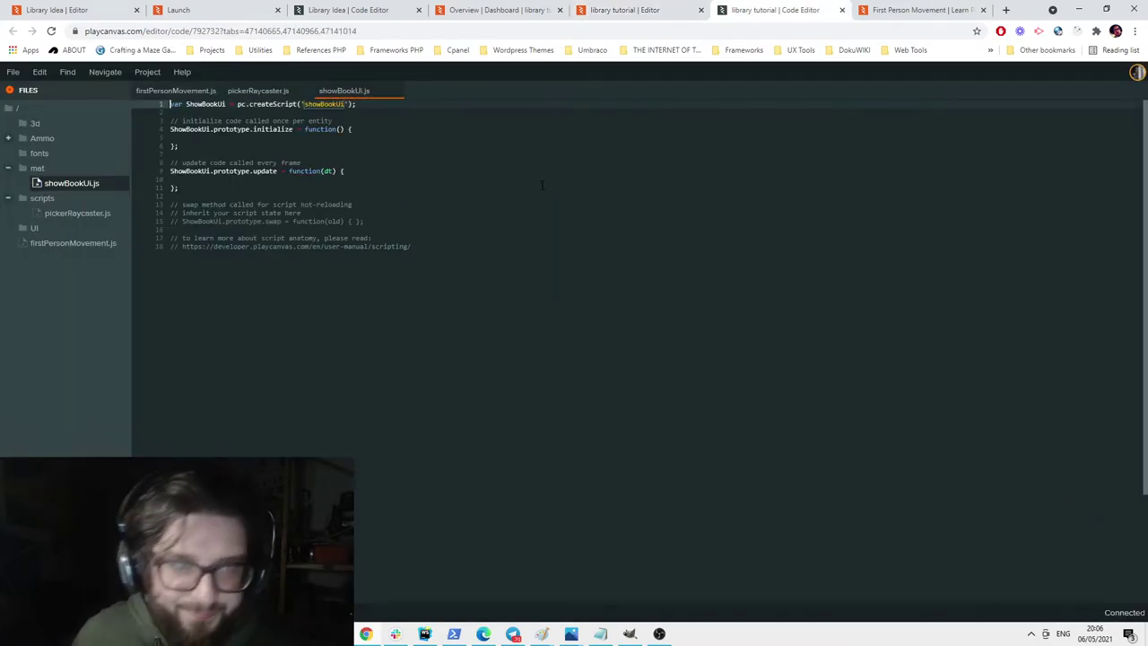
Copy the booktitle and bookdescription string attributes from the Library Idea project's showBookUi.js into the tutorial's showBookUi.js, below the createScript line.
left_click(336, 10)
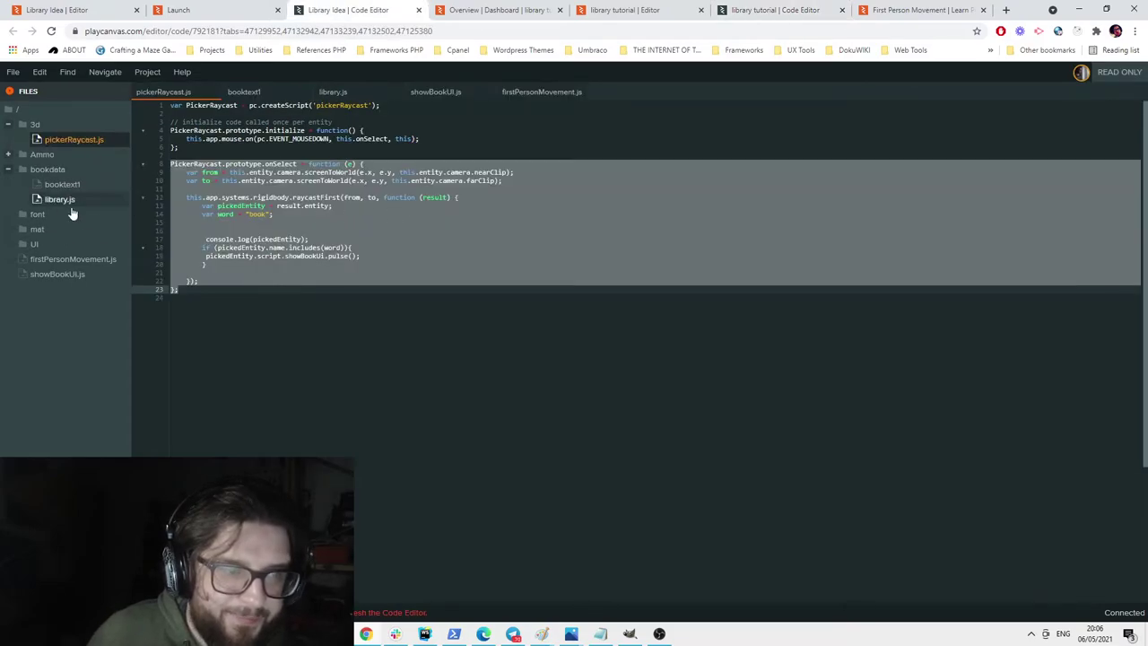
left_click(75, 274)
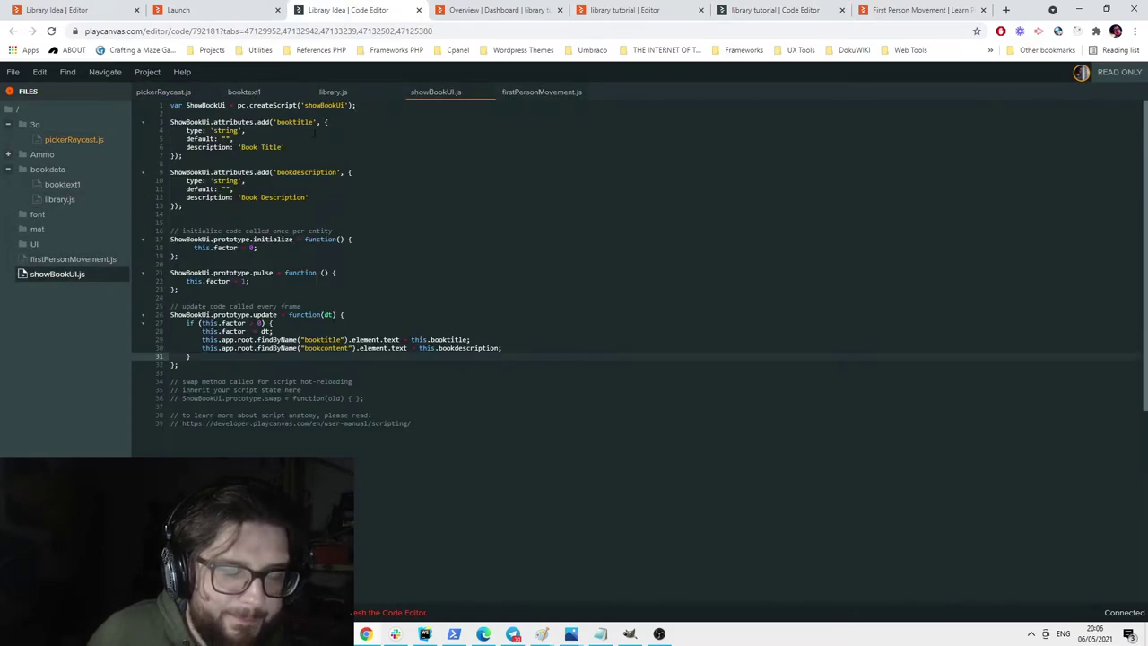
left_click_drag(179, 213, 137, 118)
key("ctrl+c")
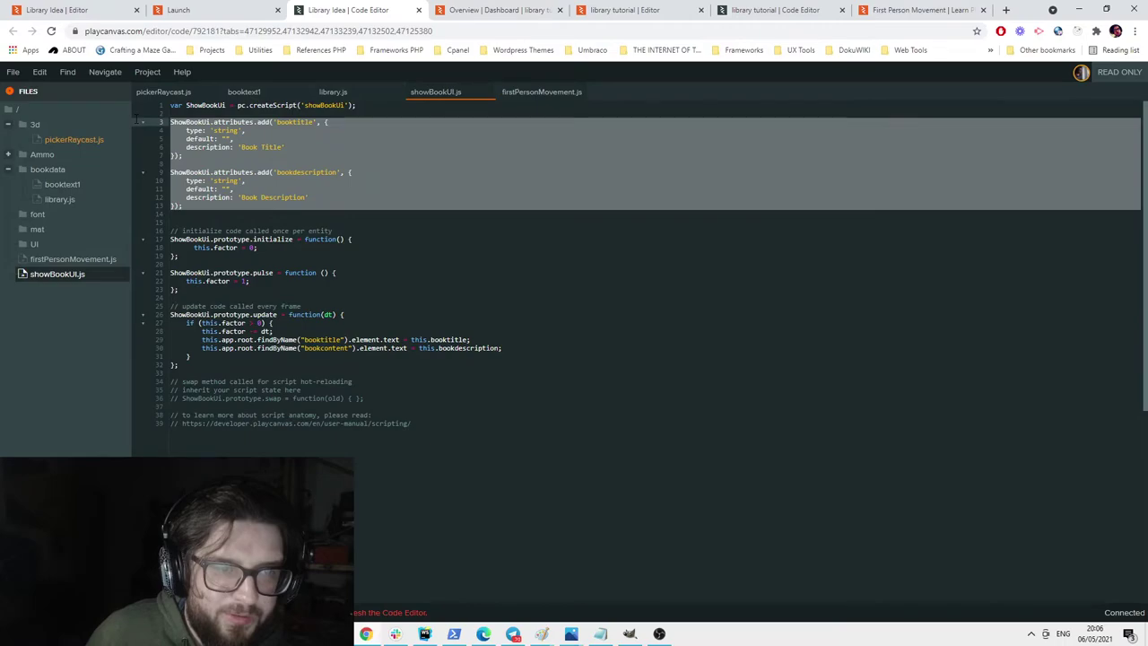
left_click(545, 10)
left_click(628, 10)
left_click(737, 10)
left_click(668, 10)
left_click(757, 11)
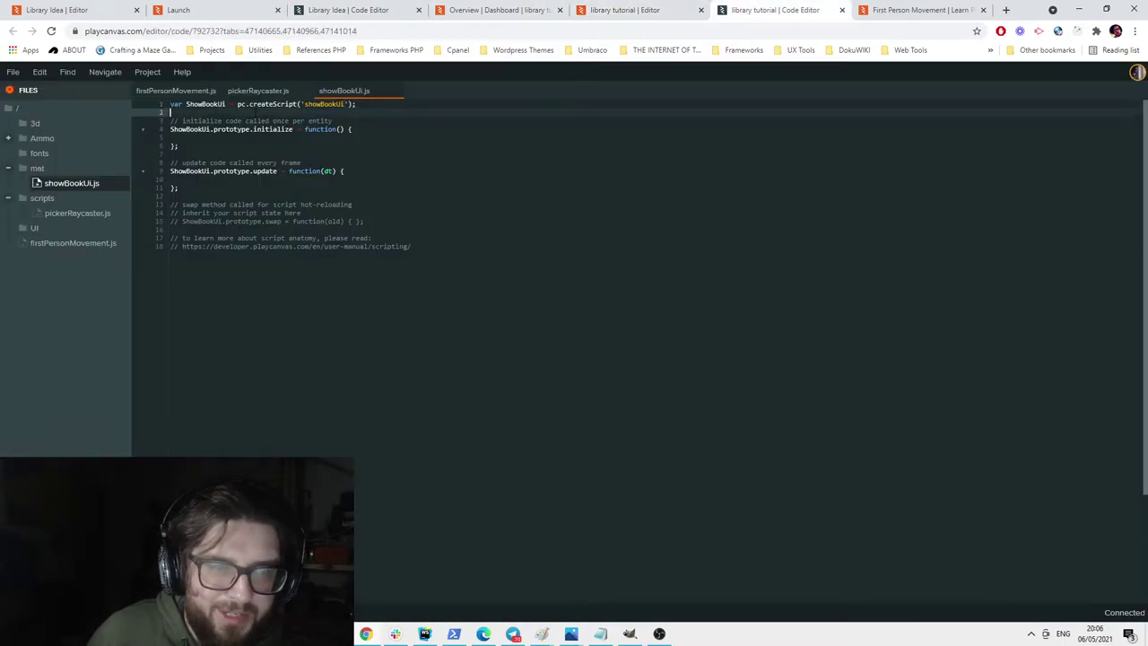
key("ctrl+v")
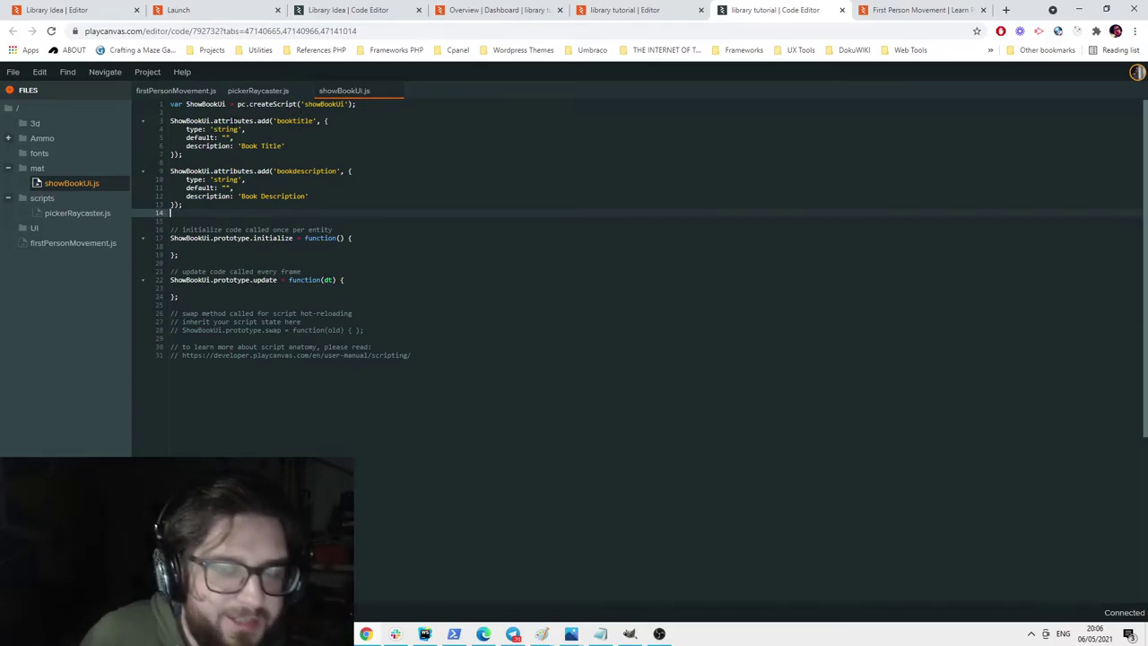
left_click(172, 120)
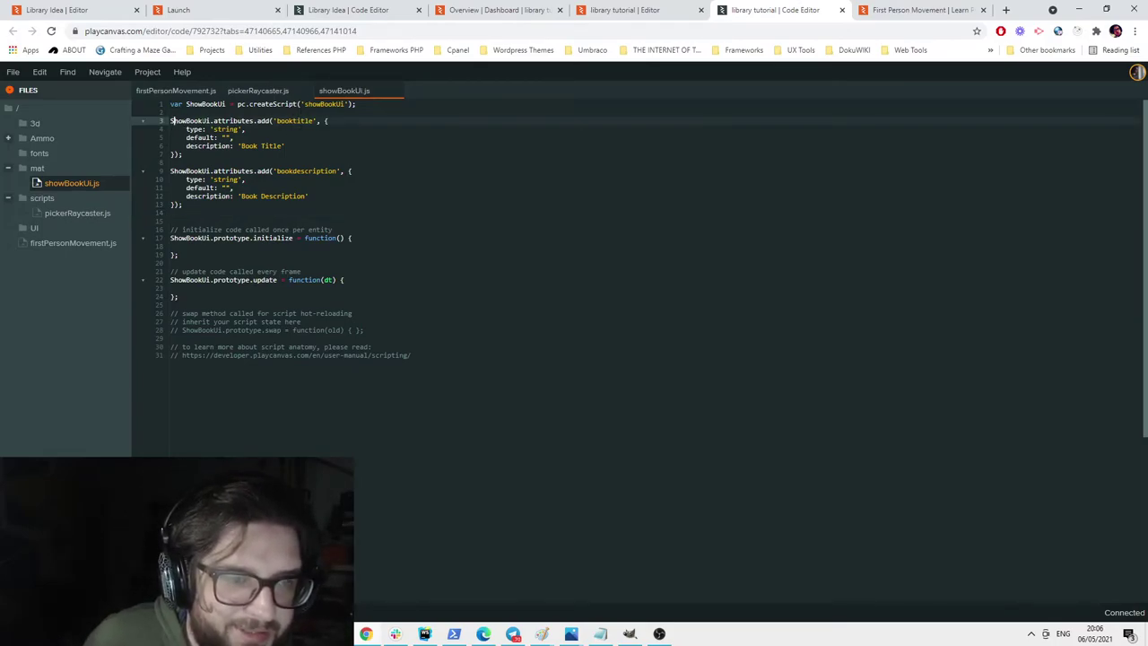
left_click_drag(224, 120, 327, 120)
left_click(248, 145)
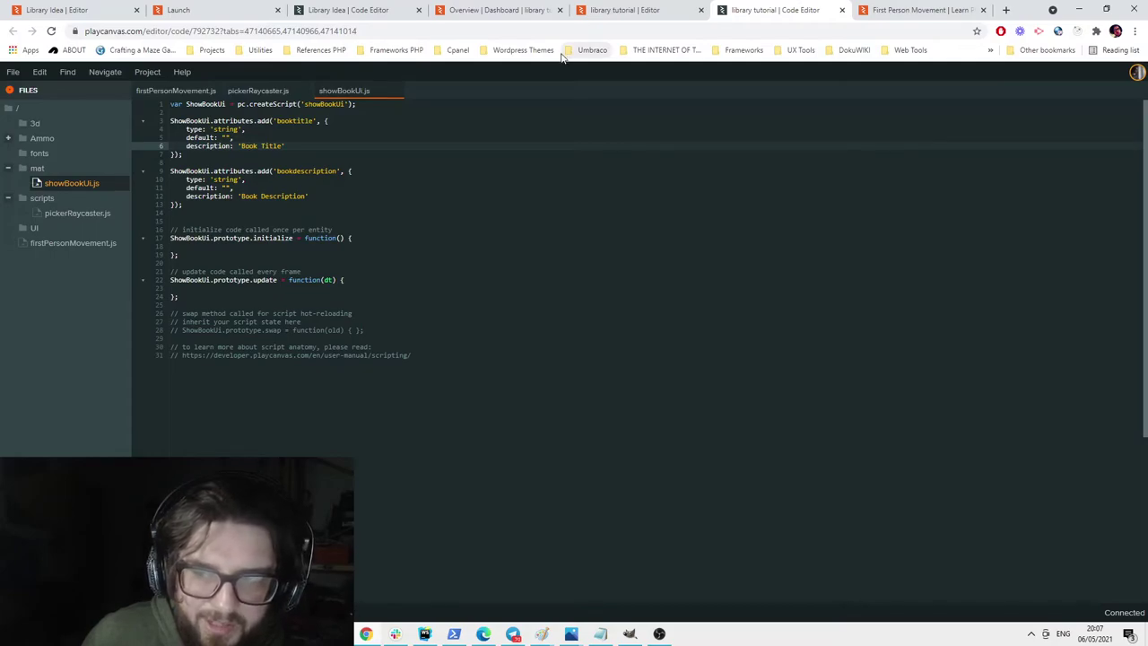
Replace the empty initialize function with Library Idea's version setting this.factor to 0, plus its pulse function setting this.factor to 1.
left_click(497, 10)
left_click(345, 9)
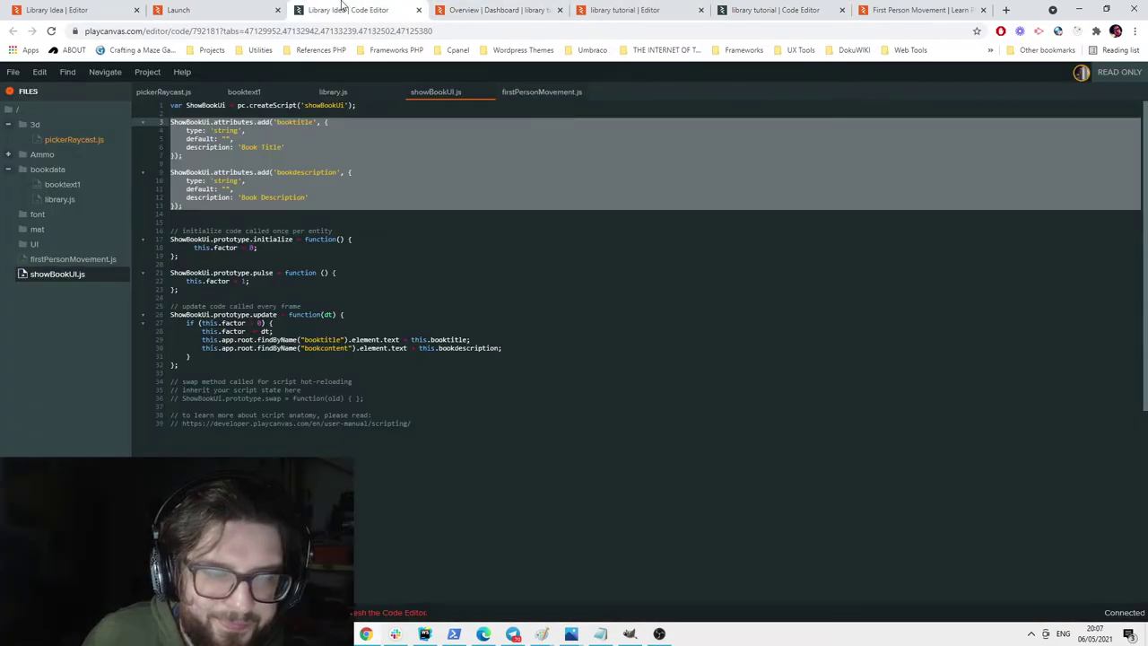
left_click(285, 255)
left_click_drag(179, 289, 146, 230)
key("ctrl+c")
left_click(771, 10)
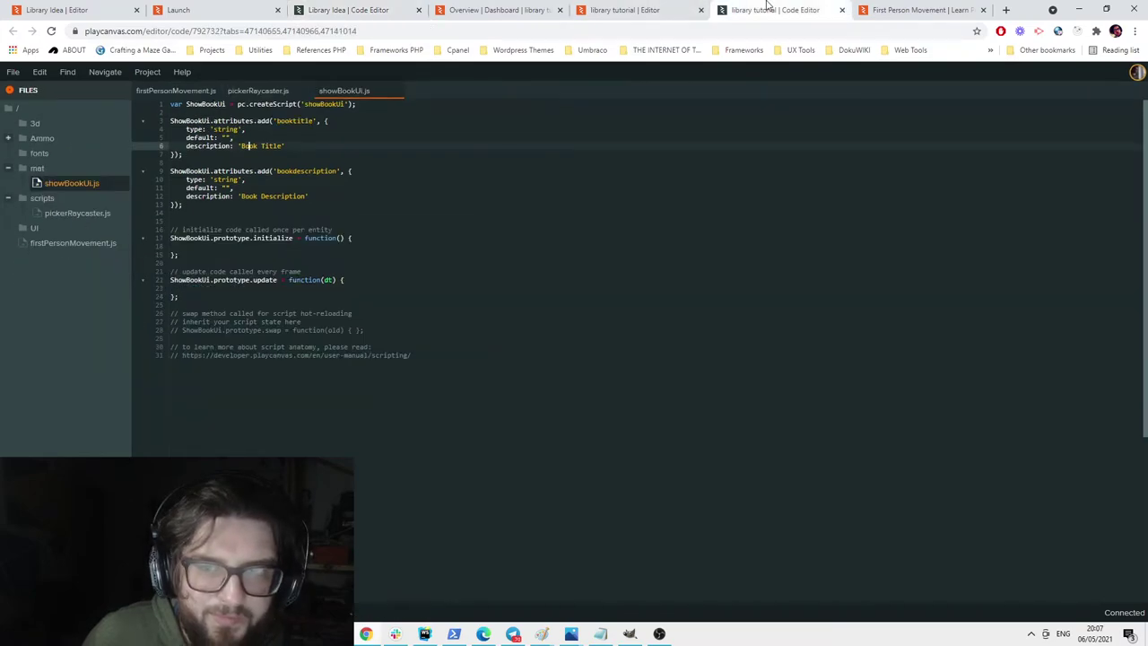
left_click_drag(230, 263, 160, 232)
left_click(187, 205)
left_click(197, 254)
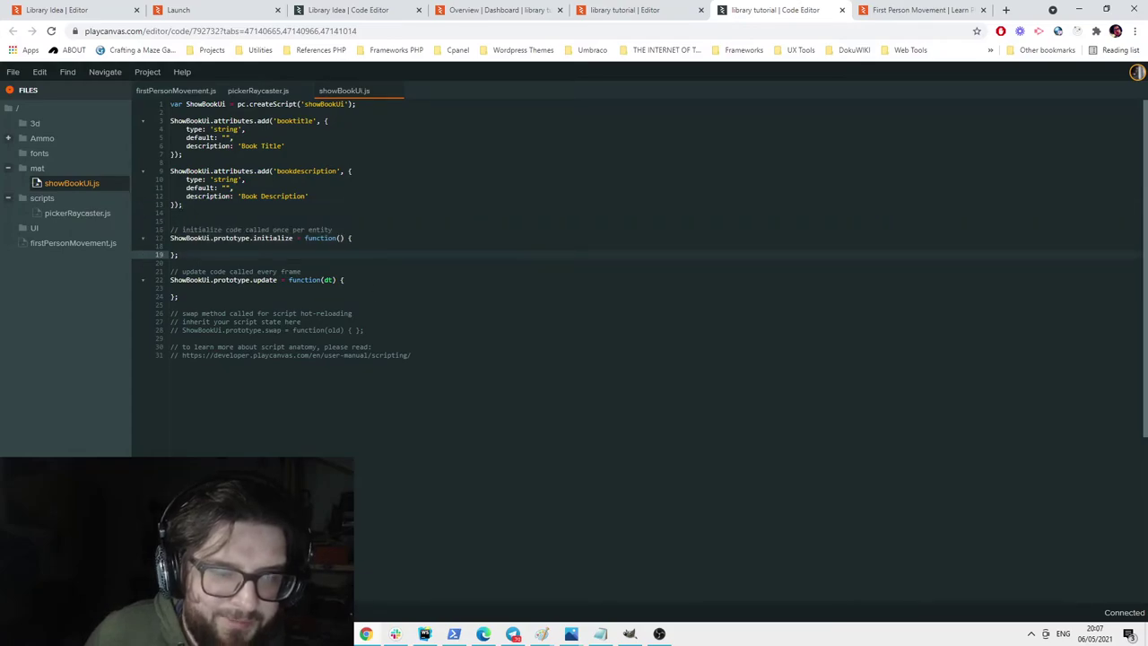
key("Return")
key("ctrl+v")
left_click_drag(180, 254, 146, 231)
key("BackSpace")
key("BackSpace")
key("Delete")
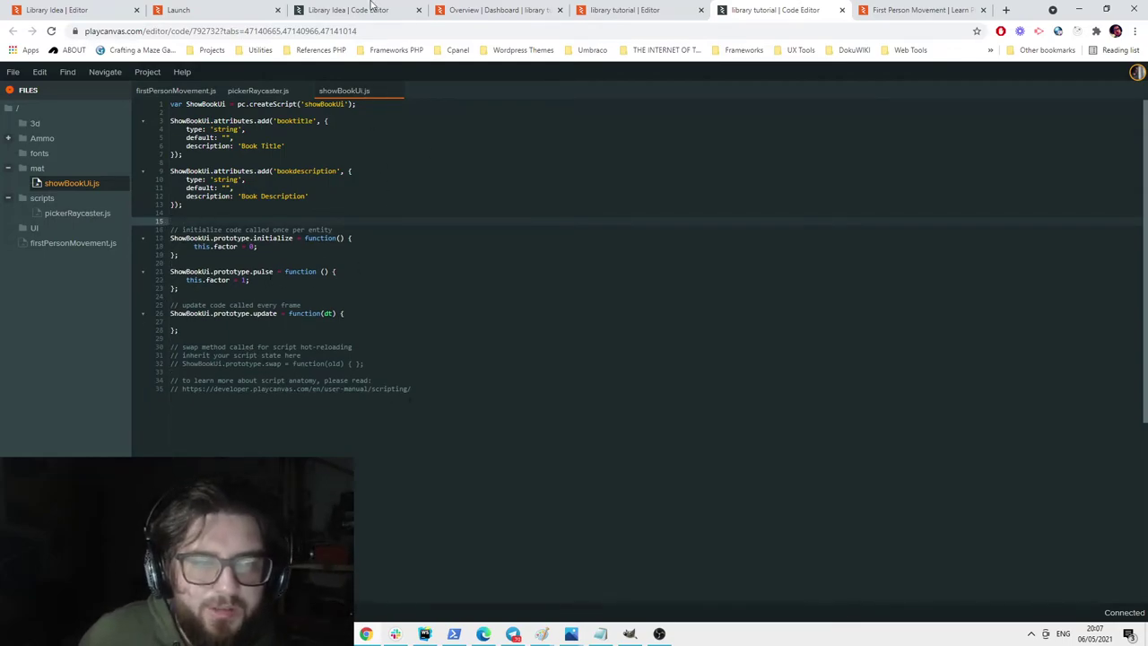
Copy Library Idea's factor check that writes the booktitle and bookcontent element texts into the tutorial script's update function.
left_click(377, 9)
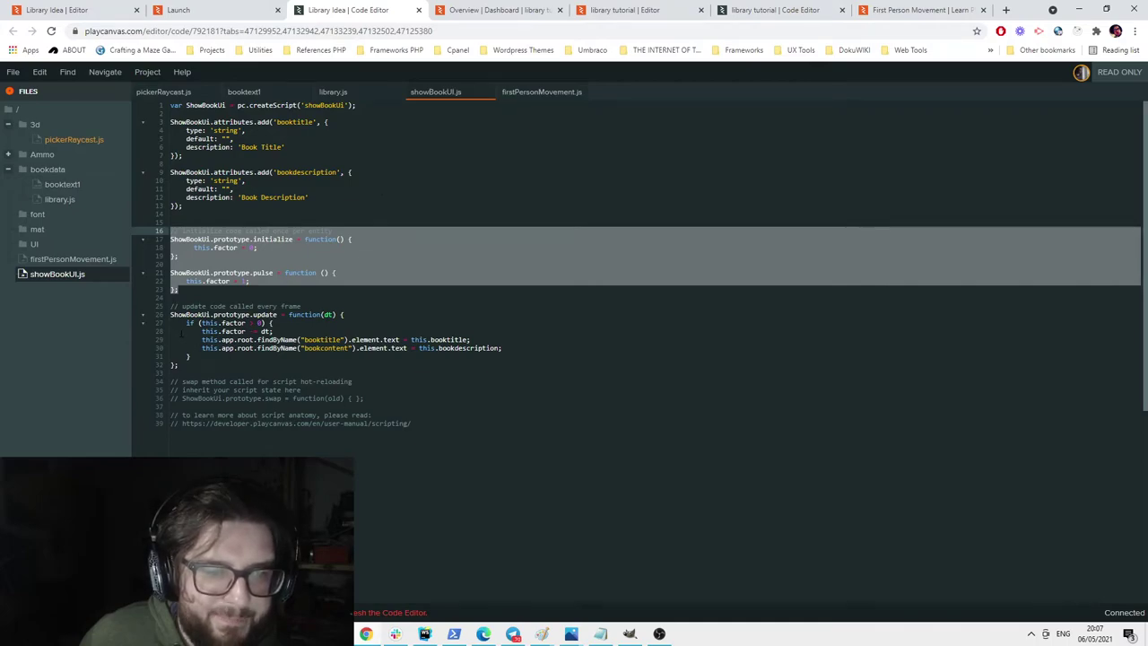
left_click_drag(186, 323, 217, 357)
key("ctrl+c")
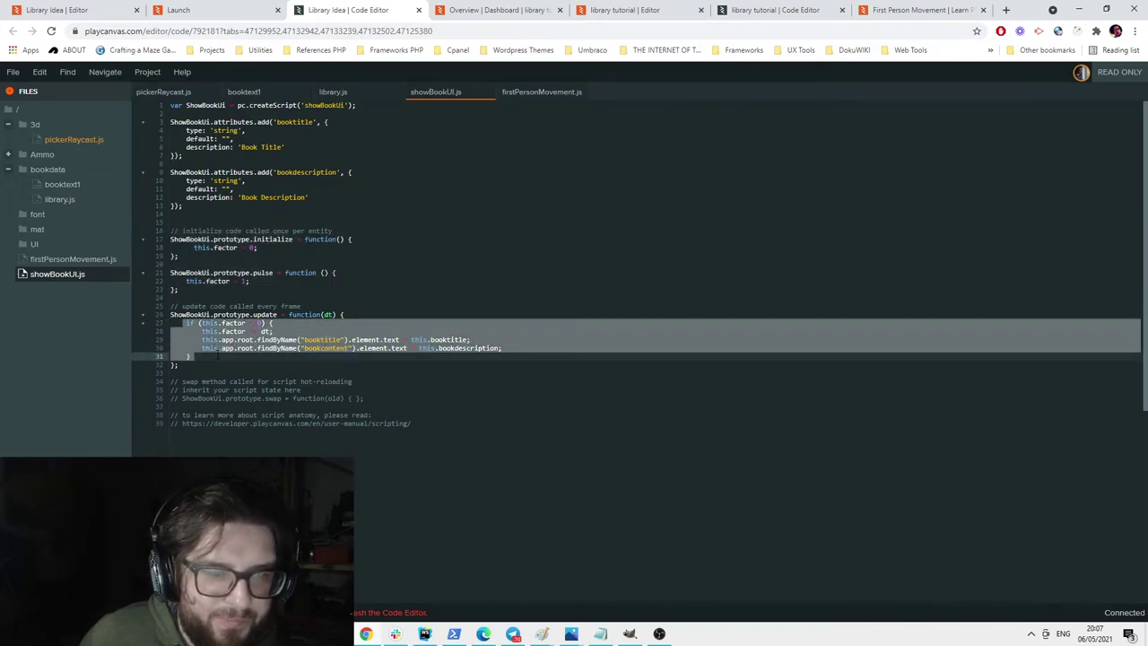
left_click(579, 9)
left_click(709, 9)
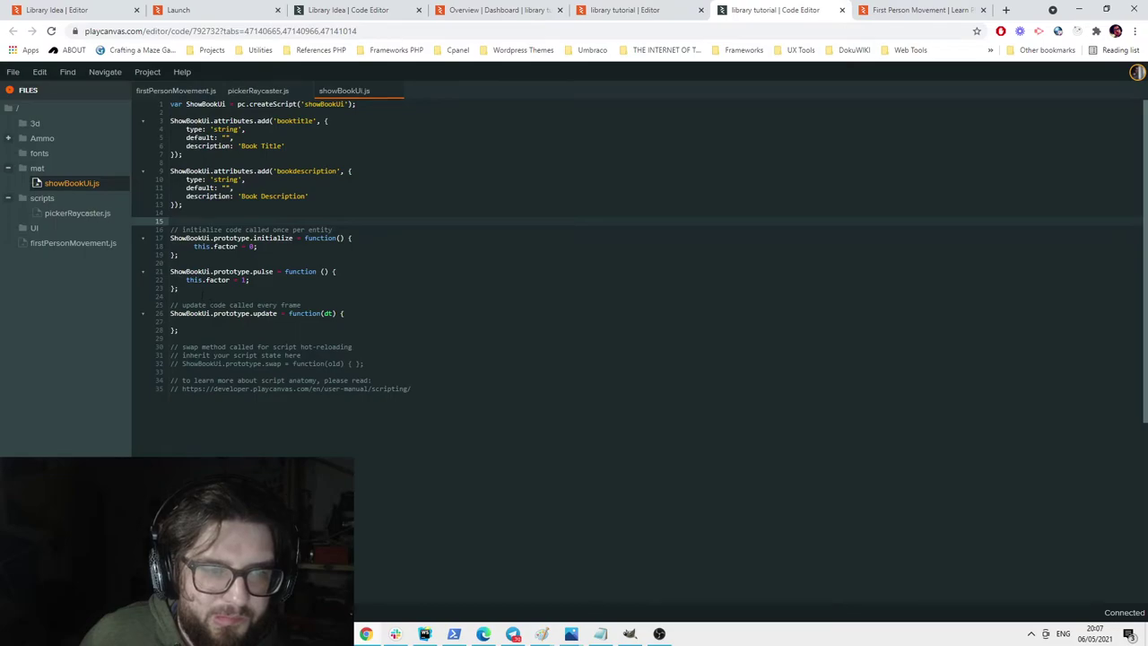
left_click(294, 323)
key("ctrl+v")
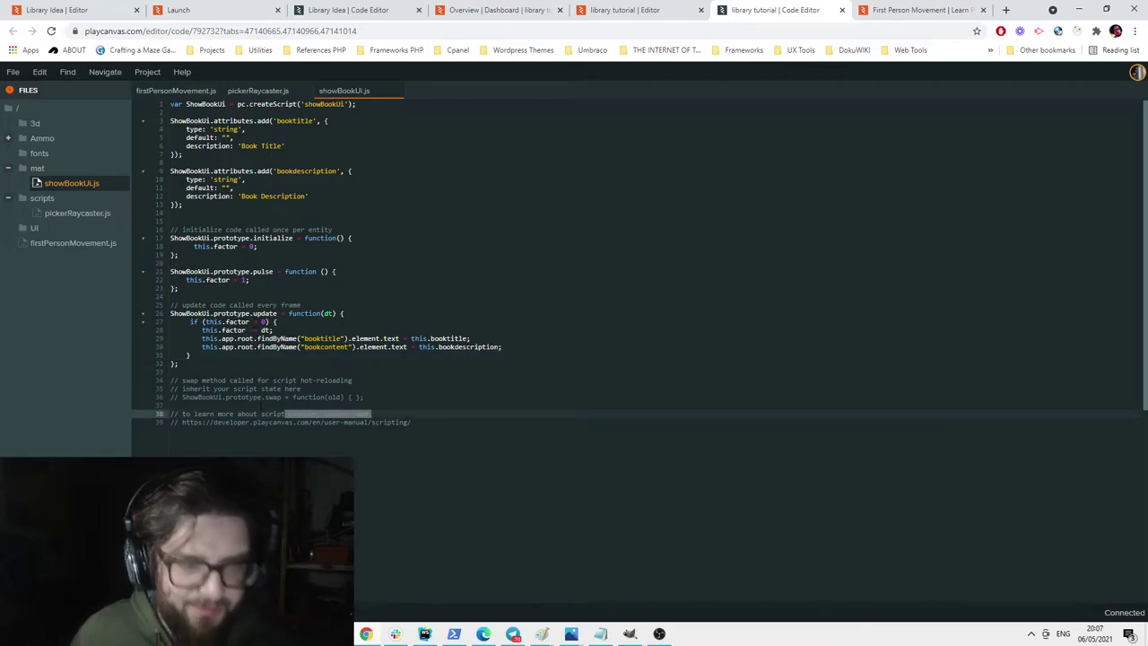
Delete the template comments about hot-reloading and script anatomy at the end of showBookUi.js.
left_click_drag(374, 414, 141, 382)
key("BackSpace")
left_click_drag(414, 390, 131, 382)
key("BackSpace")
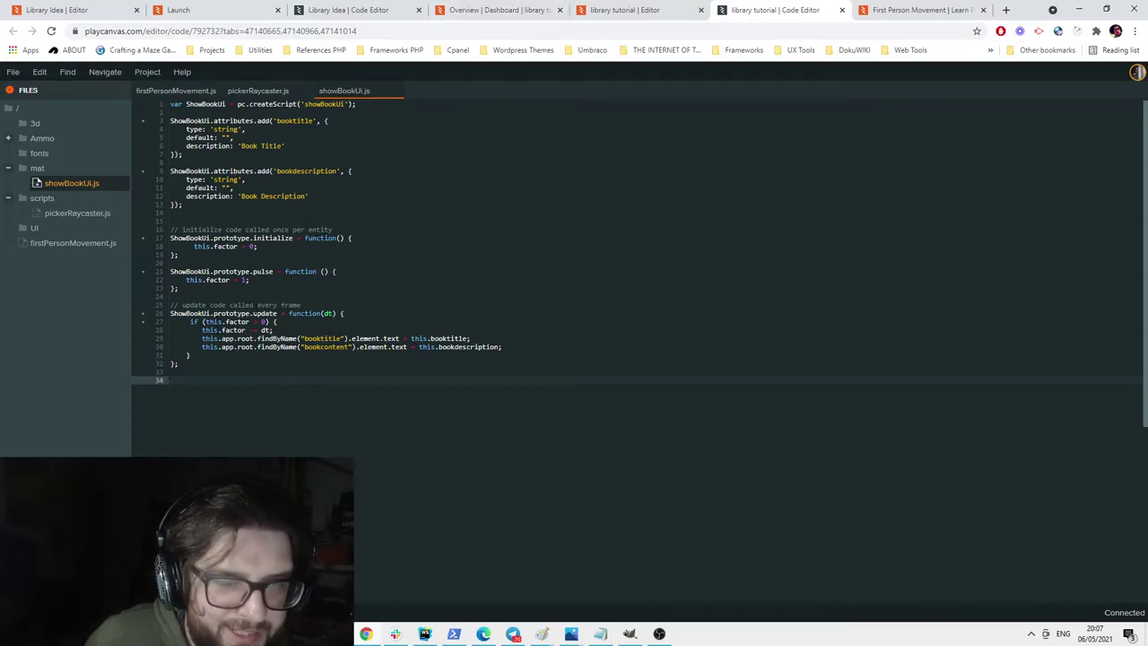
Compare the pulse function in showBookUi.js with its call in pickerRaycaster.js, and return to the library tutorial's scene editor.
left_click(255, 279)
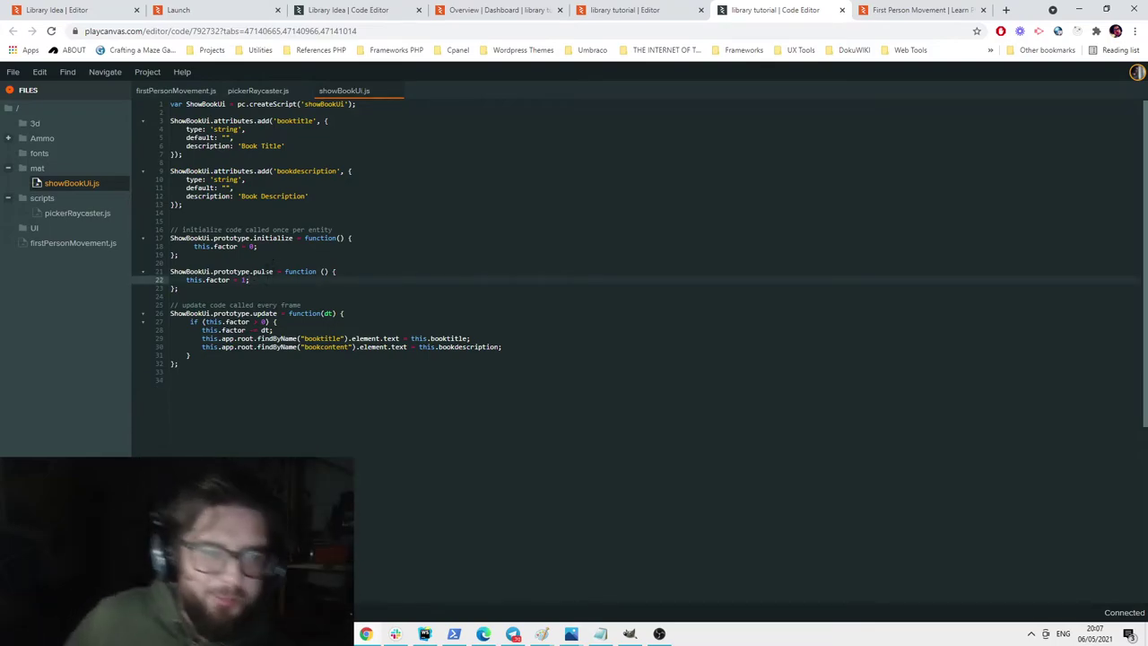
left_click(273, 271)
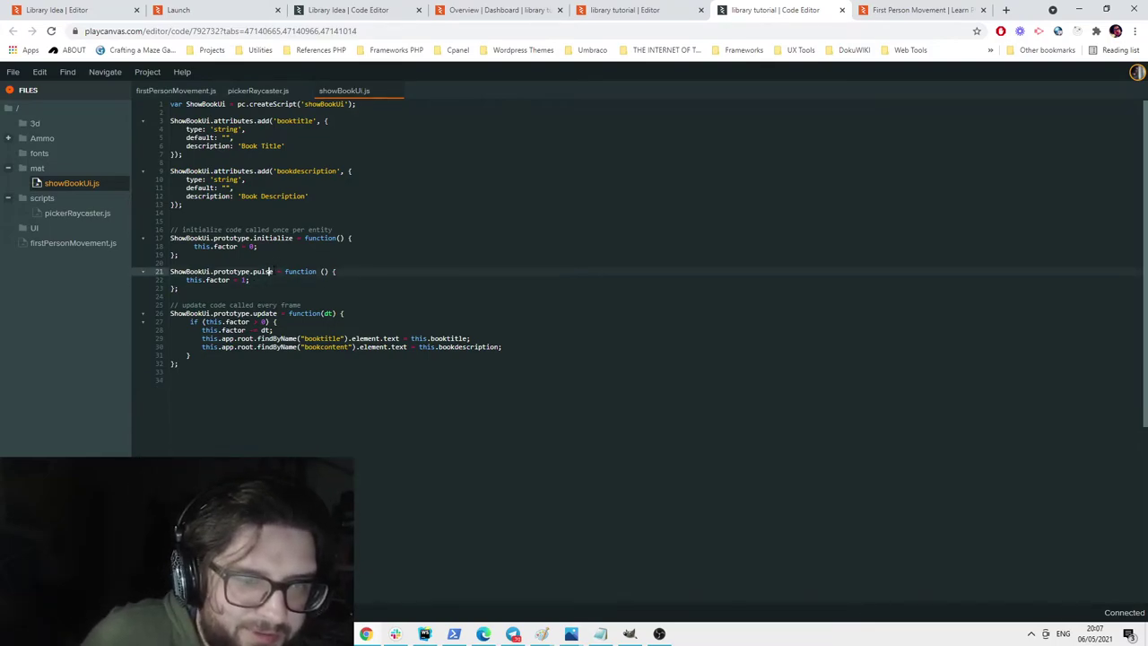
left_click(78, 215)
left_click(327, 238)
left_click_drag(209, 238, 357, 237)
left_click(312, 246)
left_click(370, 238)
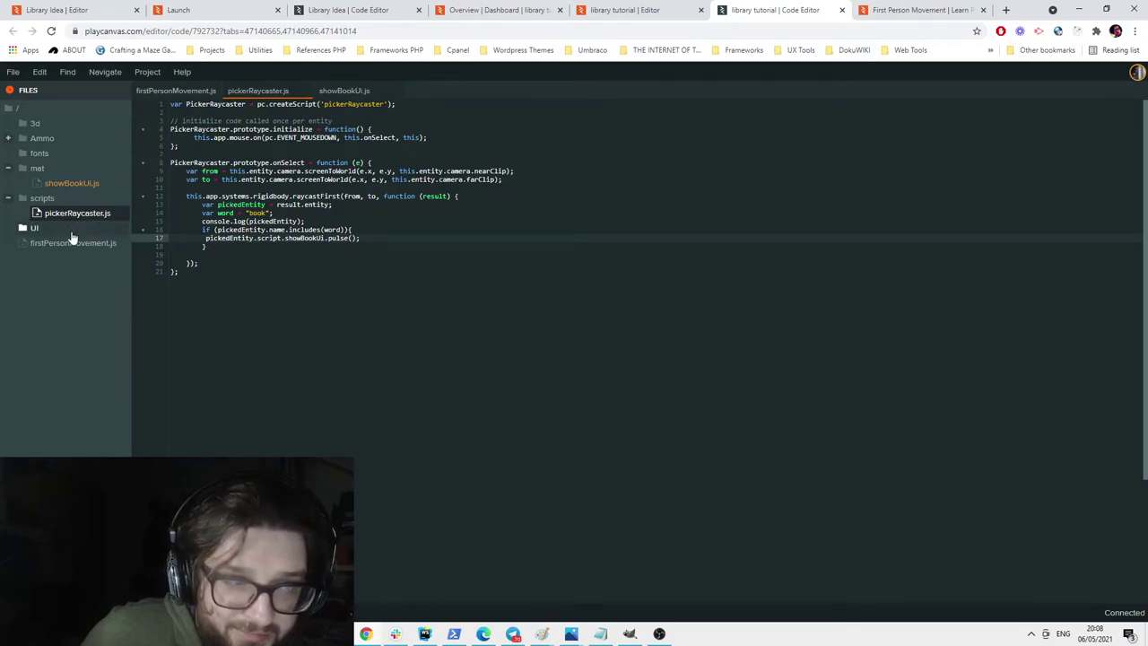
left_click(77, 184)
left_click(628, 10)
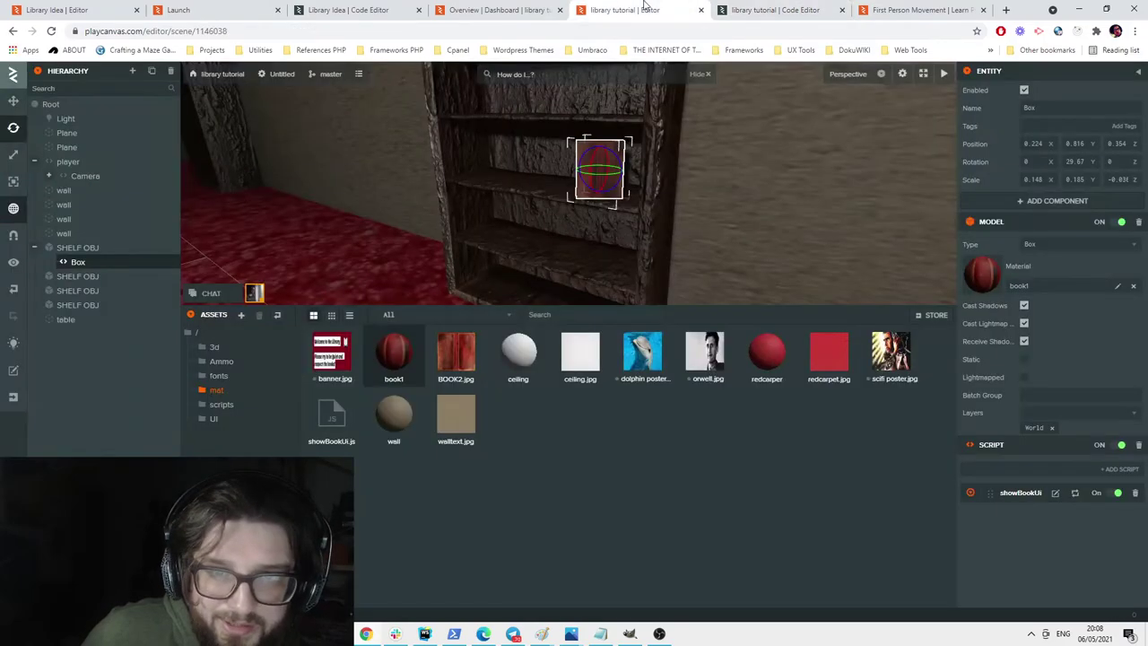
double_click(1047, 108)
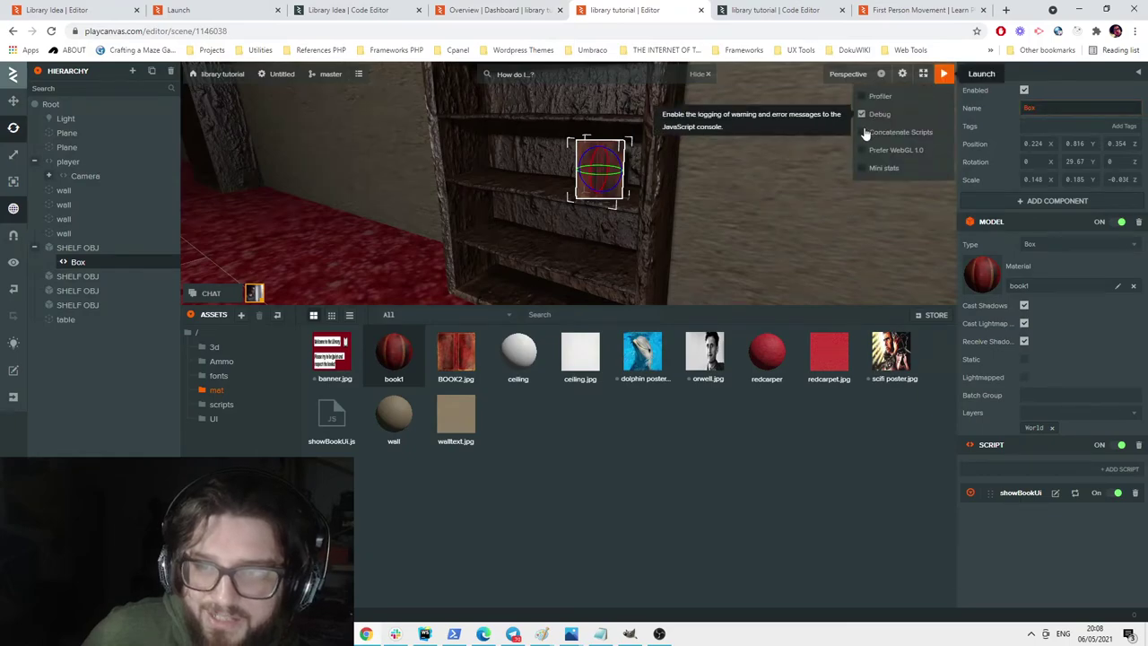
type("BOOK")
key("Return")
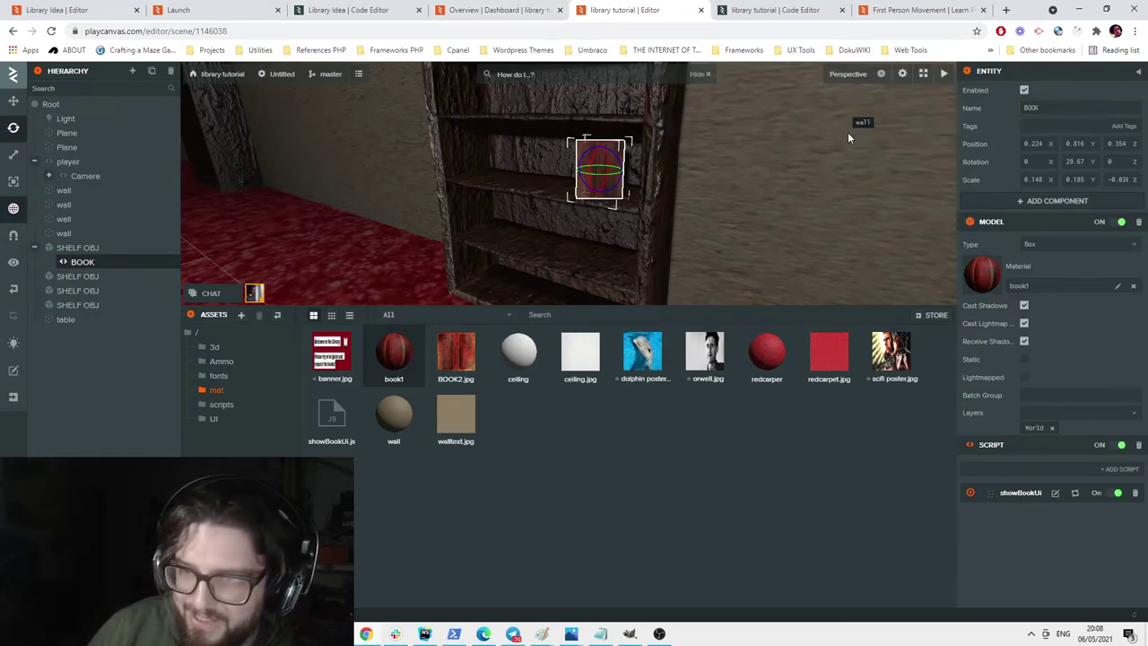
key("ctrl+z")
Rename the Box entity on the shelf to lowercase "book".
left_click_drag(1051, 108, 984, 108)
type("book")
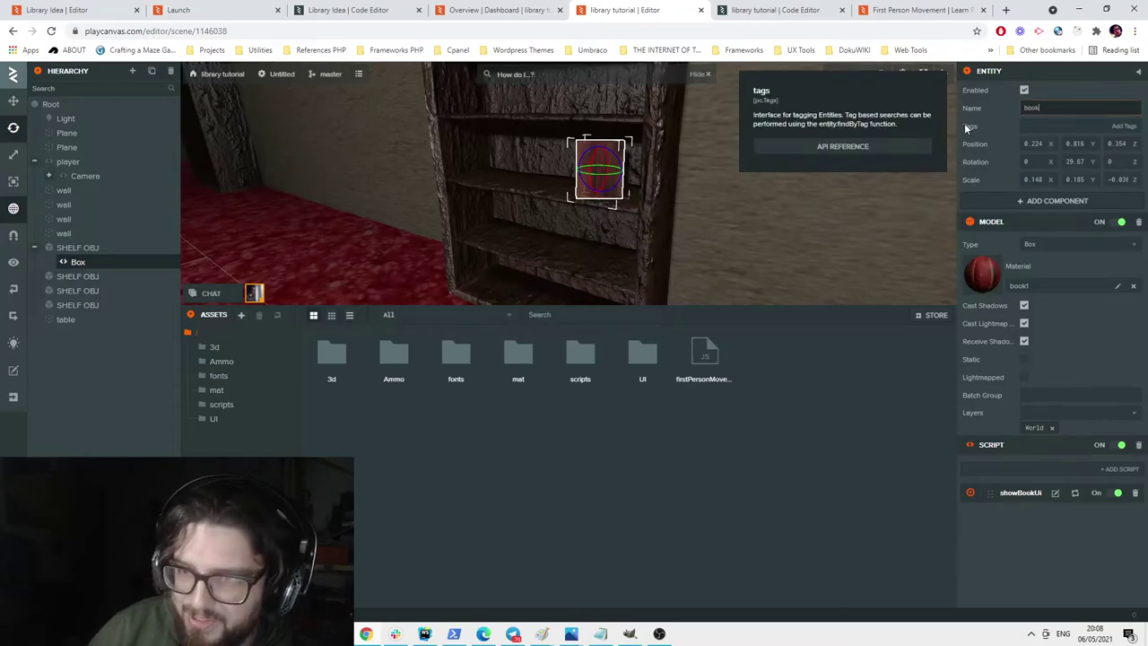
key("Return")
left_click(787, 9)
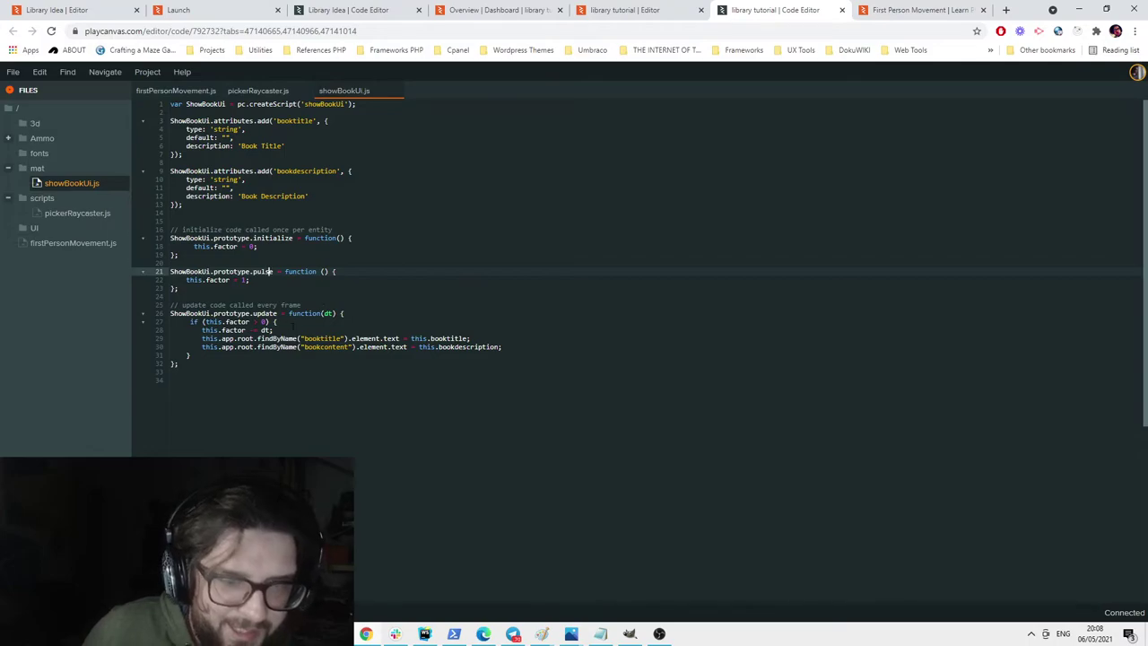
left_click(692, 11)
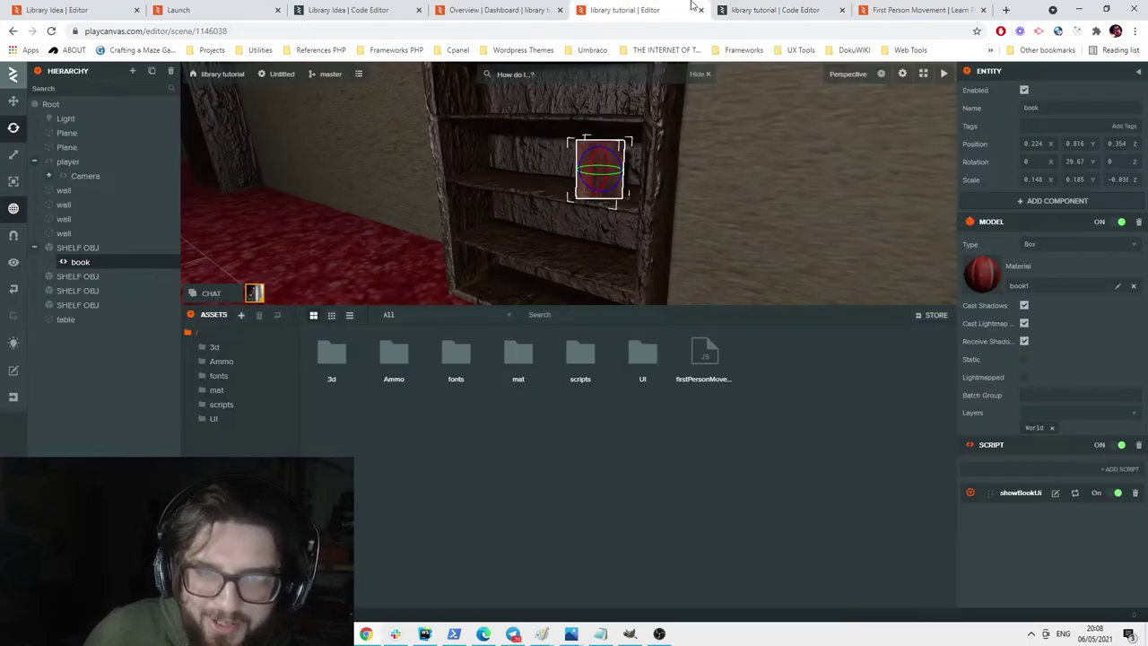
left_click(1043, 109)
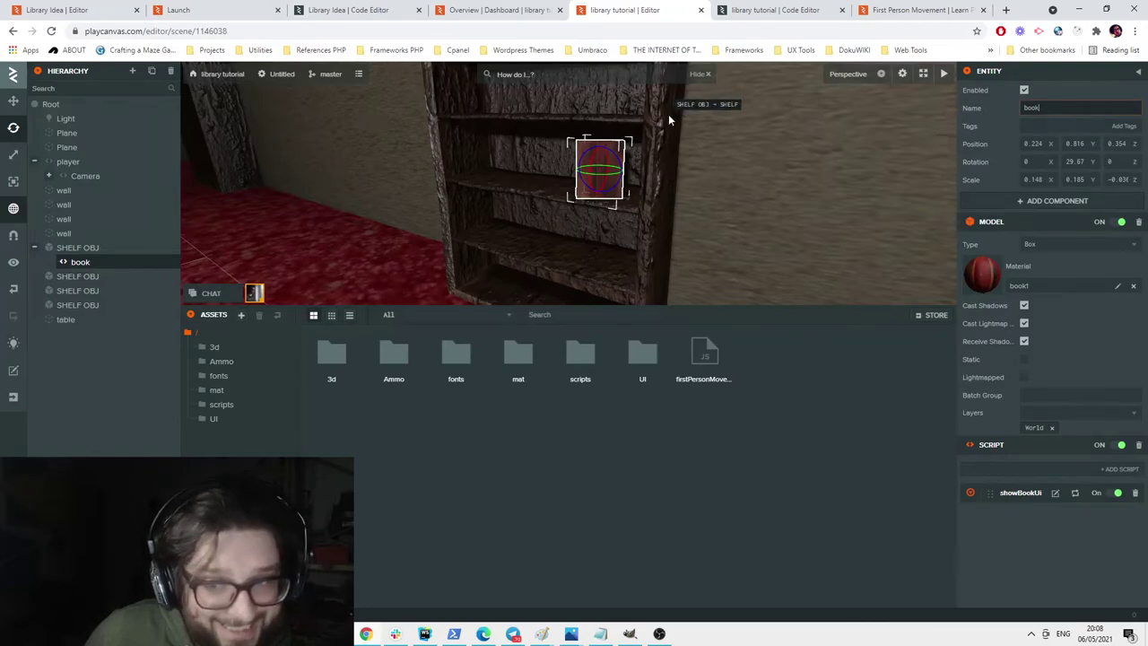
Add a Rigid Body component and a Collision component to the book entity on the shelf.
left_click(1059, 201)
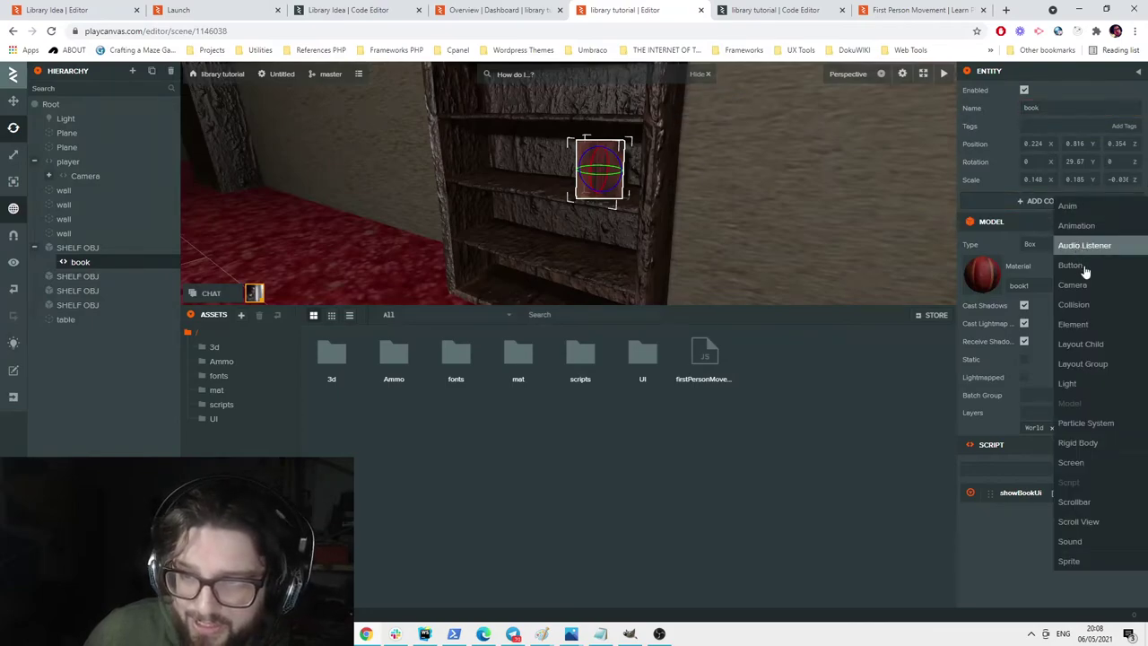
left_click(1081, 441)
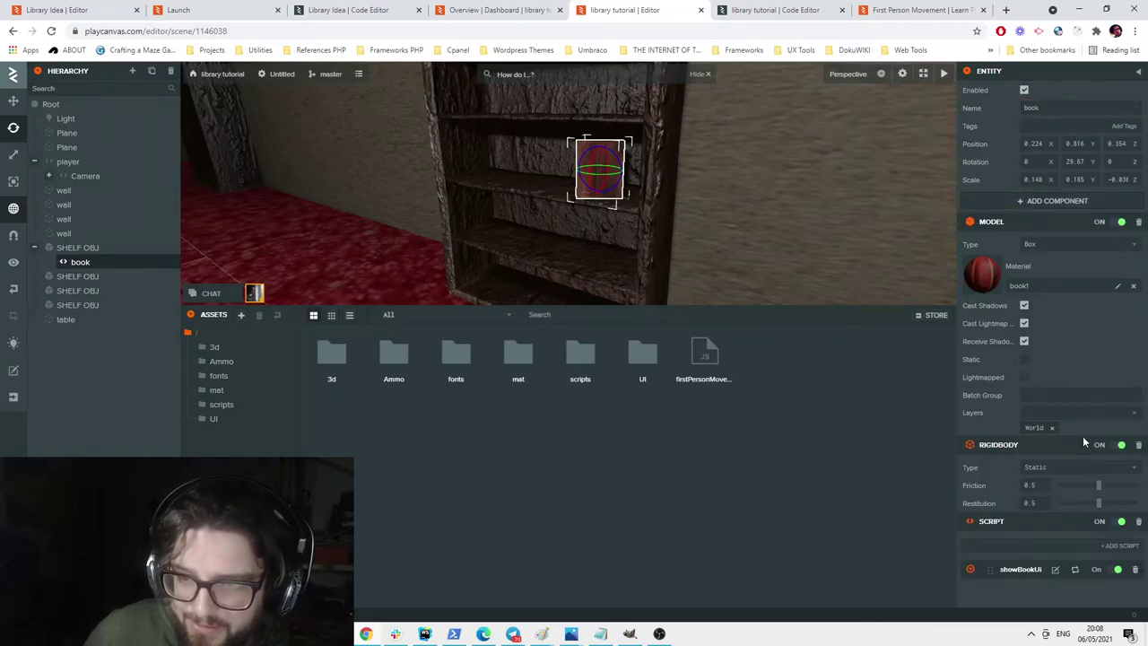
left_click(1059, 201)
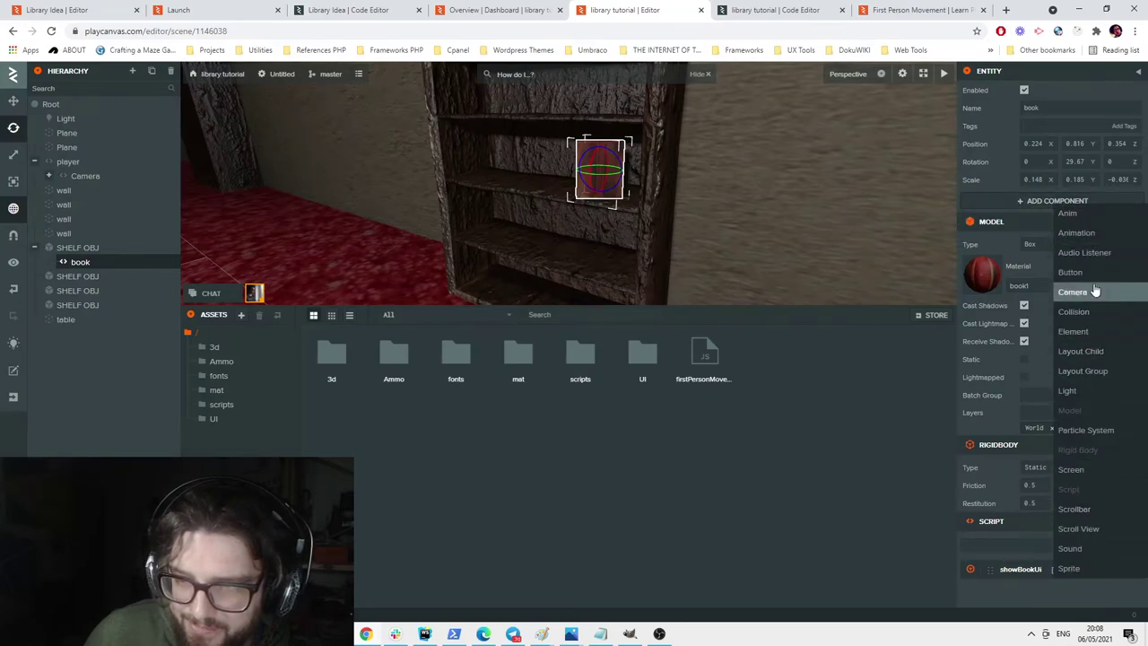
left_click(1075, 312)
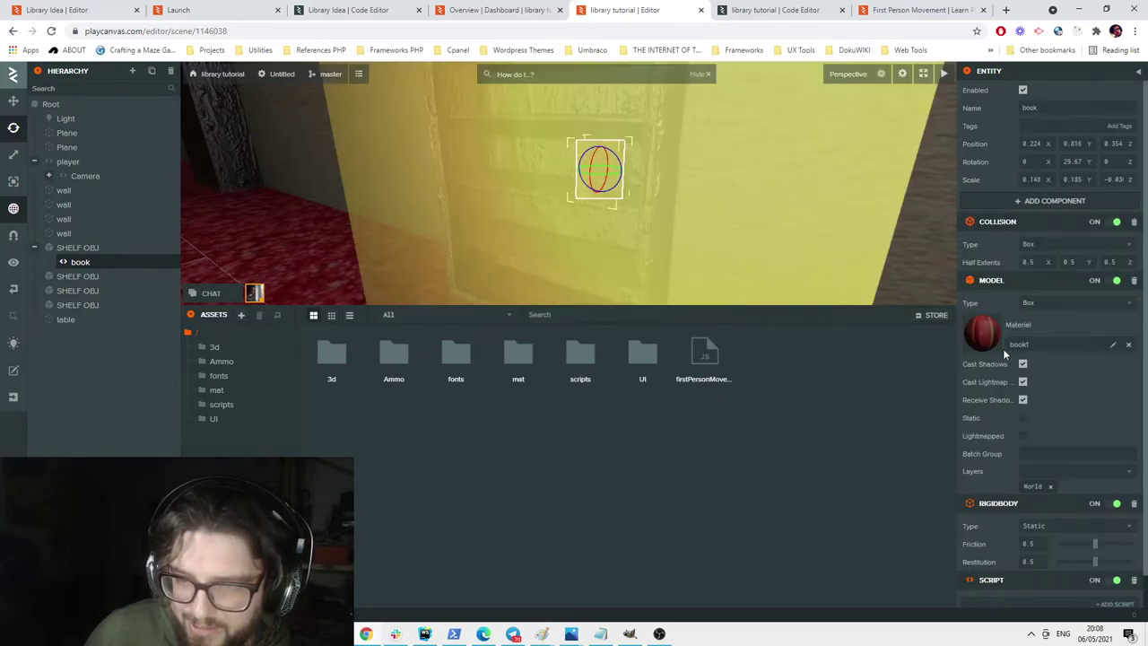
Shrink the book's box collision to fit the model, with half extents of 0.071, 0.096 and 0.059.
left_click_drag(823, 283, 866, 298)
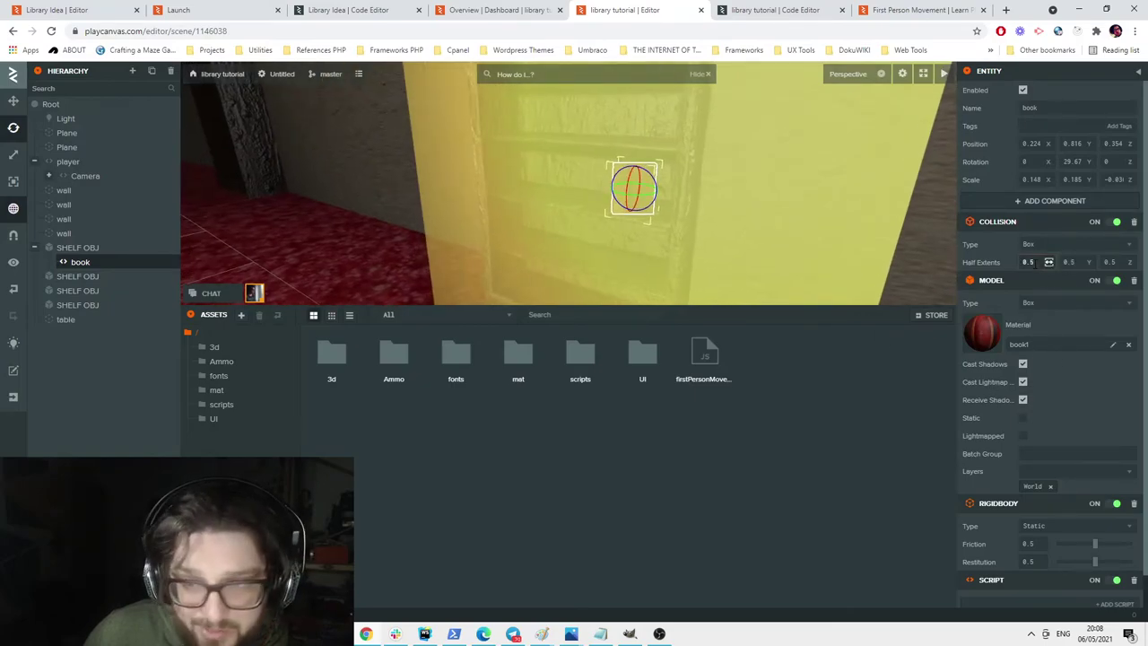
left_click(1036, 263)
key("BackSpace")
type("25")
key("Tab")
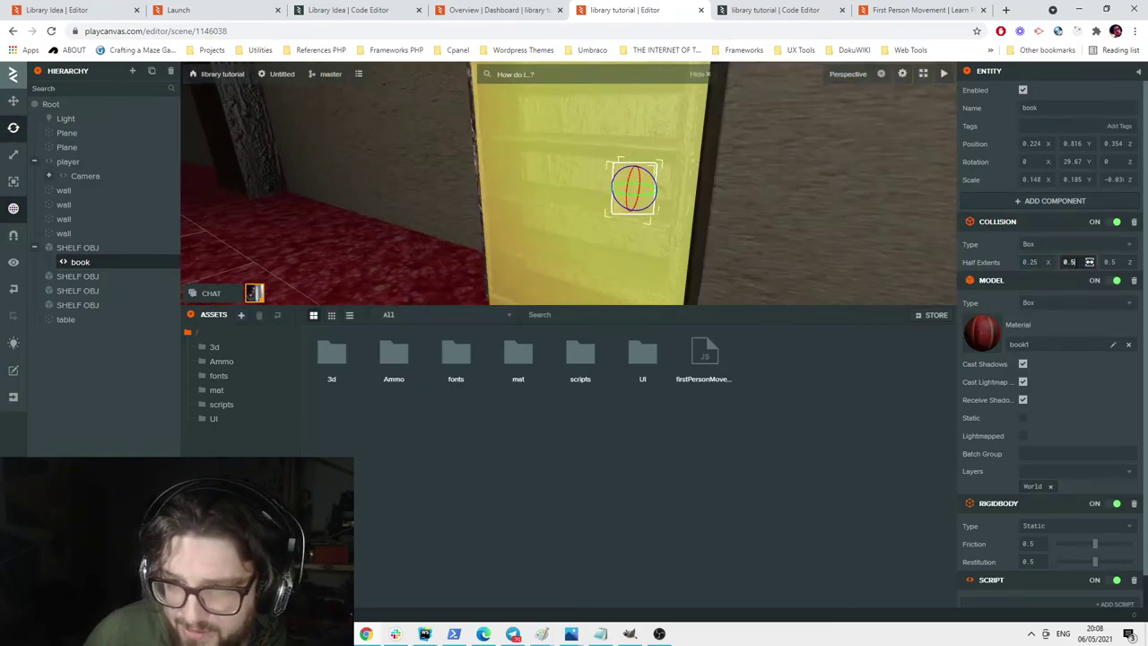
left_click_drag(1047, 262, 1125, 262)
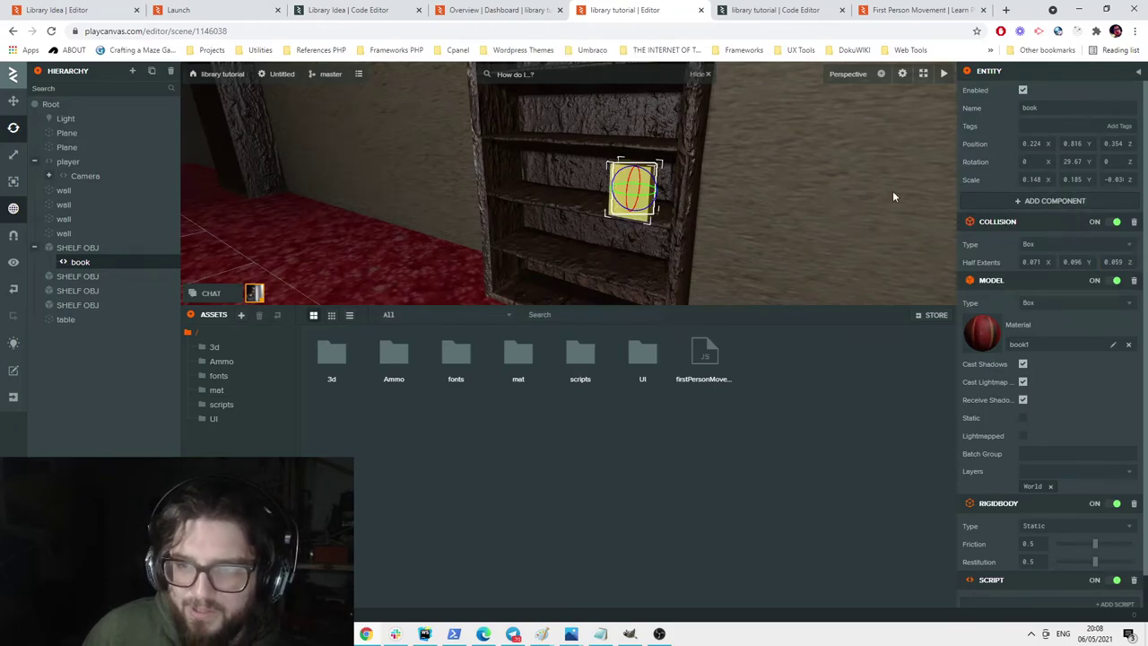
Check the booktitle and bookcontent elements under the 2D Screen against the names used in showBookUi.js, and review bookcontent's element settings.
left_click(790, 7)
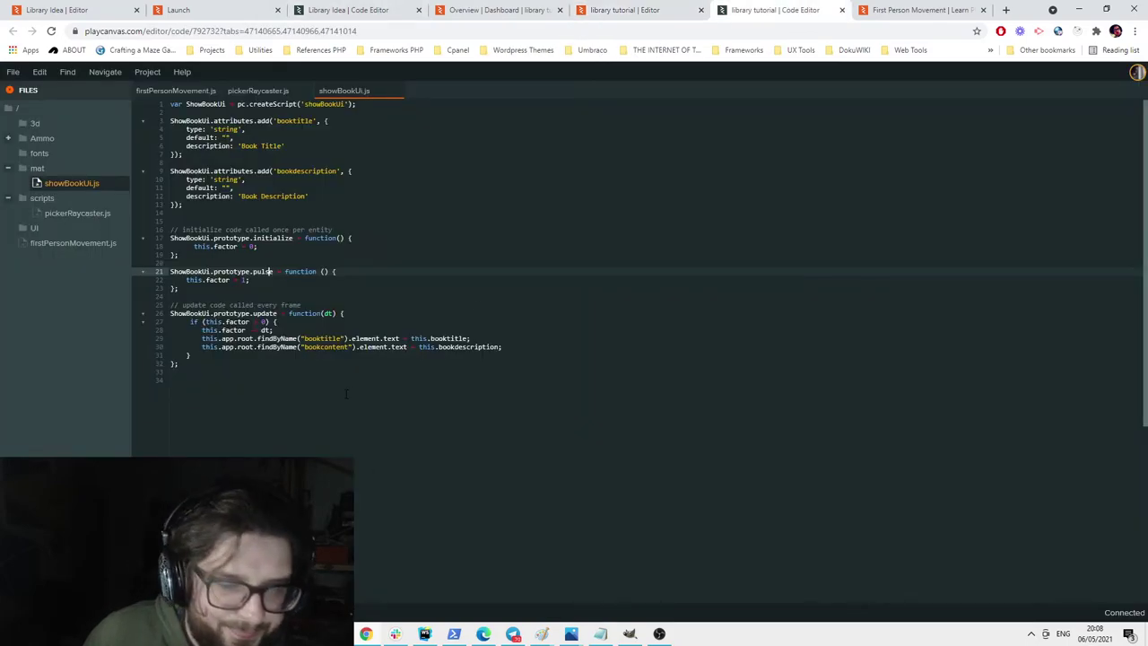
left_click(655, 10)
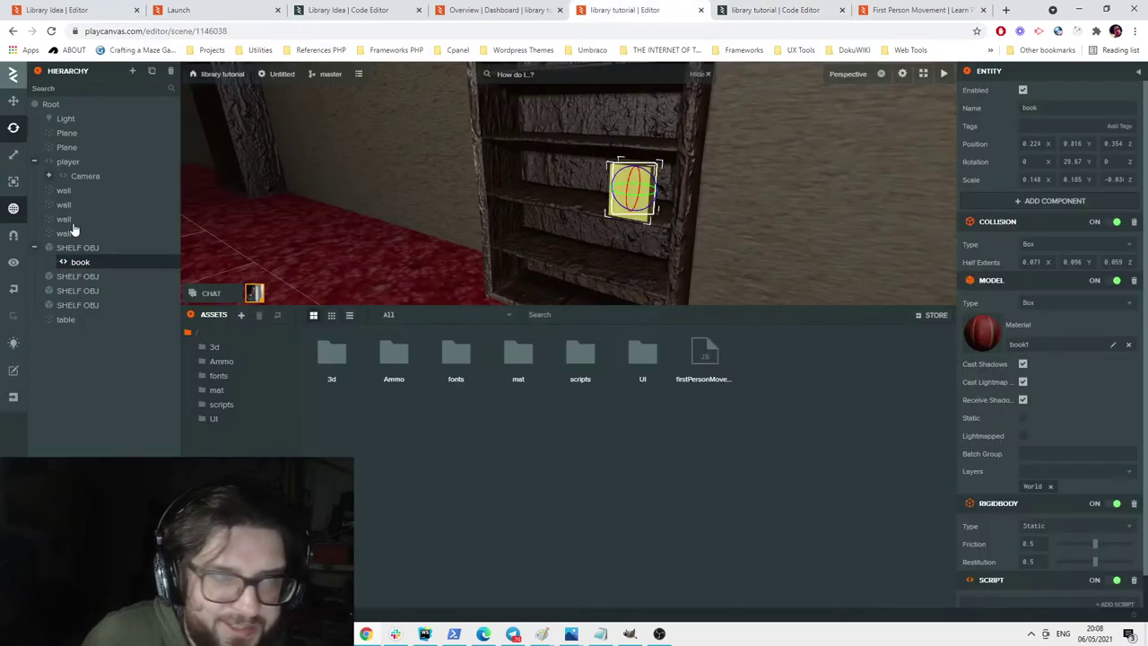
left_click(49, 176)
left_click(104, 233)
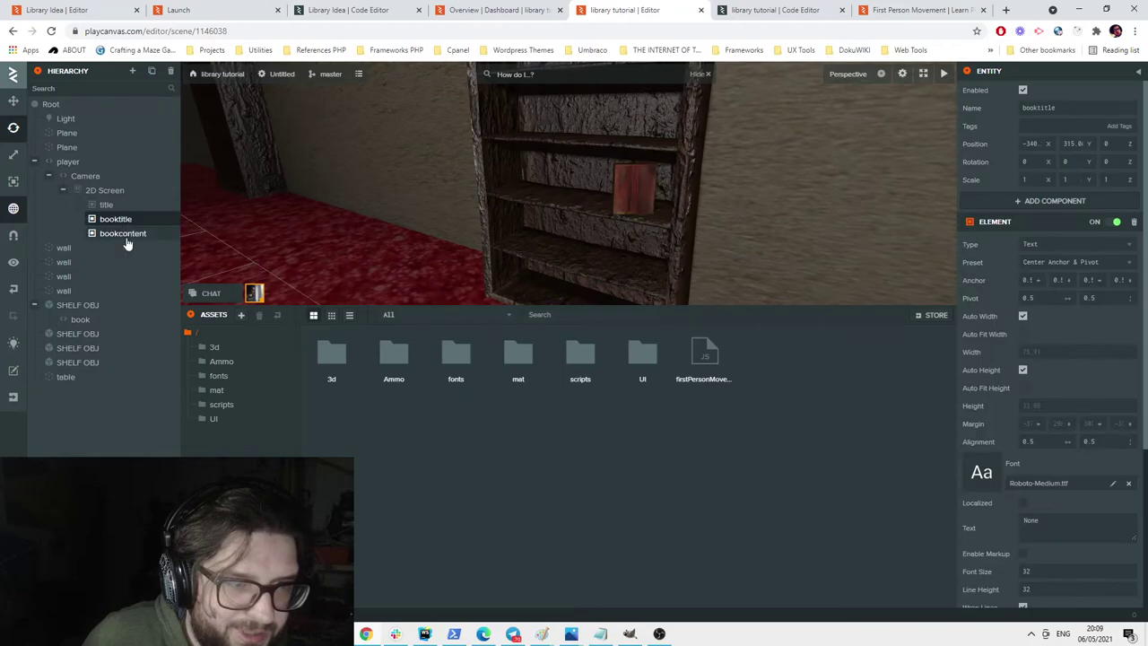
left_click(758, 10)
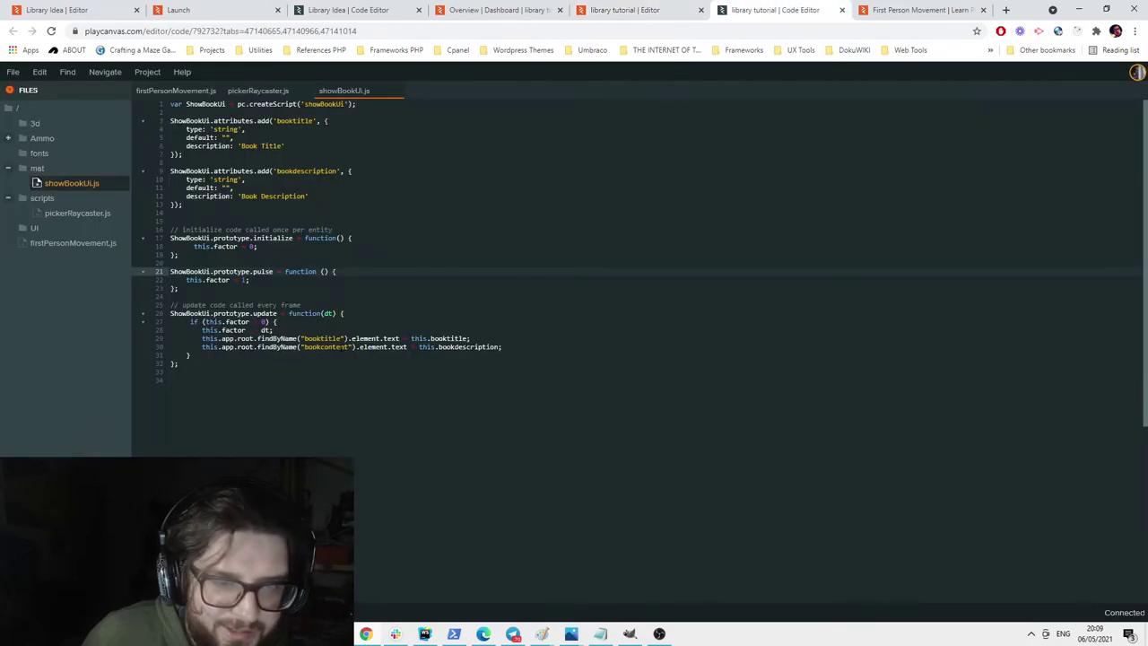
left_click(628, 10)
left_click(758, 10)
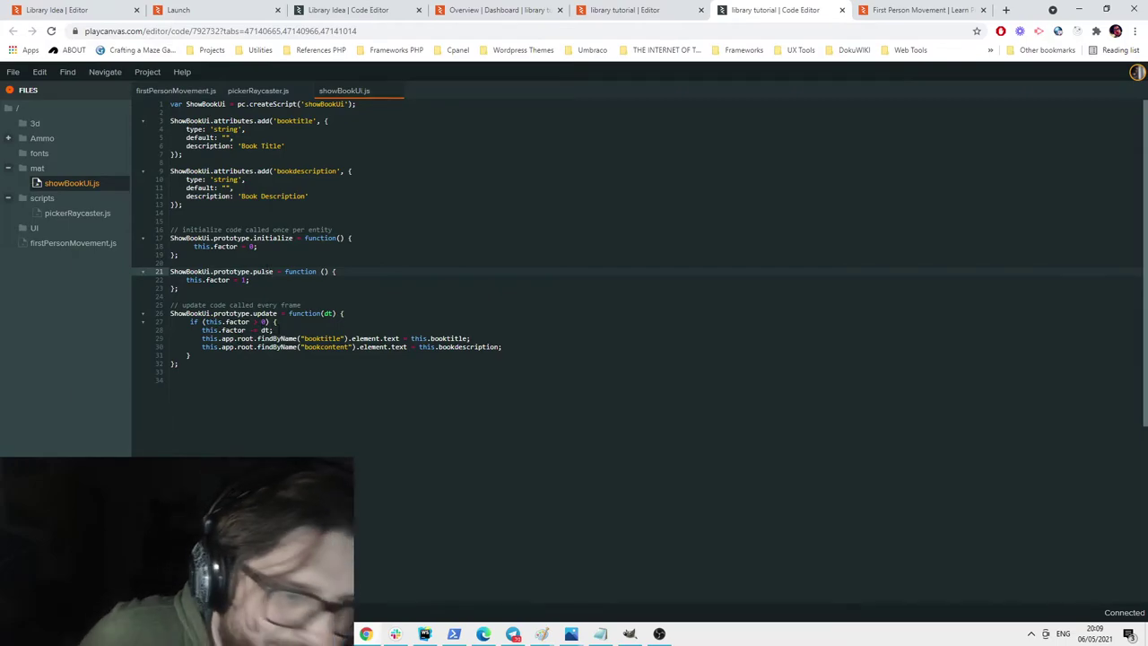
left_click(270, 270)
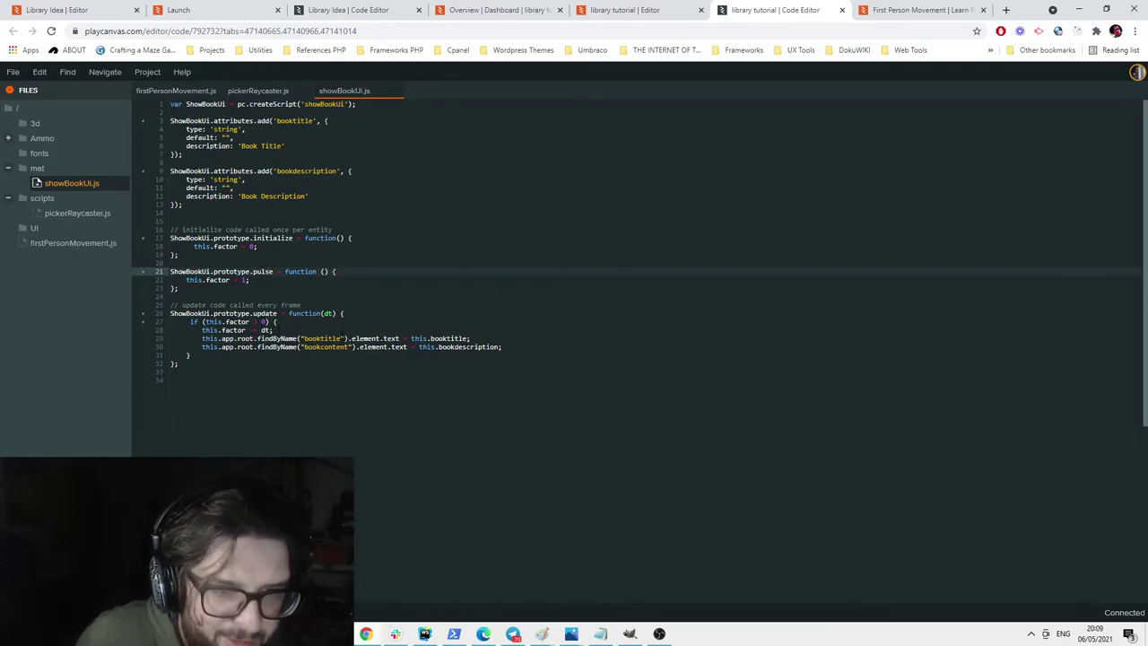
double_click(322, 338)
double_click(325, 346)
left_click(281, 349)
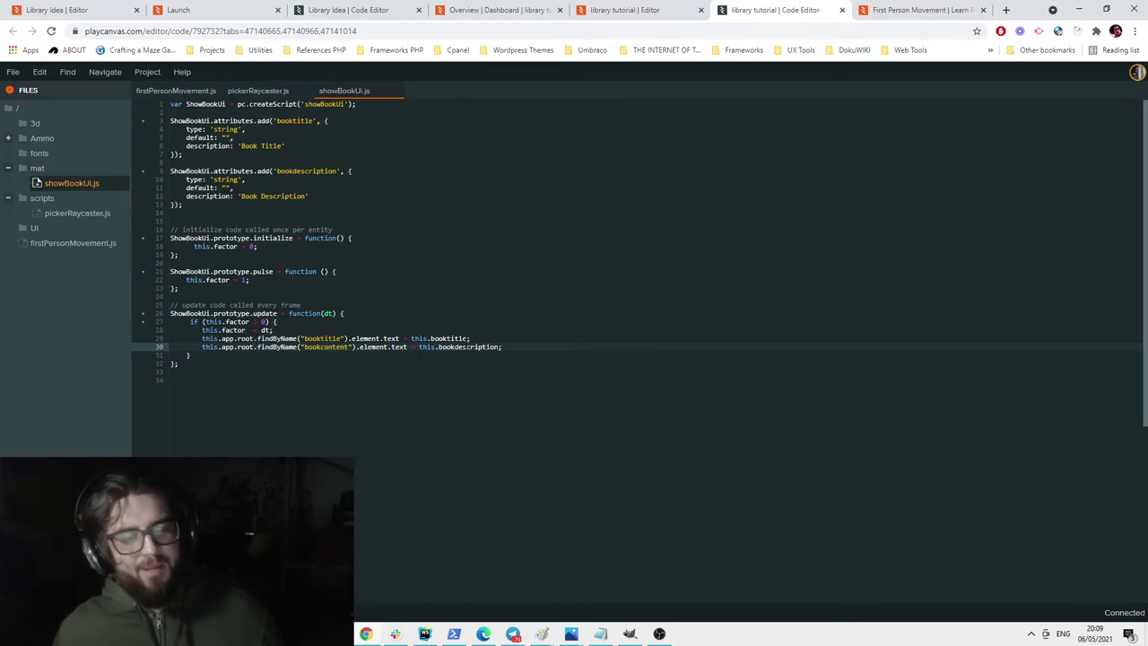
left_click(617, 9)
scroll(1057, 492, "down", 5)
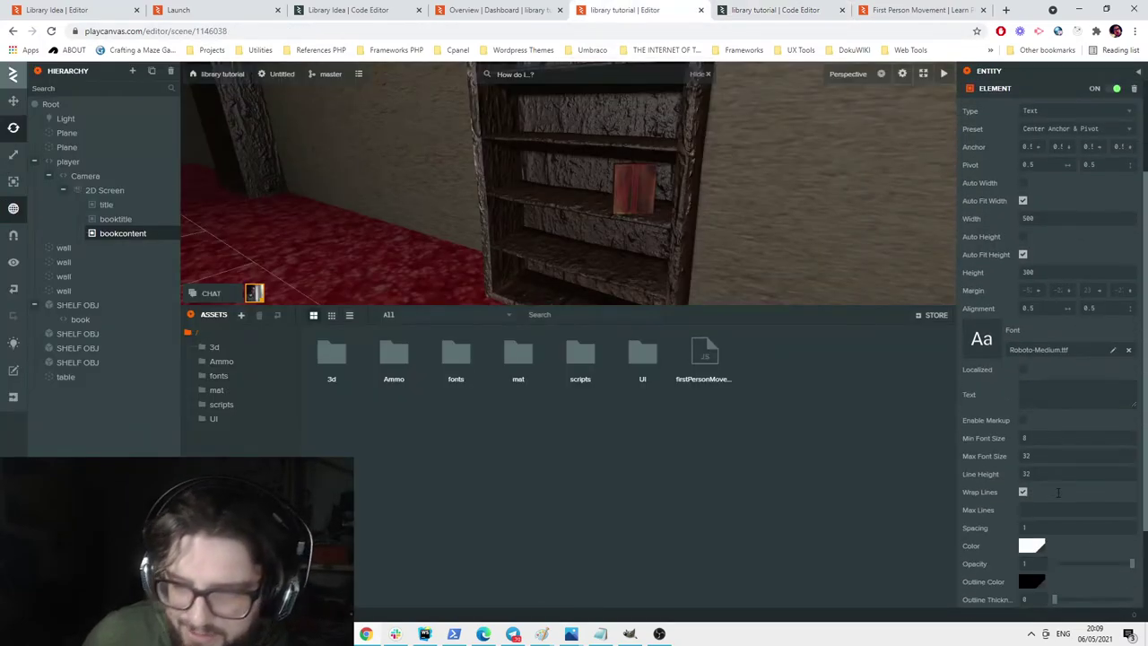
scroll(1001, 244, "up", 5)
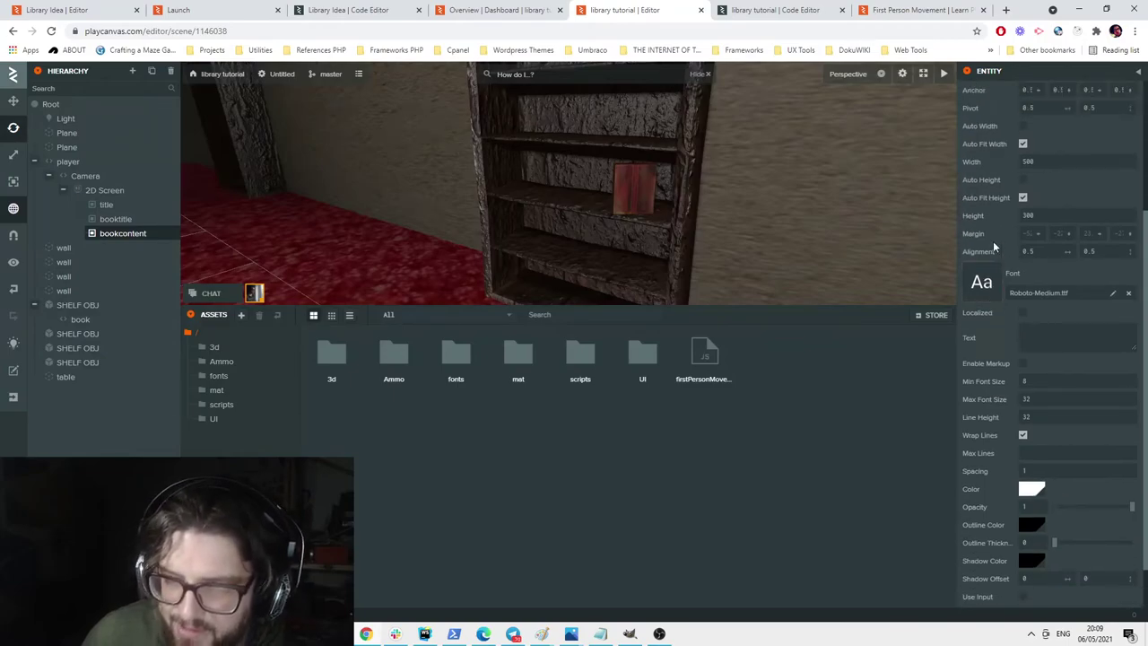
Parse the showBookUi script on the book entity to load its attributes.
left_click(633, 184)
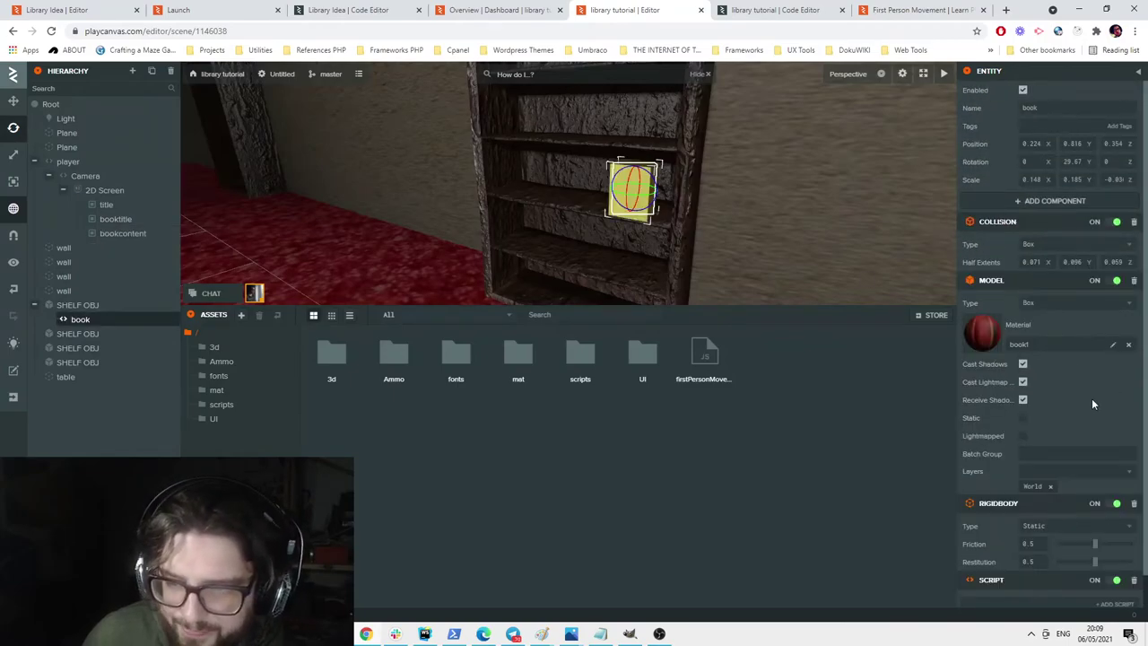
scroll(1093, 403, "down", 1)
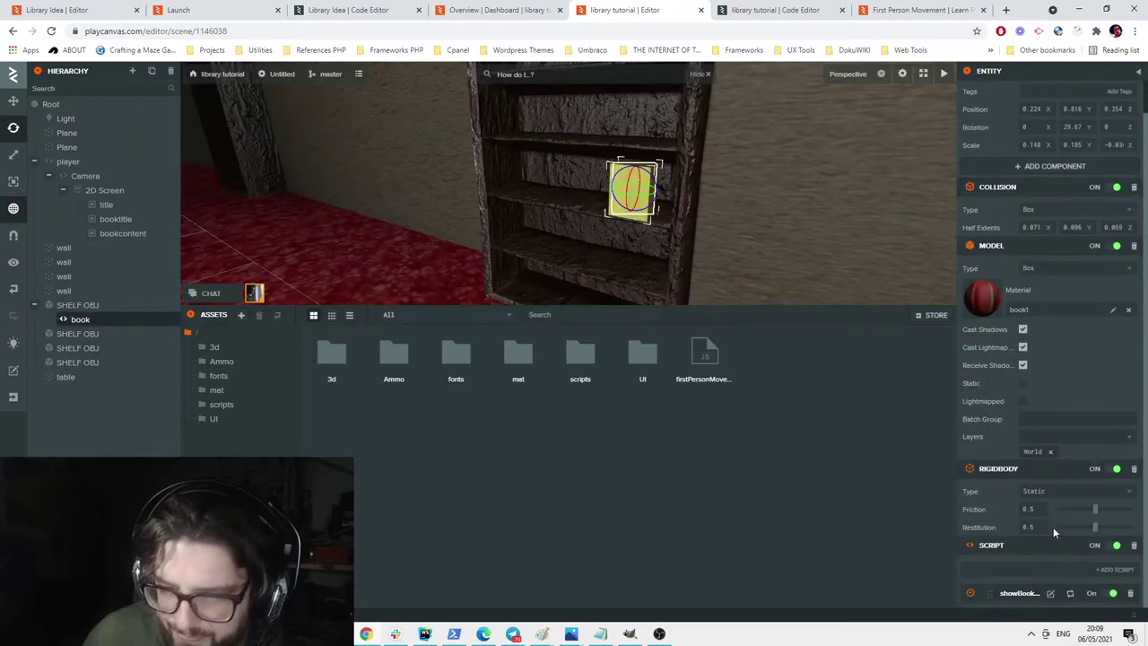
left_click(1070, 593)
scroll(1063, 549, "up", 1)
scroll(1062, 549, "down", 1)
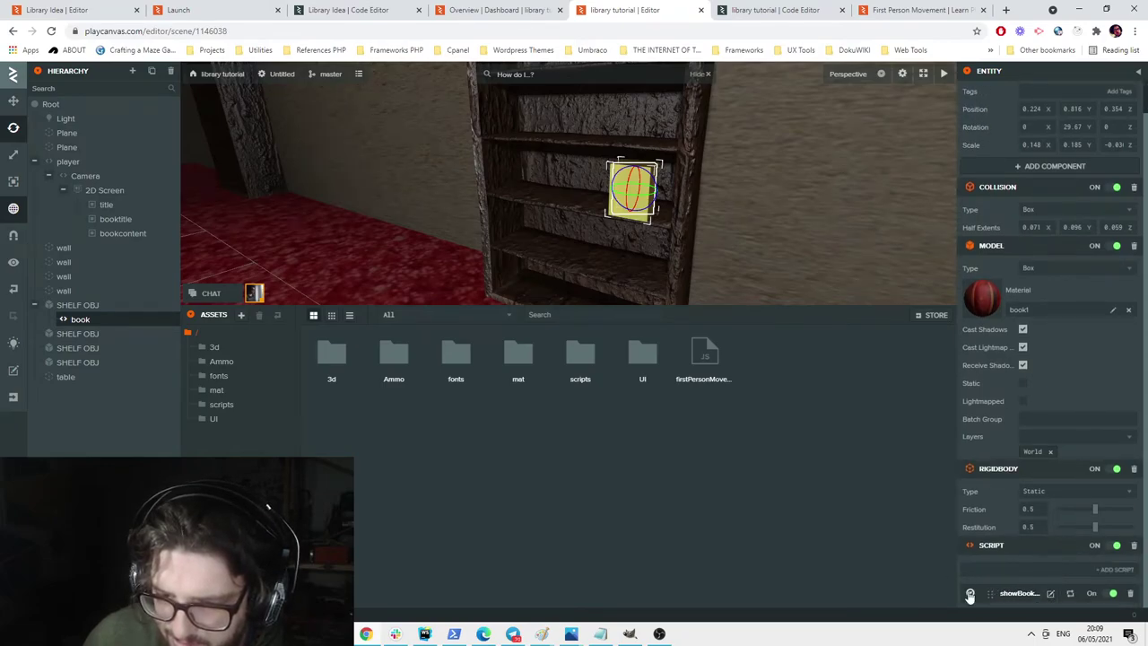
scroll(1019, 535, "up", 1)
scroll(1019, 535, "down", 1)
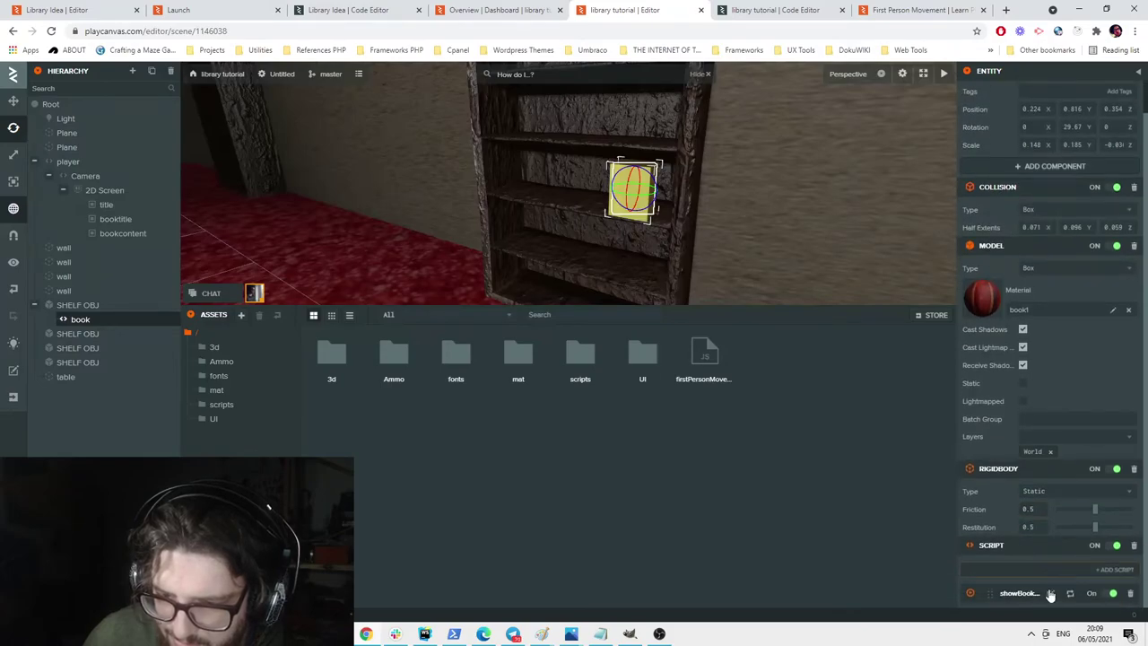
Recheck the attribute definitions in showBookUi.js and parse the script on the book entity again.
left_click(762, 10)
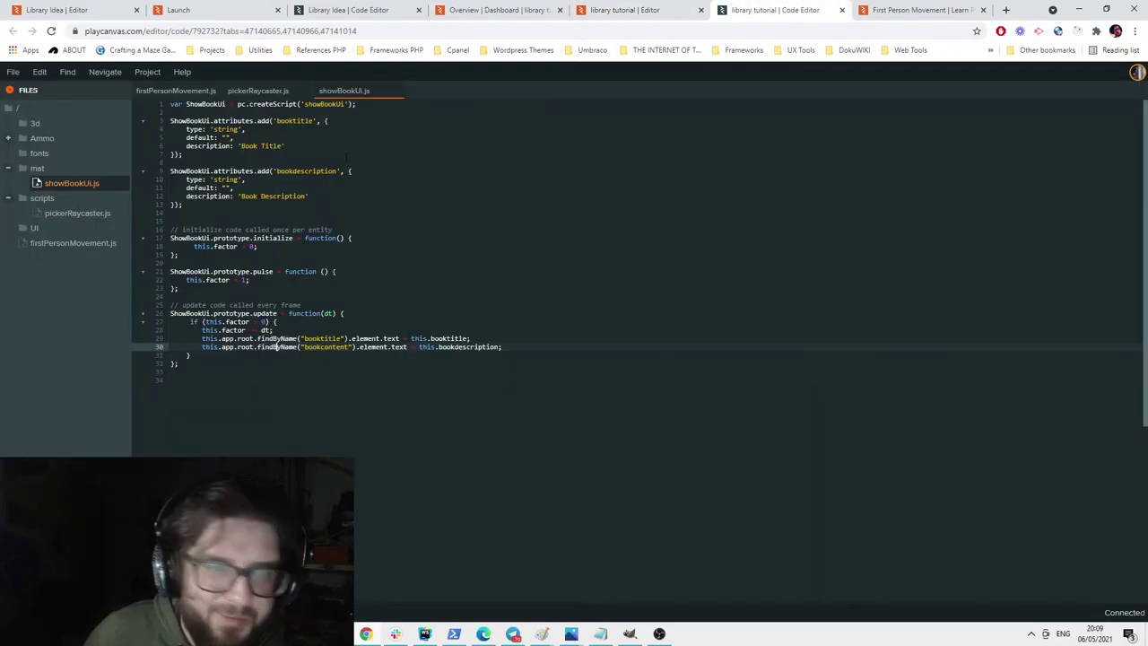
left_click(13, 71)
left_click(41, 154)
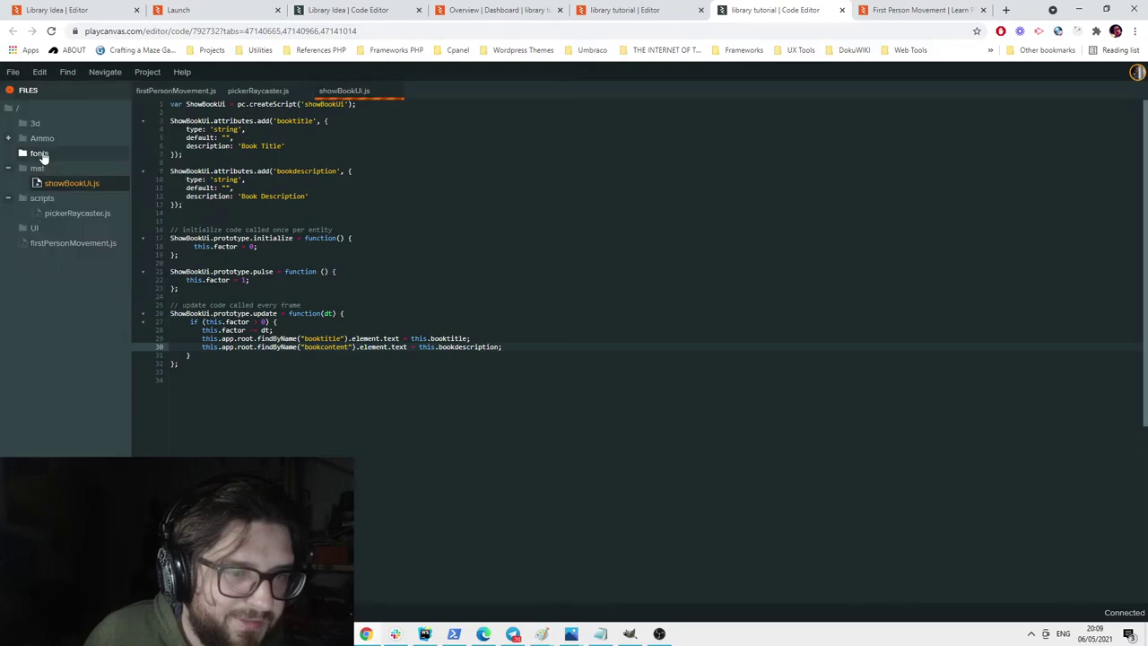
left_click(661, 10)
left_click(1069, 596)
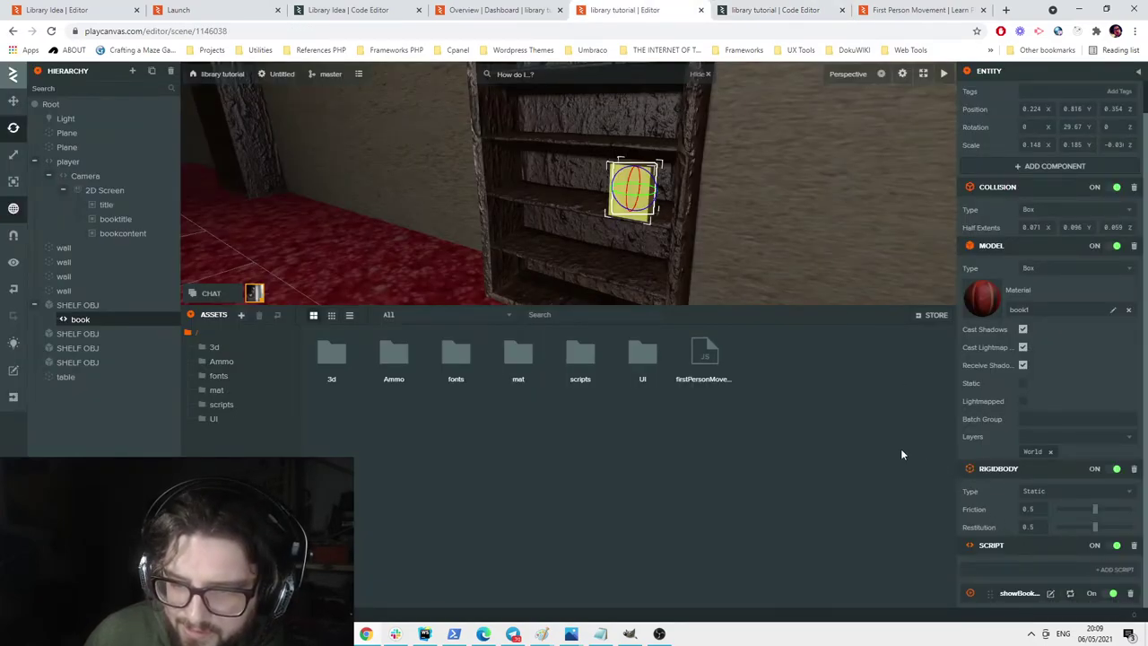
key("ctrl+Tab")
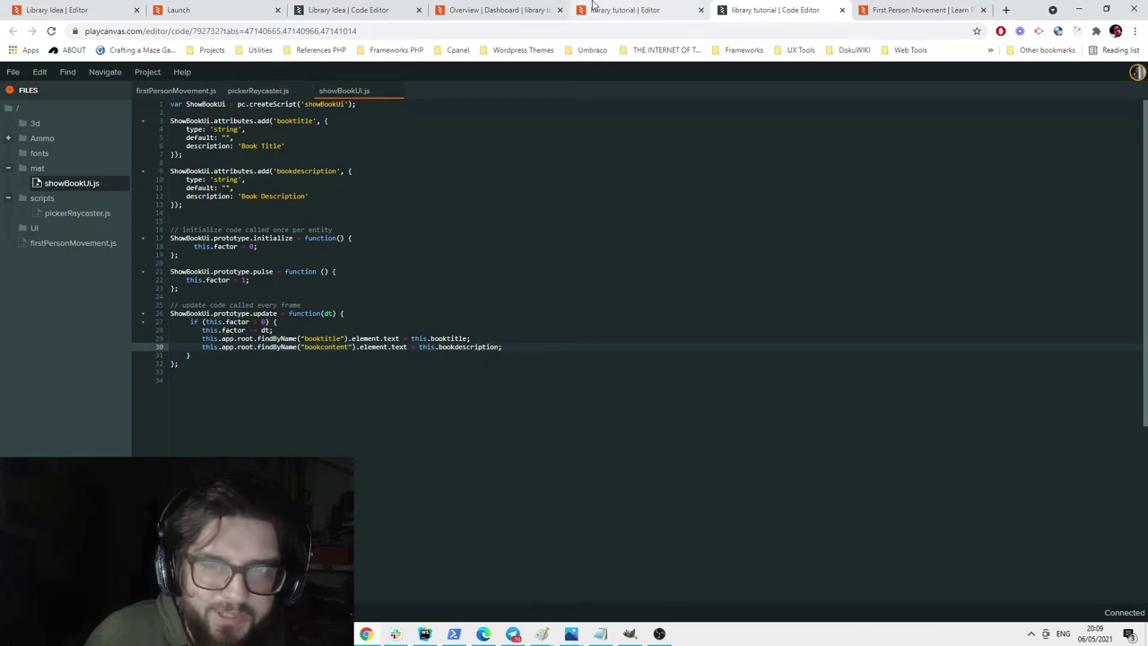
left_click(664, 8)
left_click(1069, 595)
Reload the library tutorial's scene editor and bring up the book's showBookUi attributes.
key("F5")
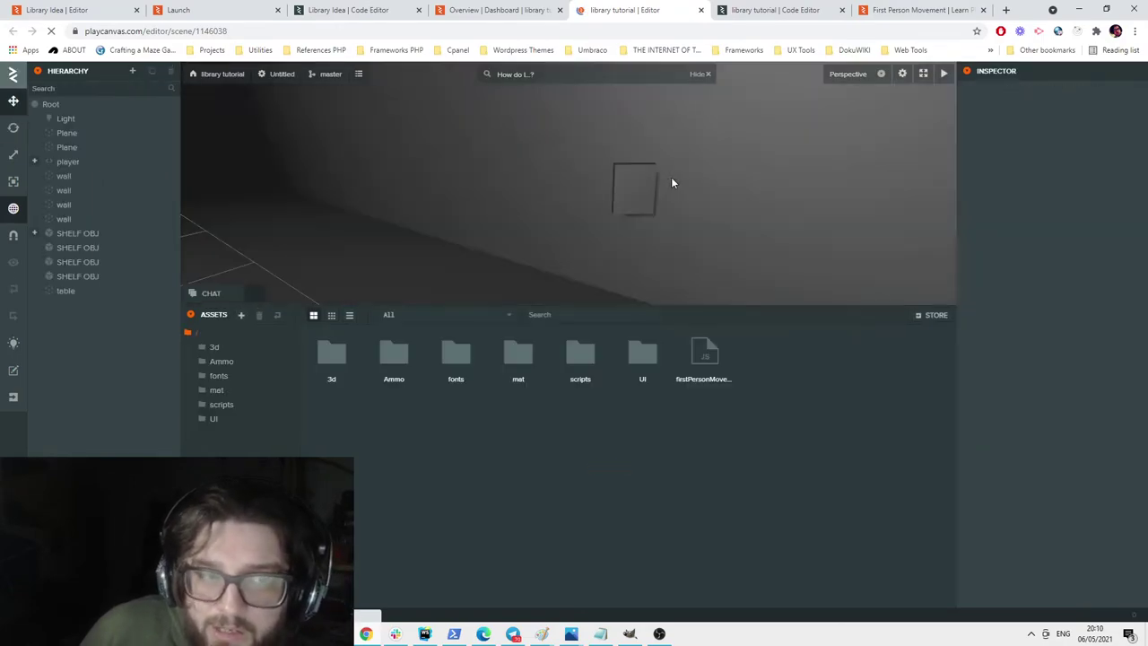
left_click(633, 184)
scroll(1081, 528, "down", 2)
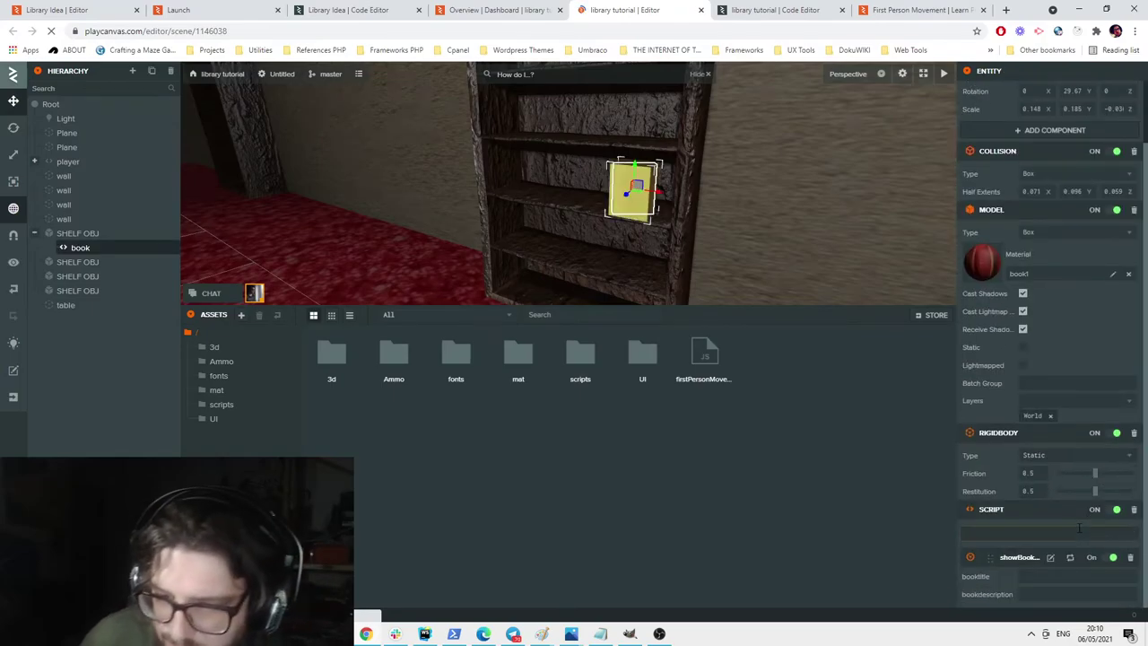
Set the book's booktitle to "The Great Book" and its bookdescription to "This is an amazing tale of woe".
left_click(1040, 576)
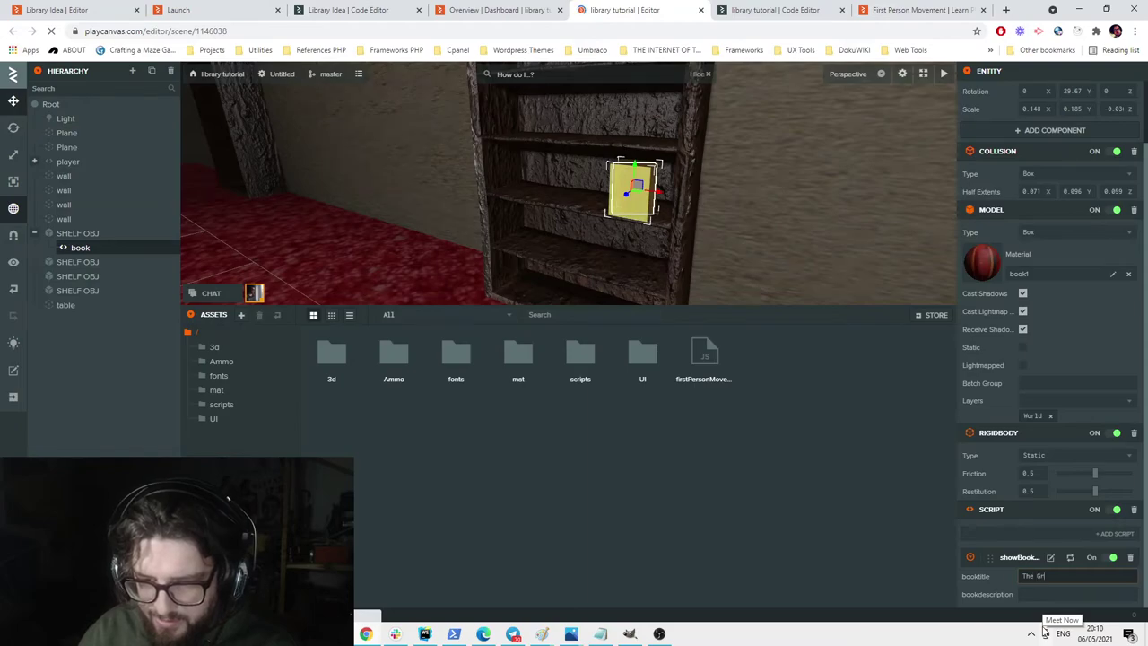
type("ok")
key("Tab")
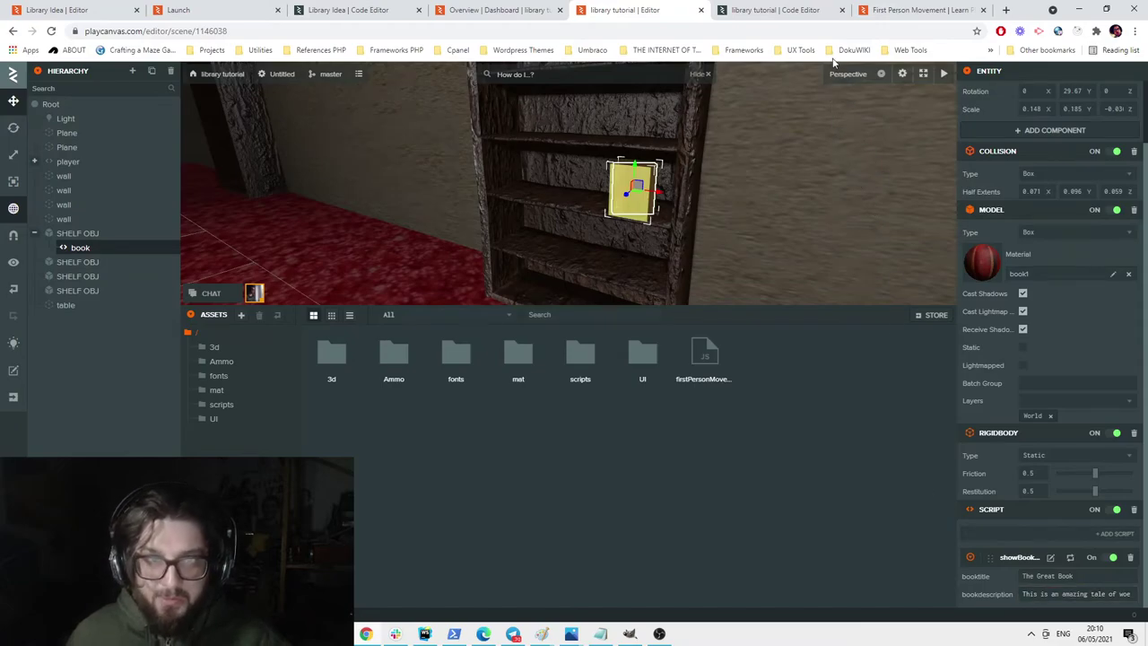
Launch the scene and open the browser's developer console beside it.
left_click(942, 73)
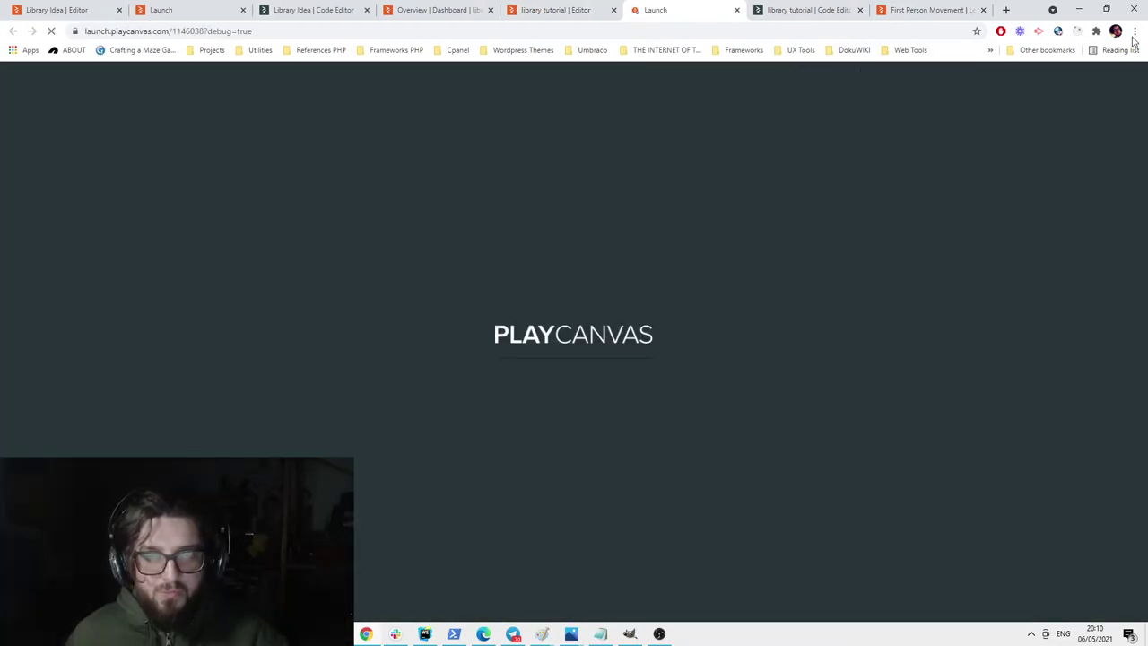
left_click(1135, 32)
mouse_move(1045, 200)
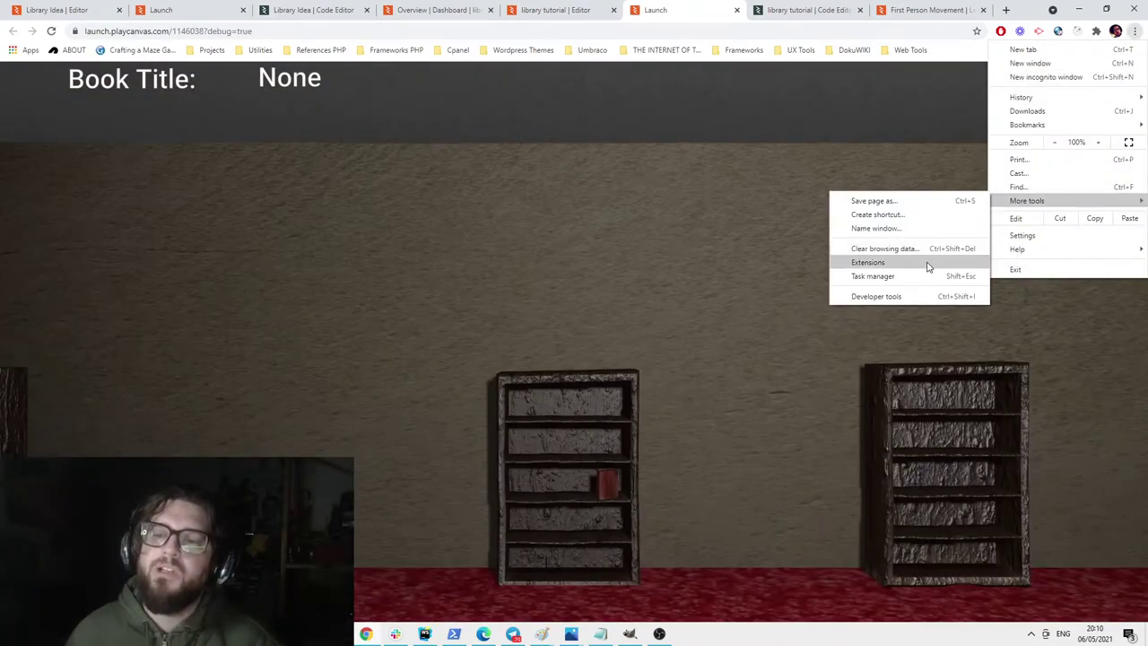
left_click(905, 296)
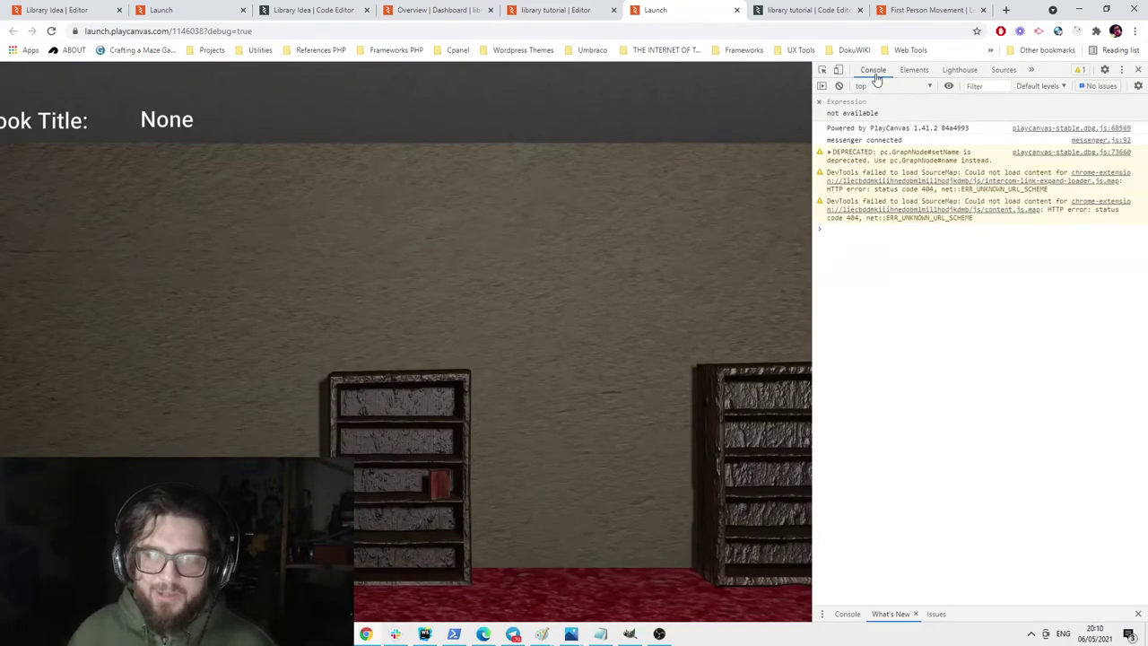
Walk up to the bookshelf in the running scene and pick at the book repeatedly while watching the raycast output in the console.
left_click(595, 335)
key("w")
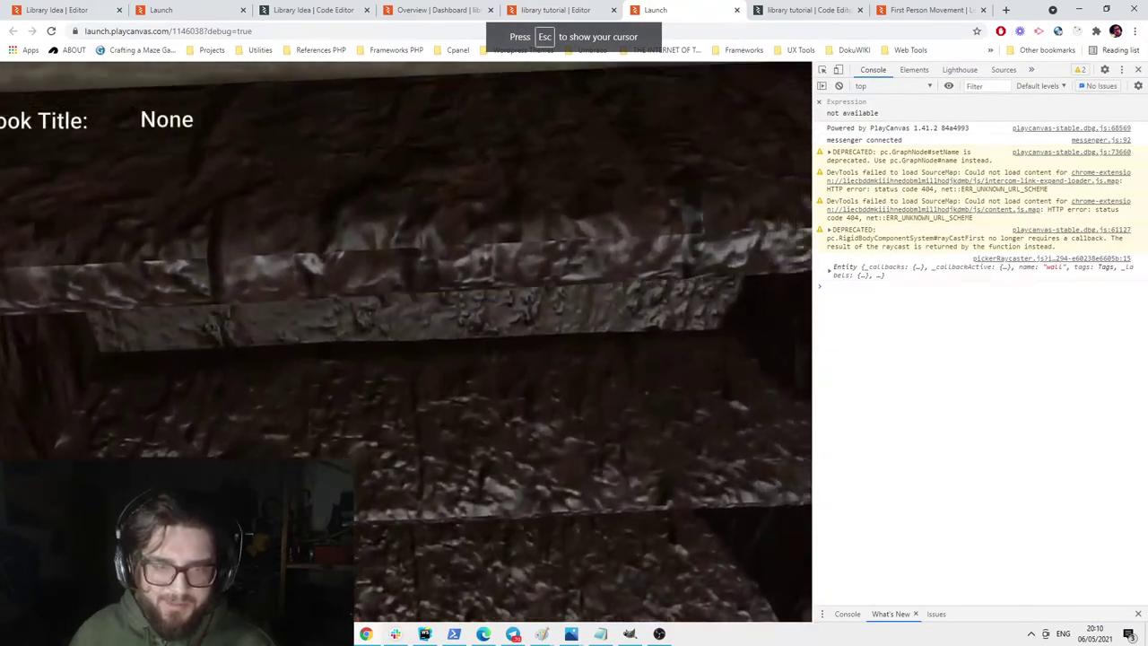
left_click(405, 341)
key("s")
left_click(405, 341)
left_click(405, 341)
left_click(406, 341)
left_click(406, 340)
key("w")
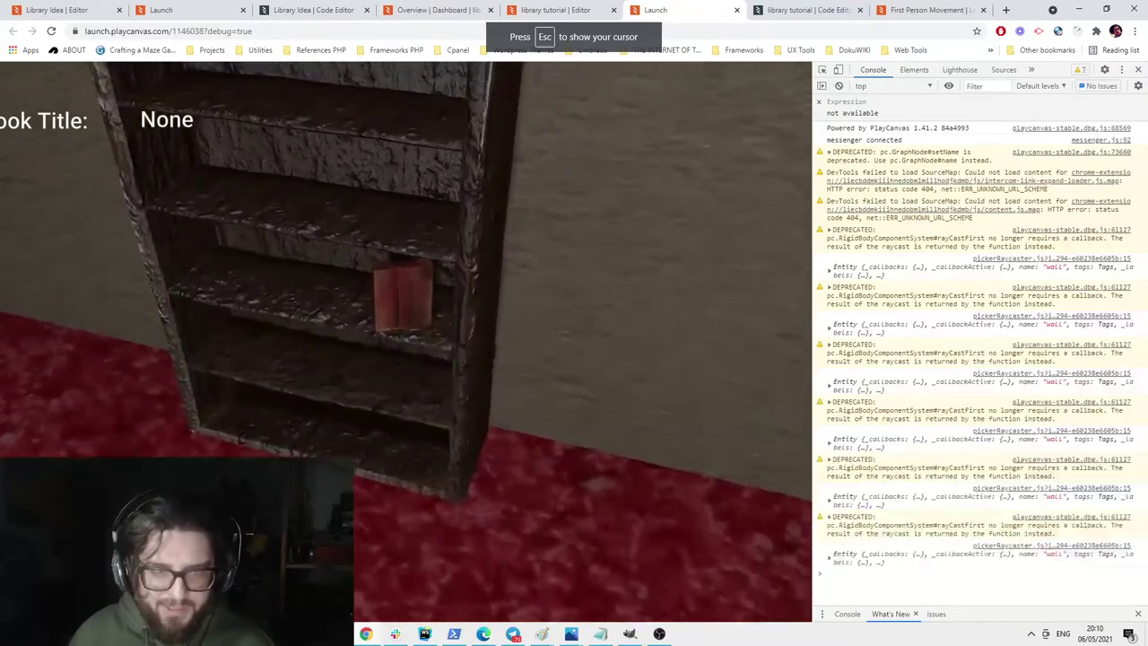
left_click(405, 341)
left_click(406, 341)
left_click(405, 340)
left_click(406, 341)
left_click(406, 341)
left_click(405, 341)
left_click(405, 340)
left_click(405, 341)
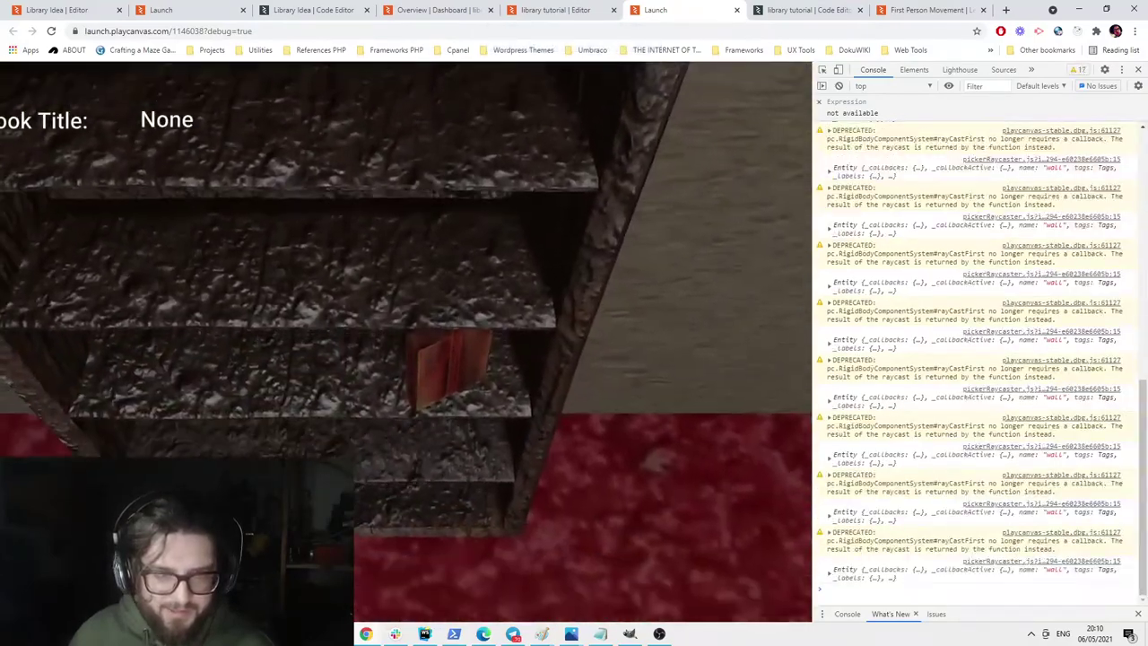
left_click(405, 341)
left_click(406, 341)
left_click(406, 341)
left_click(405, 341)
left_click(406, 341)
left_click(406, 341)
left_click(405, 341)
key("s")
left_click(406, 341)
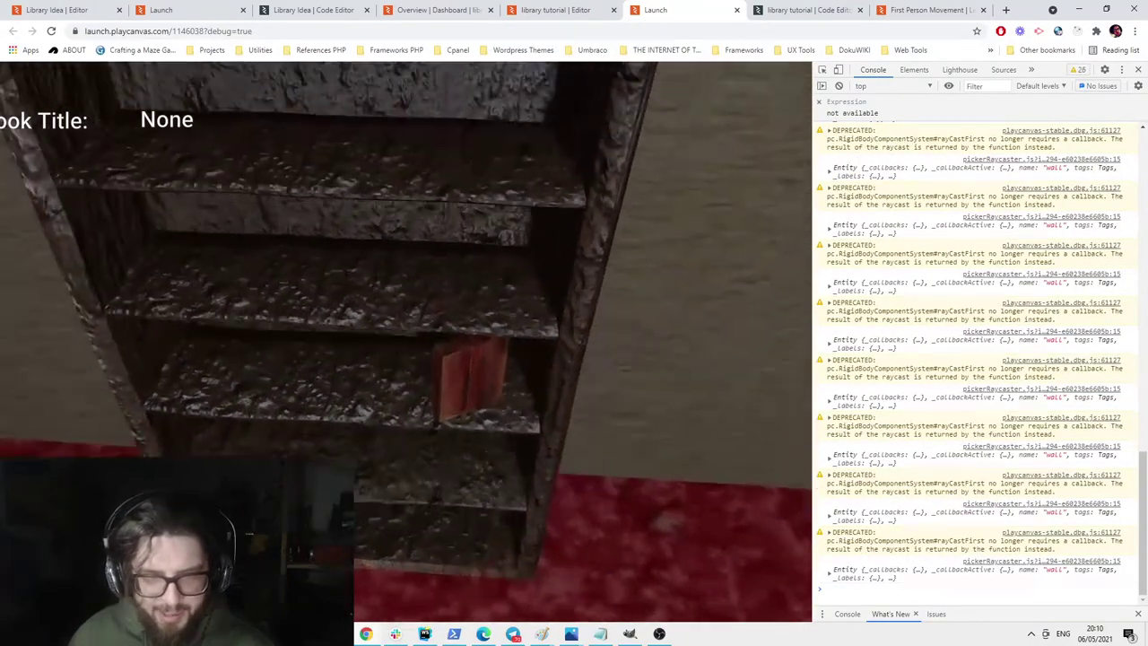
key("Escape")
Move the book entity straight up into the bookshelf's uppermost compartment in the scene editor.
left_click(549, 10)
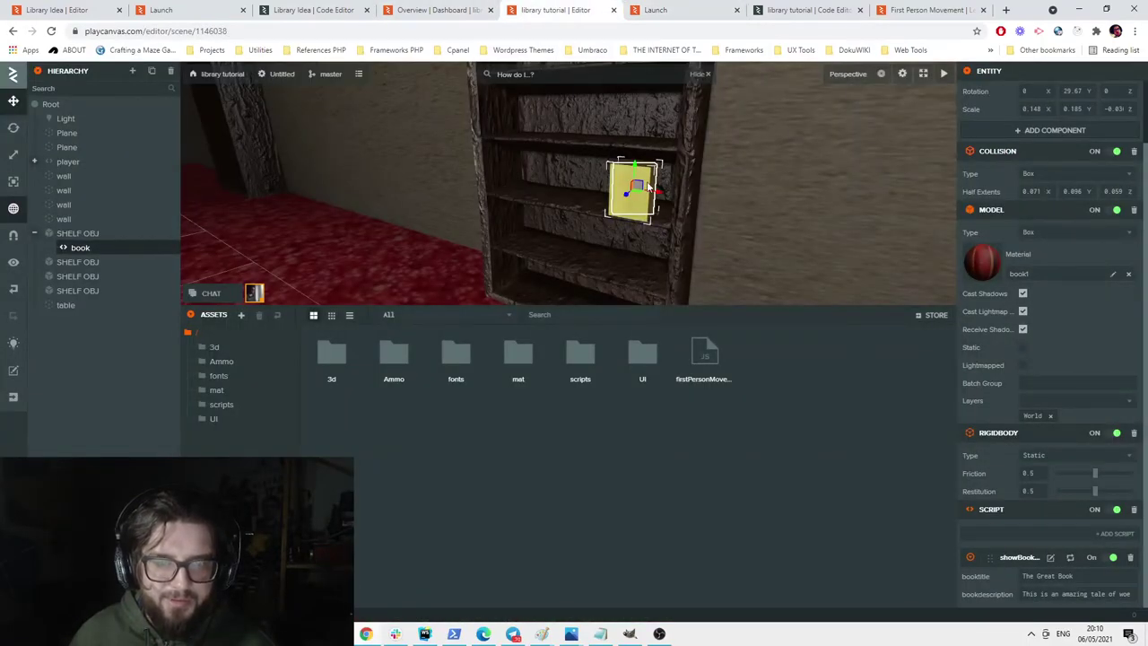
scroll(653, 178, "up", 2)
right_click_drag(661, 179, 672, 131)
scroll(671, 131, "down", 4)
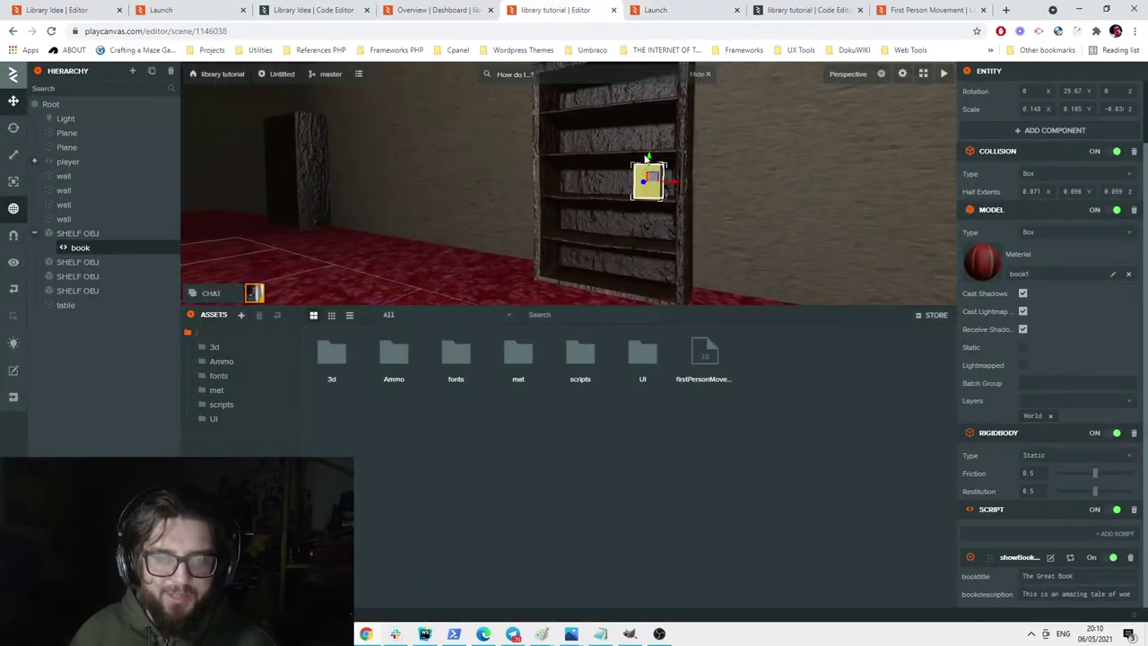
left_click_drag(651, 160, 643, 55)
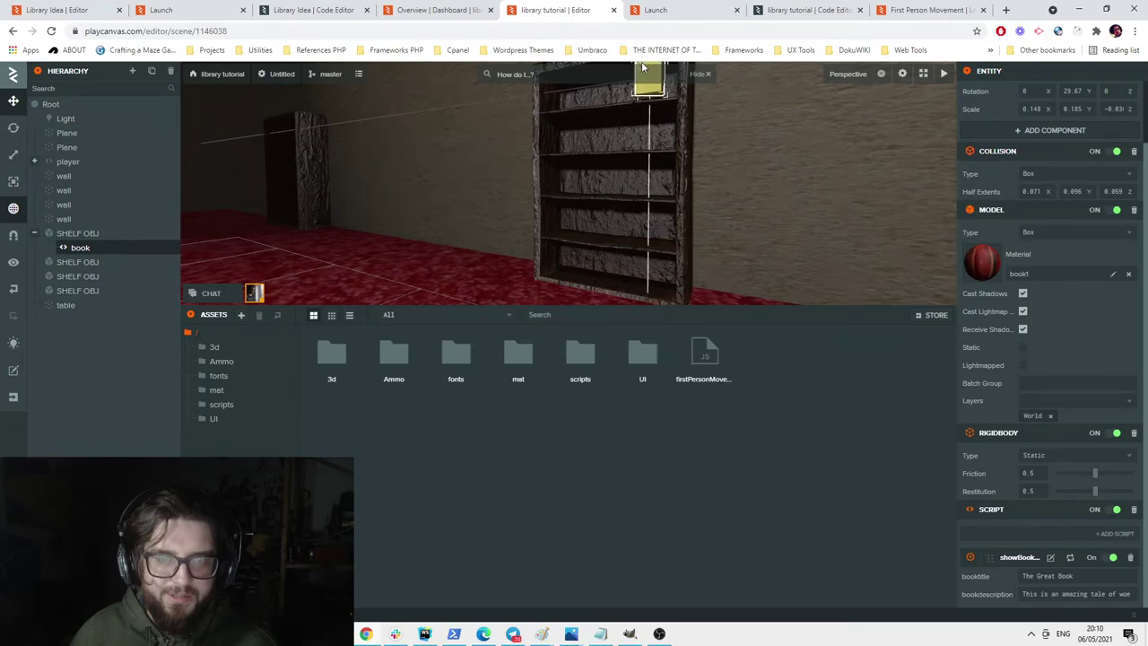
Approach the raised book in the running scene and test picking it.
left_click(662, 7)
left_click(607, 208)
key("w")
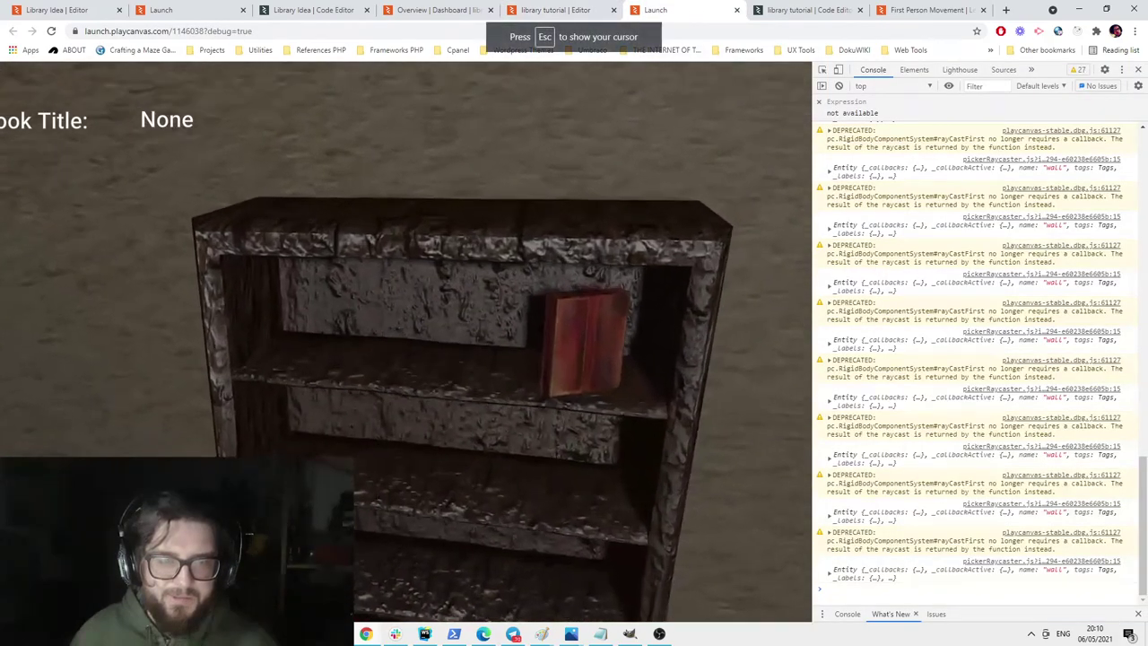
key("Escape")
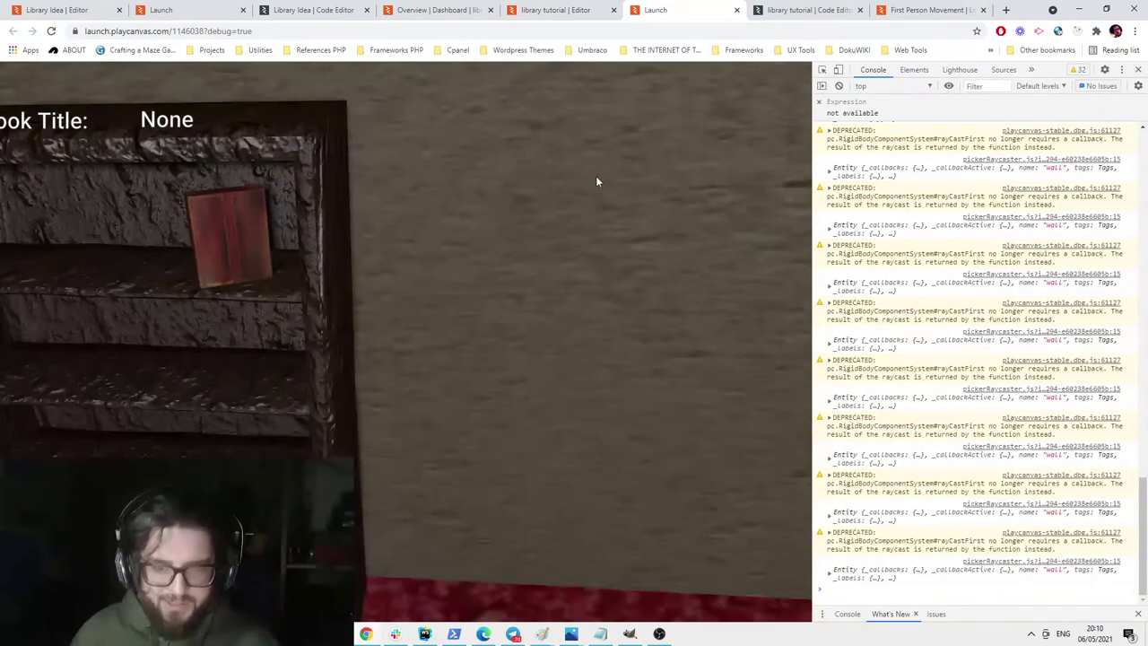
Lower the player entity toward the floor to a Y position of about 0.277.
left_click(551, 10)
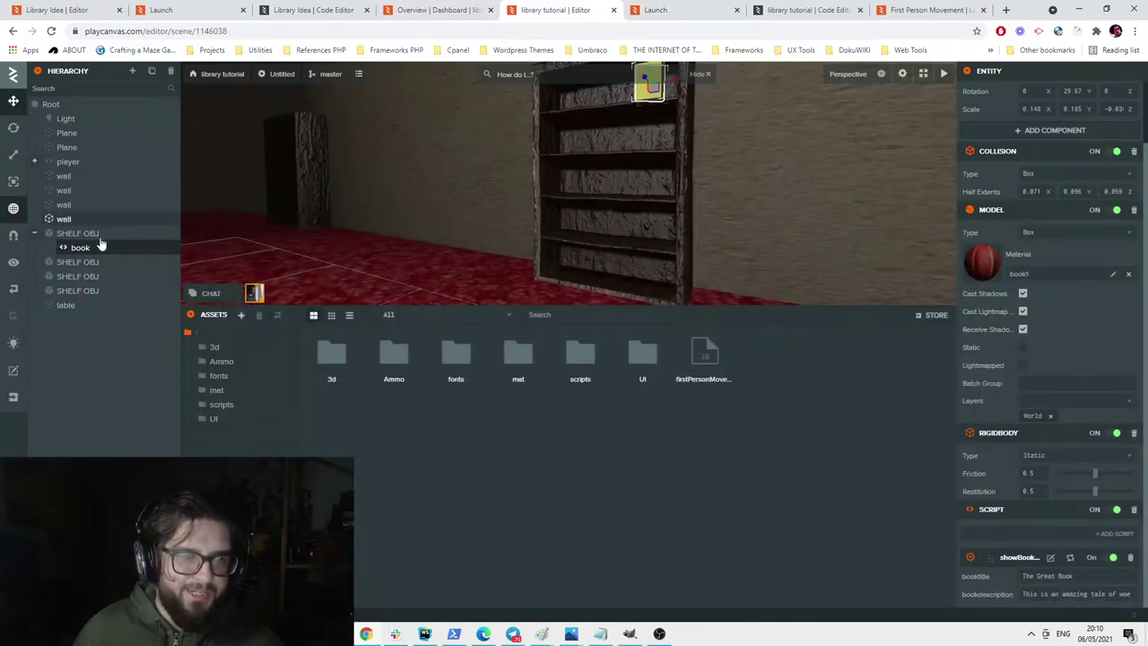
double_click(69, 162)
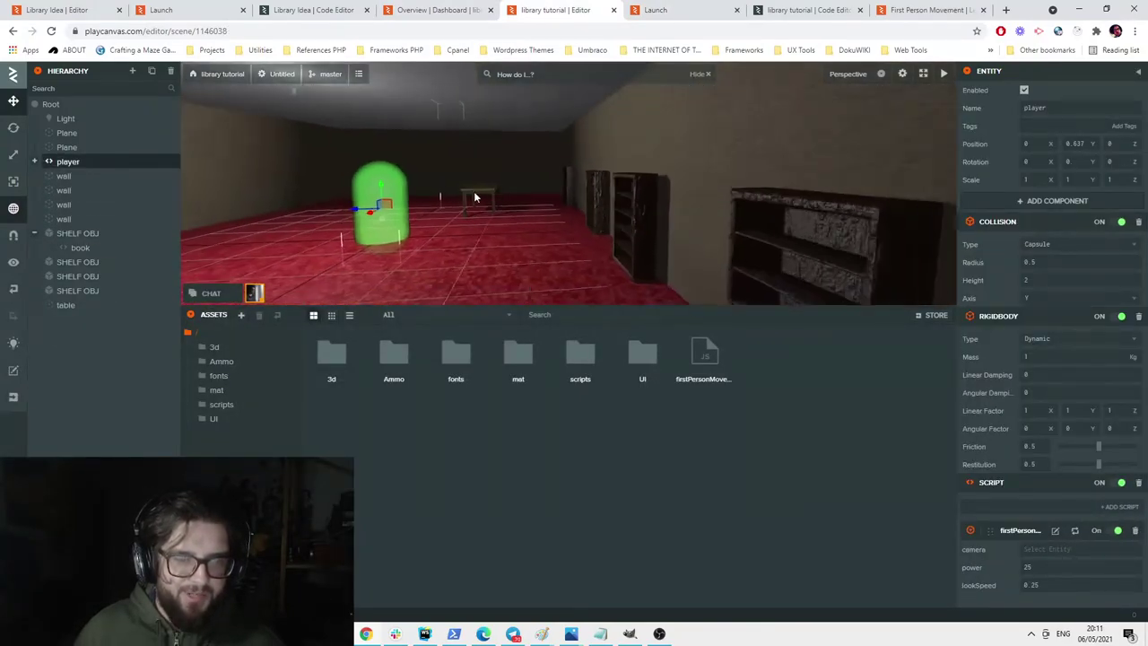
left_click_drag(385, 187, 385, 203)
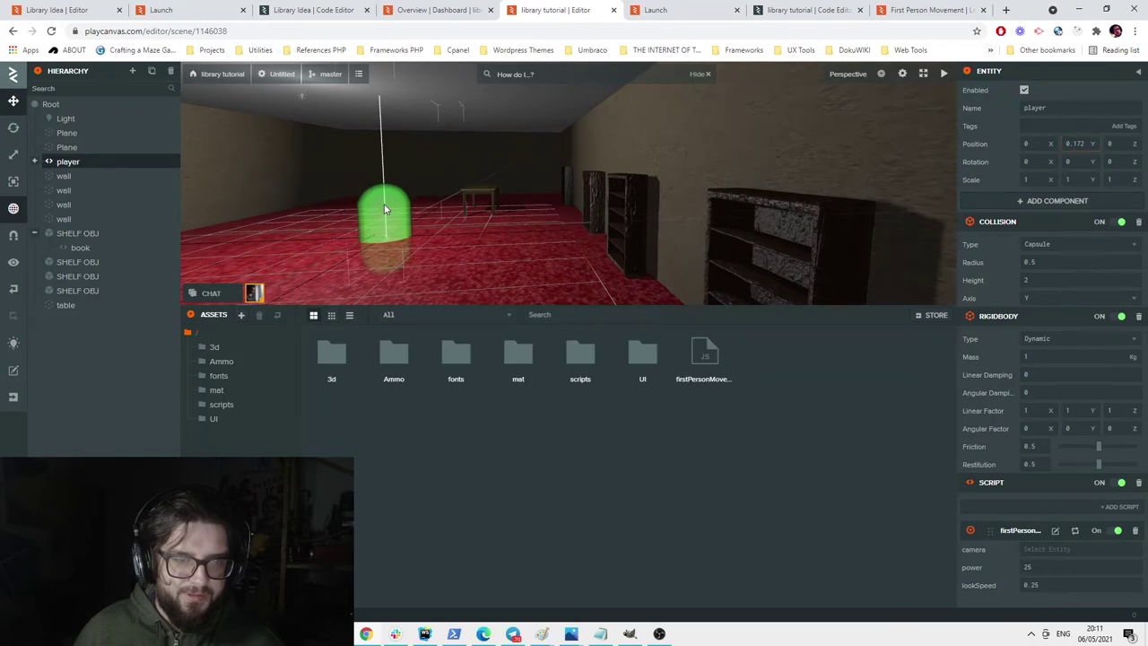
Test picking the book with the lowered player from several distances in the running scene.
left_click(656, 9)
left_click(623, 278)
key("w")
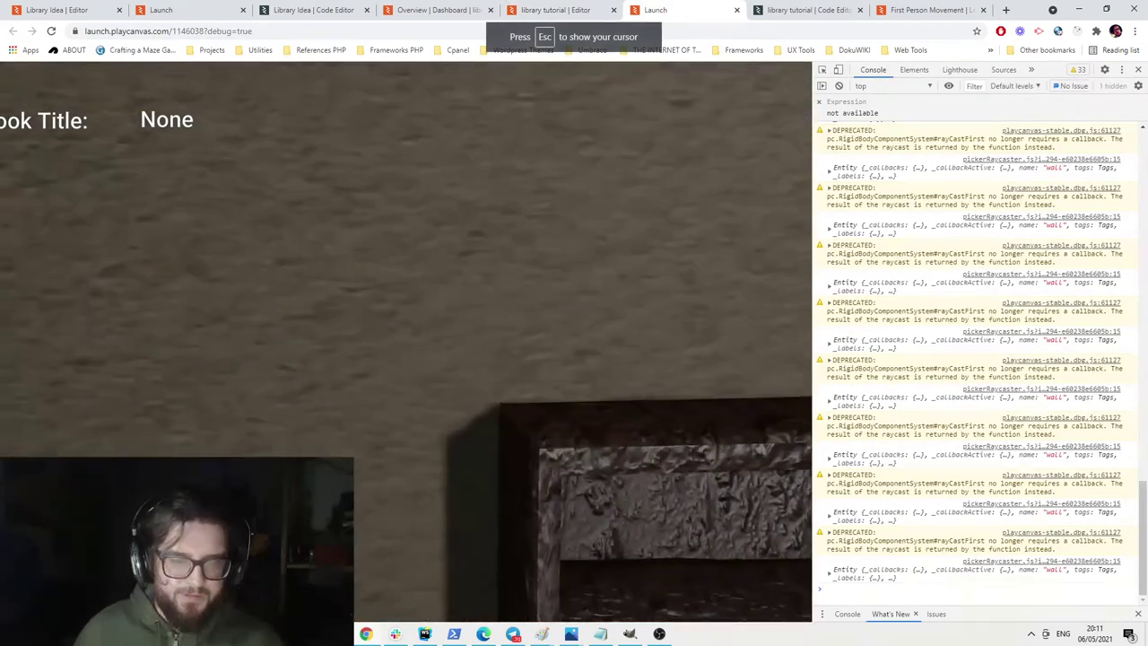
key("s")
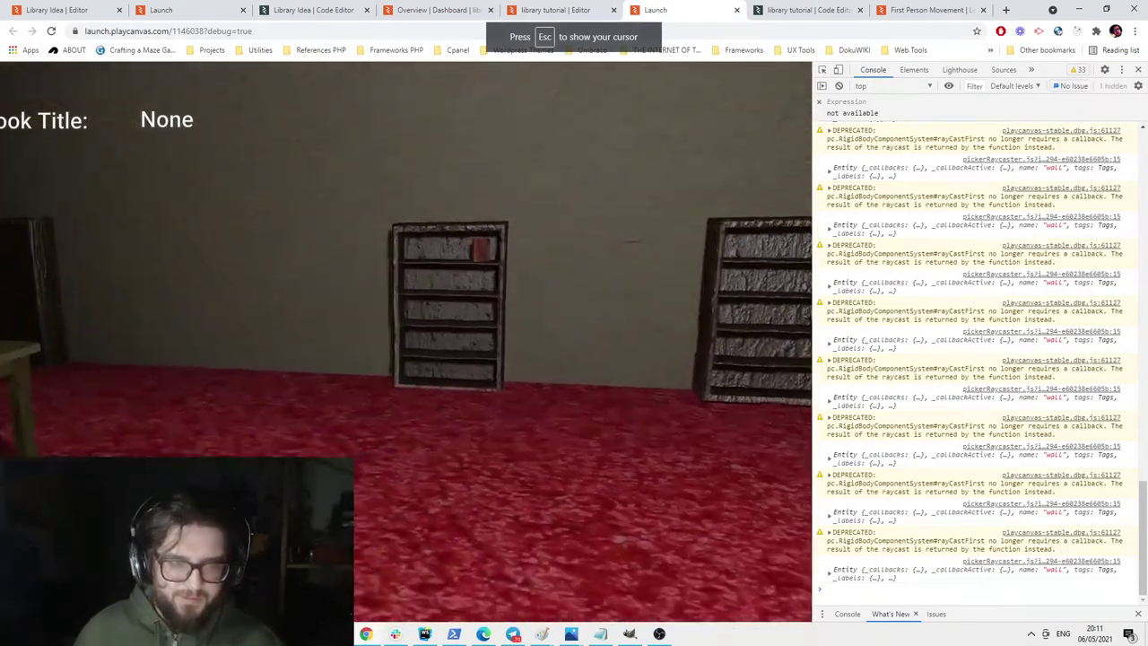
key("w")
key("w")
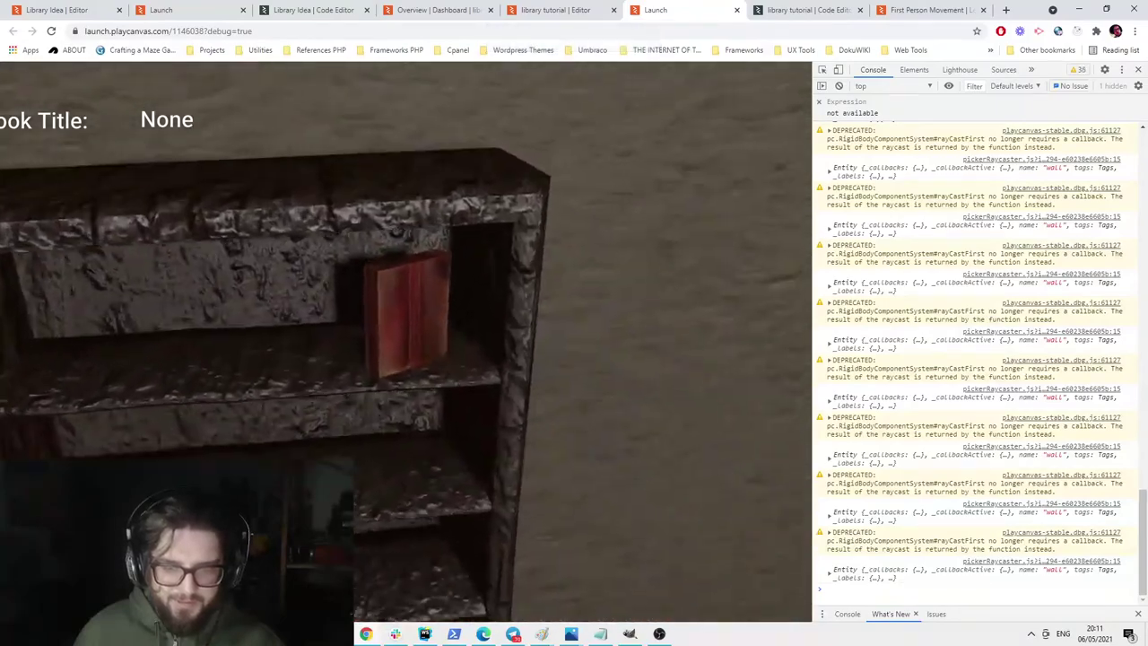
key("s")
key("w")
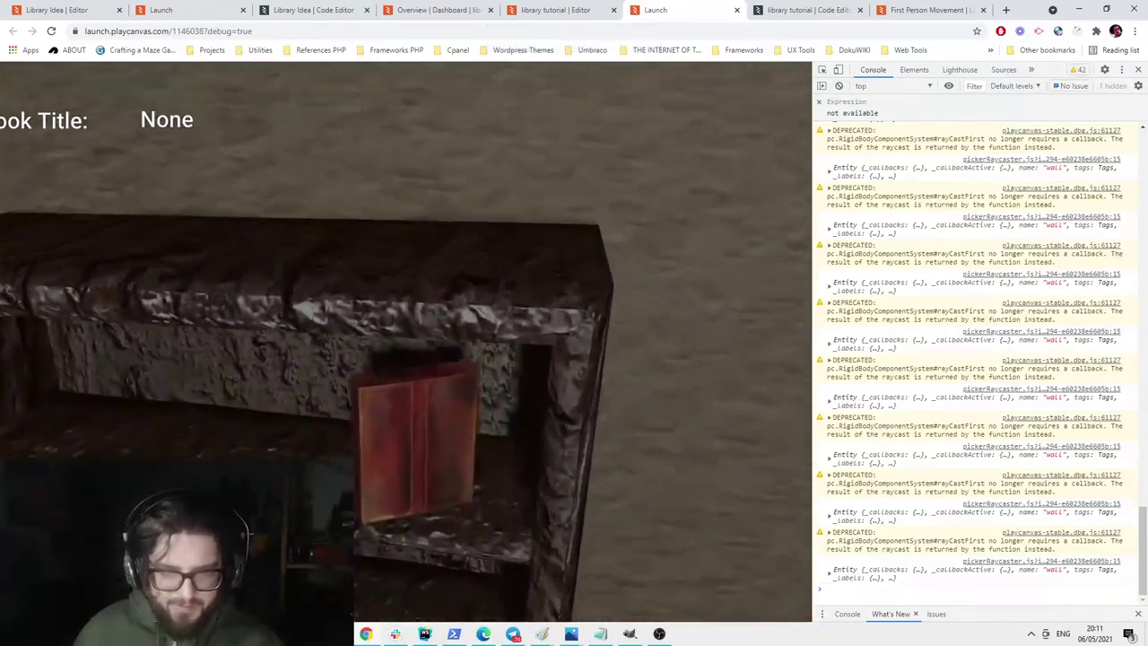
key("w")
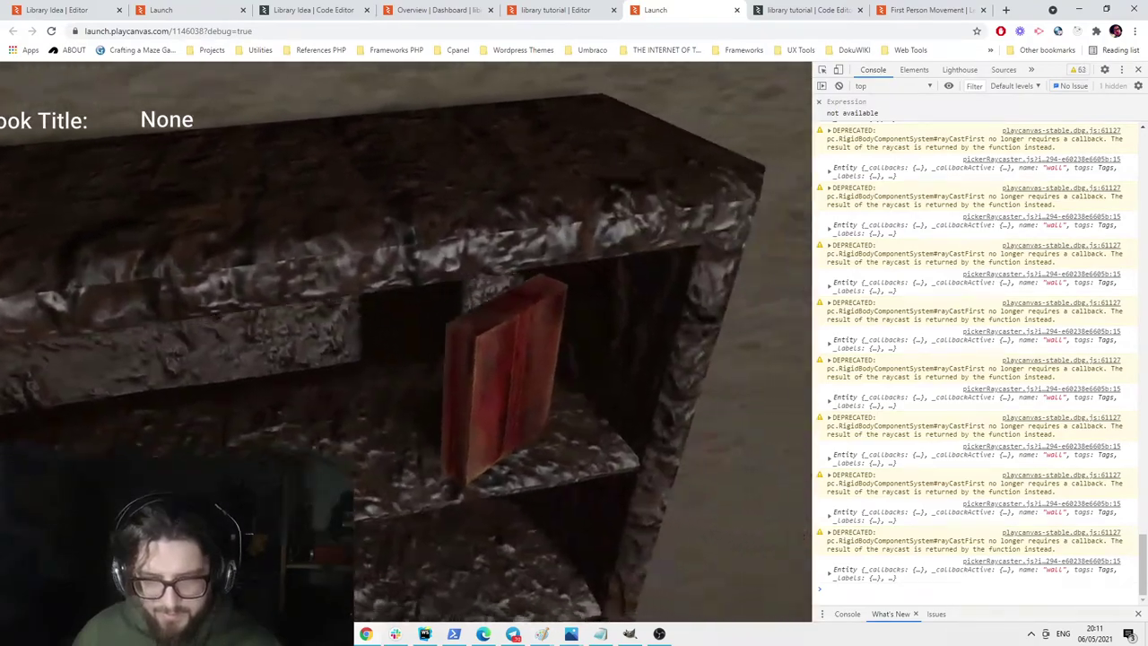
key("s")
Expand the player entity and lower its child Camera to a Y position of about -0.19.
left_click(557, 10)
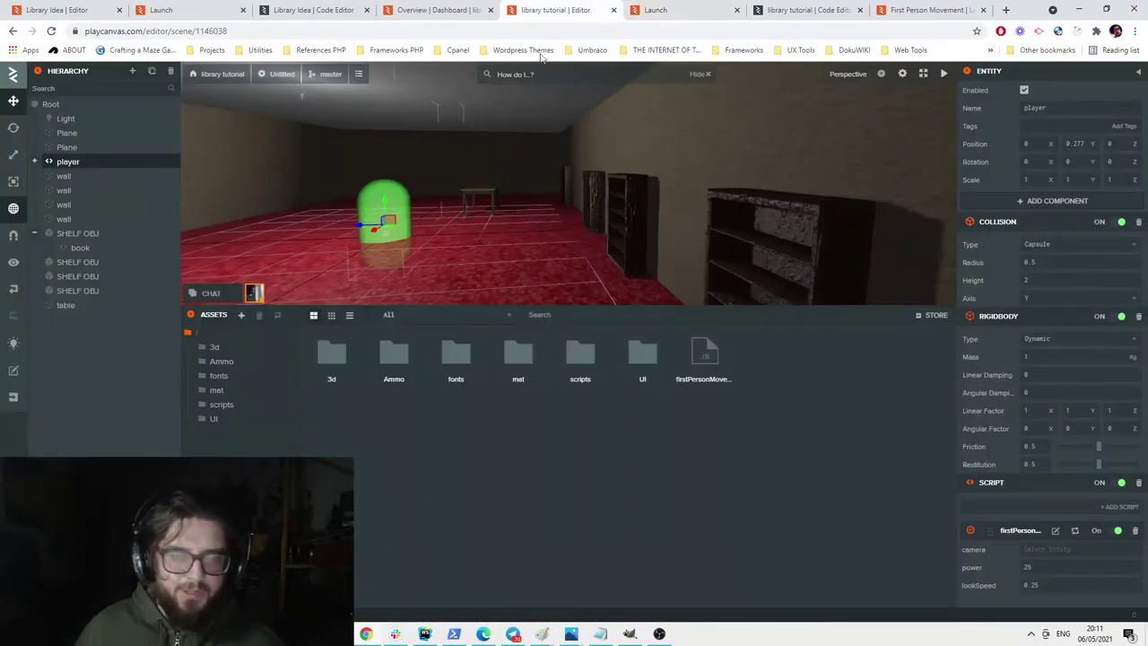
left_click(74, 151)
left_click(71, 176)
left_click(35, 161)
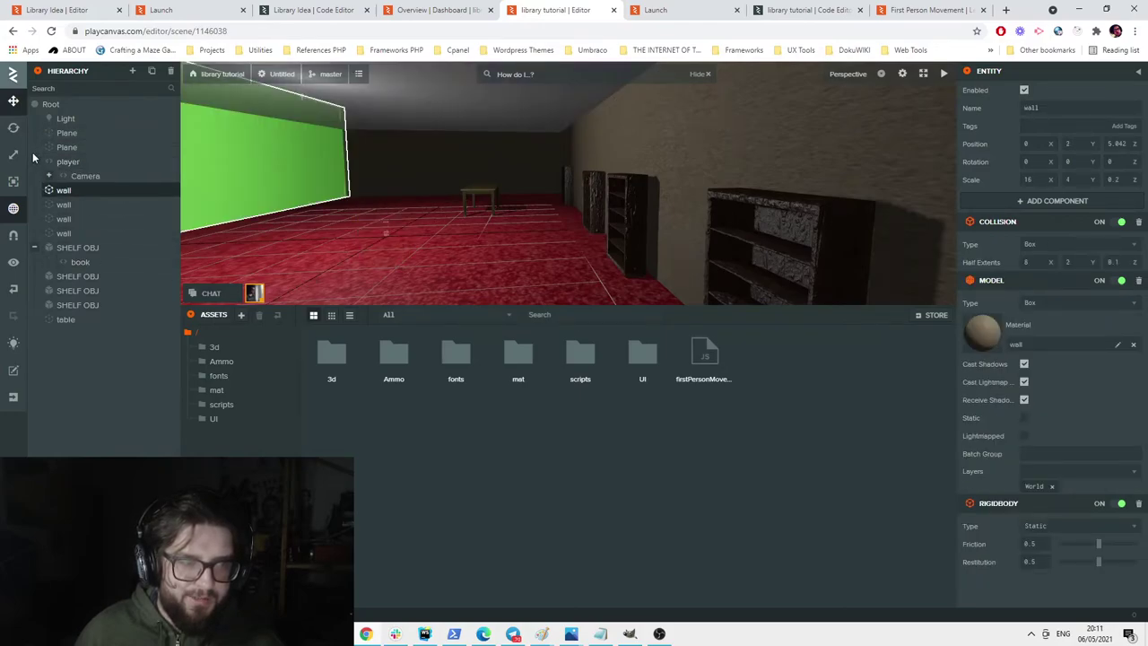
left_click(85, 176)
left_click_drag(384, 214, 384, 215)
Close the old run, launch the scene afresh, and pick the book to check its title and description display.
left_click(661, 9)
left_click(737, 9)
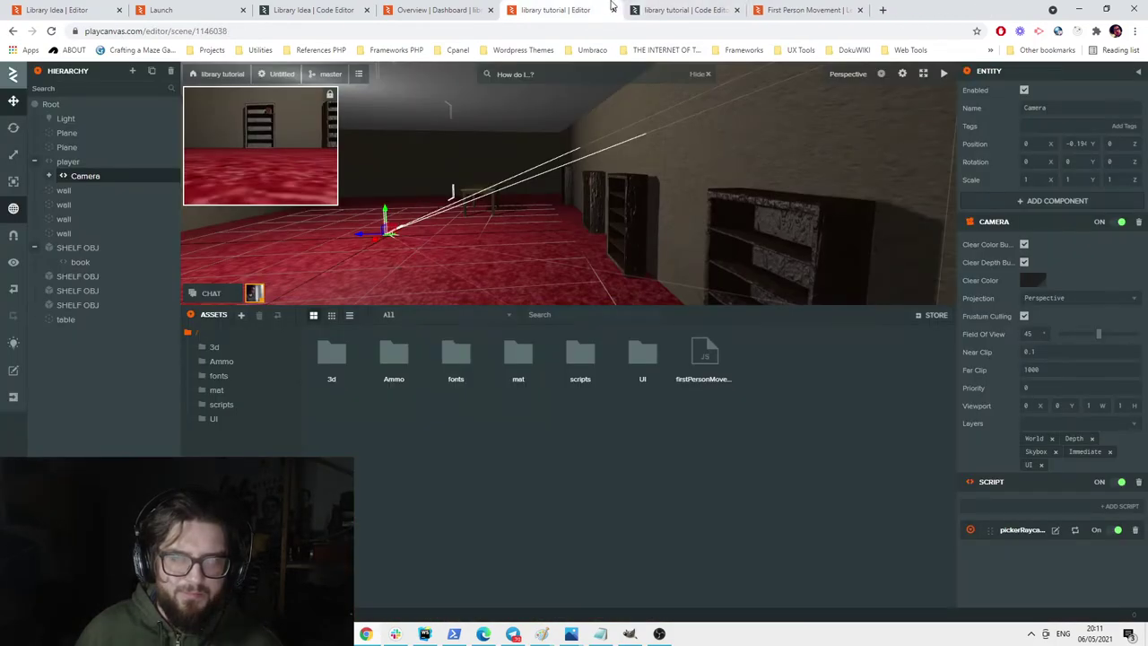
left_click(944, 73)
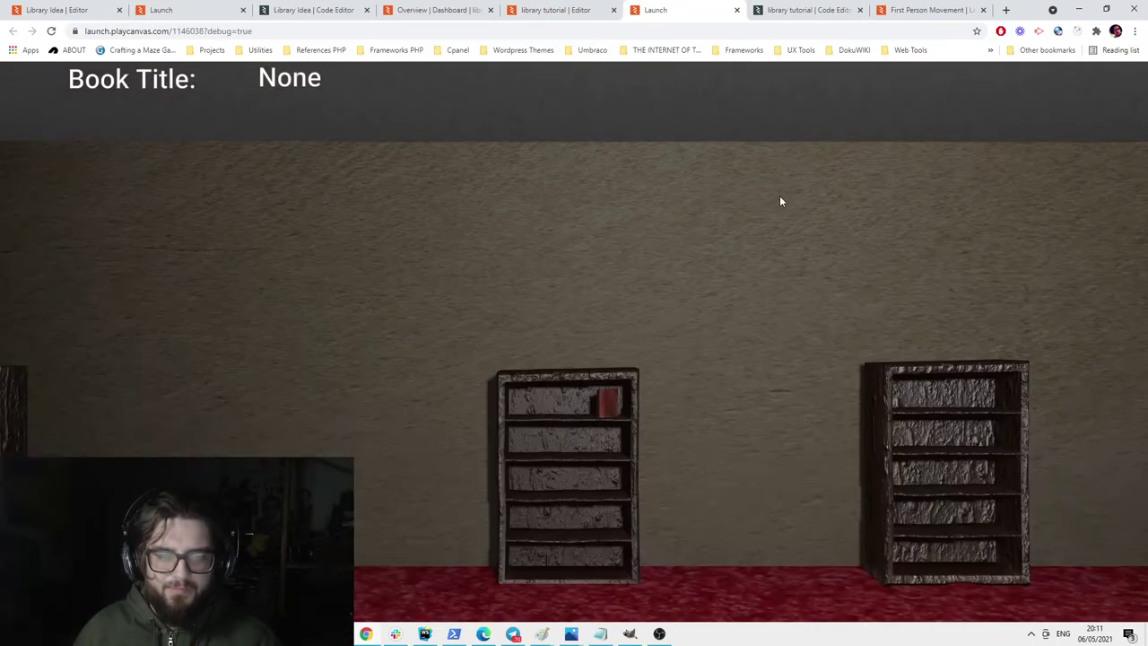
left_click(780, 199)
key("w")
key("w")
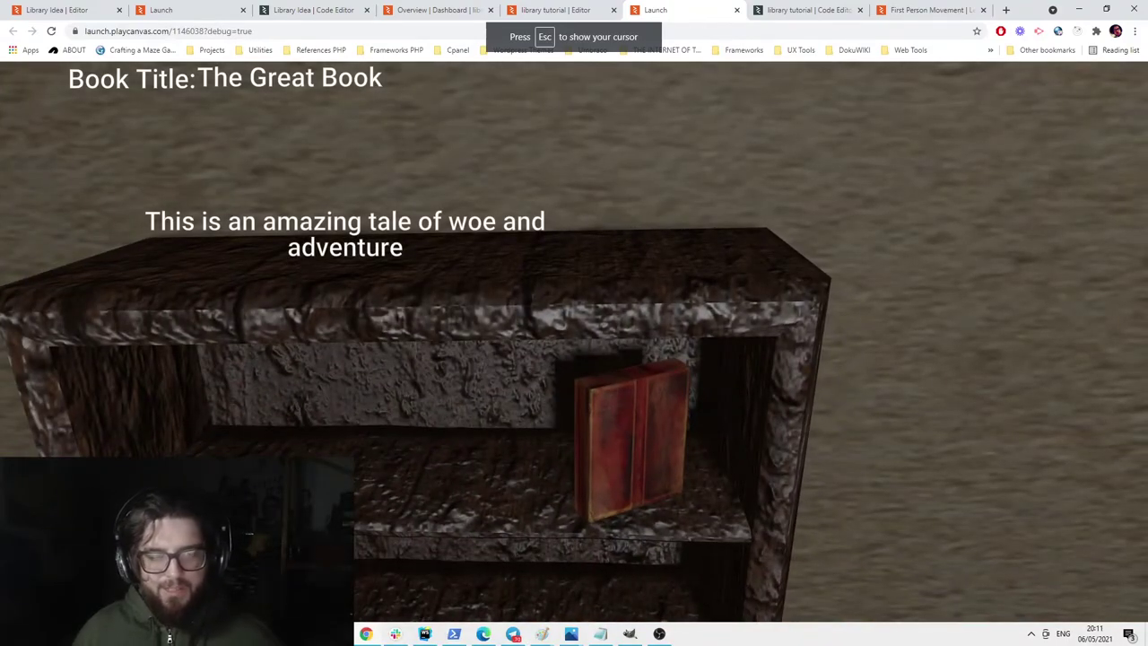
key("s")
key("w")
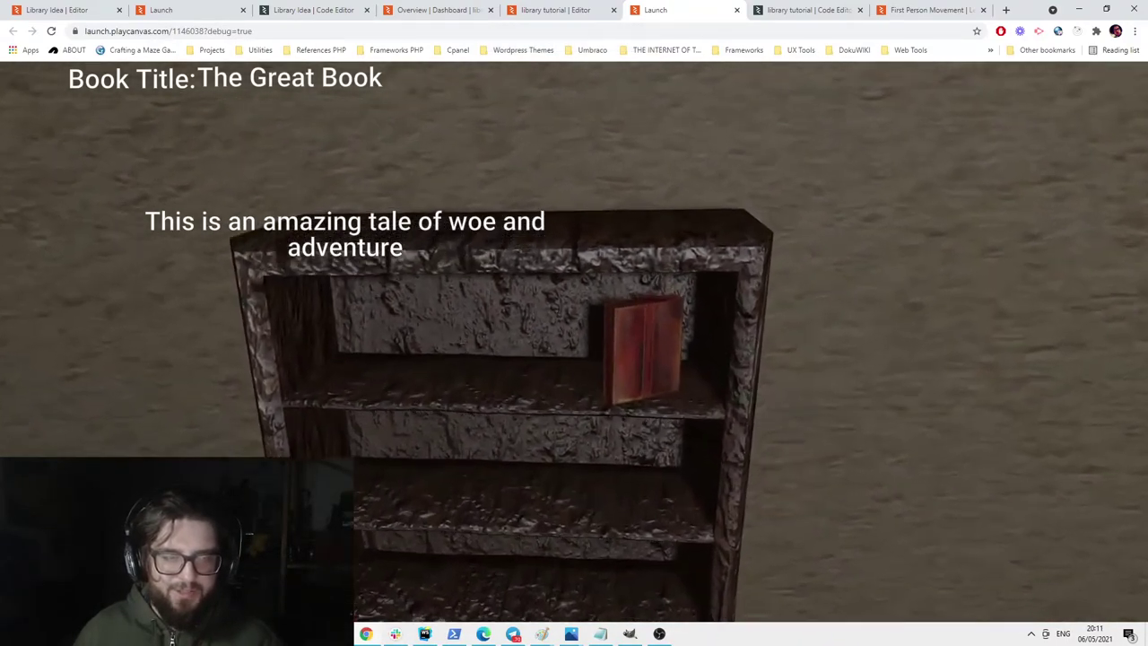
key("w")
key("s")
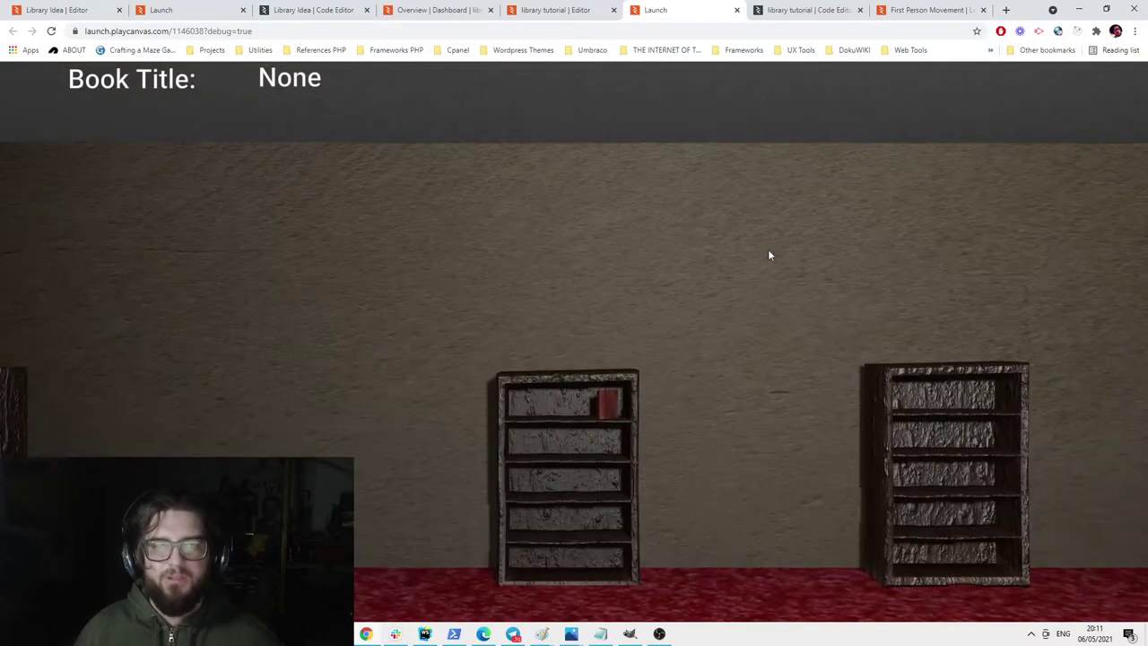
Repeat the book-picking test in the restarted scene, aiming at the book from different distances and angles.
left_click(768, 252)
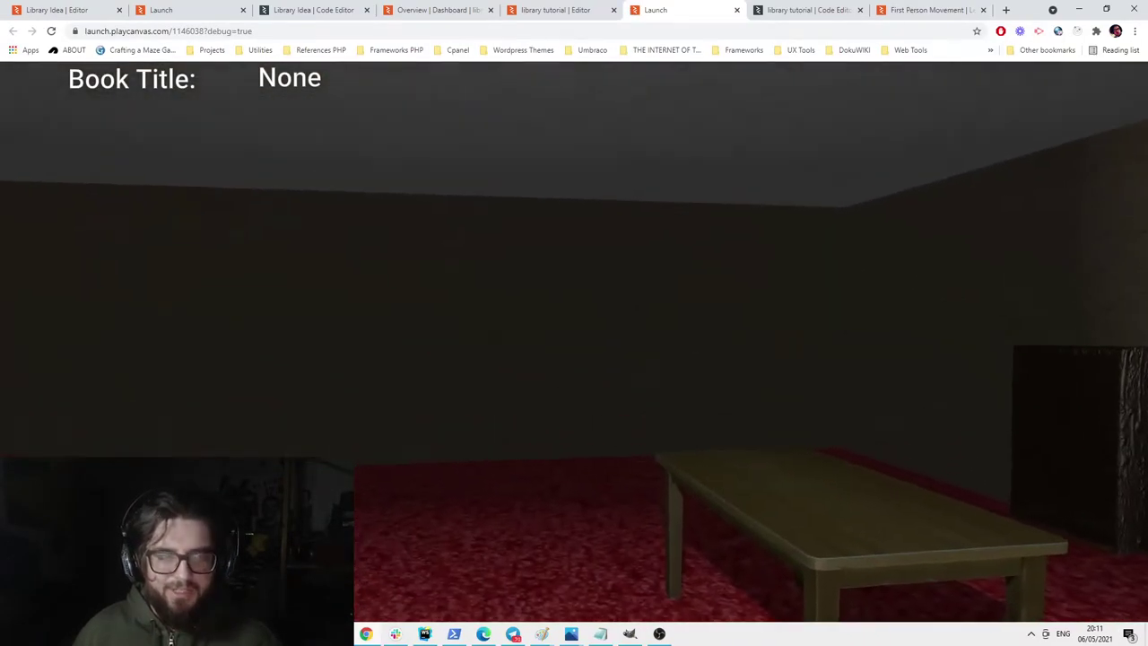
key("w")
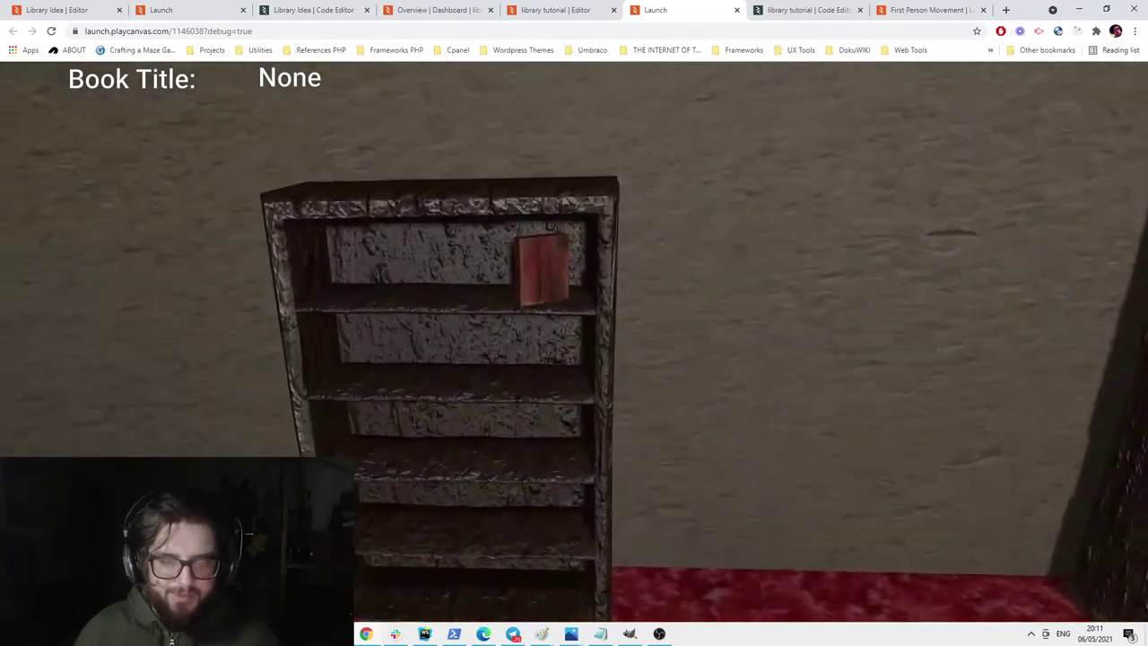
key("w")
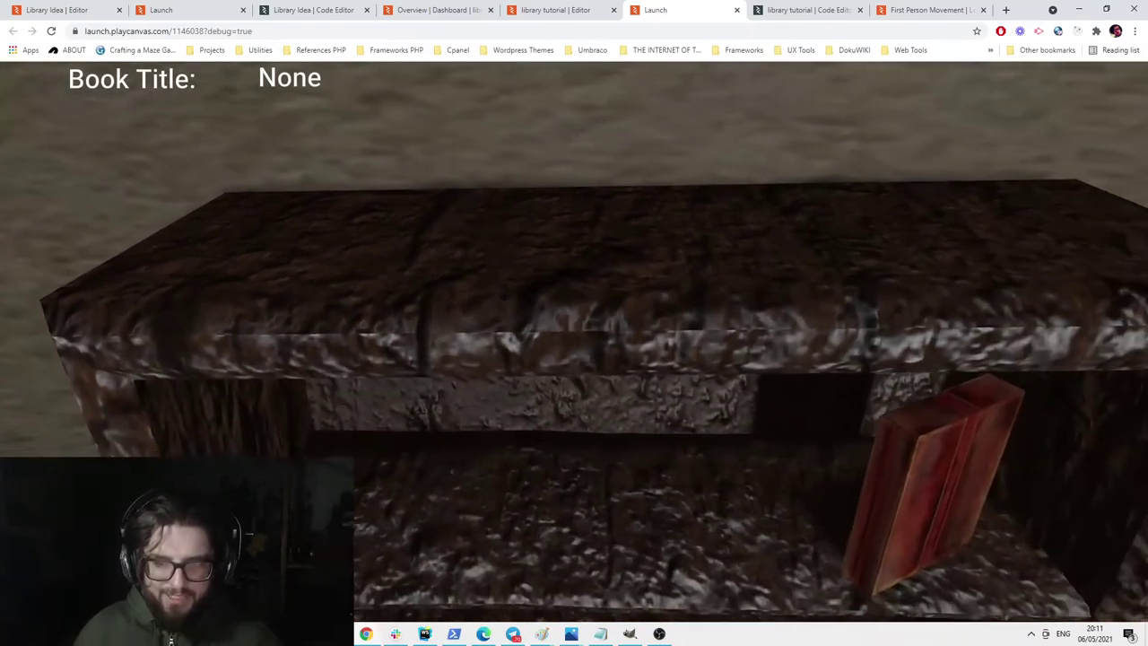
key("s")
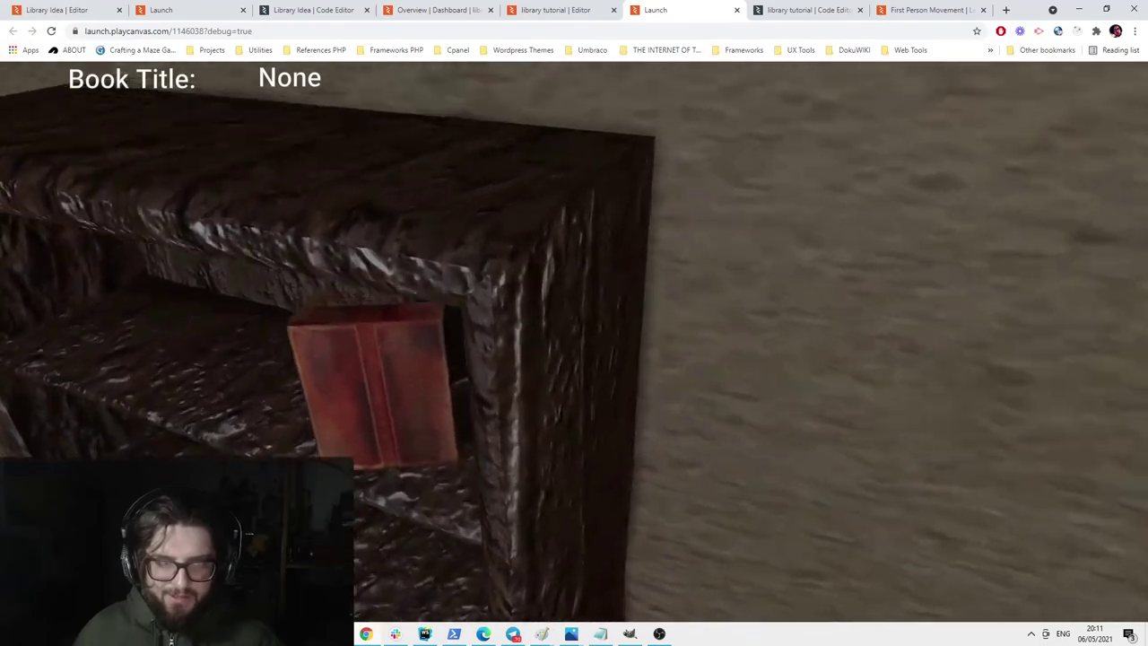
key("s")
key("w")
key("s")
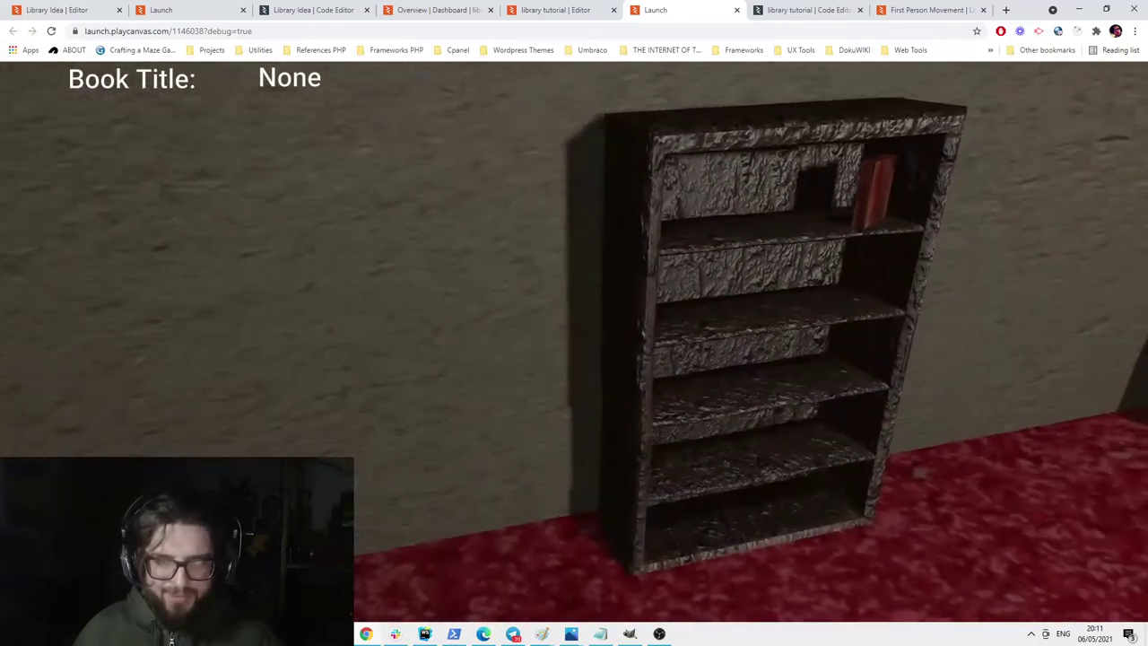
key("w")
key("s")
key("w")
key("s")
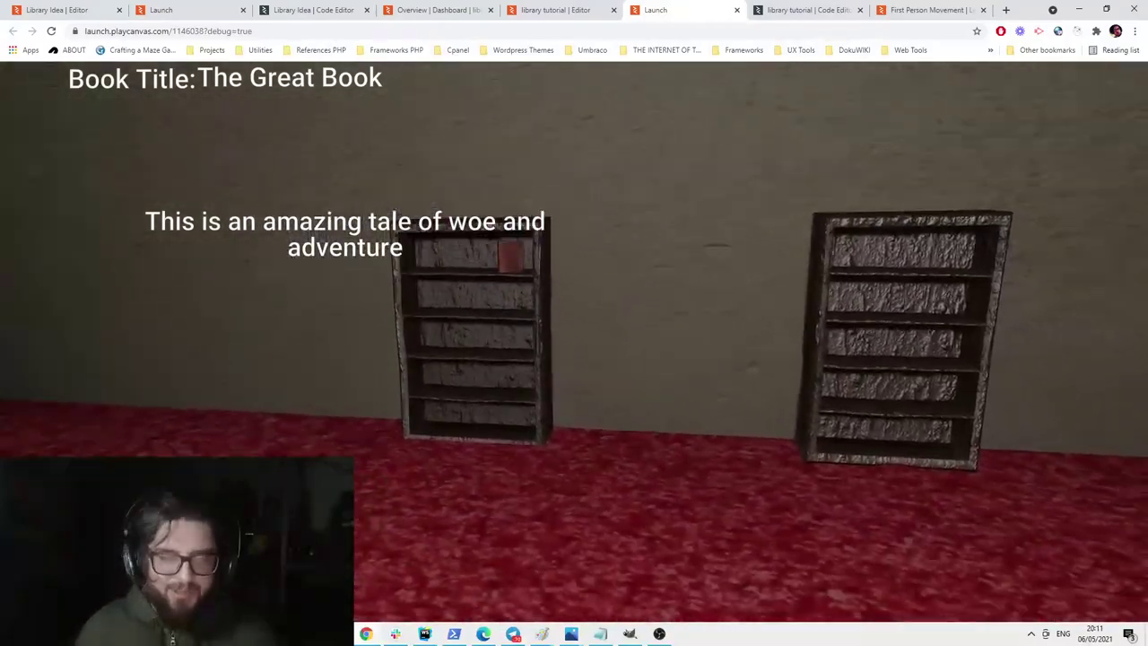
key("a")
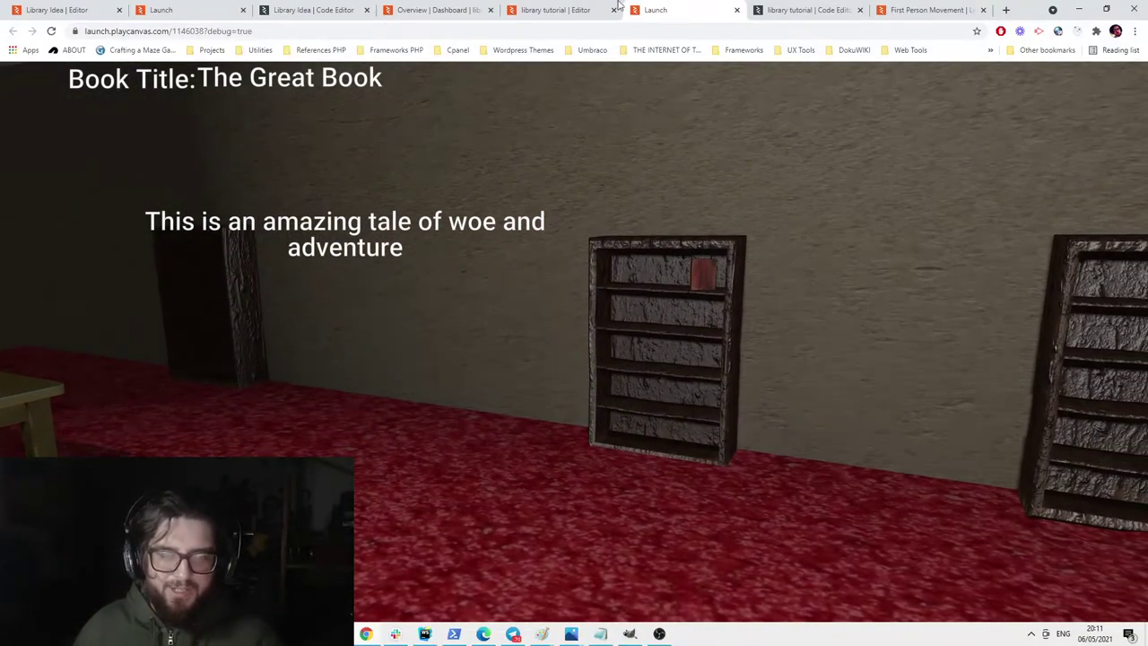
Set the power of the player's first-person movement script to 15.
left_click(583, 8)
left_click_drag(633, 167, 716, 203)
scroll(557, 168, "up", 3)
scroll(716, 205, "down", 2)
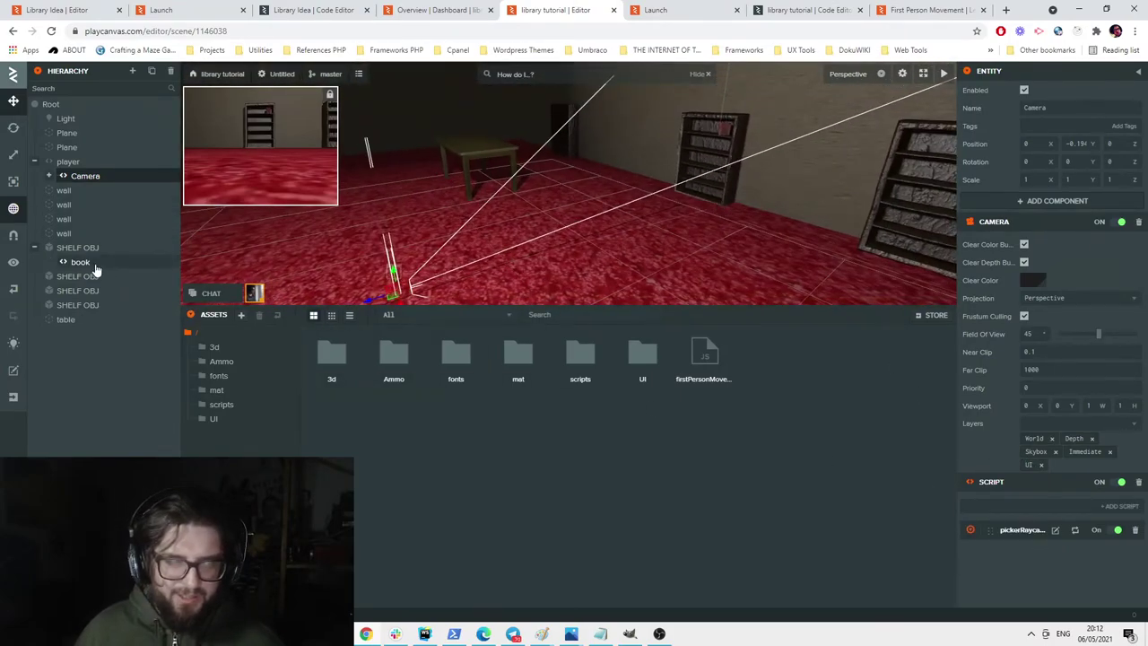
left_click(87, 162)
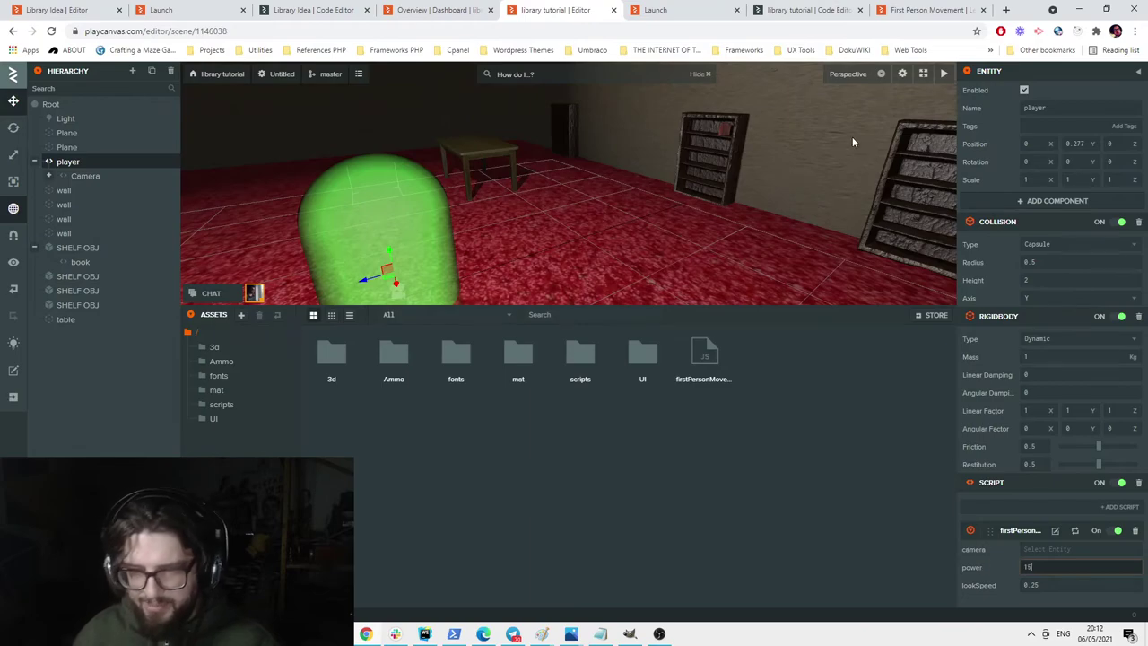
Relaunch the scene, close the previous run, and take first-person control of the player.
left_click(944, 75)
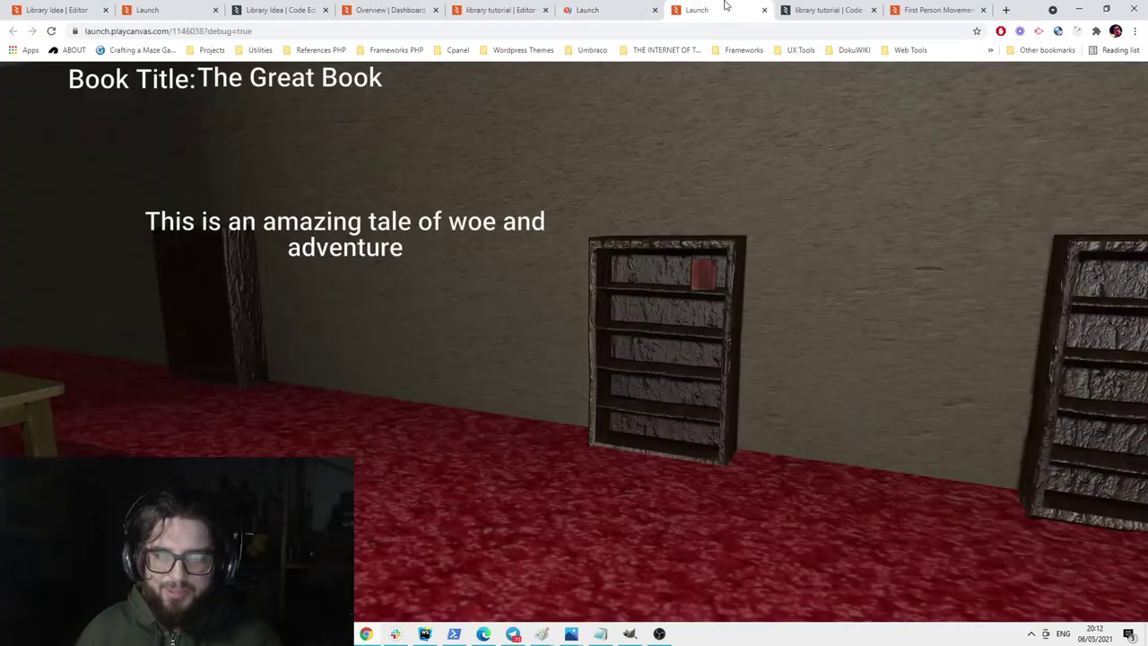
left_click(763, 10)
left_click(680, 162)
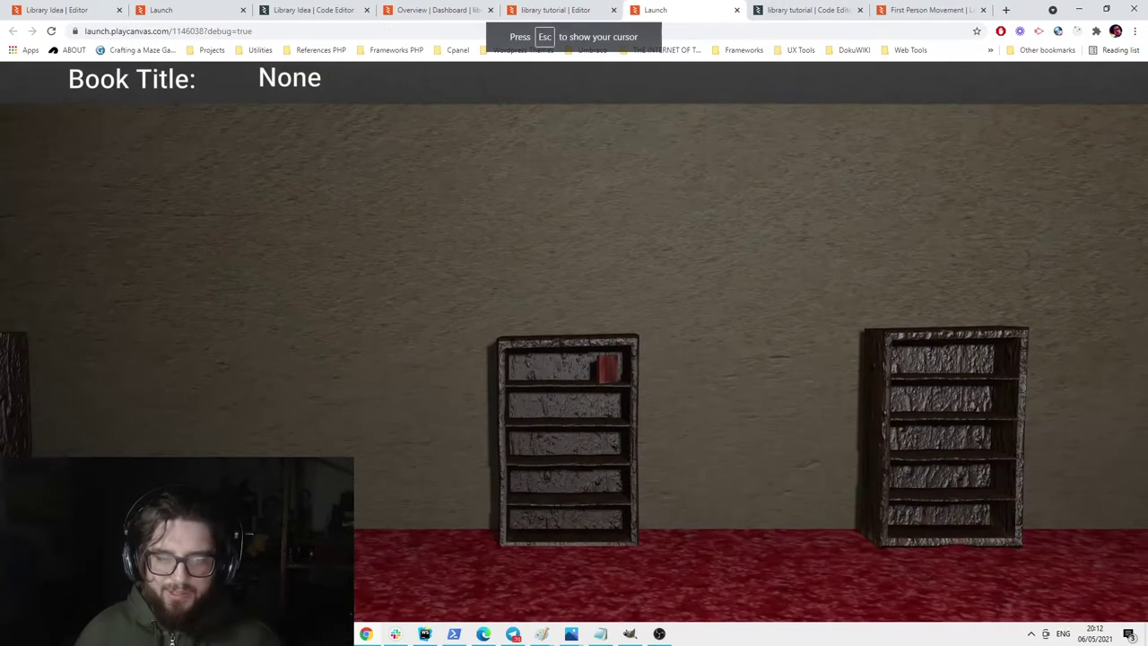
Walk the player up to the shelf and pick the red book to check its title and description display.
key("w")
key("d")
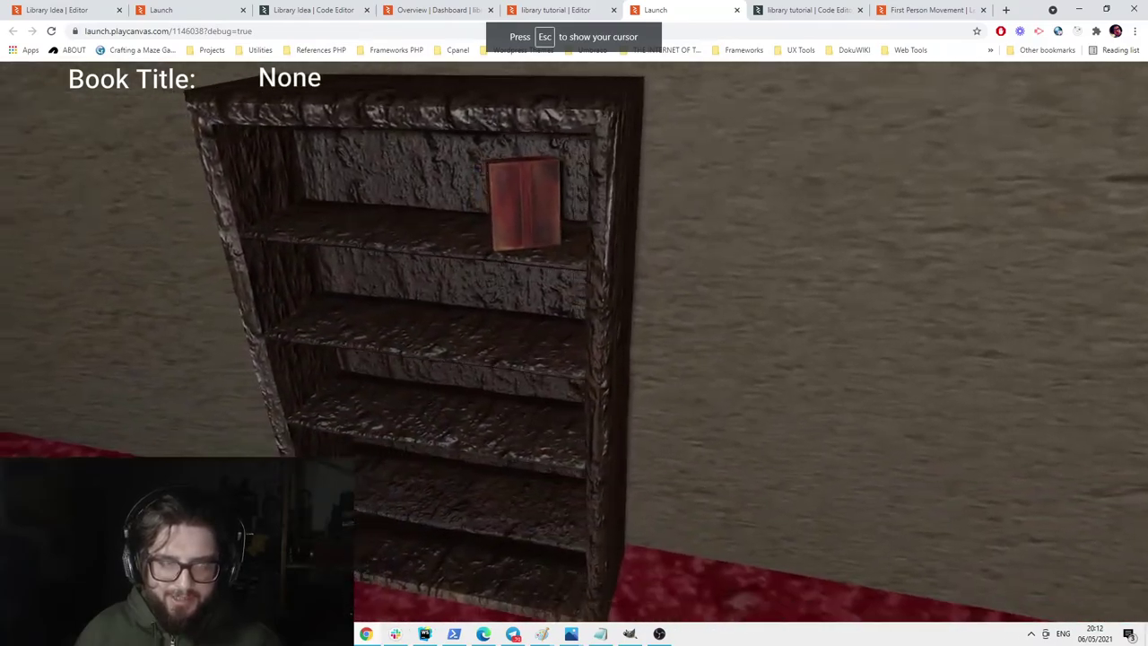
key("w")
key("w")
left_click(574, 341)
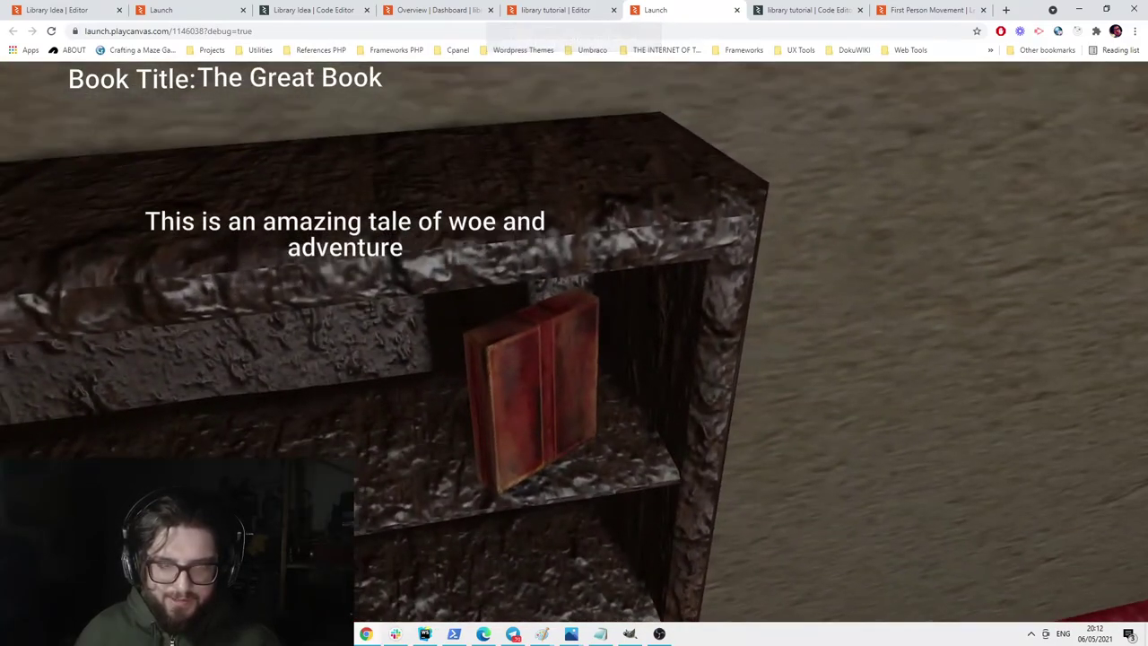
key("Escape")
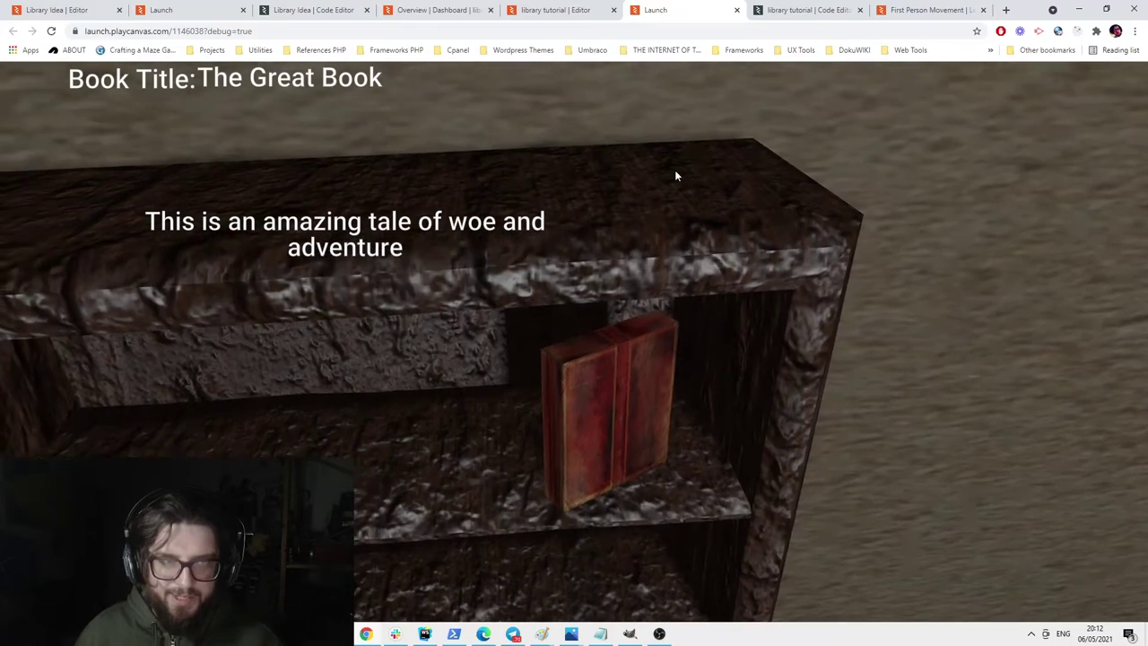
Launch the scene again and approach the shelf several times, aiming at the red book from different distances and angles.
left_click(569, 9)
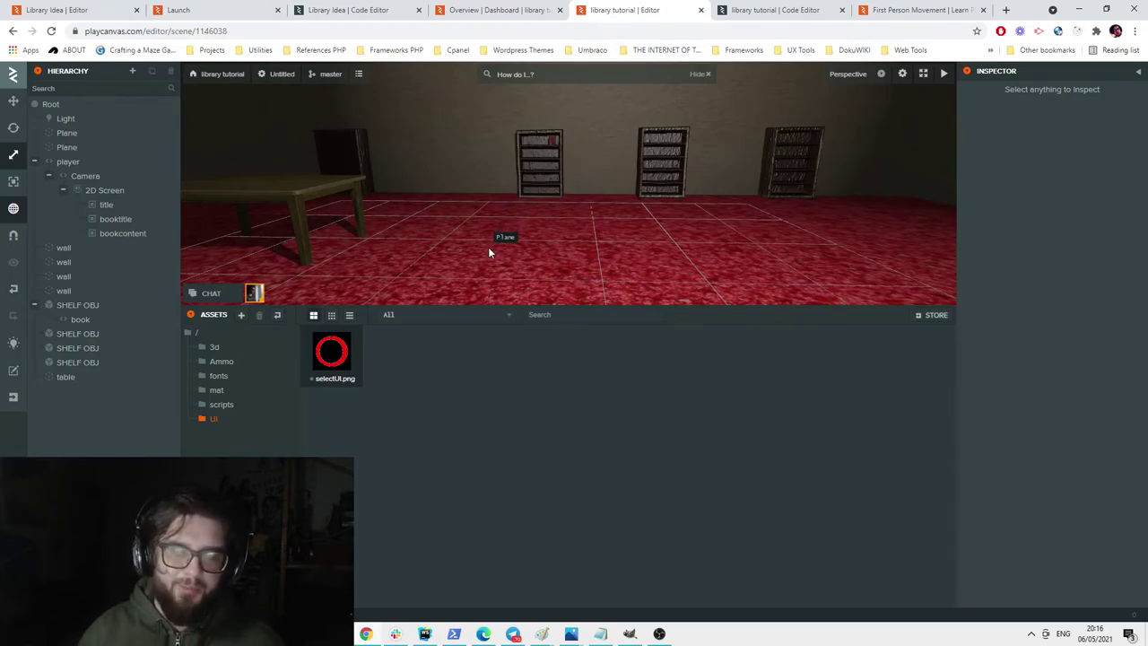
left_click(944, 74)
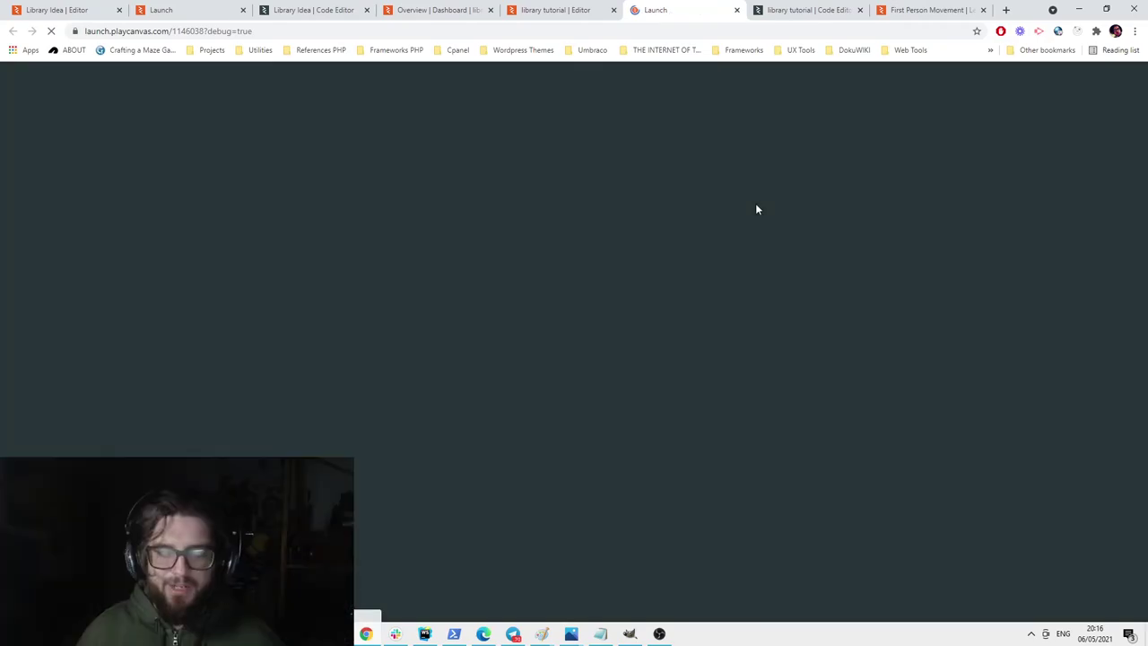
left_click(762, 205)
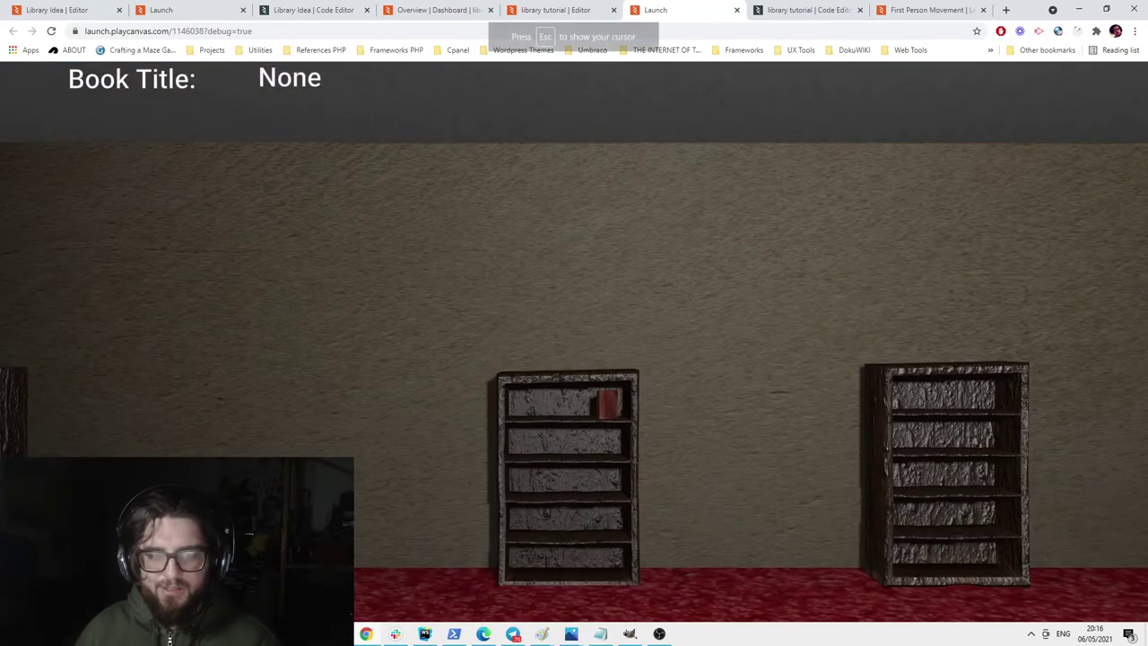
key("w")
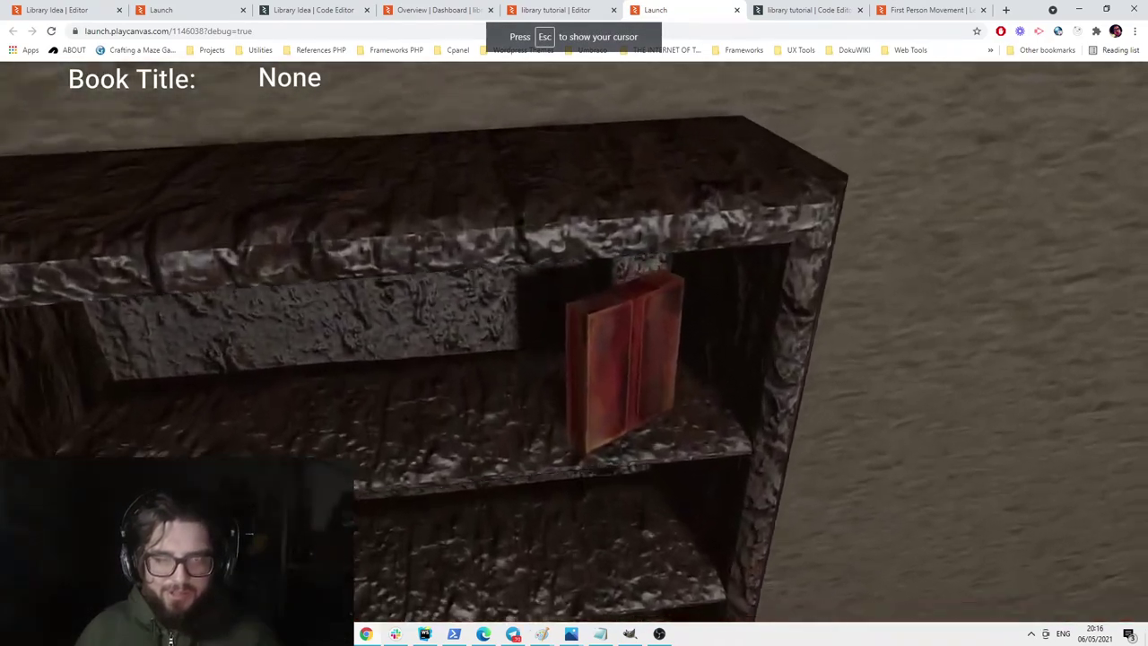
key("s")
key("w")
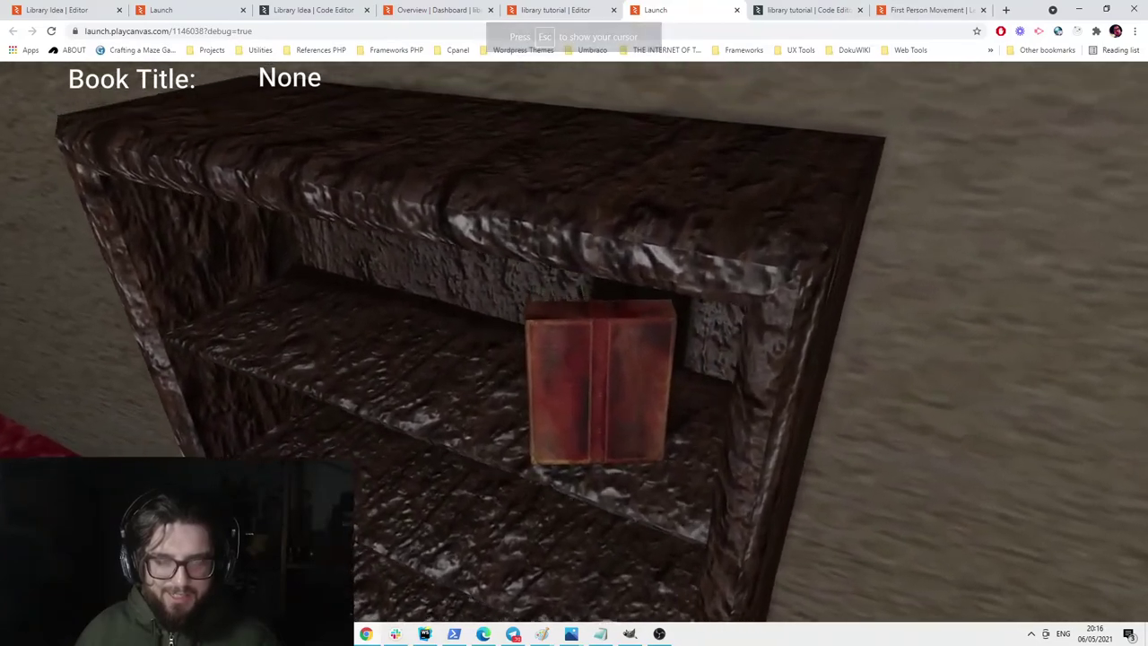
key("s")
key("w")
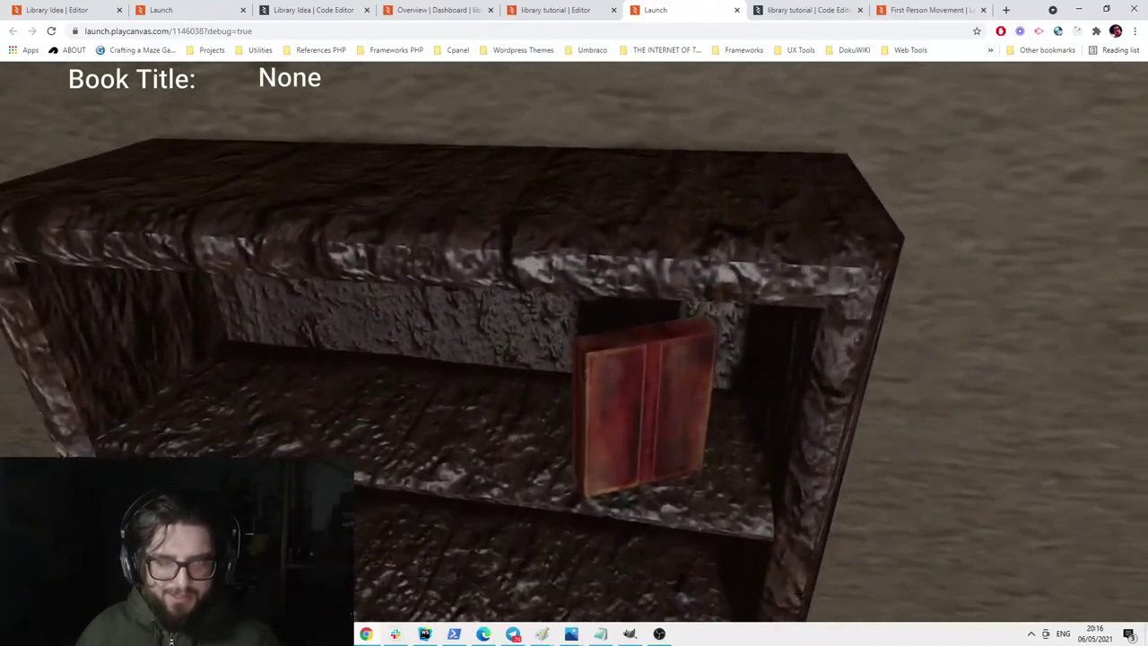
Enlarge the shelf that holds the book to a uniform scale of 1.26 and return to the running scene.
key("Escape")
left_click(599, 7)
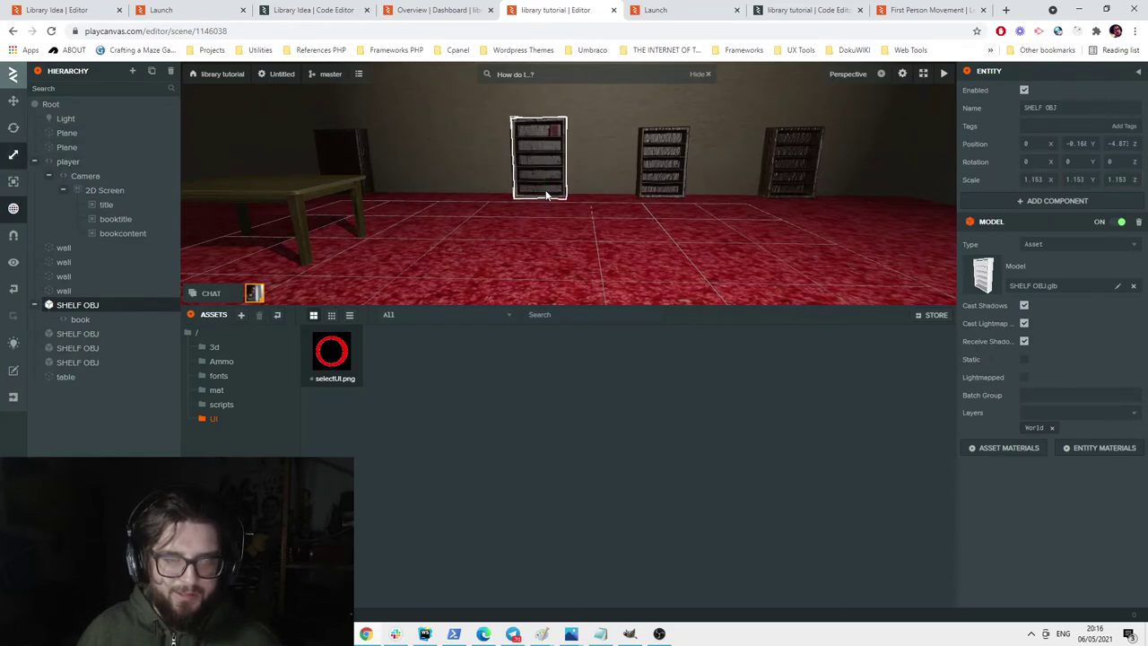
left_click(653, 10)
Test picking the book on the enlarged shelf, and walk the player around the library room.
left_click(647, 80)
key("s")
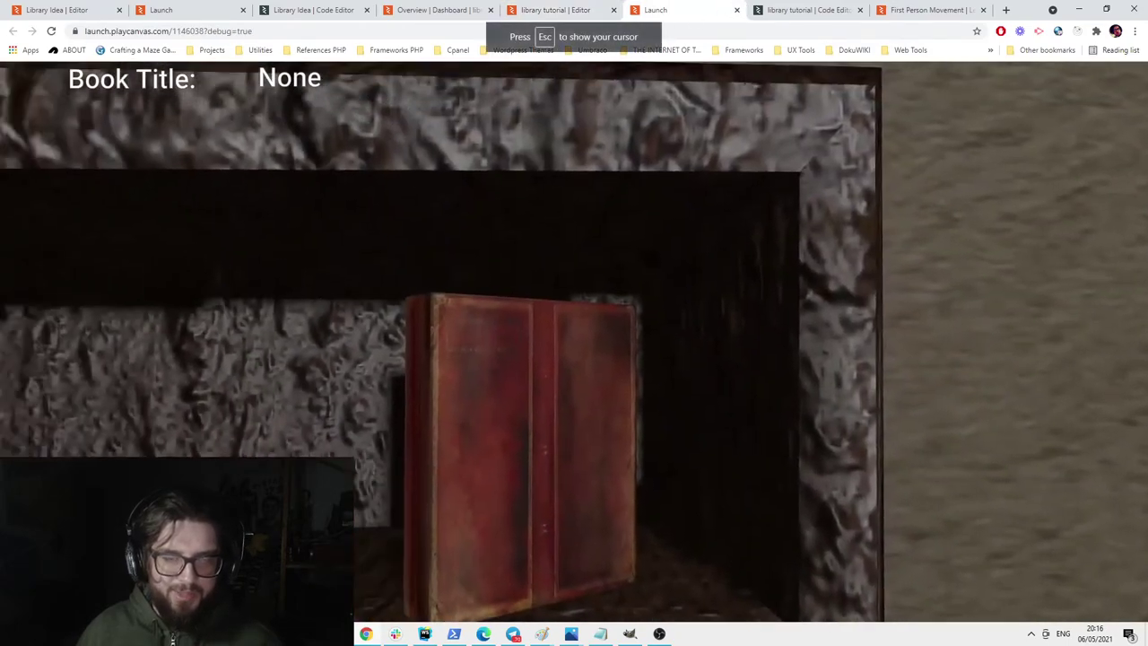
key("w")
key("s")
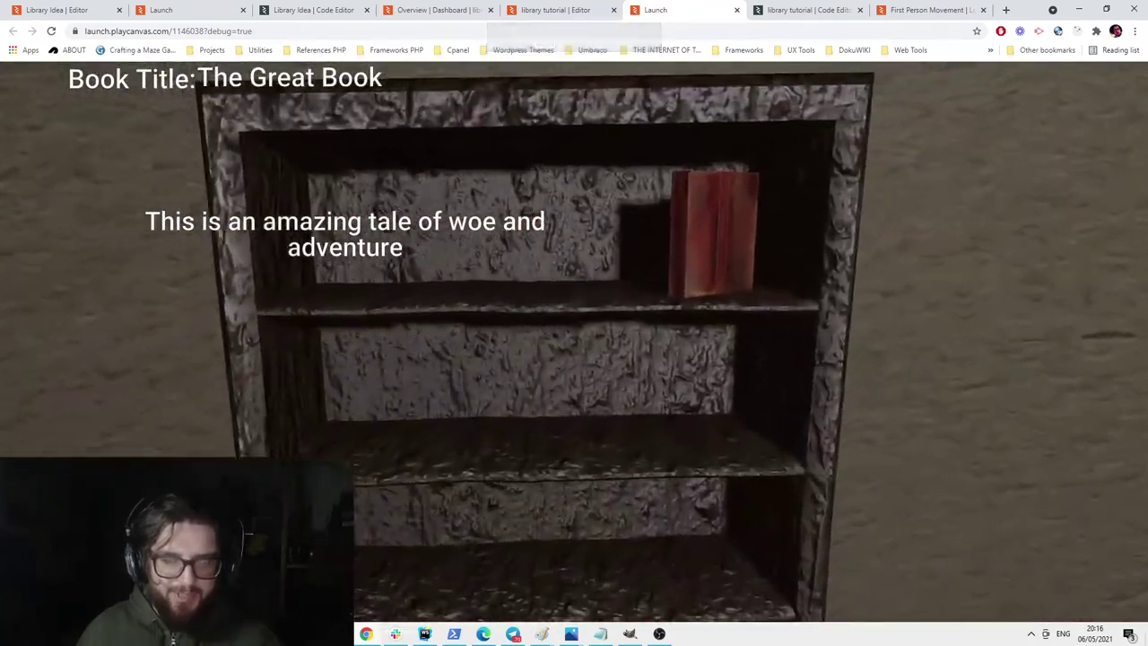
key("w")
key("s")
key("s")
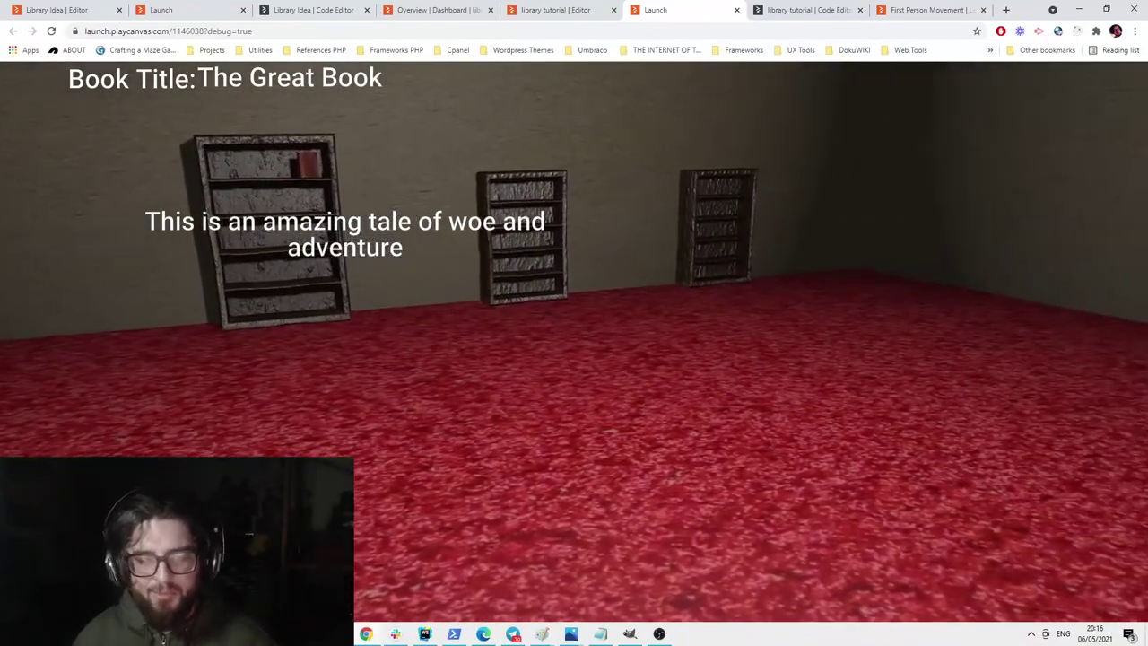
key("w")
key("s")
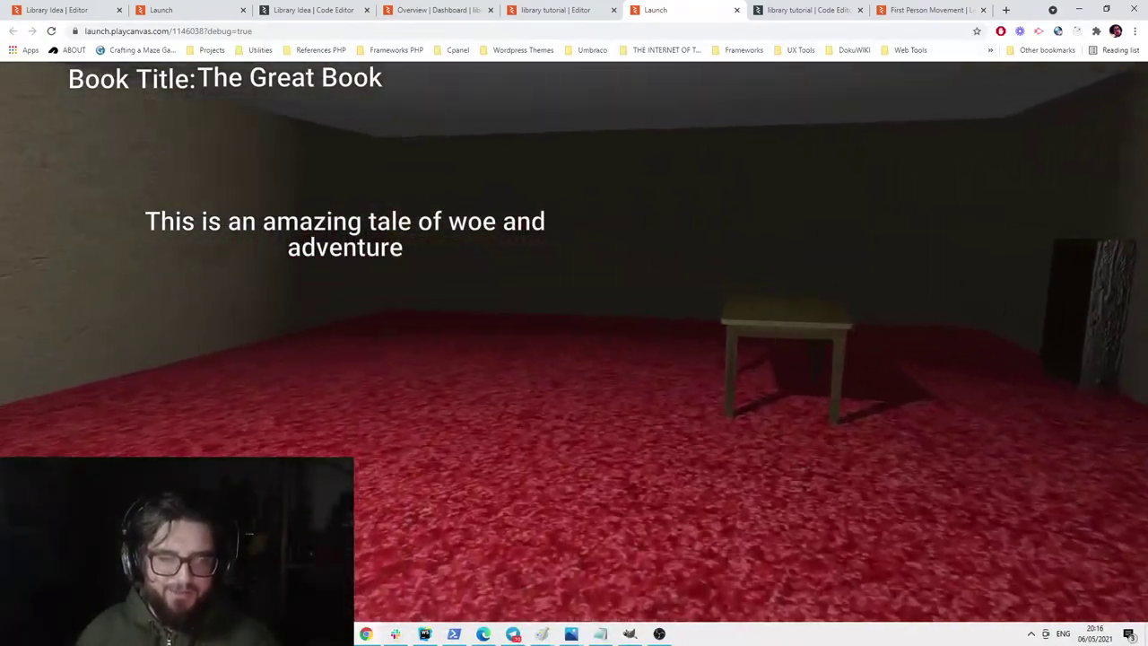
key("w")
Open firstPersonMovement.js from the root assets folder and add a copy of the KEY_S check below the original.
left_click(579, 7)
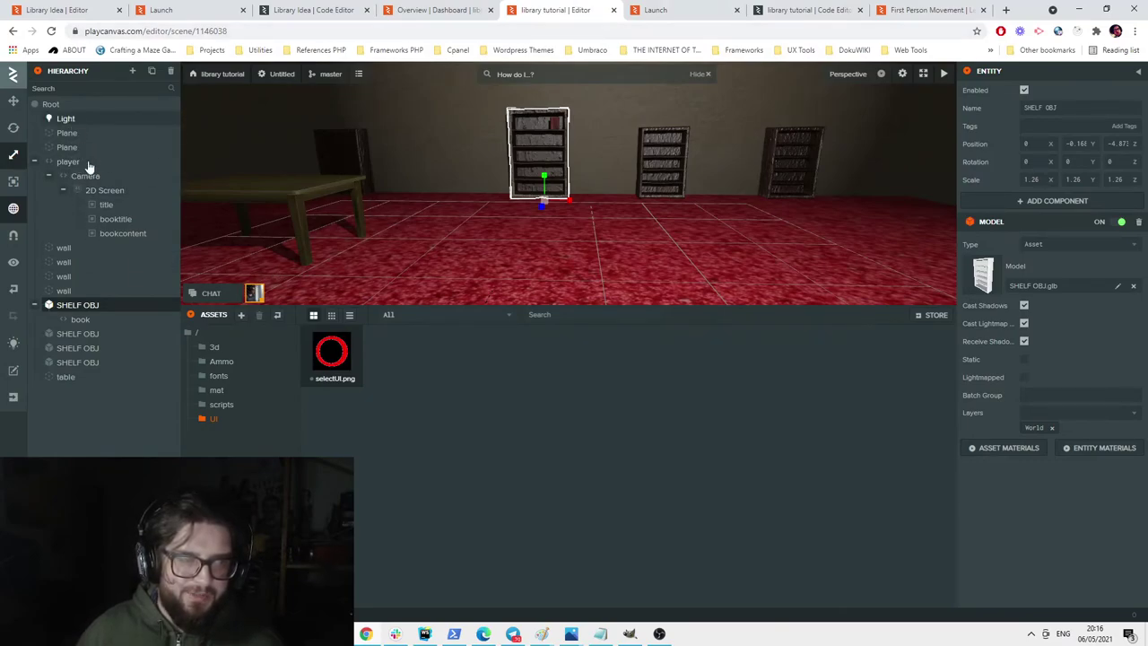
left_click(215, 405)
left_click(214, 339)
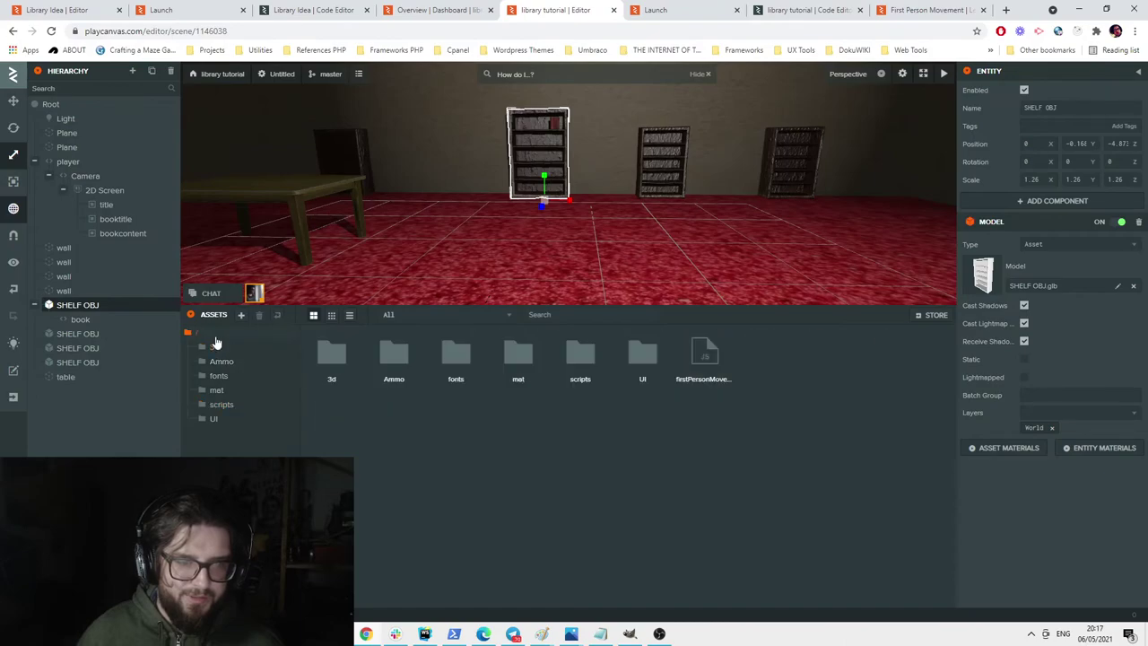
double_click(704, 357)
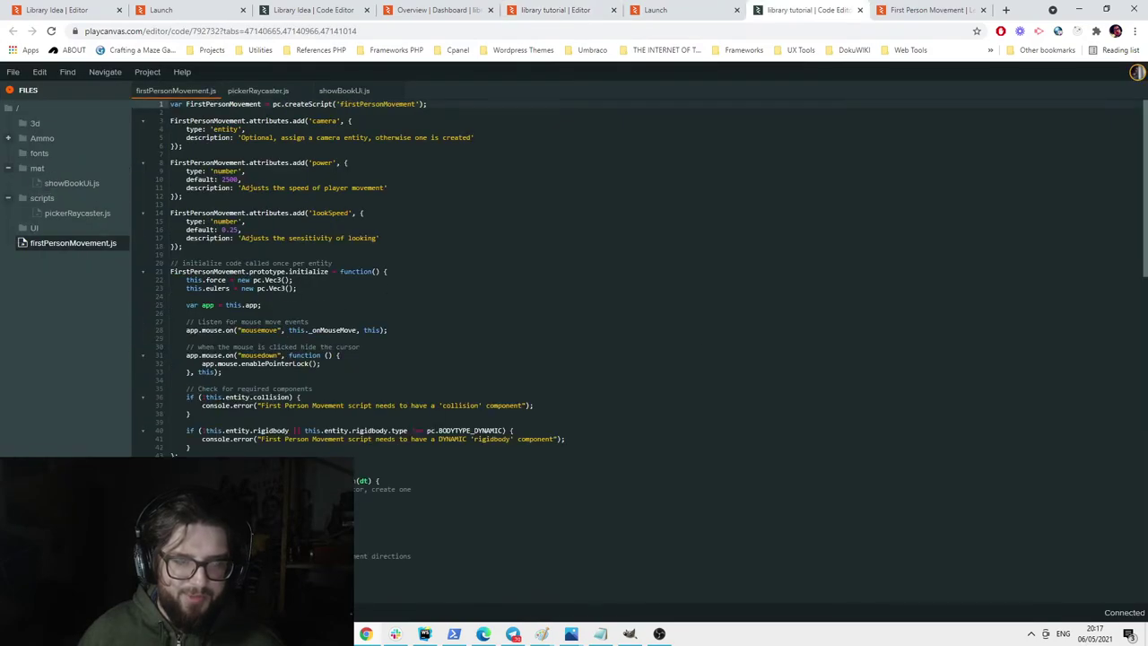
scroll(319, 329, "down", 10)
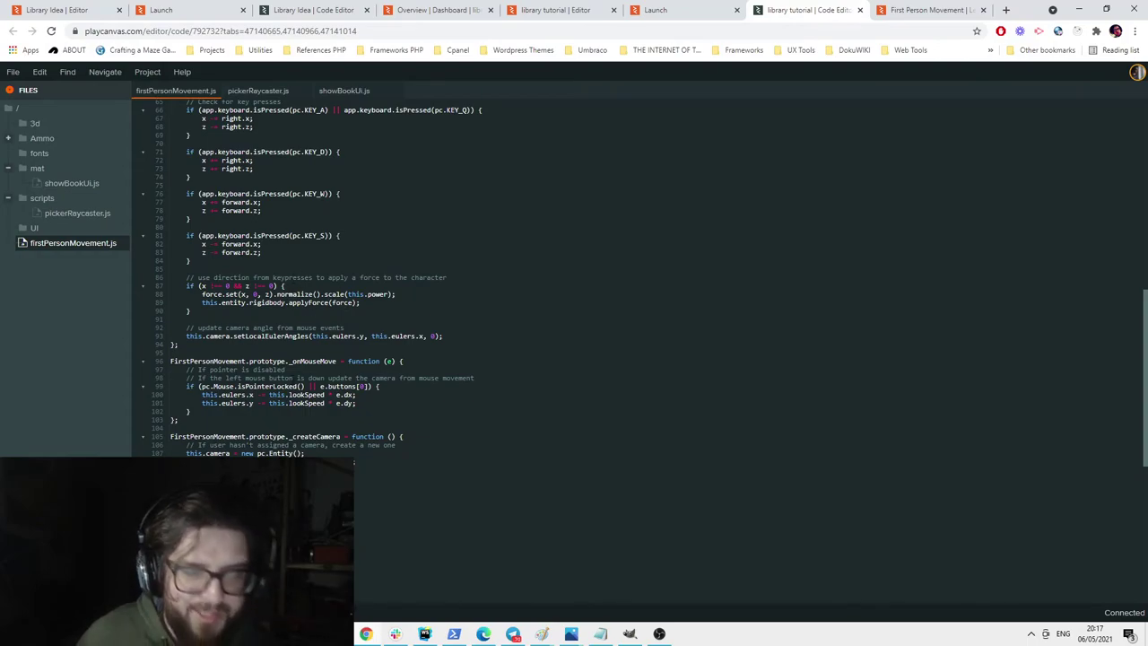
left_click(216, 266)
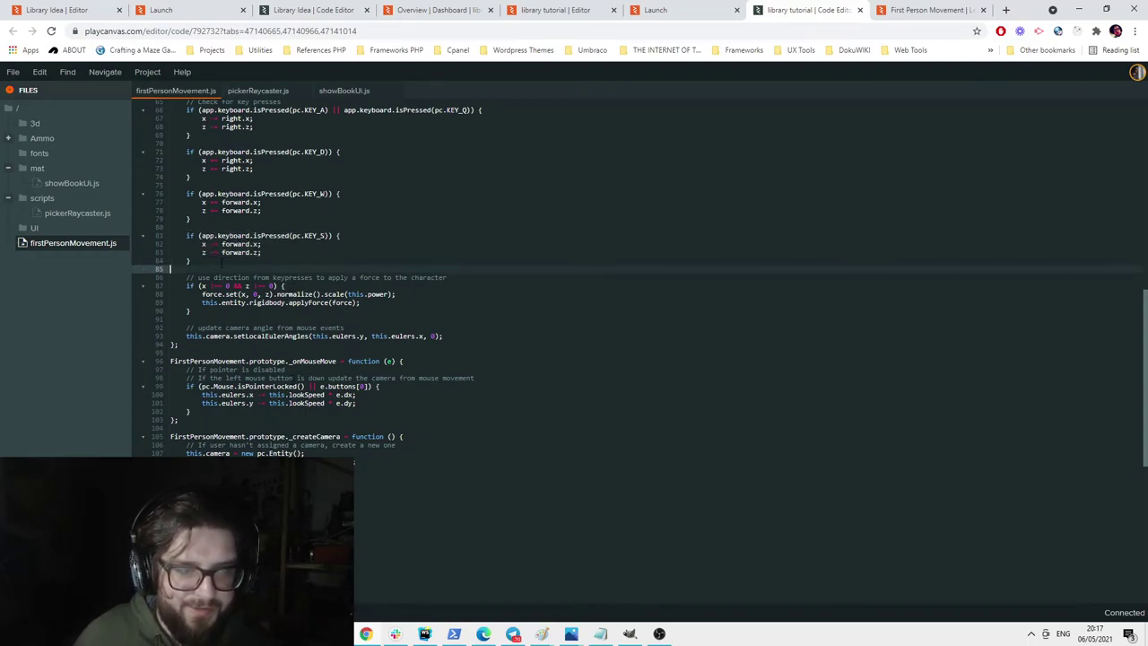
type("if (app.keyboard.isPressed(pc.KEY_S)) {     x -= forward.x;     z -= forward.z; }")
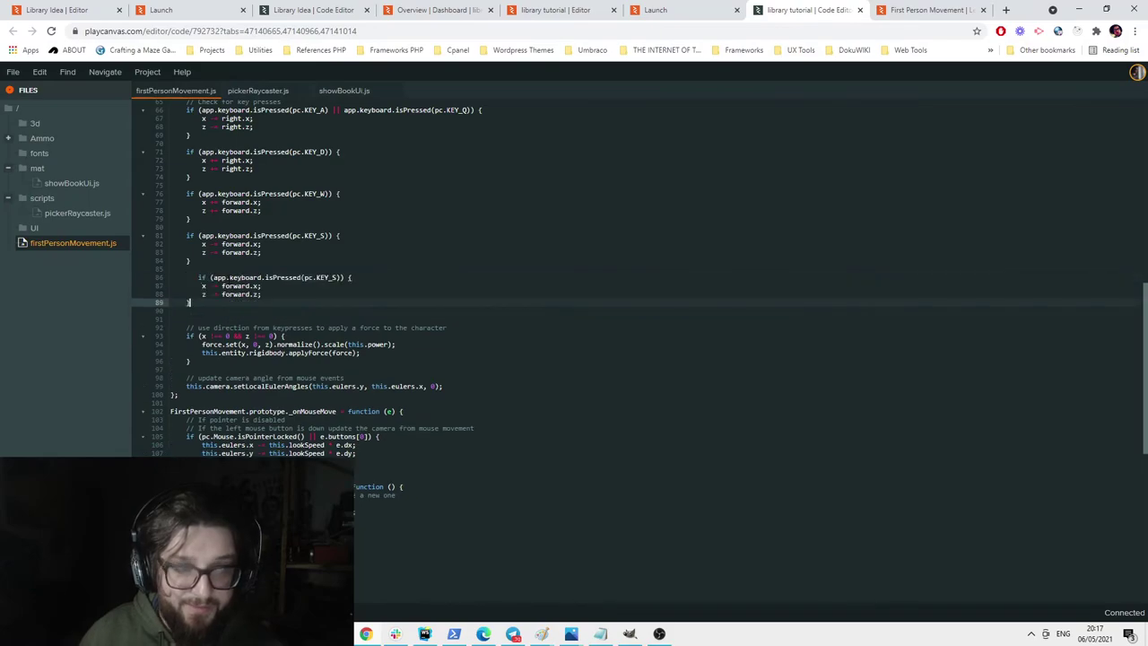
Change the key tested in the copied check to pc.KEY_SPACE.
left_click(335, 276)
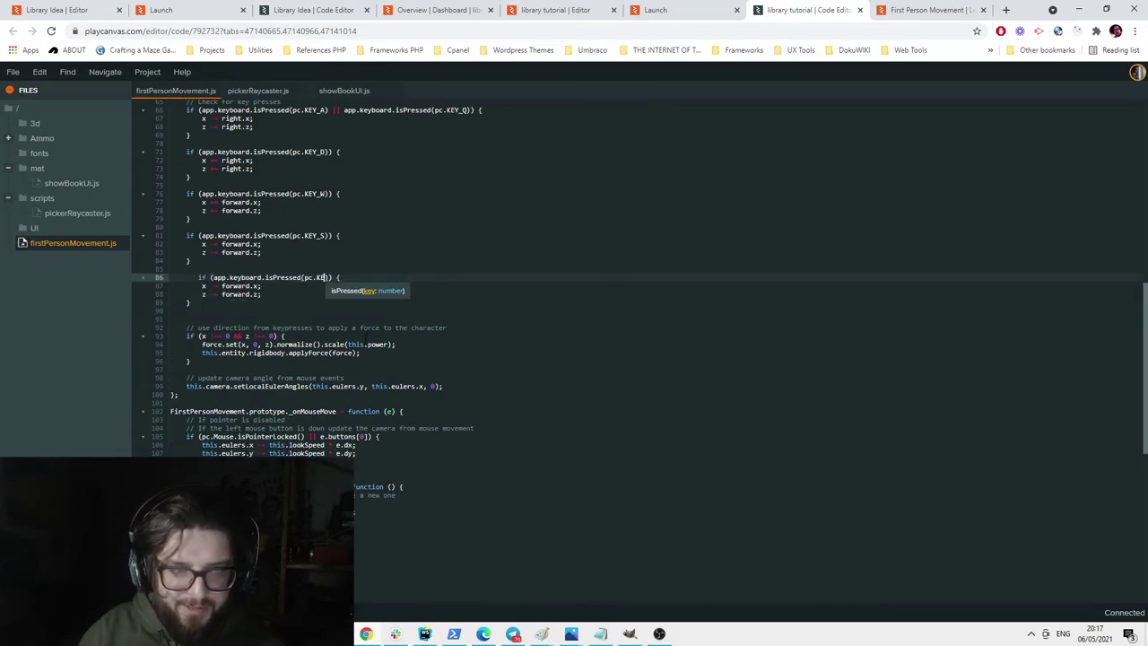
type("EY_))")
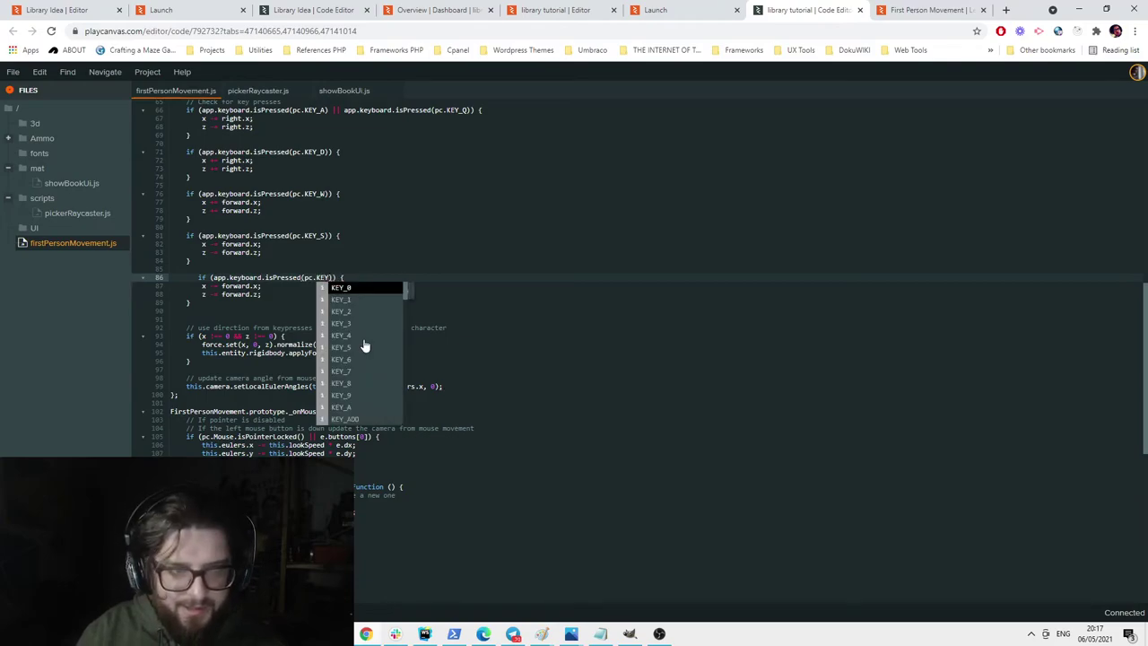
key("BackSpace")
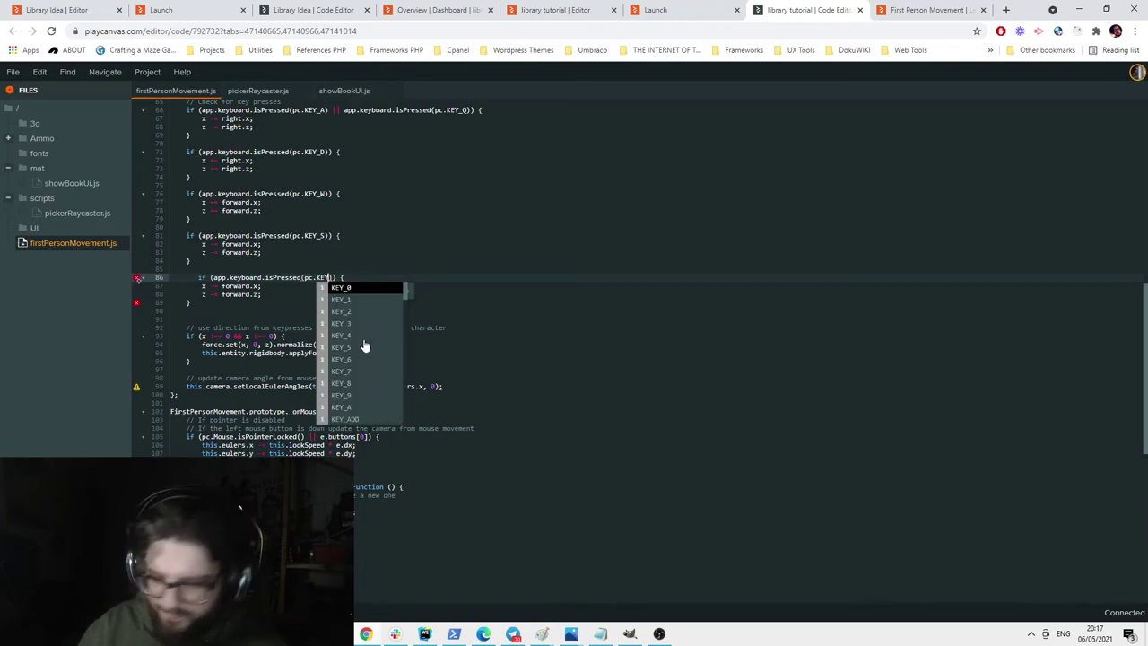
type("_S")
key("Down")
key("Down")
key("Down")
key("Down")
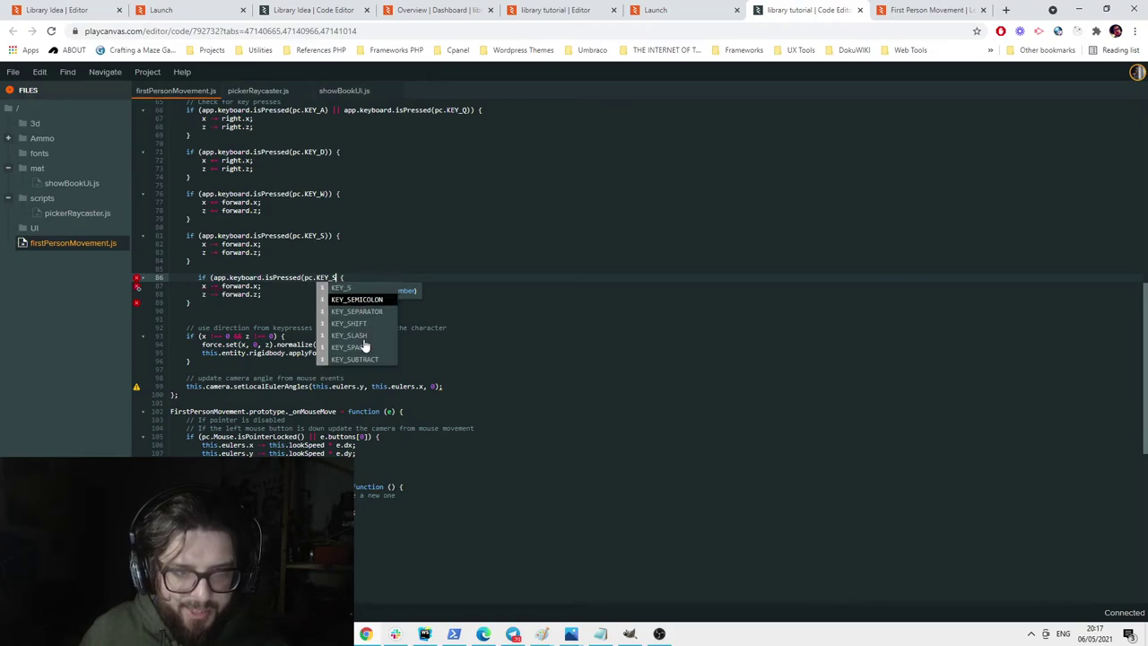
key("Up")
key("Return")
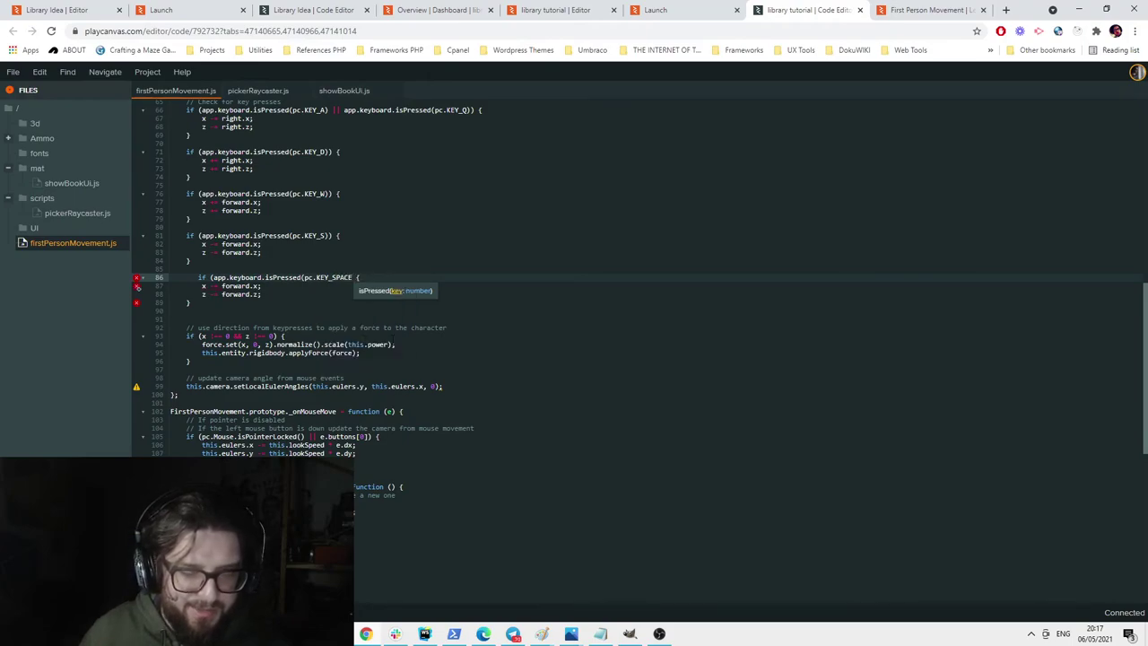
Delete the x and z forward-movement lines from the KEY_SPACE check.
left_click(392, 338)
left_click_drag(273, 295, 194, 285)
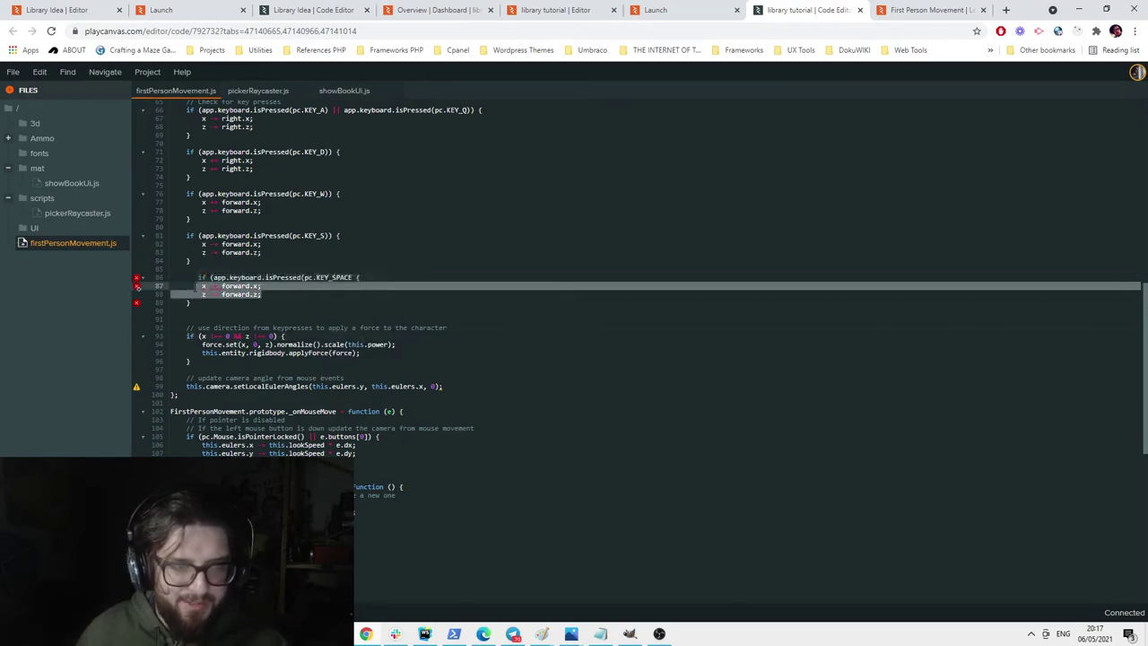
key("BackSpace")
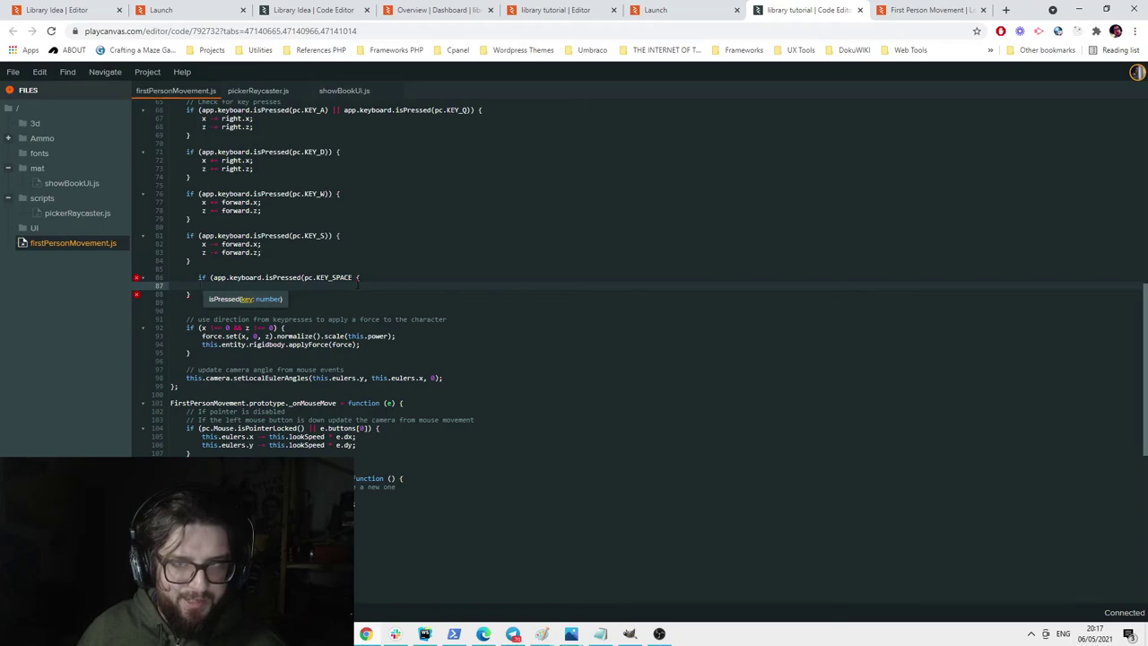
Open the book entity's showBookUi script and copy the two lines that set the booktitle and bookcontent element text.
left_click(556, 10)
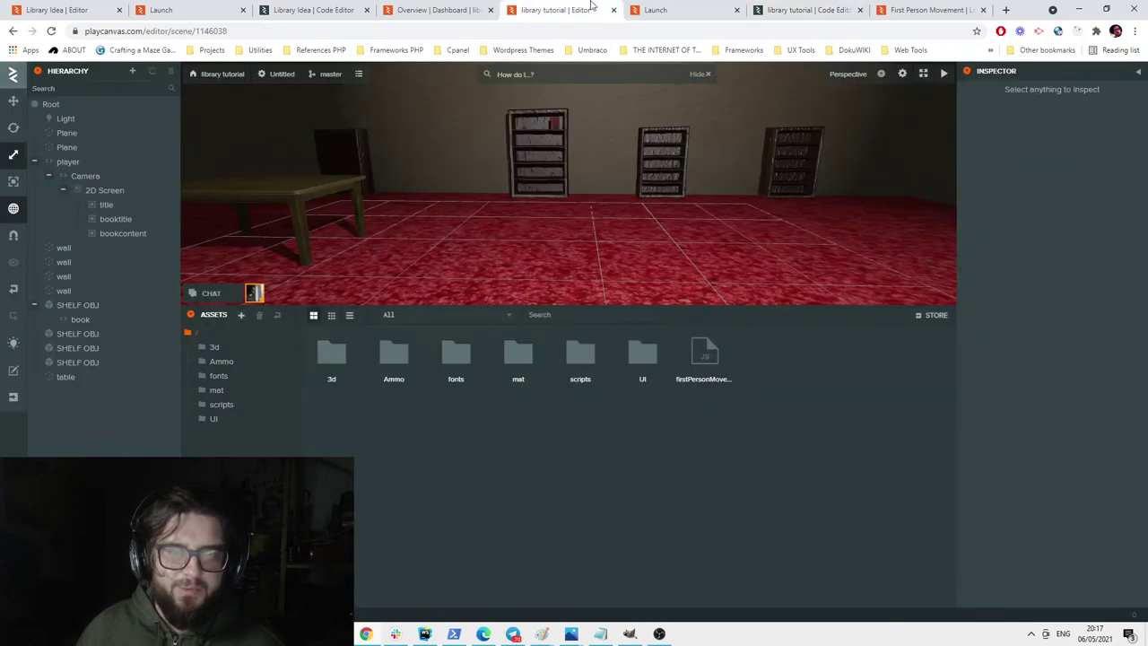
double_click(577, 352)
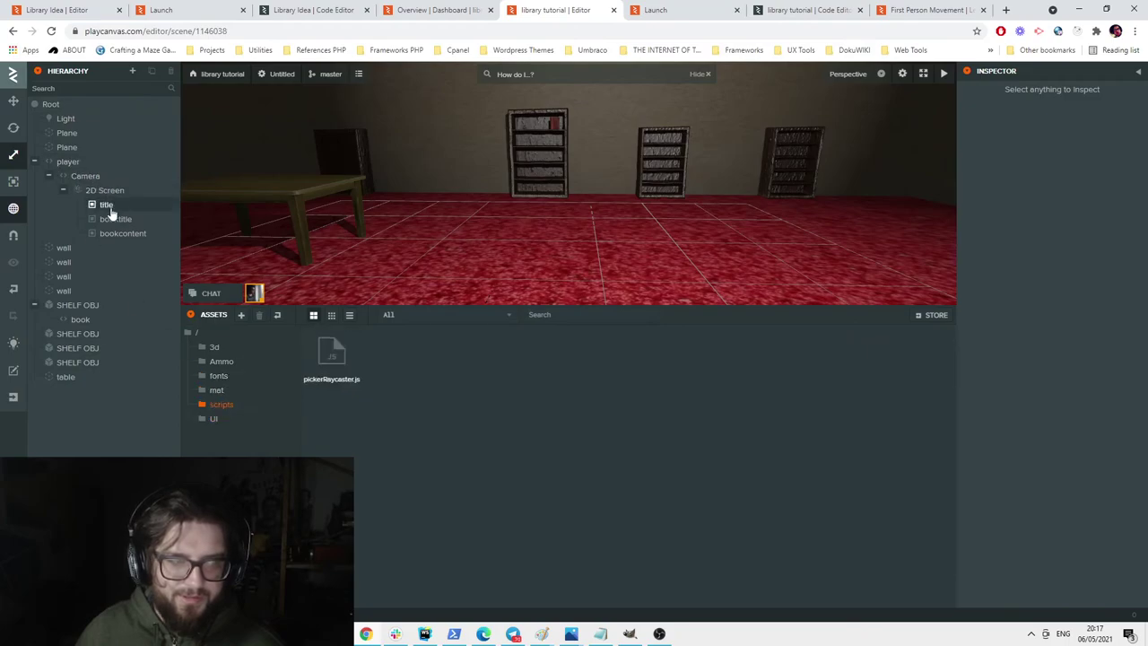
left_click(555, 128)
scroll(1082, 530, "down", 2)
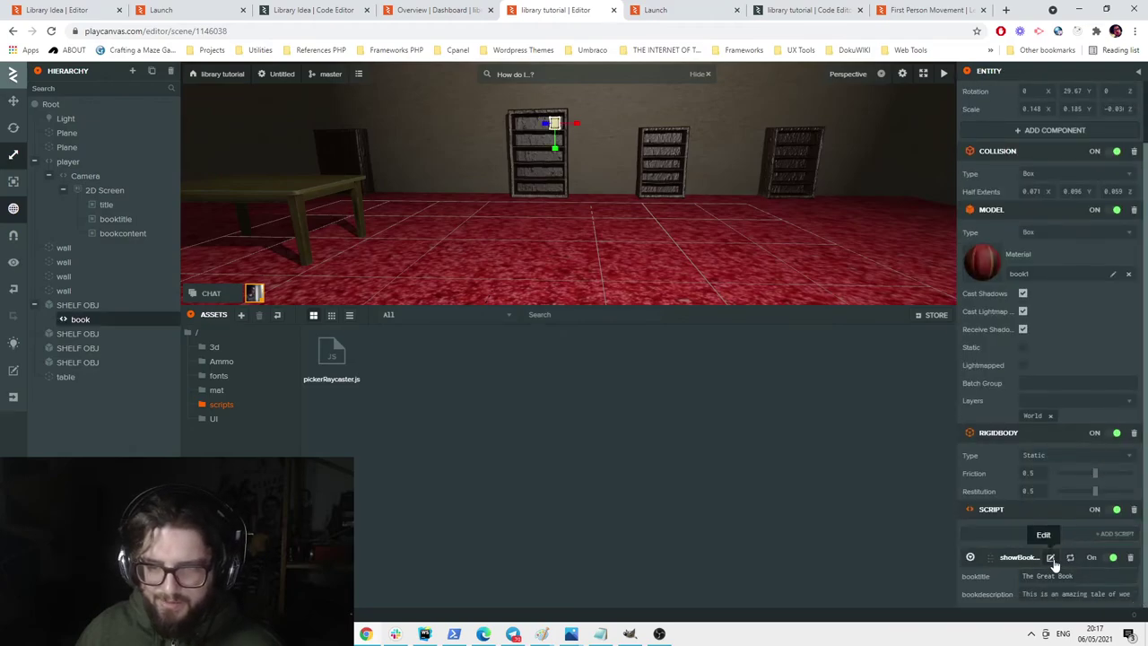
left_click(1051, 558)
left_click_drag(514, 349, 175, 347)
key("ctrl+c")
Paste the copied booktitle and bookcontent lines into the KEY_SPACE check in firstPersonMovement.js.
left_click(658, 8)
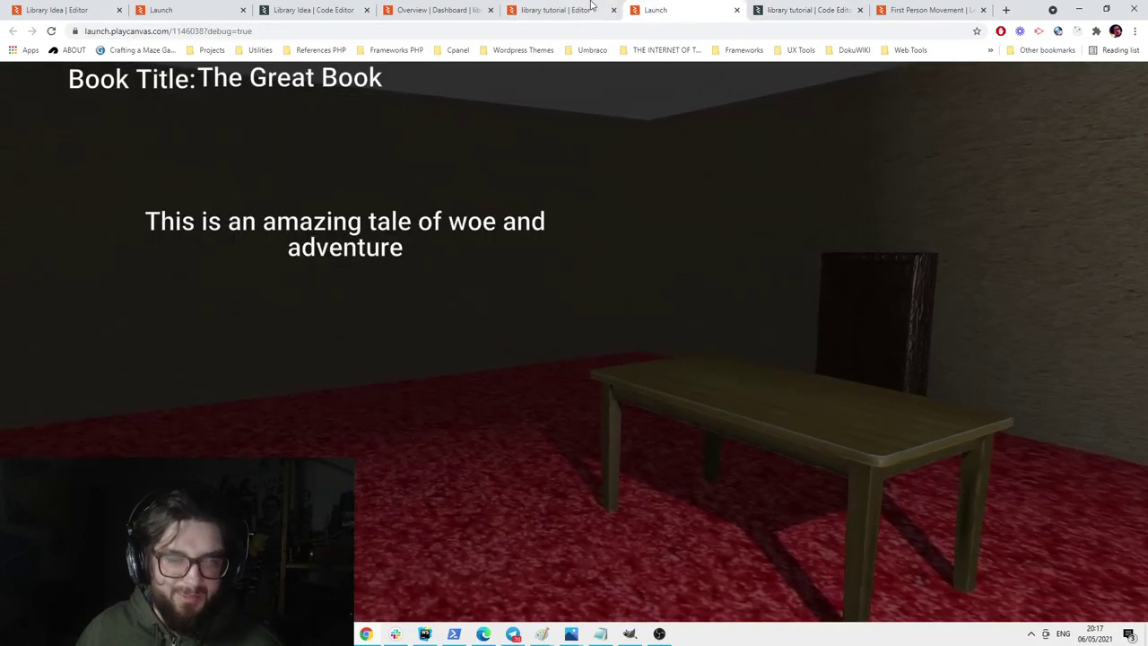
left_click(583, 8)
left_click(435, 10)
left_click(556, 10)
left_click(808, 10)
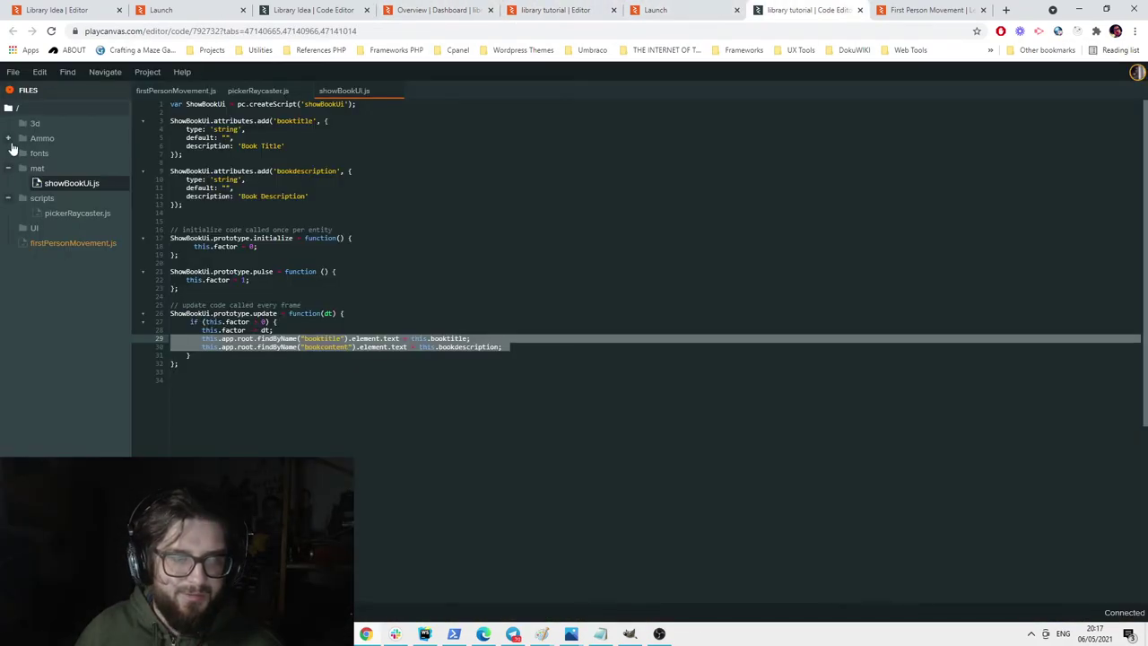
left_click(64, 247)
key("ctrl+v")
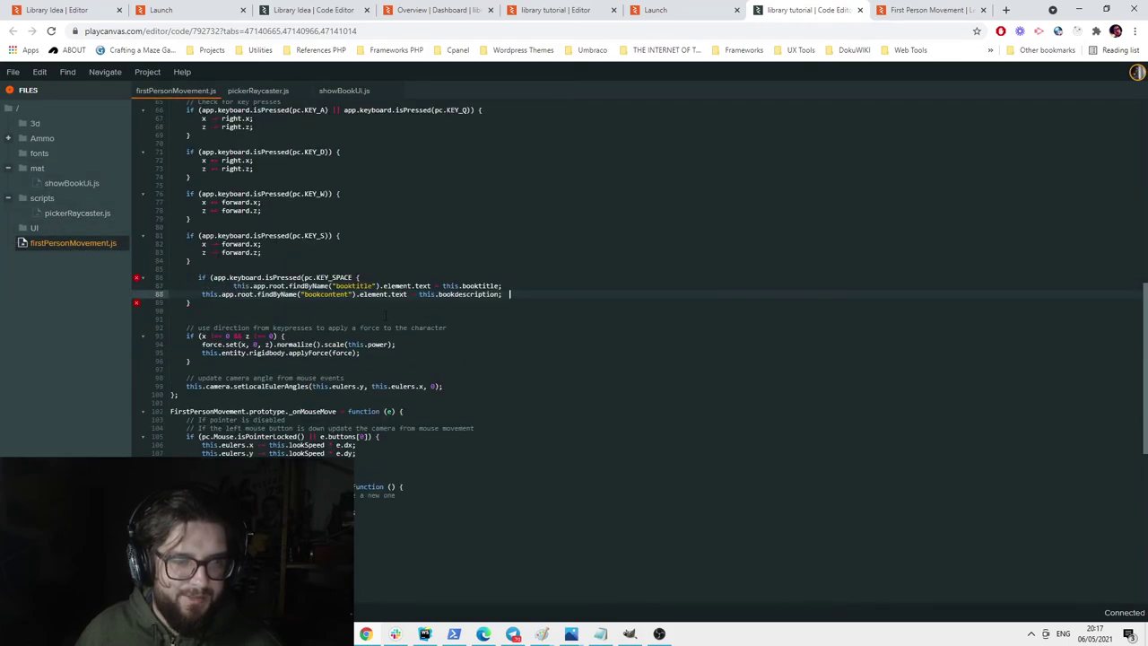
In the KEY_SPACE check, set the booktitle text to "None" and bookcontent to "", and close the condition's parentheses with the opening brace on its own line.
left_click_drag(473, 286, 444, 285)
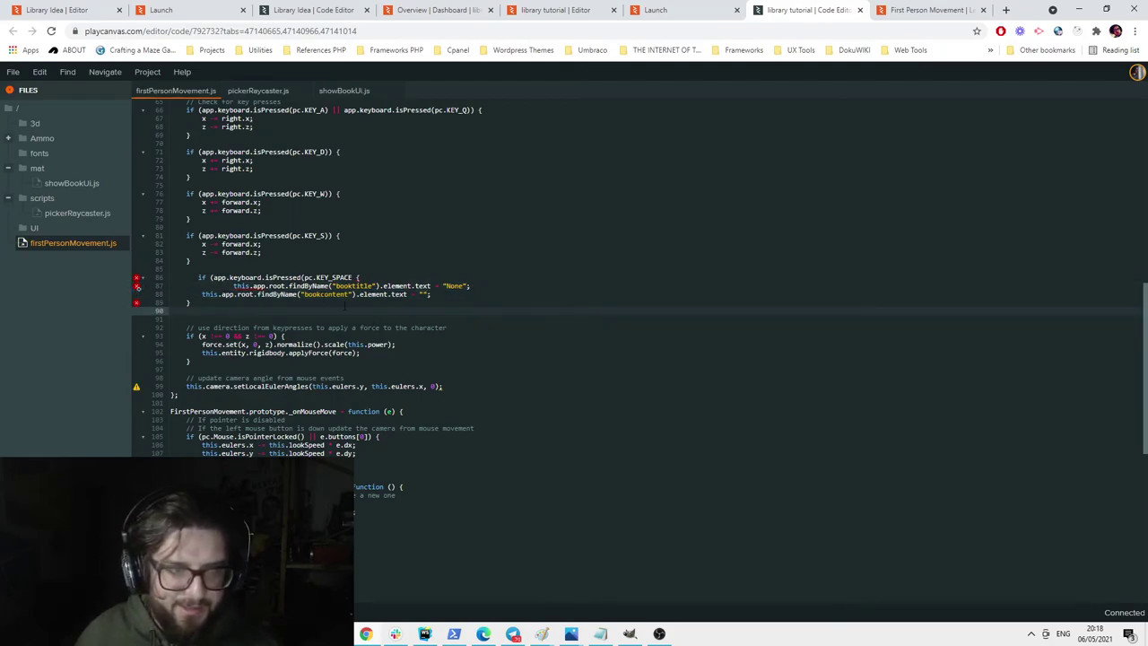
left_click(233, 285)
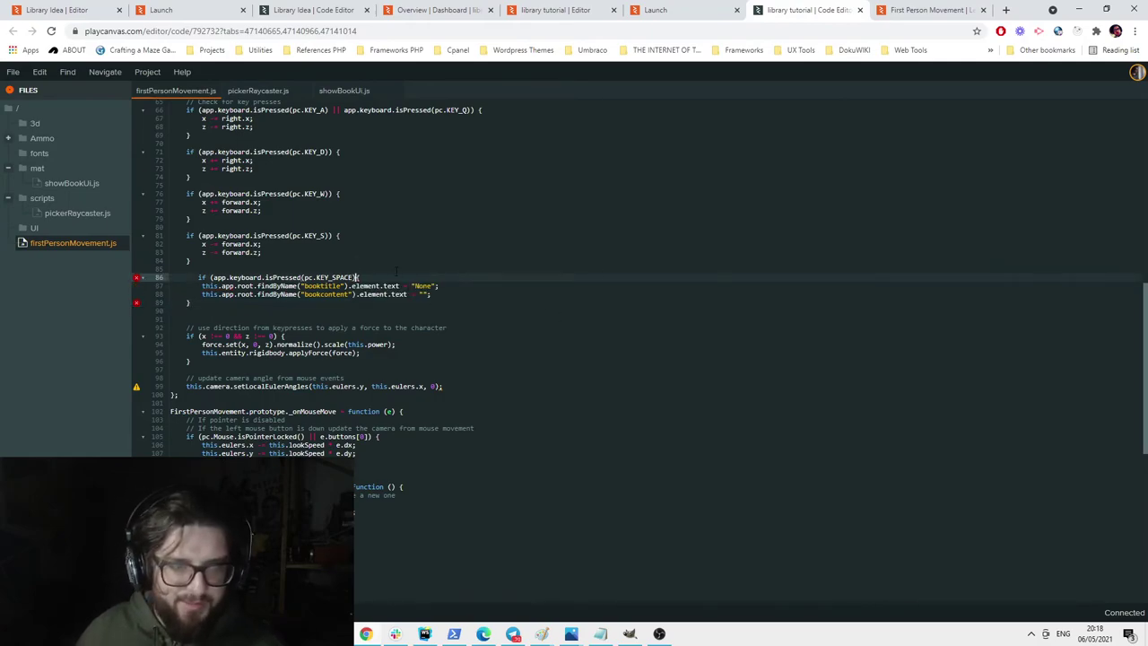
key("Return")
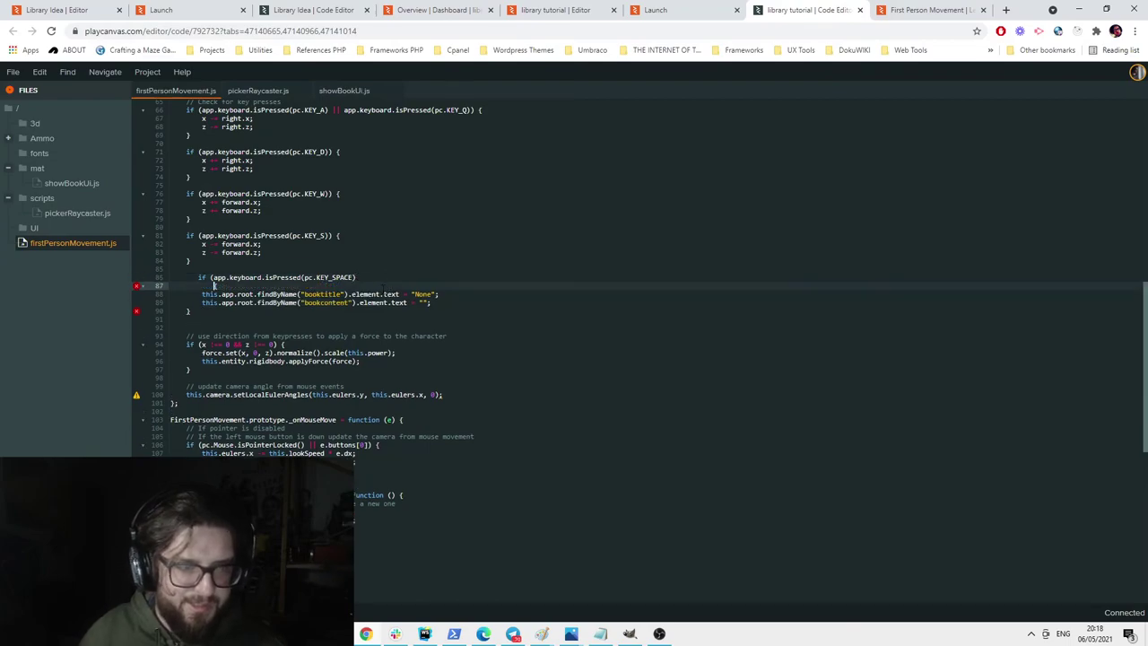
key("BackSpace")
key("BackSpace")
key("BackSpace")
key("Return")
left_click(359, 278)
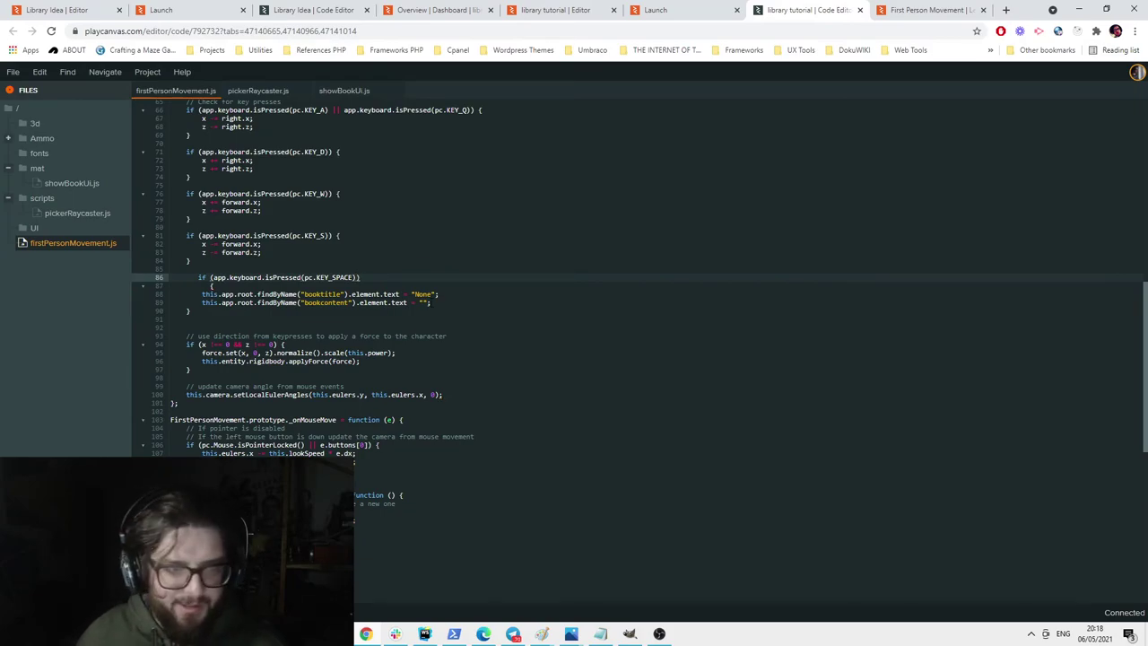
Relaunch the library scene and walk up to the bookshelf to test picking the red book.
left_click(697, 6)
left_click(737, 10)
left_click(621, 5)
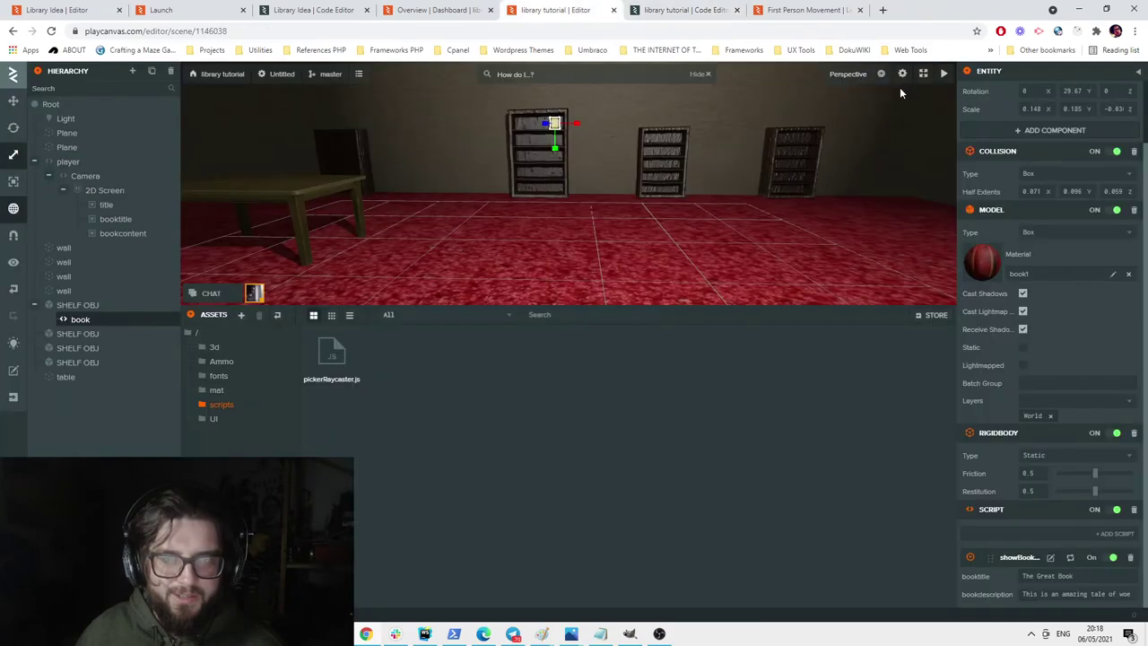
left_click(944, 74)
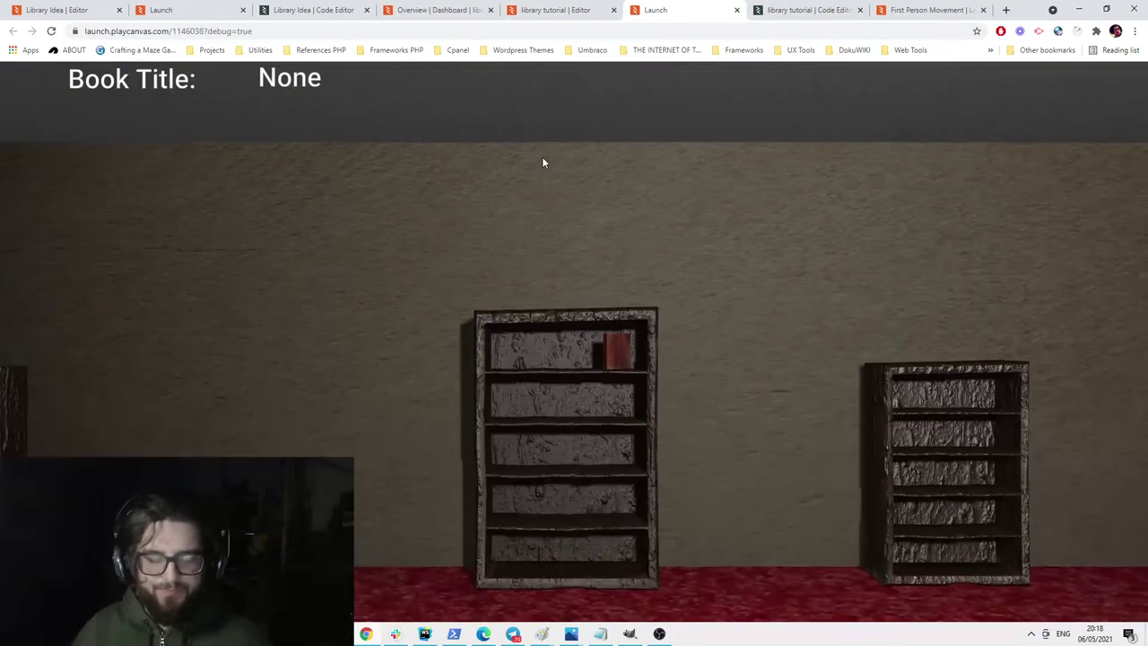
left_click(543, 161)
key("w")
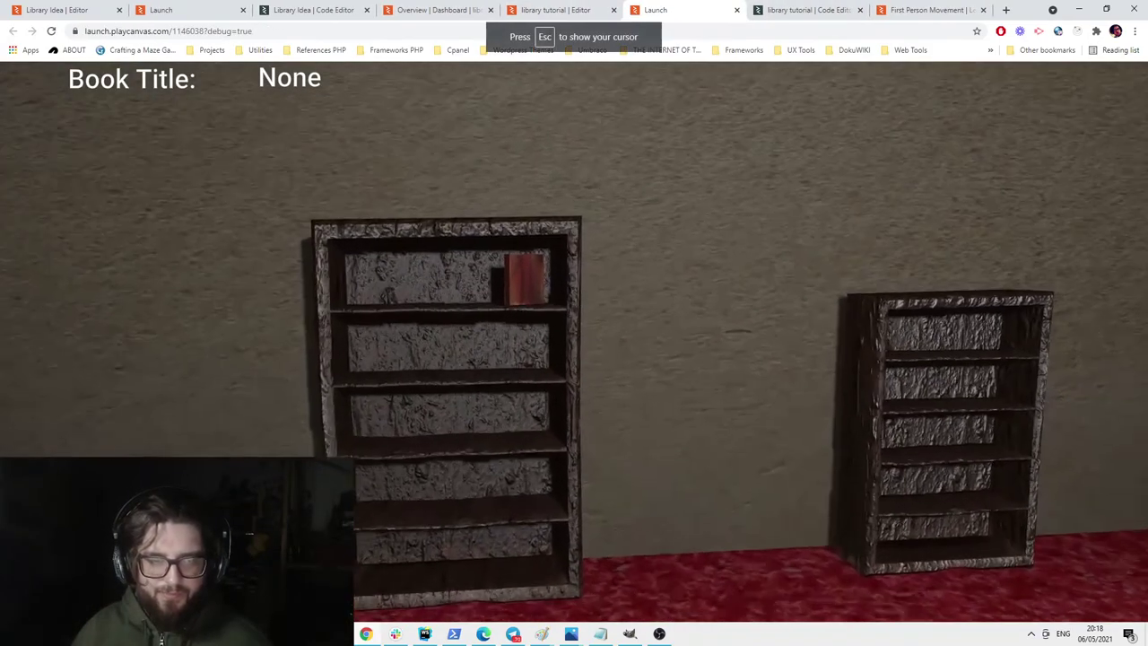
key("w")
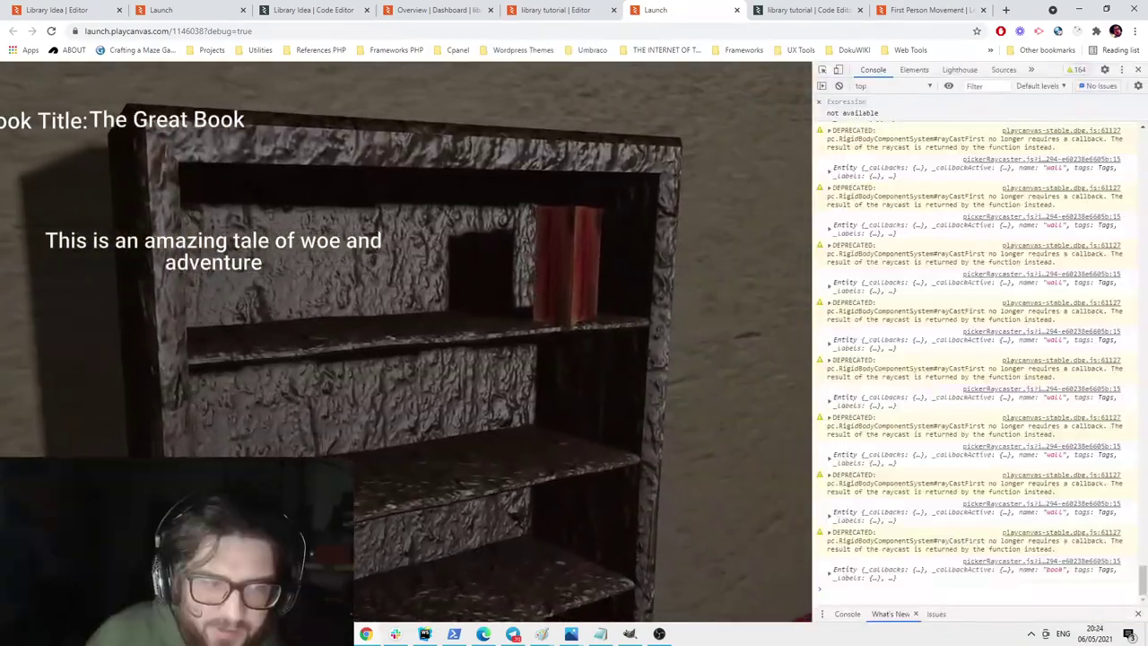
Walk to the other bookshelf to test picking book2, and test clearing the shown title and description with Space.
key("s")
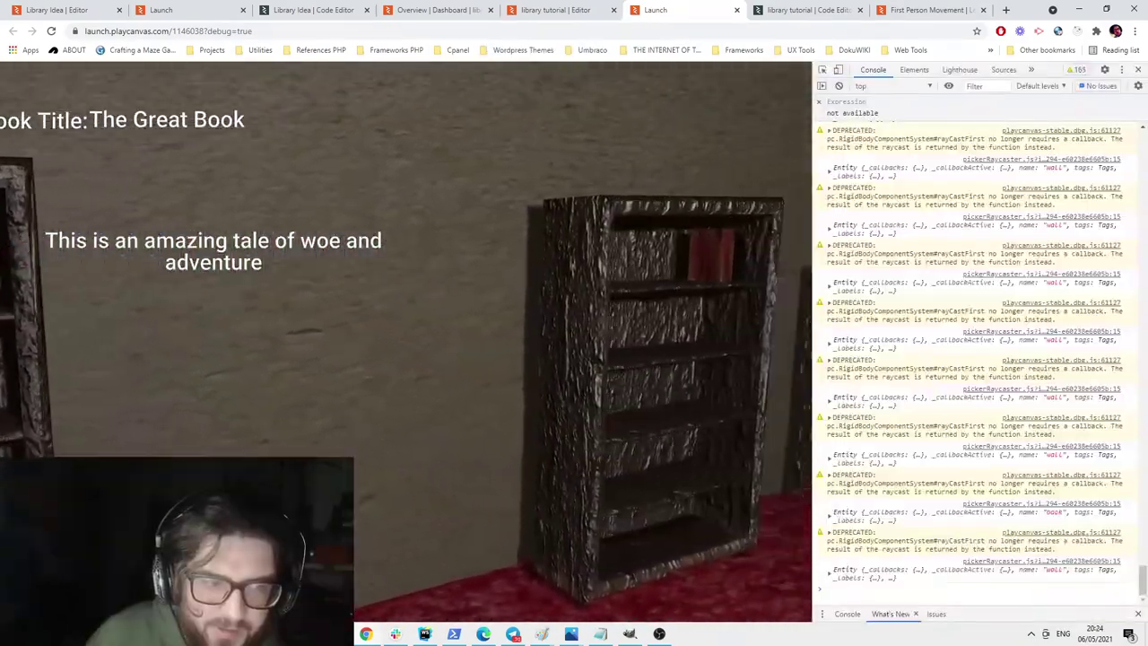
key("w")
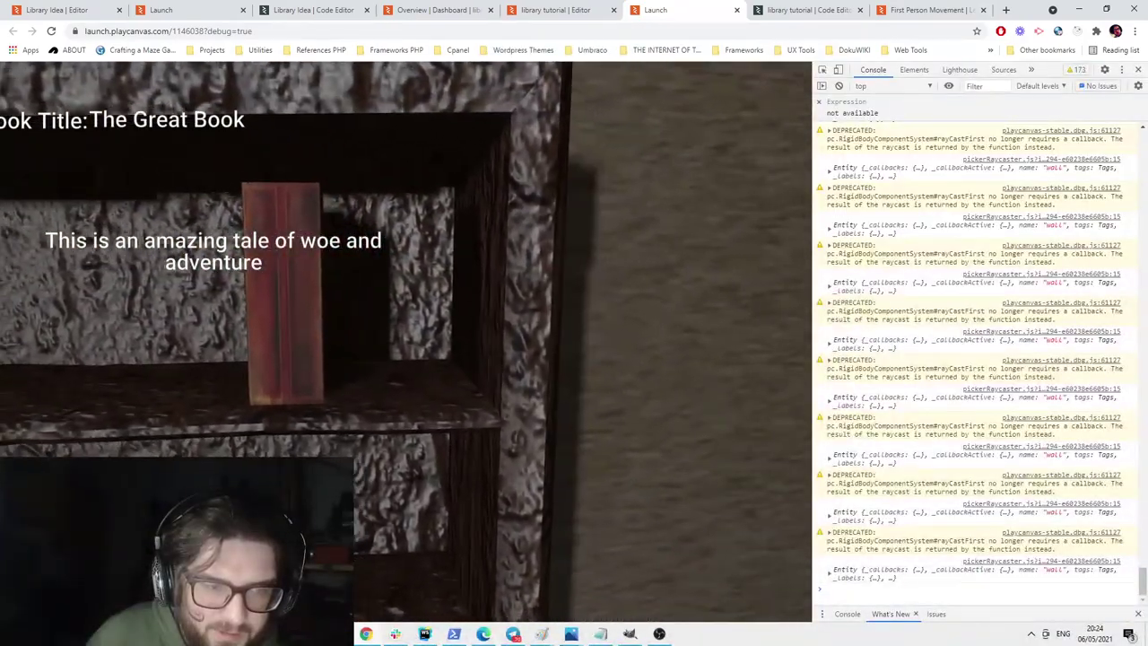
key("w")
key("a")
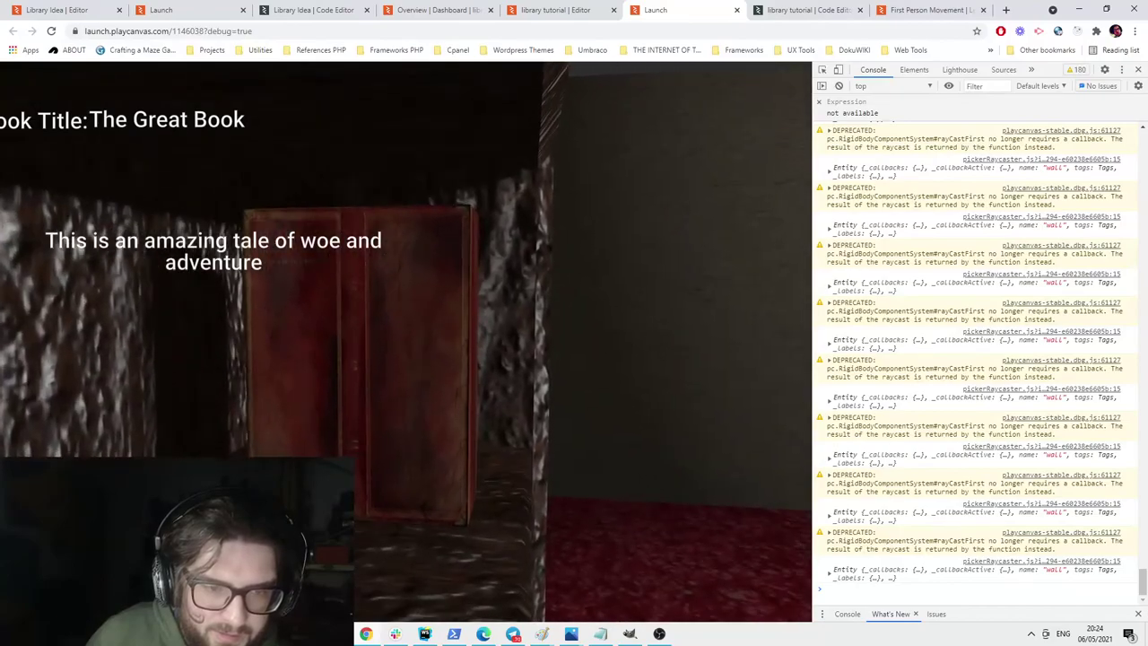
key("s")
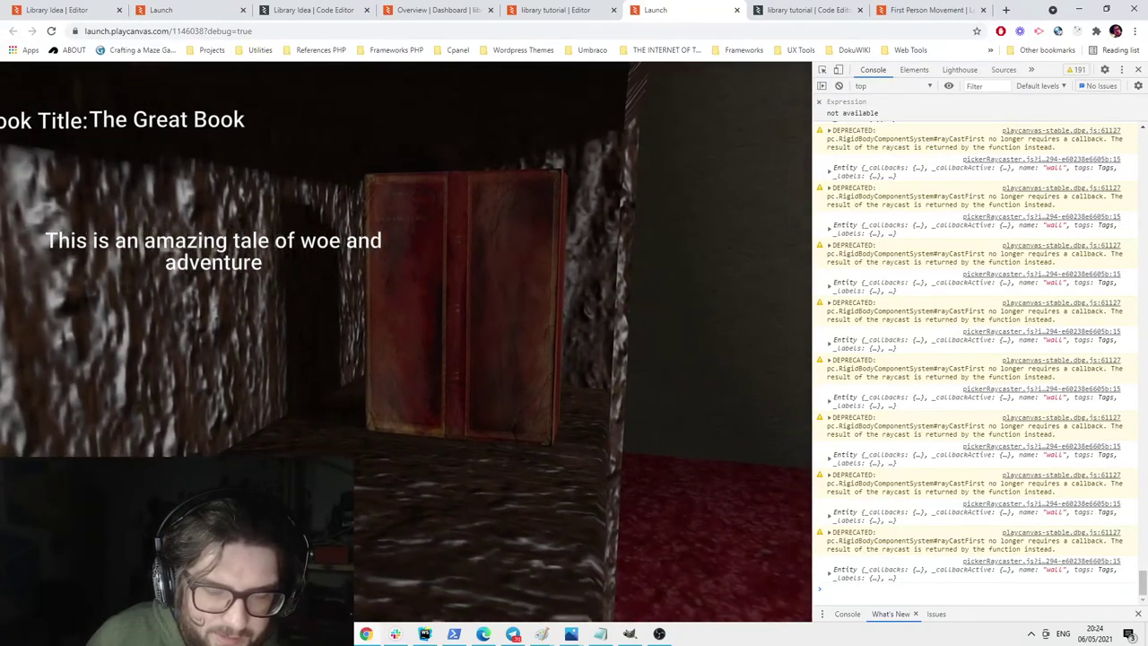
key("s")
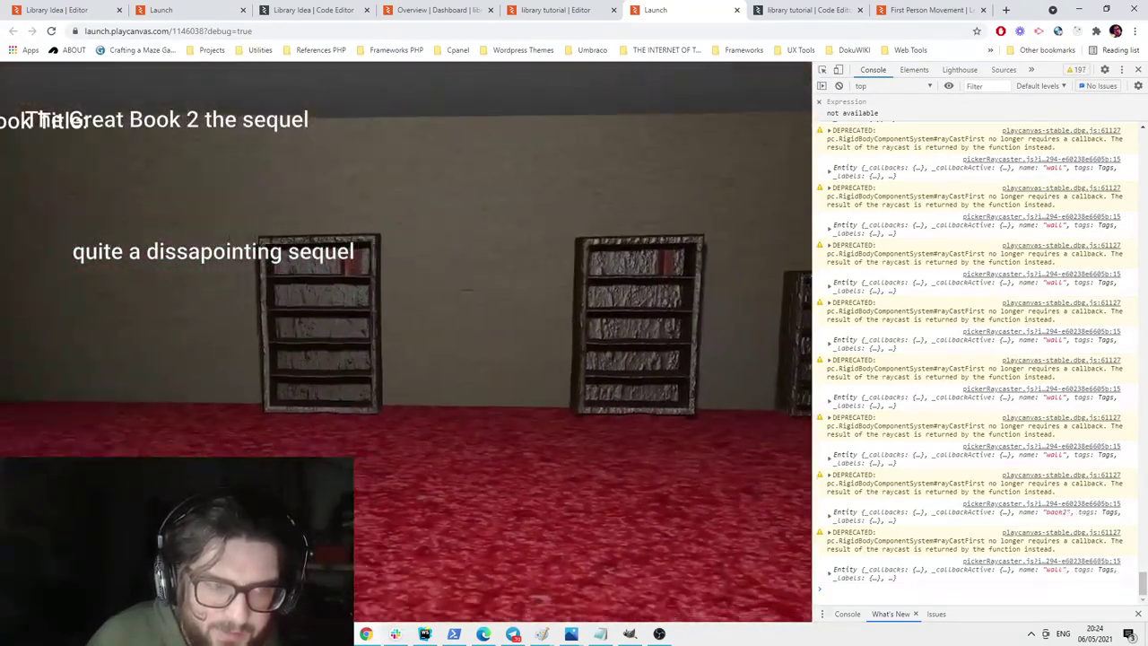
key("w")
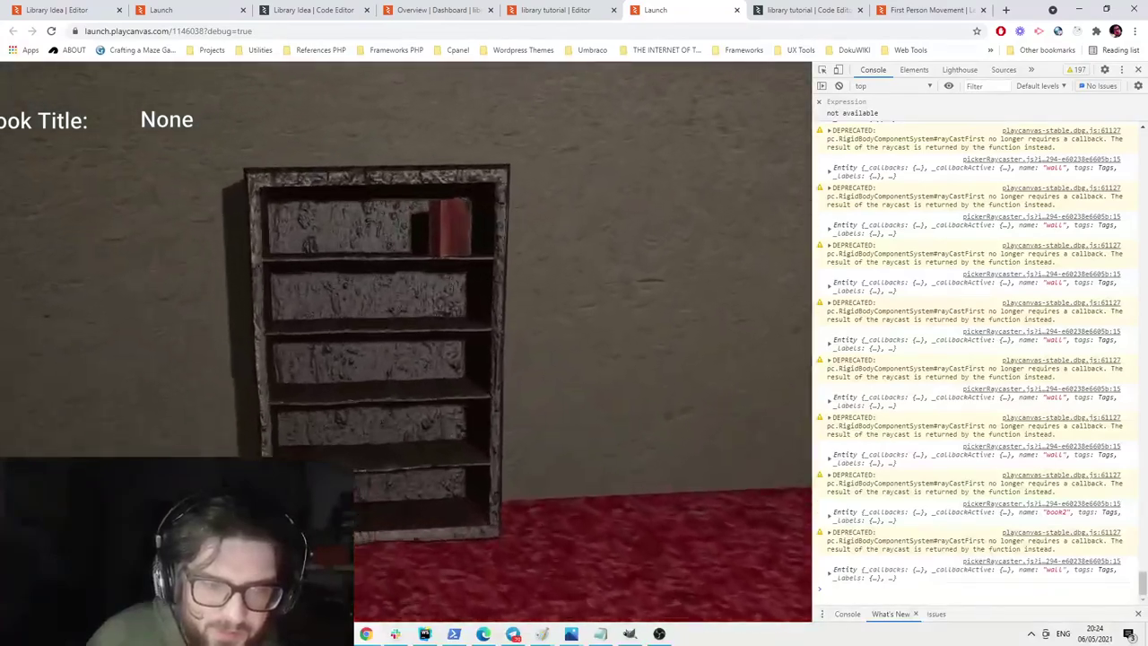
Approach the bookshelves with the text cleared, examine the books up close, and release the cursor.
key("s")
key("w")
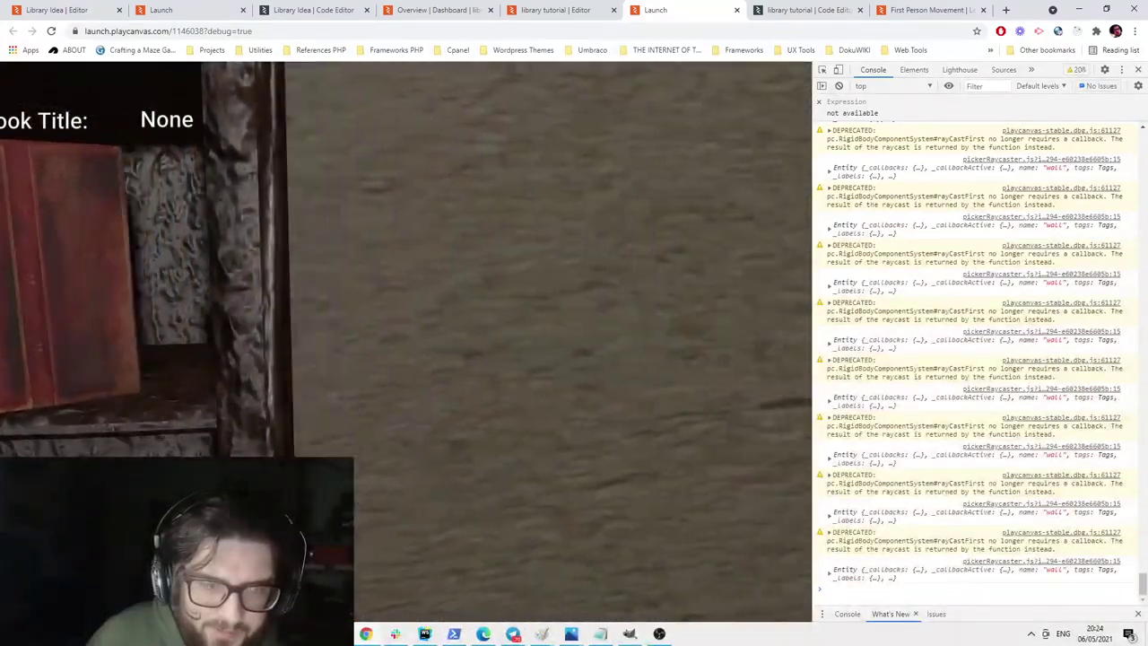
key("w")
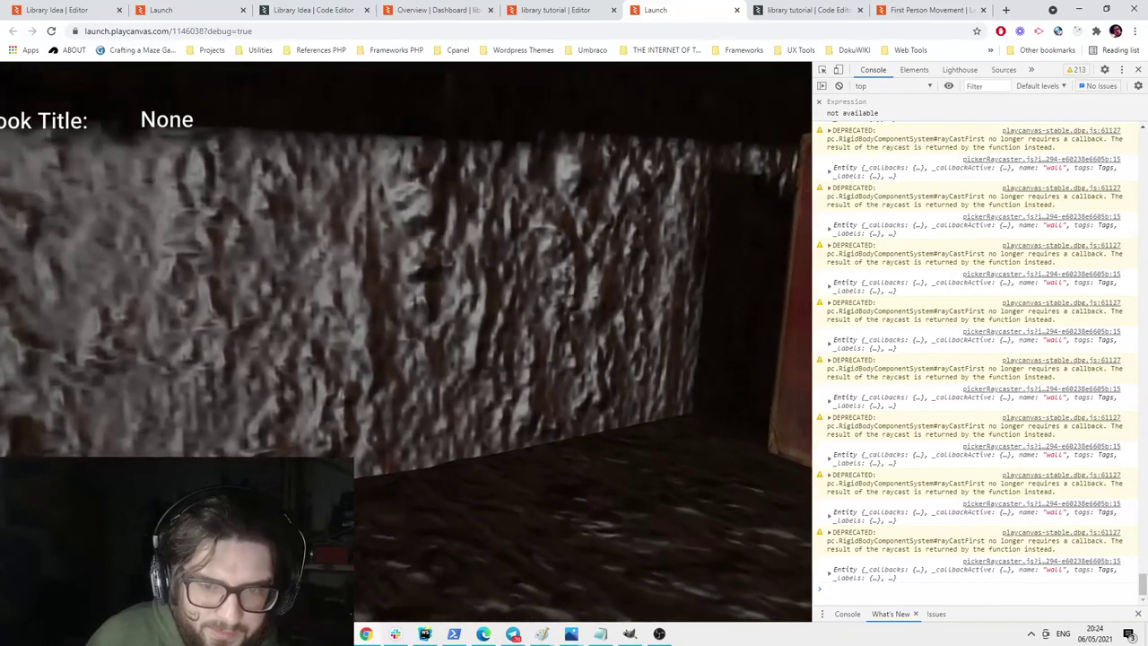
key("w")
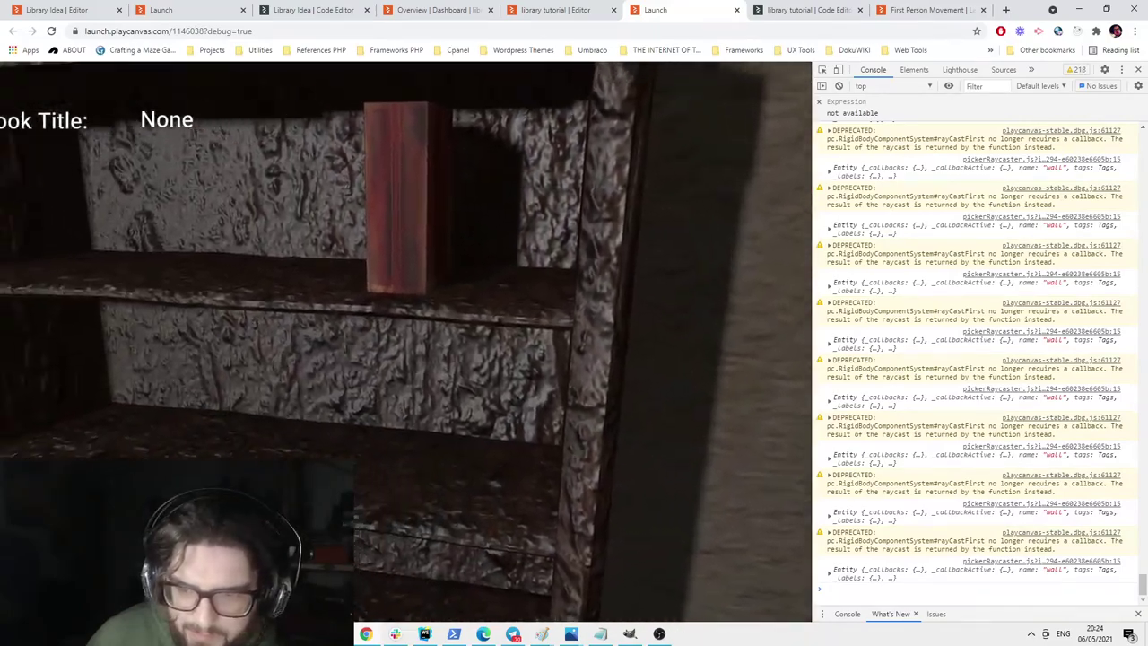
key("w")
key("s")
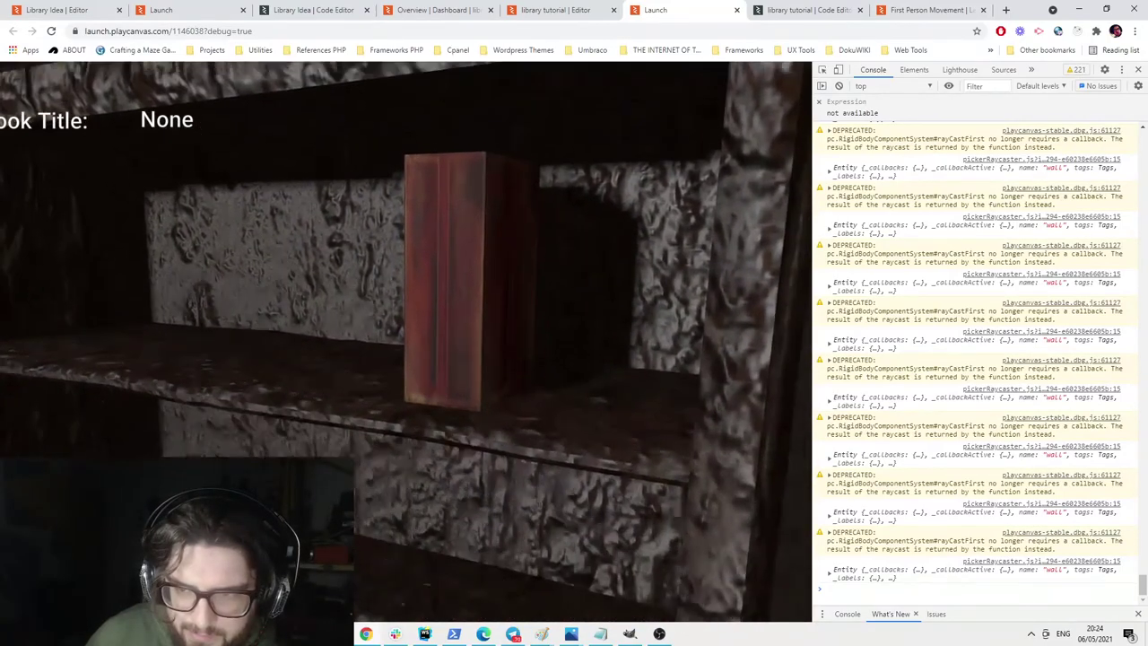
key("Escape")
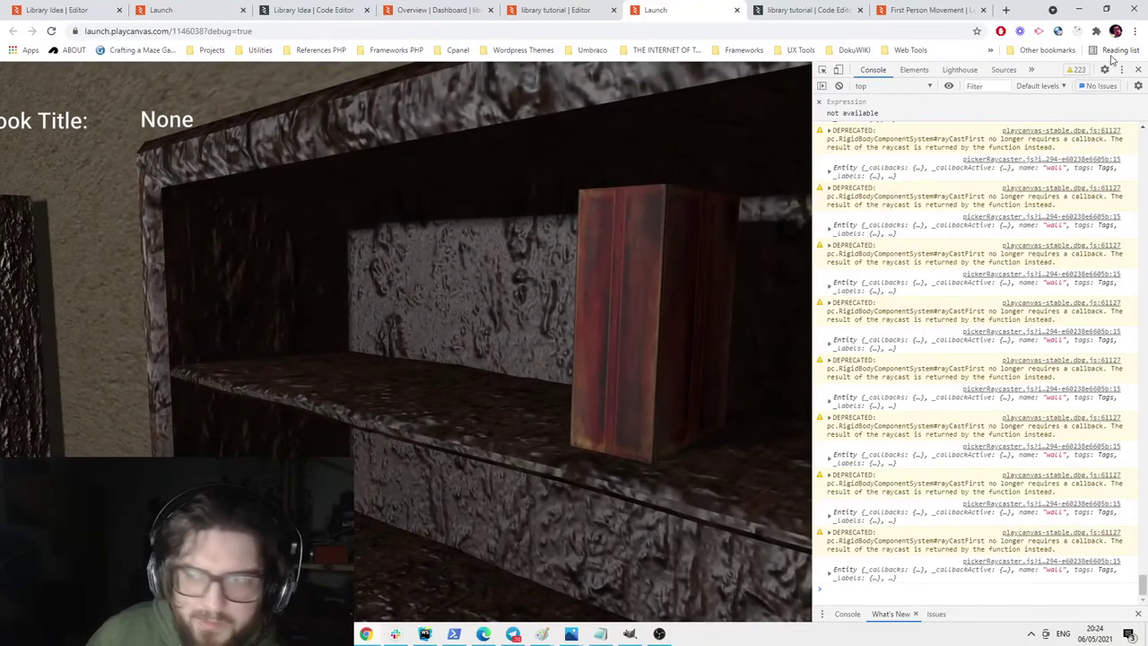
Close the developer tools and examine book2's placement on its shelf in the scene editor.
left_click(1138, 70)
left_click(607, 9)
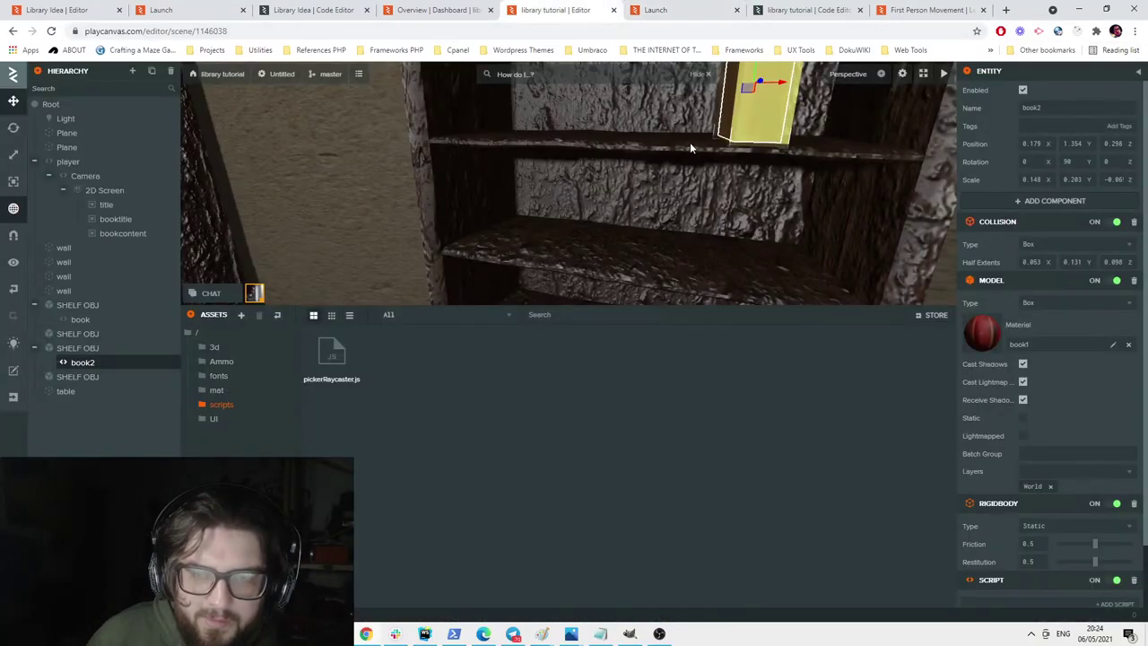
right_click_drag(690, 143, 787, 120)
right_click_drag(628, 119, 795, 137)
scroll(673, 158, "down", 5)
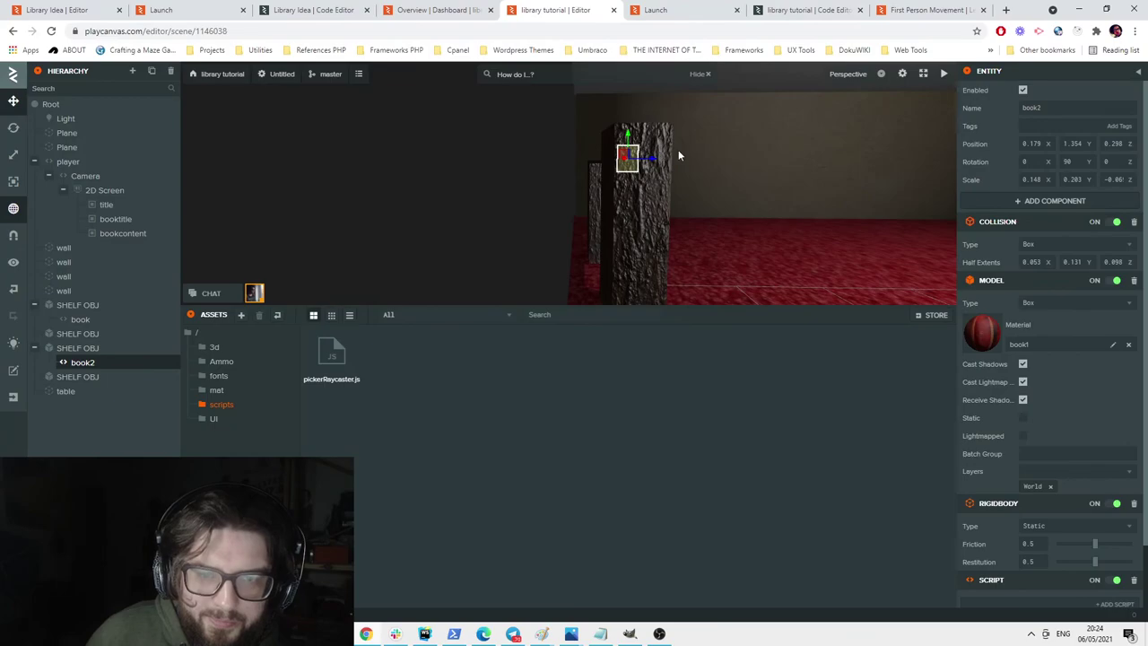
key("f")
left_click_drag(414, 202, 482, 211)
scroll(724, 254, "down", 5)
Select the book entity on the first shelf and examine its placement in the scene.
right_click_drag(724, 254, 777, 336)
scroll(712, 224, "up", 3)
right_click_drag(476, 207, 479, 101)
left_click(481, 104)
right_click_drag(513, 169, 623, 147)
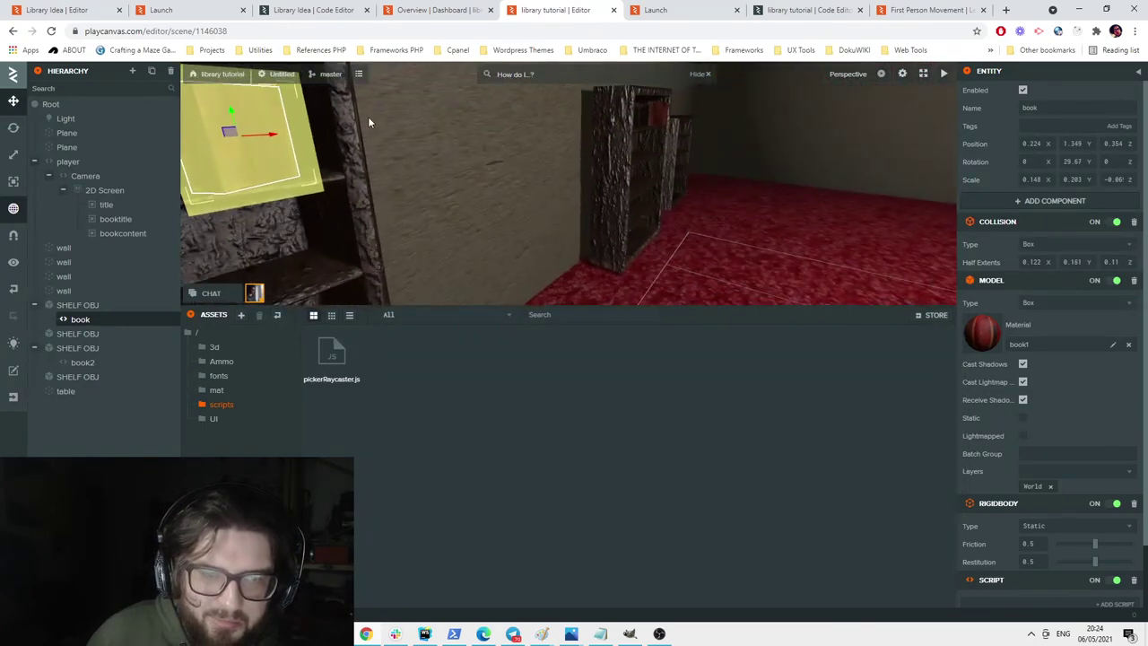
scroll(373, 120, "up", 2)
scroll(549, 170, "down", 4)
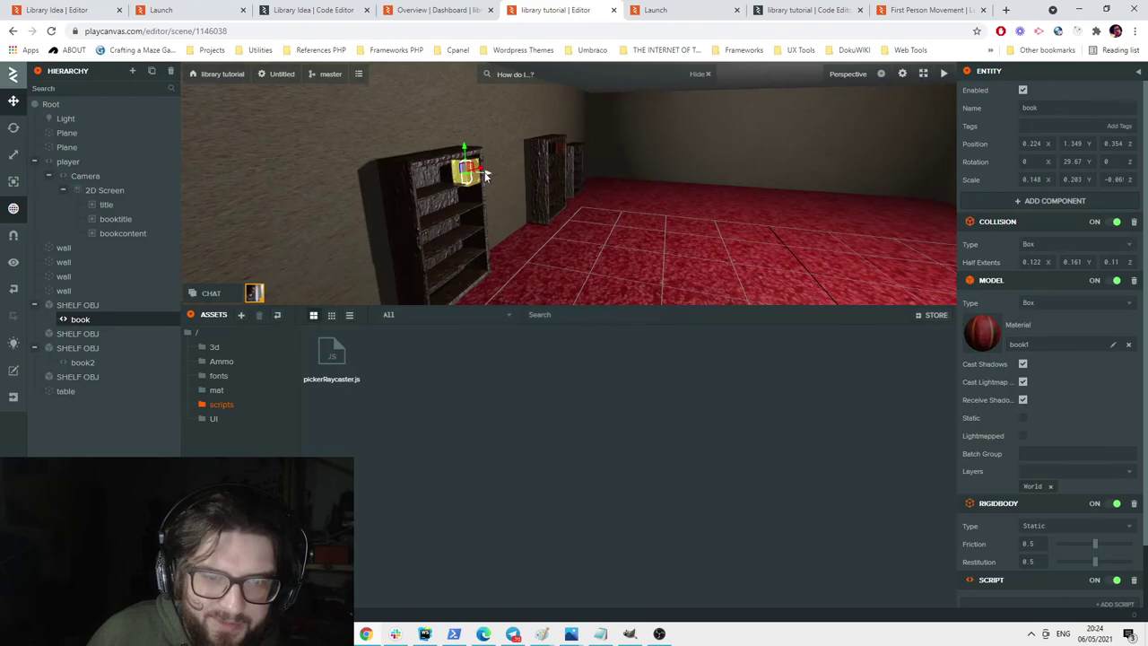
Return to the running scene and walk along the bookshelves, examining both books from several sides.
left_click(667, 6)
left_click(606, 287)
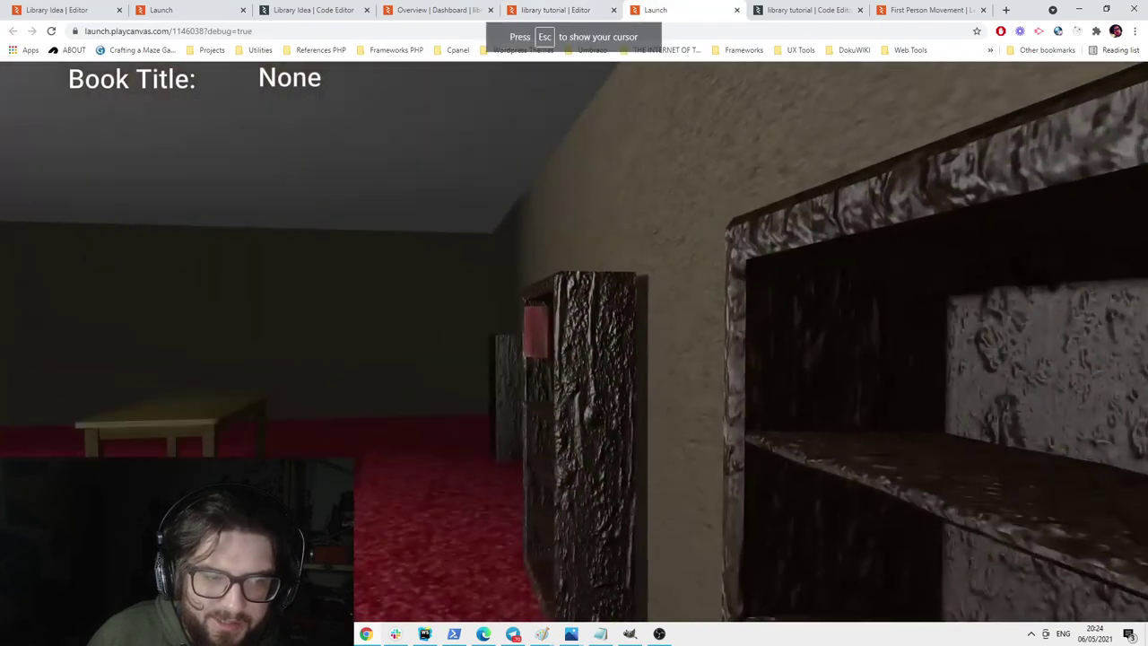
key("a")
key("s")
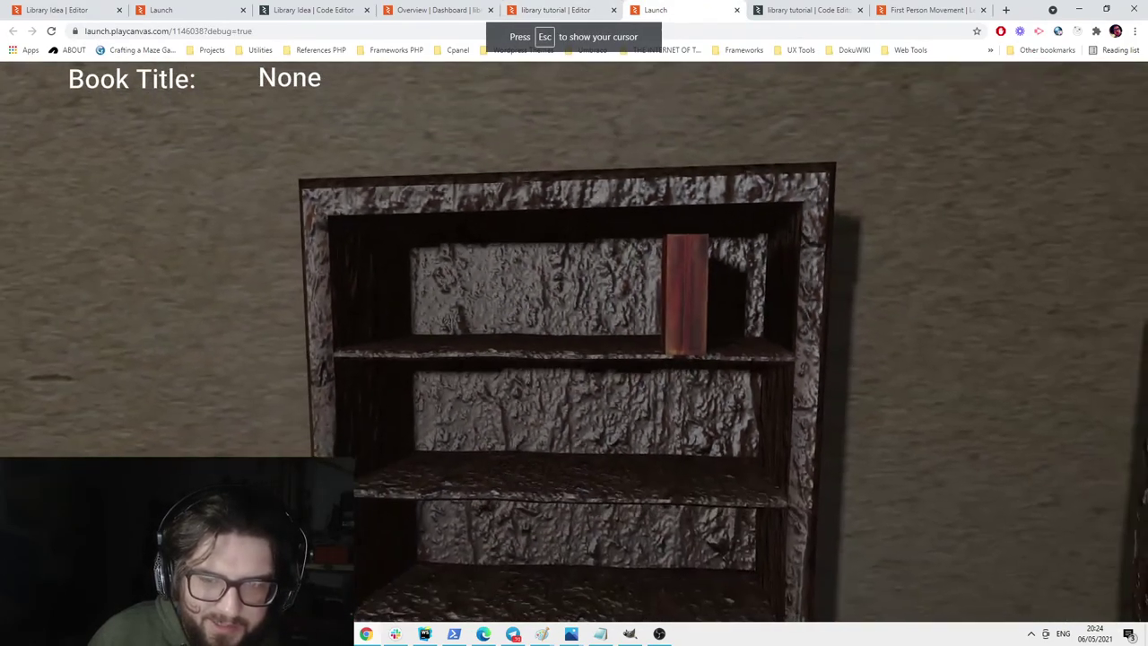
key("w")
key("s")
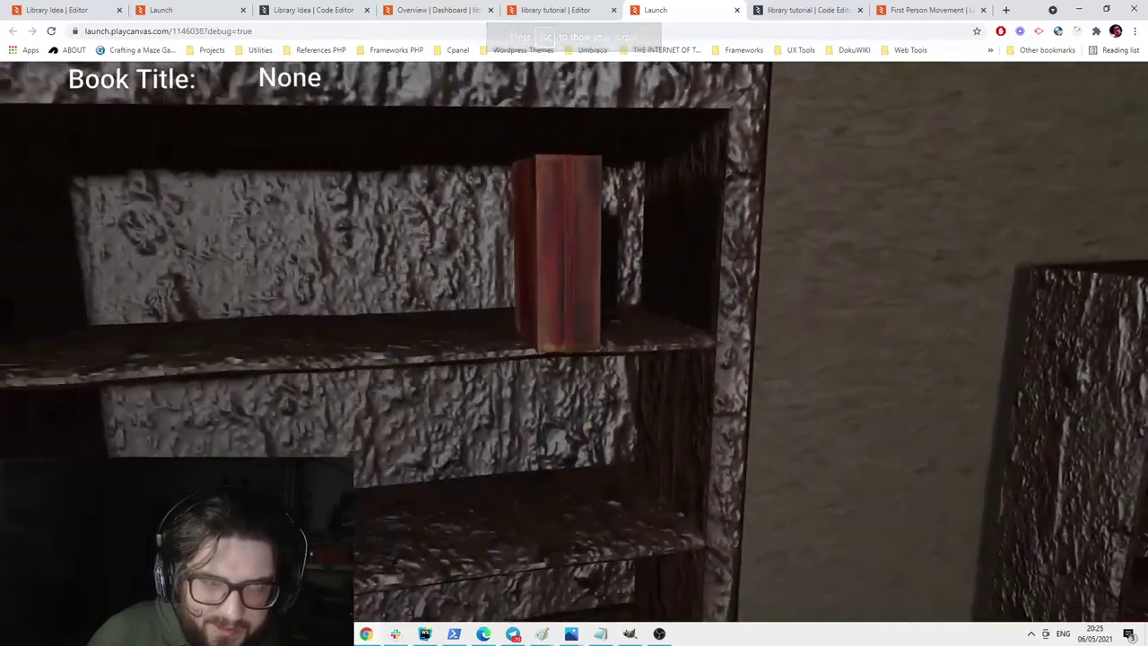
key("d")
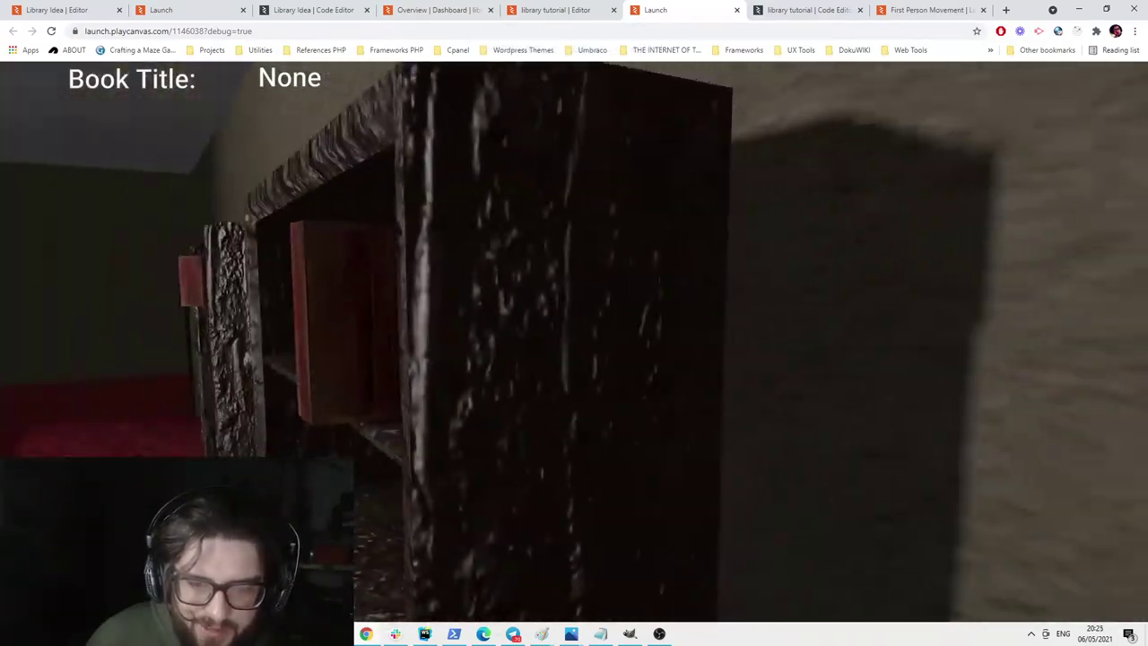
key("a")
key("w")
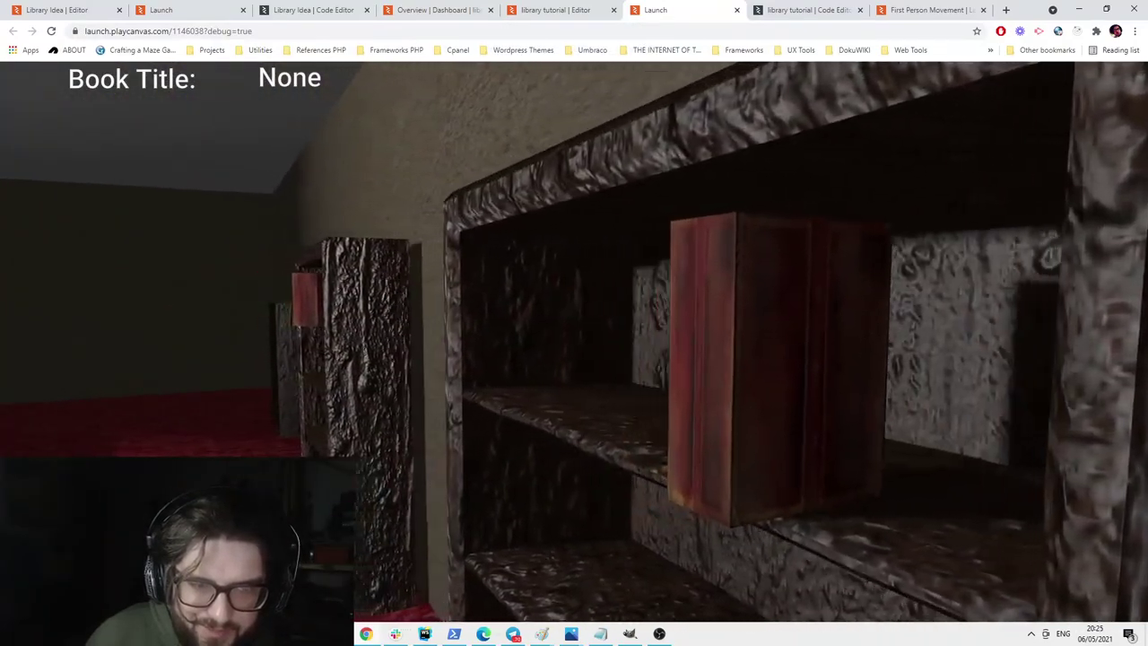
key("a")
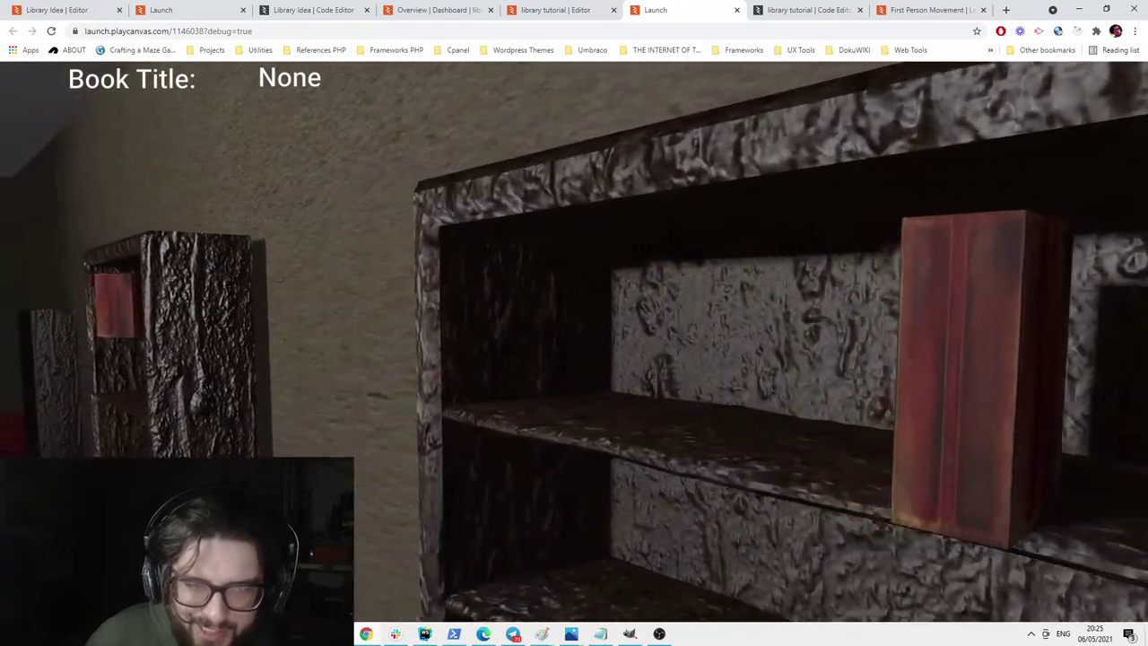
key("w")
key("w")
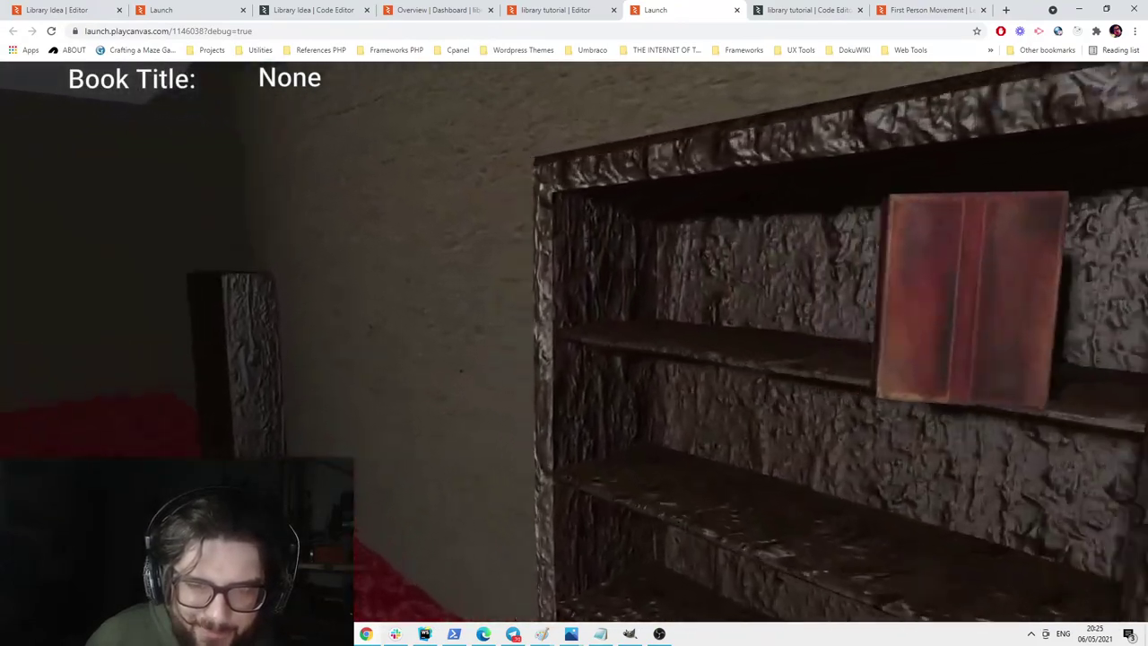
key("w")
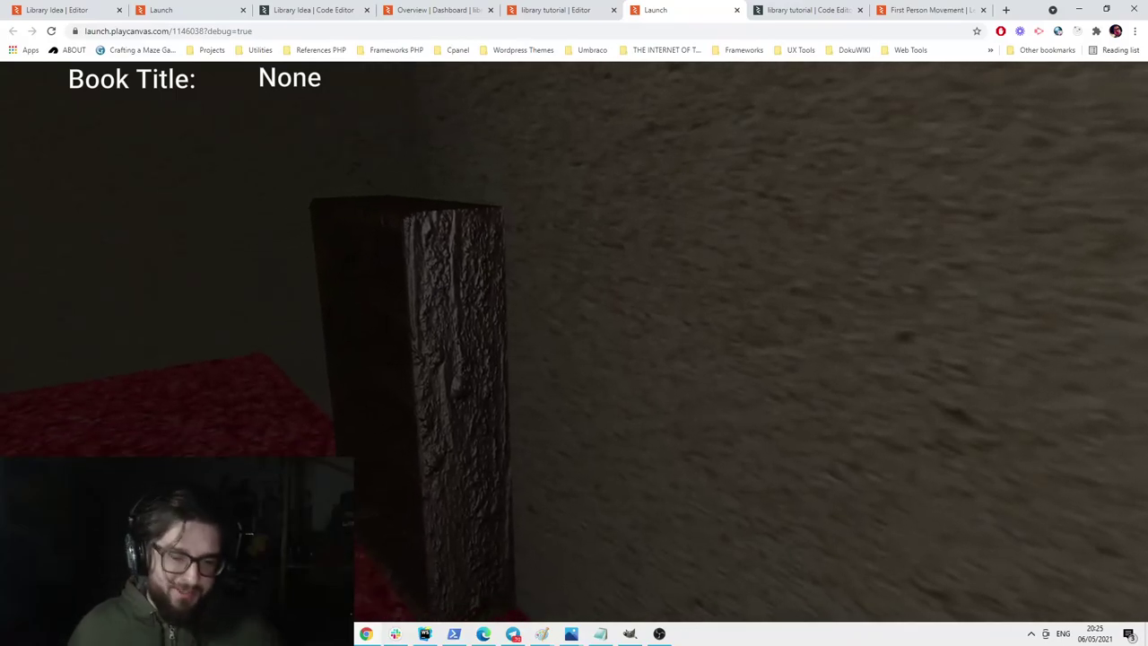
Walk back past the table to view the whole library room and its bookshelves.
left_click(648, 235)
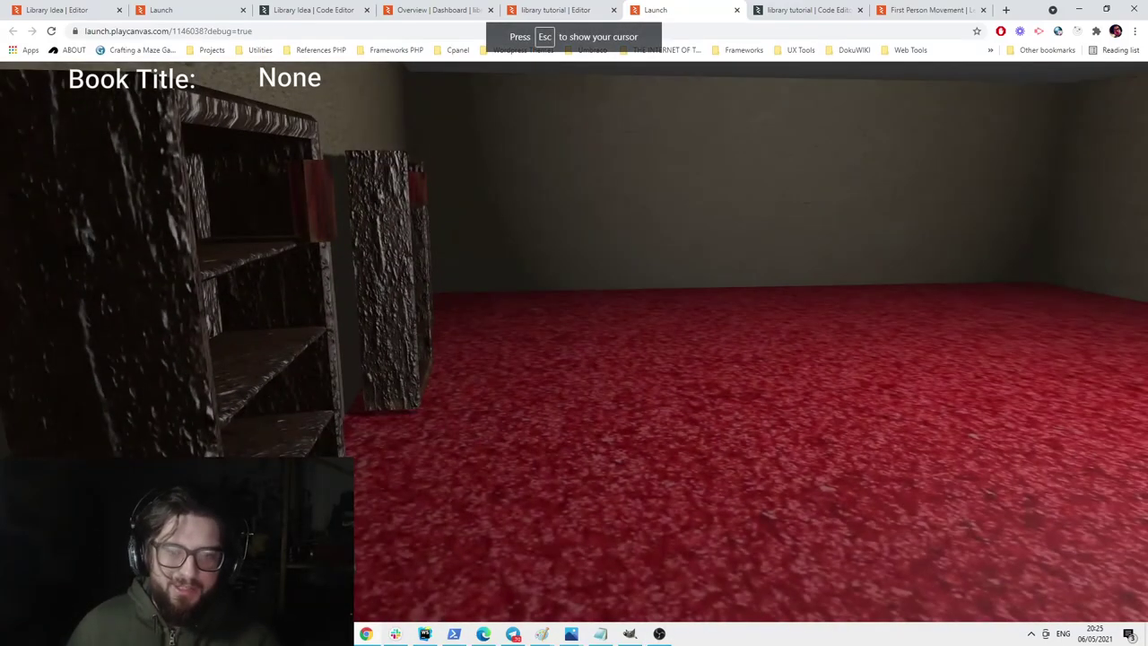
key("s")
key("d")
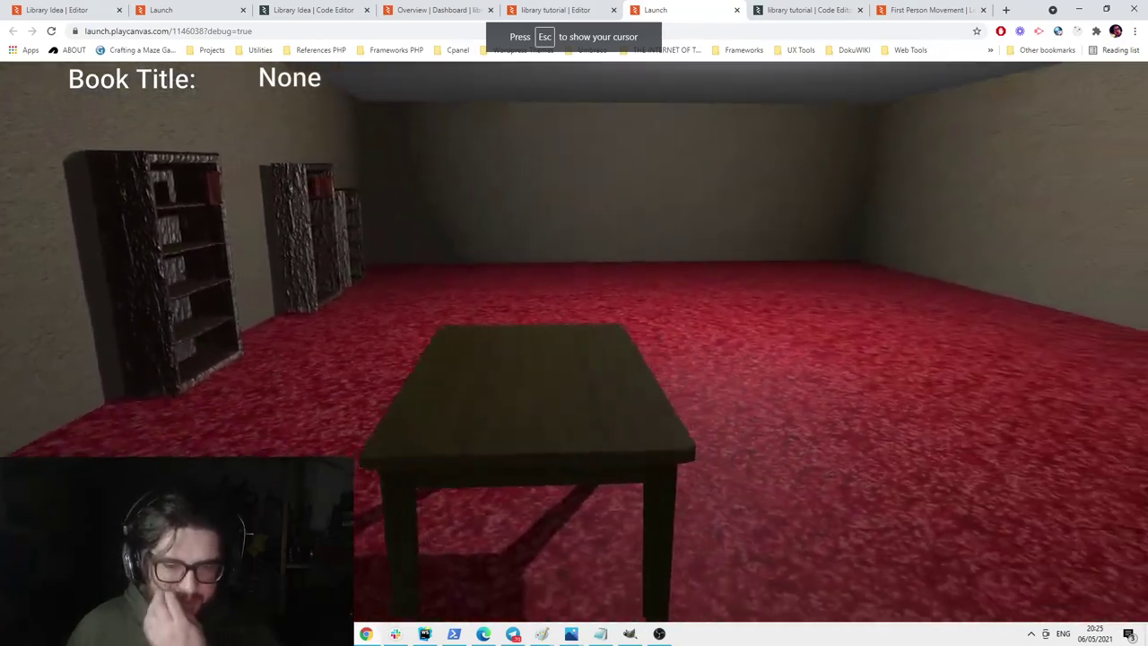
key("w")
key("d")
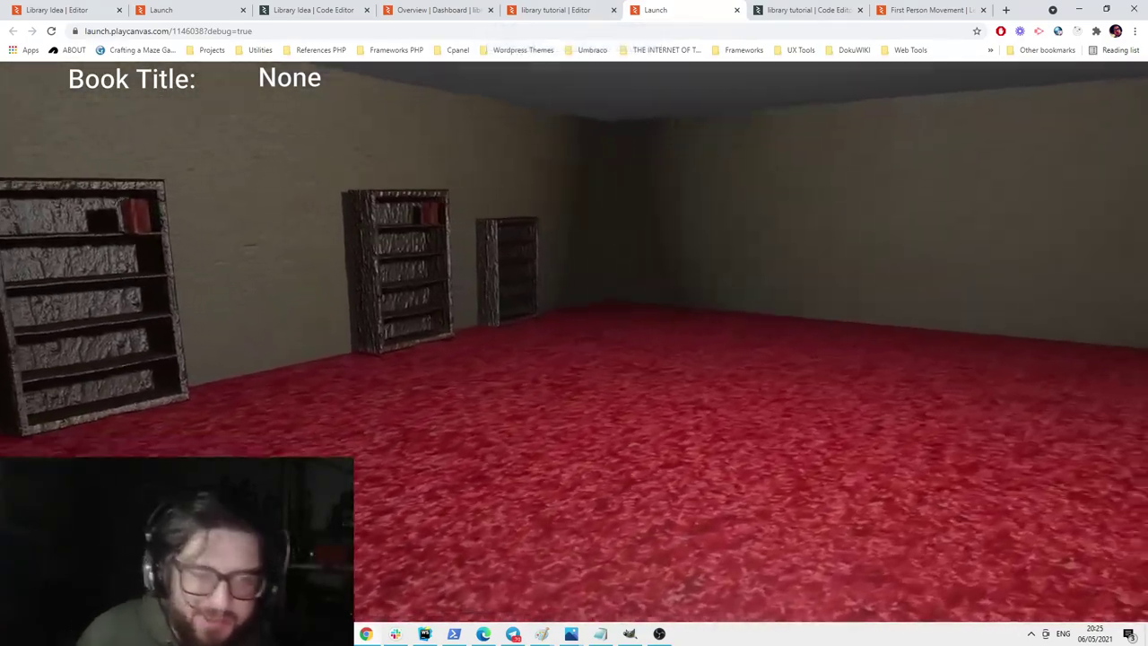
key("s")
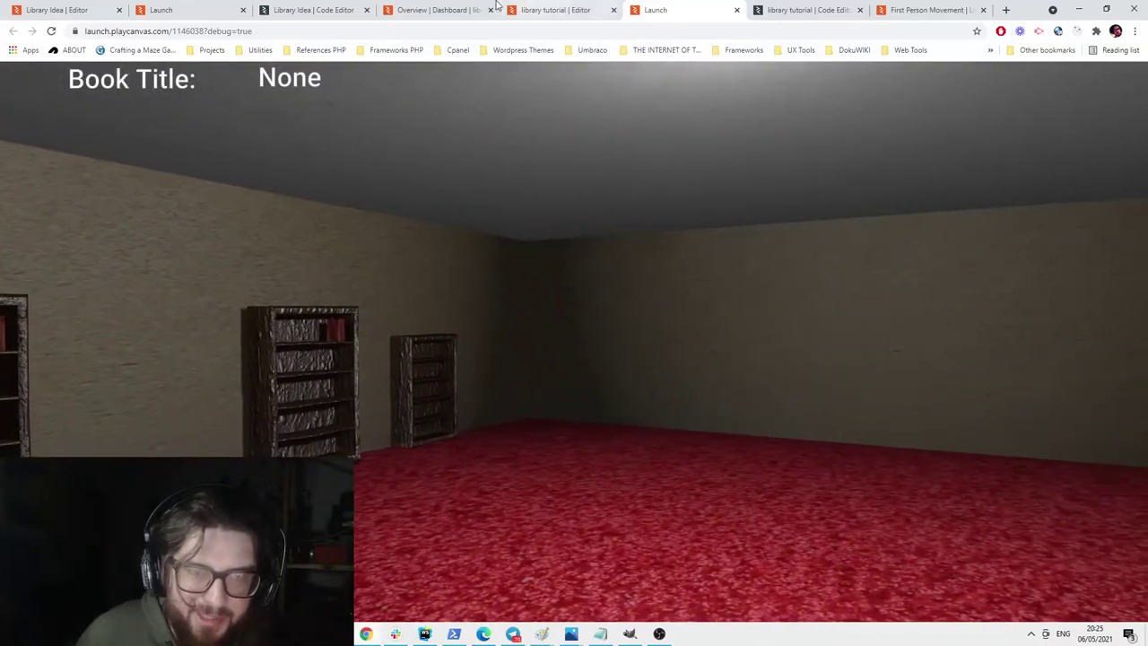
Switch to the running Library Idea example and walk up to its bookshelf to show the Brave New World title and description.
left_click(221, 7)
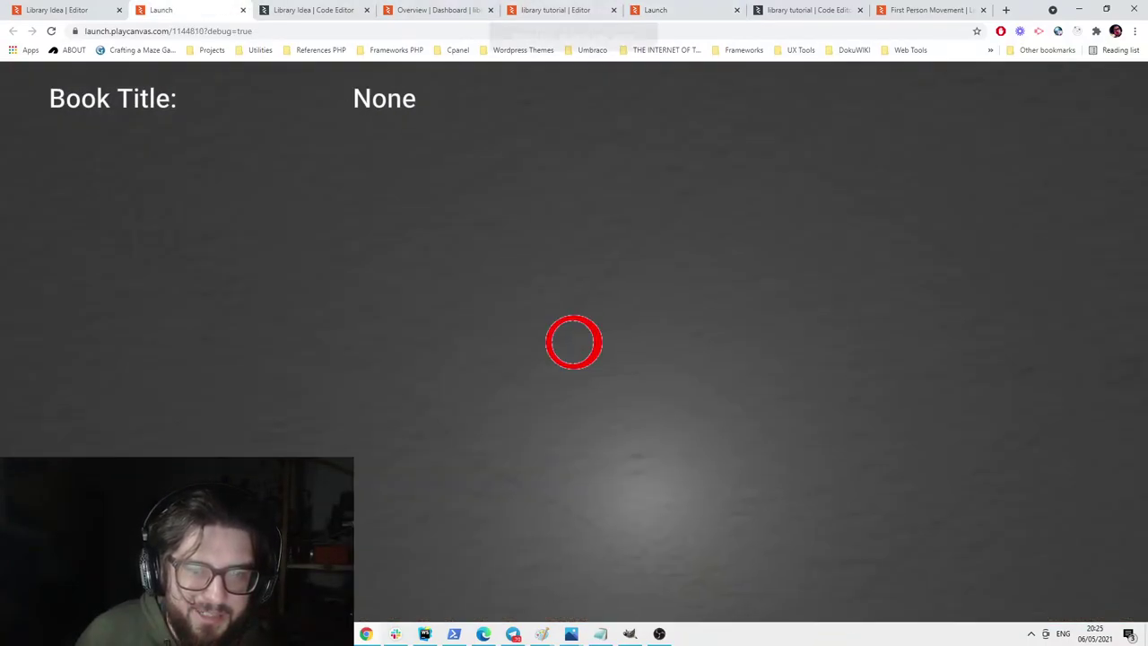
left_click(574, 342)
key("w")
key("w")
key("s")
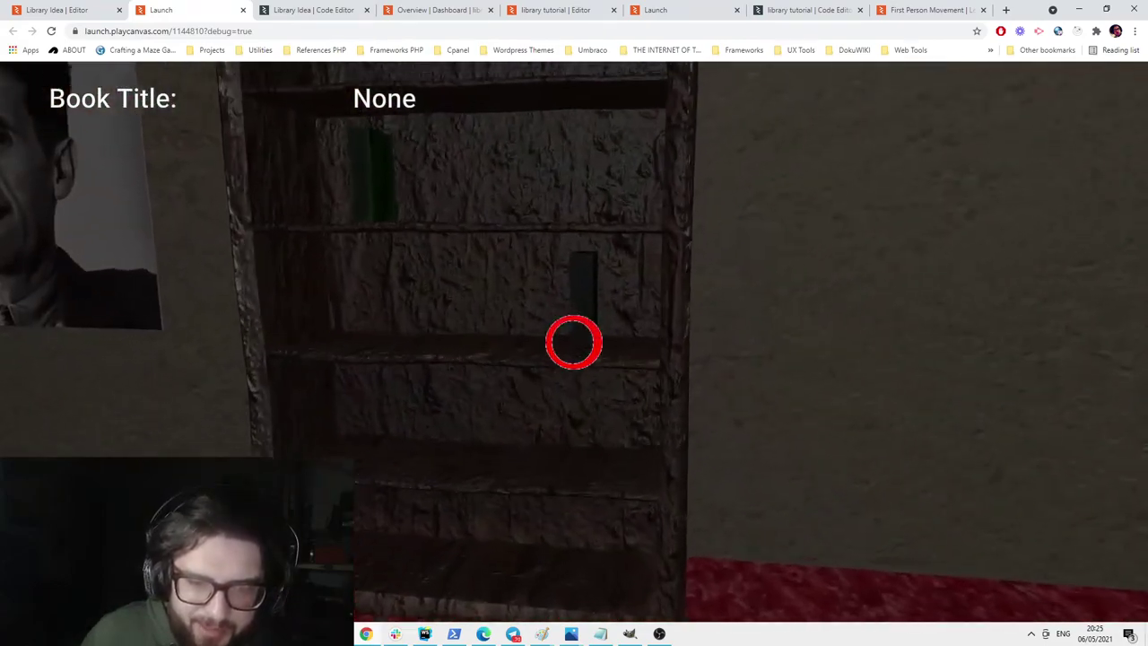
key("w")
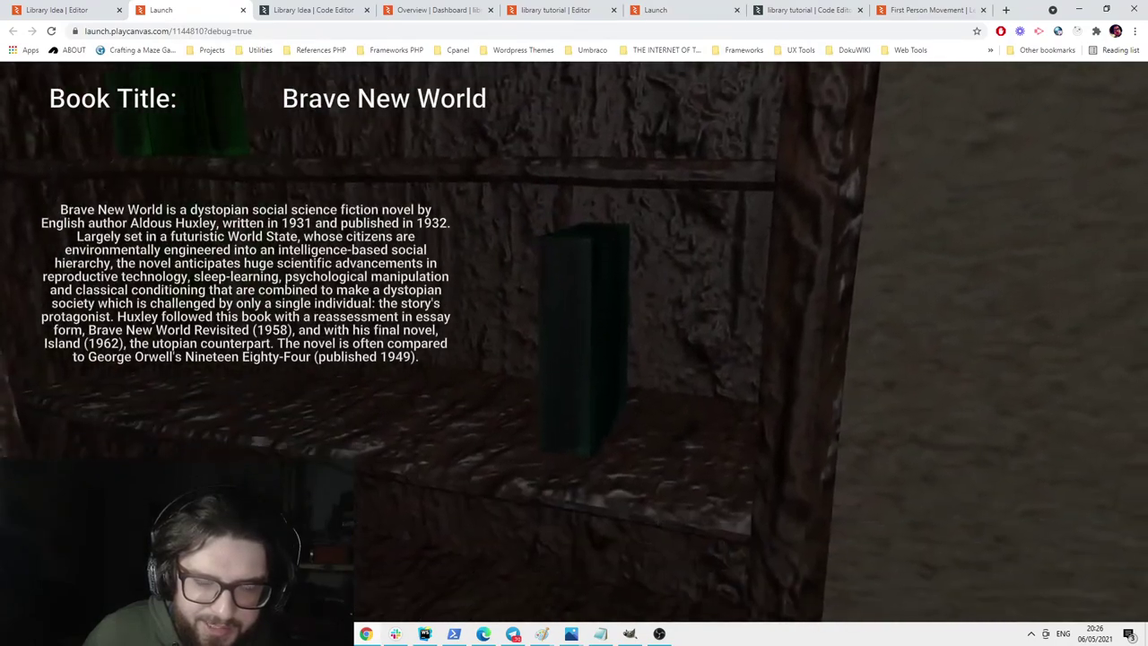
Walk on through the example library past the dolphin picture, the green book and the welcome sign.
key("w")
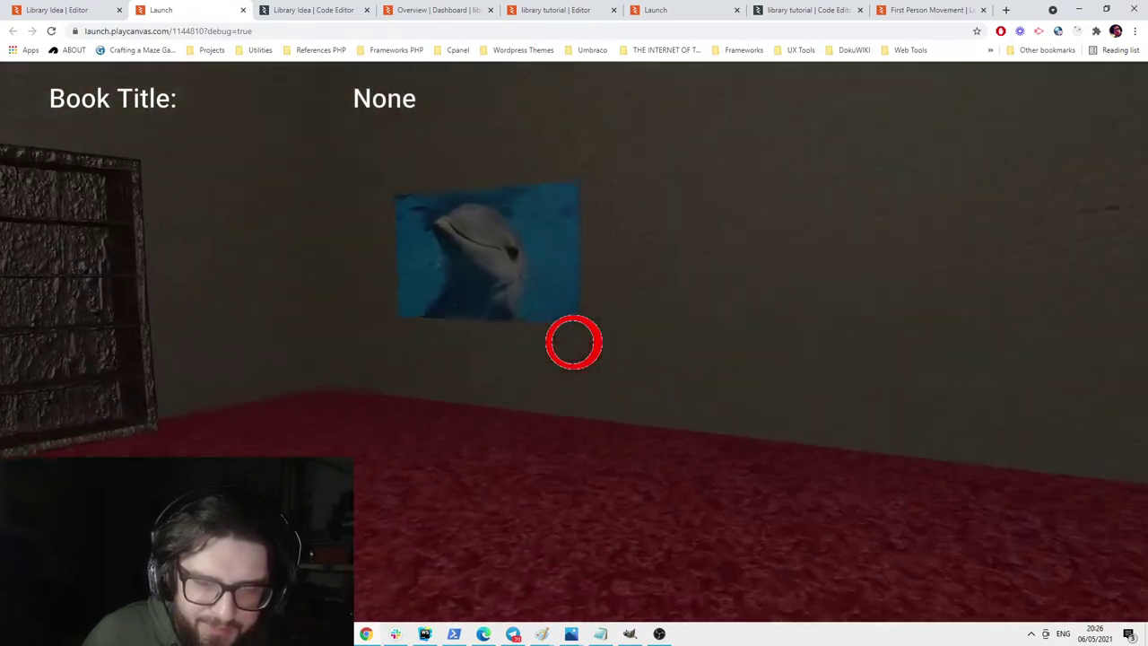
key("w")
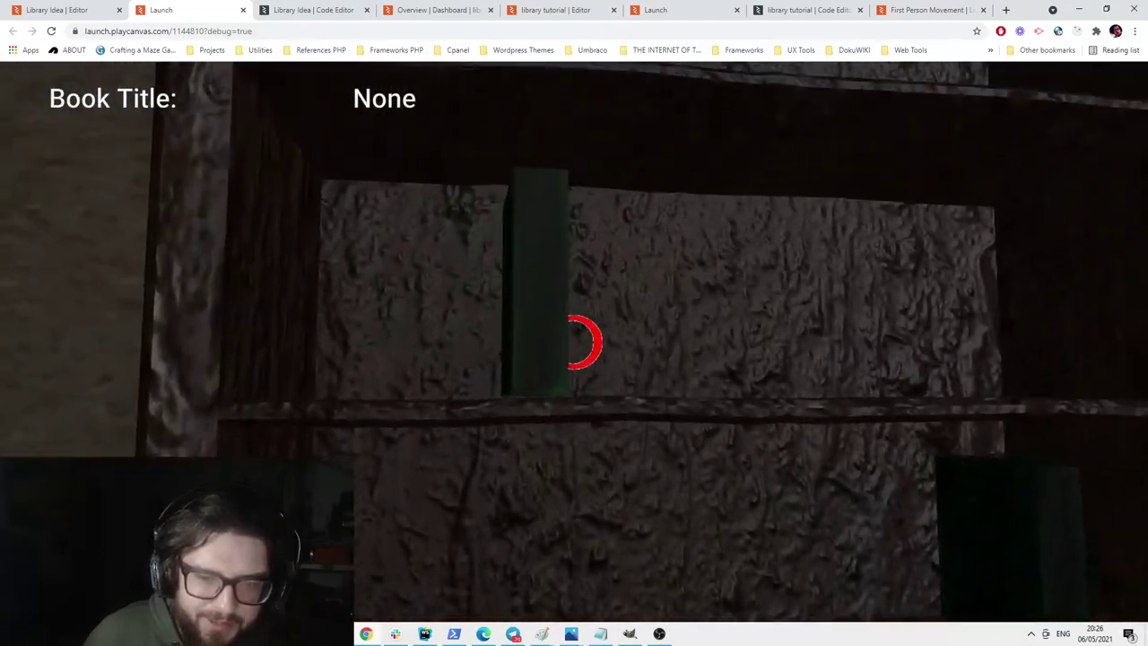
key("s")
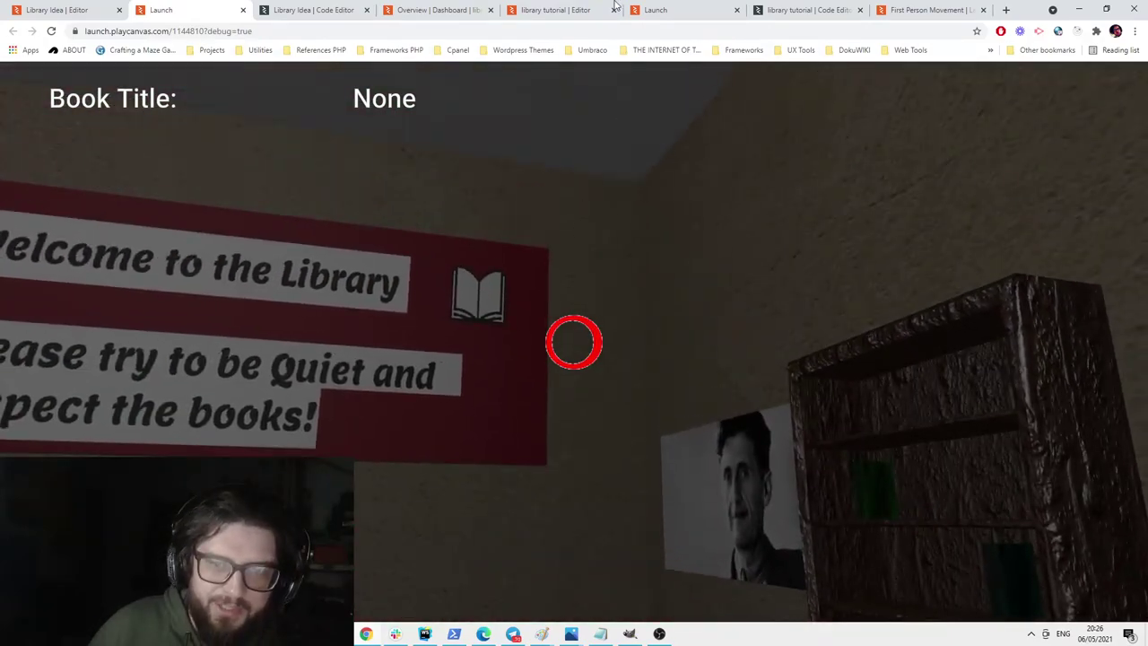
Return to the running library tutorial scene and walk between the bookshelves, examining the red books from near and far.
left_click(653, 10)
left_click(499, 257)
key("w")
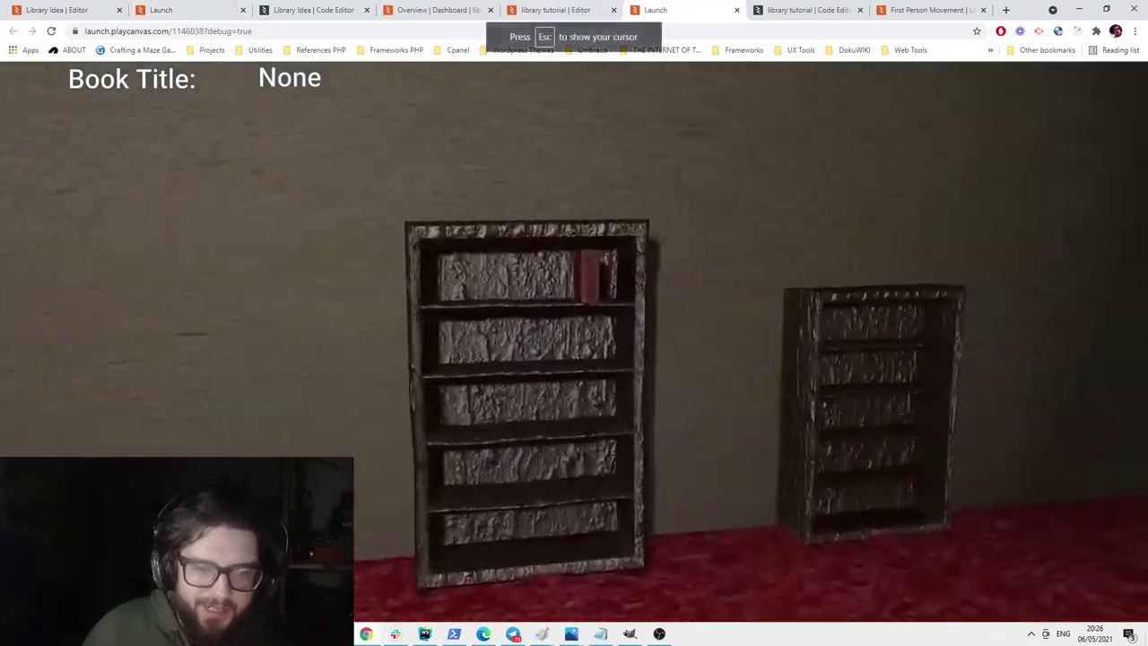
key("w")
key("s")
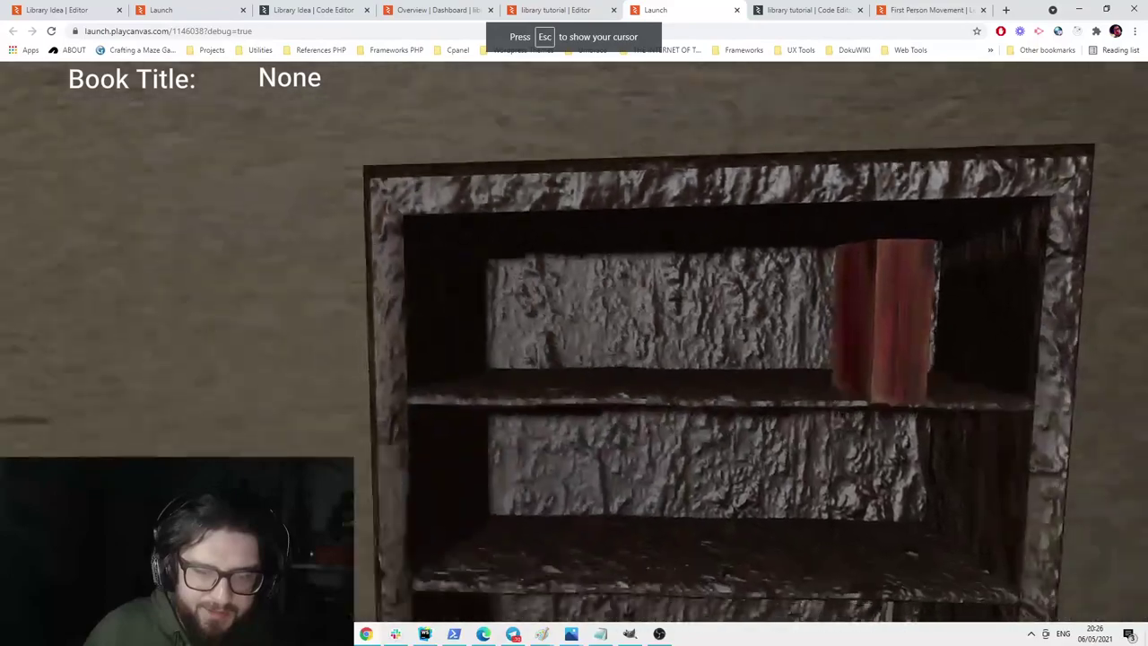
key("w")
key("s")
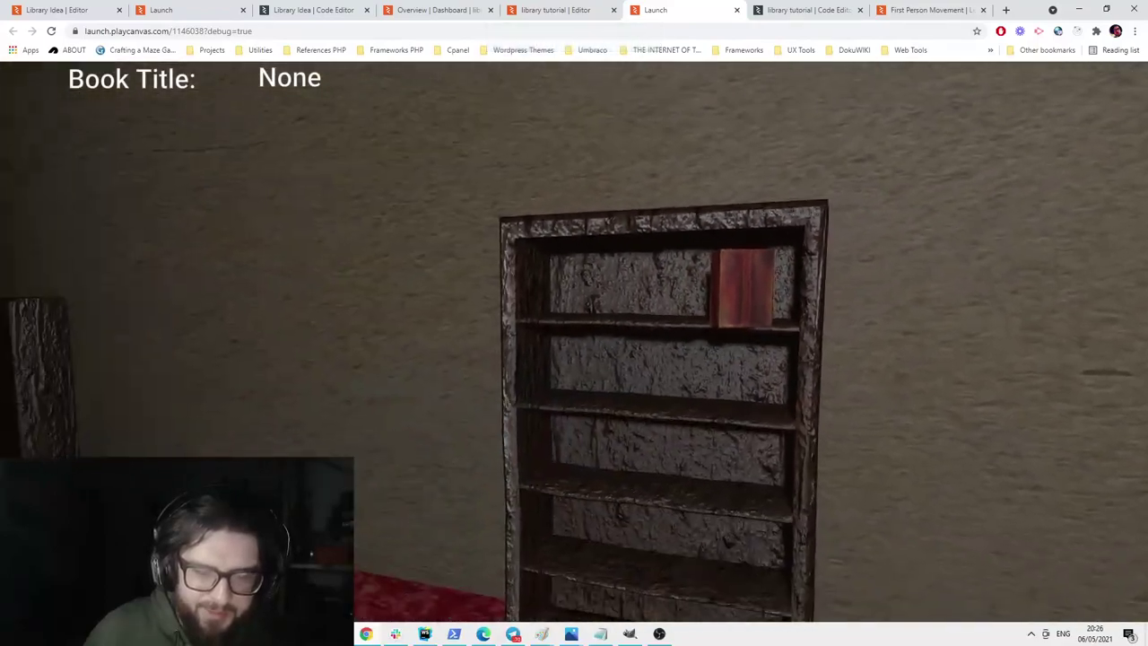
key("Escape")
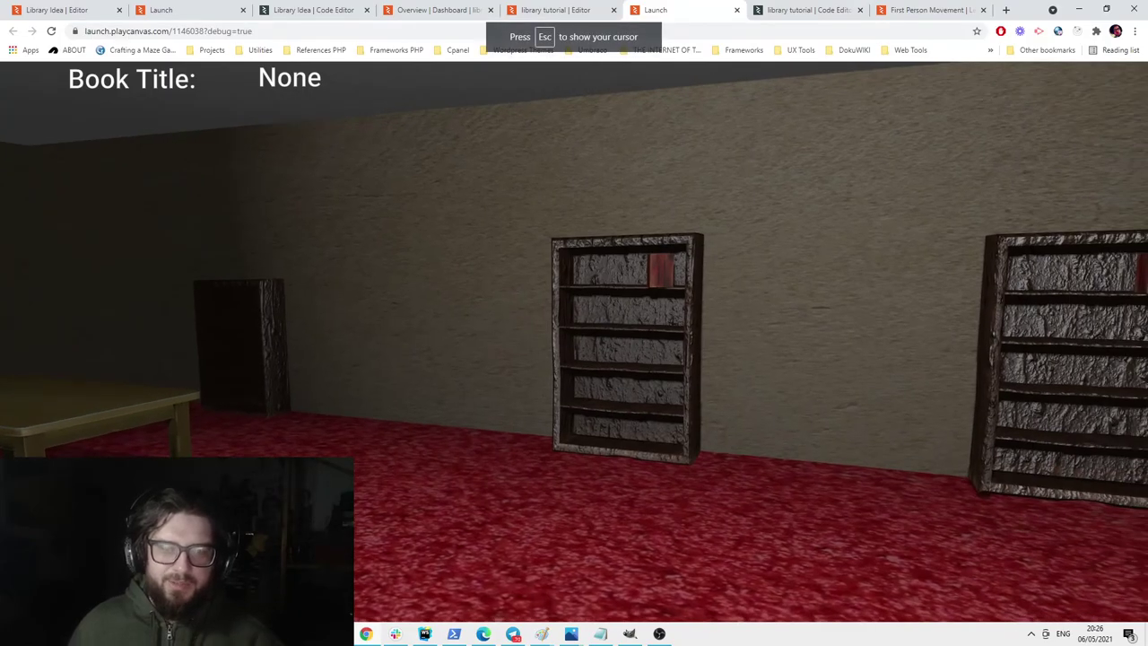
key("w")
key("s")
key("Escape")
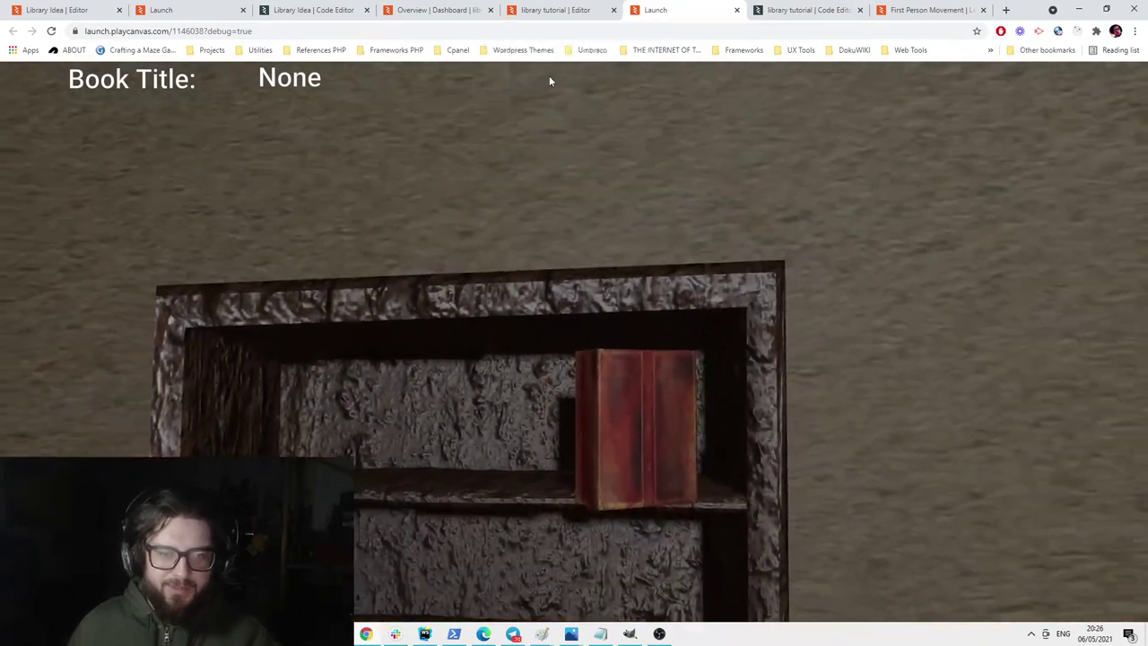
Go back to the Library Idea example and examine the green books on the shelf beside the portrait up close.
left_click(208, 10)
left_click(796, 441)
key("w")
key("s")
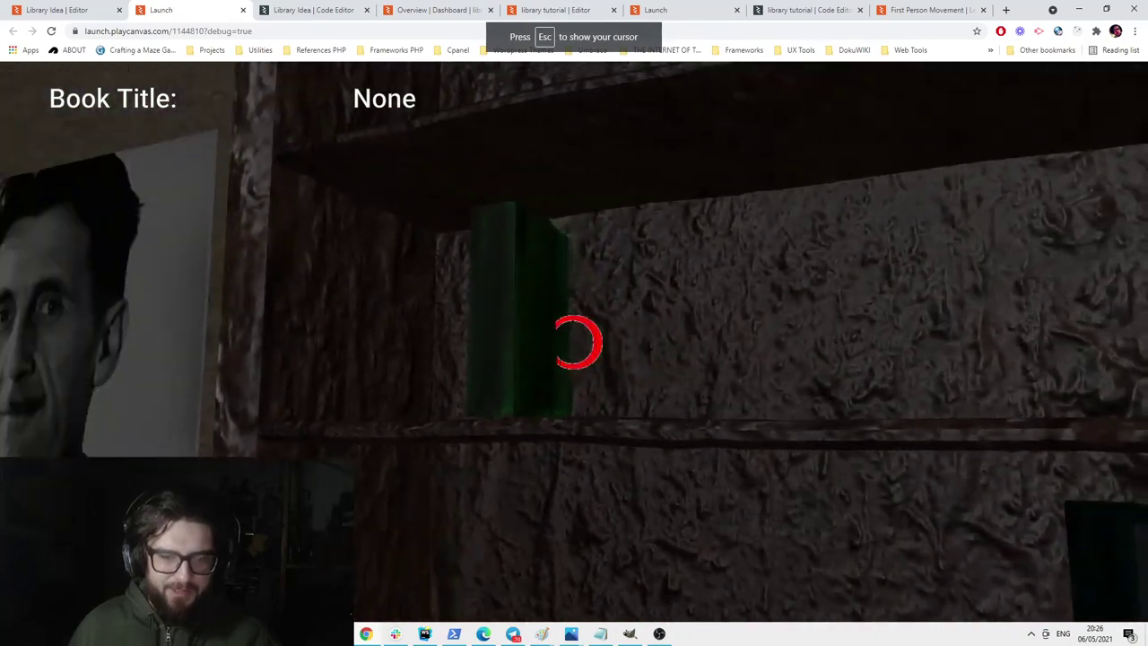
key("d")
key("s")
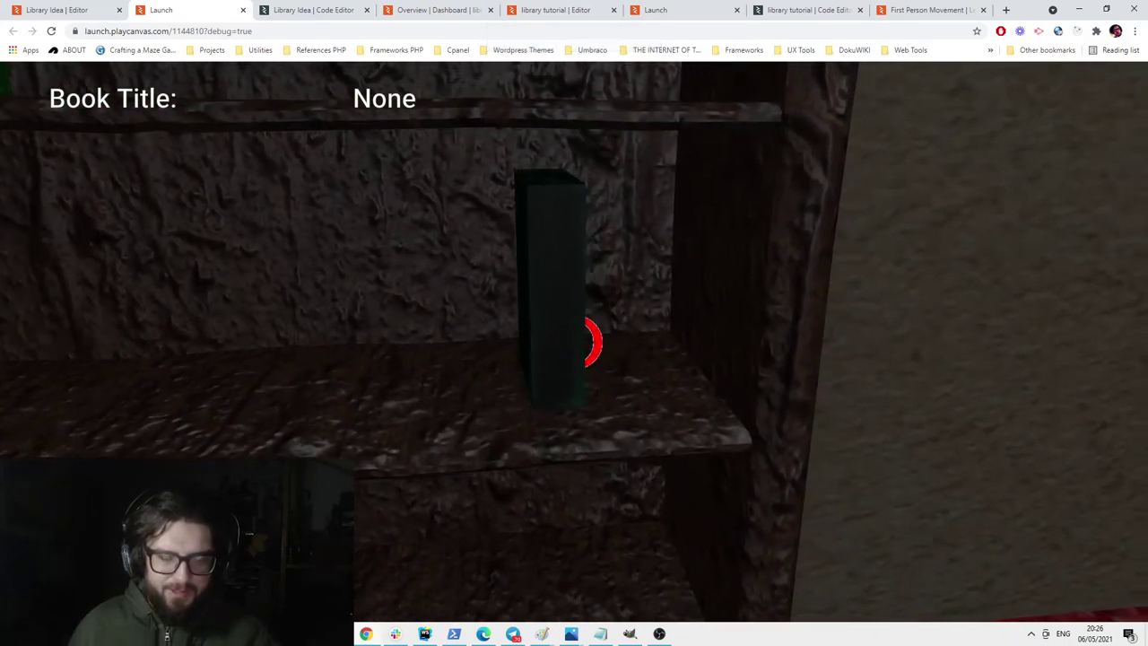
key("w")
key("Escape")
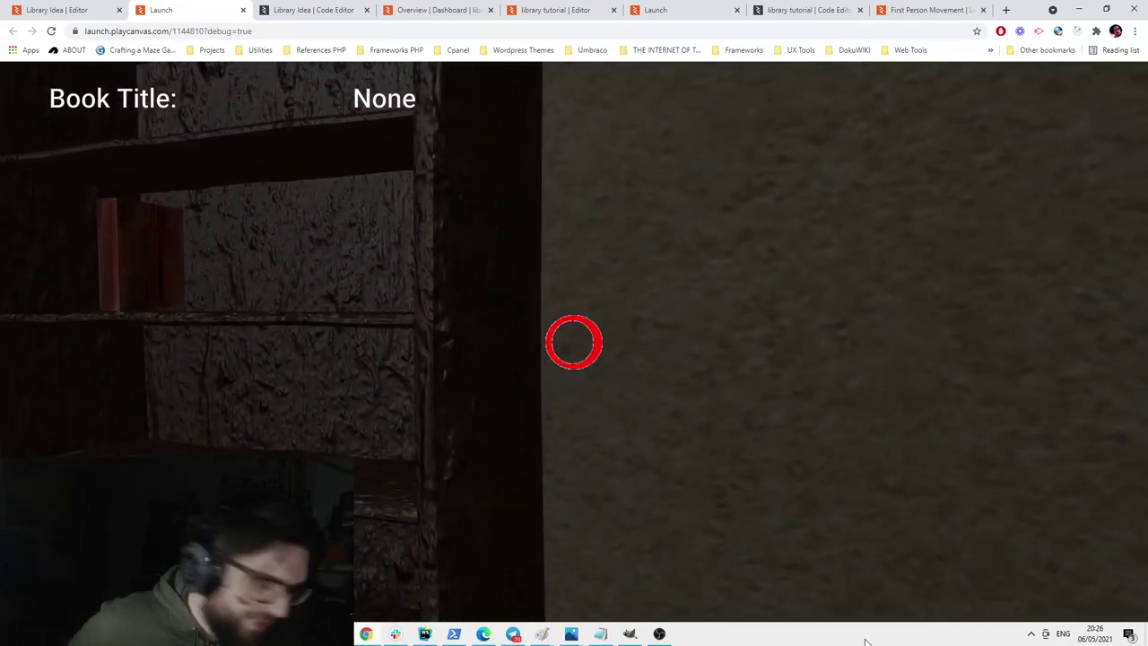
Turn around in the example library to view the welcome sign, table and bookshelves, and release the mouse pointer.
left_click(647, 334)
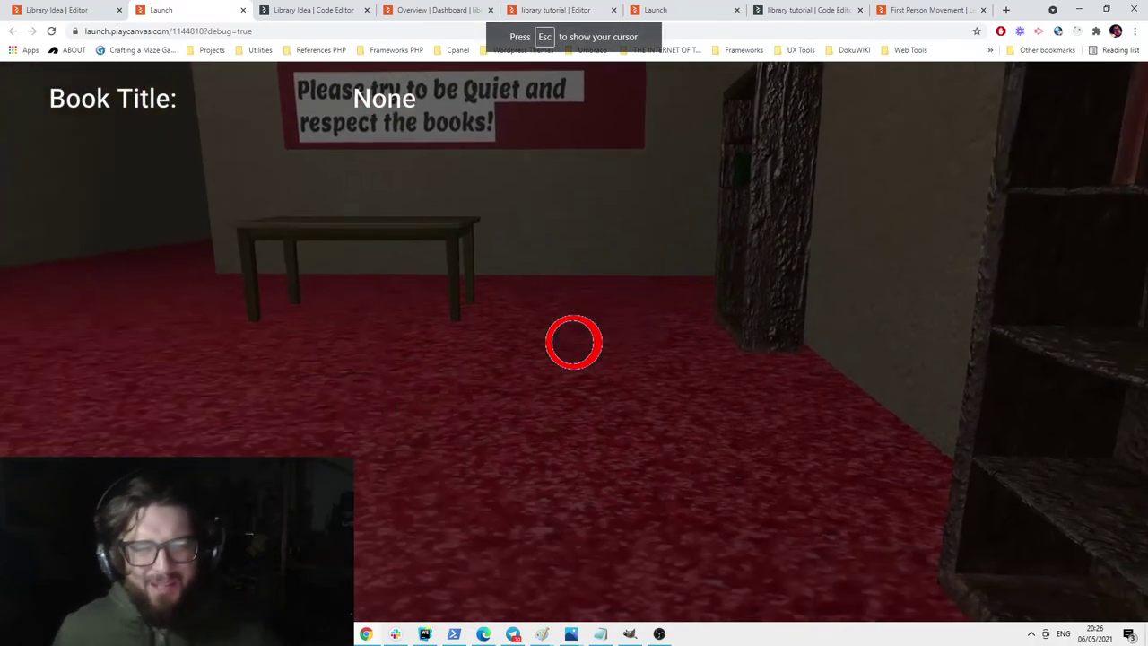
key("Escape")
key("s")
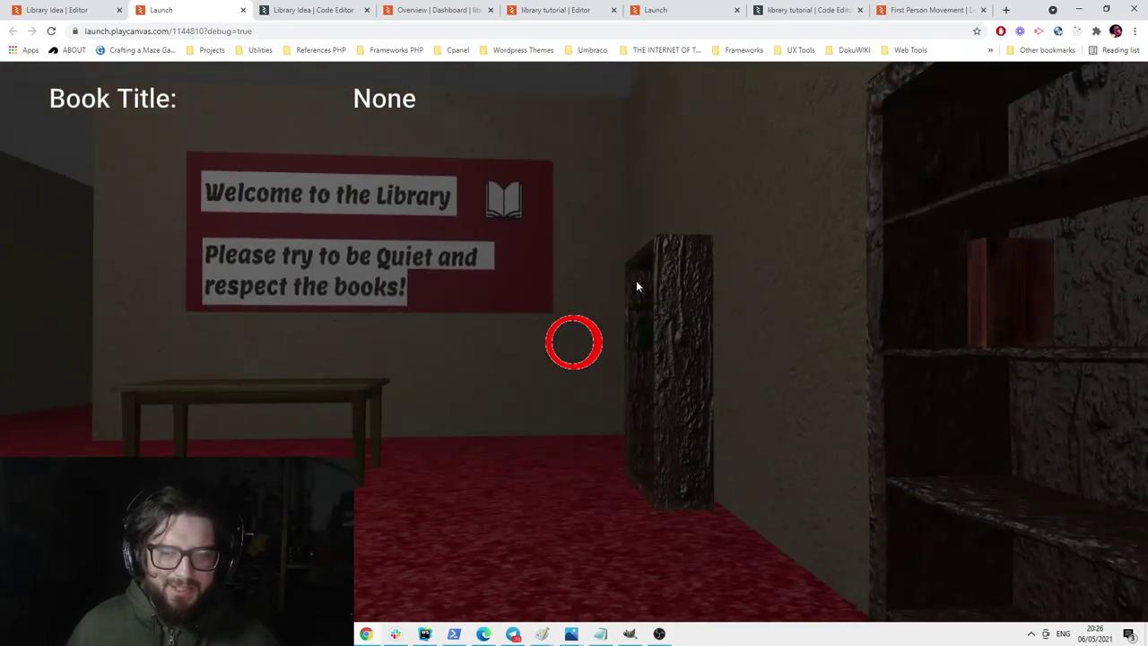
left_click(659, 634)
left_click(660, 634)
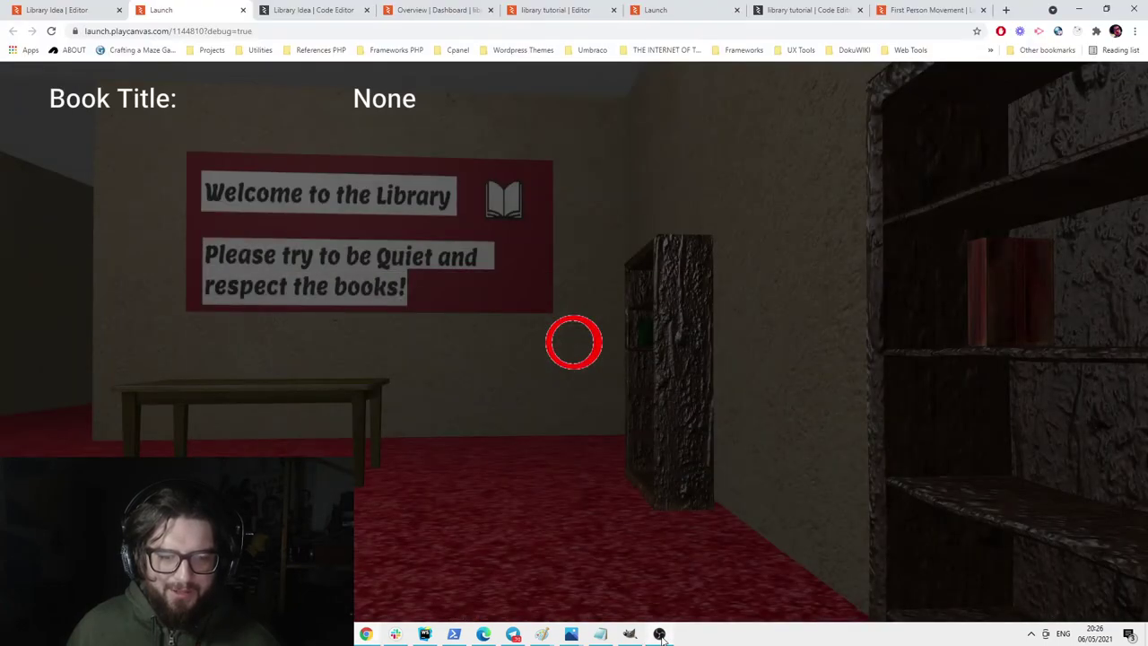